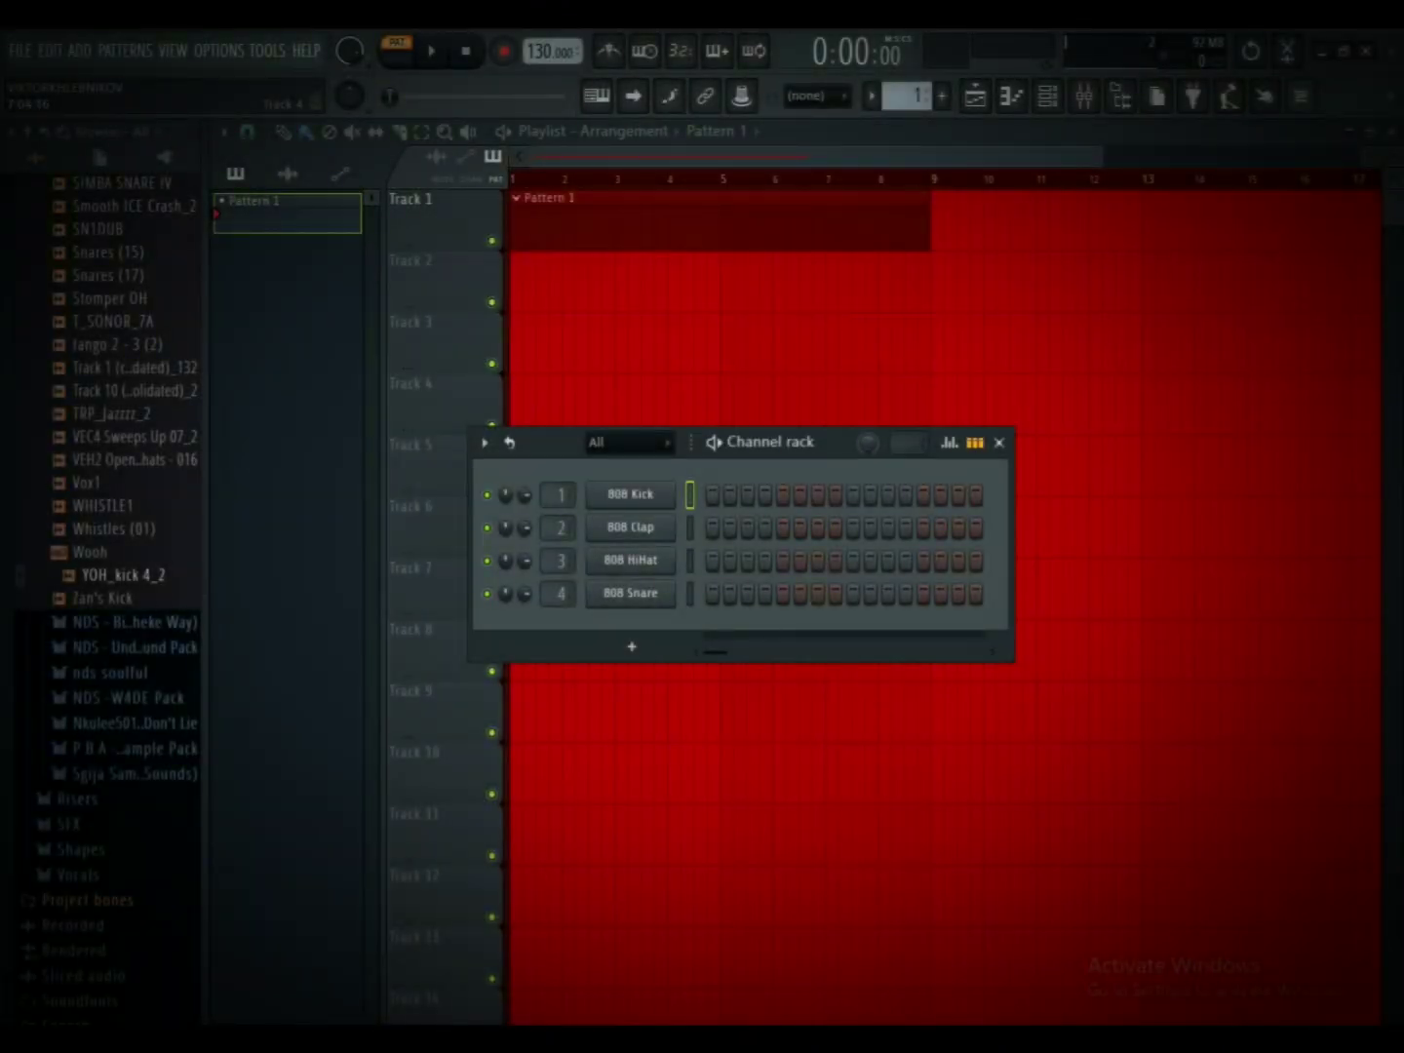
# Step: Replace the 808 Kick channel's sample with Zan's Kick and fill every fourth step
pyautogui.moveTo(112, 598); pyautogui.dragTo(627, 495)
pyautogui.rightClick(627, 495)
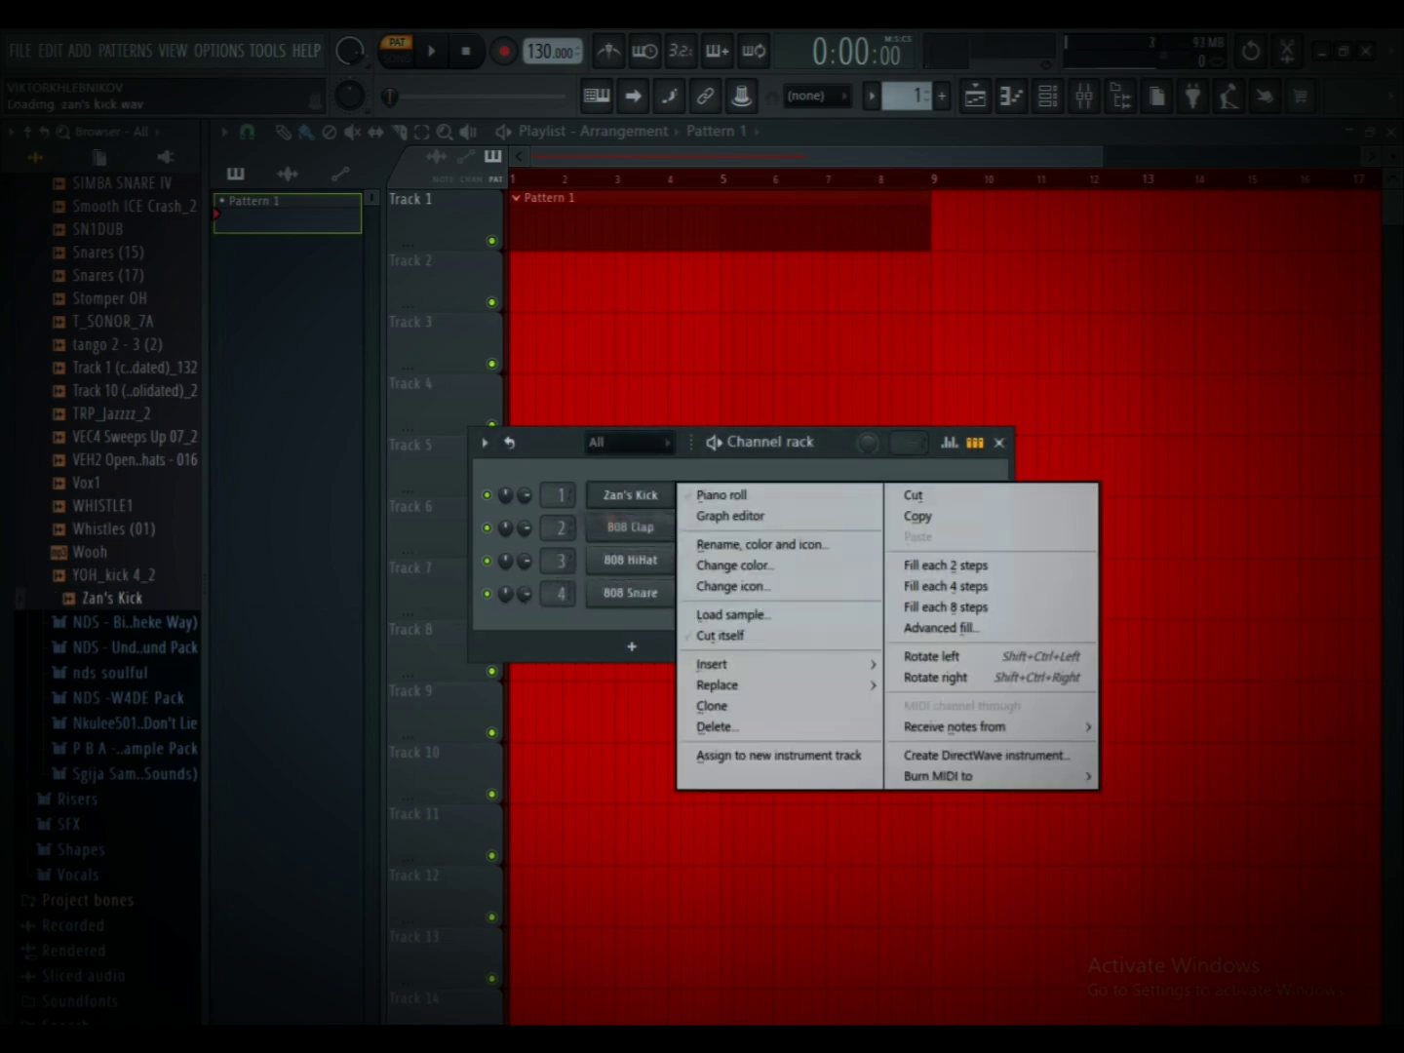
pyautogui.click(946, 587)
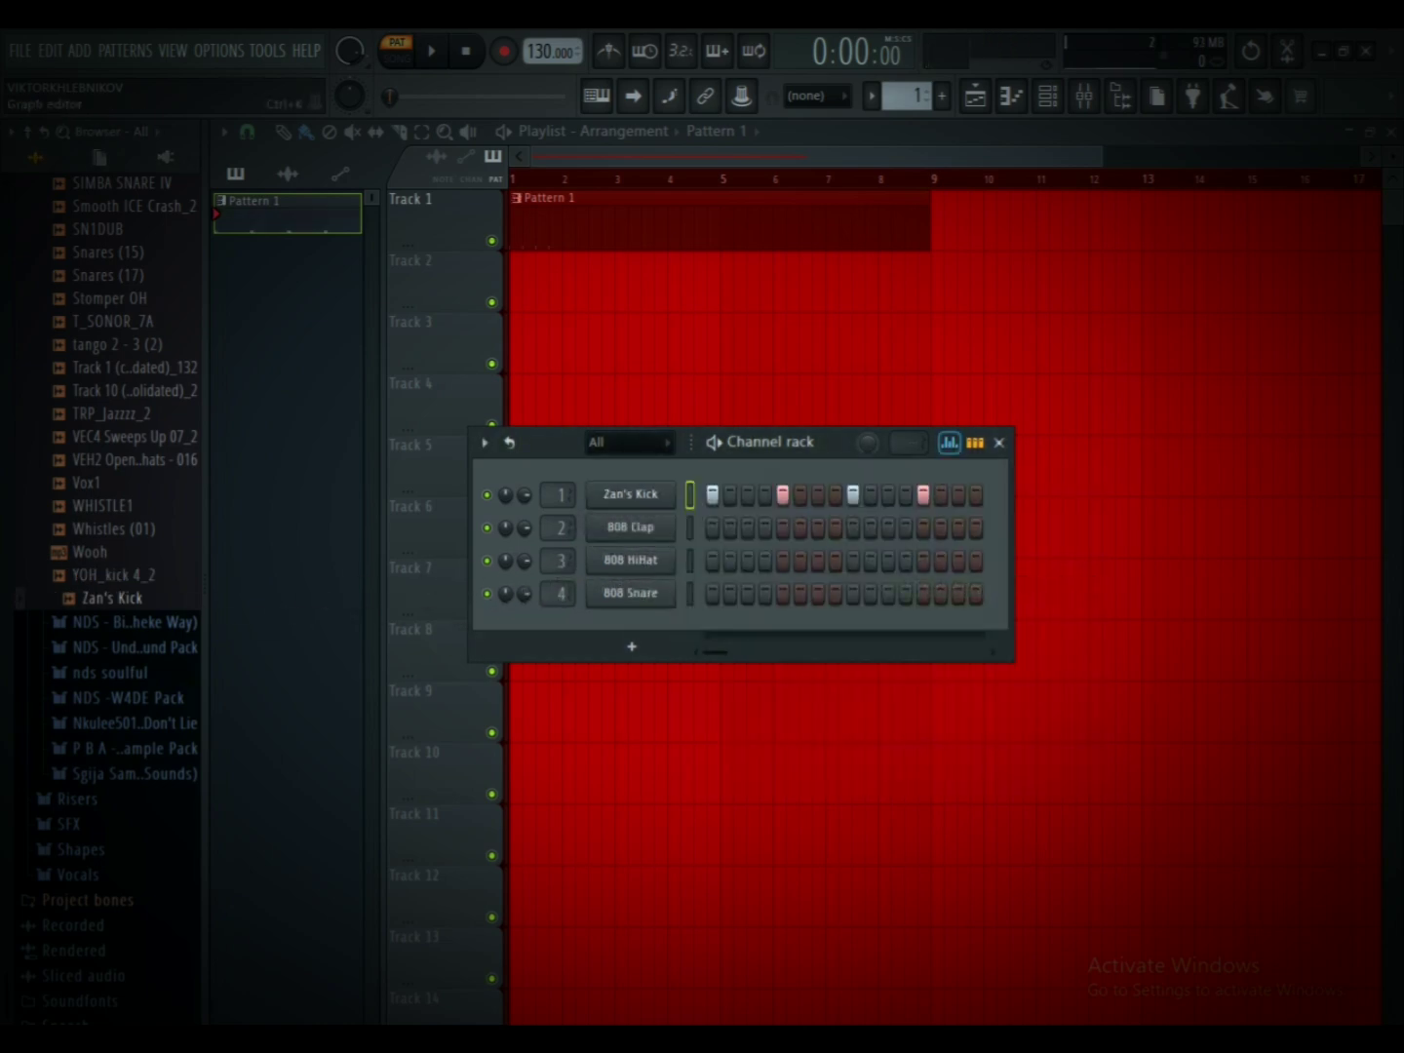
# Step: Set the pattern length to 8 bars in the channel rack and play the kick pattern
pyautogui.click(906, 442)
pyautogui.click(961, 561)
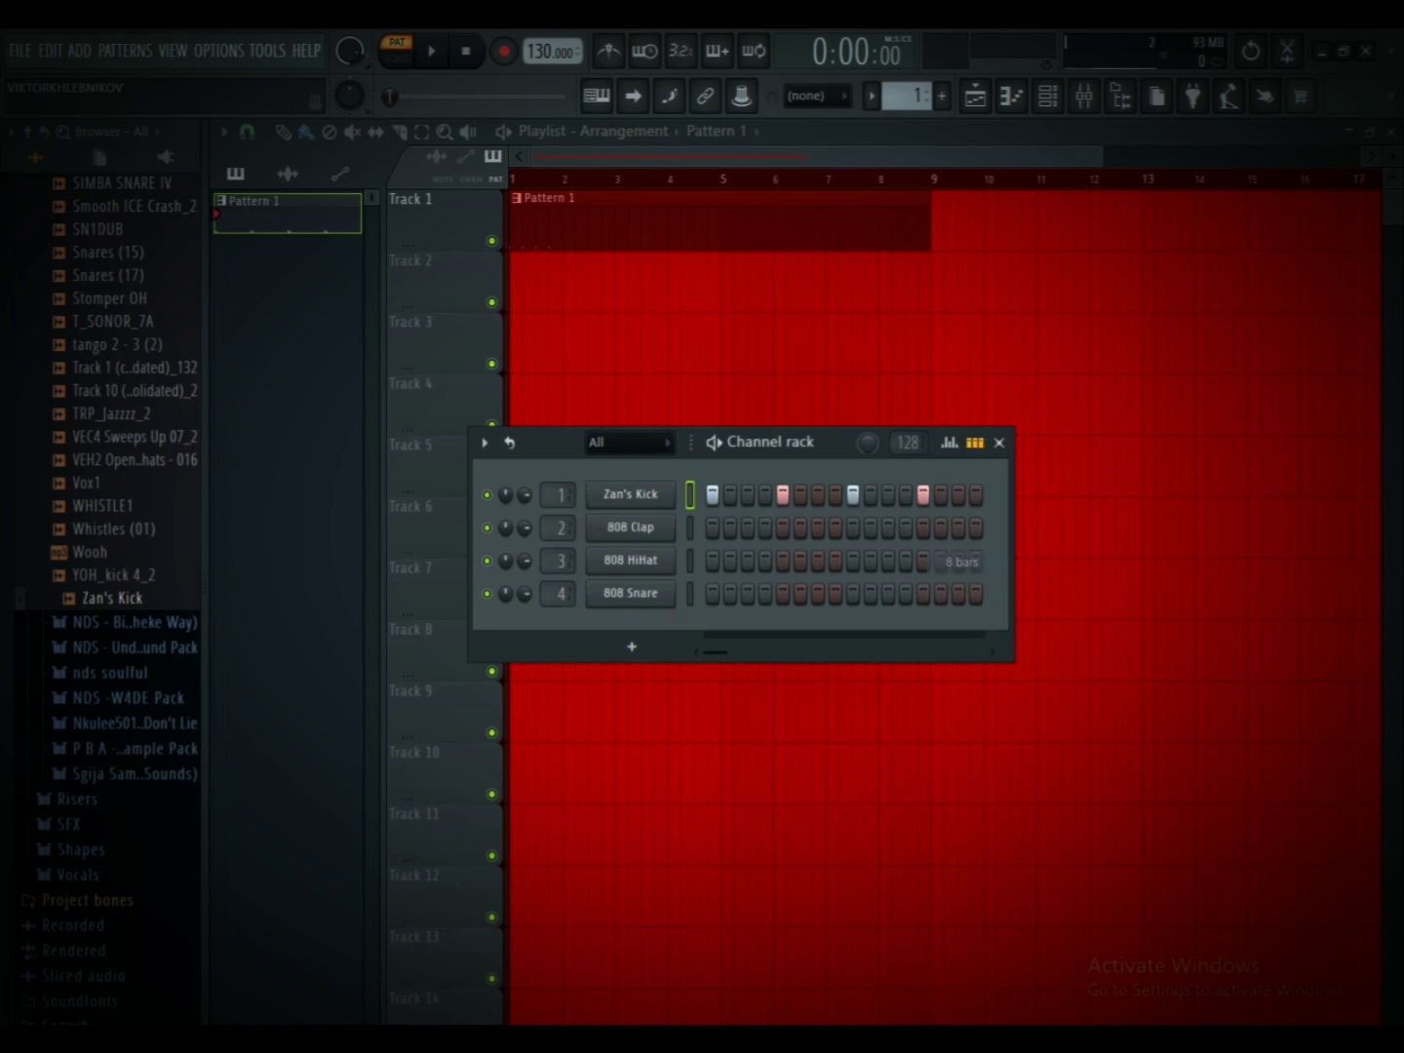
pyautogui.rightClick(591, 485)
pyautogui.press('space')
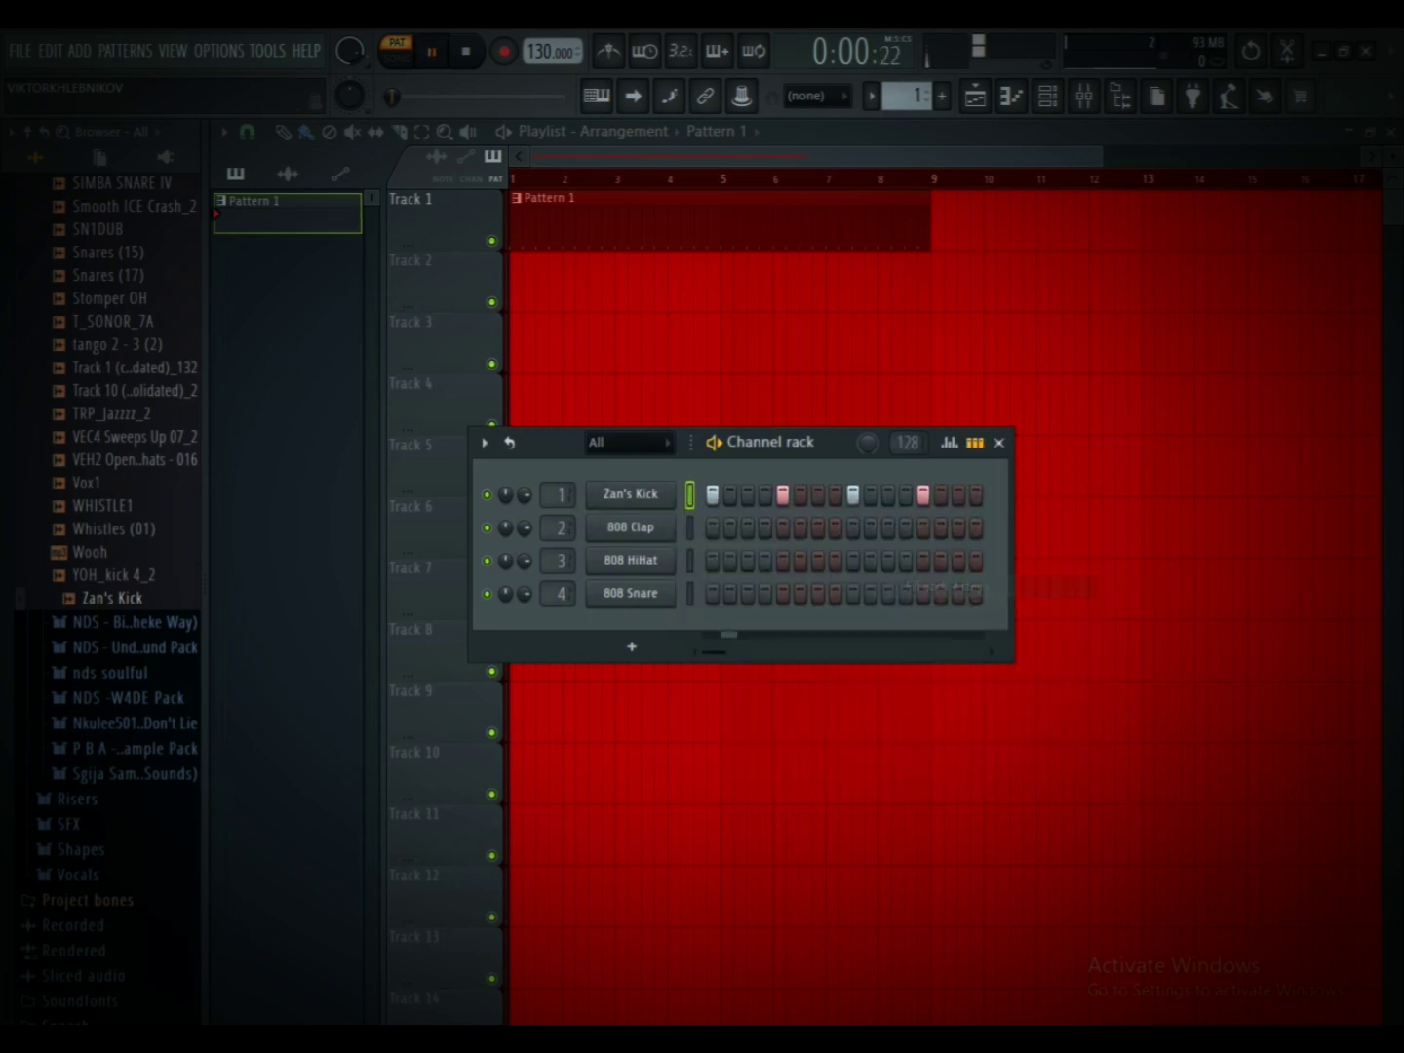
# Step: Set the project tempo to 112 BPM
pyautogui.scroll(8, 107, 391)
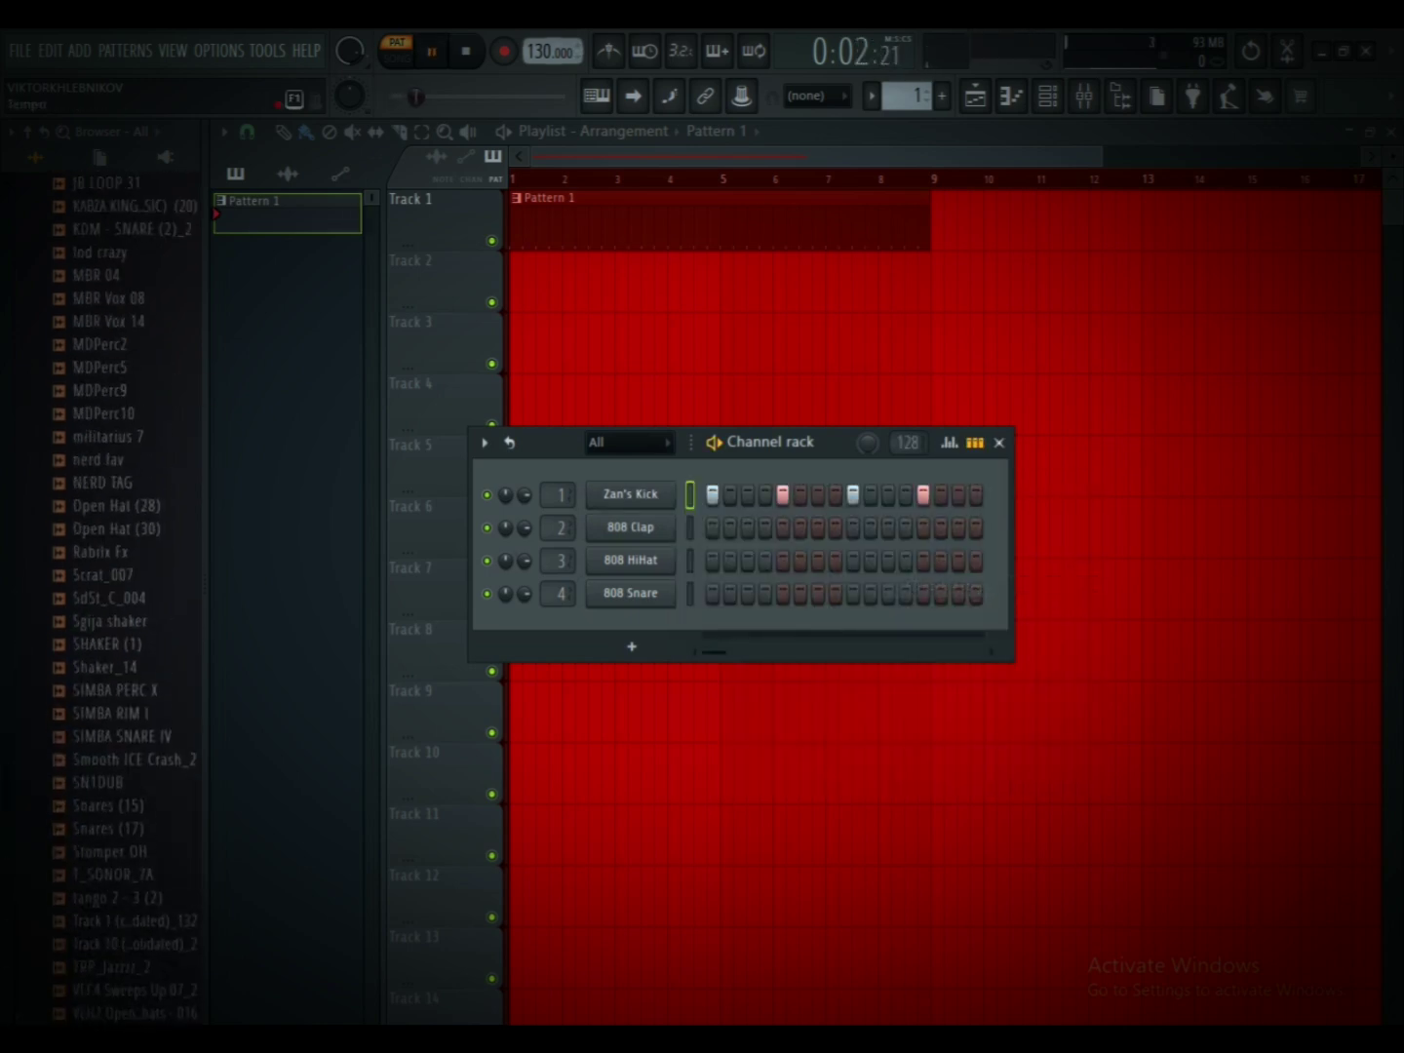
pyautogui.rightClick(553, 58)
pyautogui.click(783, 168)
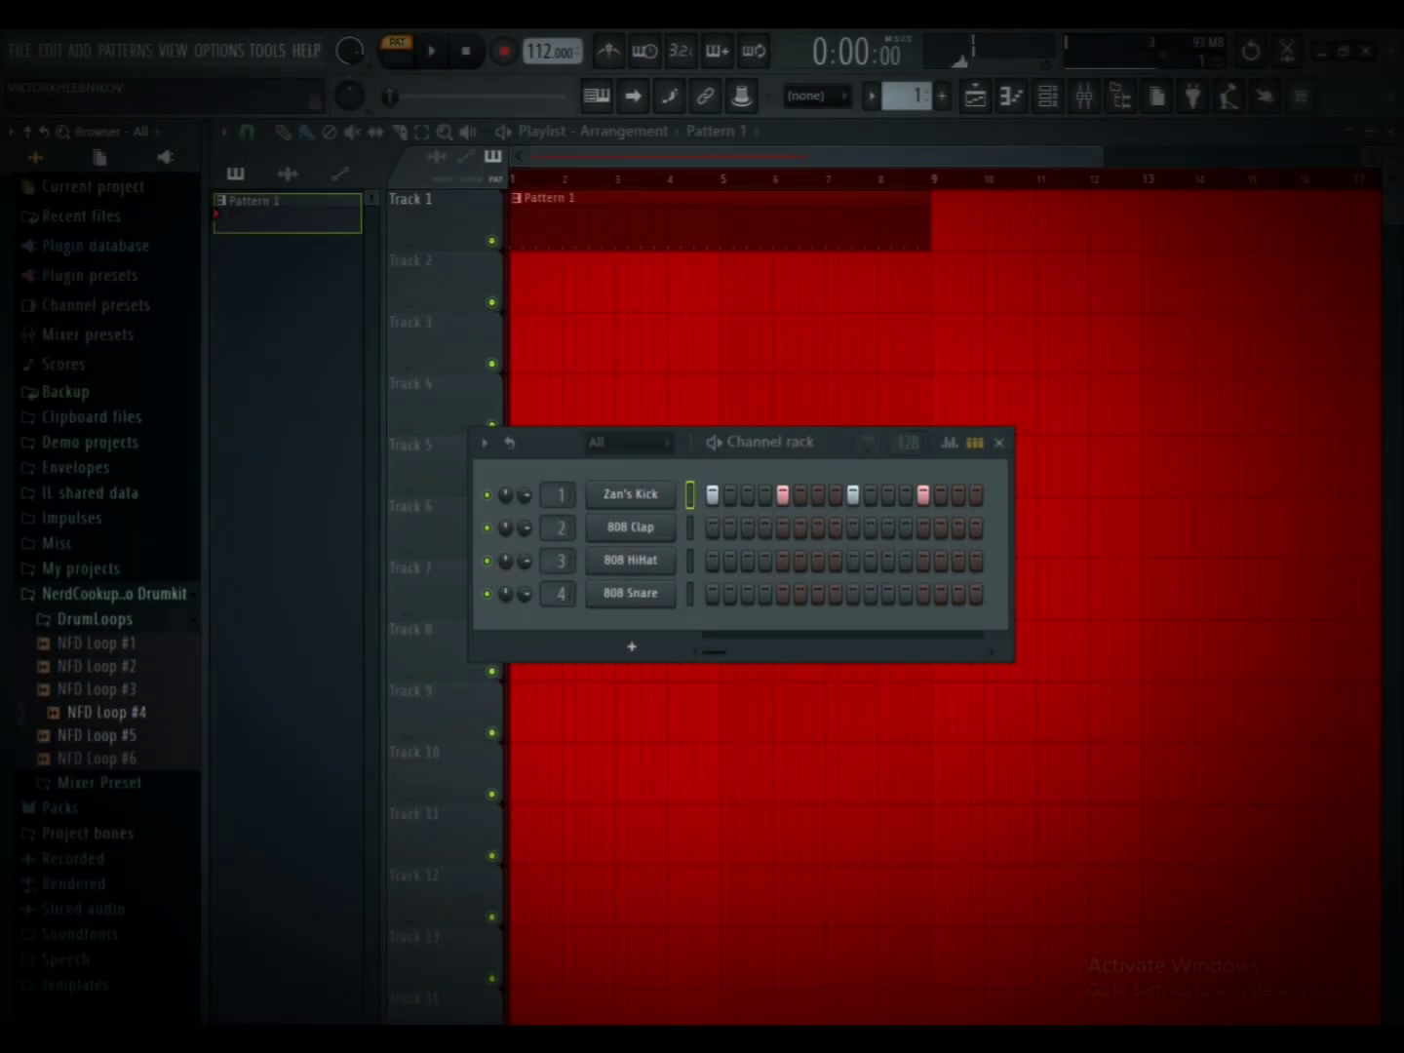
# Step: Place NFD Loop #4 at the start of playlist Track 2 and nudge the tempo to 113 BPM
pyautogui.moveTo(107, 713); pyautogui.dragTo(551, 230)
pyautogui.moveTo(97, 712); pyautogui.dragTo(561, 273)
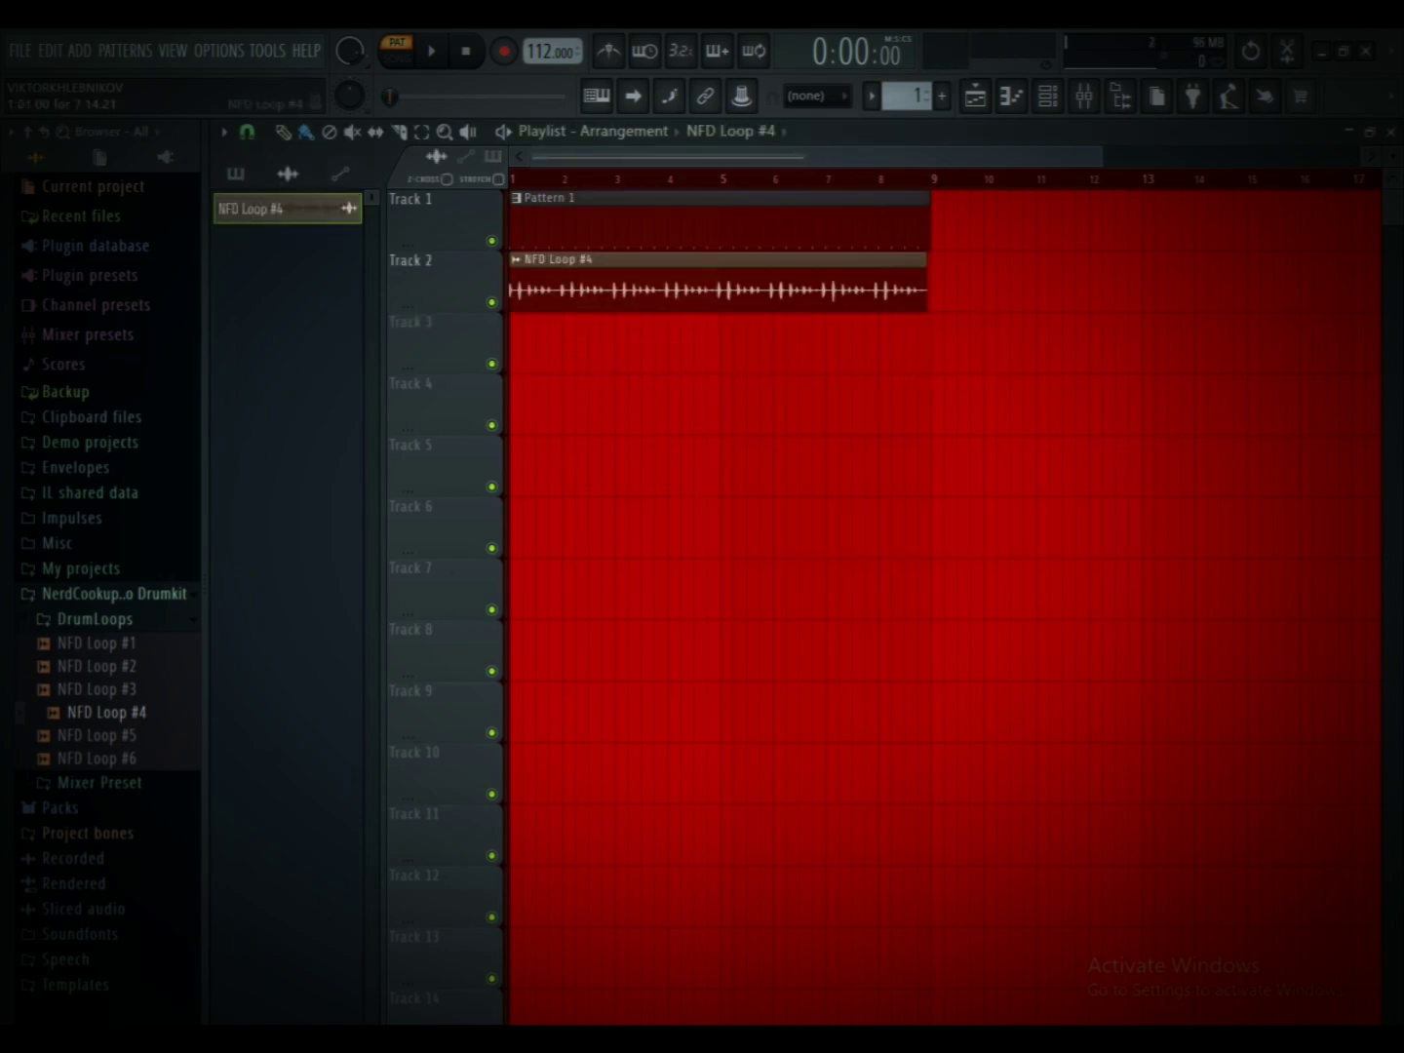
pyautogui.moveTo(540, 51); pyautogui.dragTo(540, 48)
# Step: Set NFD Loop #4's time-stretching mode to Stretch with a pitch shift of -200 cents and play the arrangement in song mode
pyautogui.doubleClick(554, 283)
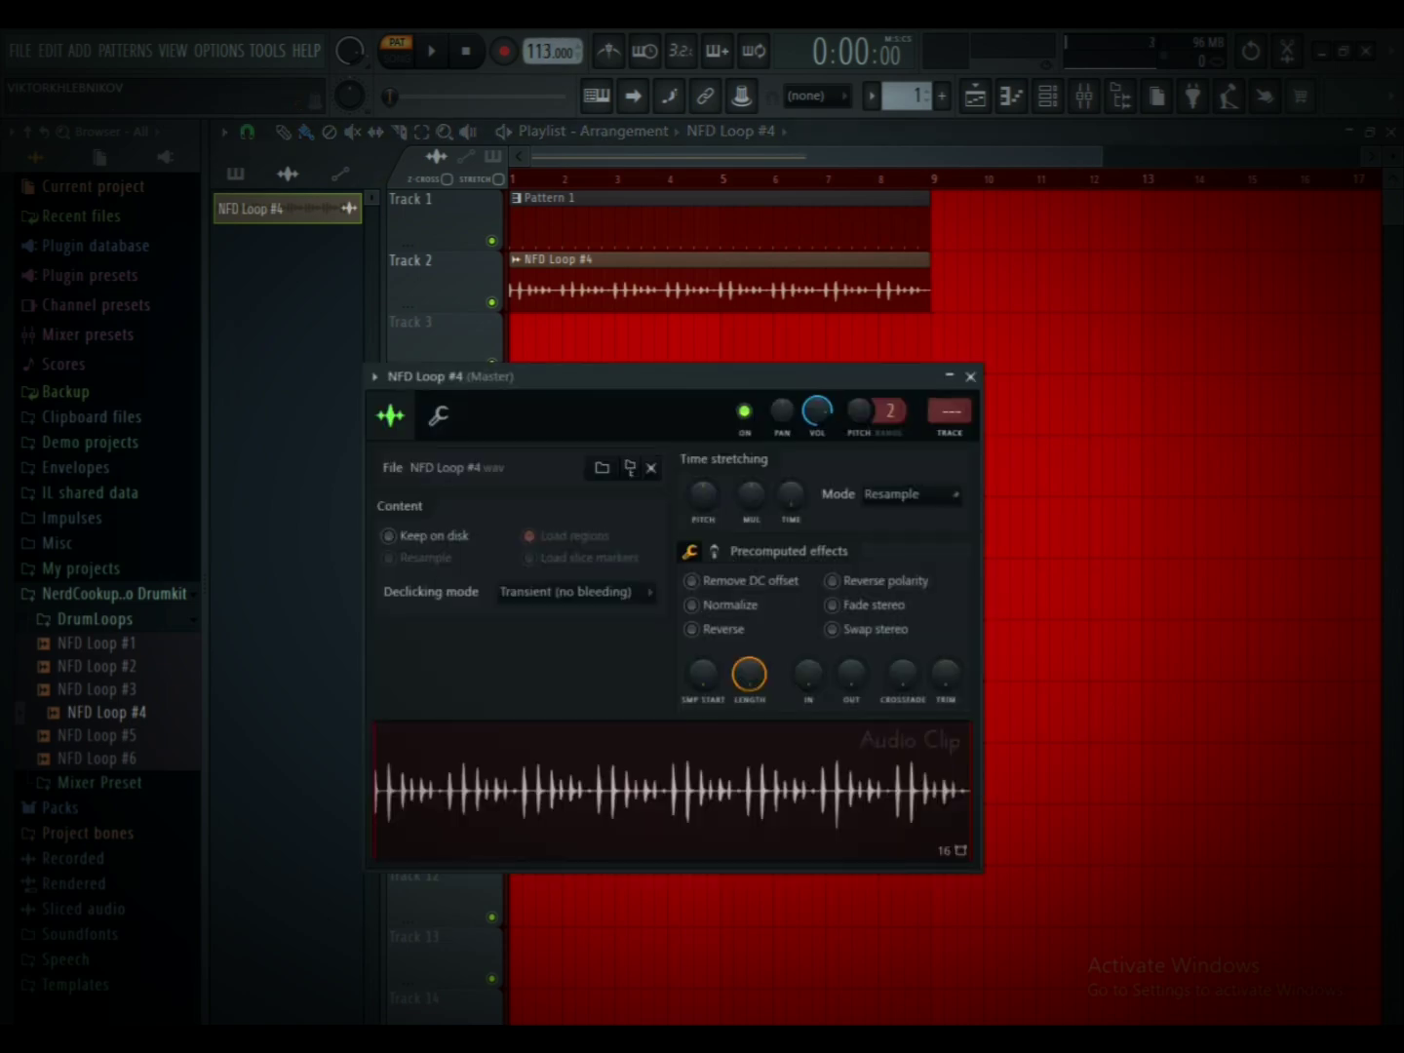
pyautogui.click(911, 495)
pyautogui.click(887, 556)
pyautogui.click(396, 53)
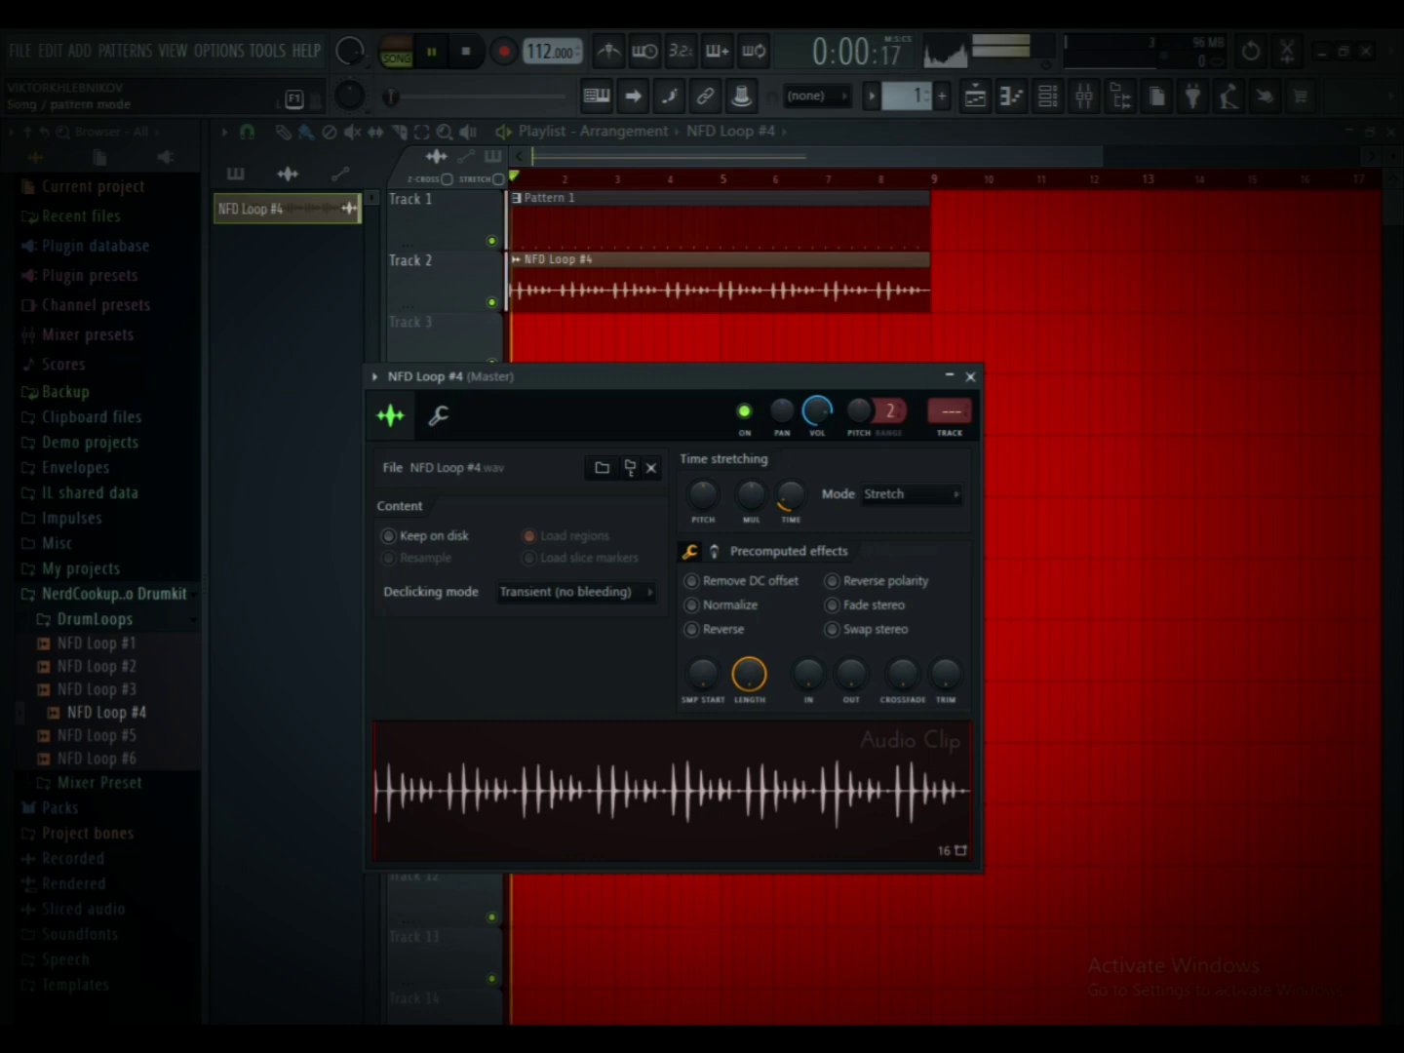
pyautogui.click(911, 494)
pyautogui.click(888, 557)
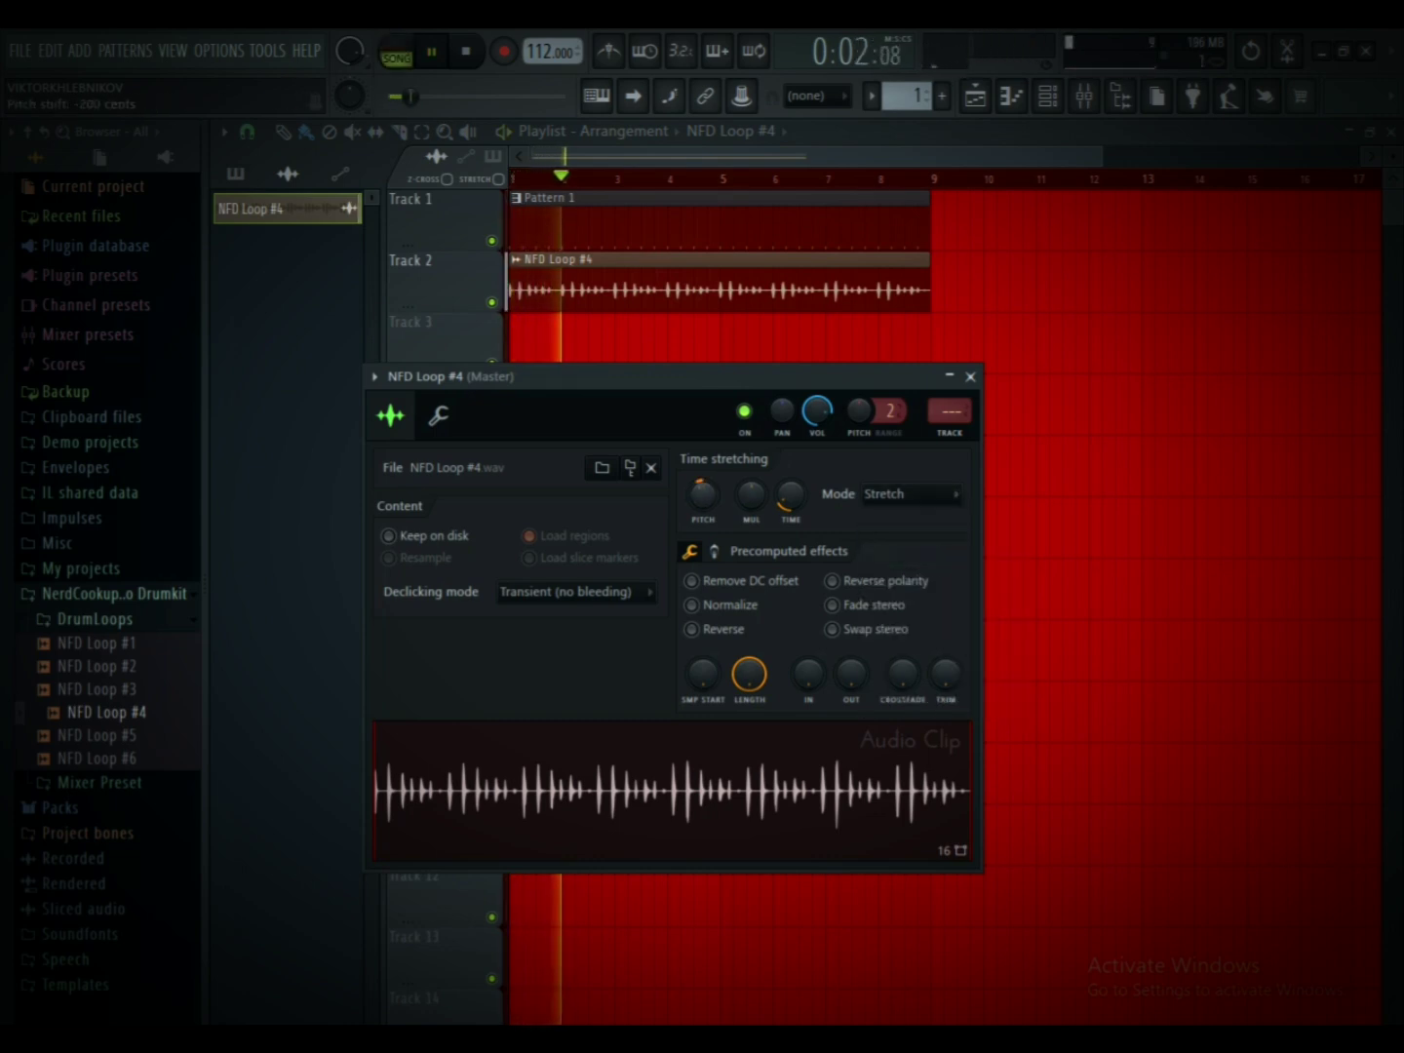
# Step: Route NFD Loop #4 to mixer track 5 and load the NFD Percussion Mixer Track state on it
pyautogui.click(949, 433)
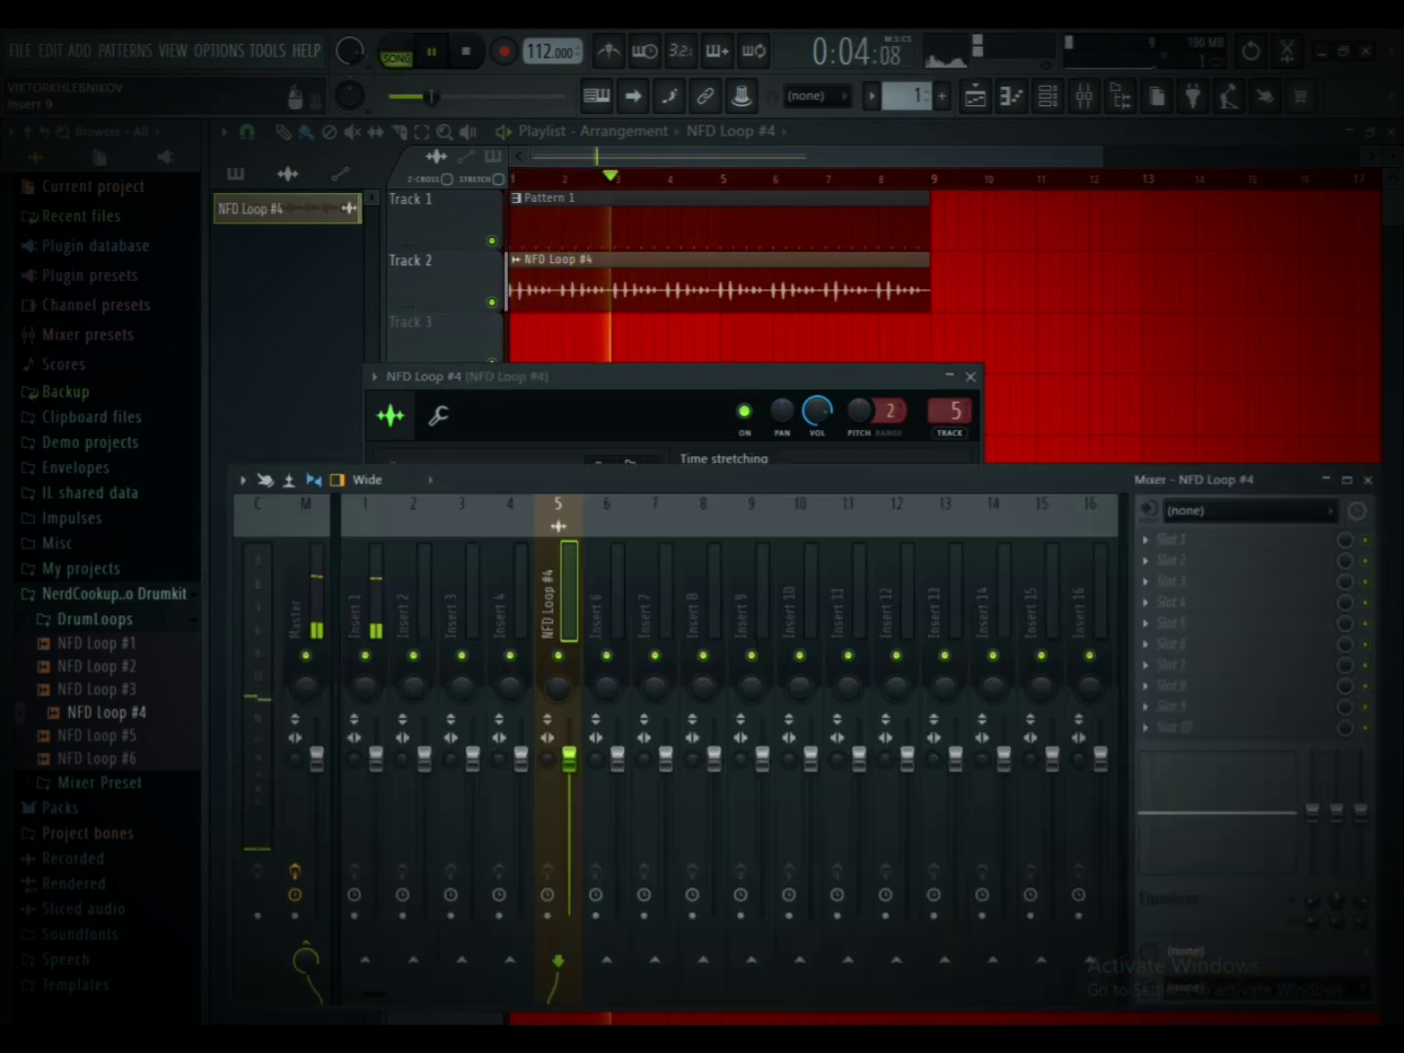
pyautogui.rightClick(580, 577)
pyautogui.moveTo(683, 528)
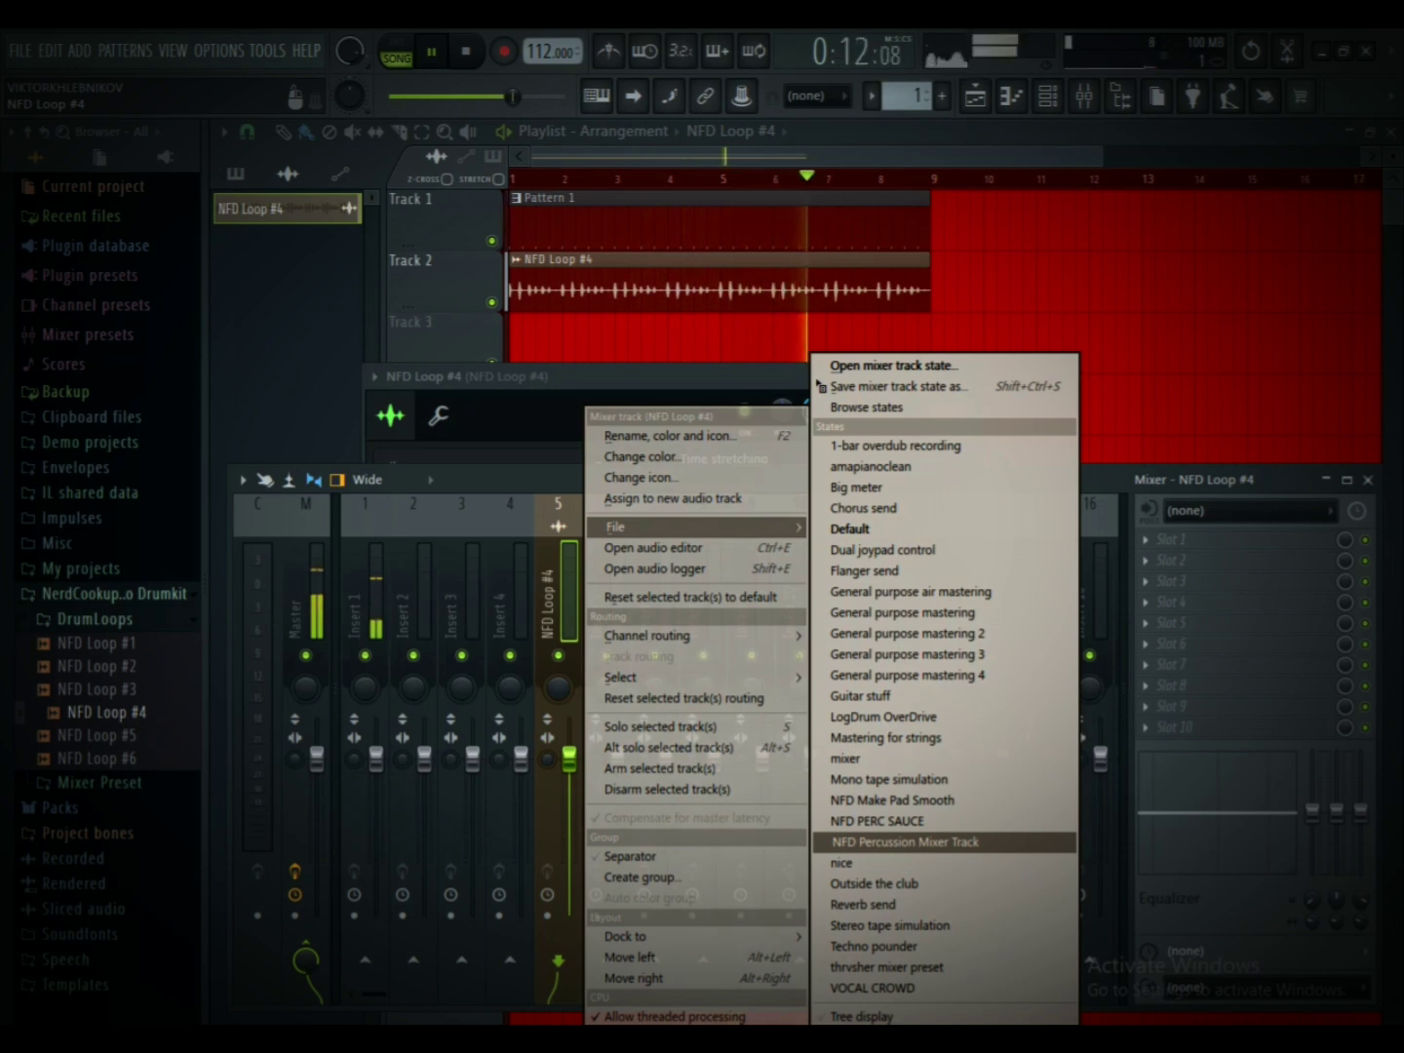
pyautogui.click(905, 842)
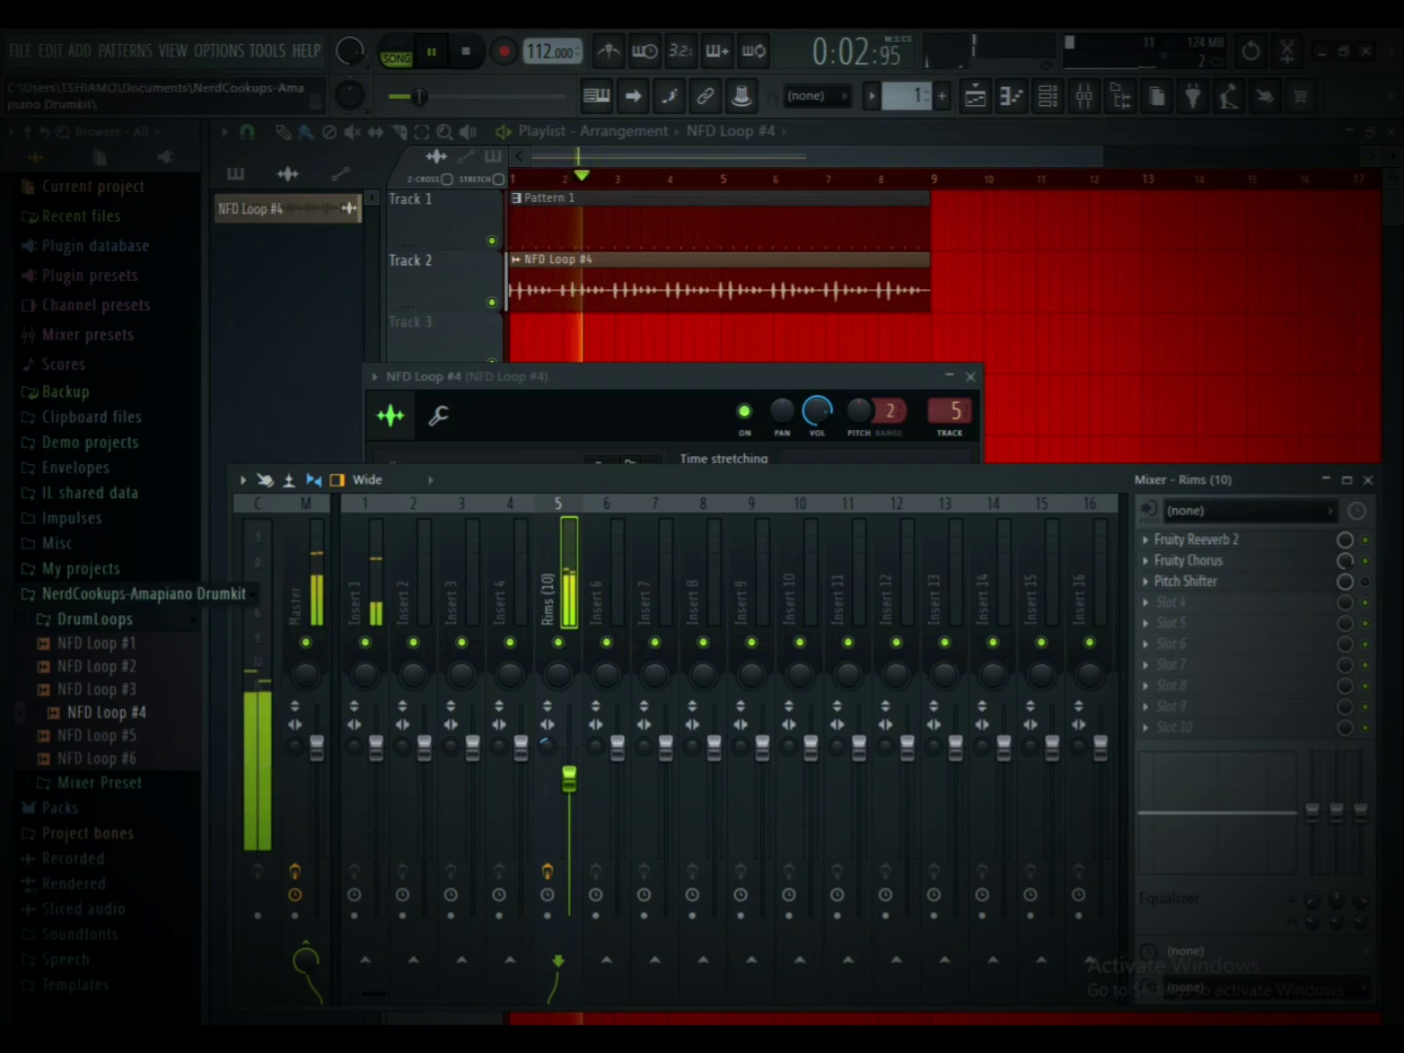
# Step: Collapse the drumkit folder, expand Packs in the browser and raise the tempo to 113 BPM
pyautogui.click(117, 594)
pyautogui.click(60, 618)
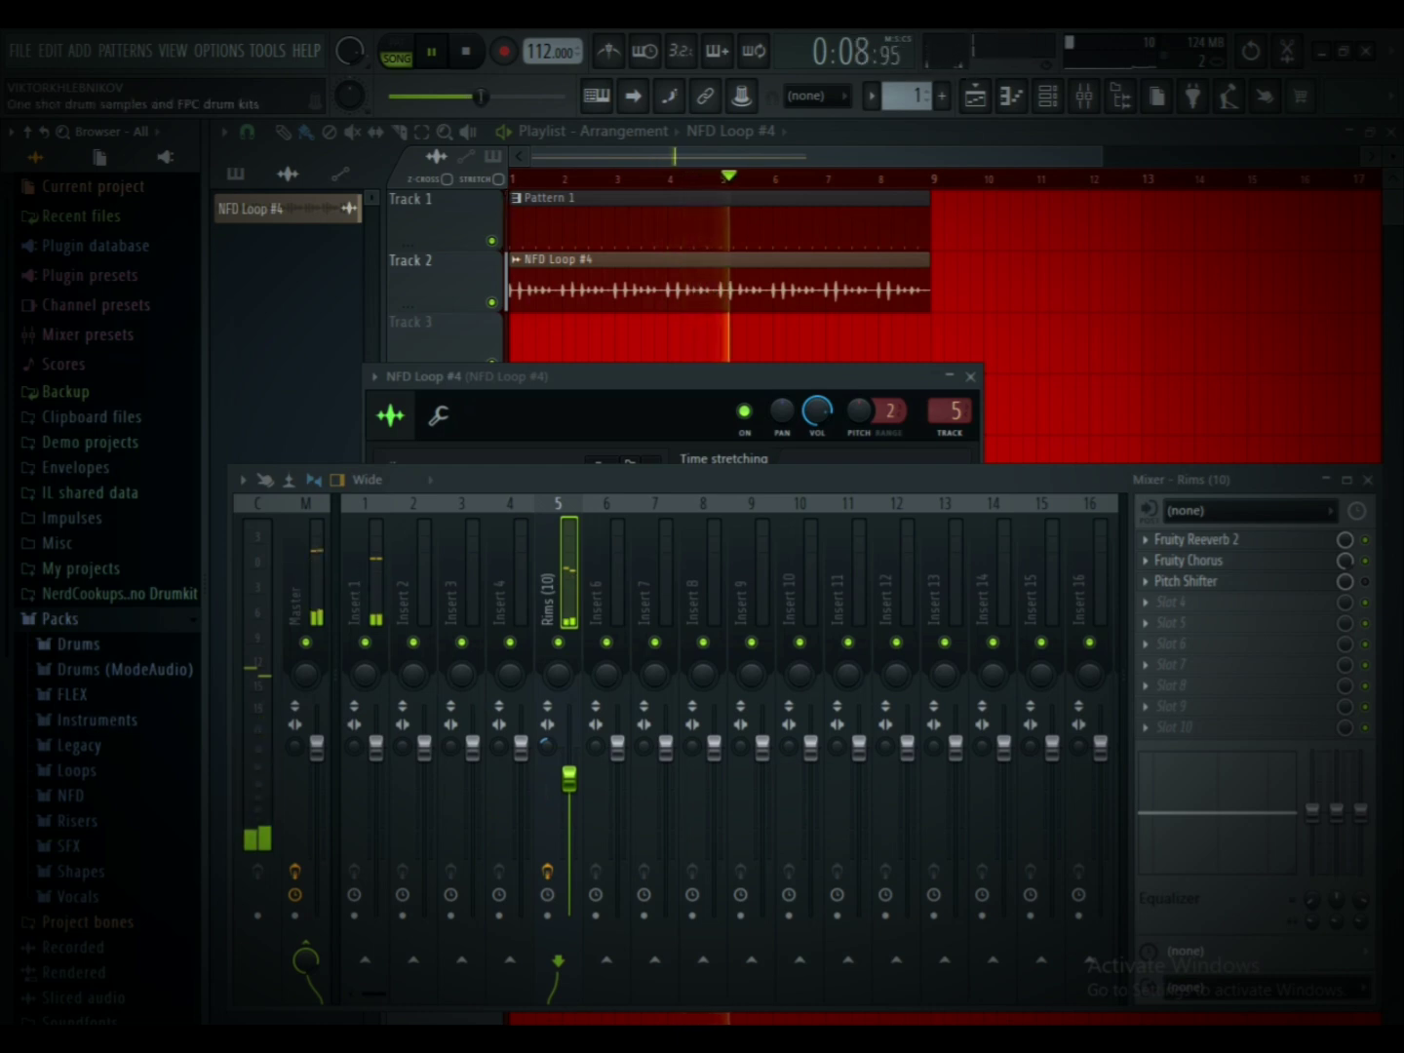
pyautogui.scroll(1, 546, 52)
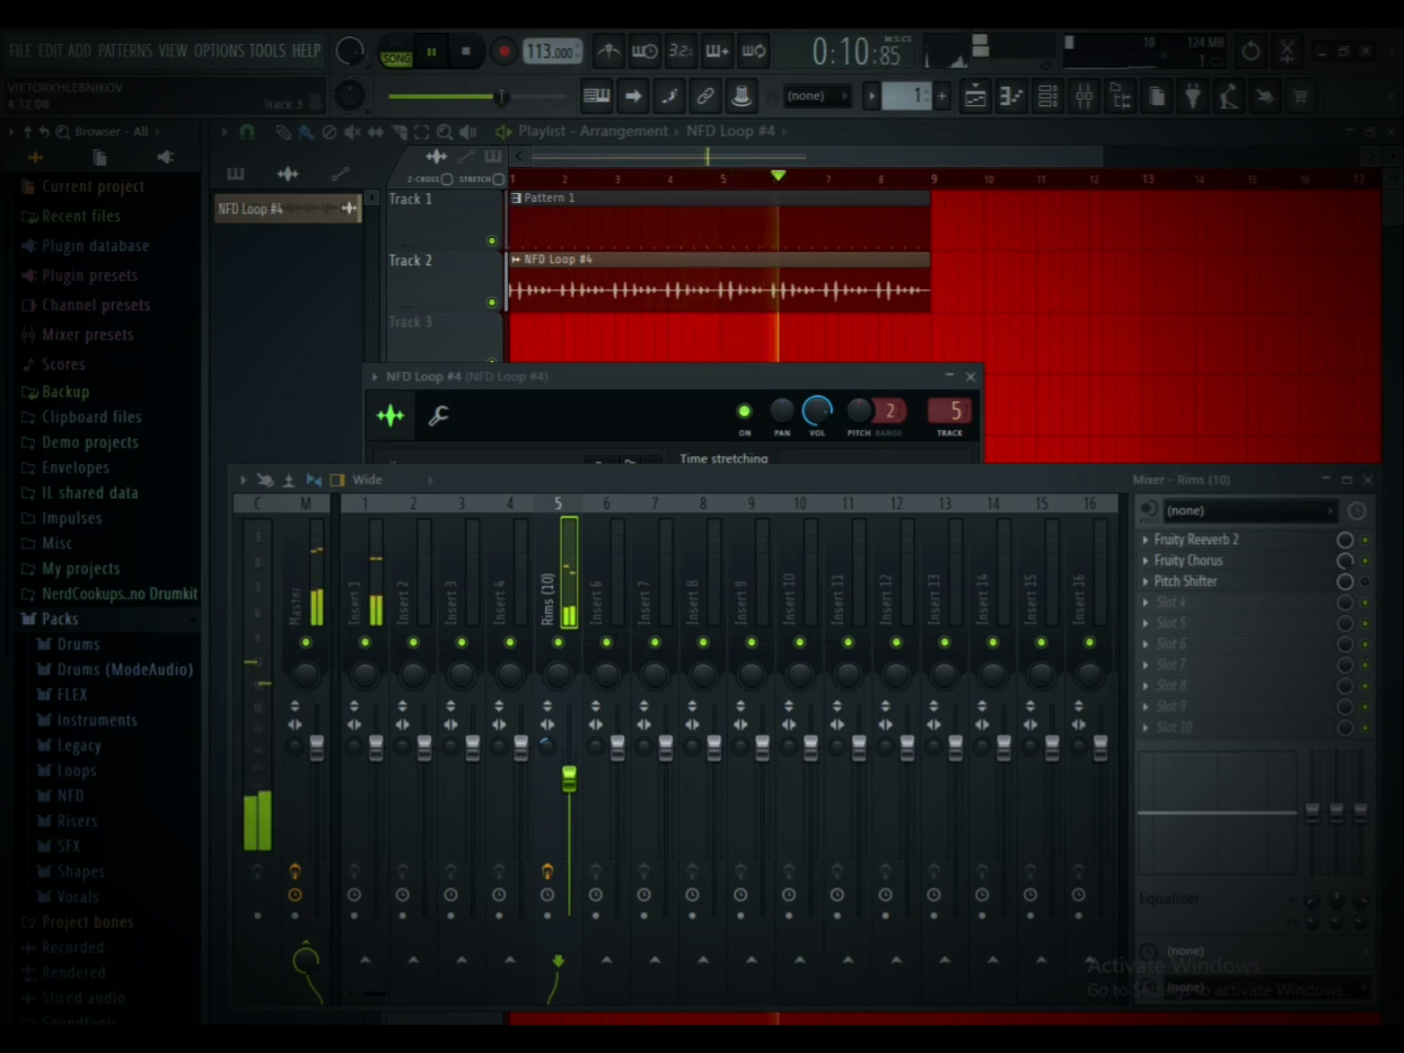
# Step: Find Shaker (14) in the NFD pack's MOST USED samples and place it at the start of playlist Track 3
pyautogui.click(70, 796)
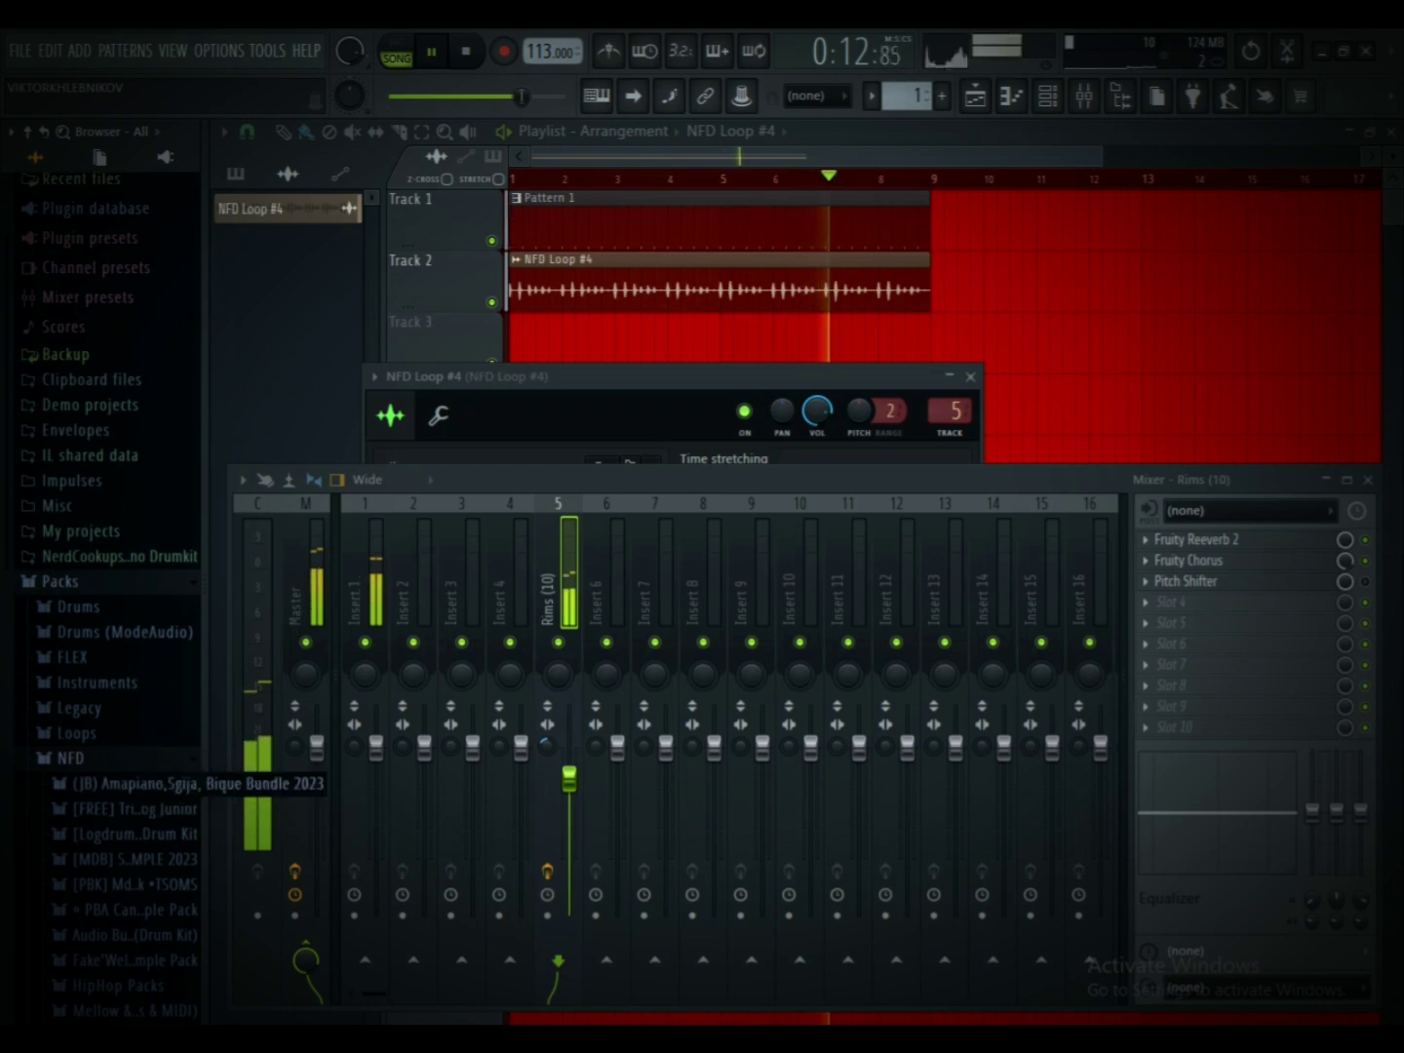
pyautogui.click(127, 911)
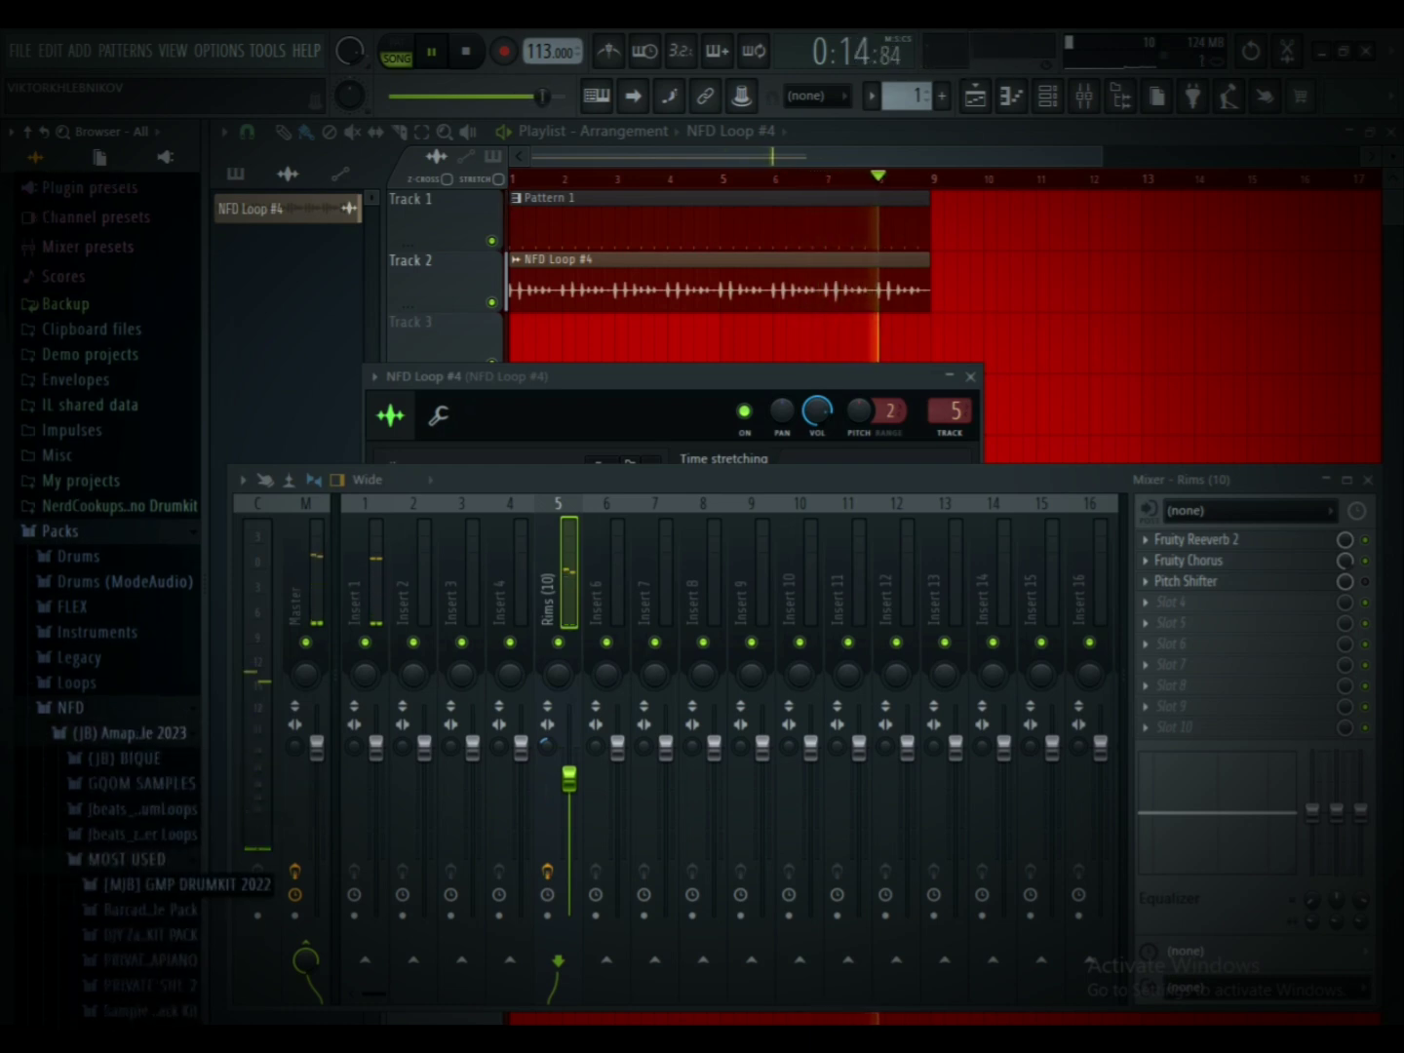
pyautogui.click(136, 831)
pyautogui.scroll(-3, 136, 585)
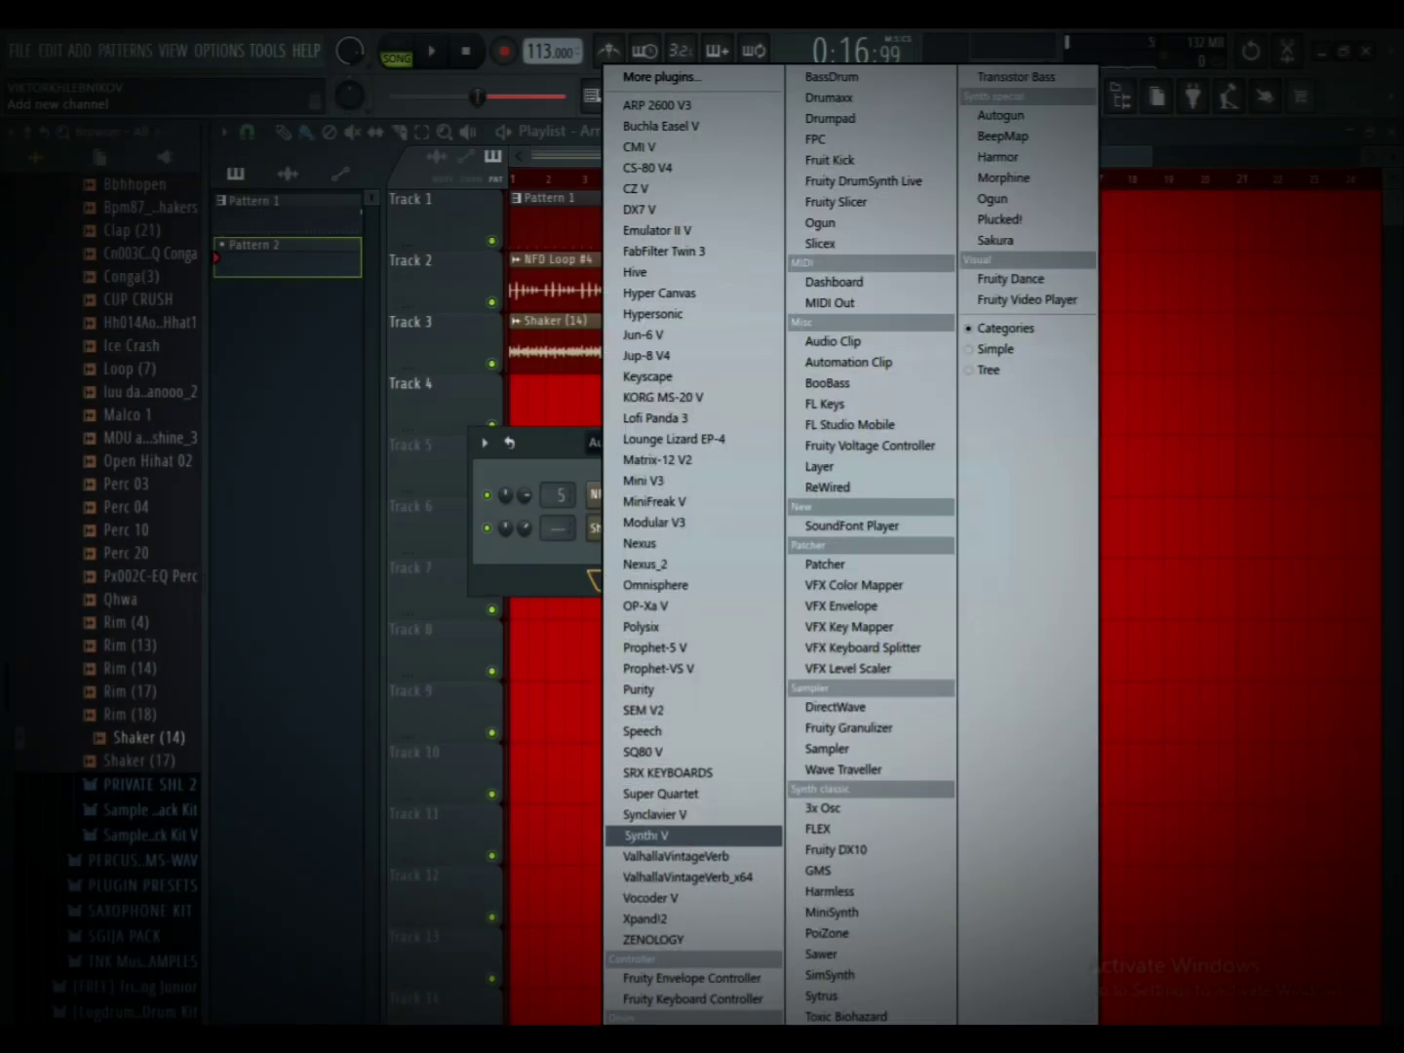
# Step: Add a Lounge Lizard EP-4 instrument channel for Pattern 2
pyautogui.click(682, 439)
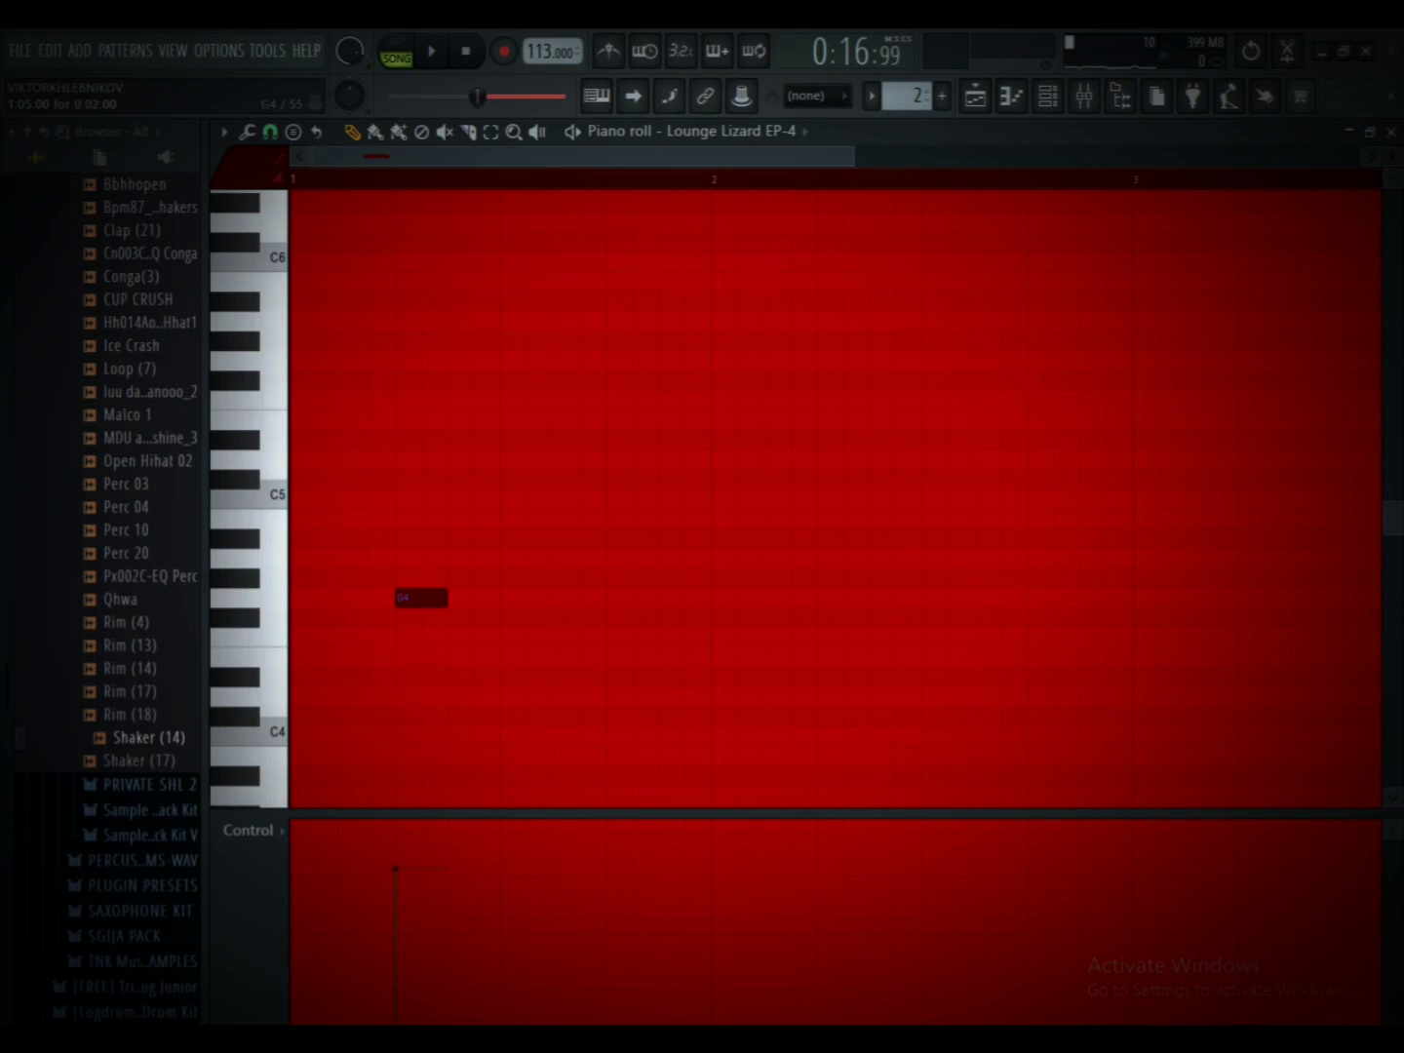
pyautogui.moveTo(445, 598); pyautogui.dragTo(946, 597)
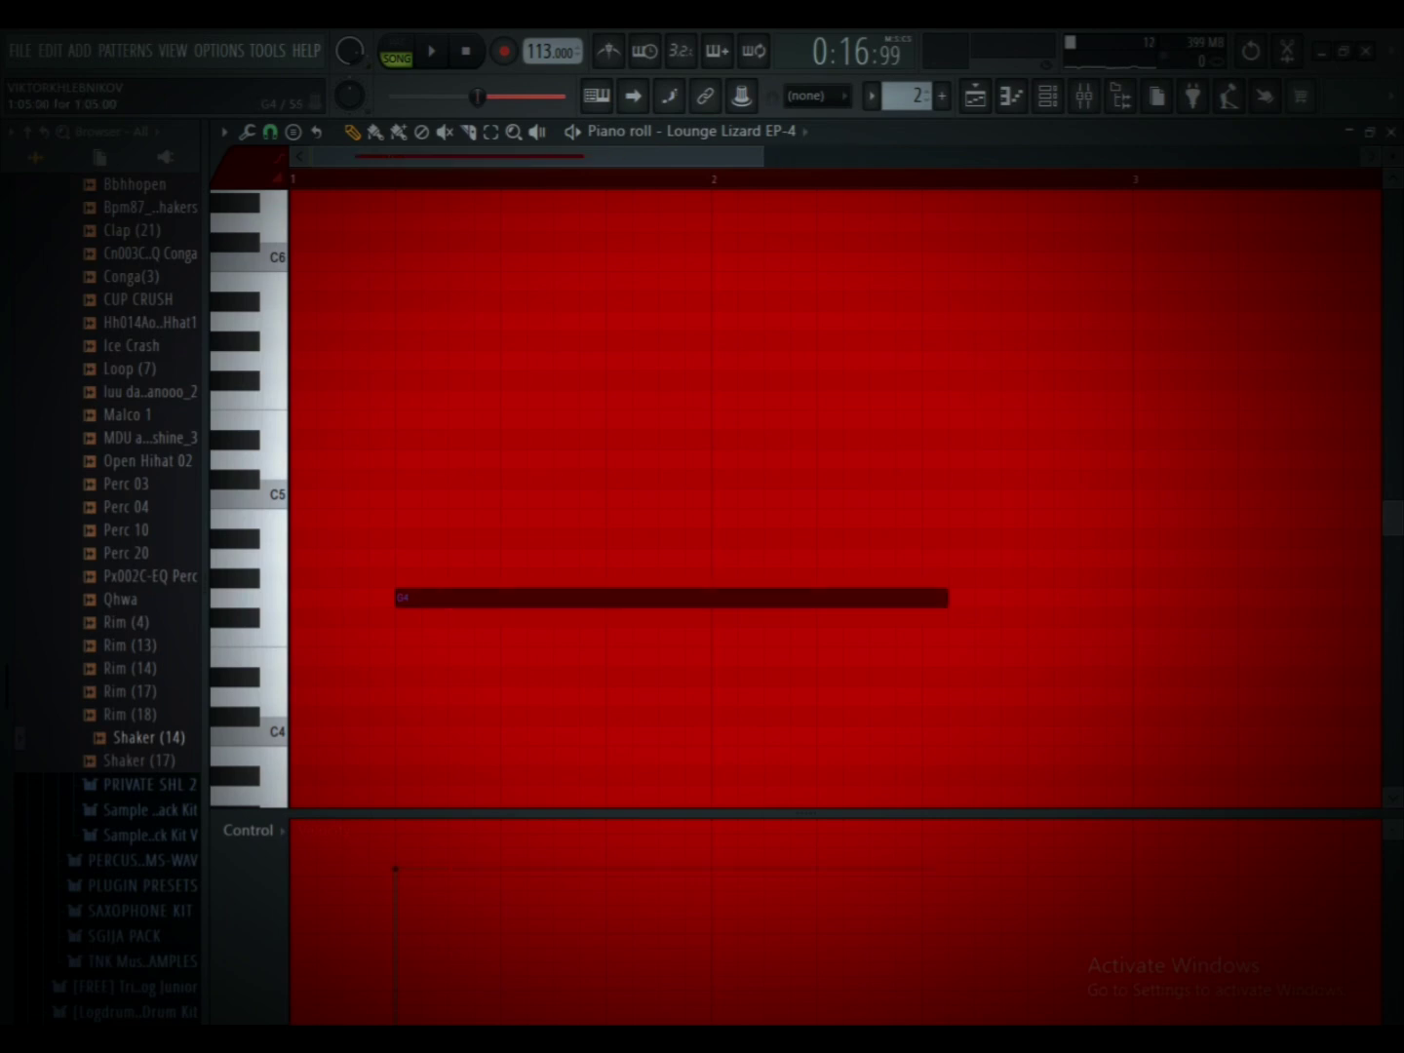
pyautogui.scroll(-2, 836, 597)
pyautogui.rightClick(403, 598)
pyautogui.scroll(-4, 402, 628)
pyautogui.scroll(4, 403, 629)
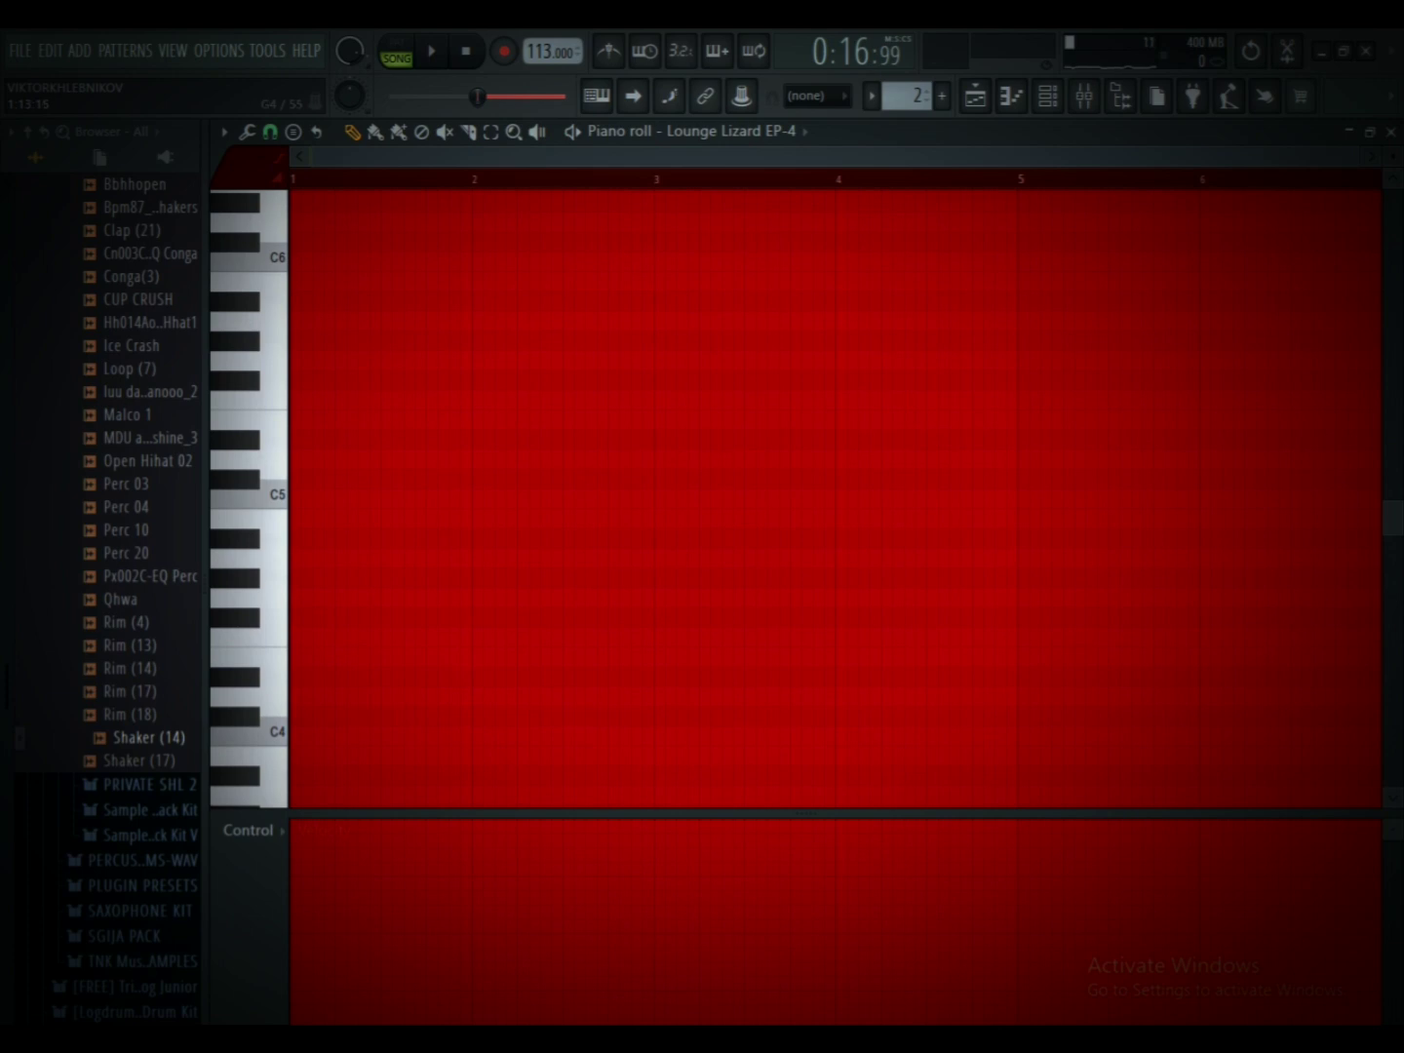
# Step: Draw a chord of C5, E5, F5, A5 and C6 in the Lounge Lizard EP-4 piano roll, starting in bar 1
pyautogui.scroll(2, 835, 498)
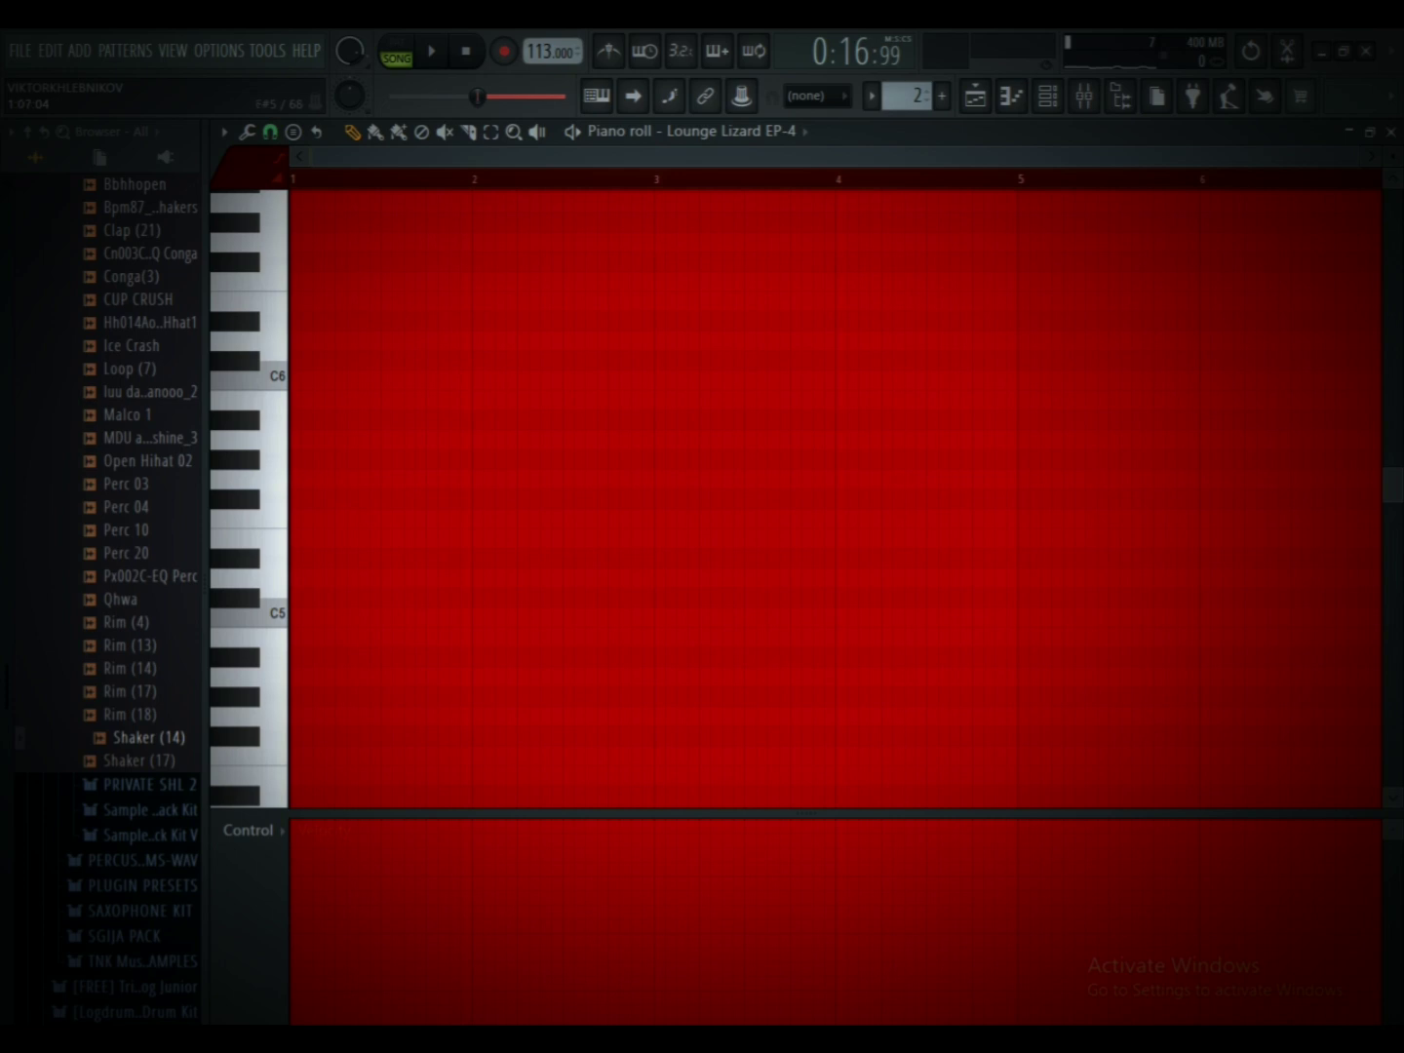
pyautogui.moveTo(355, 378); pyautogui.dragTo(324, 382)
pyautogui.click(322, 518)
pyautogui.click(332, 381)
pyautogui.click(341, 421)
pyautogui.rightClick(343, 420)
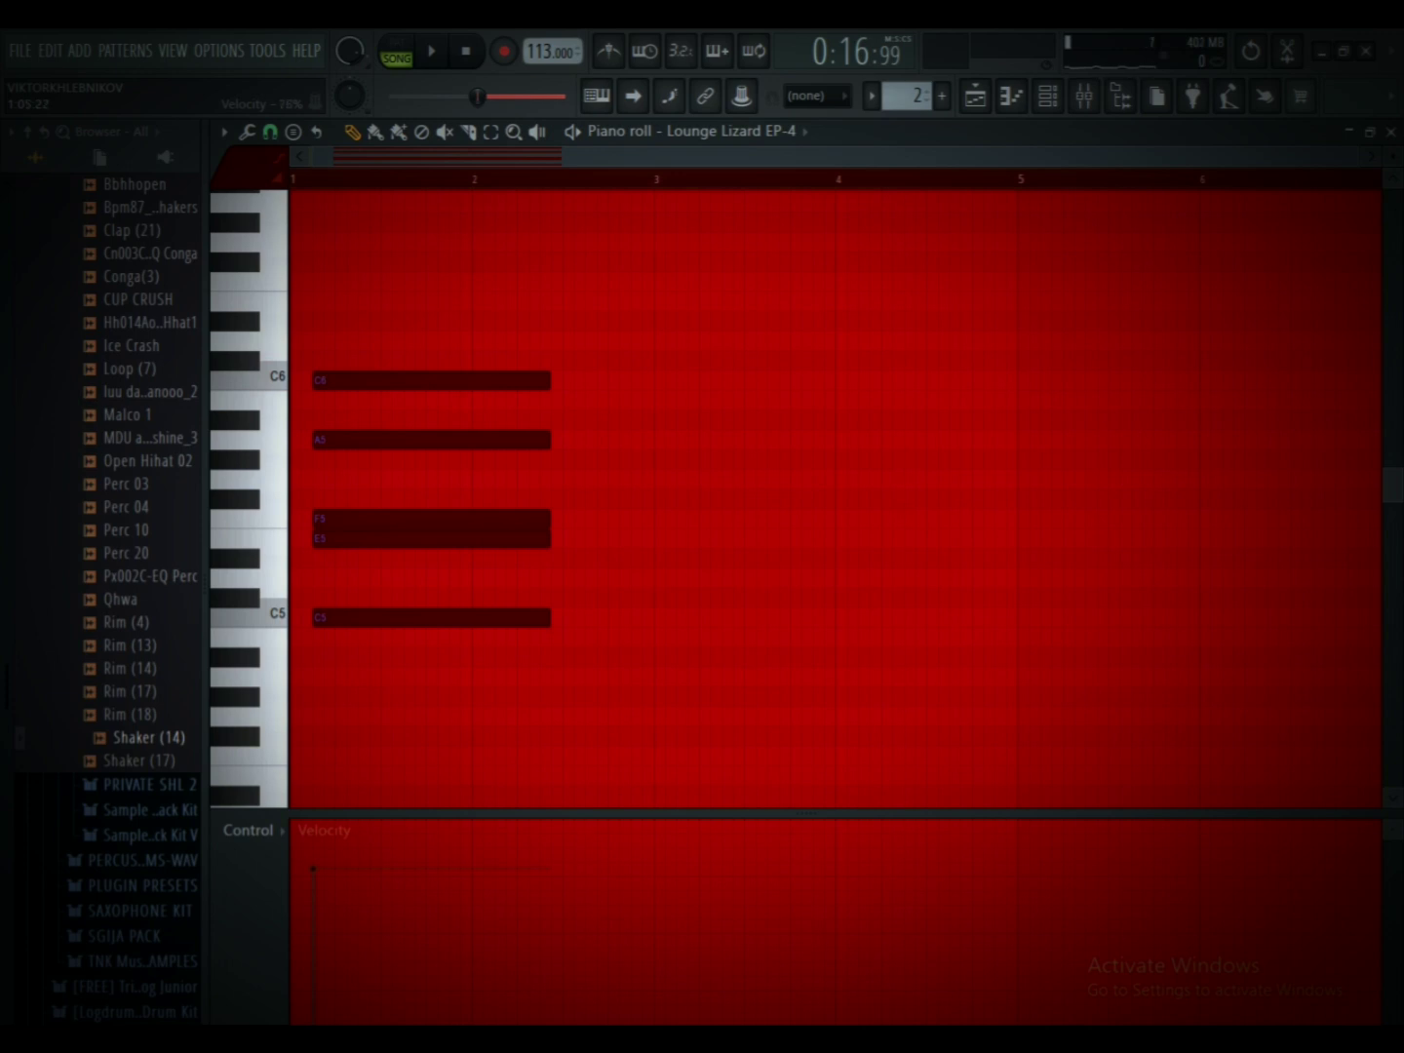
# Step: Lower the velocity of the chord's notes and audition it against the beat
pyautogui.click(688, 618)
pyautogui.rightClick(688, 618)
pyautogui.press('space')
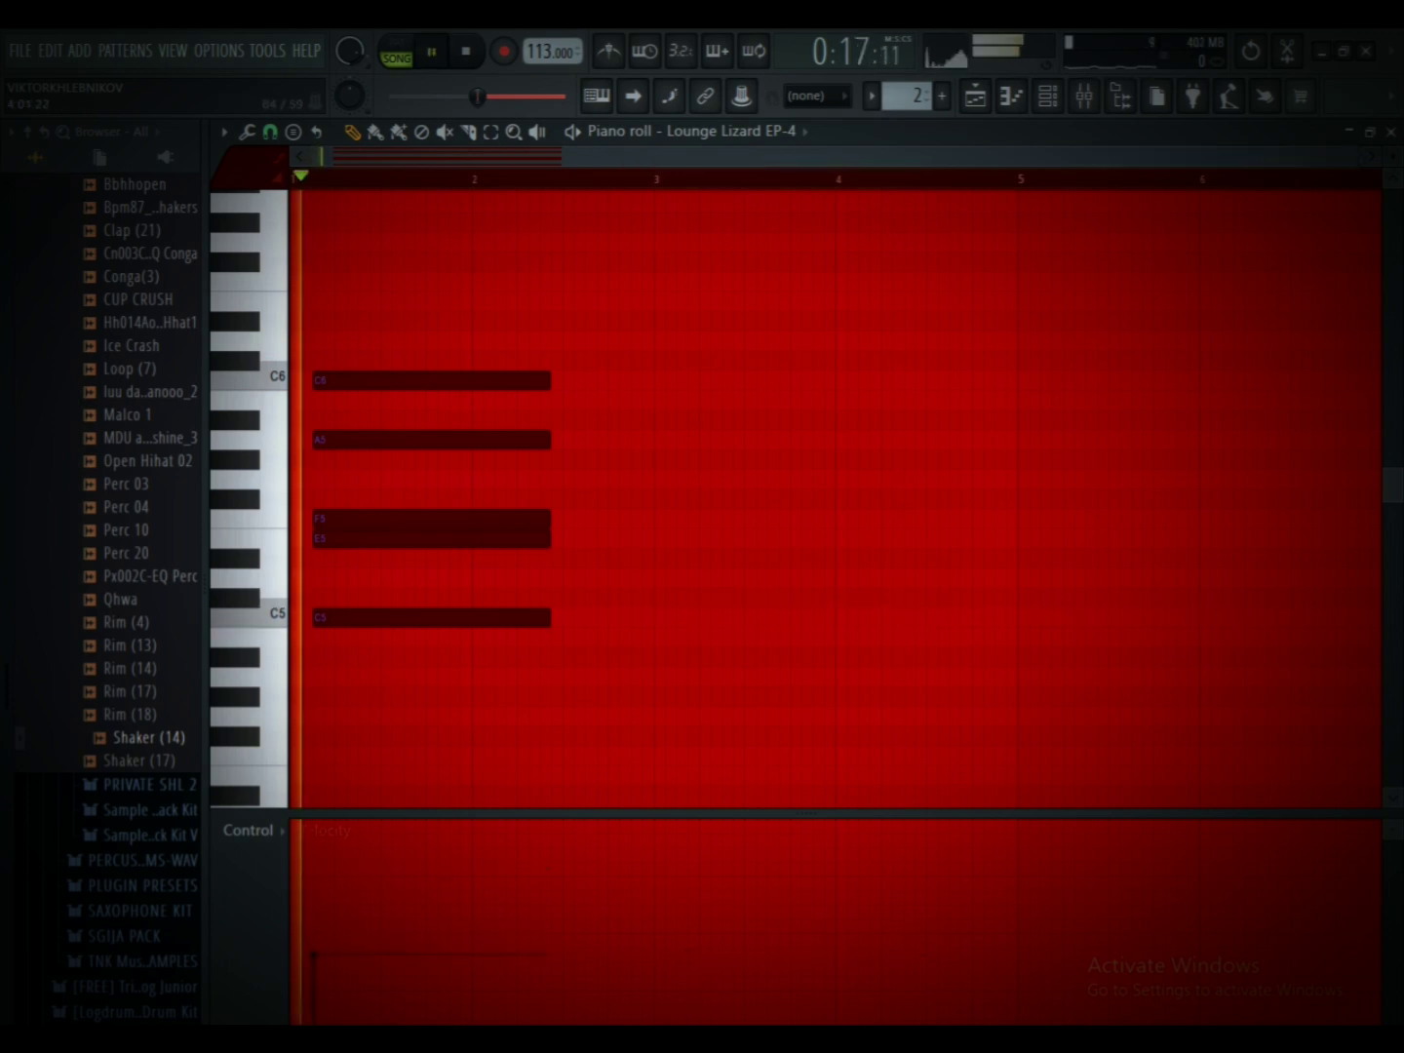
pyautogui.press('space')
# Step: Move the whole chord one beat later to start at 1:07:00 and play it back
pyautogui.moveTo(369, 361); pyautogui.dragTo(446, 619)
pyautogui.press('space')
pyautogui.press('space')
pyautogui.moveTo(331, 538); pyautogui.dragTo(375, 538)
pyautogui.press('space')
# Step: Try a D#5 note in the chord and audition it repeatedly
pyautogui.click(375, 558)
pyautogui.rightClick(375, 557)
pyautogui.press('space')
pyautogui.press('space')
pyautogui.press('space')
pyautogui.press('space')
pyautogui.press('space')
pyautogui.press('space')
pyautogui.press('space')
# Step: Rework the chord by lowering C5 to B4, adding D5 and deleting E5, and play it
pyautogui.moveTo(376, 618); pyautogui.dragTo(375, 636)
pyautogui.moveTo(375, 558); pyautogui.dragTo(376, 590)
pyautogui.rightClick(398, 538)
pyautogui.press('space')
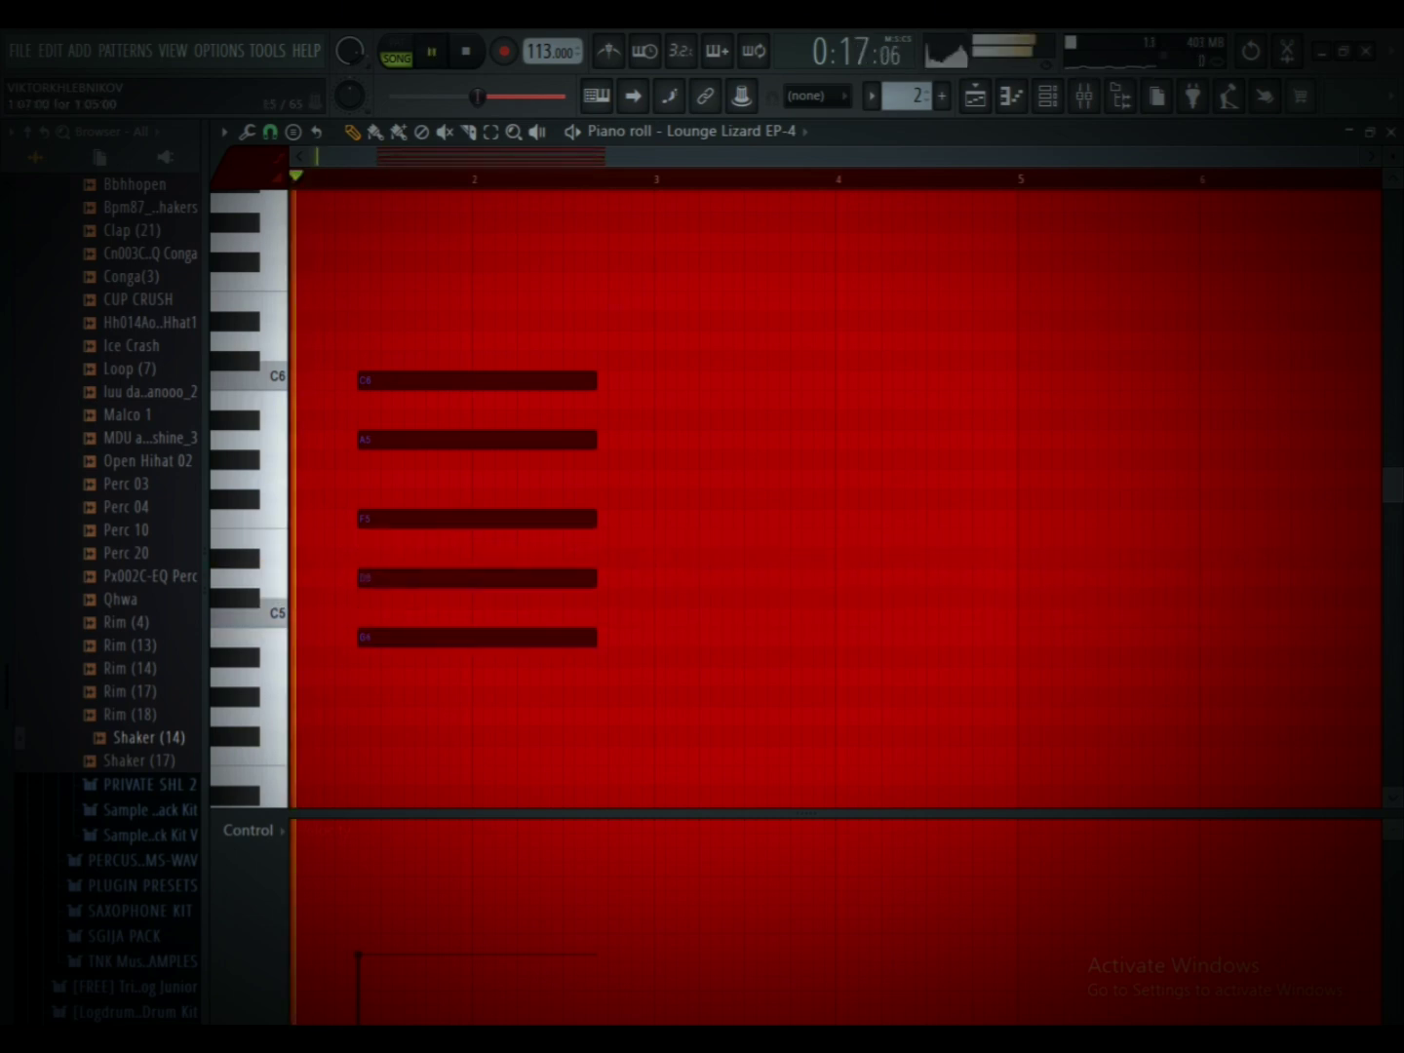
# Step: Delete the chord's C6 note, lower A5 to G5 and F5 to E5, and audition the chord
pyautogui.rightClick(505, 380)
pyautogui.press('space')
pyautogui.press('space')
pyautogui.moveTo(509, 440); pyautogui.dragTo(521, 479)
pyautogui.press('space')
pyautogui.moveTo(375, 518); pyautogui.dragTo(376, 539)
pyautogui.press('space')
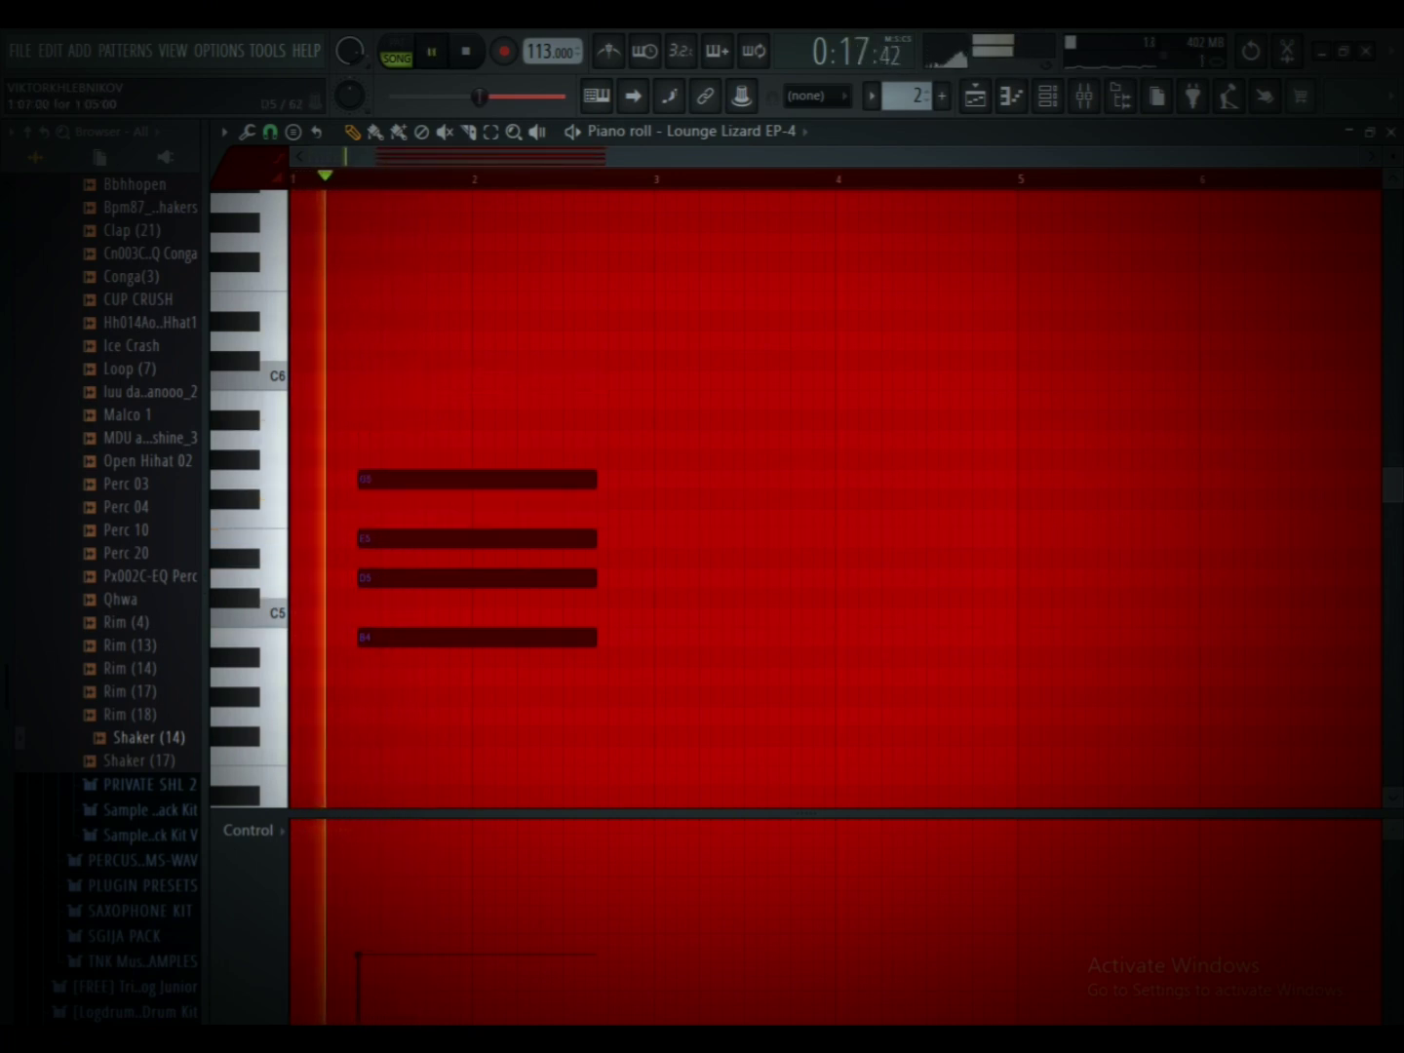
pyautogui.moveTo(492, 430); pyautogui.dragTo(366, 637)
pyautogui.press('space')
pyautogui.press('space')
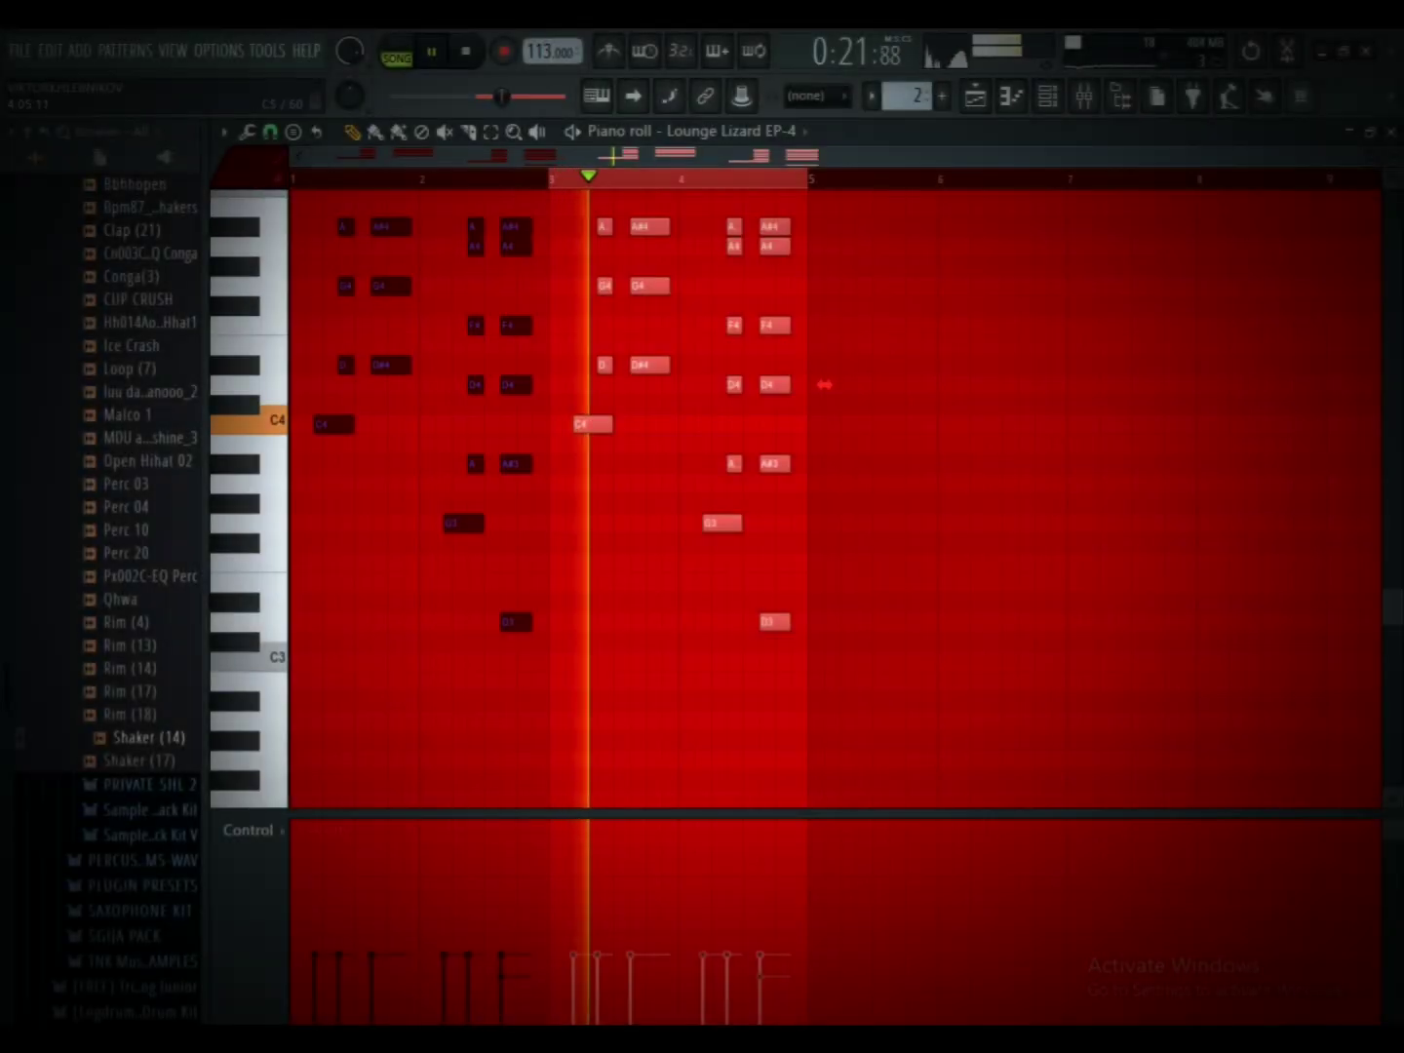
# Step: Duplicate all the notes of bars 1 to 4 into bars 5 to 8
pyautogui.keyDown('ctrl'); pyautogui.click(825, 384); pyautogui.keyUp('ctrl')
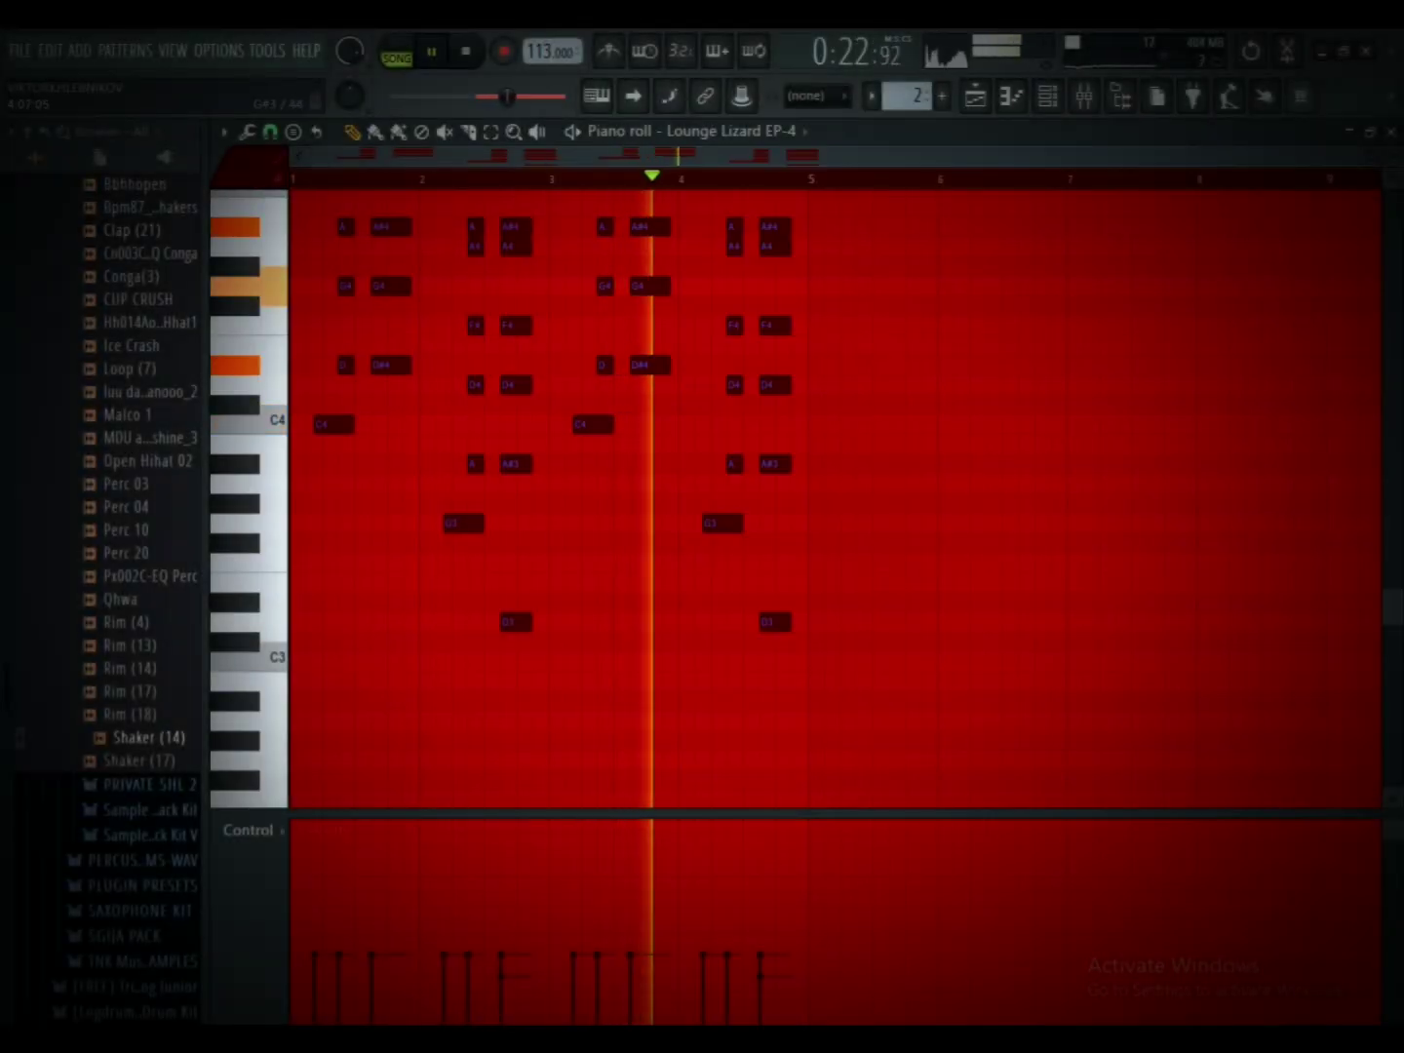
pyautogui.hotkey('ctrl', 'a')
pyautogui.hotkey('ctrl', 'b')
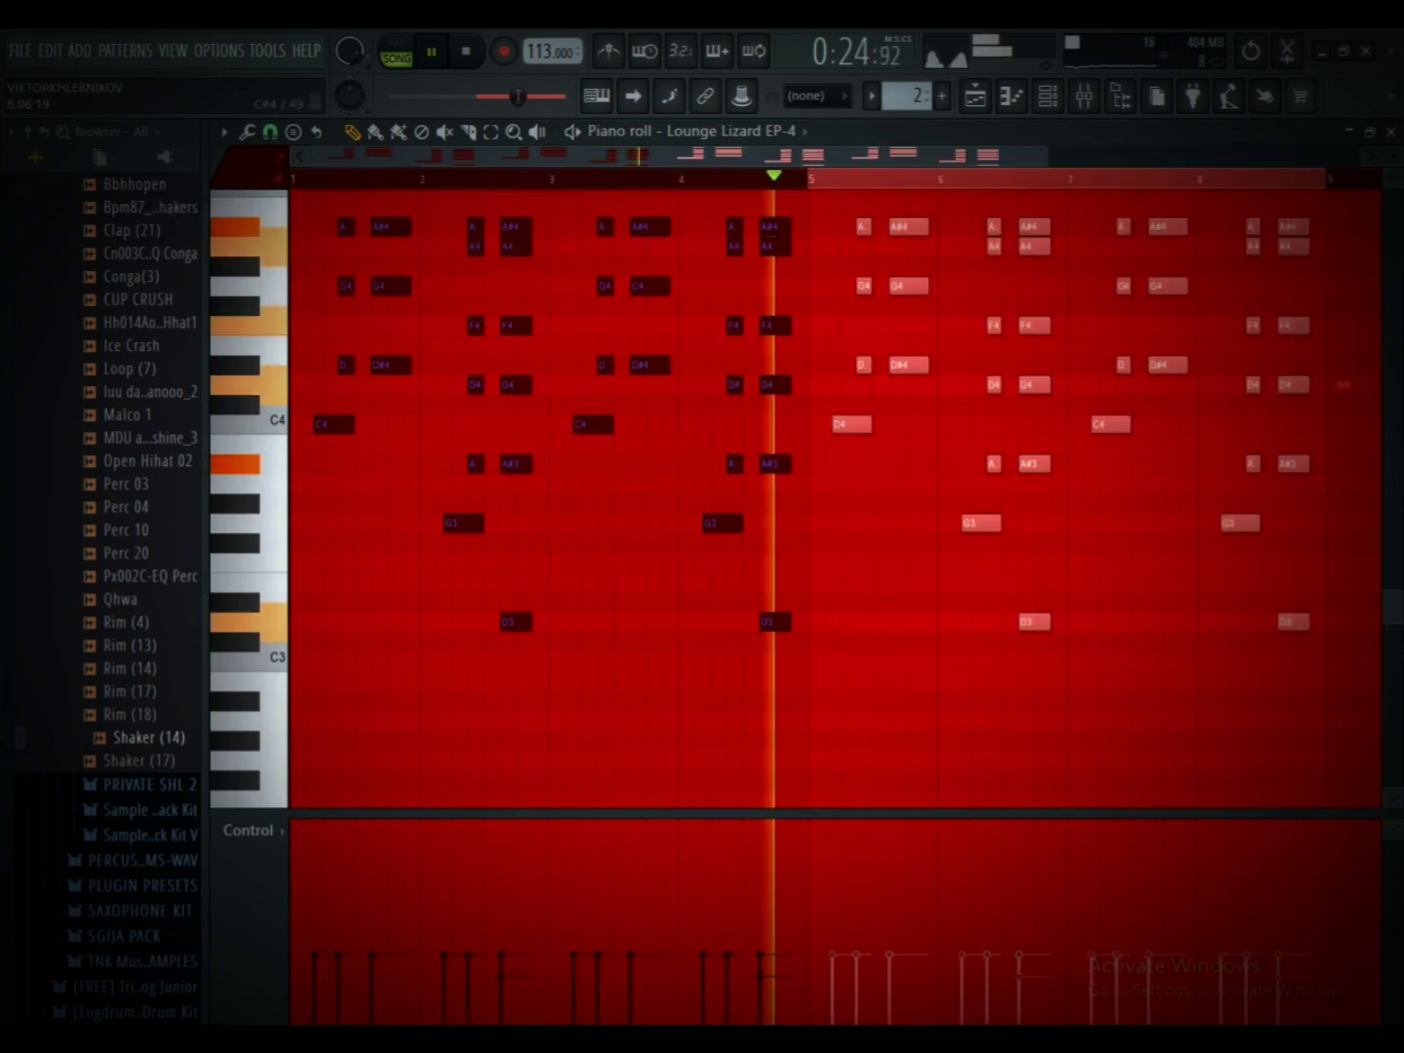
# Step: Add two D#3 bass notes, each five steps long, below the C4 note and the second chord in bar 5
pyautogui.click(829, 563)
pyautogui.press('space')
pyautogui.rightClick(848, 602)
pyautogui.moveTo(845, 563); pyautogui.dragTo(842, 601)
pyautogui.press('space')
pyautogui.press('space')
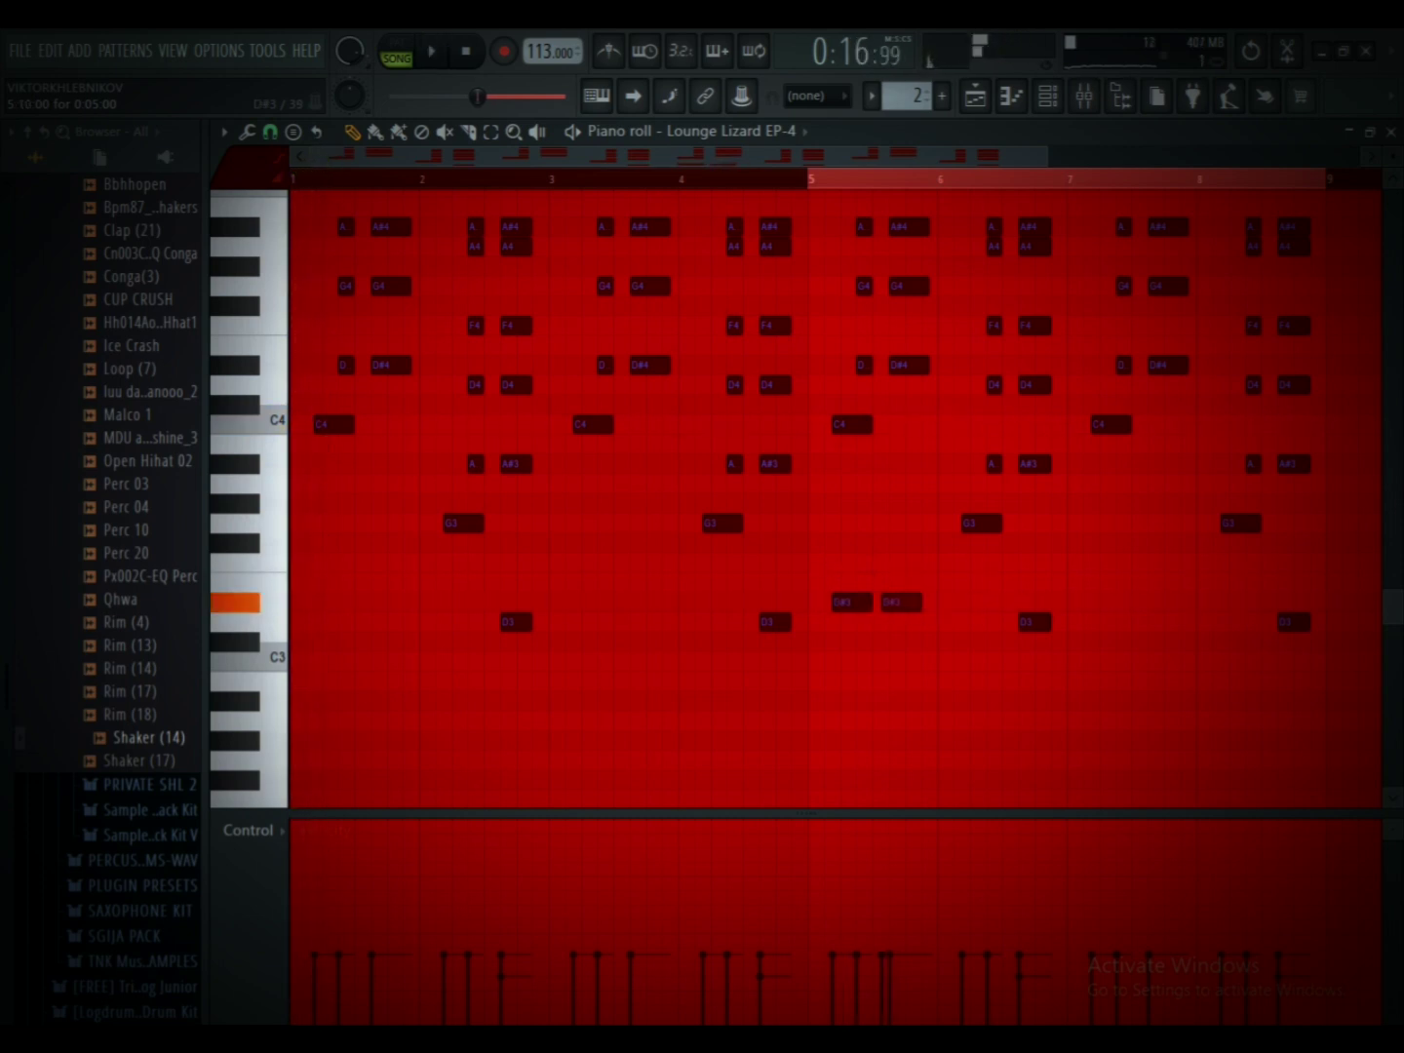
pyautogui.moveTo(910, 465); pyautogui.dragTo(911, 602)
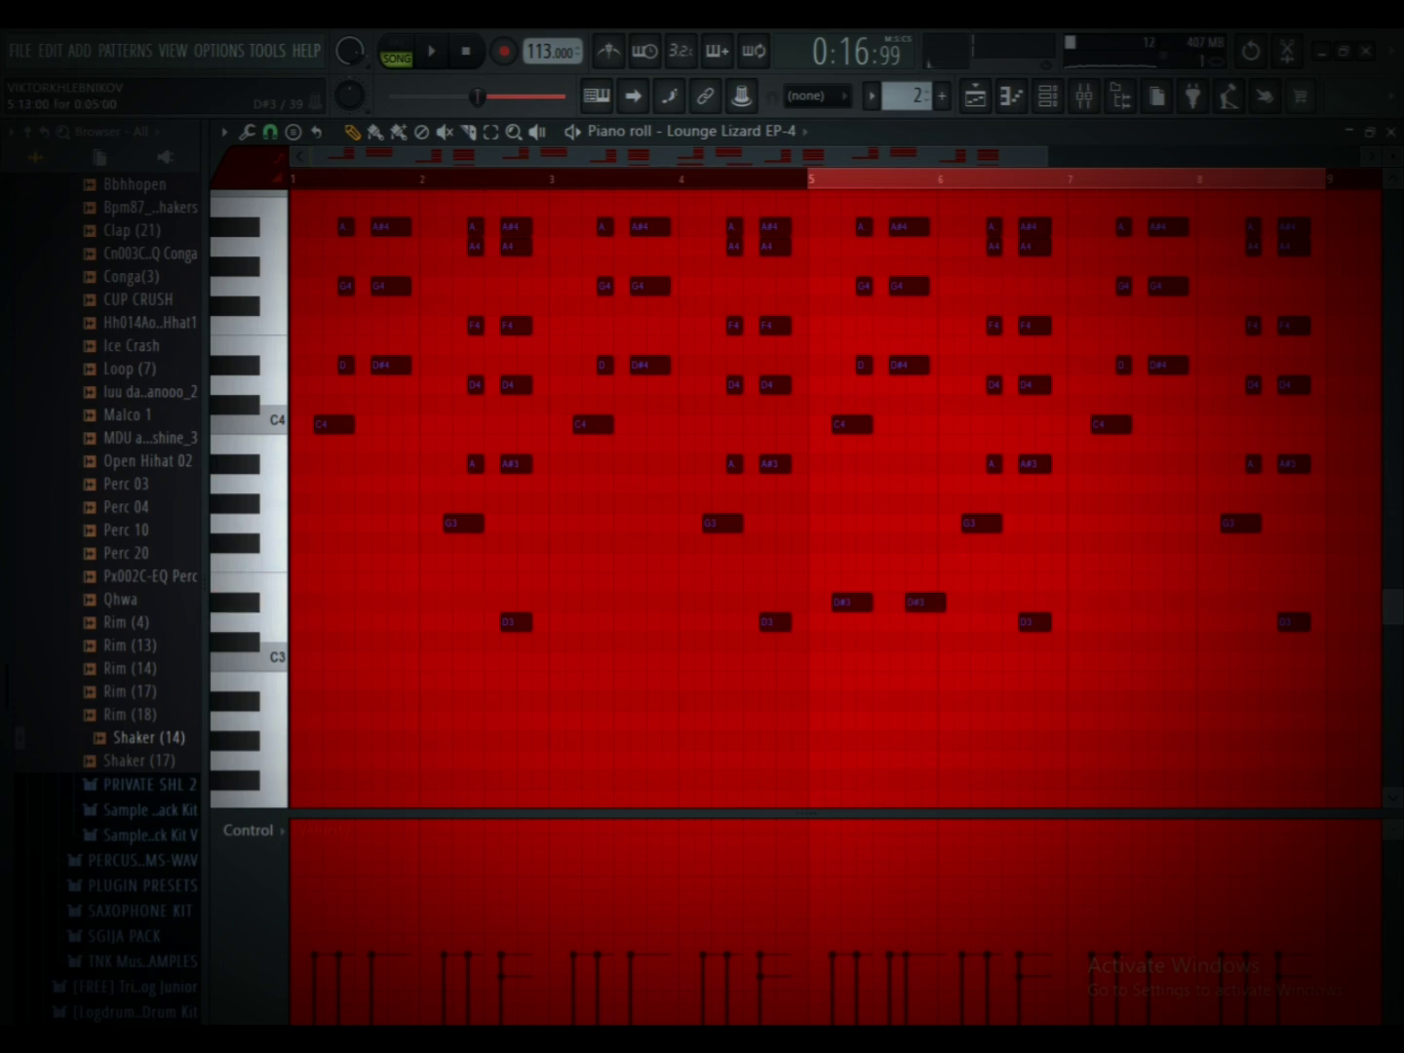
# Step: Align the second D#3 note with bar 5's second chord and add matching D#3 pairs in bars 3 and 1
pyautogui.moveTo(914, 562); pyautogui.dragTo(586, 603)
pyautogui.press('space')
pyautogui.press('space')
pyautogui.moveTo(703, 602); pyautogui.dragTo(460, 601)
pyautogui.press('space')
# Step: Add a five-step G#3 note at 3:15:00, just before the G3 note, and audition the progression
pyautogui.click(445, 443)
pyautogui.rightClick(444, 444)
pyautogui.click(669, 503)
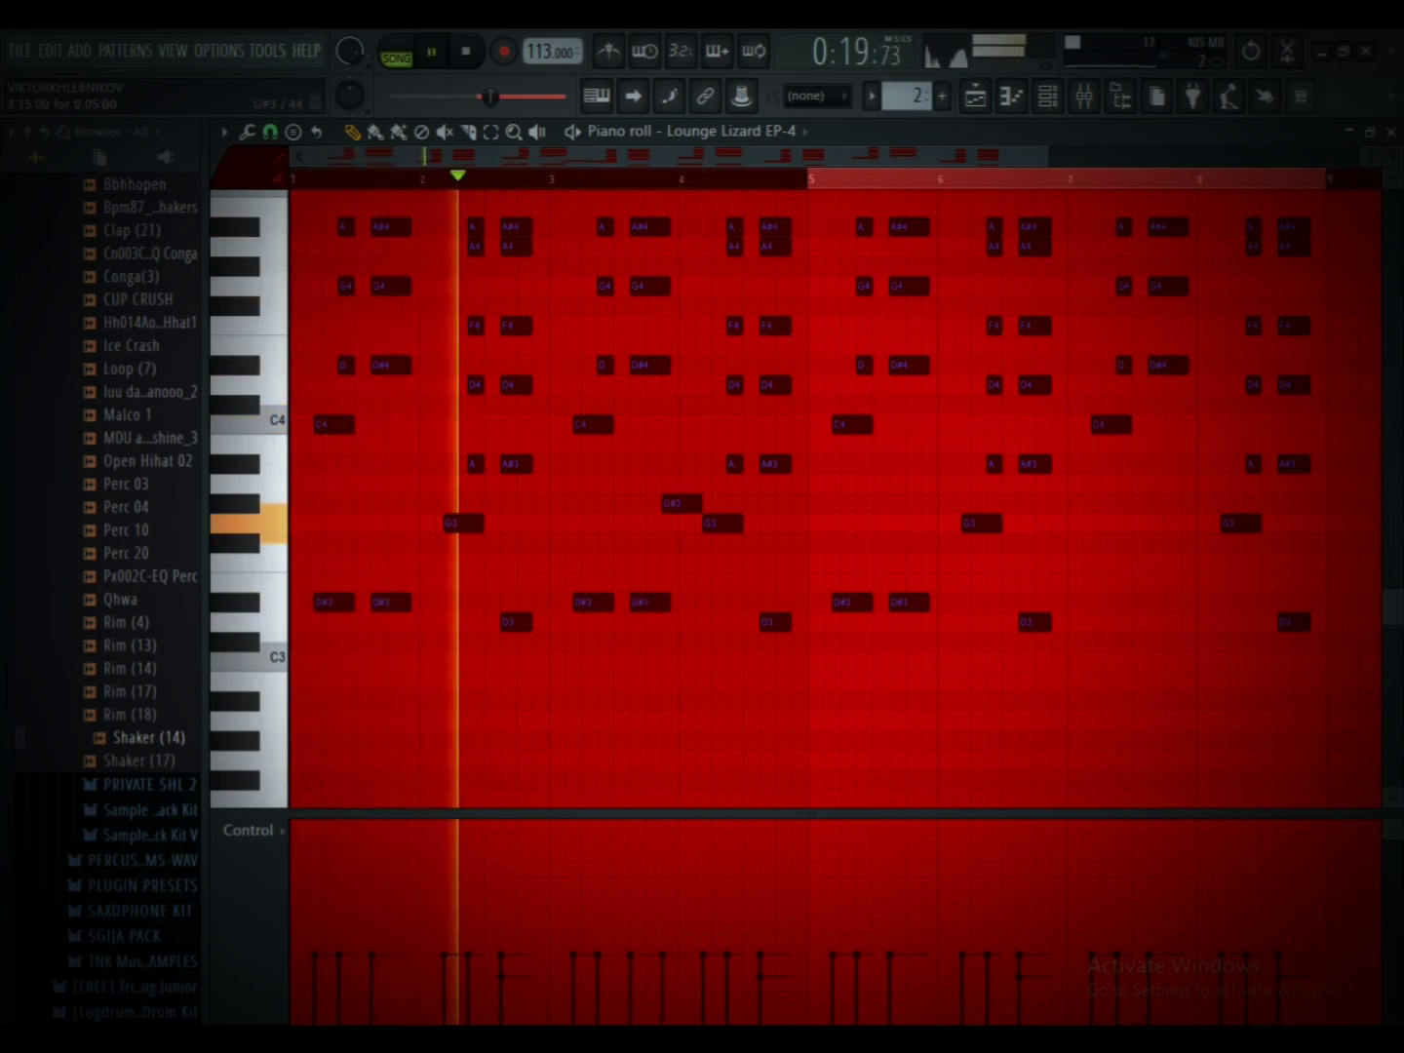
pyautogui.click(651, 483)
pyautogui.rightClick(666, 484)
pyautogui.press('space')
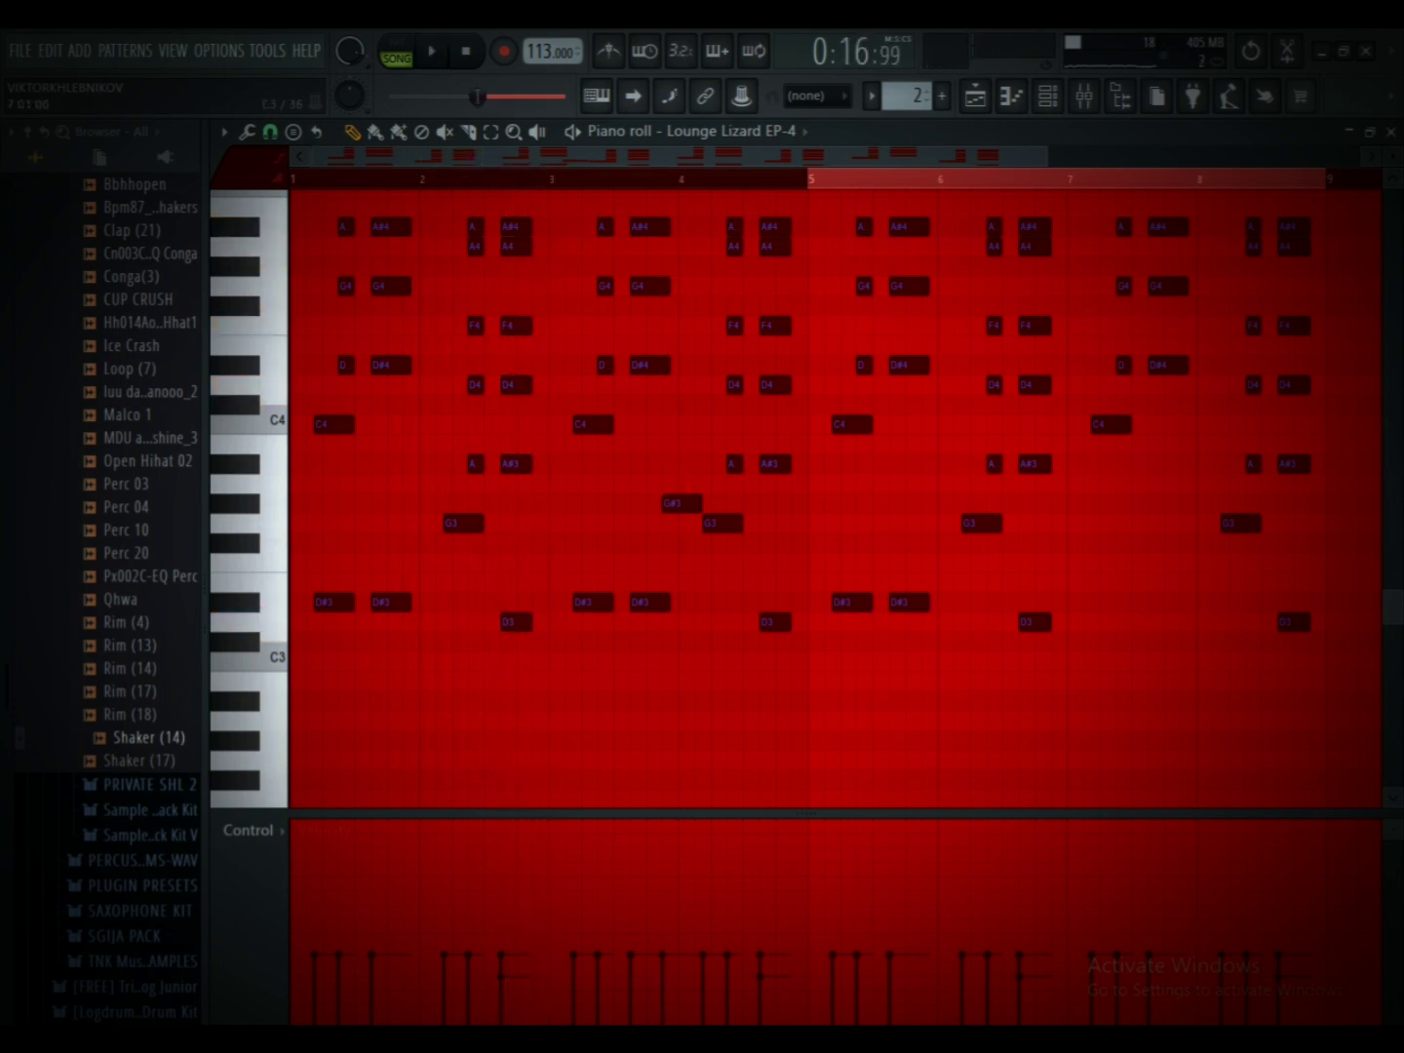
# Step: Lower the D3 bass notes in bars 2, 4, 6 and 8 to C#3 and audition the change
pyautogui.moveTo(1308, 593); pyautogui.dragTo(500, 691)
pyautogui.moveTo(594, 594); pyautogui.dragTo(961, 611)
pyautogui.moveTo(523, 642)
pyautogui.mouseDown()
pyautogui.moveTo(507, 643)
pyautogui.moveTo(508, 661)
pyautogui.mouseUp()
pyautogui.rightClick(510, 661)
pyautogui.press('space')
pyautogui.moveTo(1314, 614)
pyautogui.mouseDown()
pyautogui.moveTo(864, 649)
pyautogui.moveTo(401, 648)
pyautogui.mouseUp()
pyautogui.press('Down')
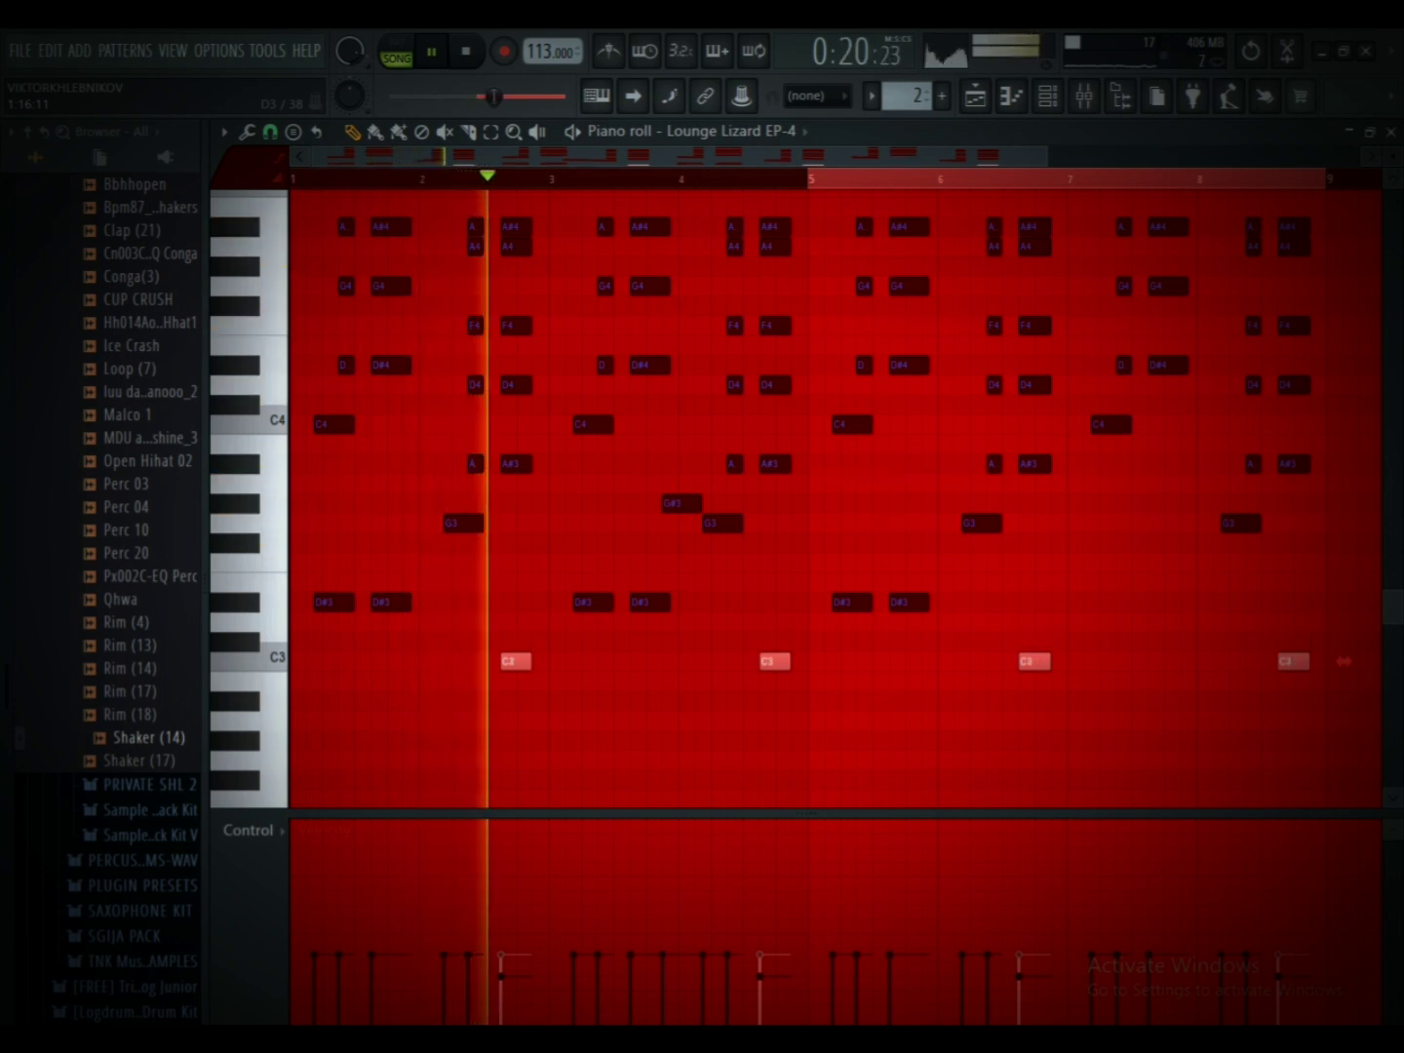
pyautogui.press('space')
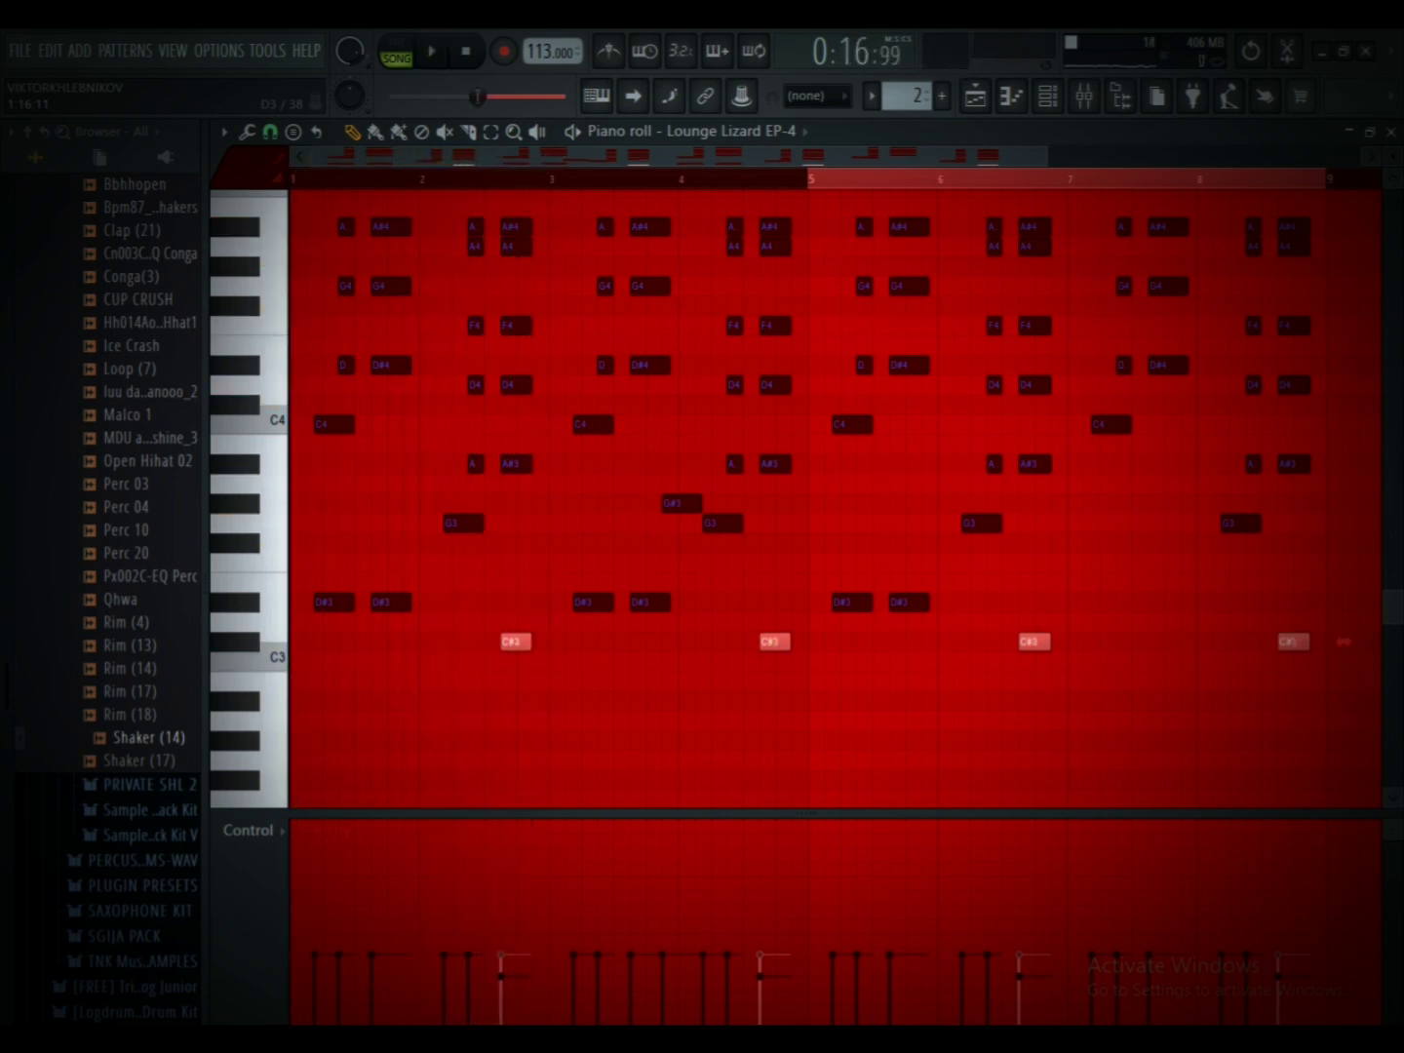
# Step: Randomize the velocity of the Lounge Lizard EP-4 notes while auditioning the progression
pyautogui.press('space')
pyautogui.hotkey('ctrl', 'd')
pyautogui.moveTo(468, 600); pyautogui.dragTo(938, 639)
pyautogui.moveTo(1311, 626); pyautogui.dragTo(388, 664)
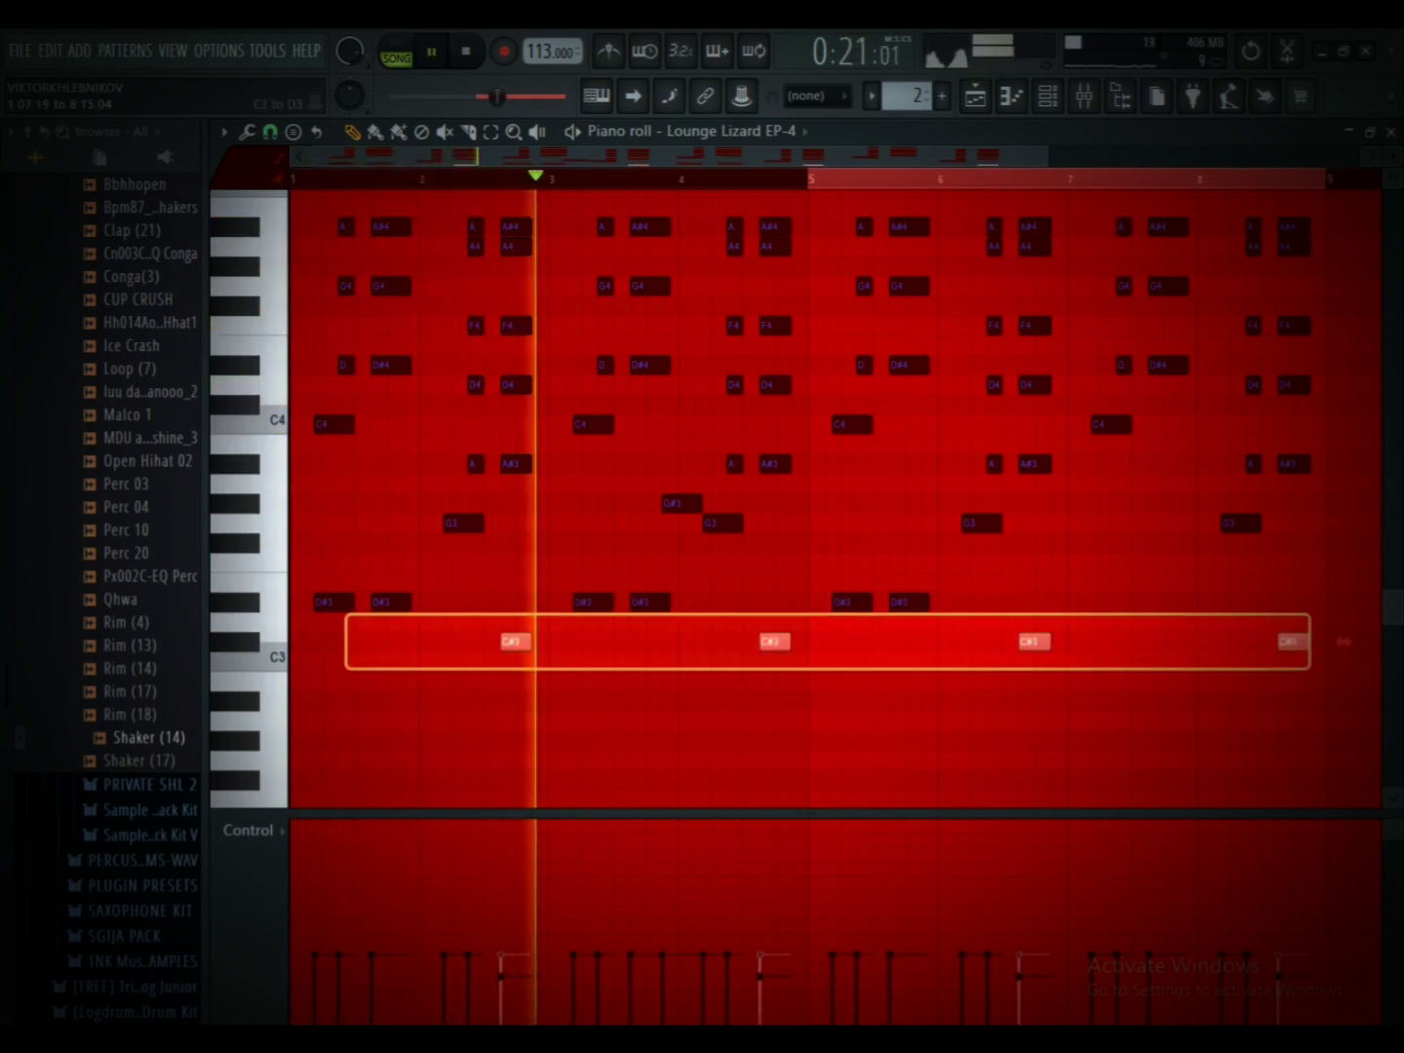
pyautogui.hotkey('alt', 'r')
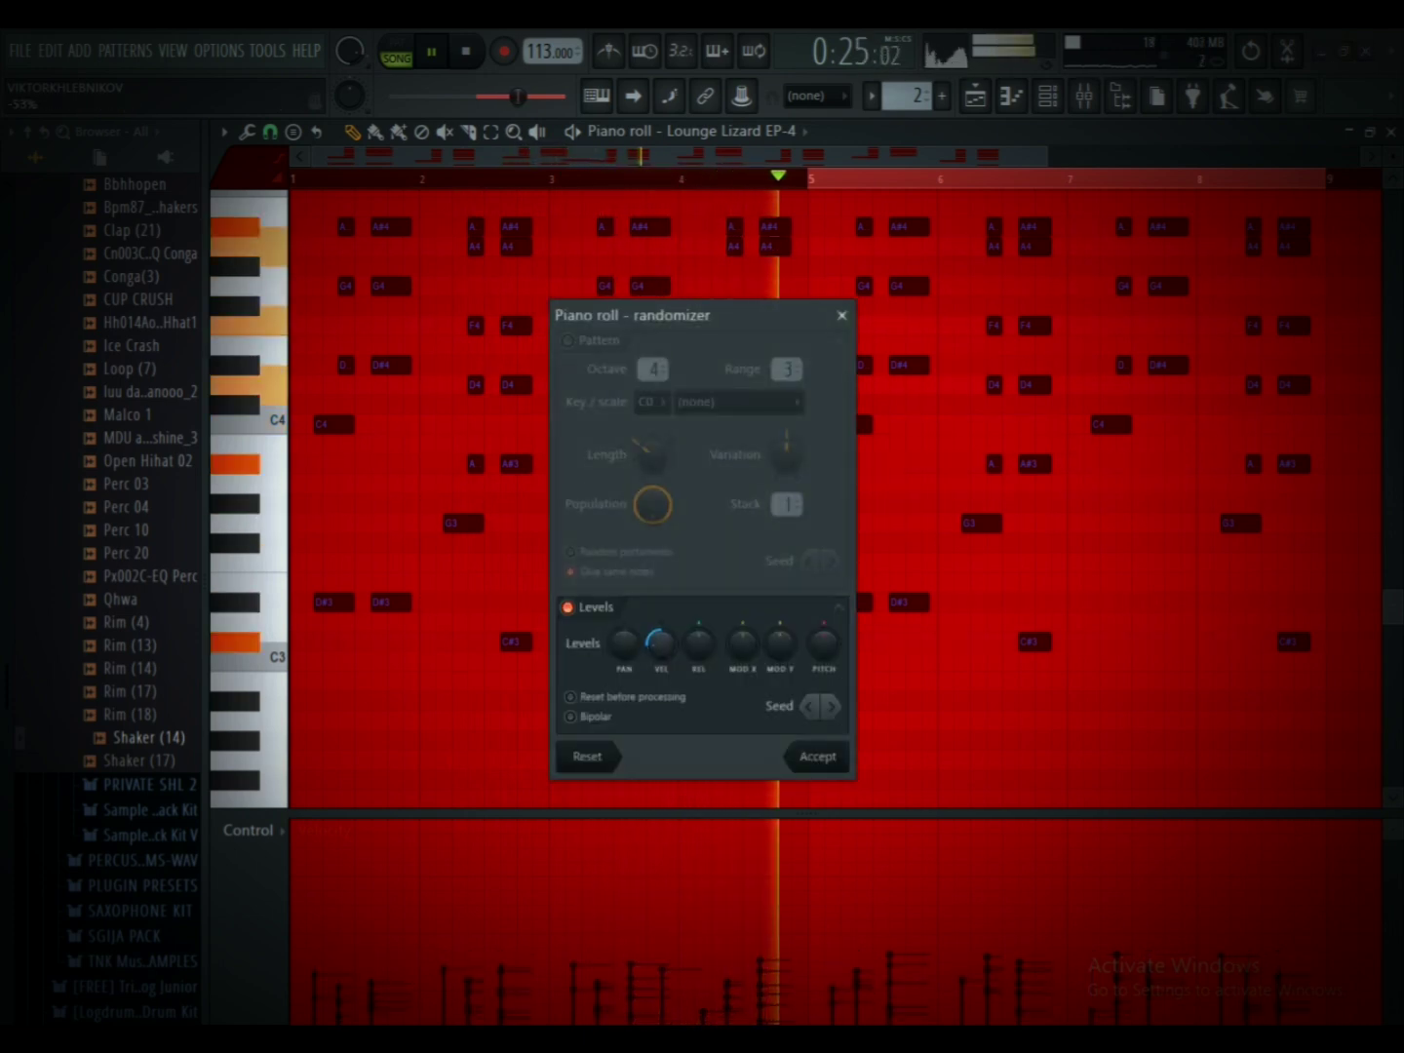
pyautogui.press('Return')
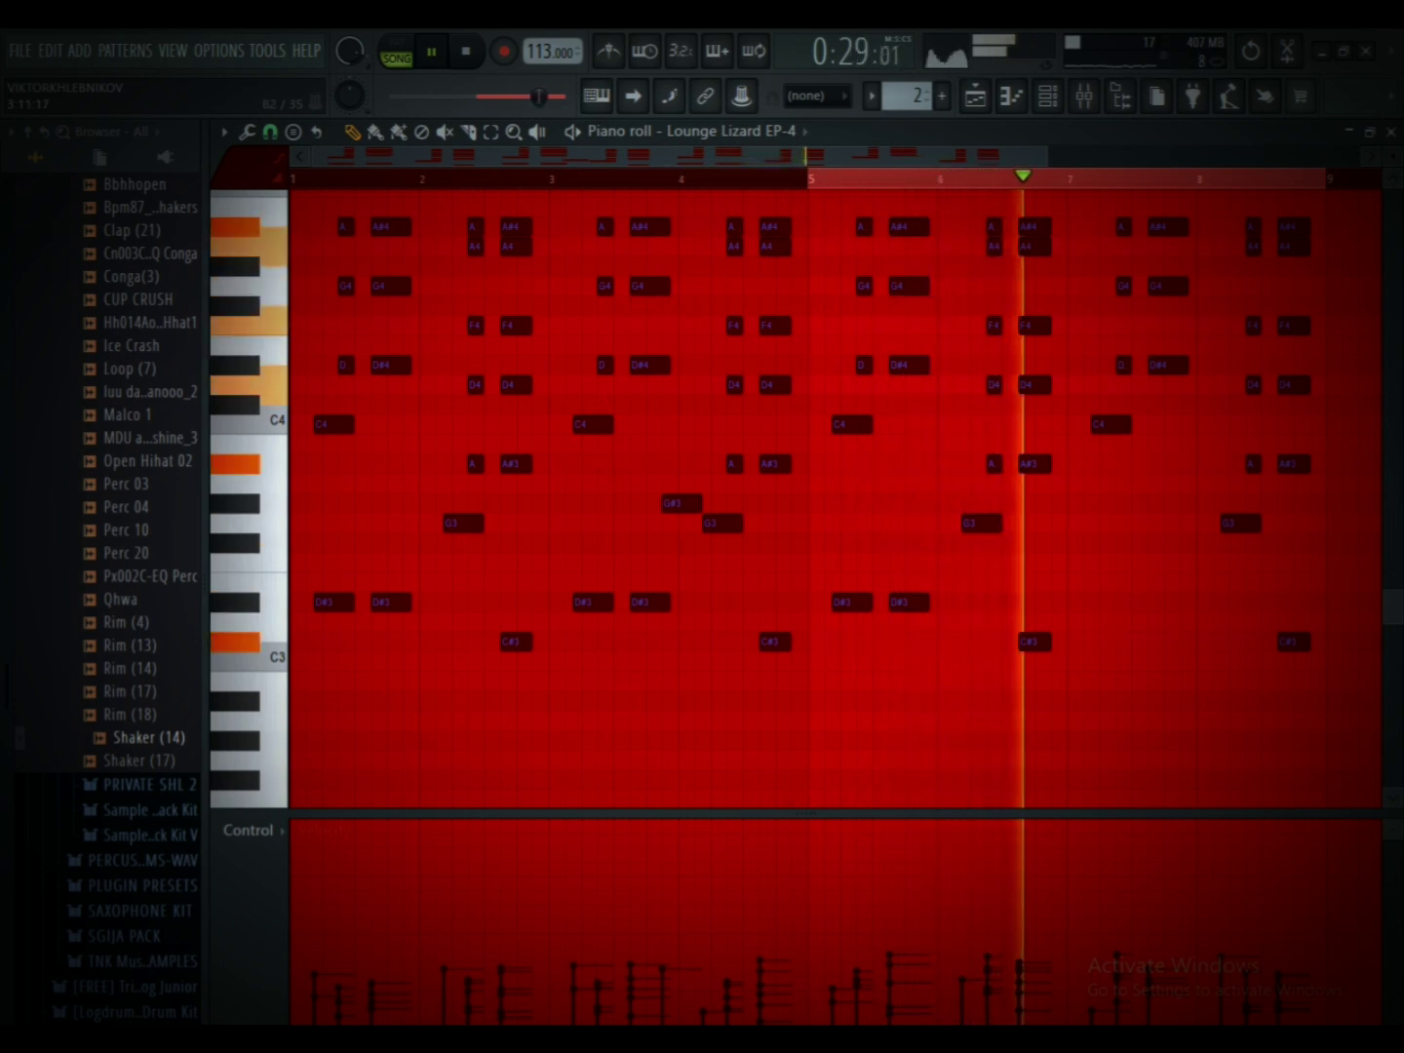
pyautogui.moveTo(1294, 613); pyautogui.dragTo(375, 713)
pyautogui.press('Delete')
pyautogui.hotkey('ctrl', 'z')
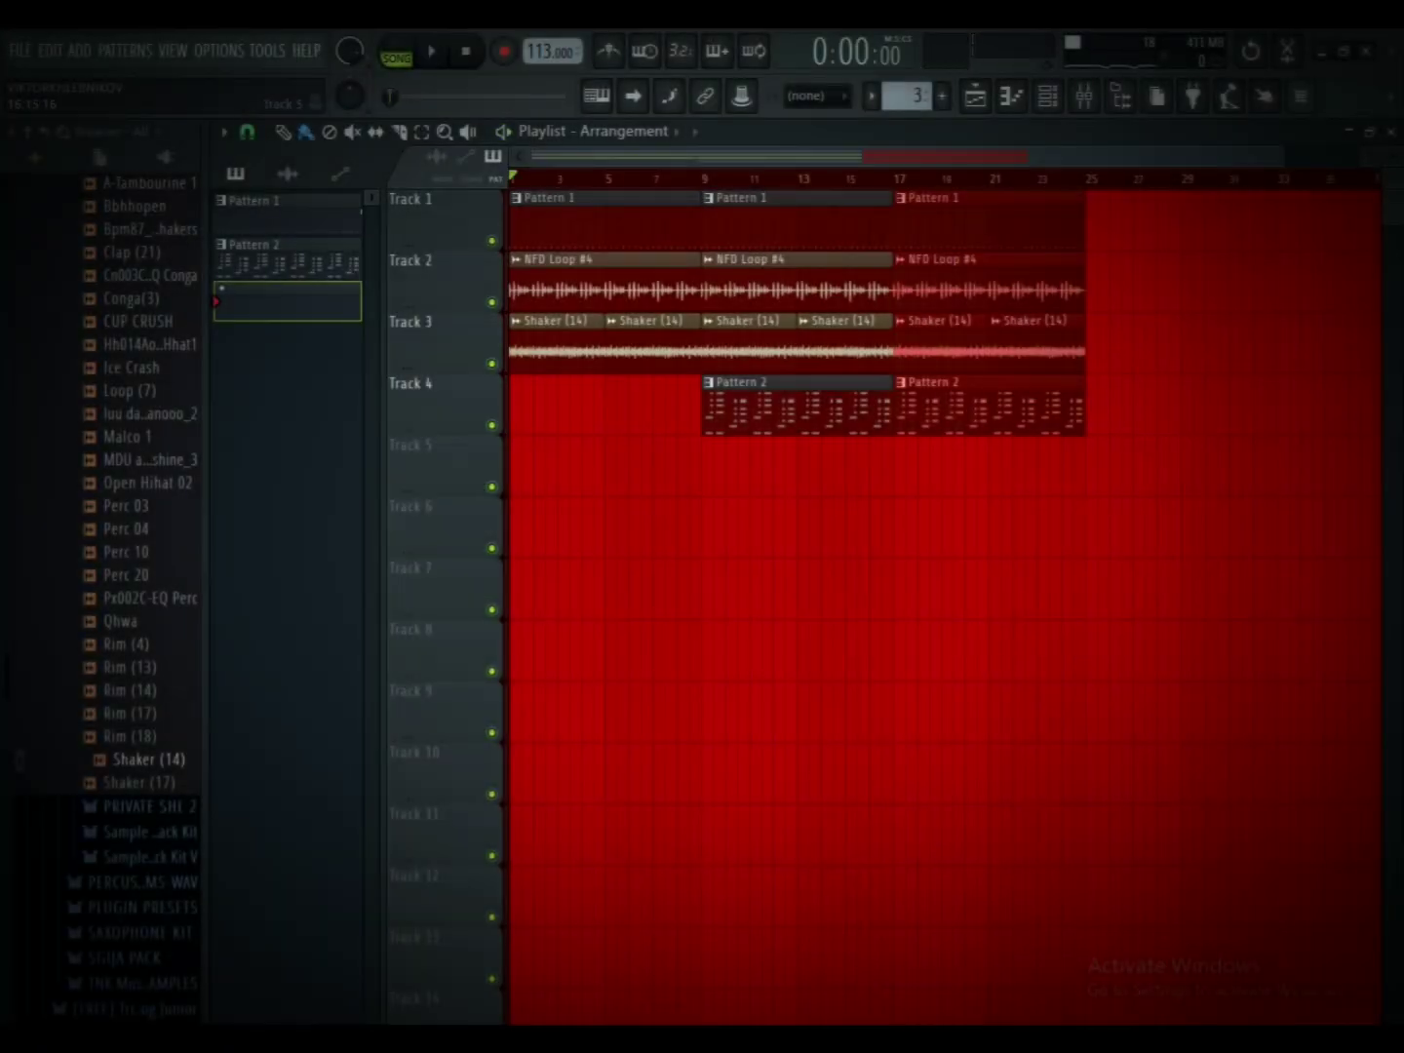
# Step: Place the empty third pattern on Track 5 from bar 17 to bar 25 and select that range for playback
pyautogui.click(899, 467)
pyautogui.moveTo(916, 467); pyautogui.dragTo(1072, 467)
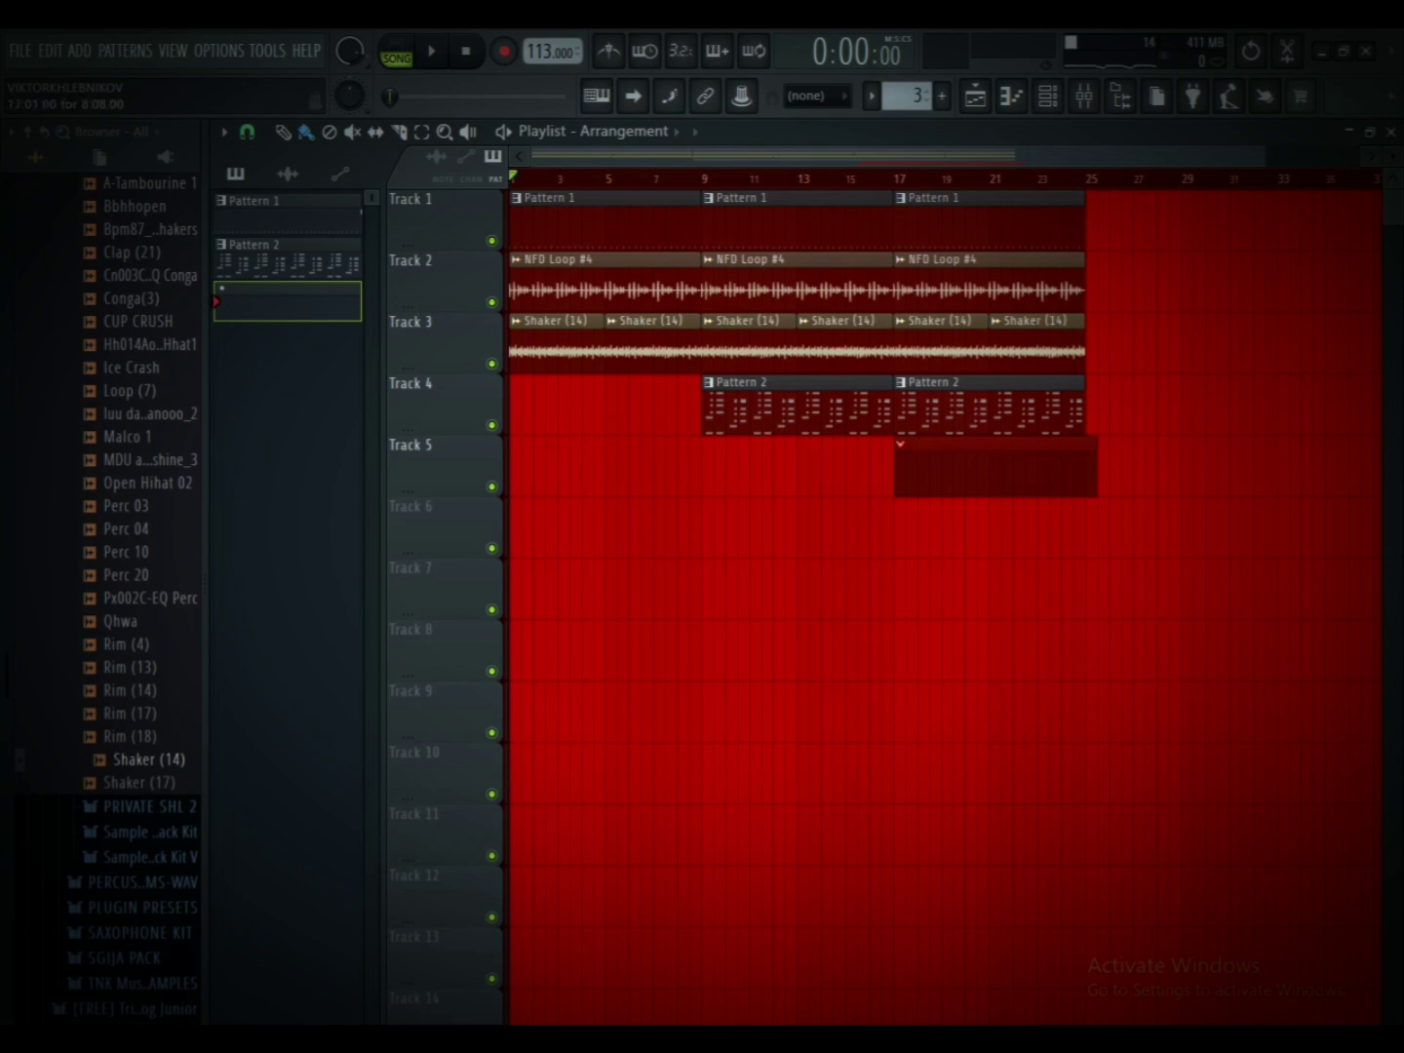
pyautogui.moveTo(1086, 179); pyautogui.dragTo(905, 179)
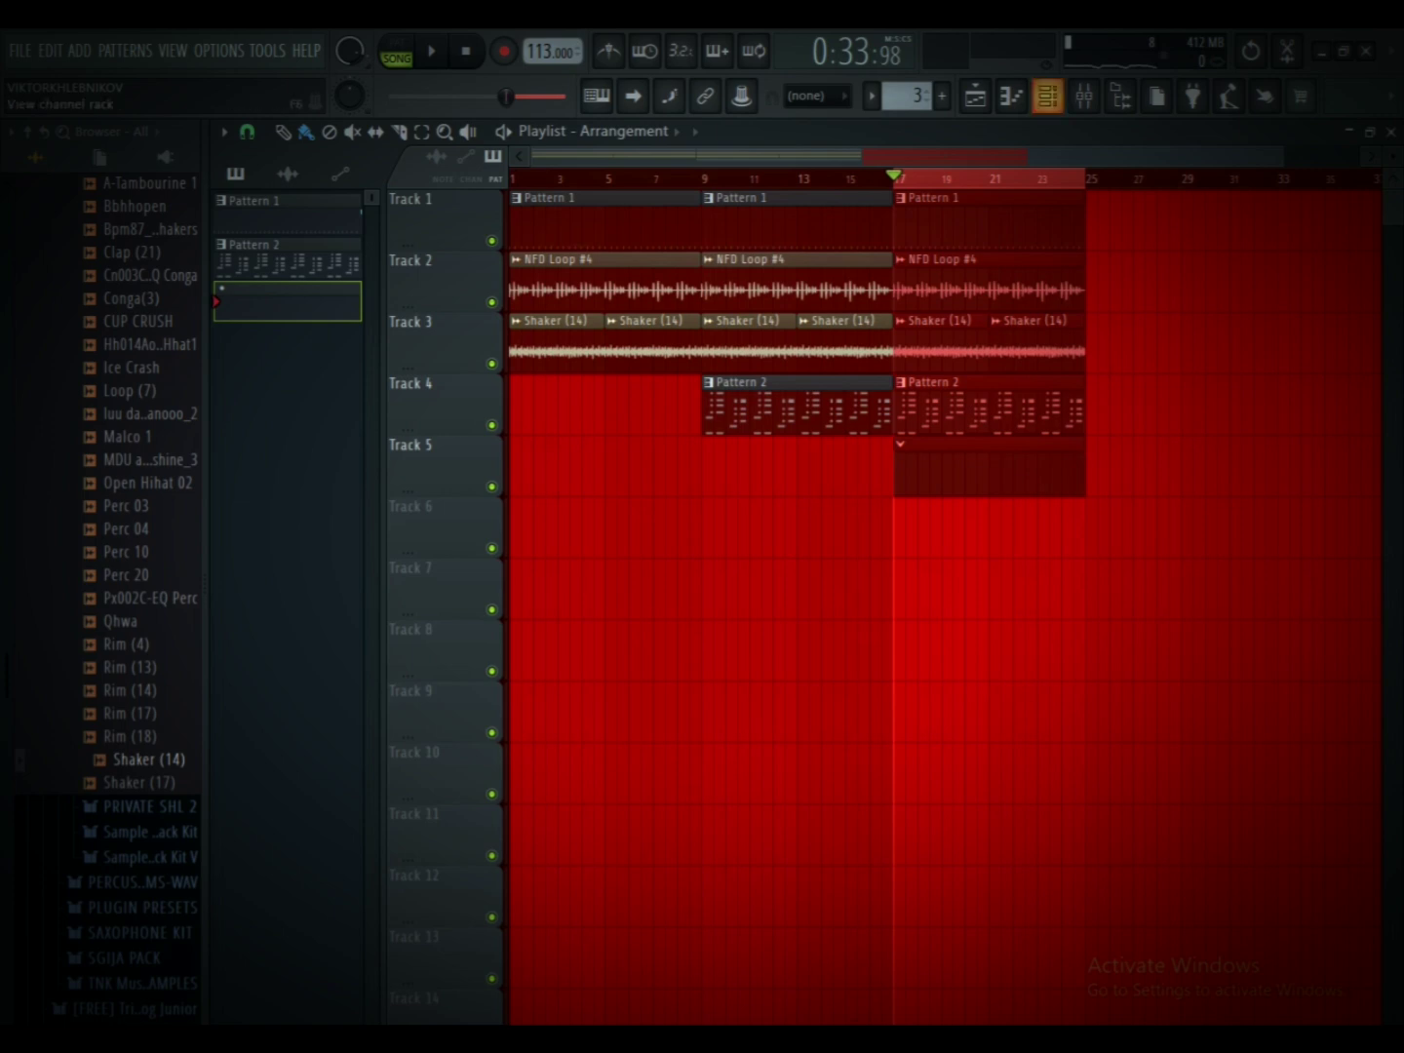
# Step: Show the channel rack and browse the NFD HipHop Packs to the SYNTHS one-shots folder of the AYN kit
pyautogui.click(1047, 96)
pyautogui.scroll(10, 107, 585)
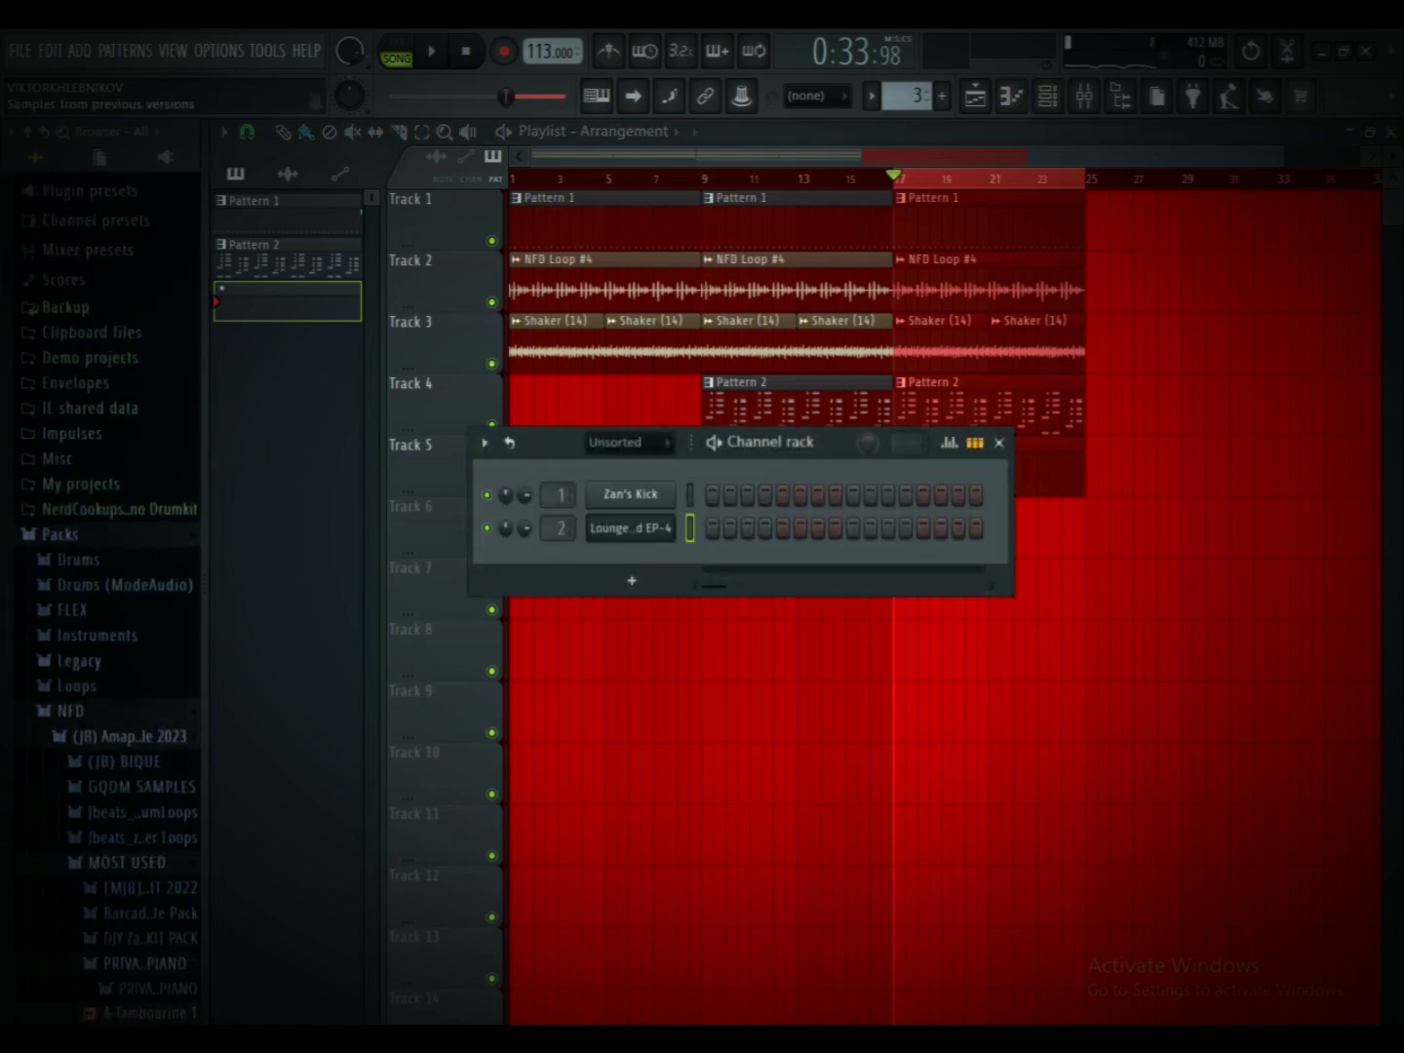
pyautogui.click(74, 712)
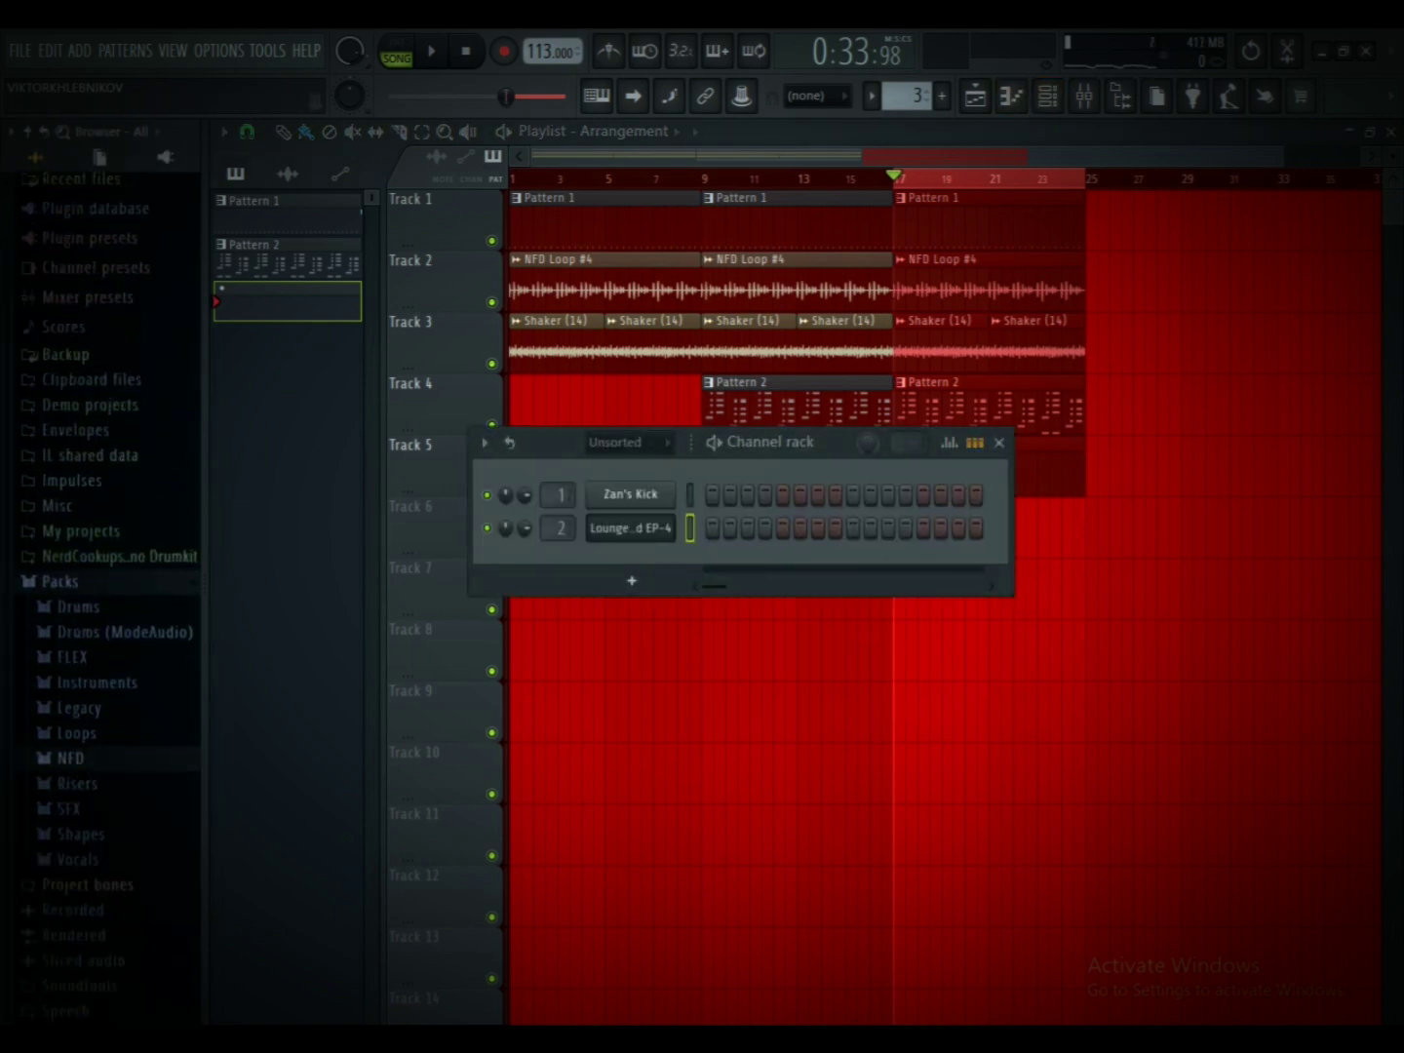
pyautogui.click(70, 758)
pyautogui.scroll(-3, 107, 585)
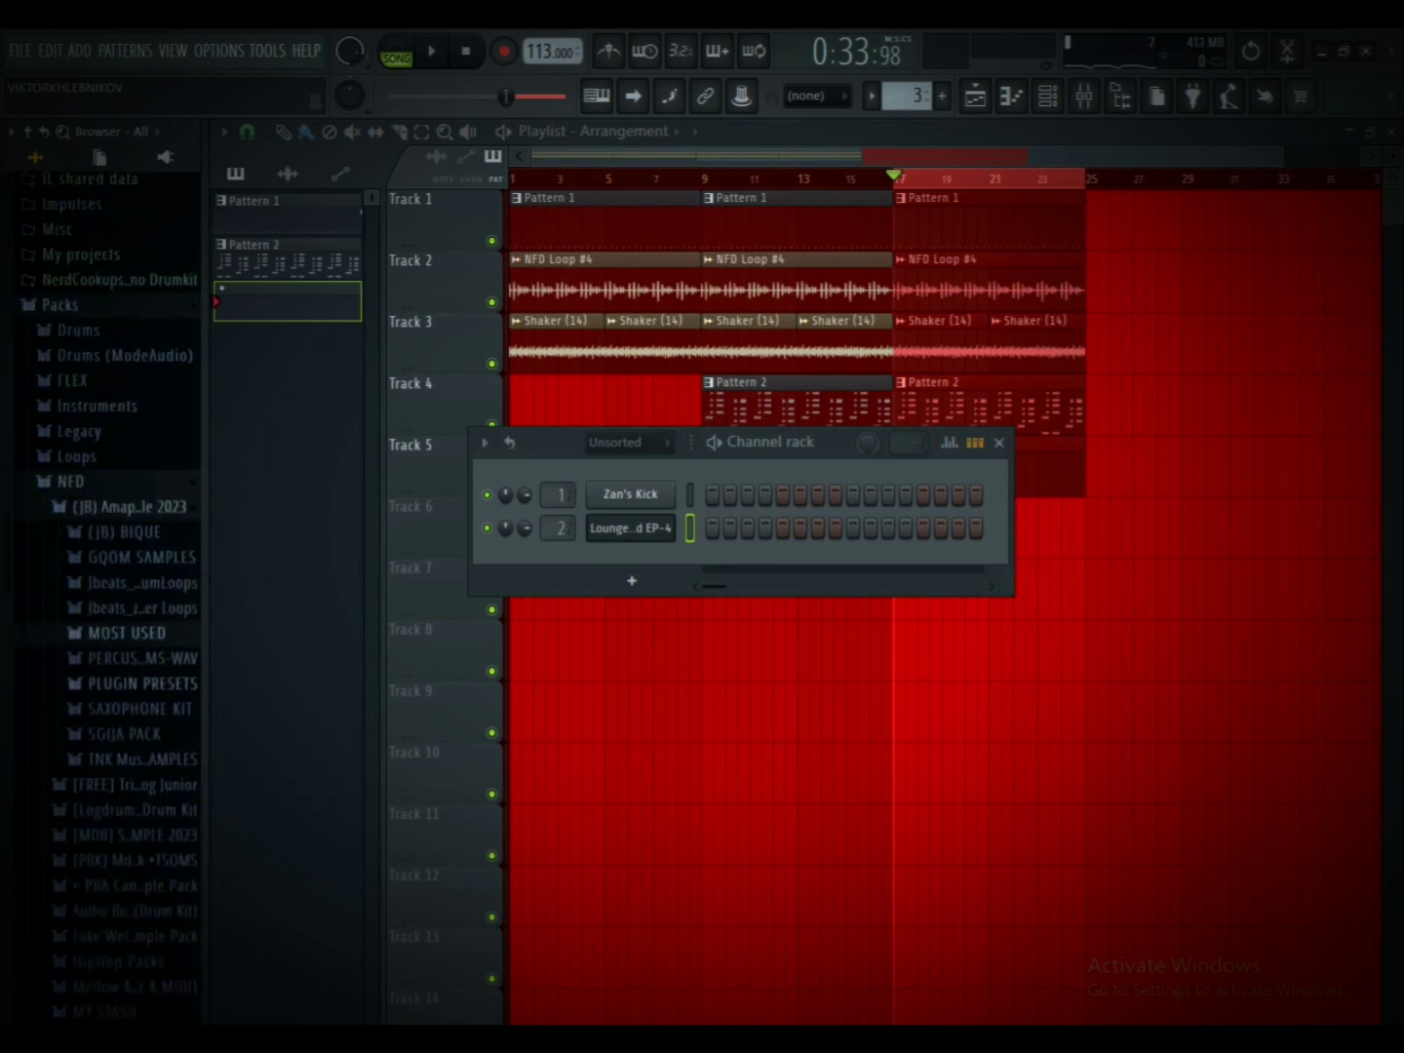
pyautogui.click(130, 506)
pyautogui.click(117, 708)
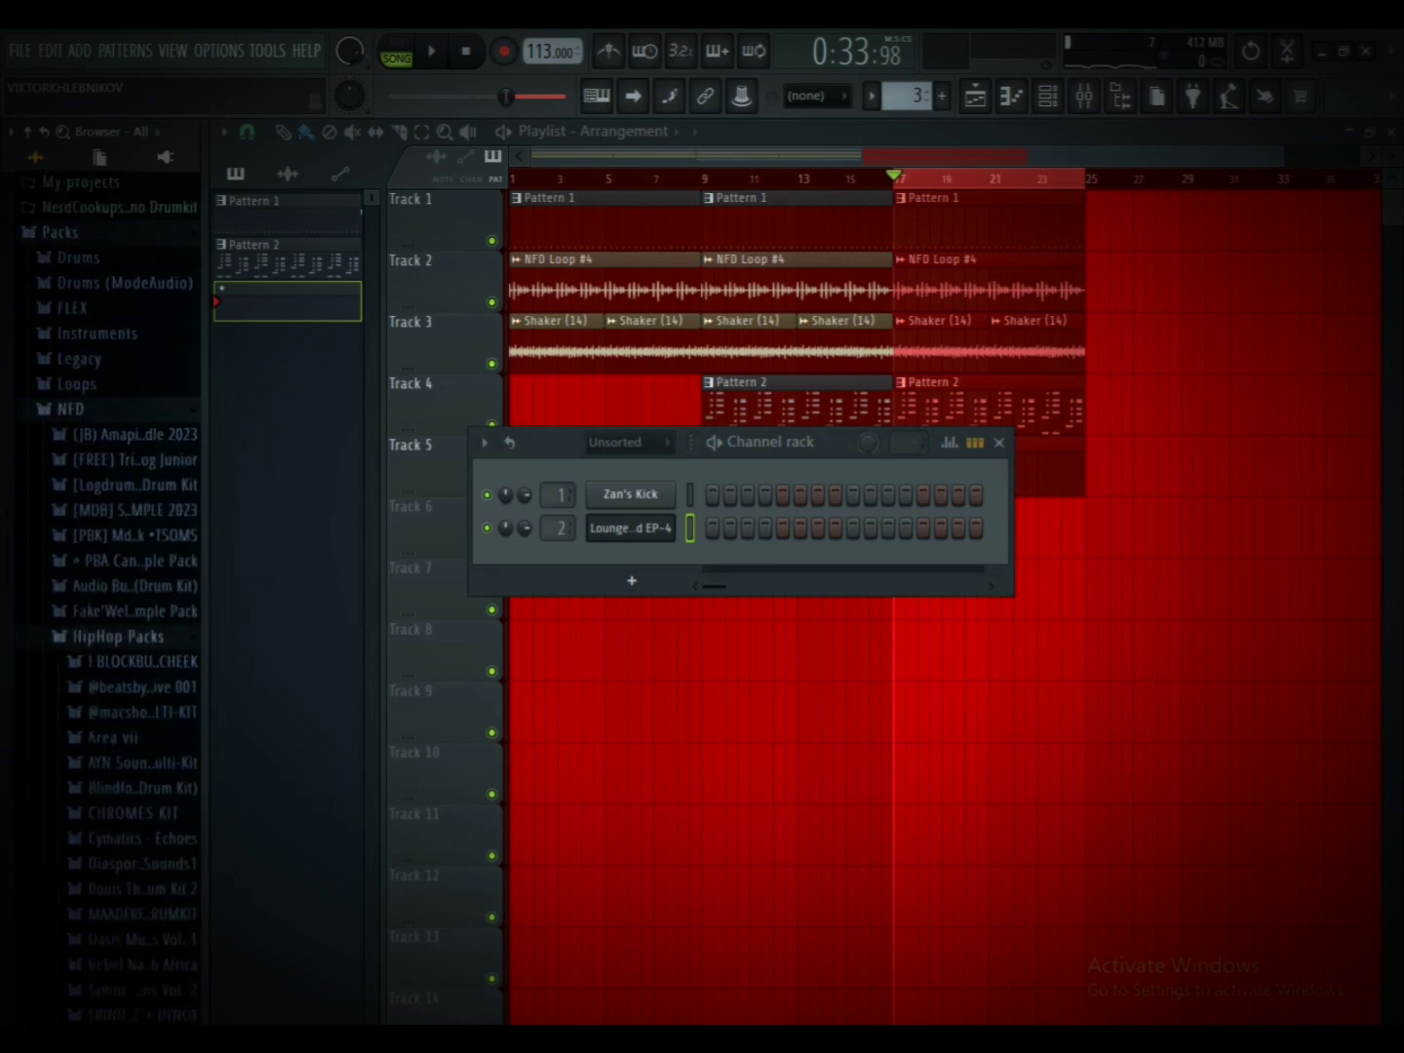
pyautogui.click(136, 708)
pyautogui.click(127, 758)
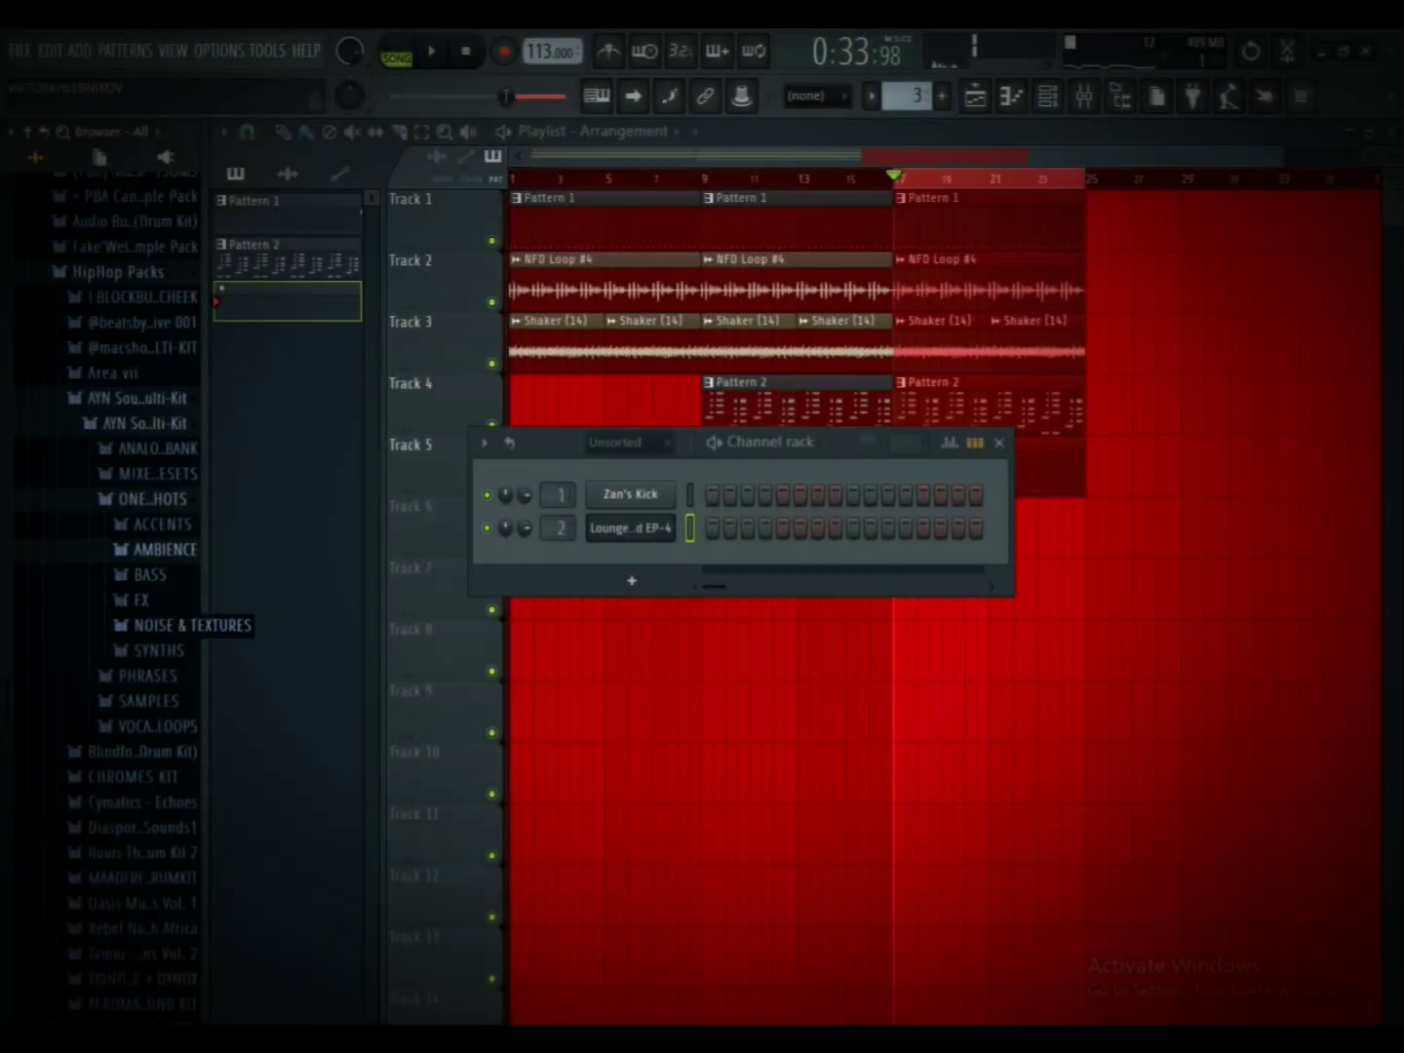
pyautogui.click(151, 651)
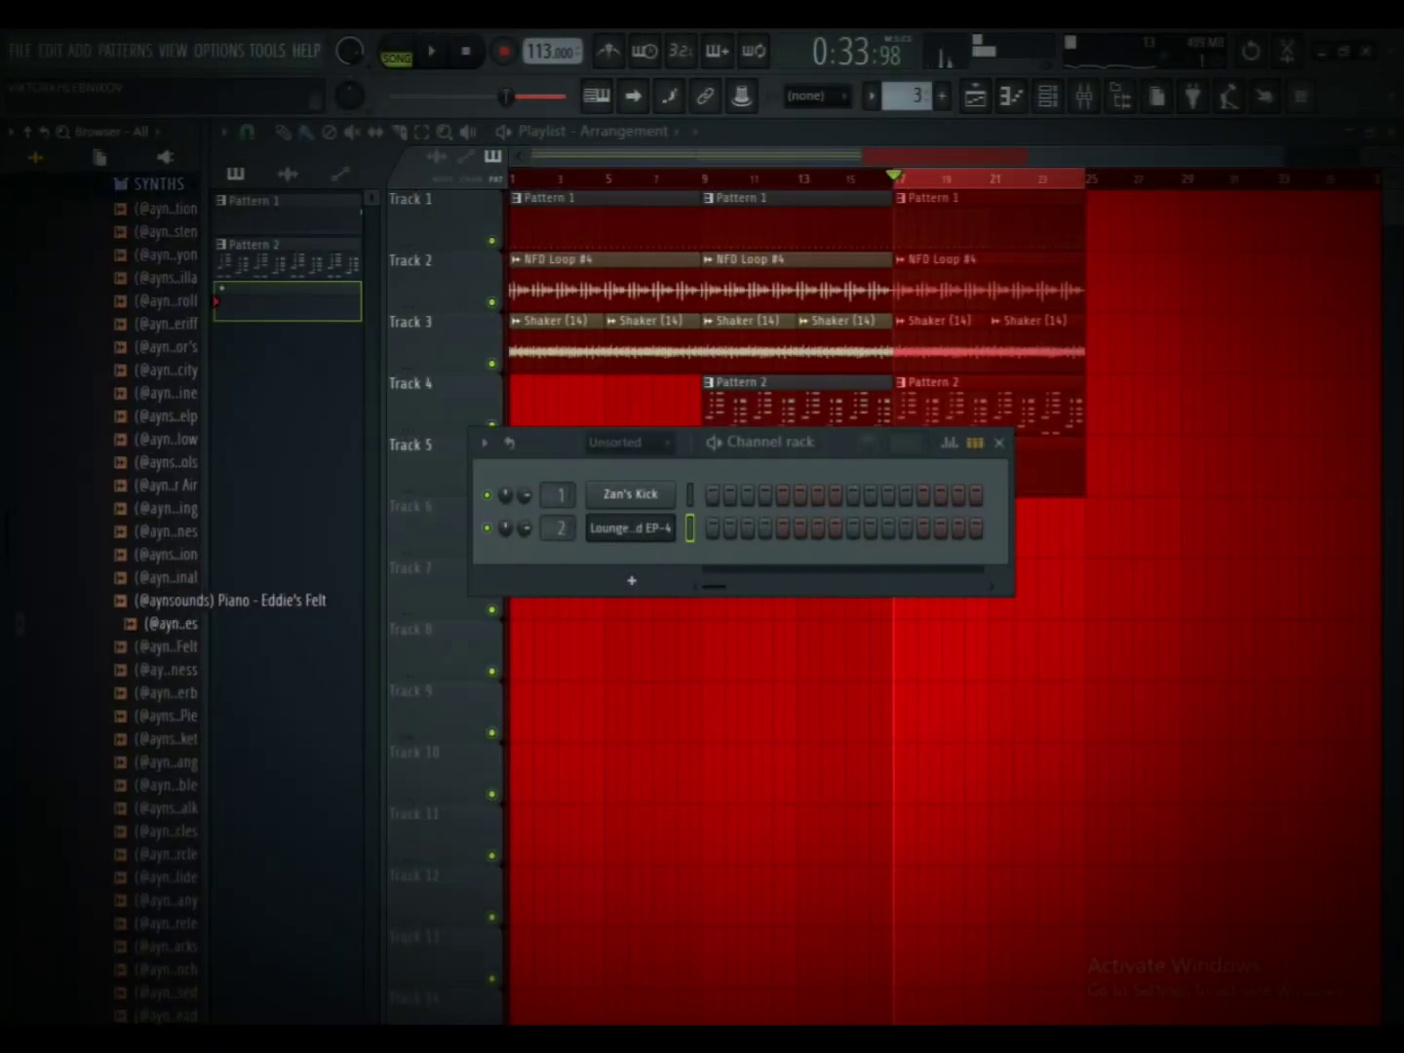
# Step: Load the Piano - Eddie's Felt sample as a new channel and shape its volume envelope with 0% sustain
pyautogui.moveTo(156, 600); pyautogui.dragTo(532, 583)
pyautogui.click(629, 562)
pyautogui.click(296, 273)
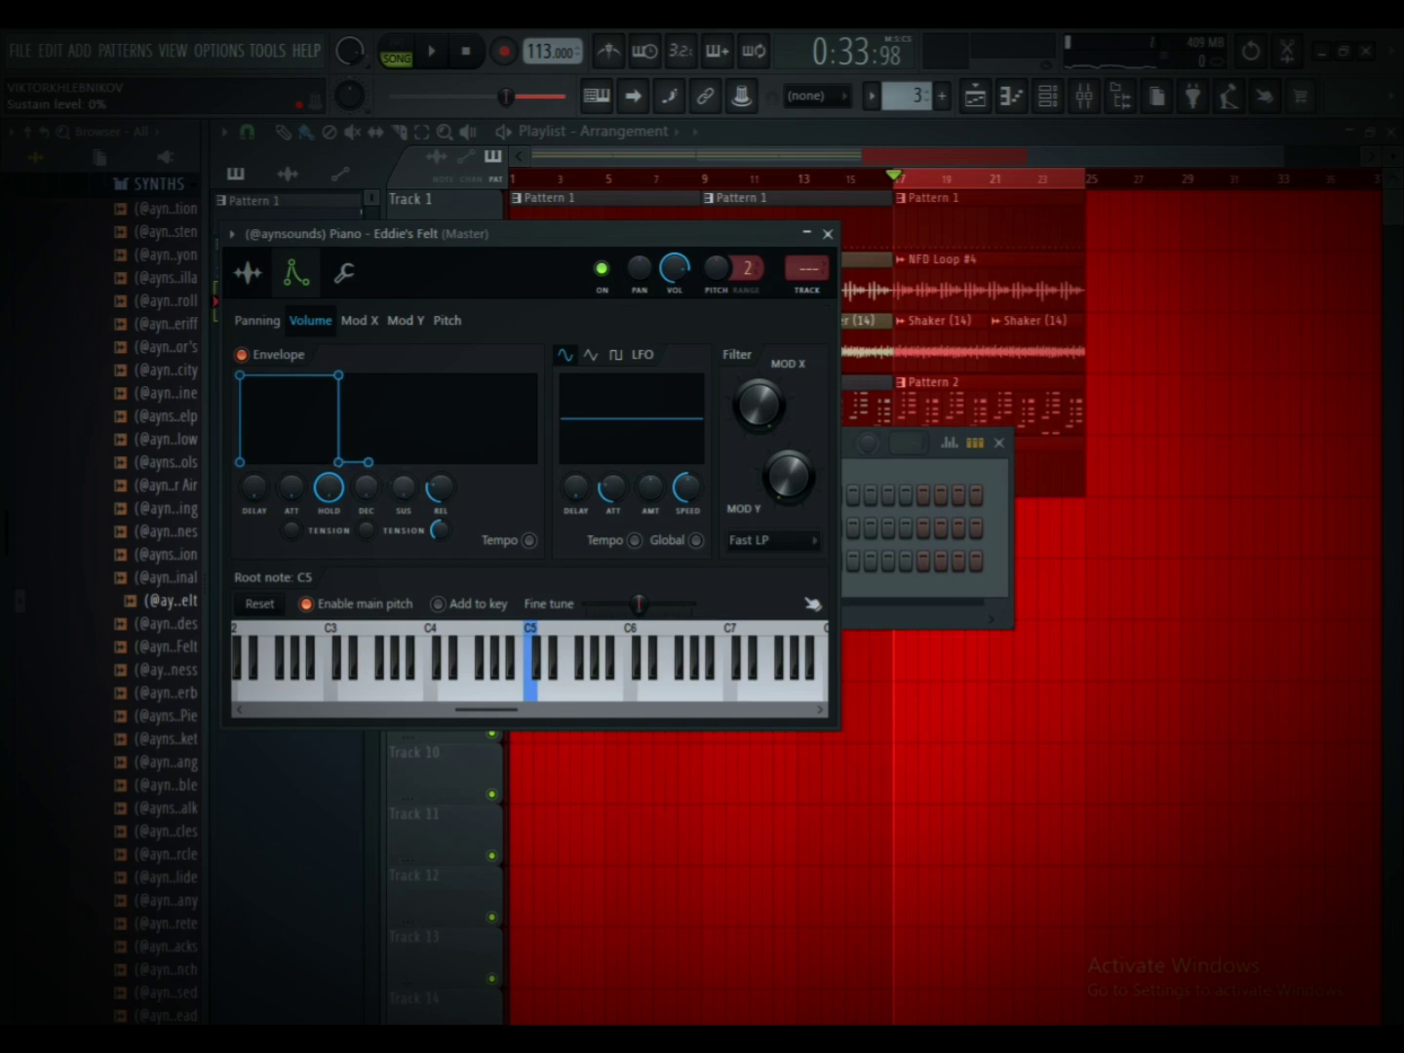
pyautogui.click(827, 234)
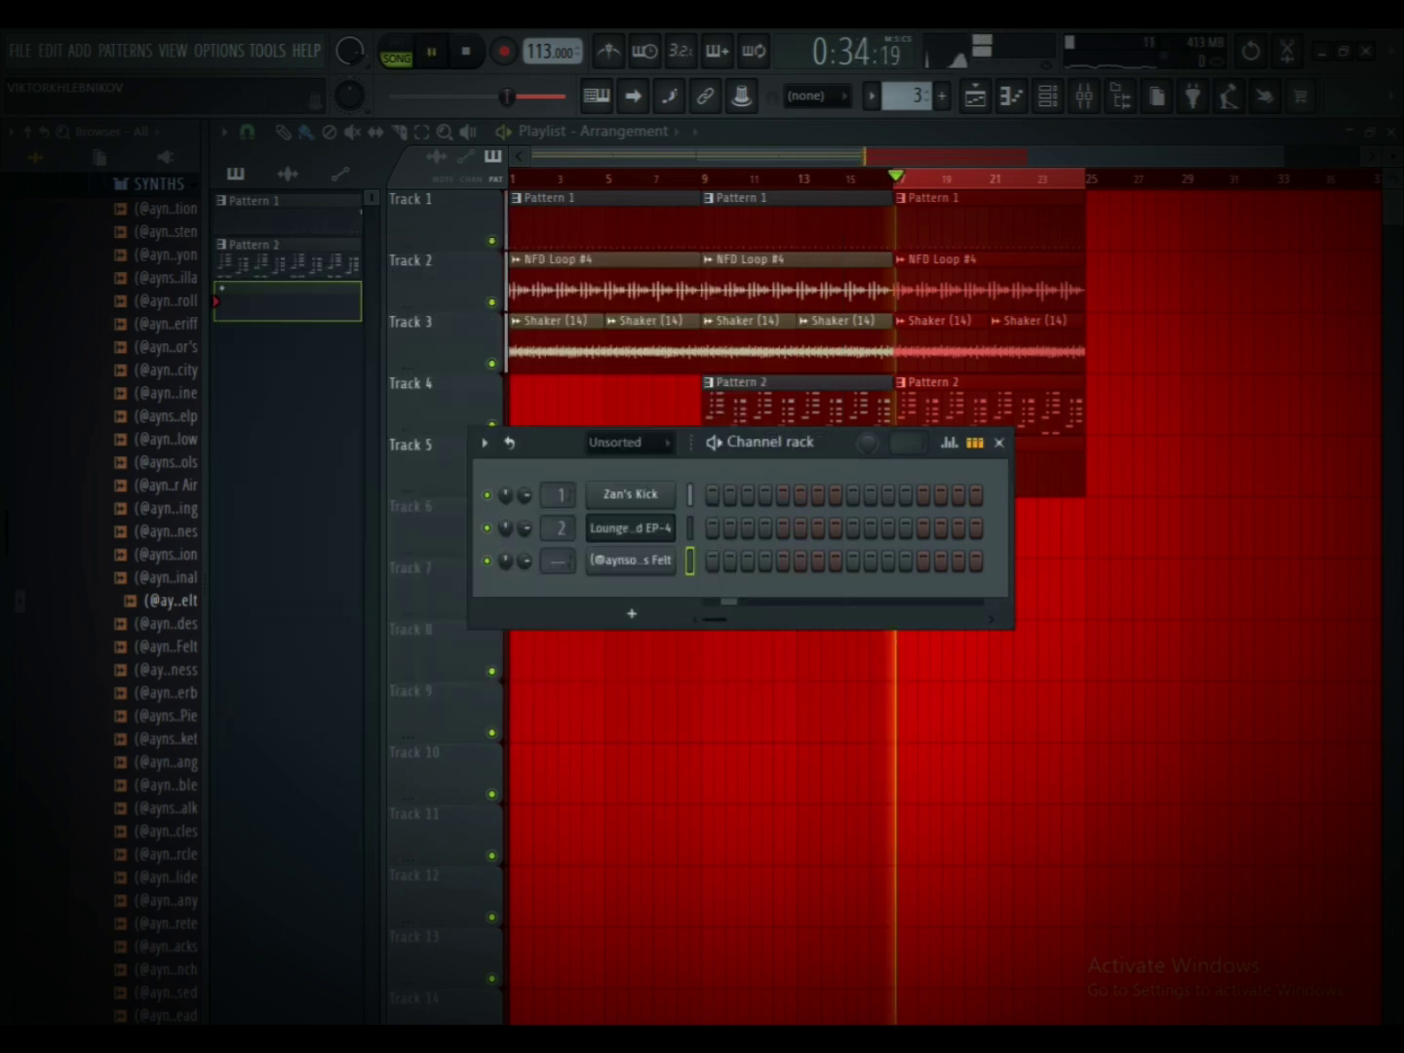
# Step: Open the Eddie's Felt channel for note editing and add a five-step D4 note at 1:04:00
pyautogui.rightClick(671, 557)
pyautogui.click(722, 561)
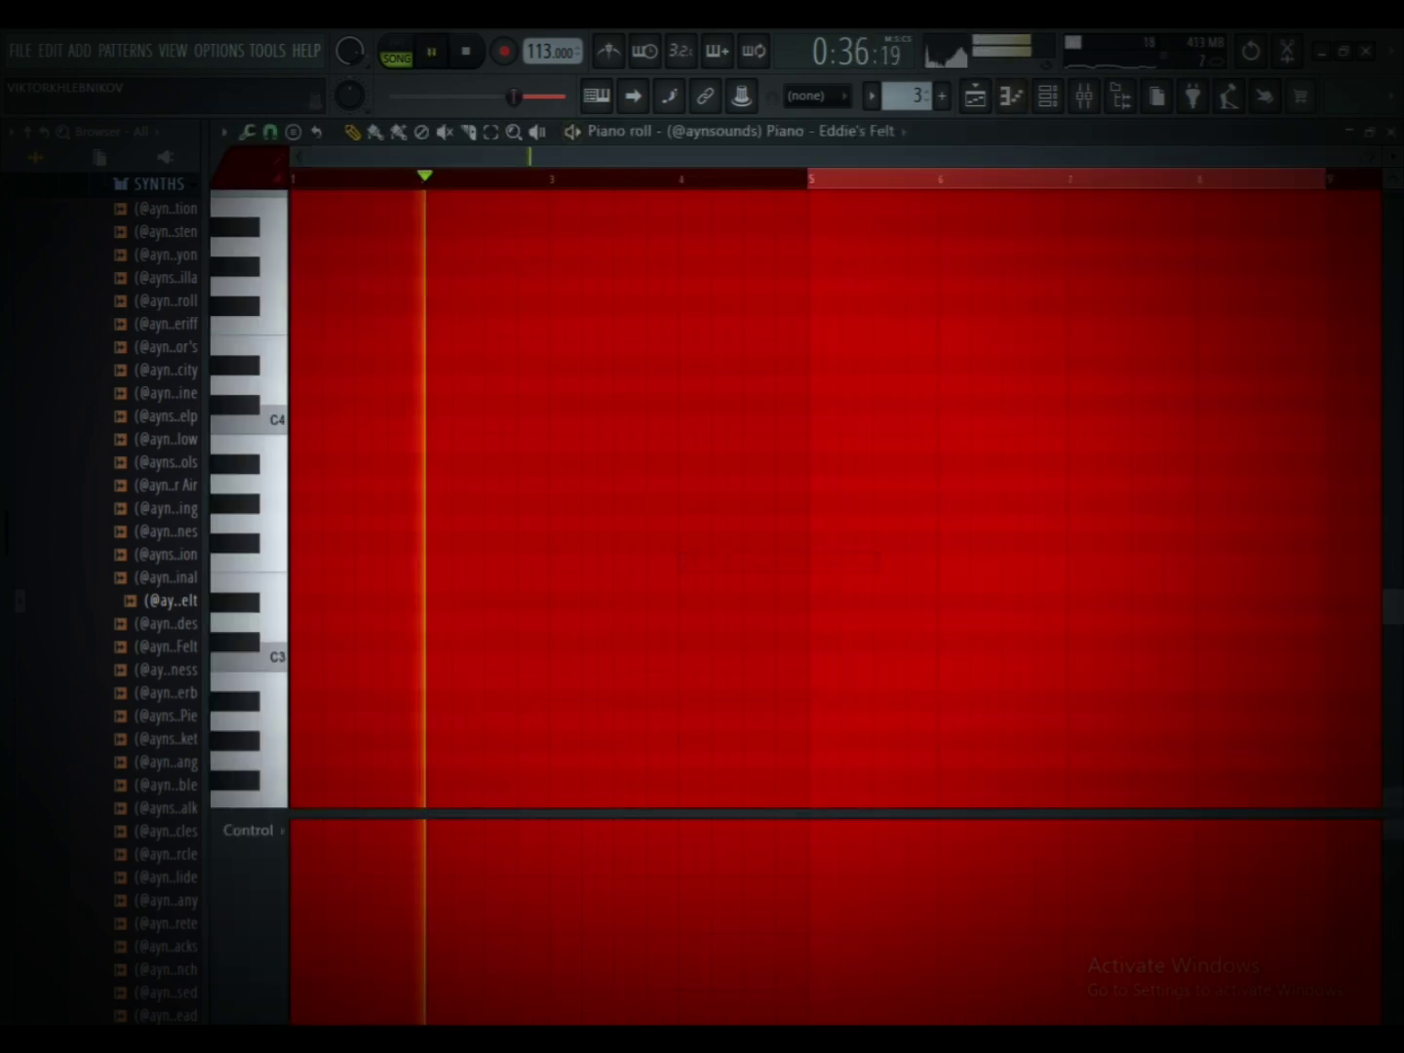
pyautogui.press('space')
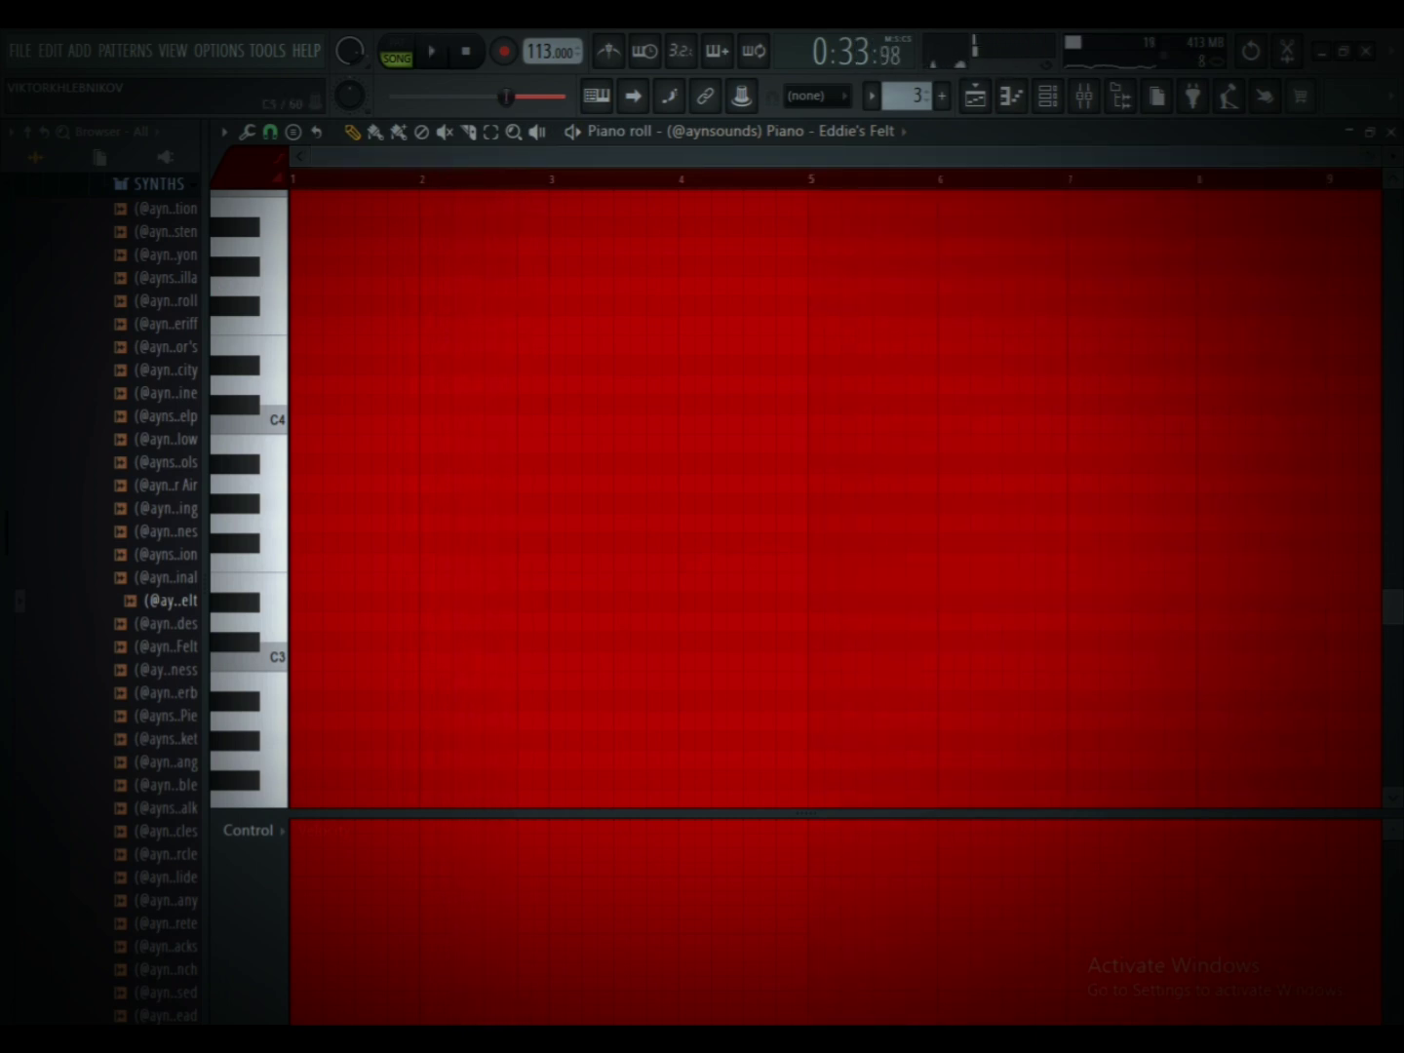
pyautogui.scroll(4, 317, 181)
pyautogui.press('space')
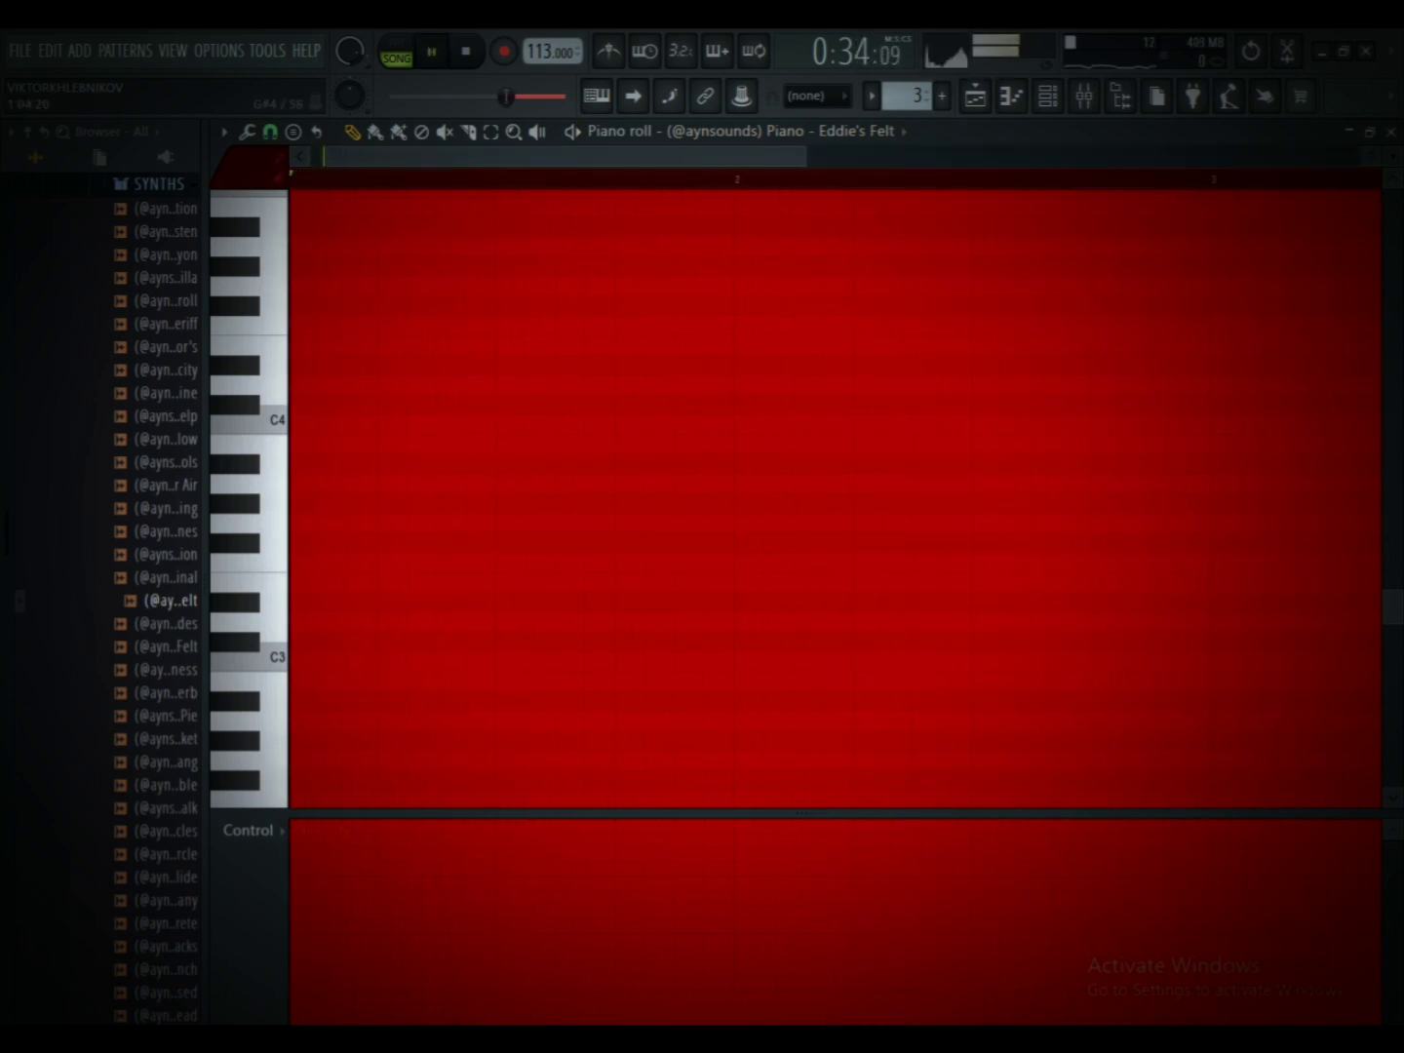
pyautogui.press('space')
pyautogui.moveTo(390, 366); pyautogui.dragTo(304, 387)
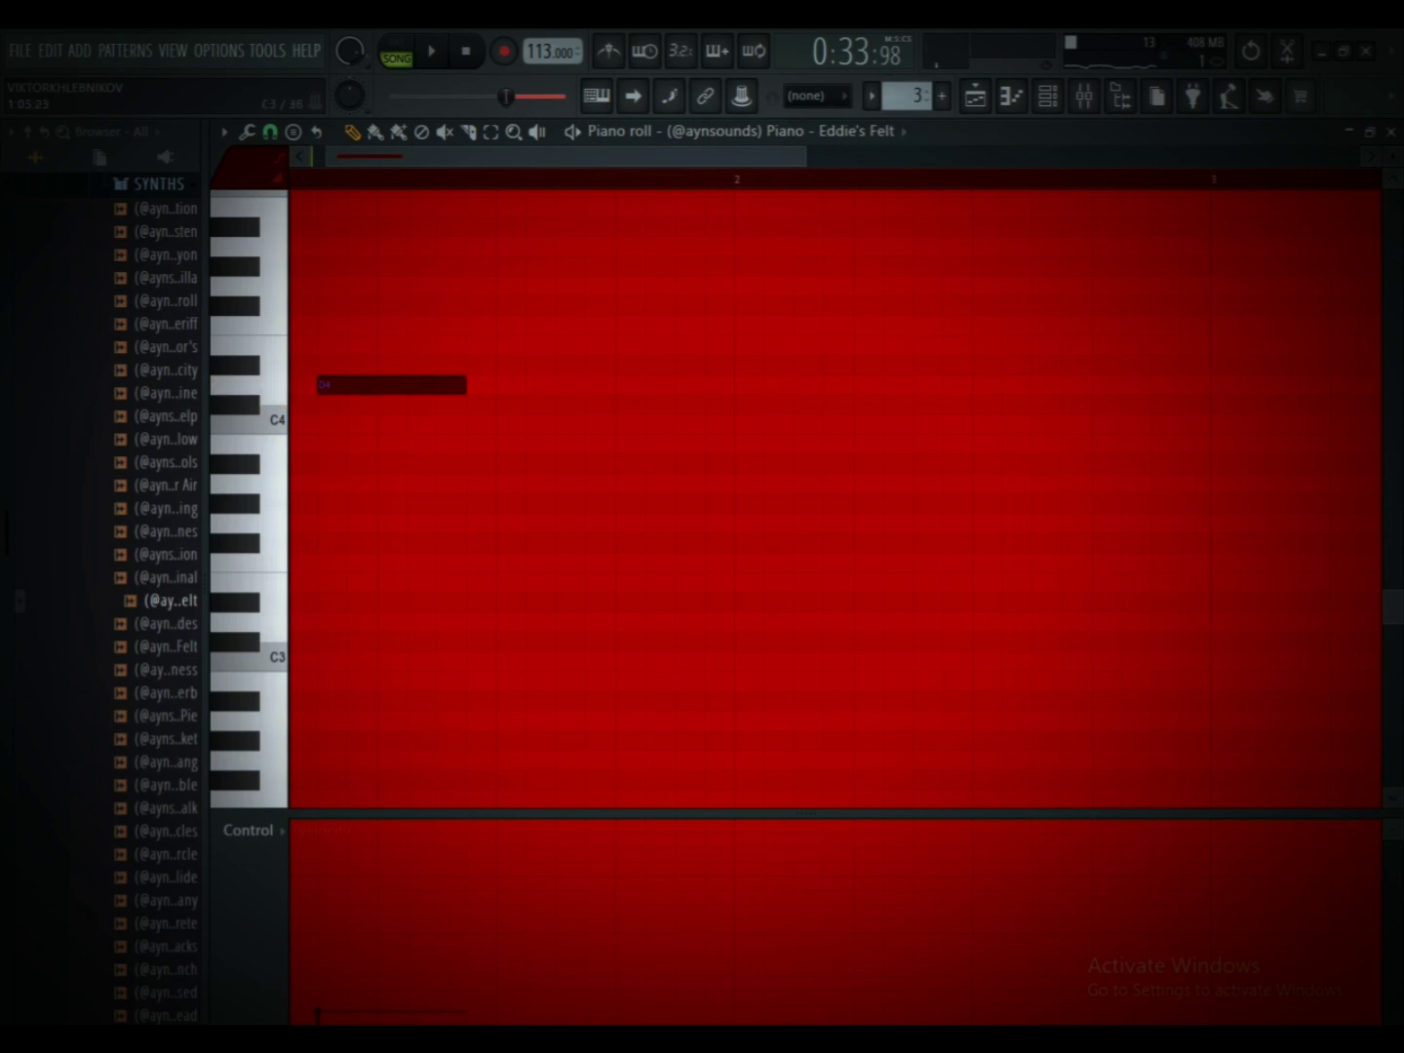
pyautogui.press('space')
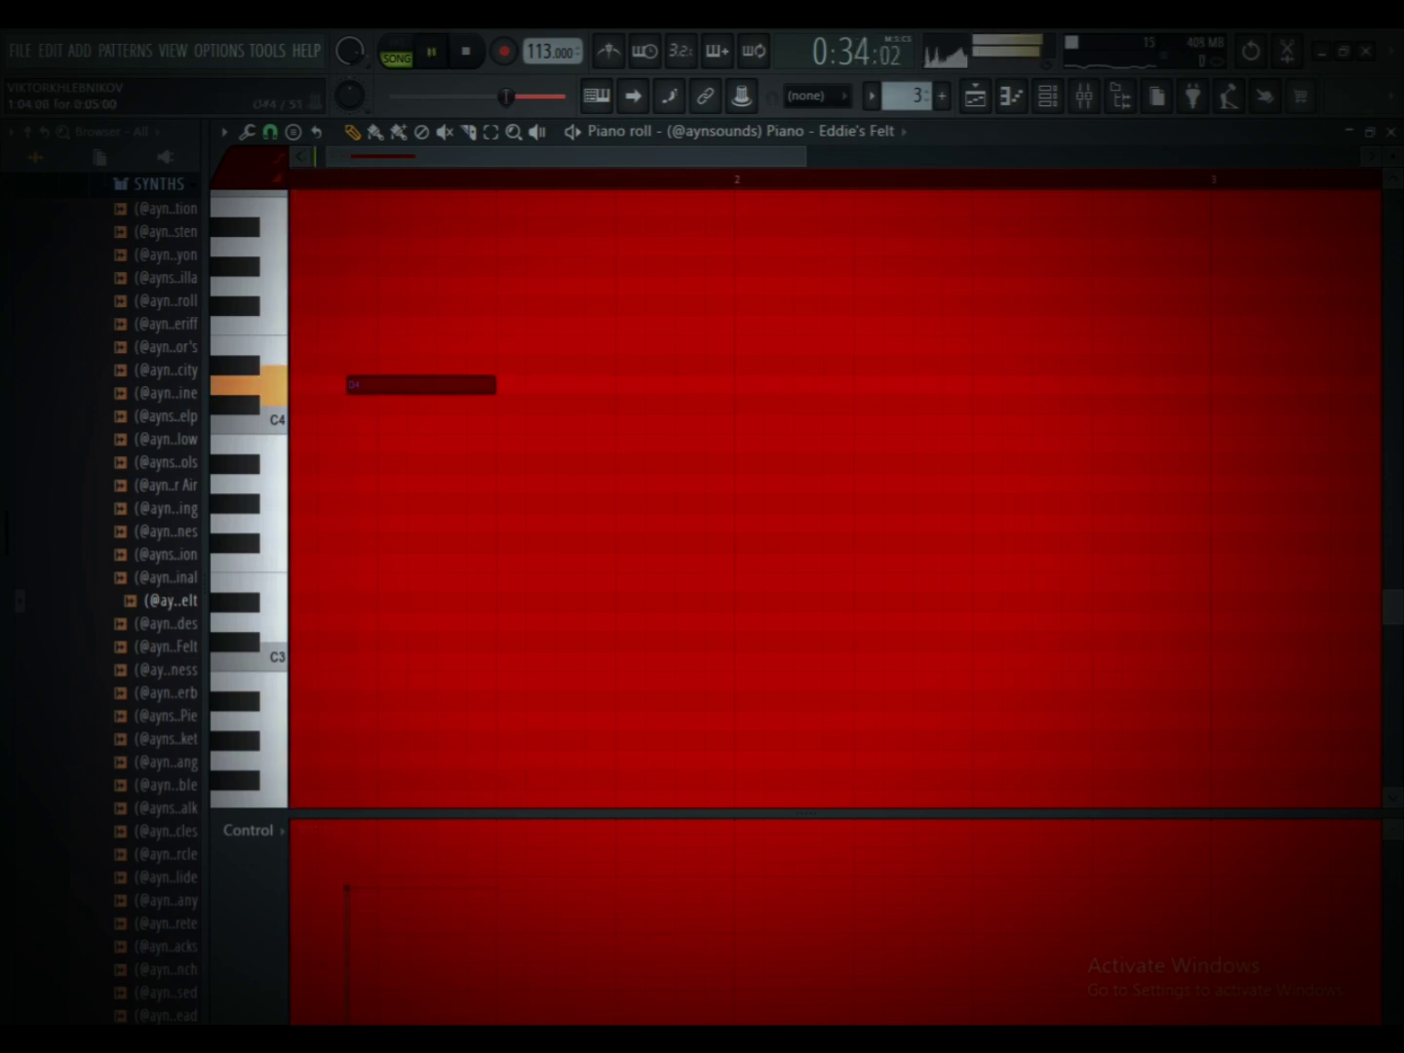
# Step: Add a five-step G4 note at 1:07:00 and audition it with the D4 note
pyautogui.scroll(3, 835, 497)
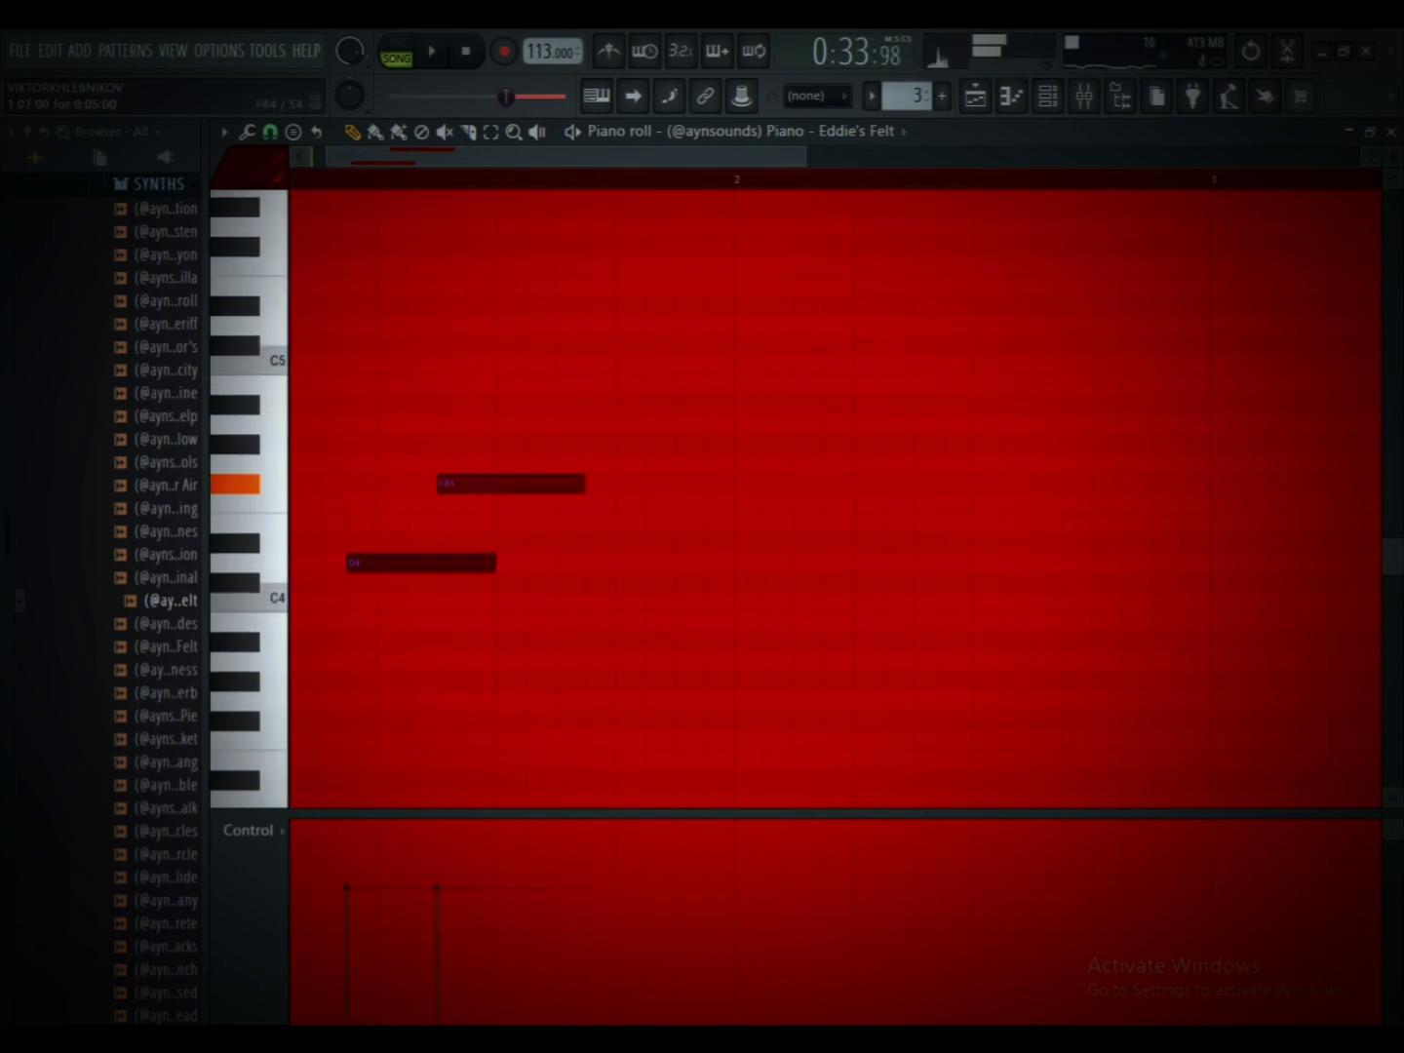
pyautogui.moveTo(451, 484); pyautogui.dragTo(451, 464)
pyautogui.press('space')
pyautogui.press('space')
pyautogui.press('space')
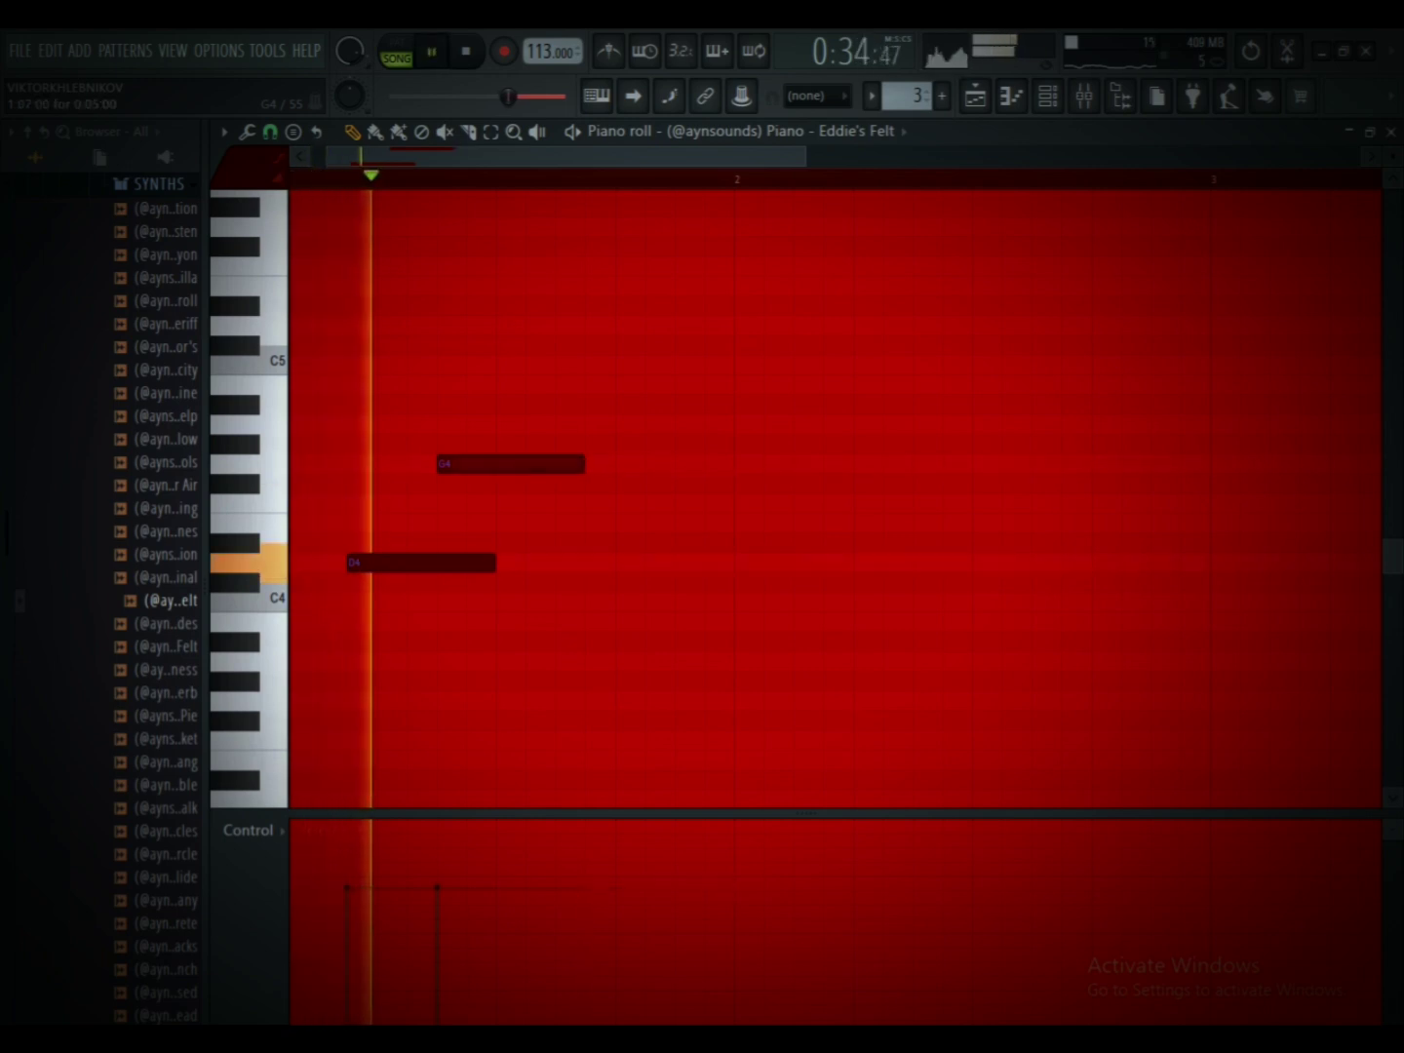
# Step: Shorten the G4 note to one step, turn it into a slide note and audition the result
pyautogui.press('space')
pyautogui.moveTo(583, 464); pyautogui.dragTo(464, 465)
pyautogui.click(478, 444)
pyautogui.rightClick(478, 444)
pyautogui.doubleClick(451, 464)
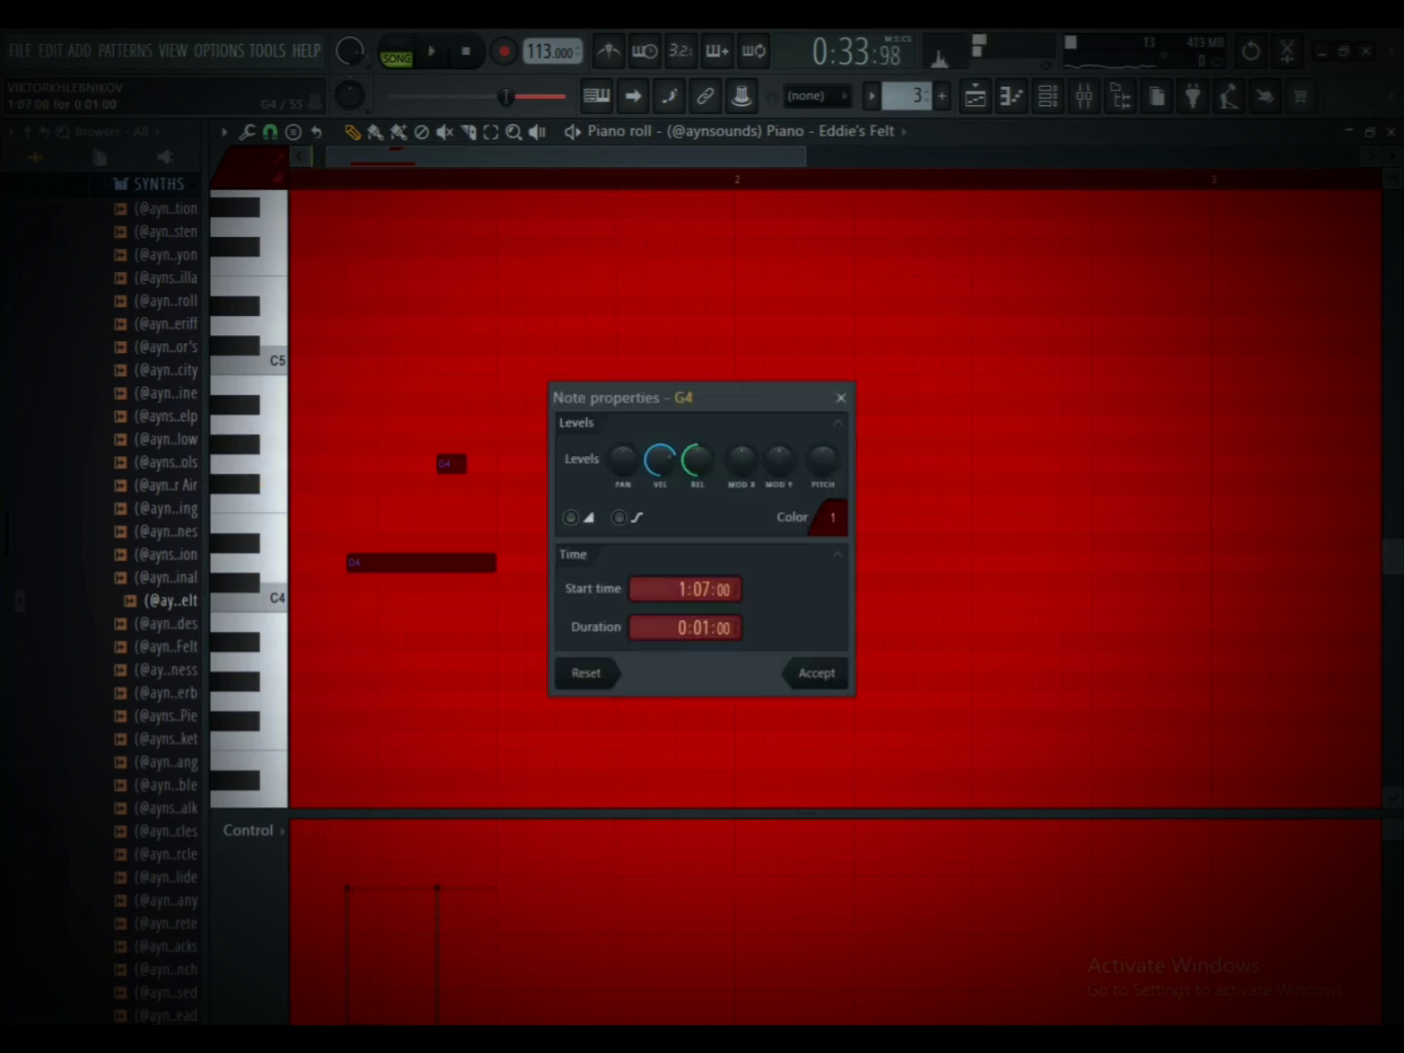
pyautogui.click(575, 518)
pyautogui.click(816, 673)
pyautogui.press('space')
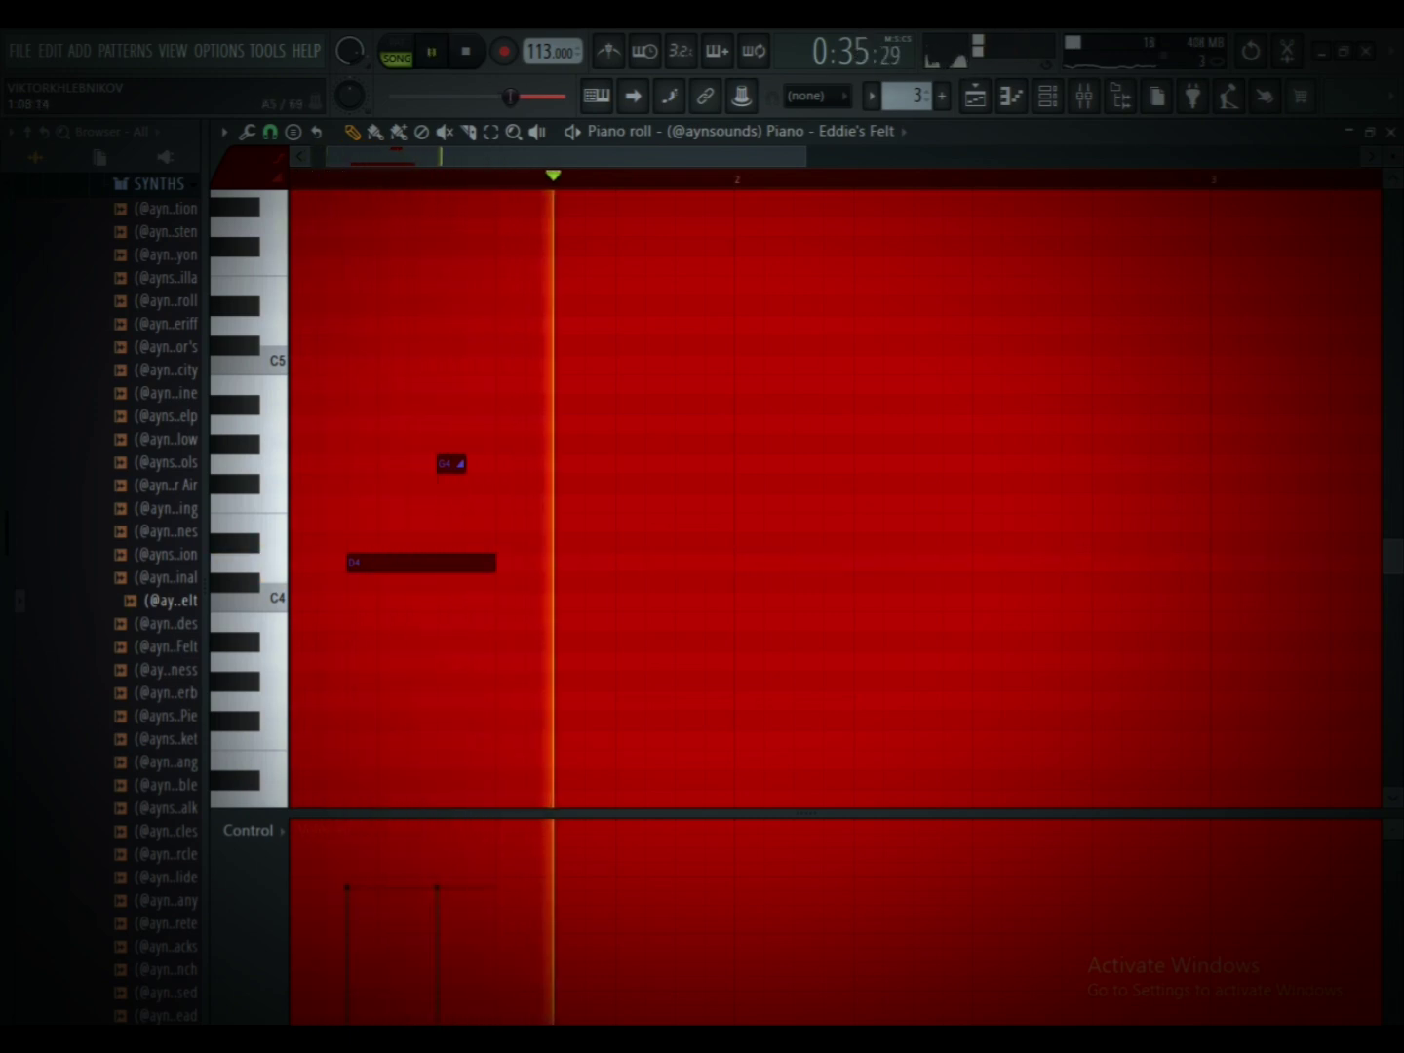
# Step: Add a two-step F4 note at the end of bar 1 and audition the phrase
pyautogui.press('space')
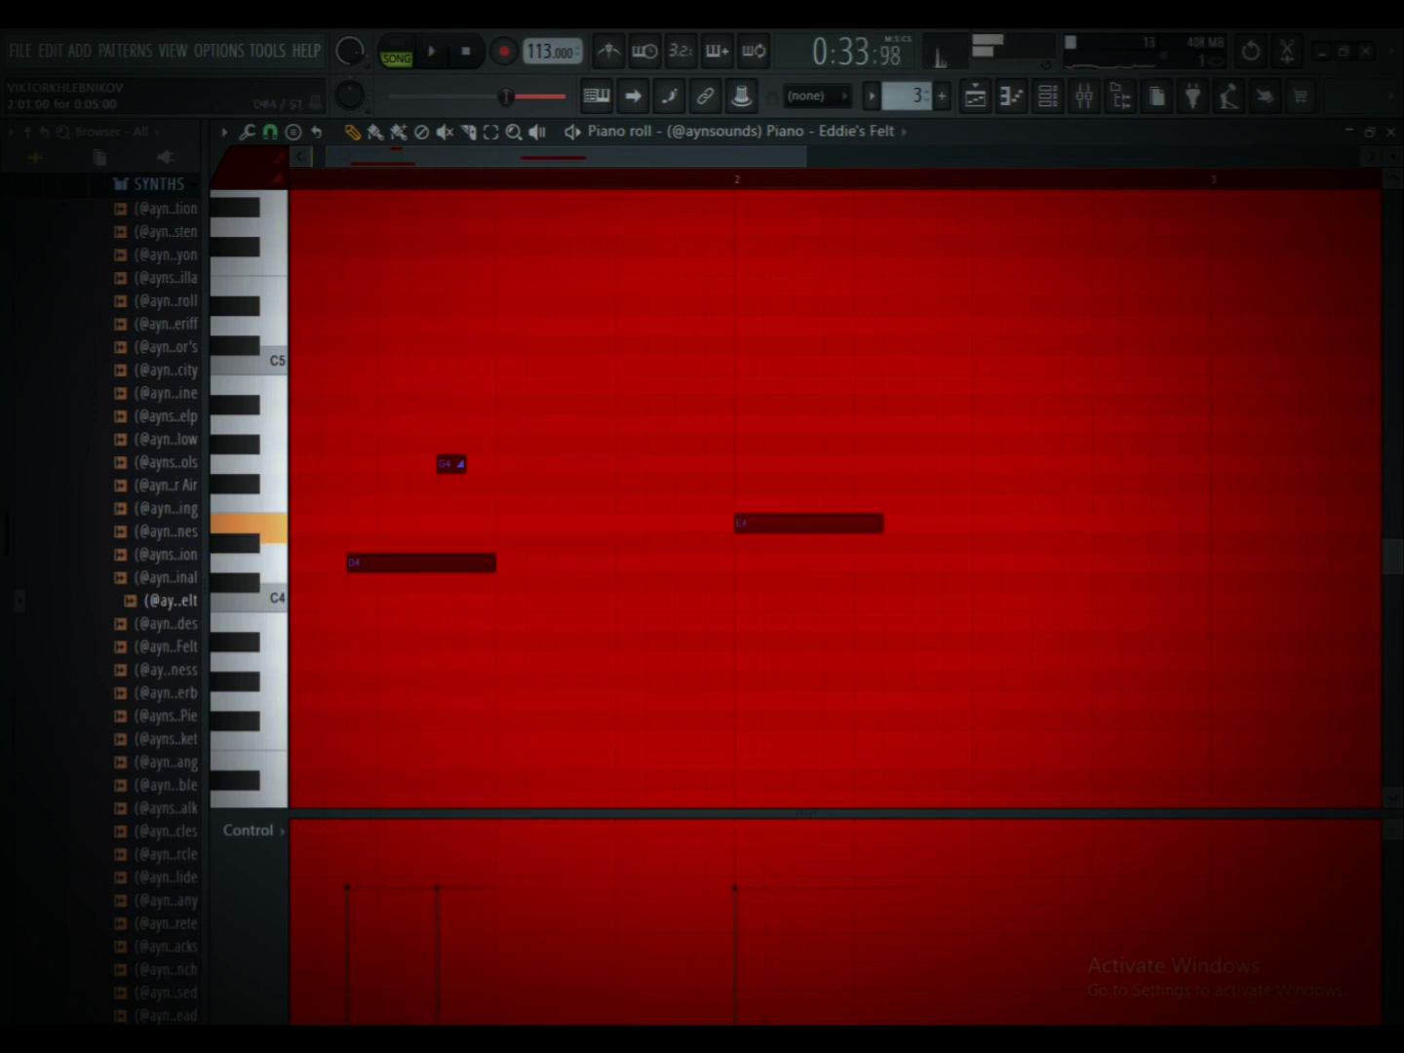
pyautogui.moveTo(688, 524); pyautogui.dragTo(688, 504)
pyautogui.press('space')
pyautogui.moveTo(820, 504); pyautogui.dragTo(738, 495)
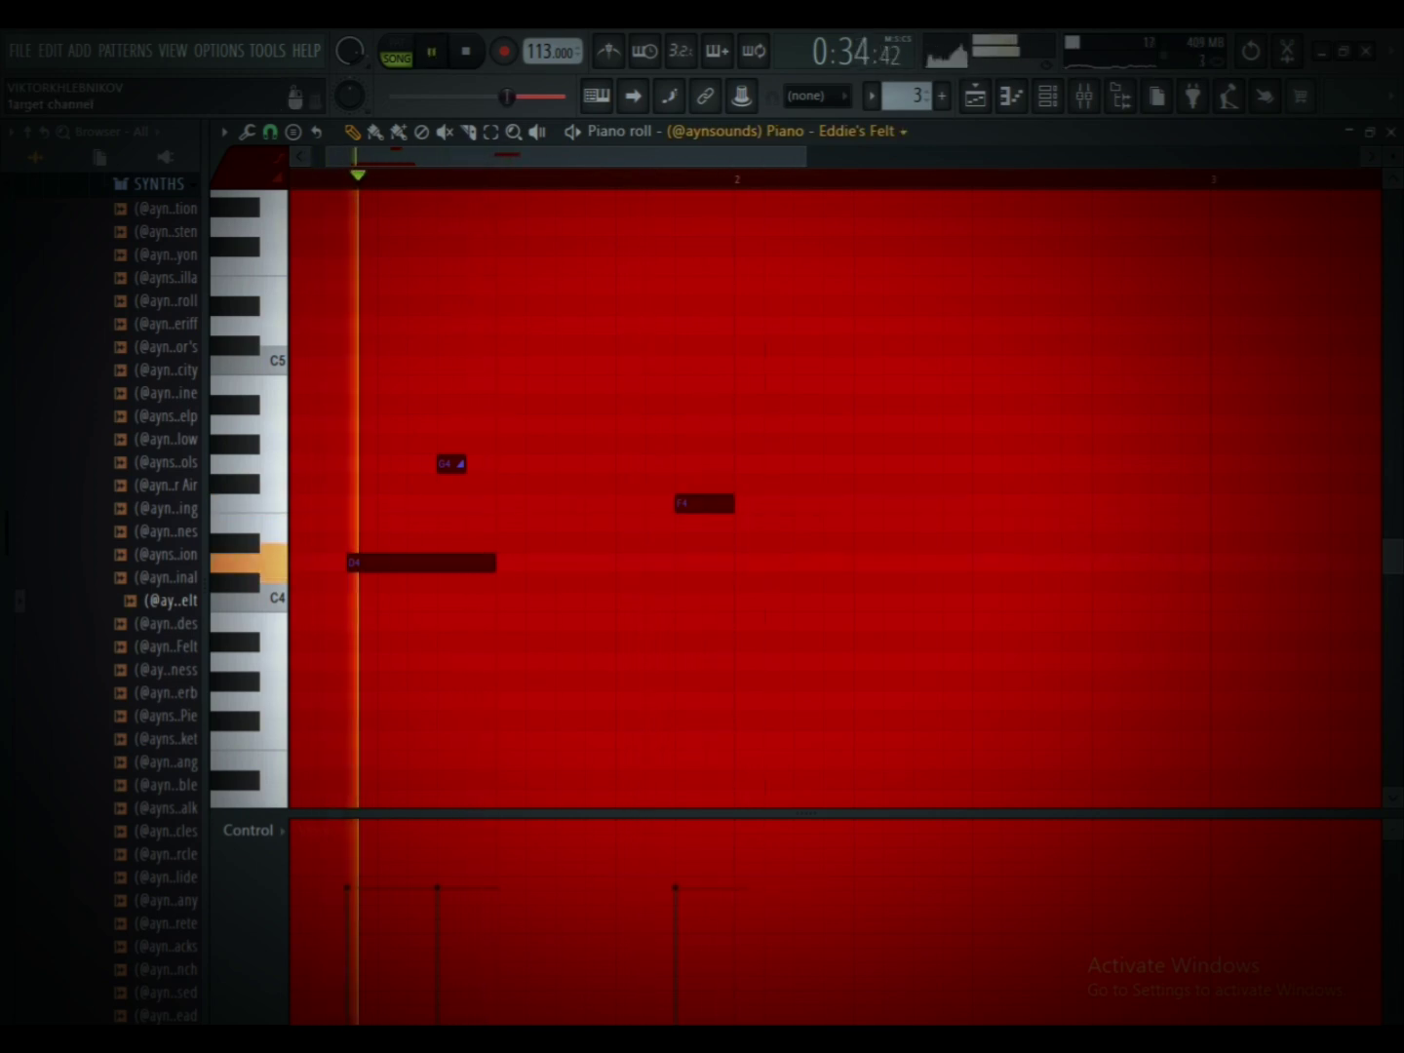
# Step: Duplicate the whole one-bar phrase three times to fill bars 2 to 4
pyautogui.hotkey('ctrl', 'a')
pyautogui.hotkey('ctrl', 'b')
pyautogui.scroll(-2, 761, 498)
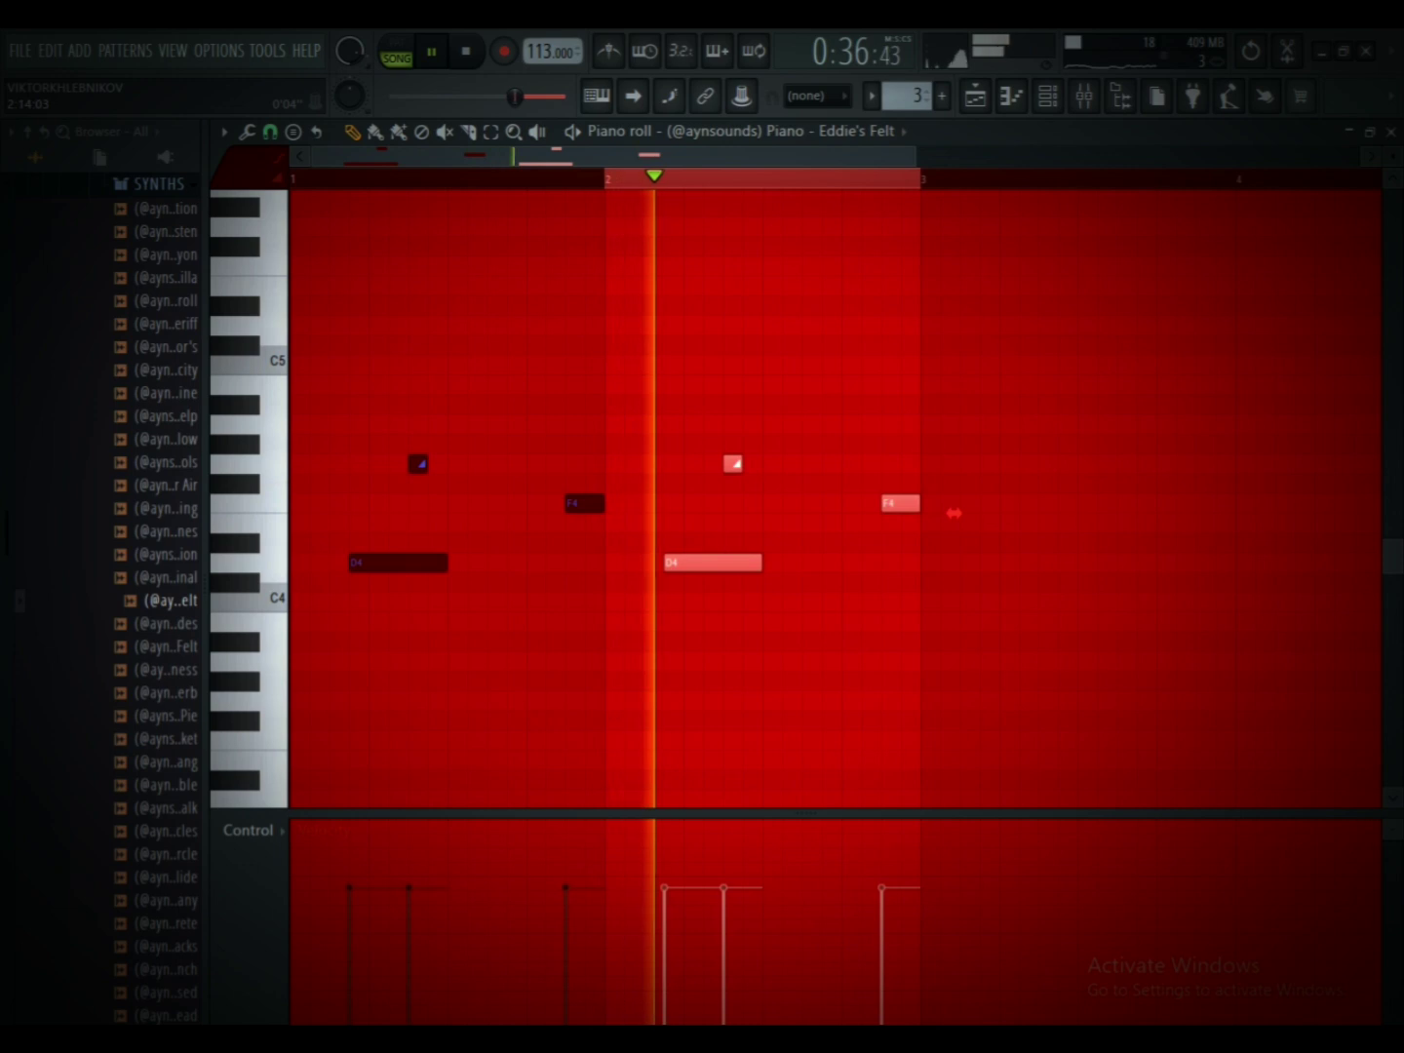
pyautogui.hotkey('ctrl', 'b')
pyautogui.hotkey('ctrl', 'b')
pyautogui.scroll(-4, 1262, 512)
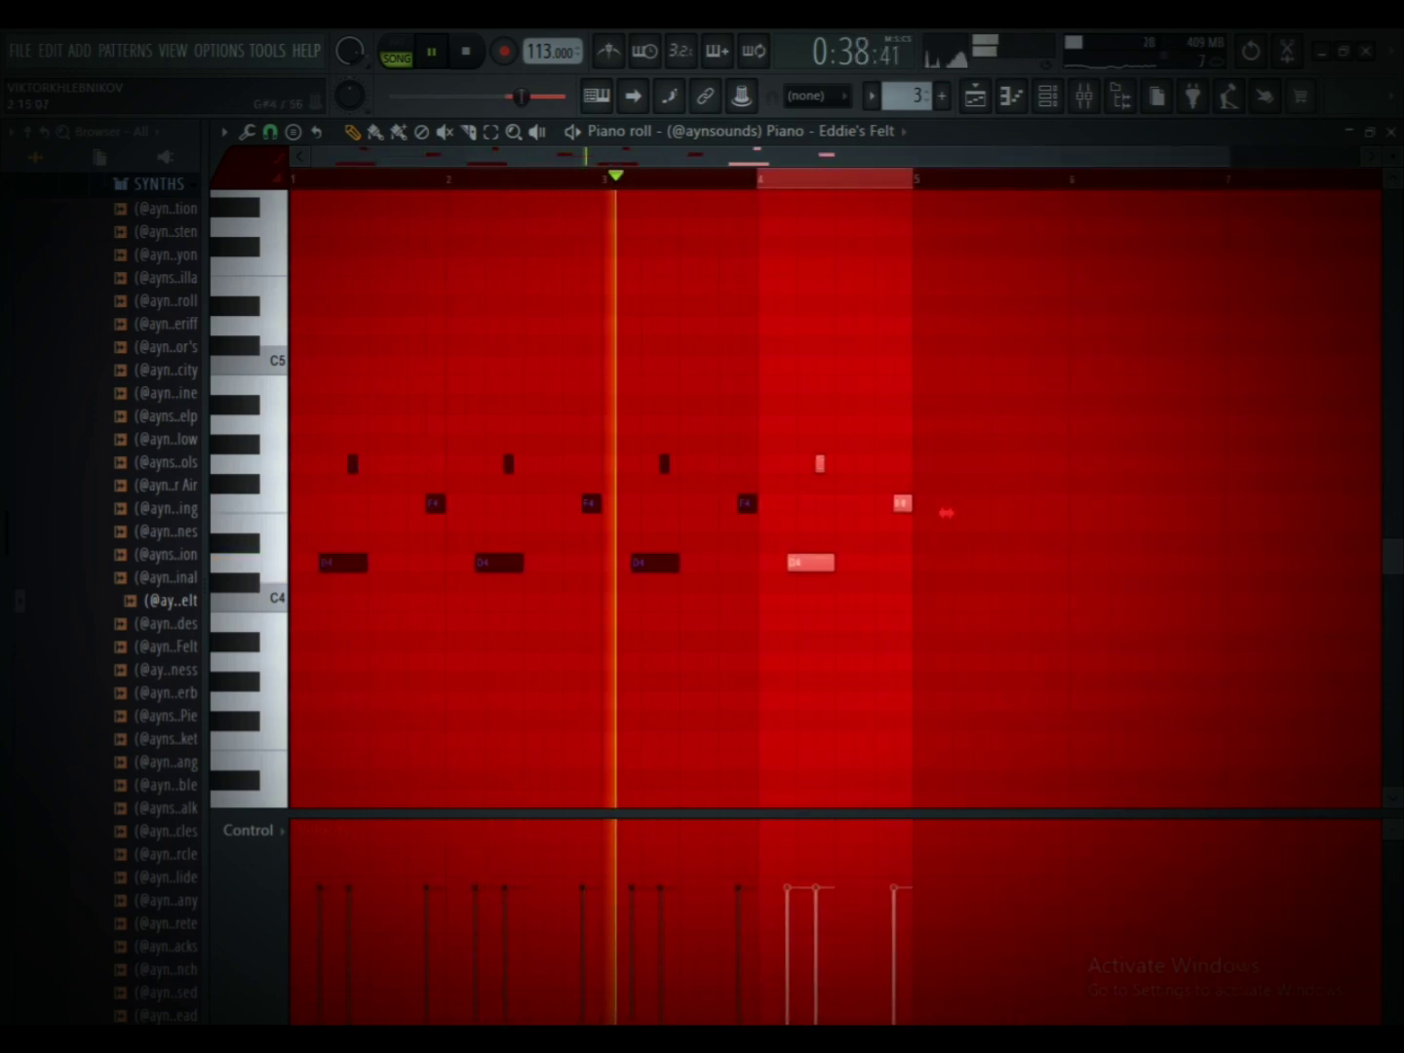
# Step: Delete the F4 ending bar 2, change bar 4 to C4, a D4 slide and C4, and repeat the phrase in bars 5 to 8
pyautogui.rightClick(591, 503)
pyautogui.press('space')
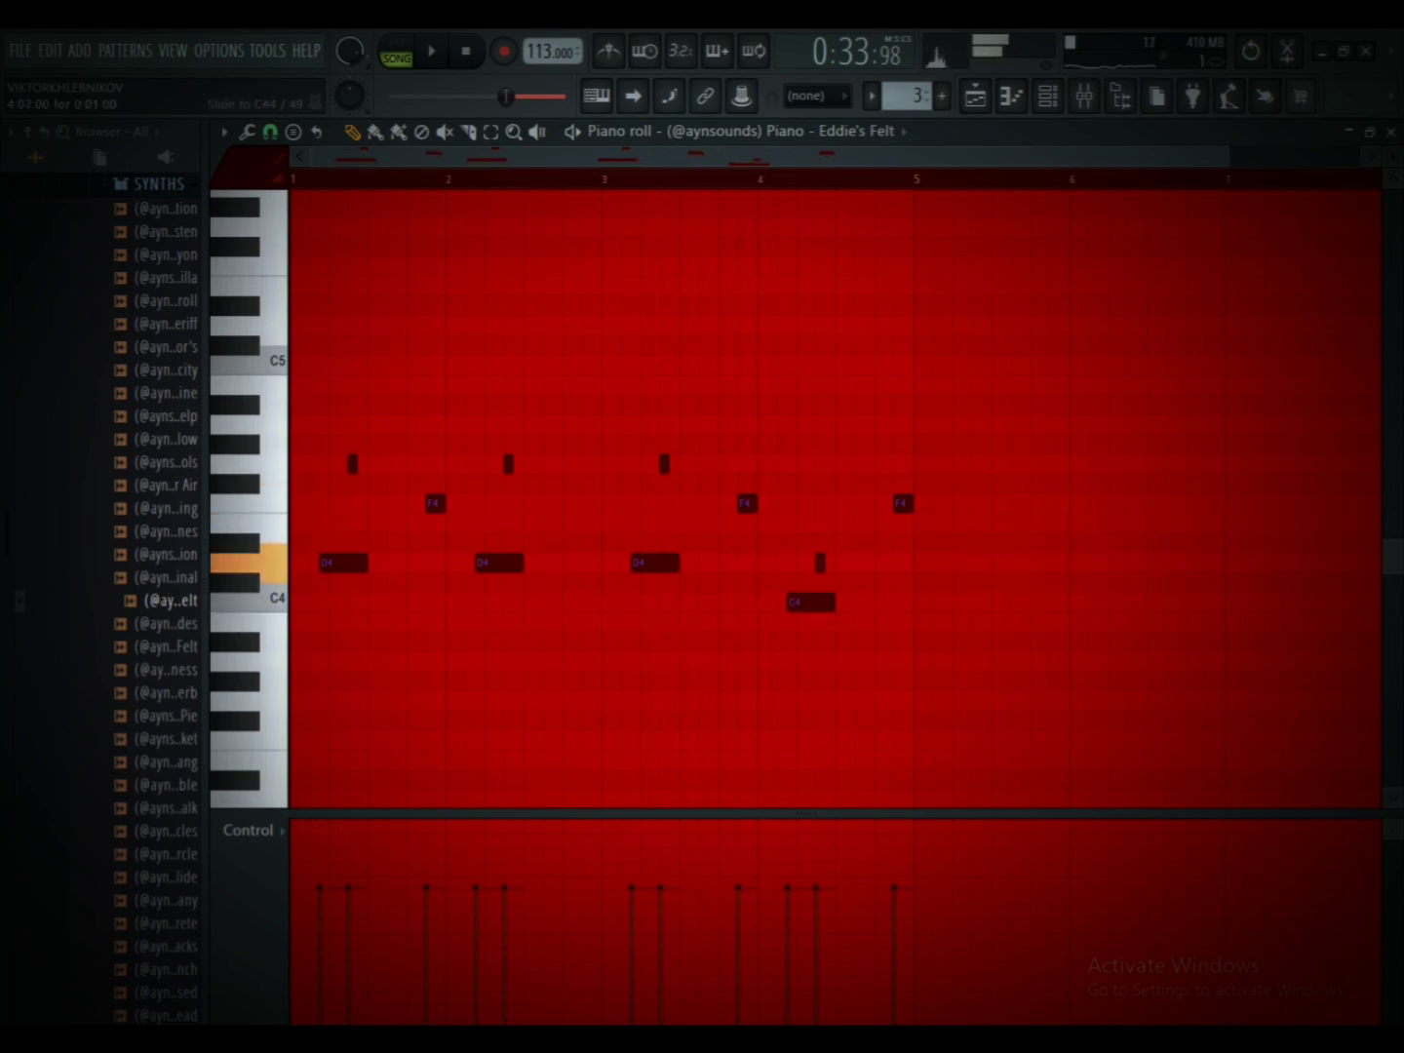
pyautogui.press('space')
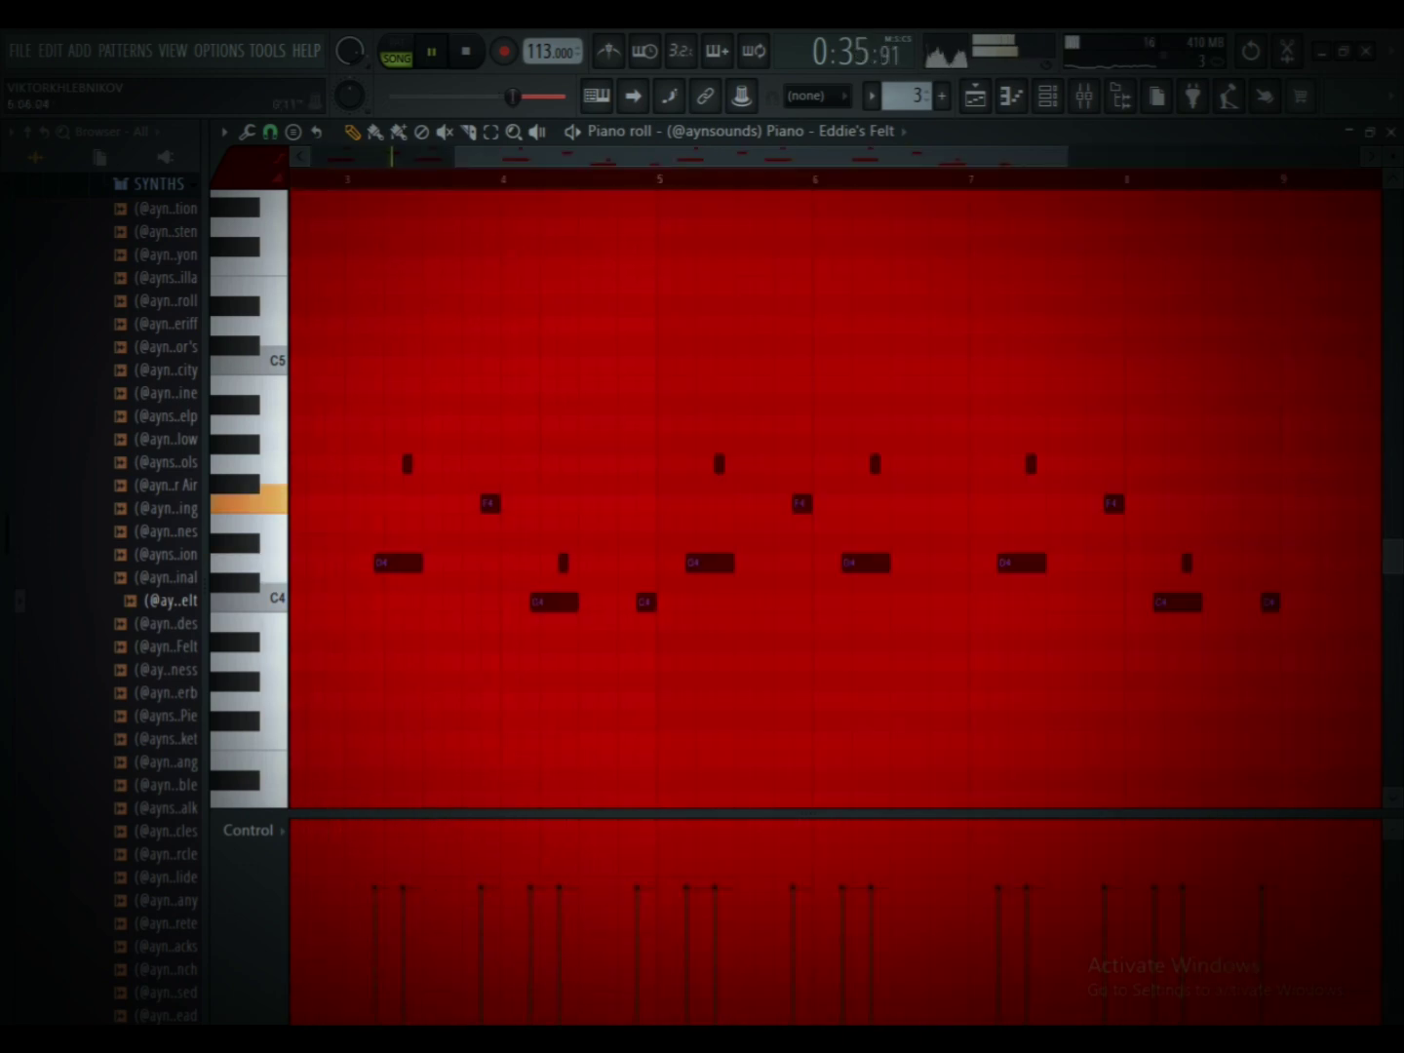
# Step: Replace the Eddie's Felt sample with Piano - Manor's Felt and route the channel to mixer track 3
pyautogui.press('F6')
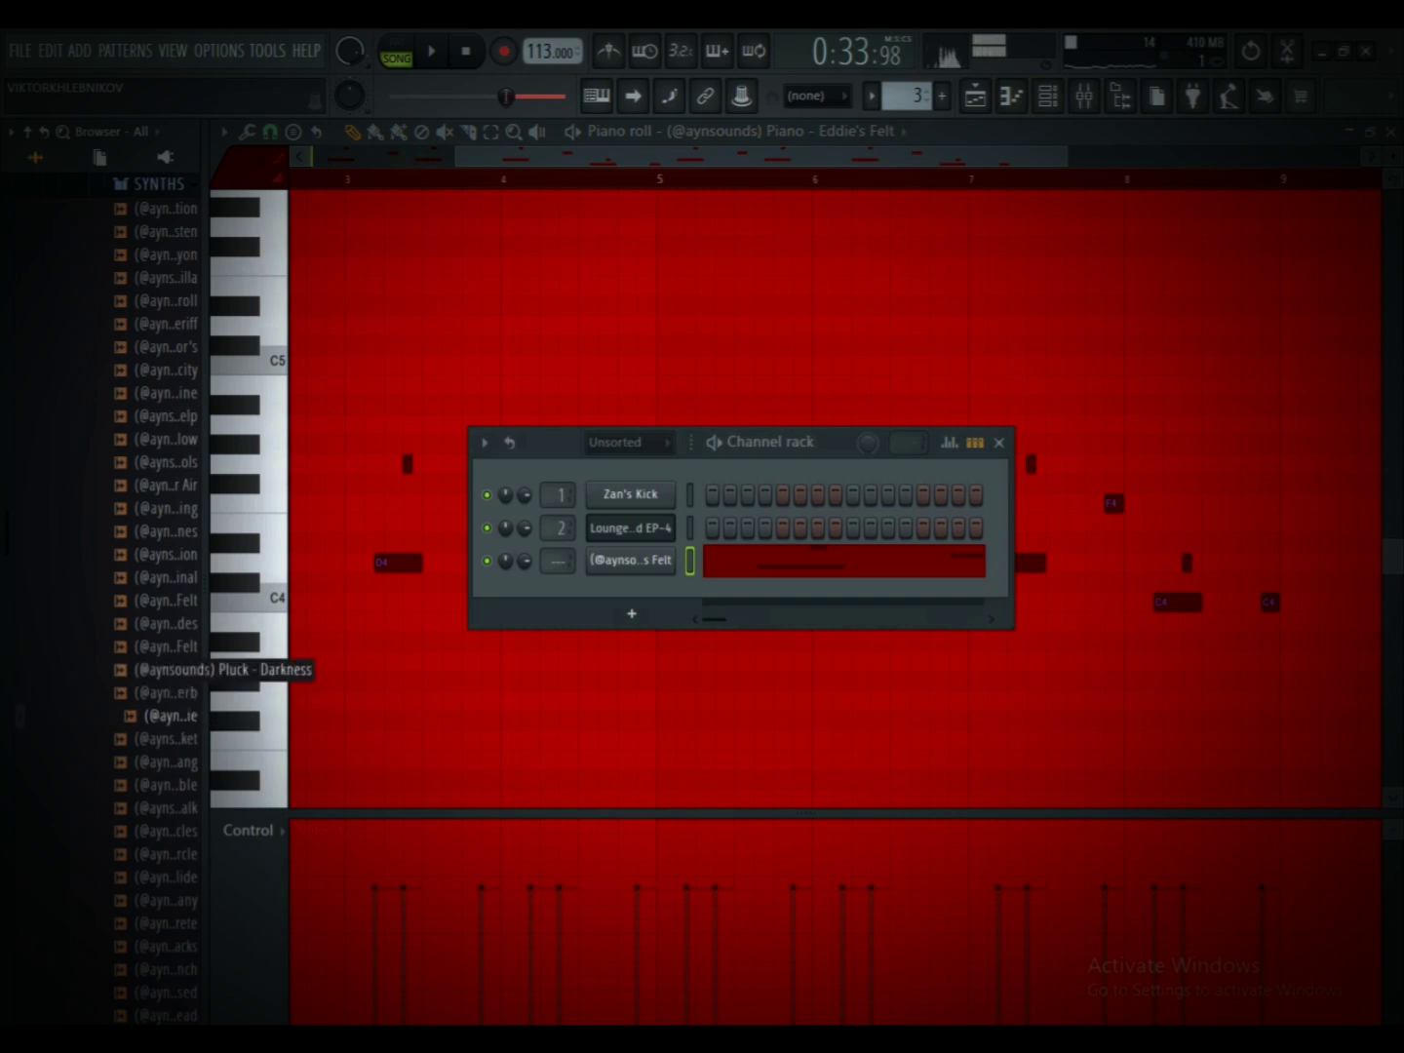
pyautogui.moveTo(185, 646); pyautogui.dragTo(704, 561)
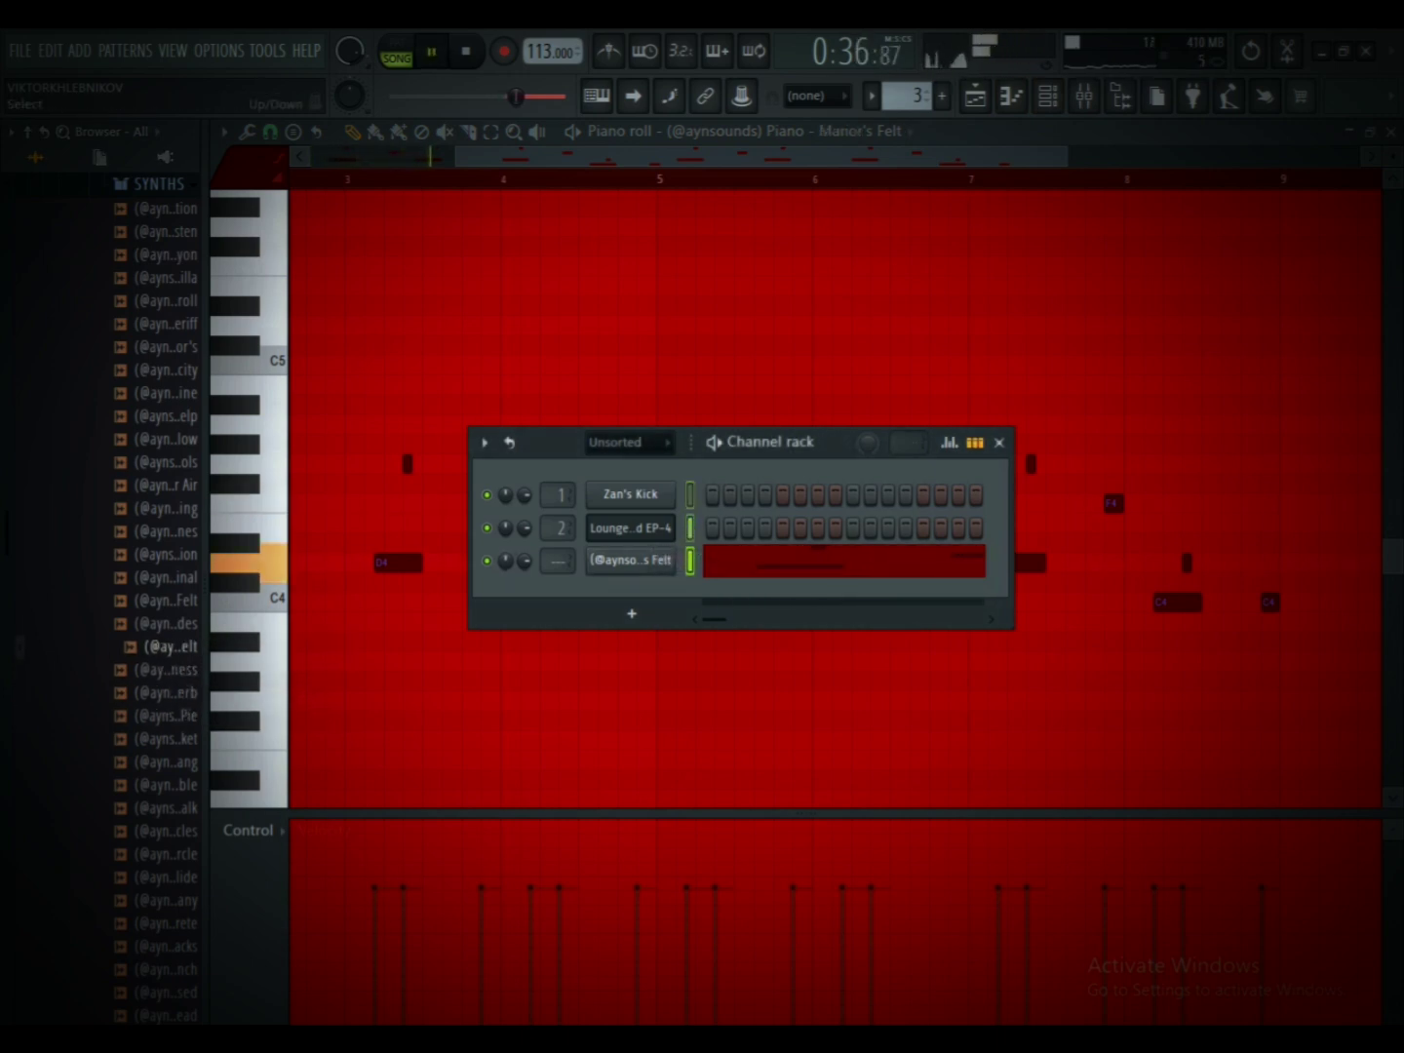
pyautogui.hotkey('ctrl', 'l')
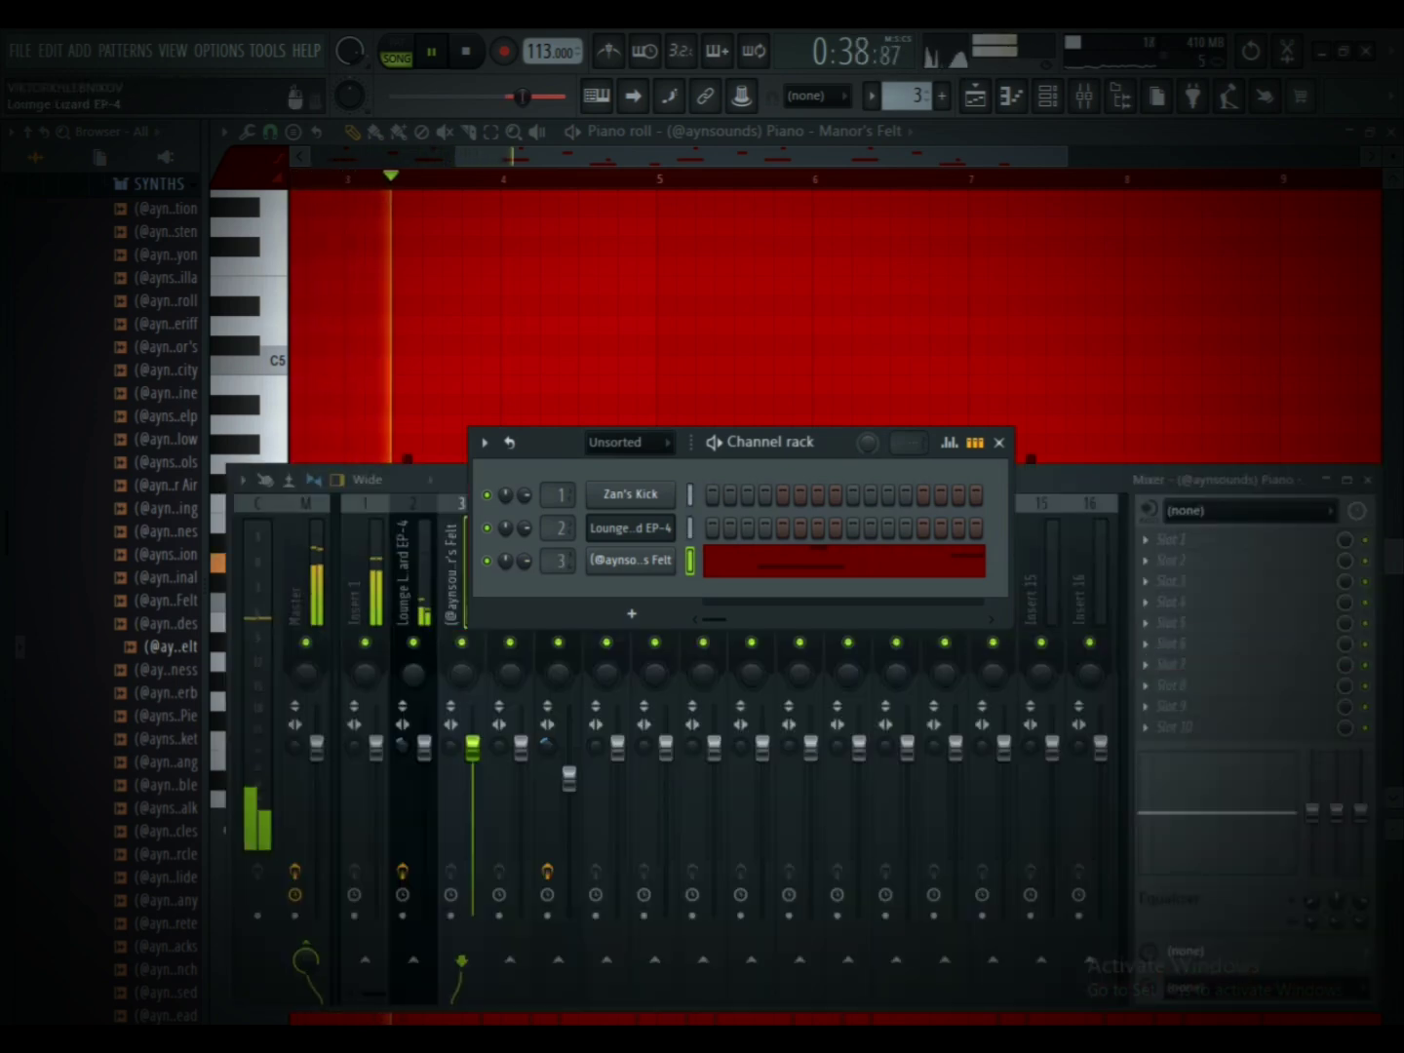
# Step: Add Fruity Reeverb 2 to the first effect slot of mixer track 3 with the wet level at 50%
pyautogui.click(452, 585)
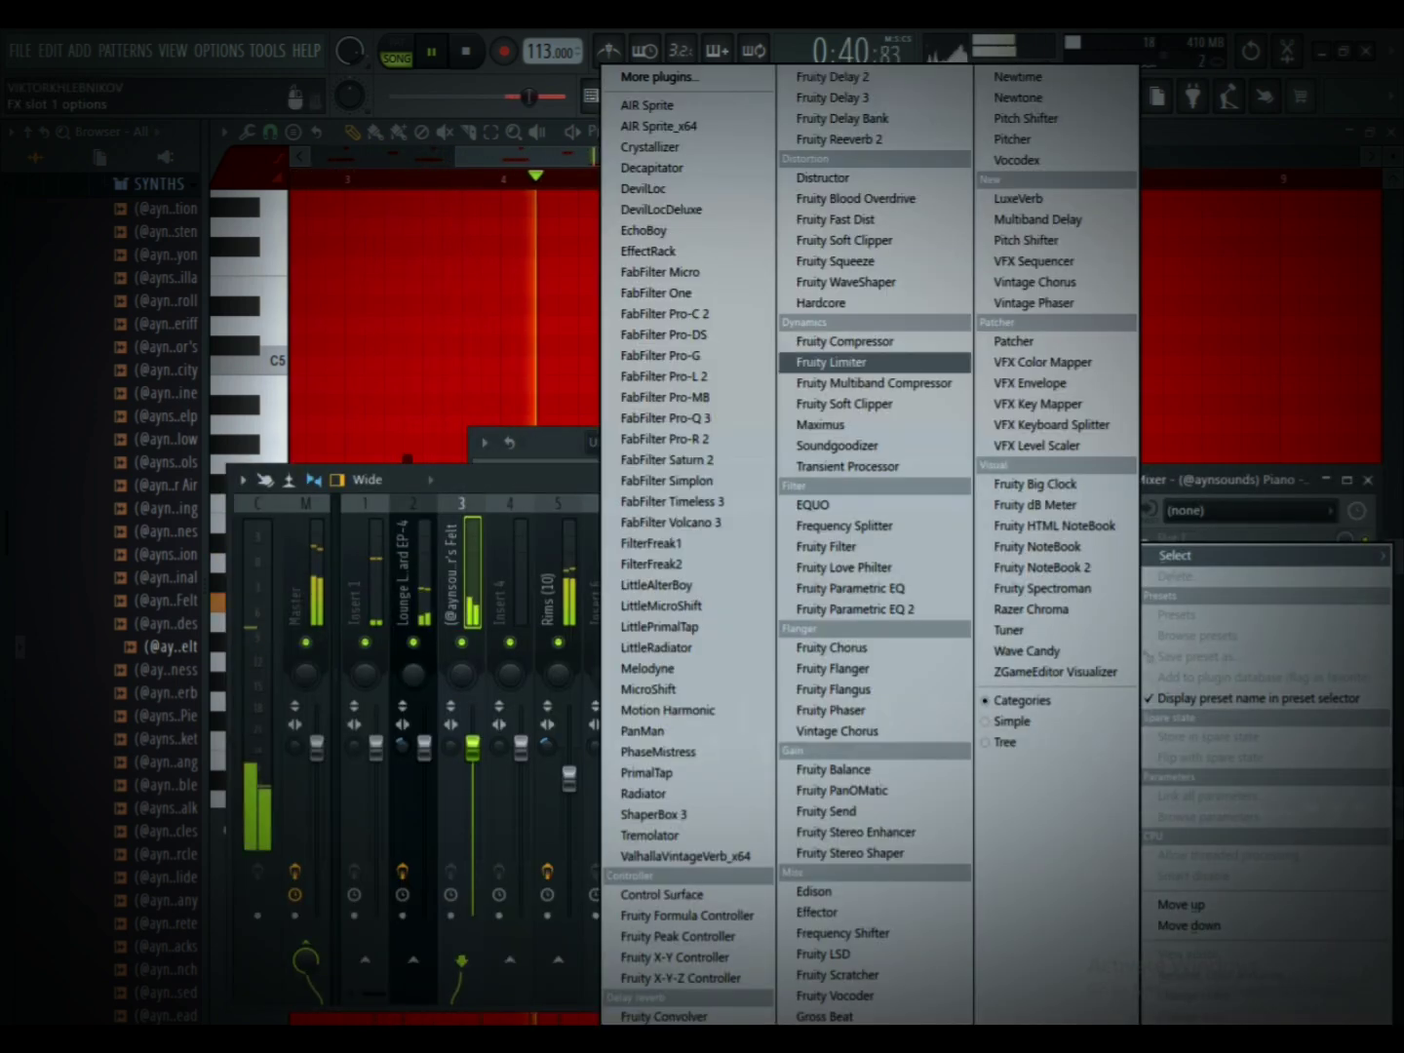
pyautogui.click(1175, 539)
pyautogui.click(838, 139)
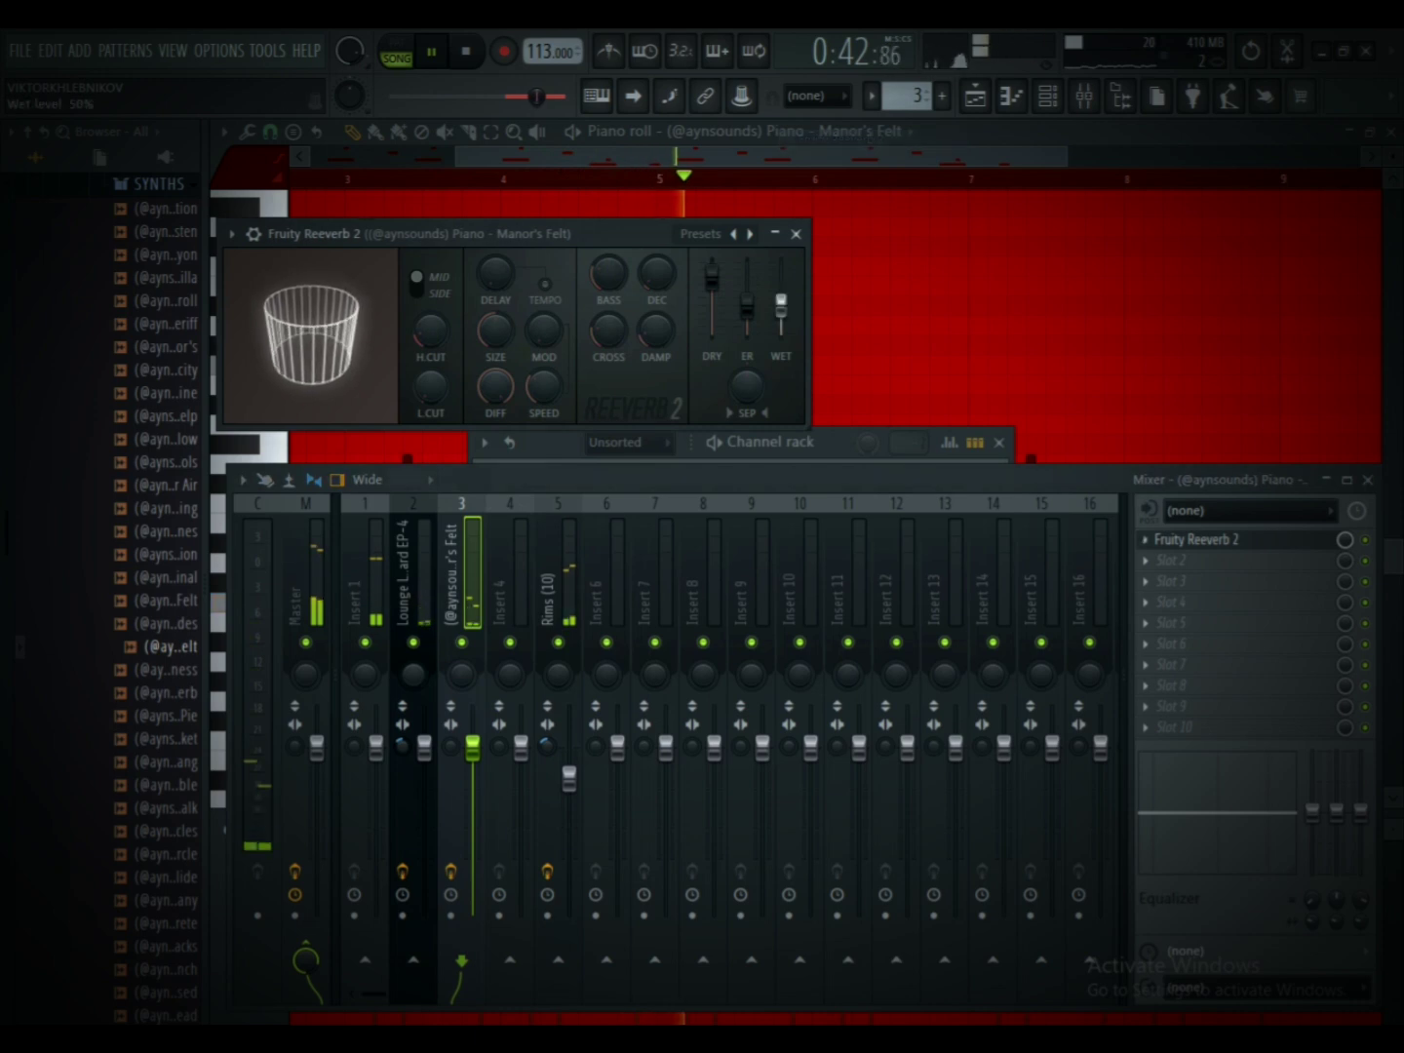
pyautogui.click(796, 234)
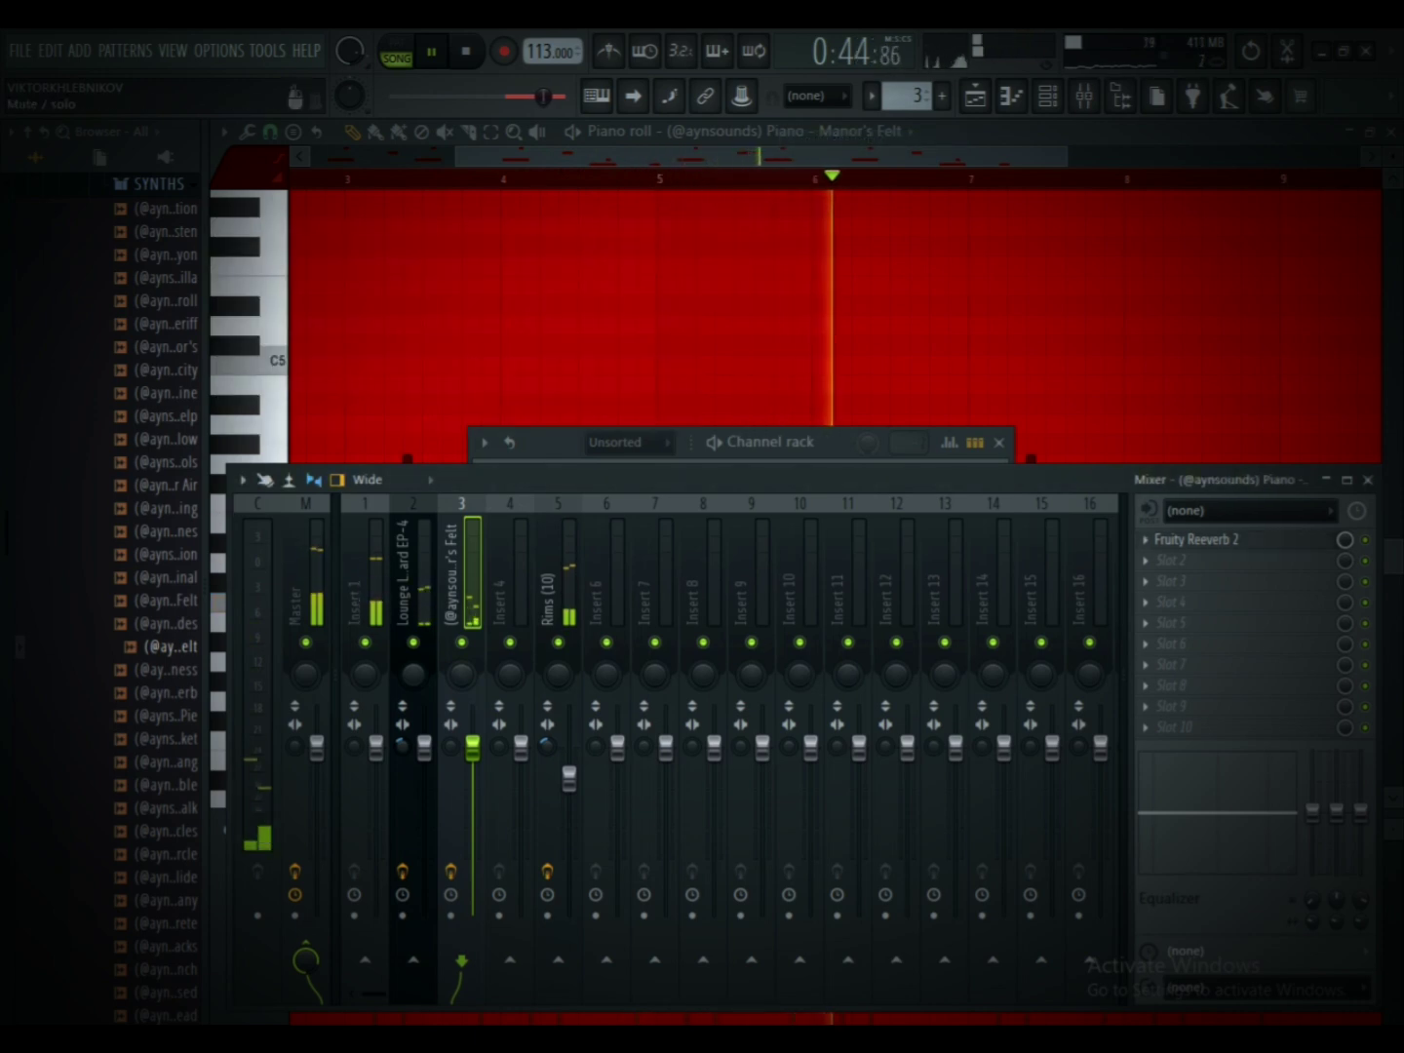
# Step: Add Fruity Delay 2 to the second effect slot of mixer track 3
pyautogui.click(1145, 560)
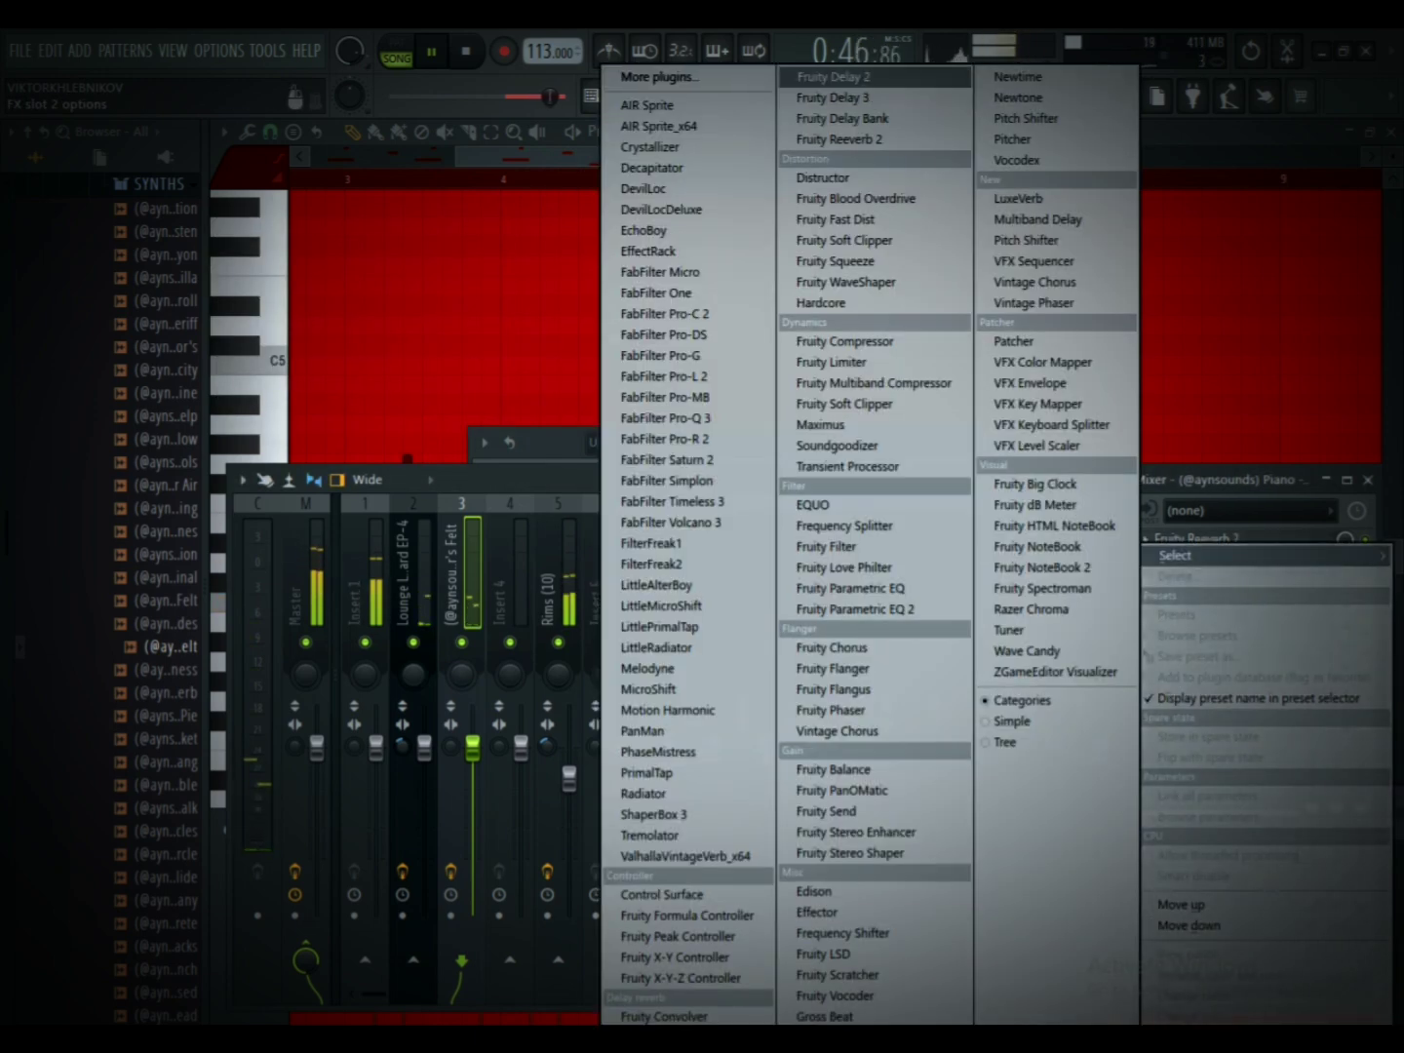
pyautogui.click(836, 77)
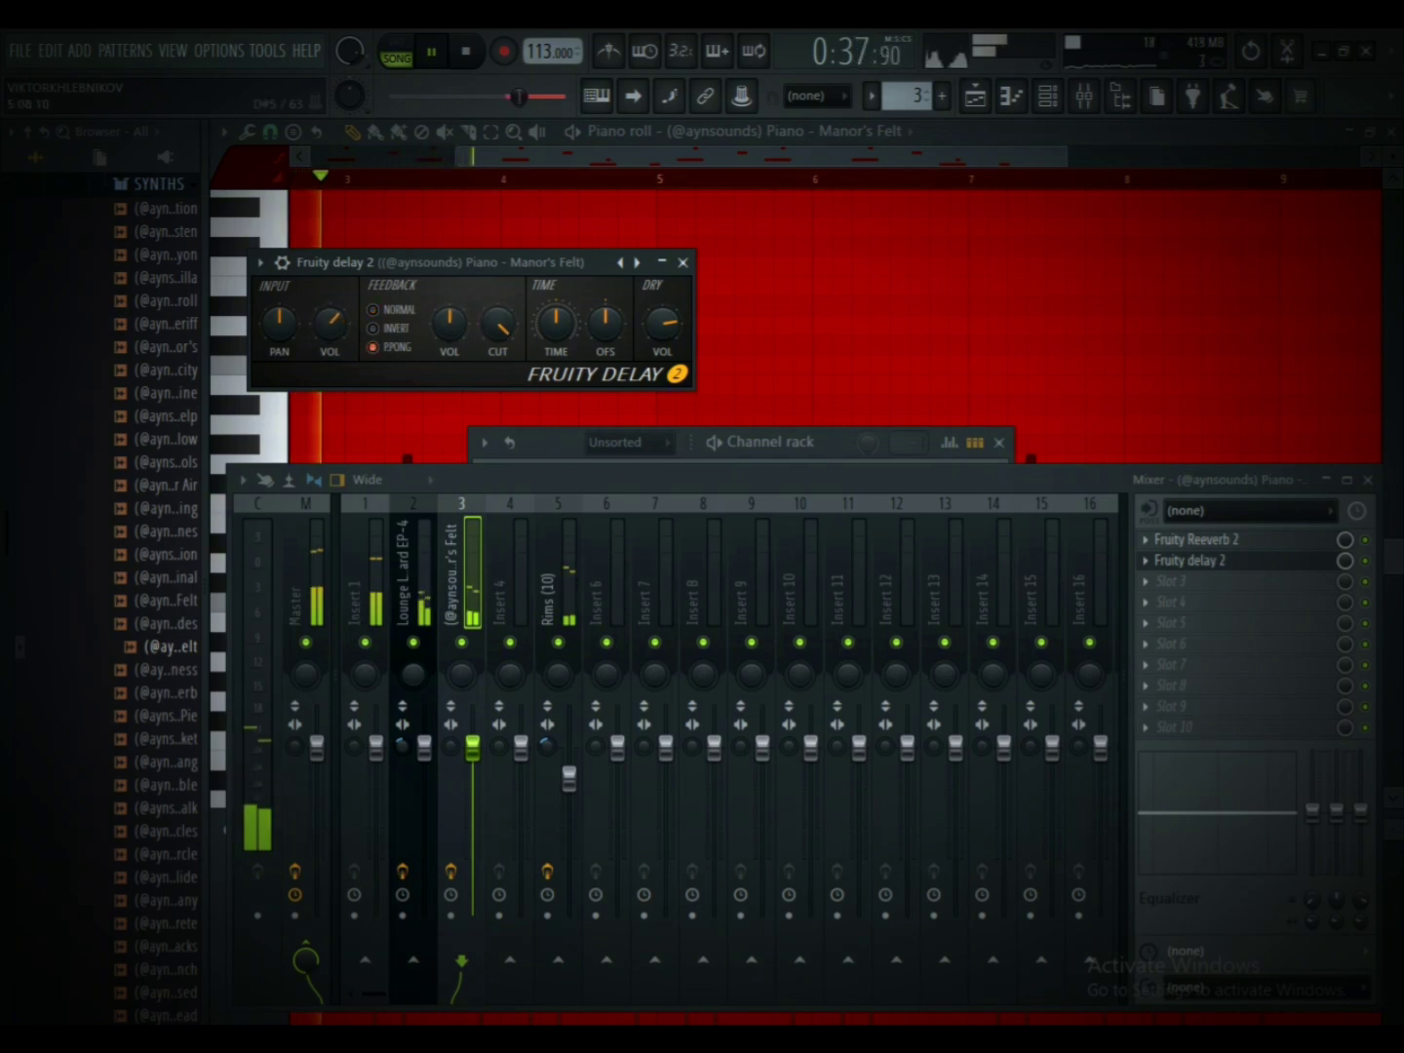
pyautogui.click(1248, 560)
# Step: Duplicate all playlist clips of bars 17 to 24 into bars 25 to 32
pyautogui.click(975, 96)
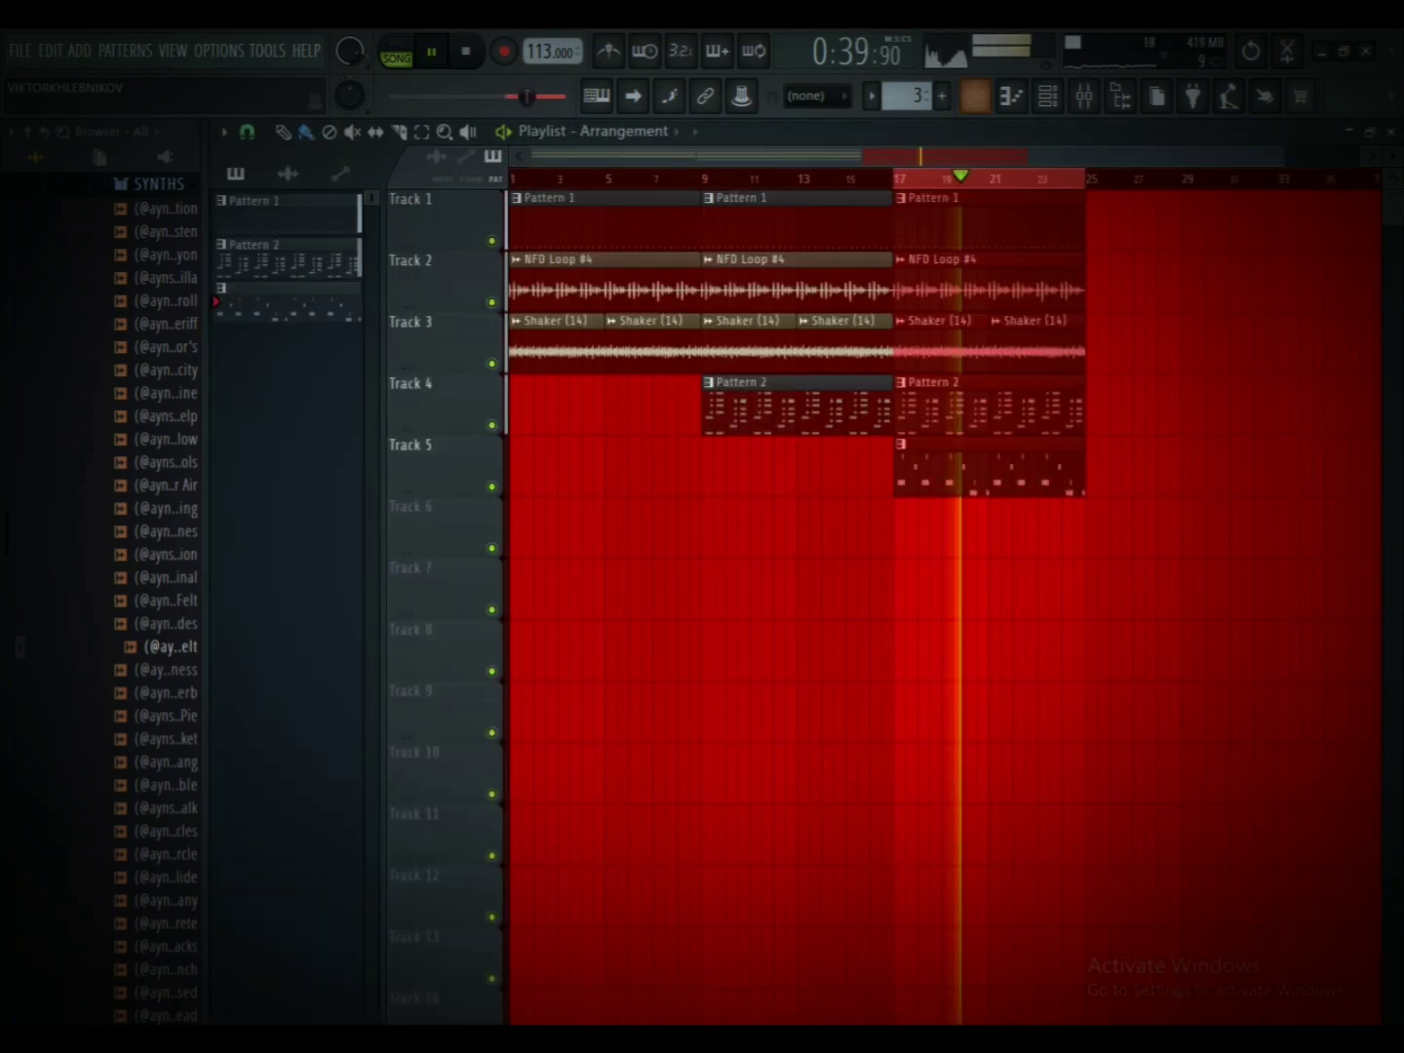
pyautogui.hotkey('ctrl', 'd')
pyautogui.scroll(-1, 878, 390)
pyautogui.moveTo(917, 200); pyautogui.dragTo(1004, 468)
pyautogui.hotkey('ctrl', 'b')
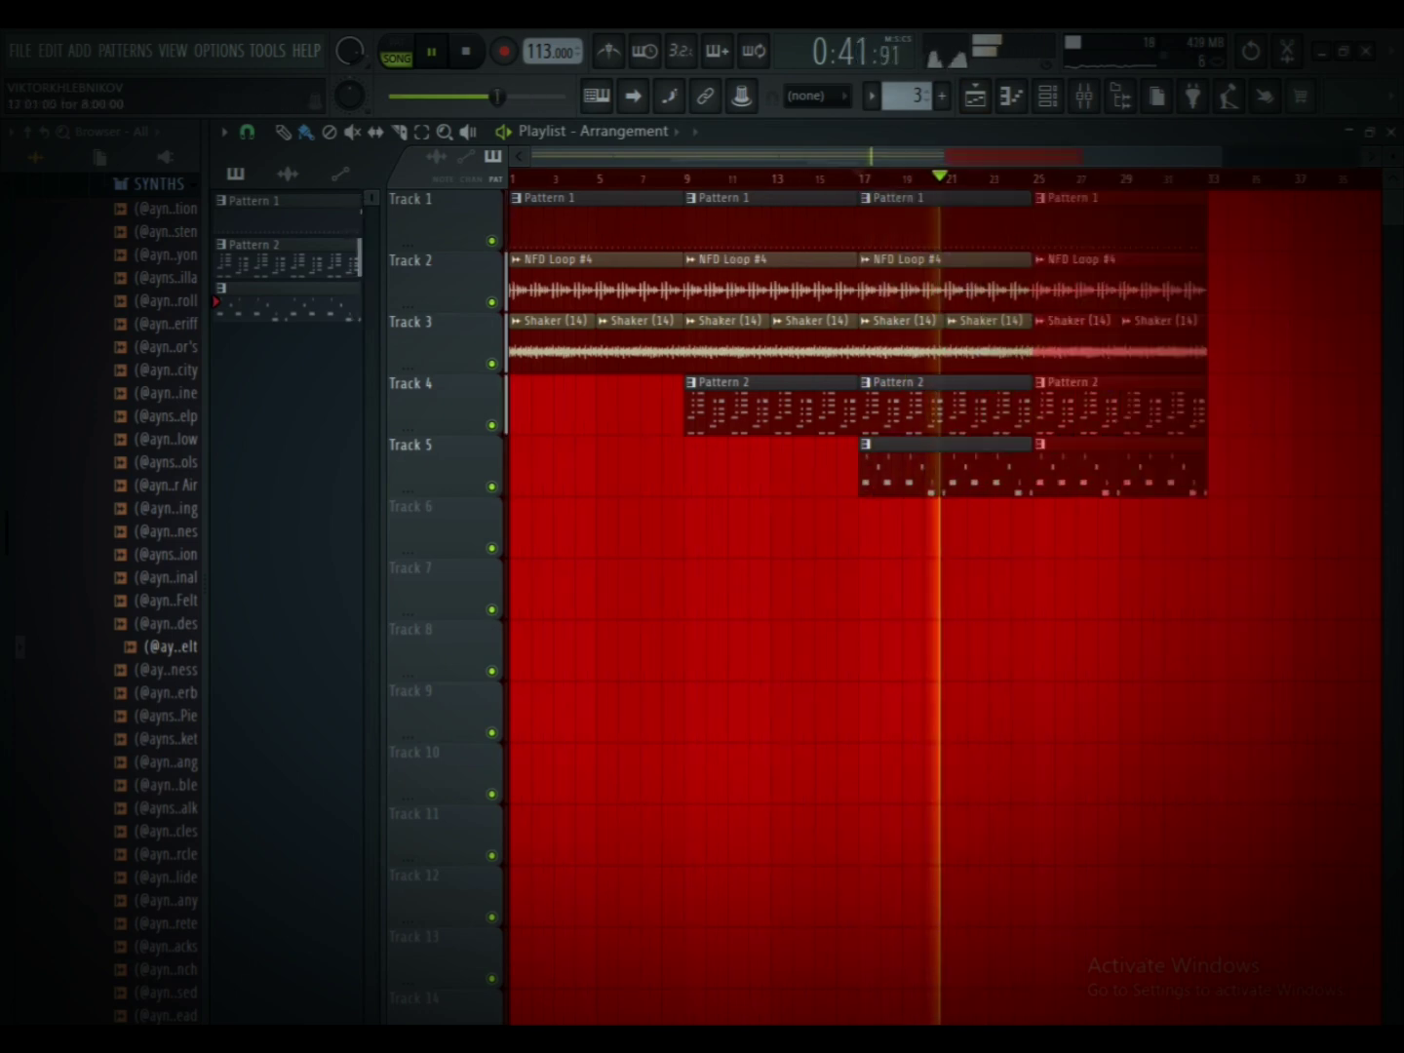
# Step: Create an empty Pattern 4 and place it on Track 6 across bars 25 to 32
pyautogui.scroll(-2, 1004, 468)
pyautogui.click(907, 95)
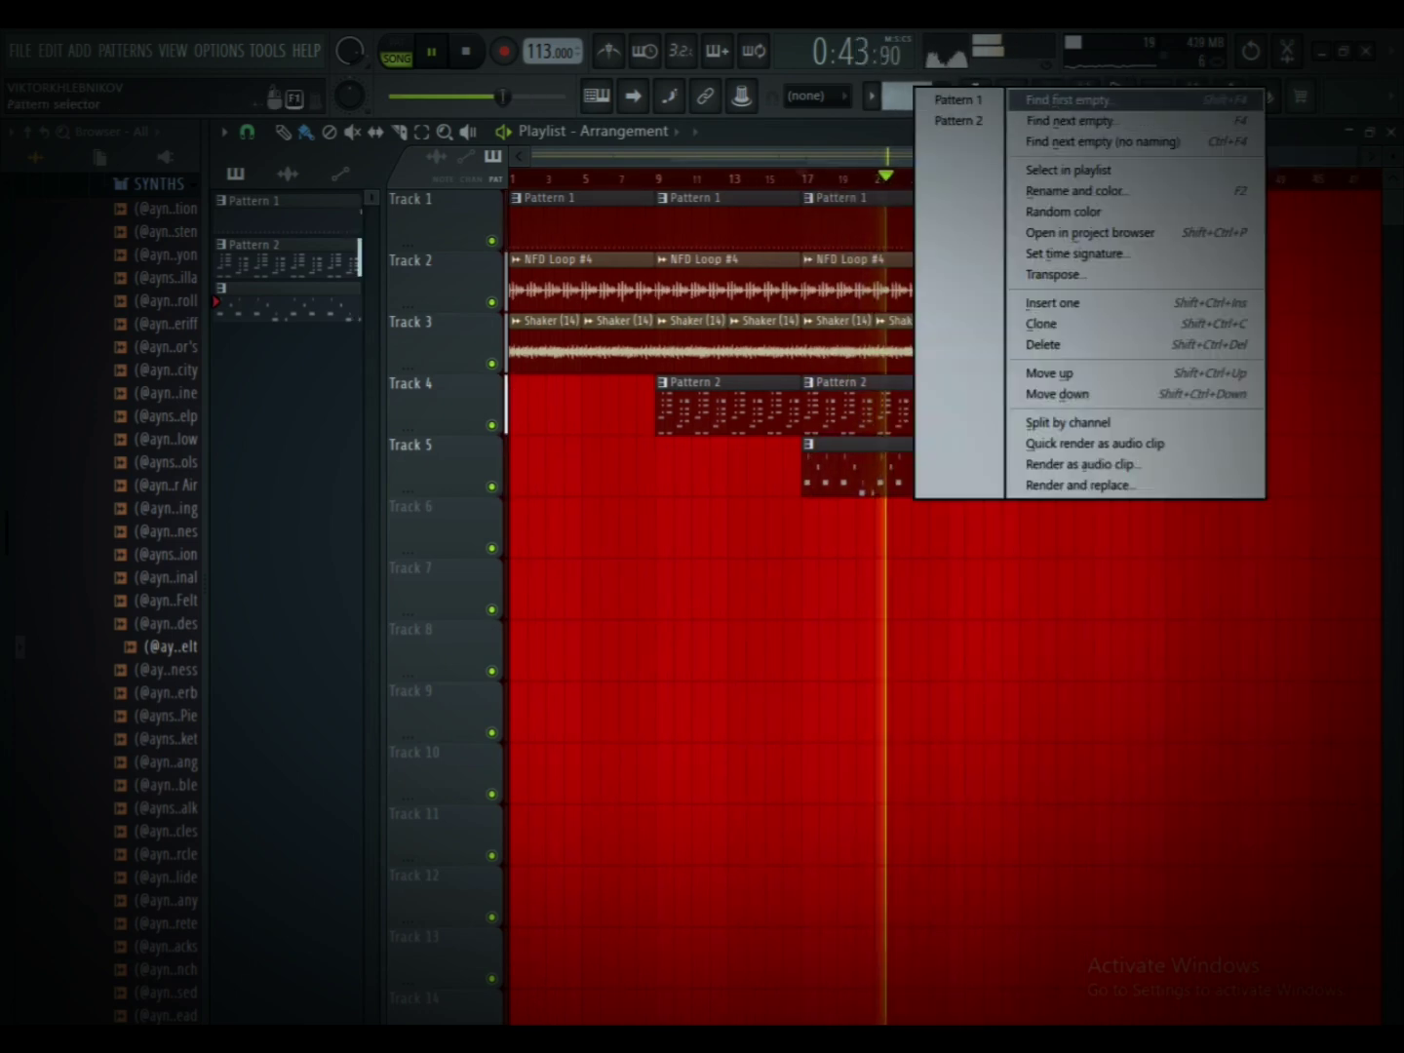
pyautogui.click(975, 123)
pyautogui.click(859, 99)
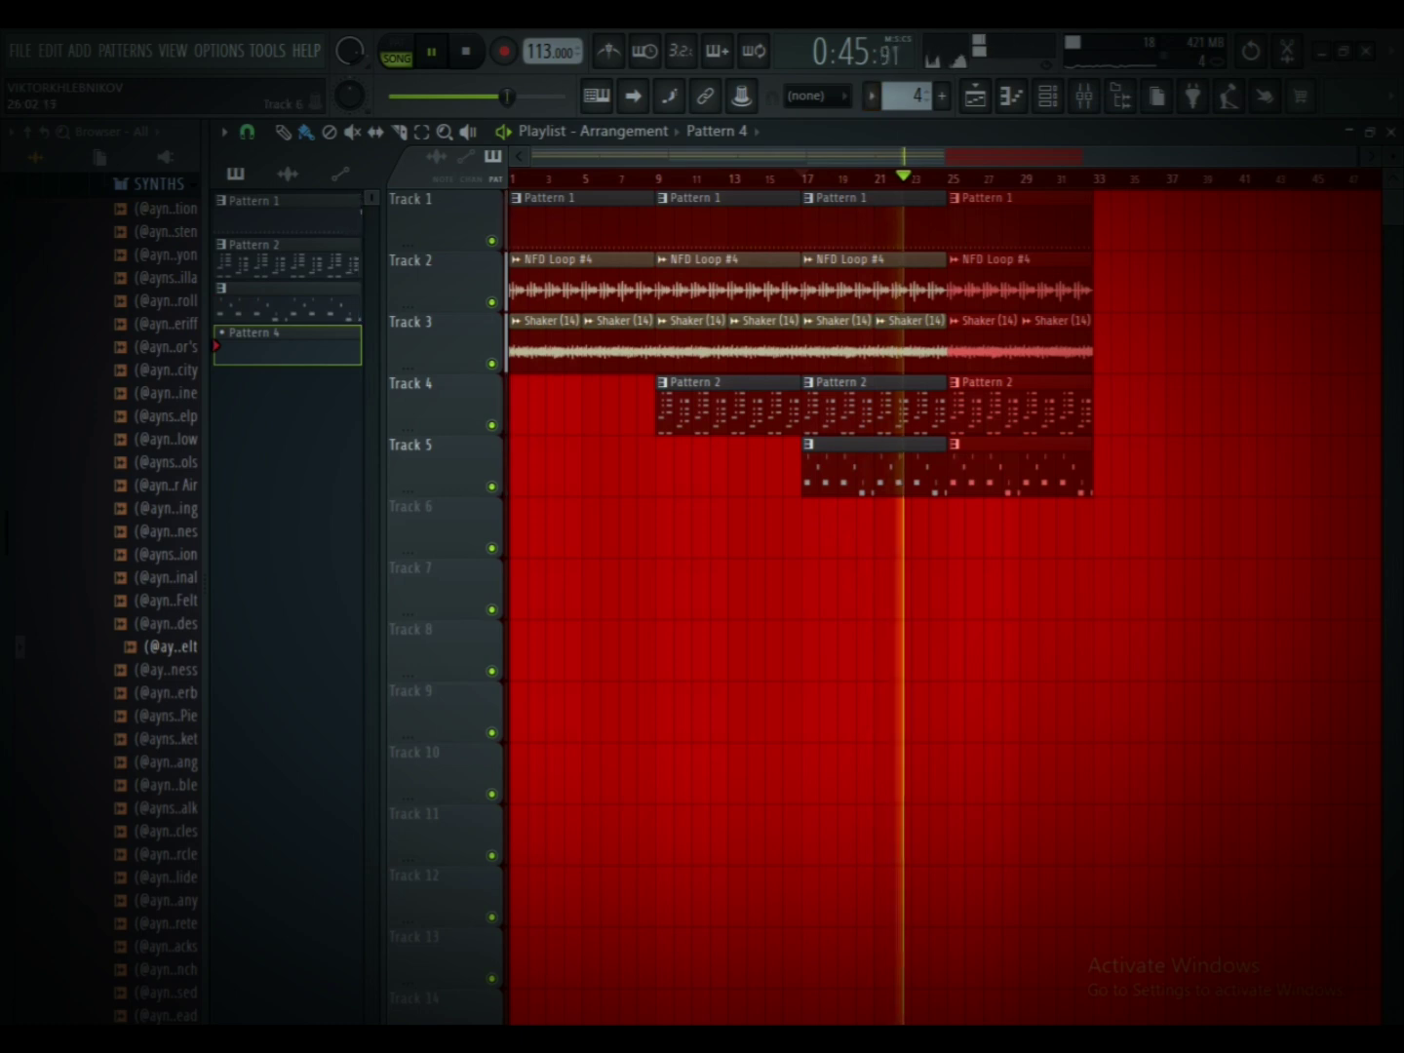
pyautogui.click(955, 526)
pyautogui.moveTo(966, 527); pyautogui.dragTo(1093, 526)
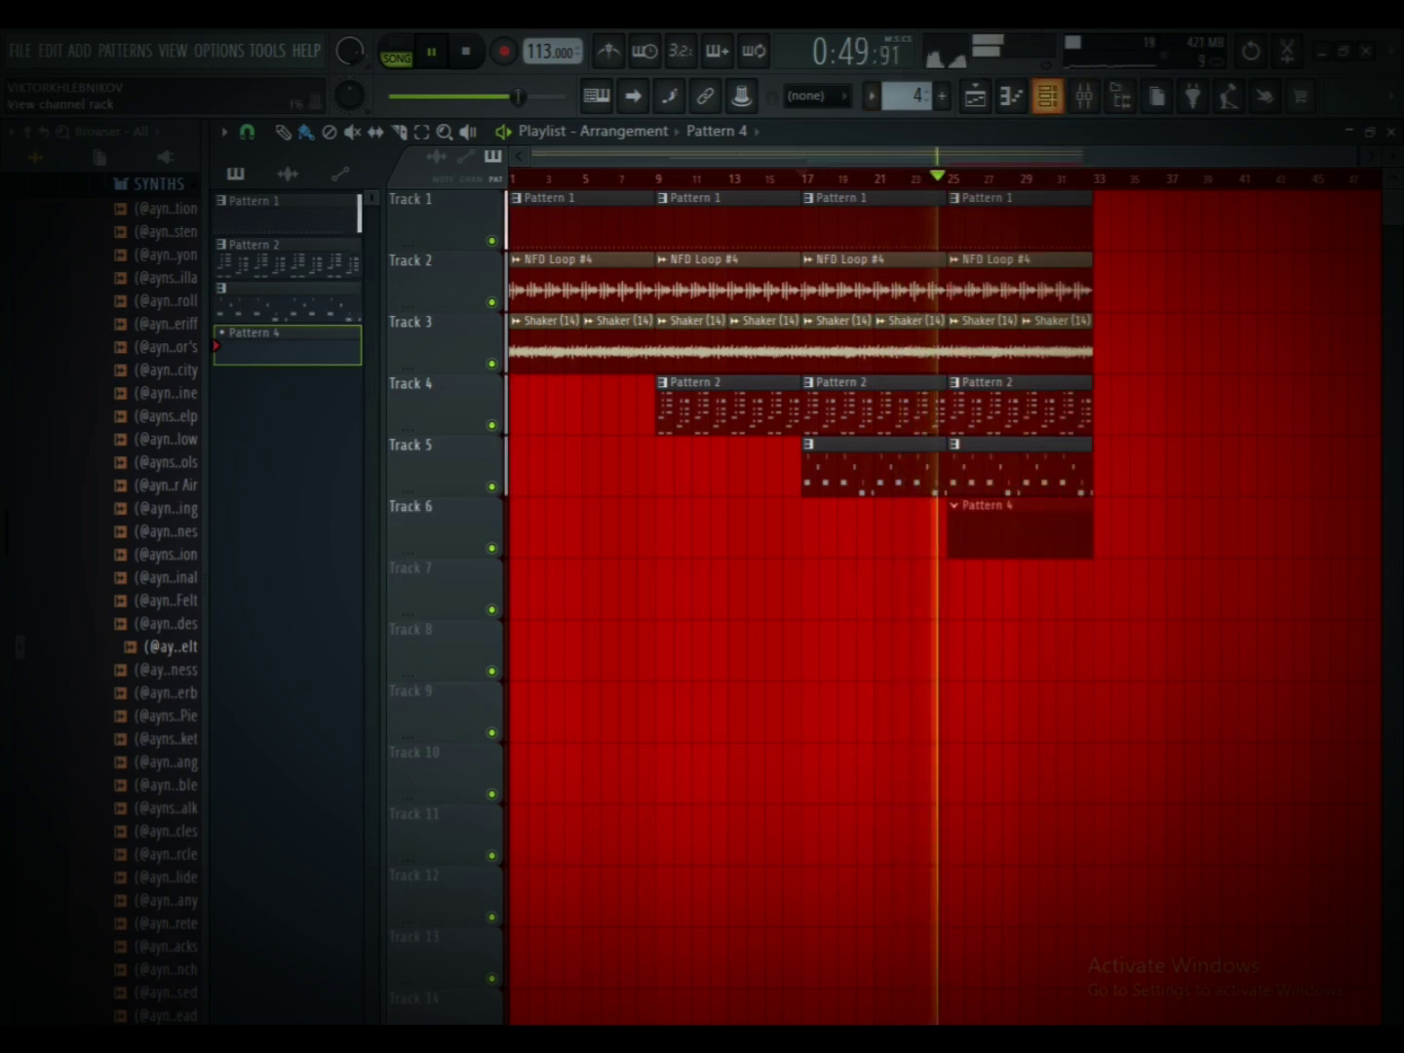
# Step: Find the Synth - Tones sample in the browser and load it as a new channel
pyautogui.click(1047, 96)
pyautogui.scroll(-8, 215, 496)
pyautogui.press('space')
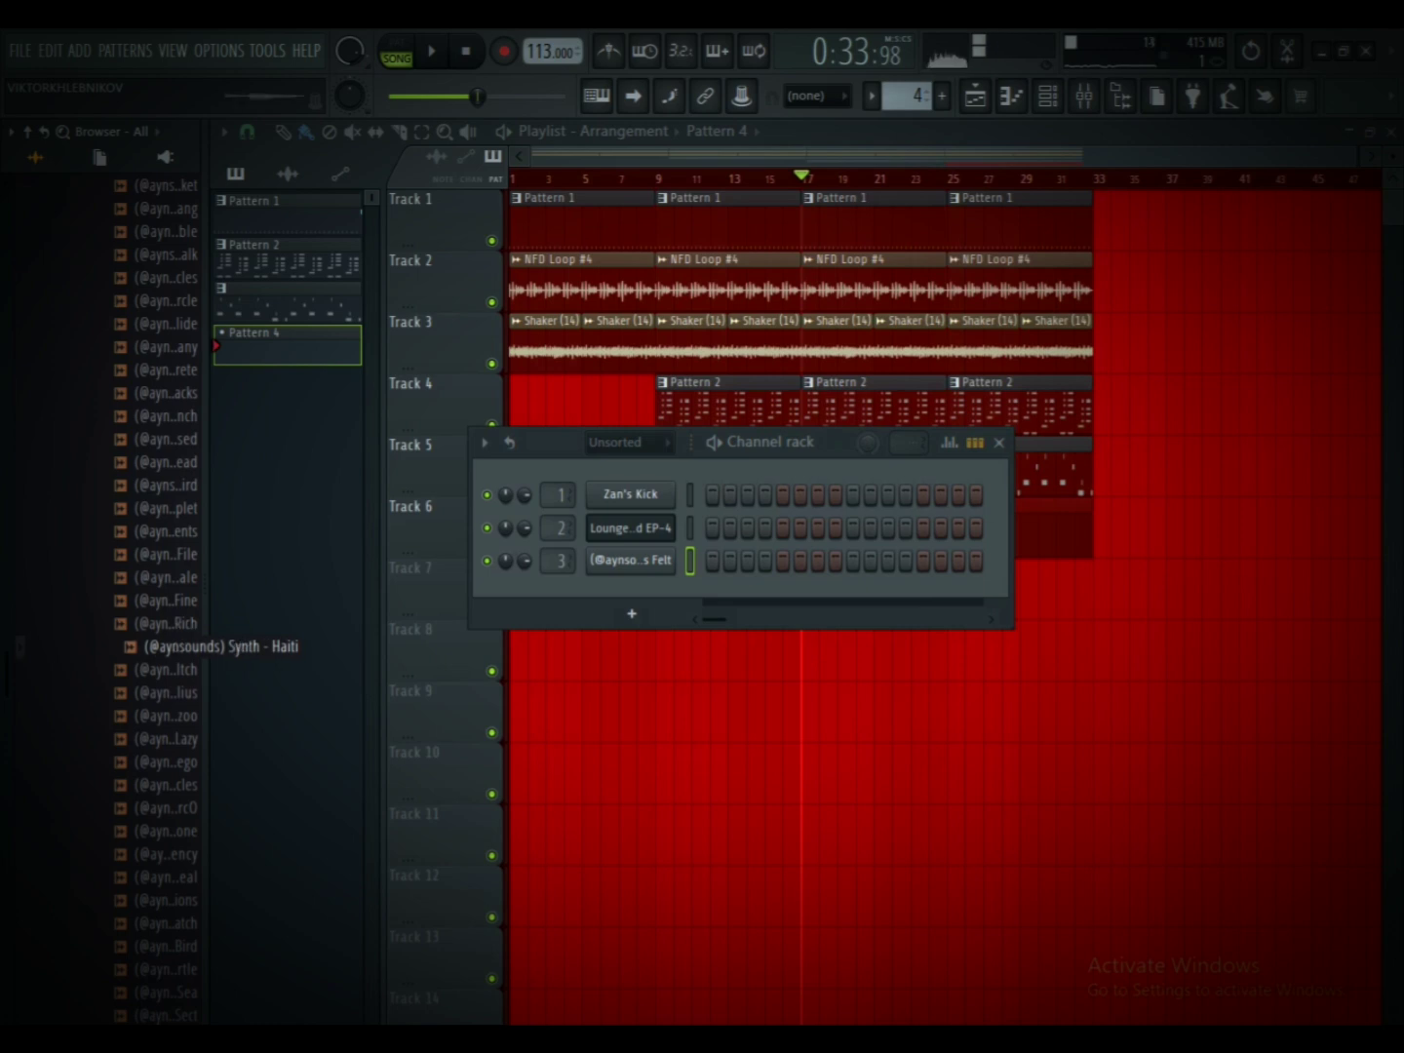
pyautogui.scroll(-8, 195, 807)
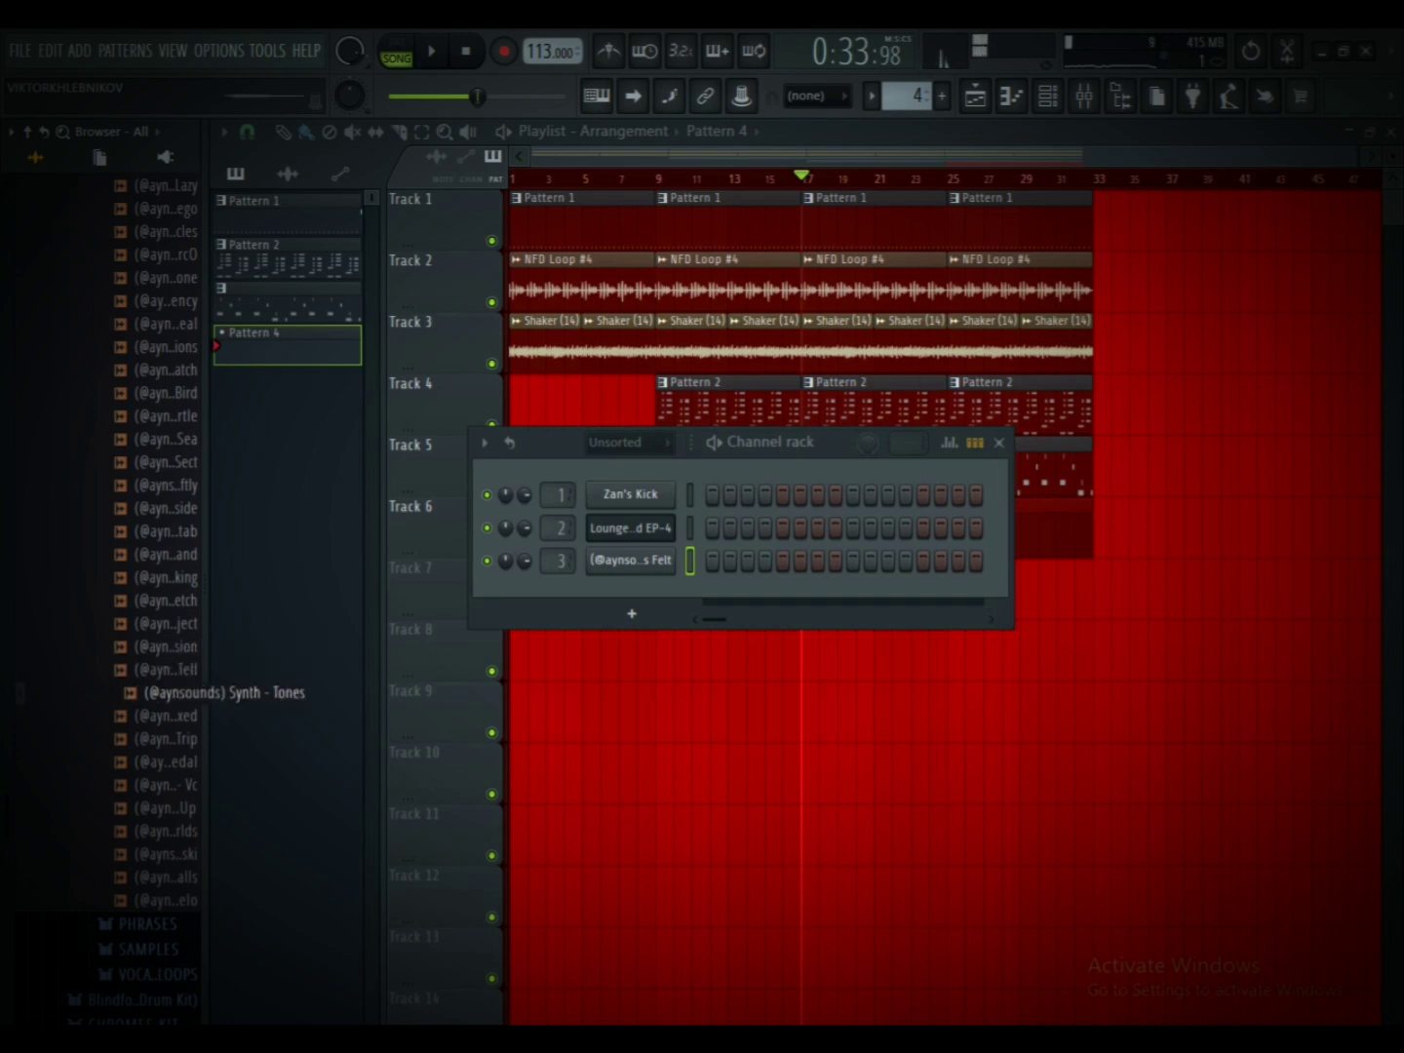
pyautogui.moveTo(214, 693); pyautogui.dragTo(540, 639)
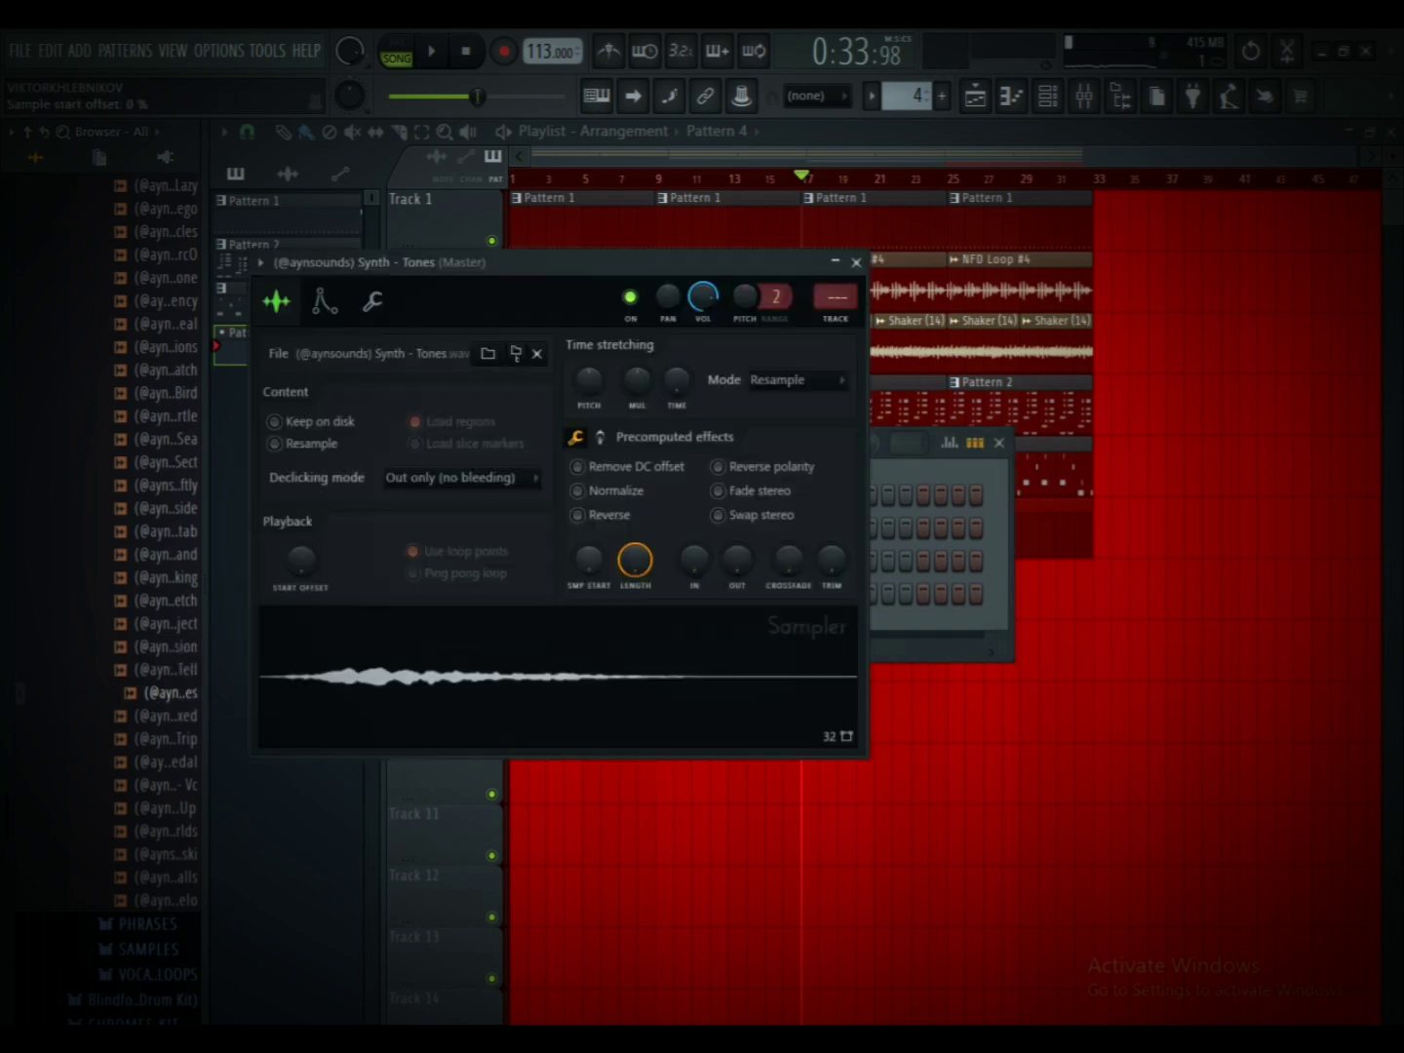
# Step: Check the envelope and miscellaneous settings of the Synth - Tones sampler and choose its time stretching mode
pyautogui.click(324, 302)
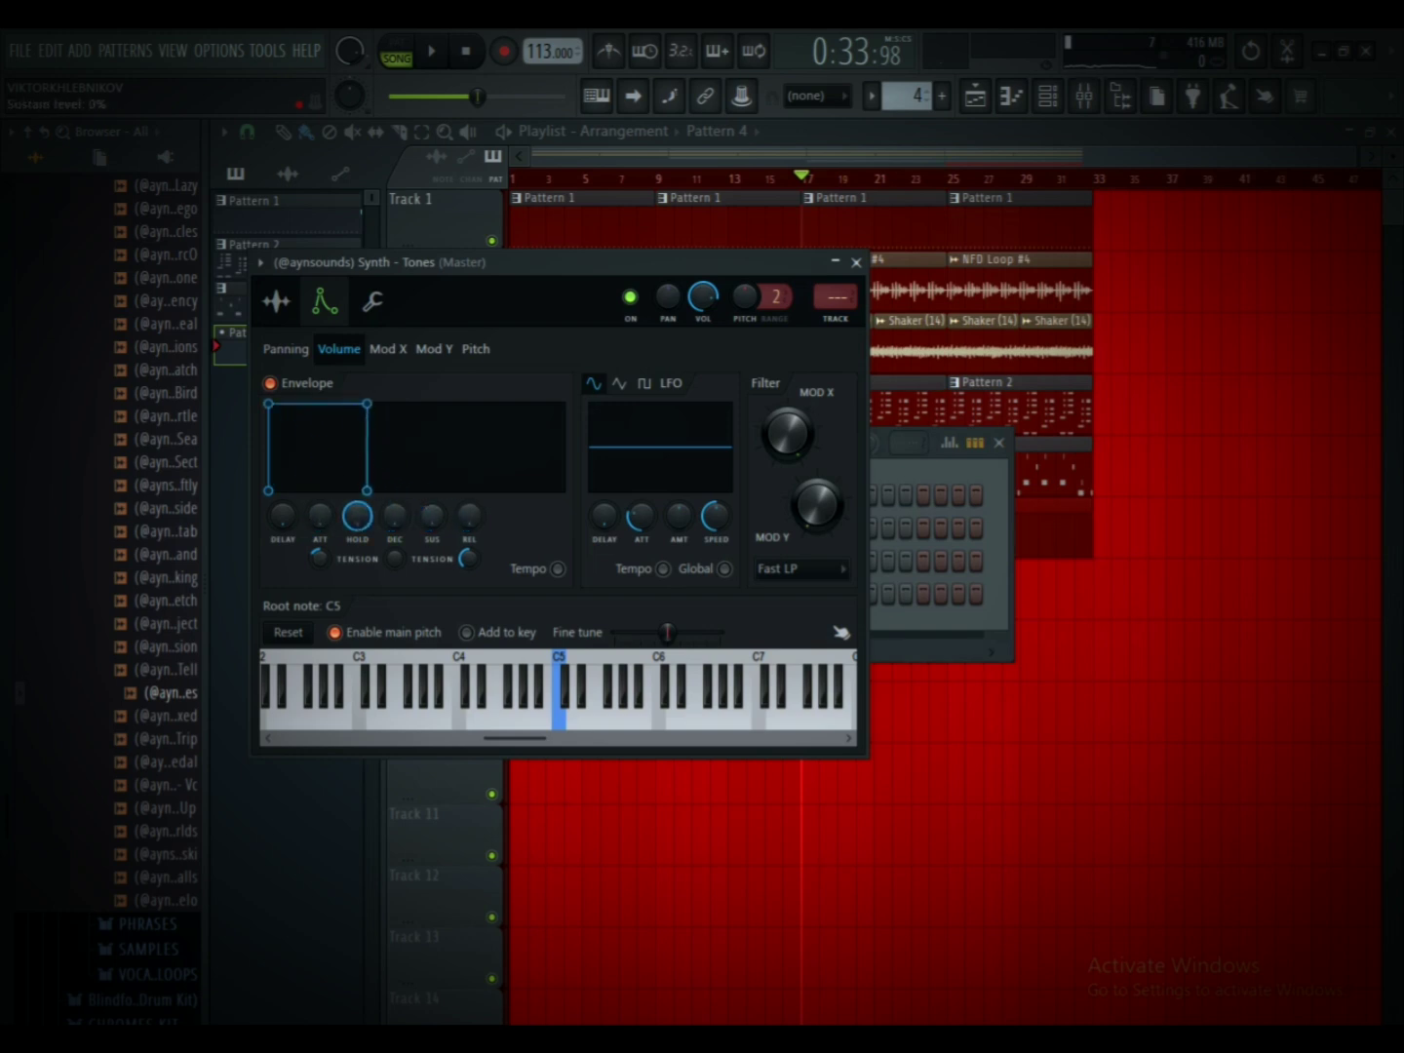
pyautogui.click(371, 301)
pyautogui.click(277, 302)
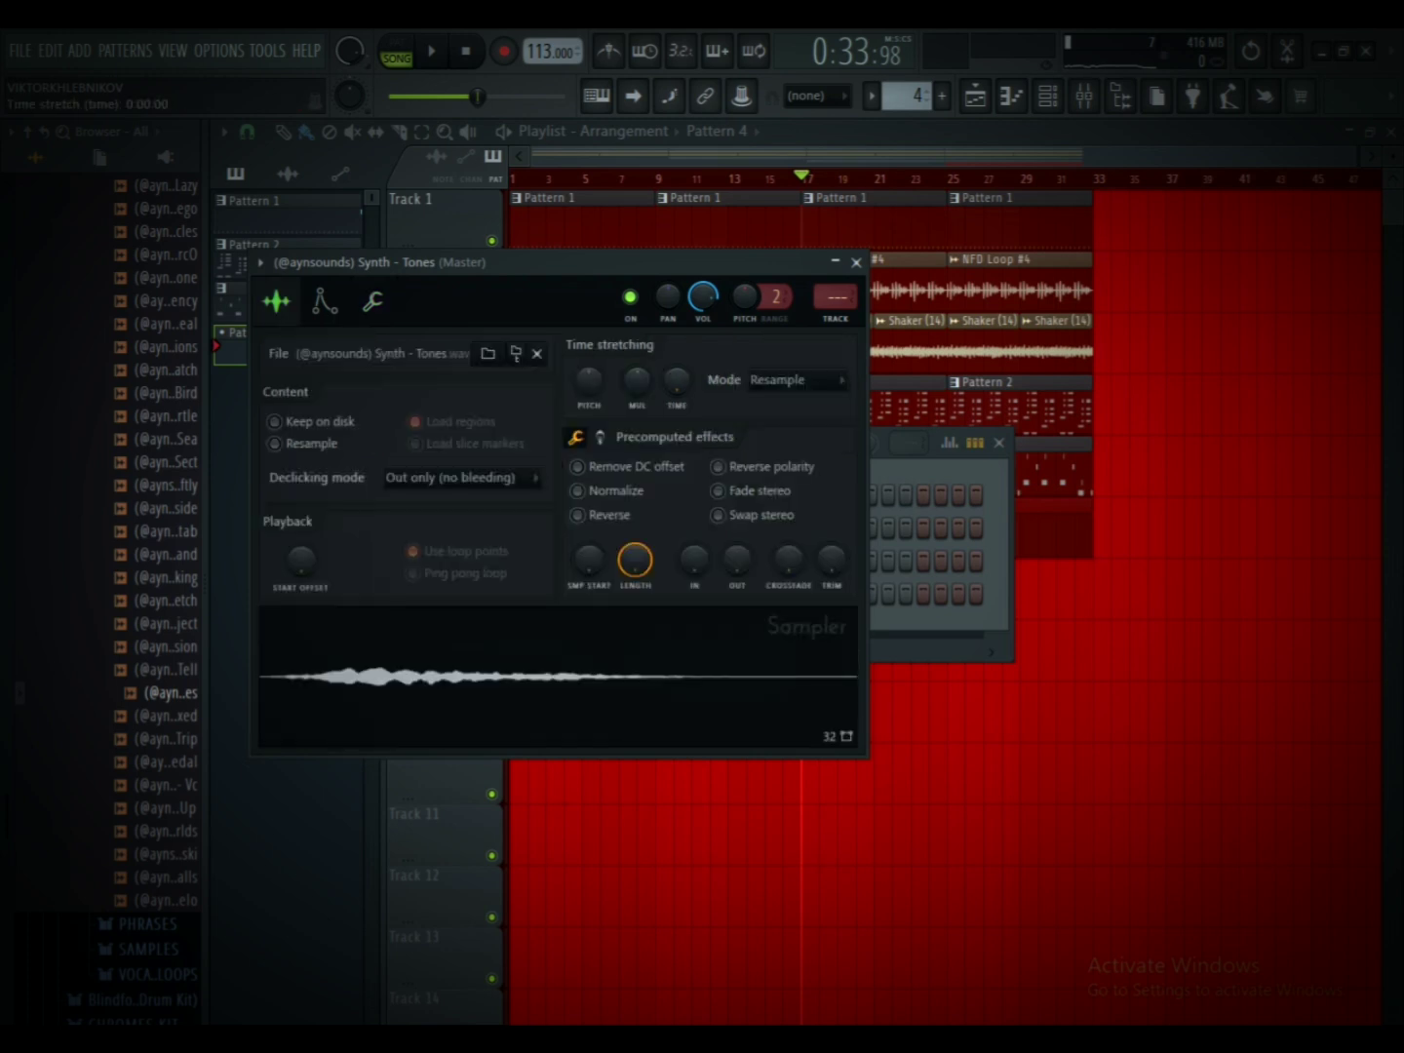
pyautogui.click(796, 381)
pyautogui.click(785, 443)
# Step: Copy the Lounge Lizard EP-4 channel's notes from Pattern 2
pyautogui.click(975, 399)
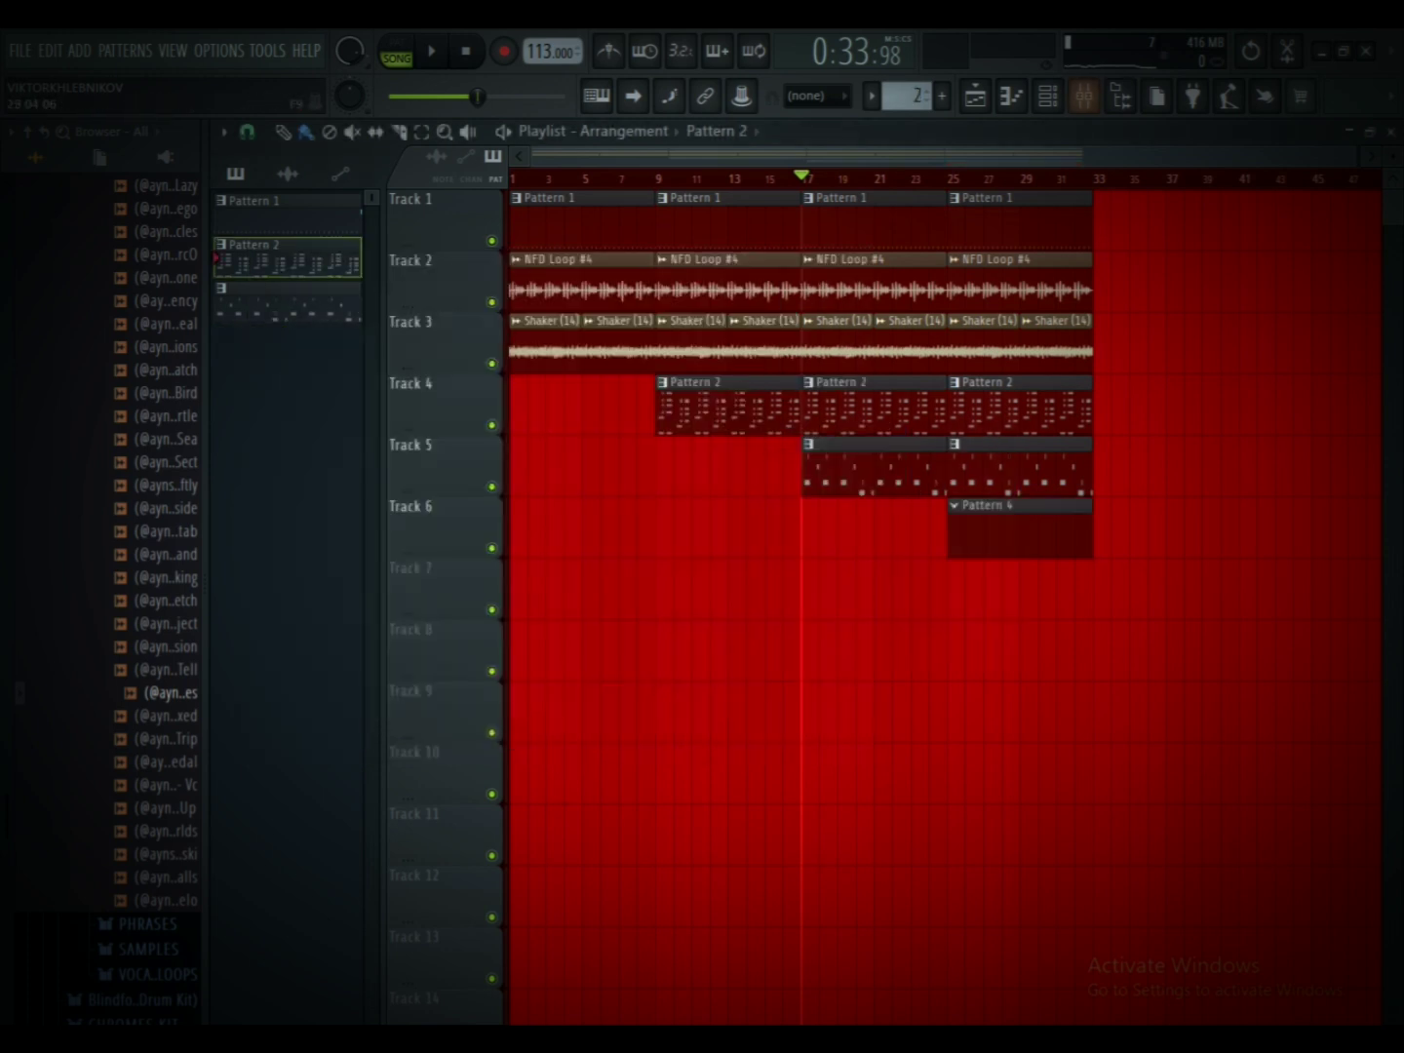
pyautogui.click(1048, 96)
pyautogui.rightClick(673, 523)
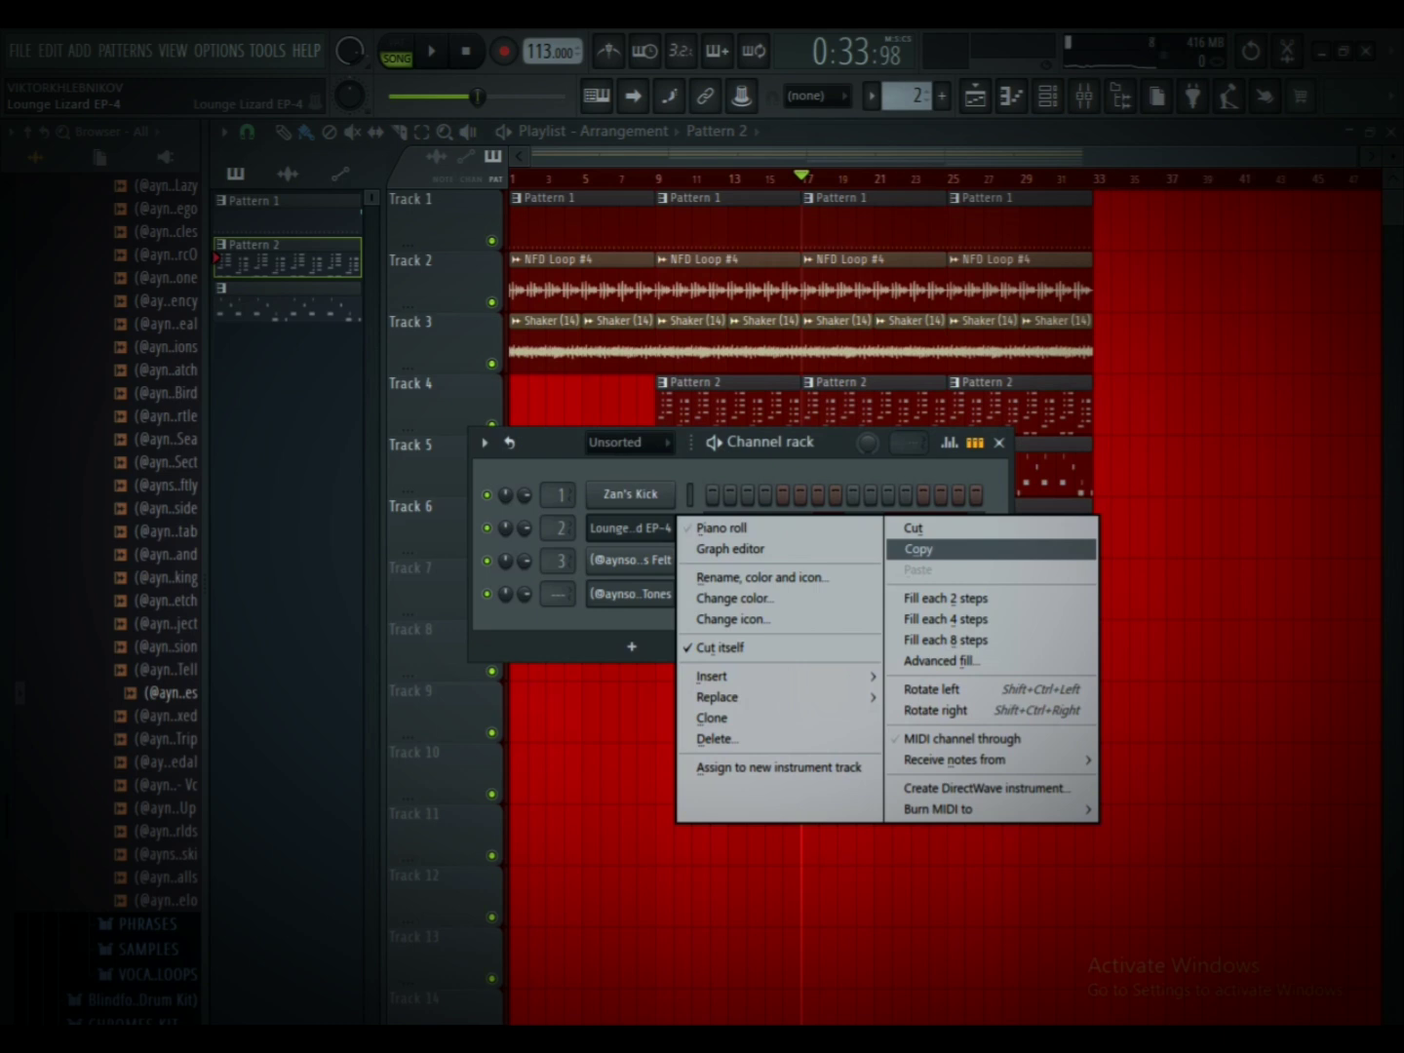
pyautogui.click(919, 549)
# Step: Paste the copied chord notes into the Synth - Tones channel of Pattern 4 and play the song
pyautogui.click(1149, 405)
pyautogui.rightClick(1151, 405)
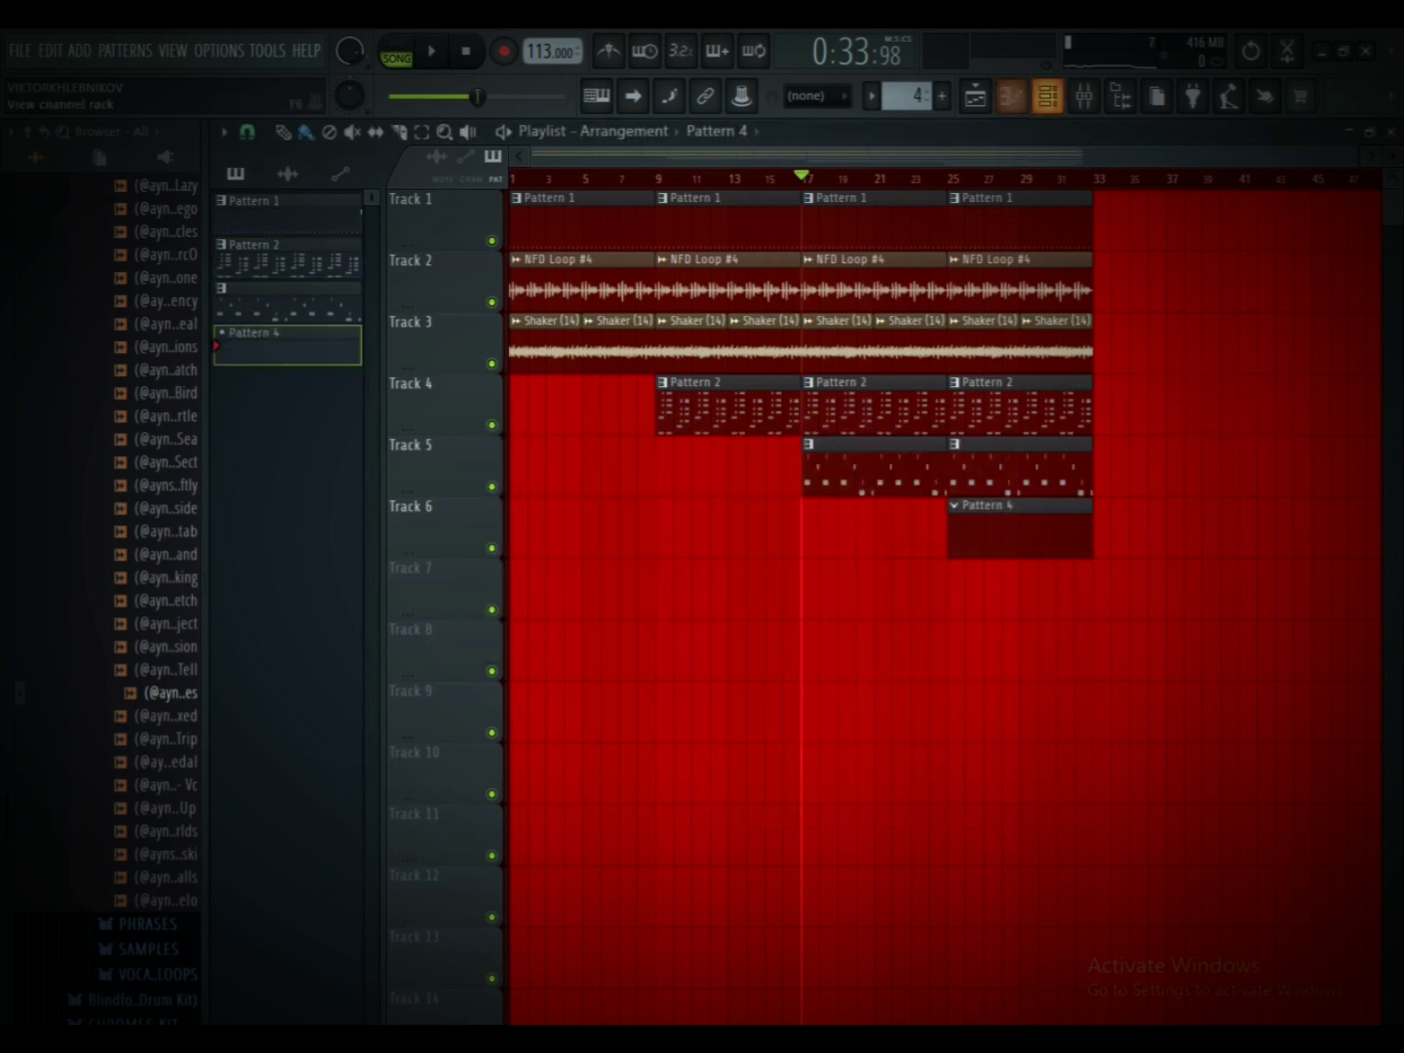
pyautogui.click(1048, 95)
pyautogui.rightClick(672, 591)
pyautogui.click(934, 661)
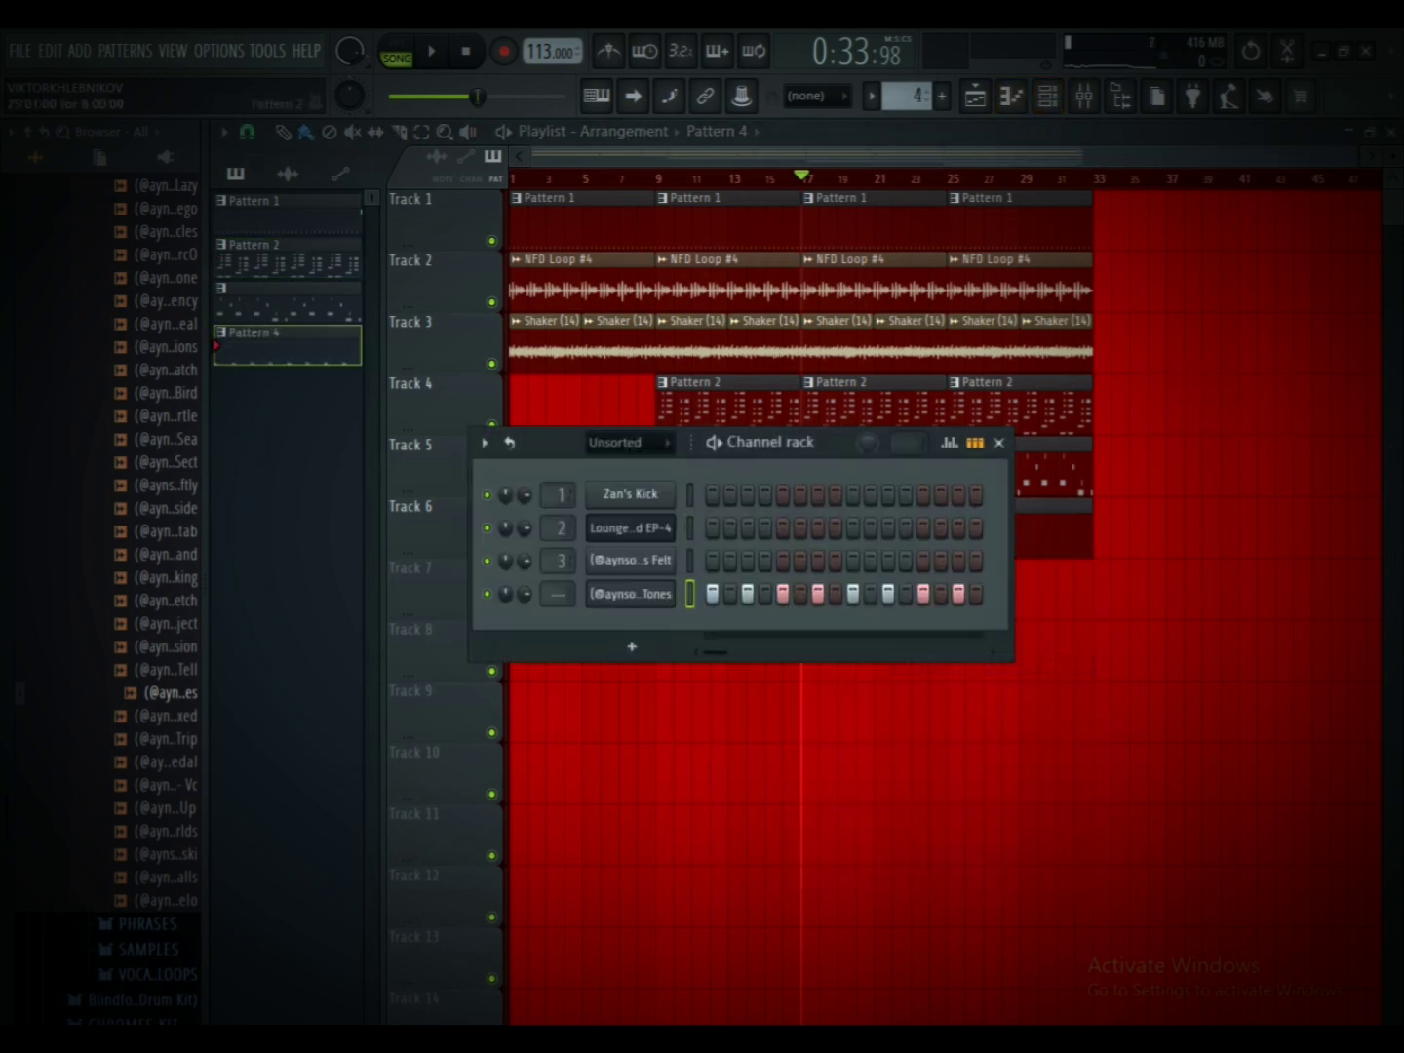
pyautogui.rightClick(632, 561)
pyautogui.rightClick(631, 594)
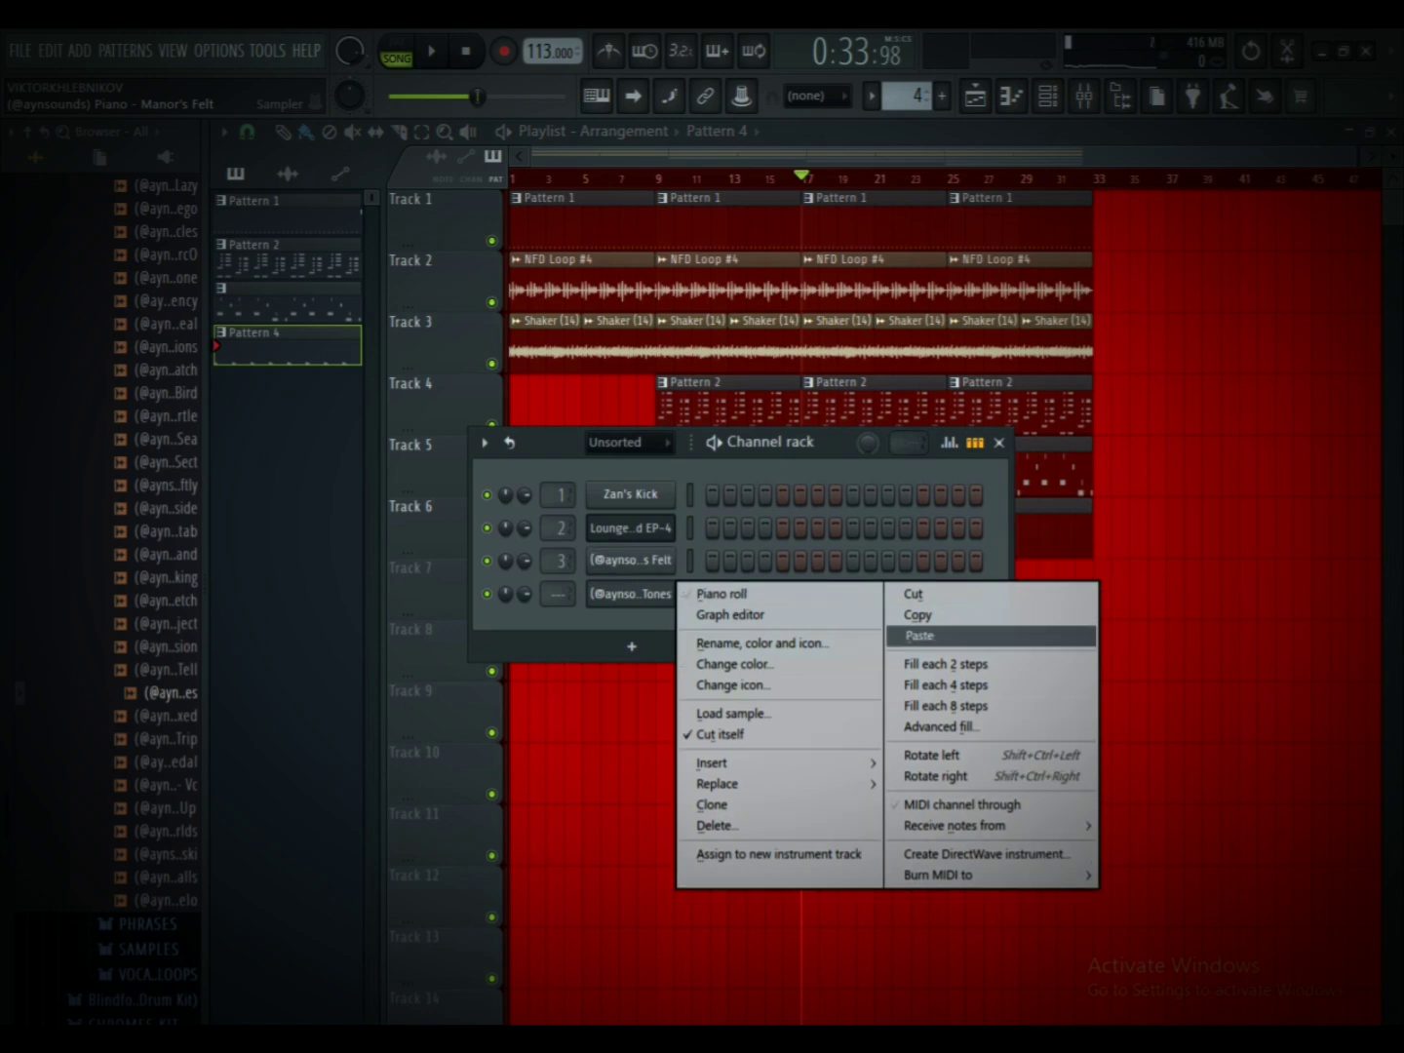
pyautogui.click(920, 636)
pyautogui.press('space')
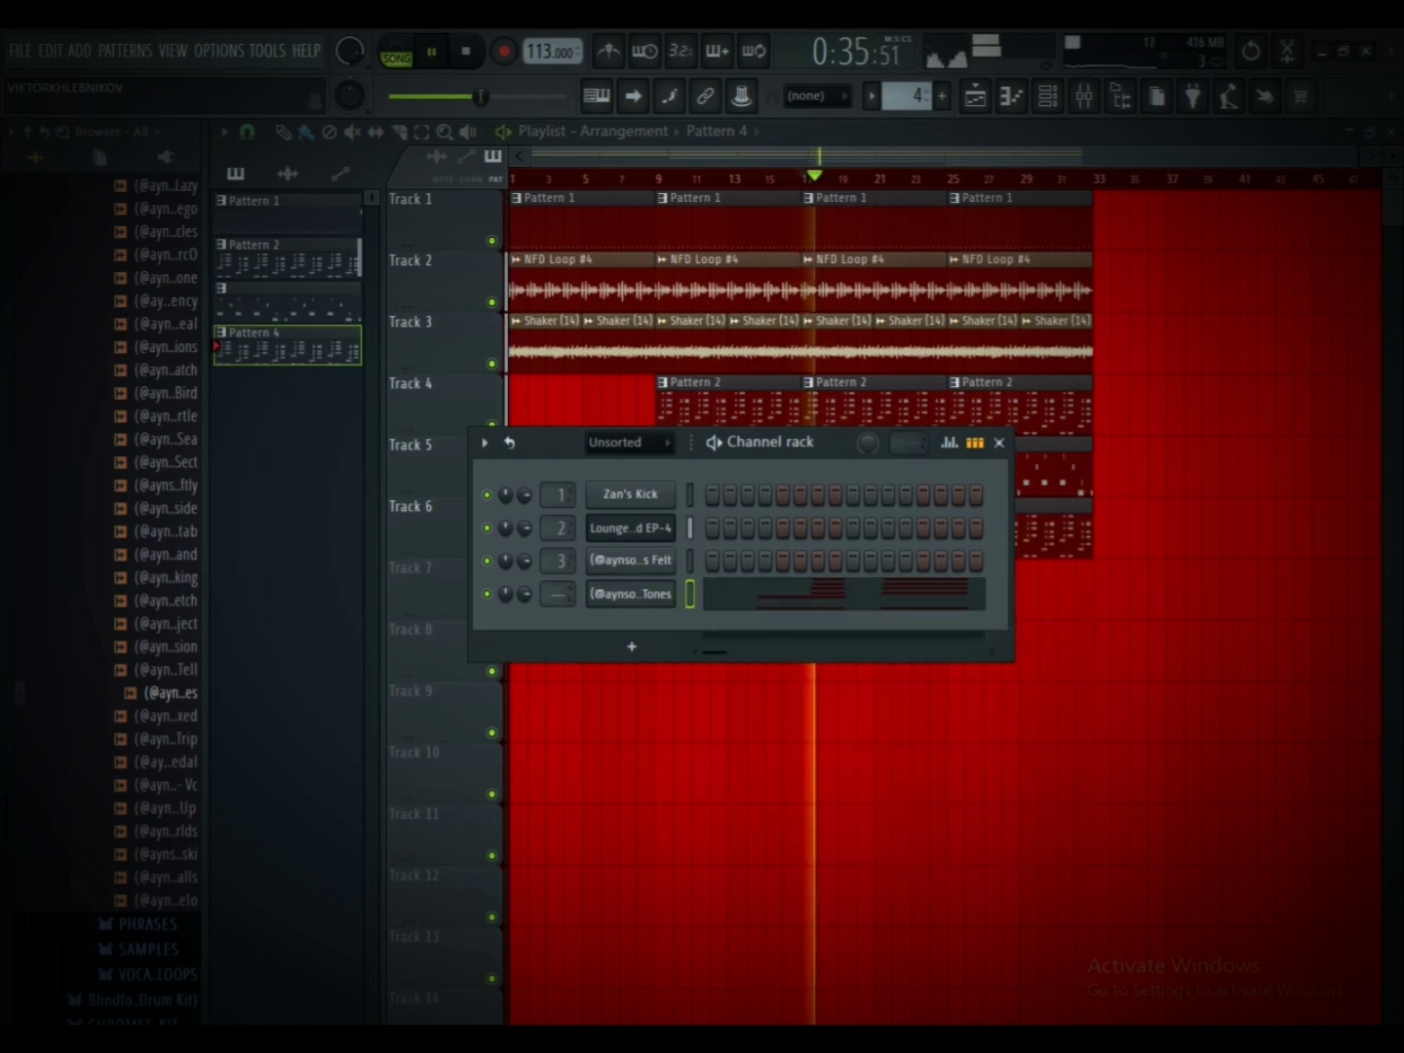
# Step: Route the Synth - Tones channel to mixer track 4 and add Fruity Reeverb 2 to its first effect slot
pyautogui.hotkey('ctrl', 'l')
pyautogui.click(449, 479)
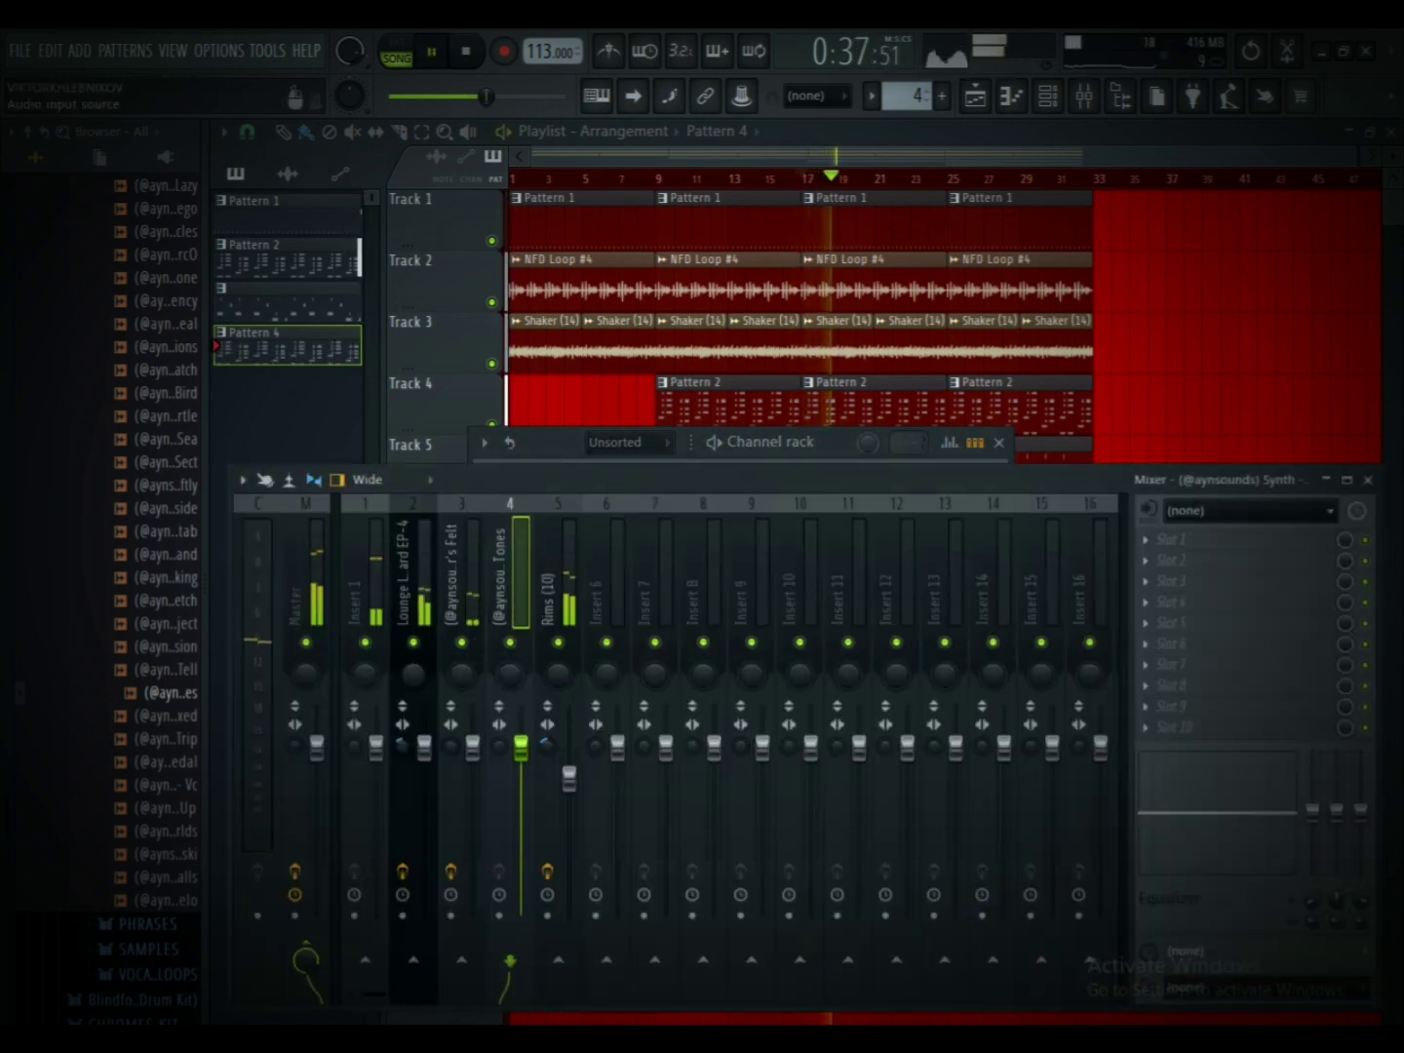
pyautogui.click(1170, 539)
pyautogui.click(858, 139)
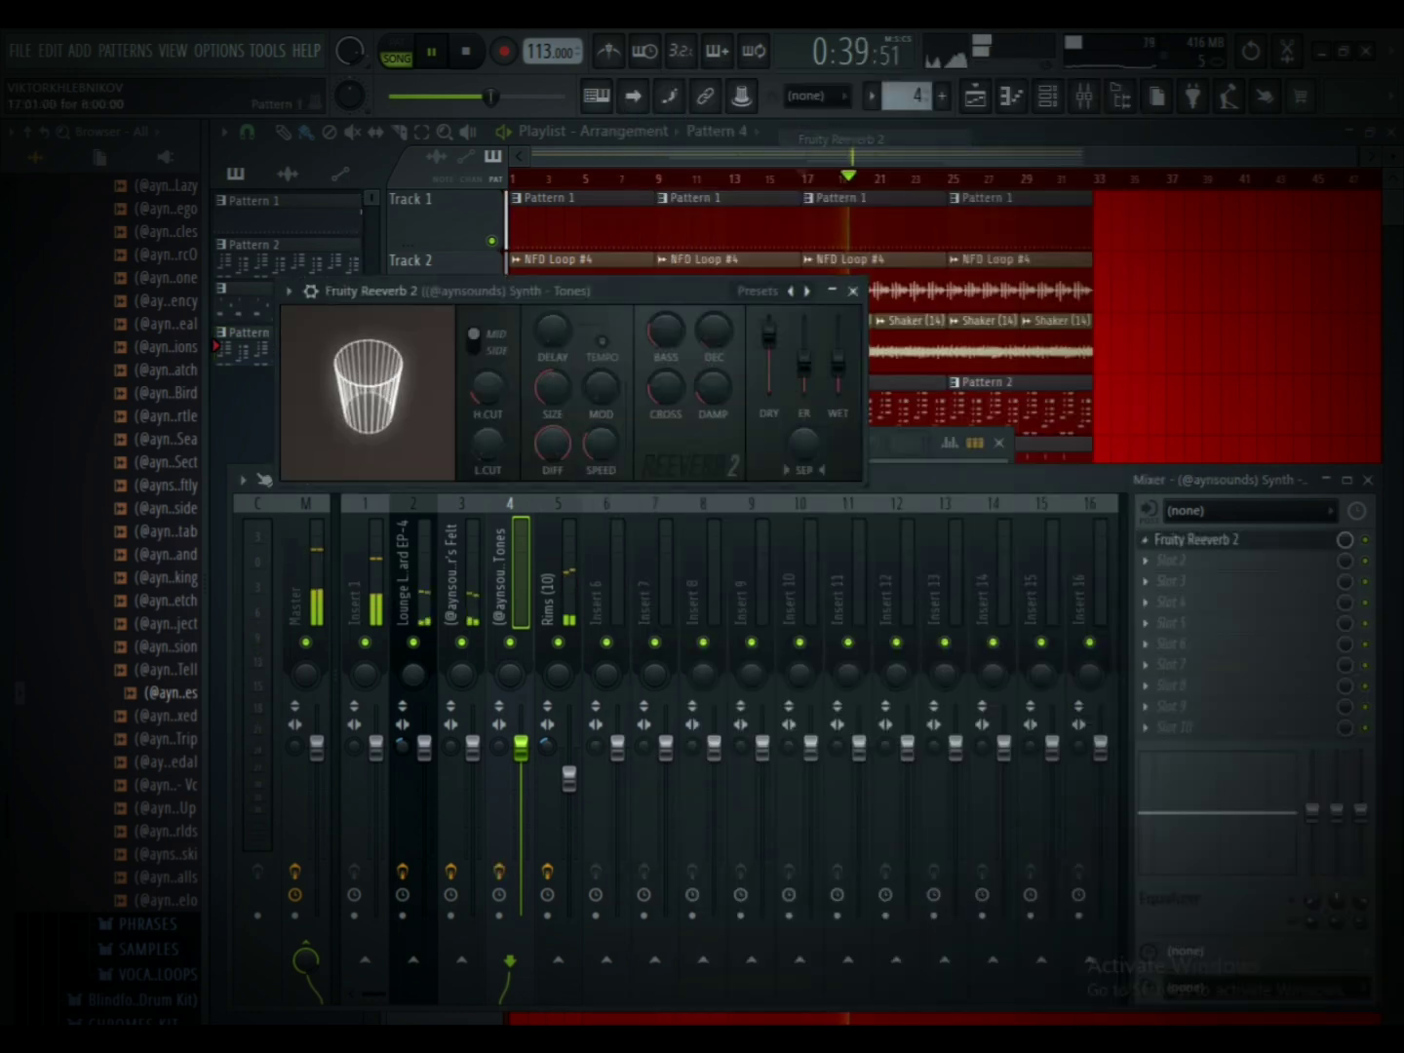
pyautogui.click(853, 290)
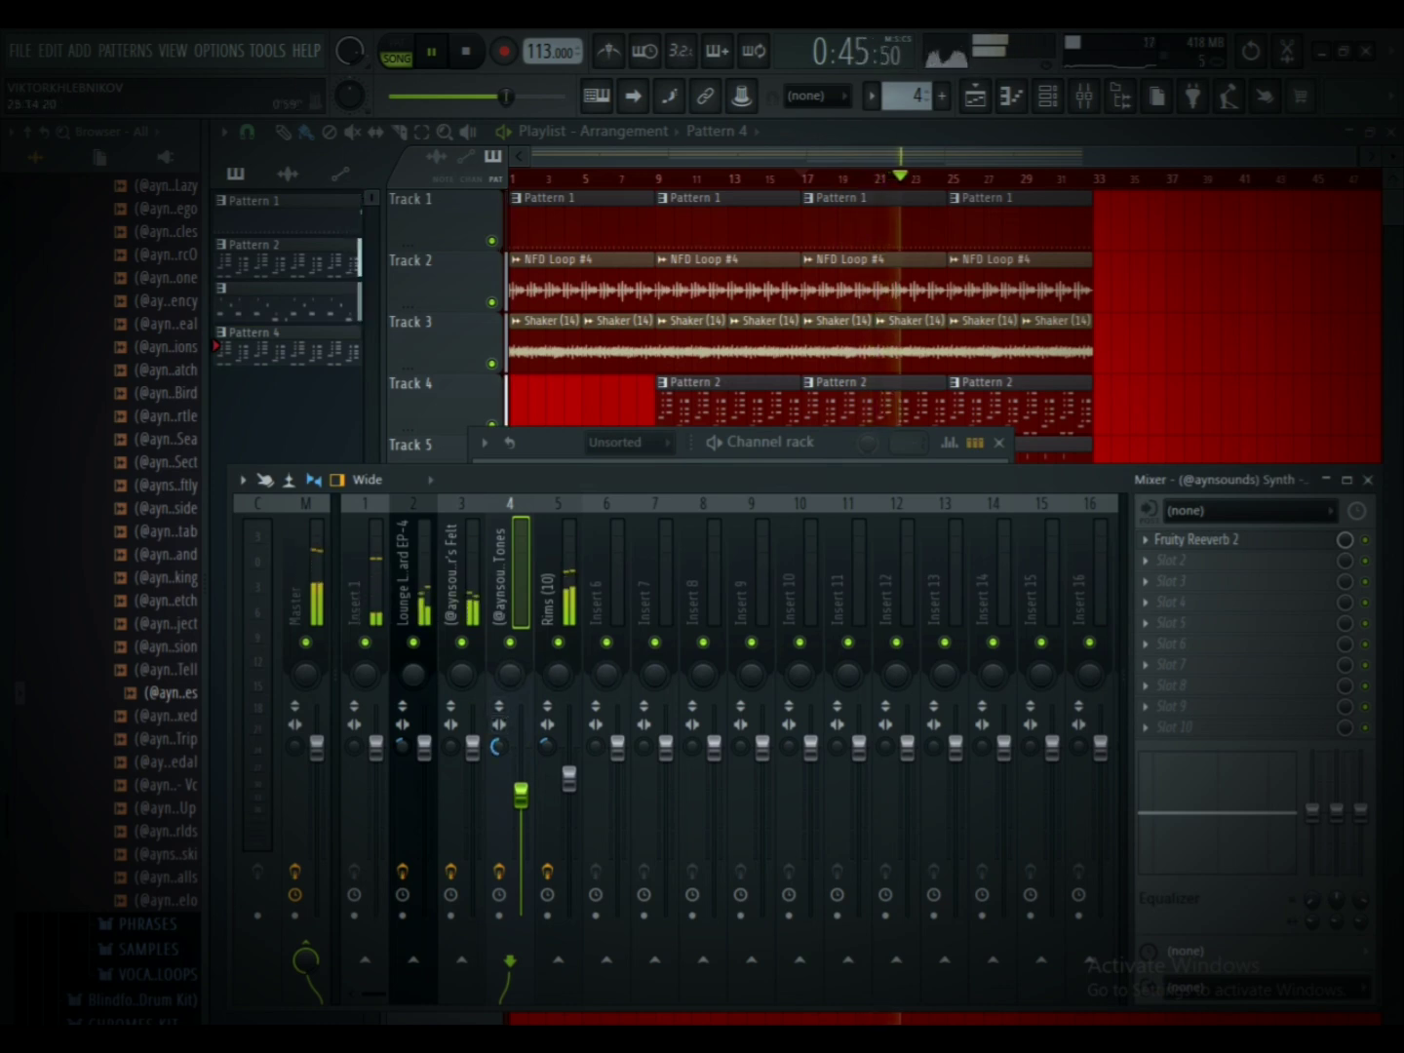
# Step: Review the Synth - Tones notes in the piano roll and the Fruity Reeverb 2 settings on its mixer track
pyautogui.click(1011, 96)
pyautogui.moveTo(555, 157); pyautogui.dragTo(406, 156)
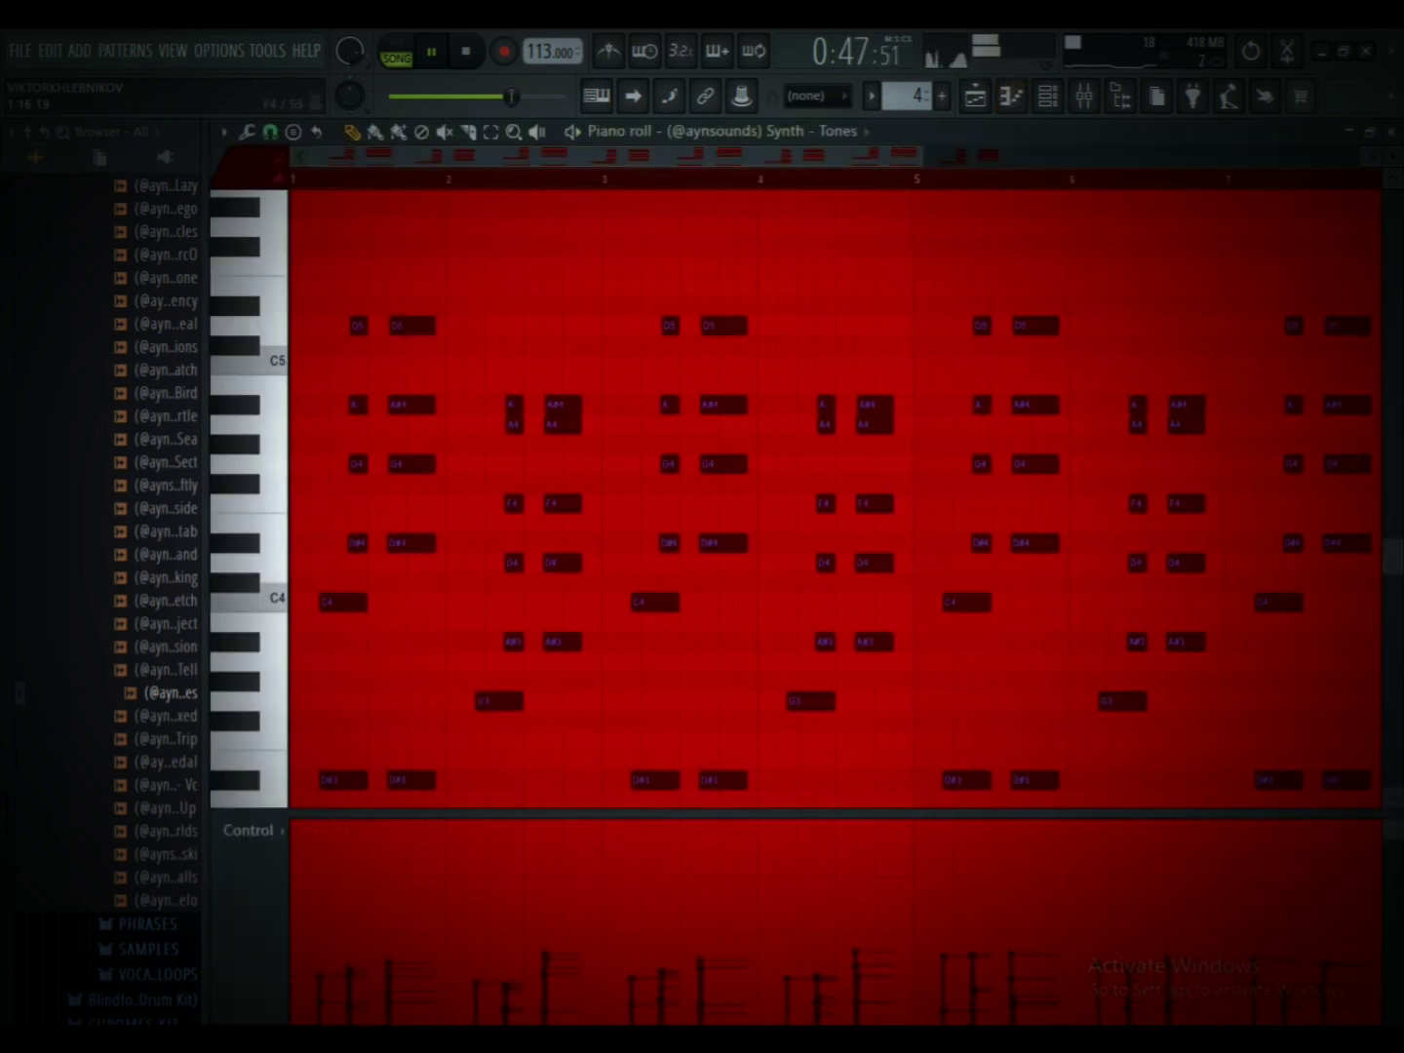
pyautogui.scroll(-4, 443, 504)
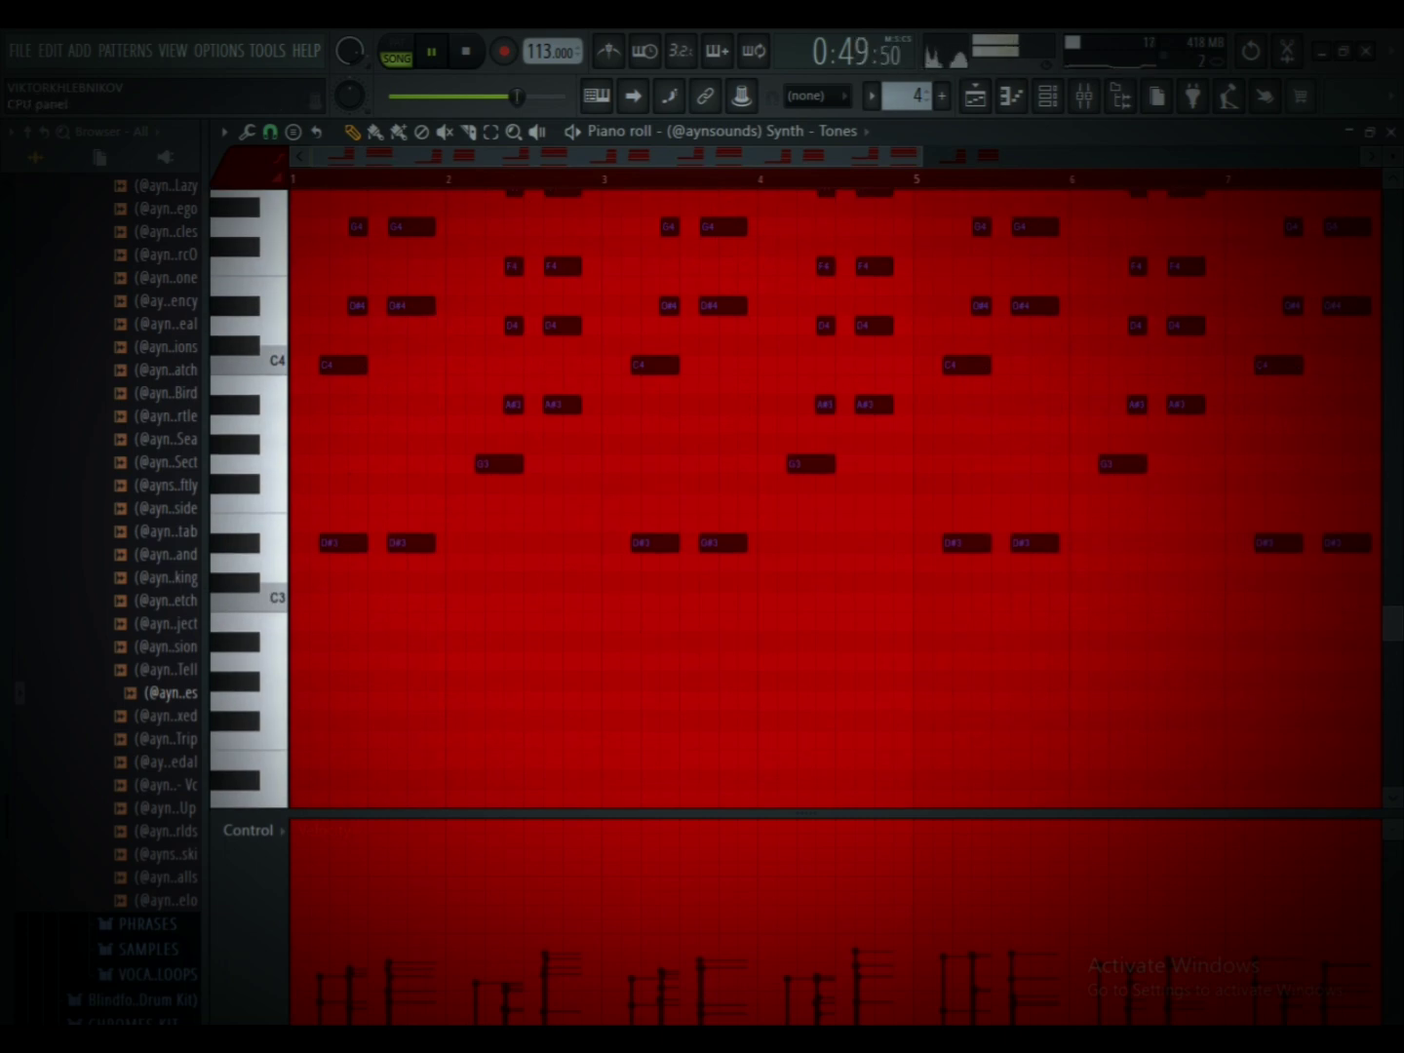
pyautogui.press('F6')
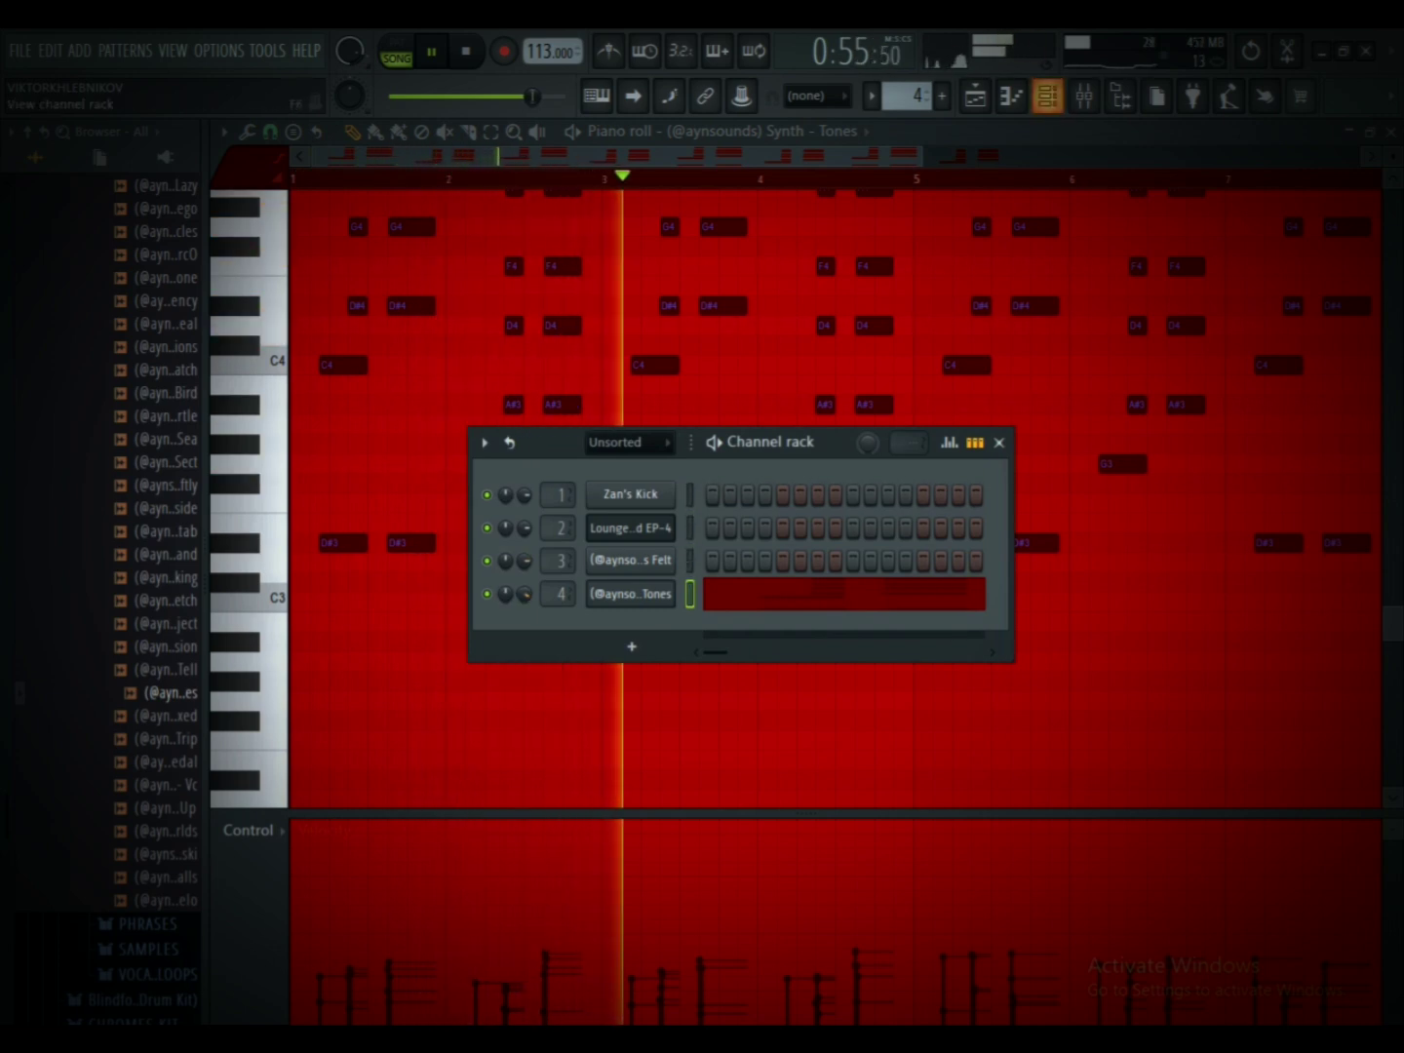
pyautogui.click(1083, 95)
pyautogui.click(1145, 539)
pyautogui.click(1197, 539)
pyautogui.click(1198, 539)
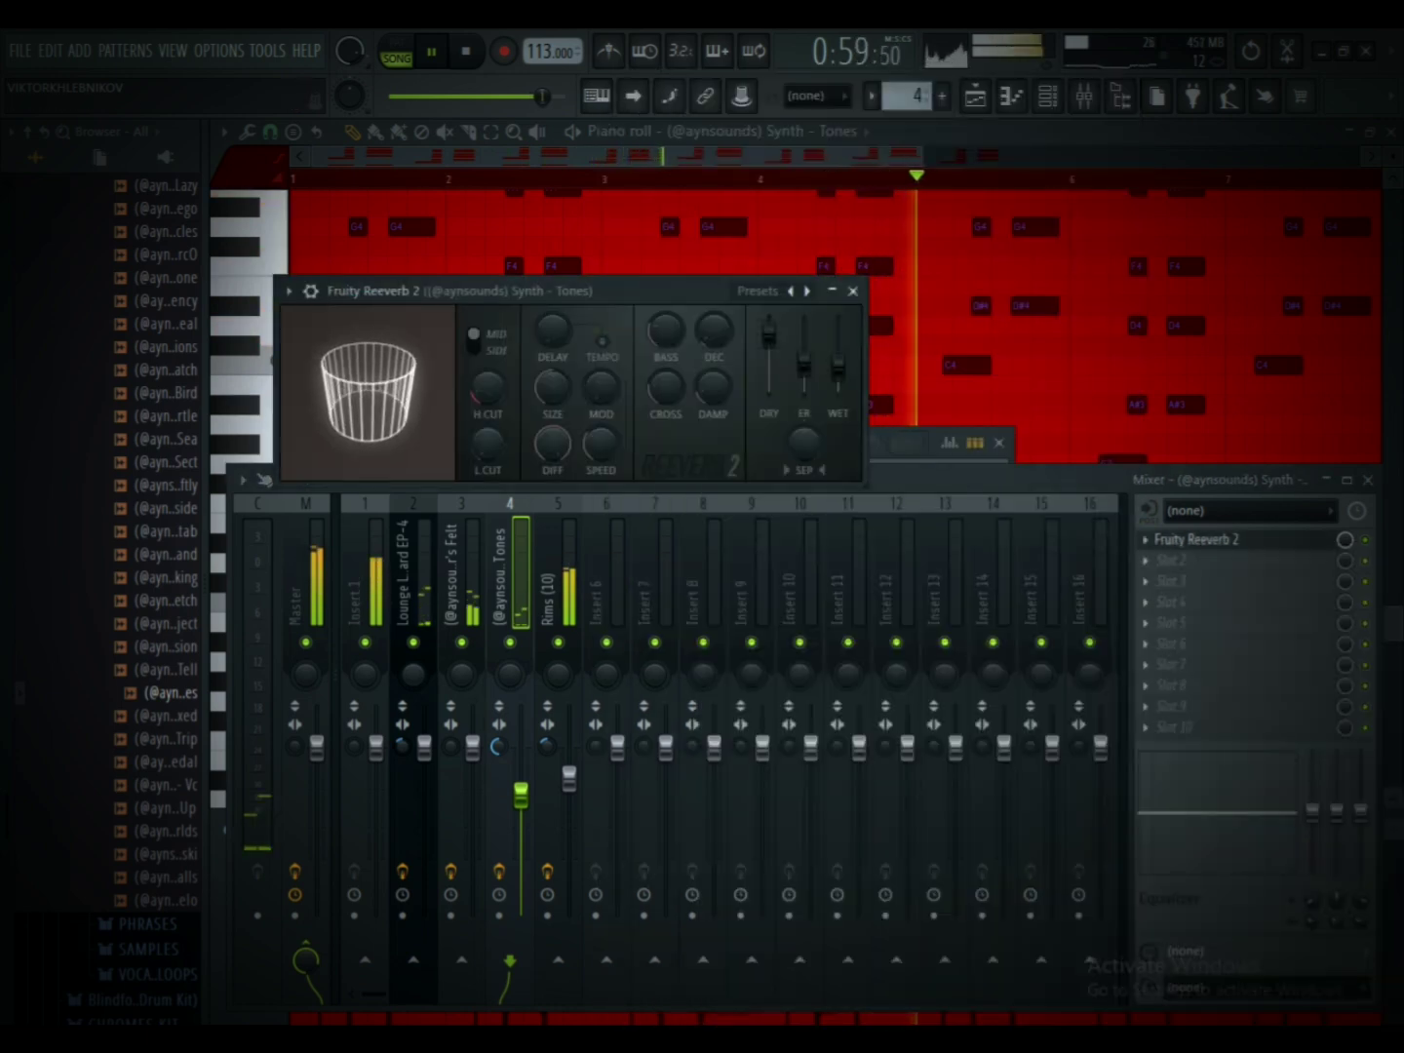
pyautogui.click(853, 290)
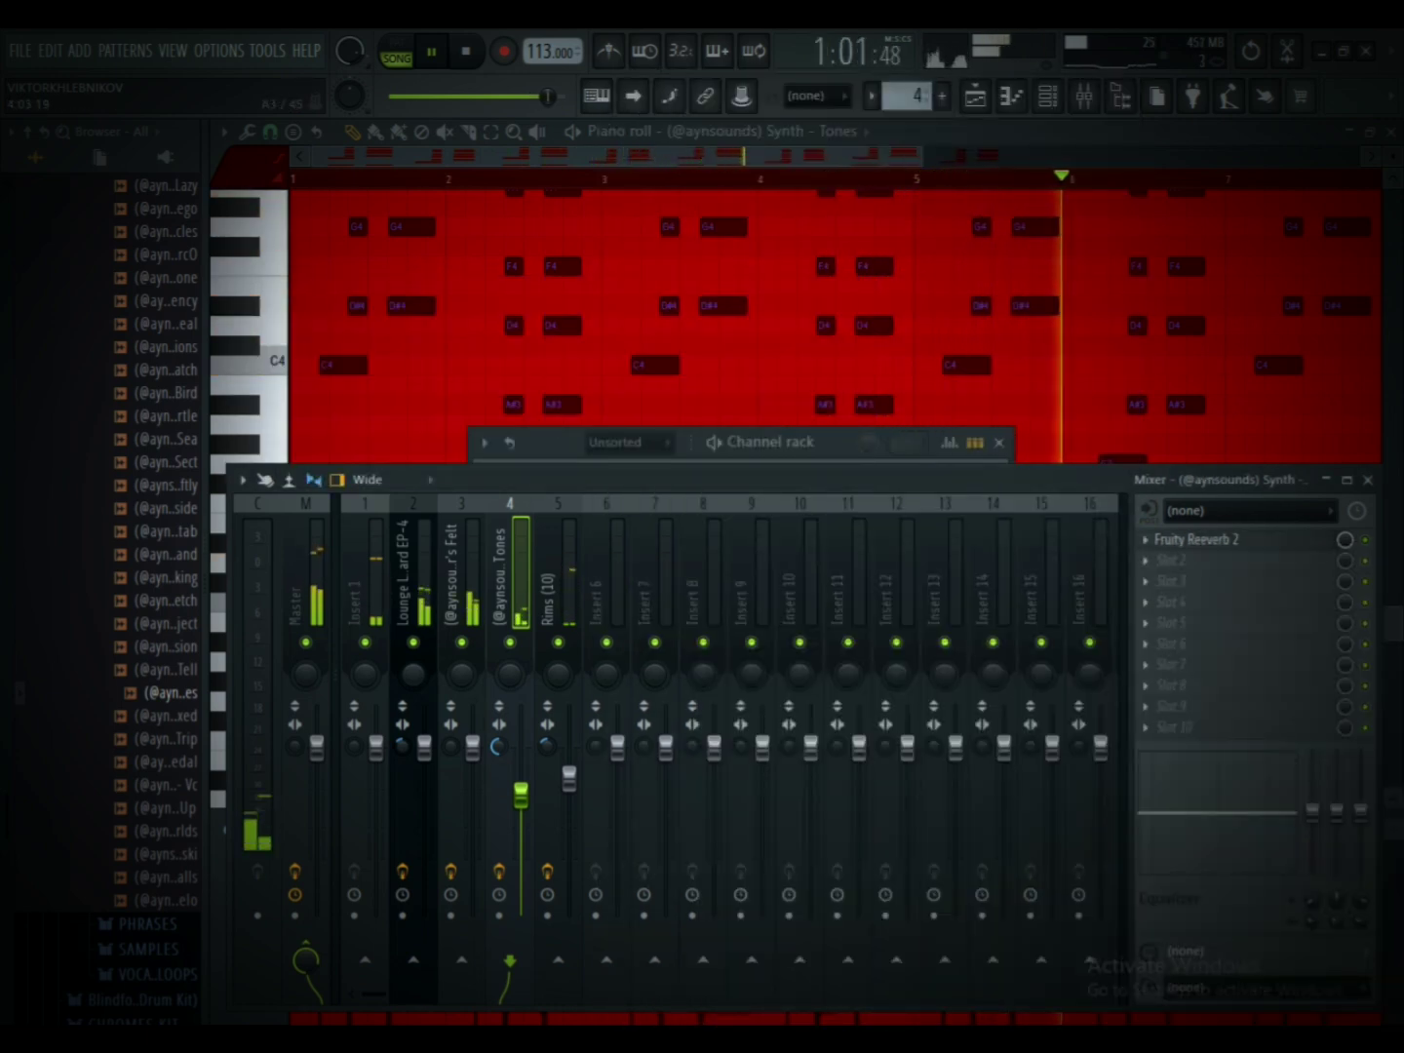
# Step: Switch to pattern playback and scale the Synth - Tones note velocities with a reduced multiply and a raised offset
pyautogui.click(810, 442)
pyautogui.press('l')
pyautogui.press('F7')
pyautogui.press('F7')
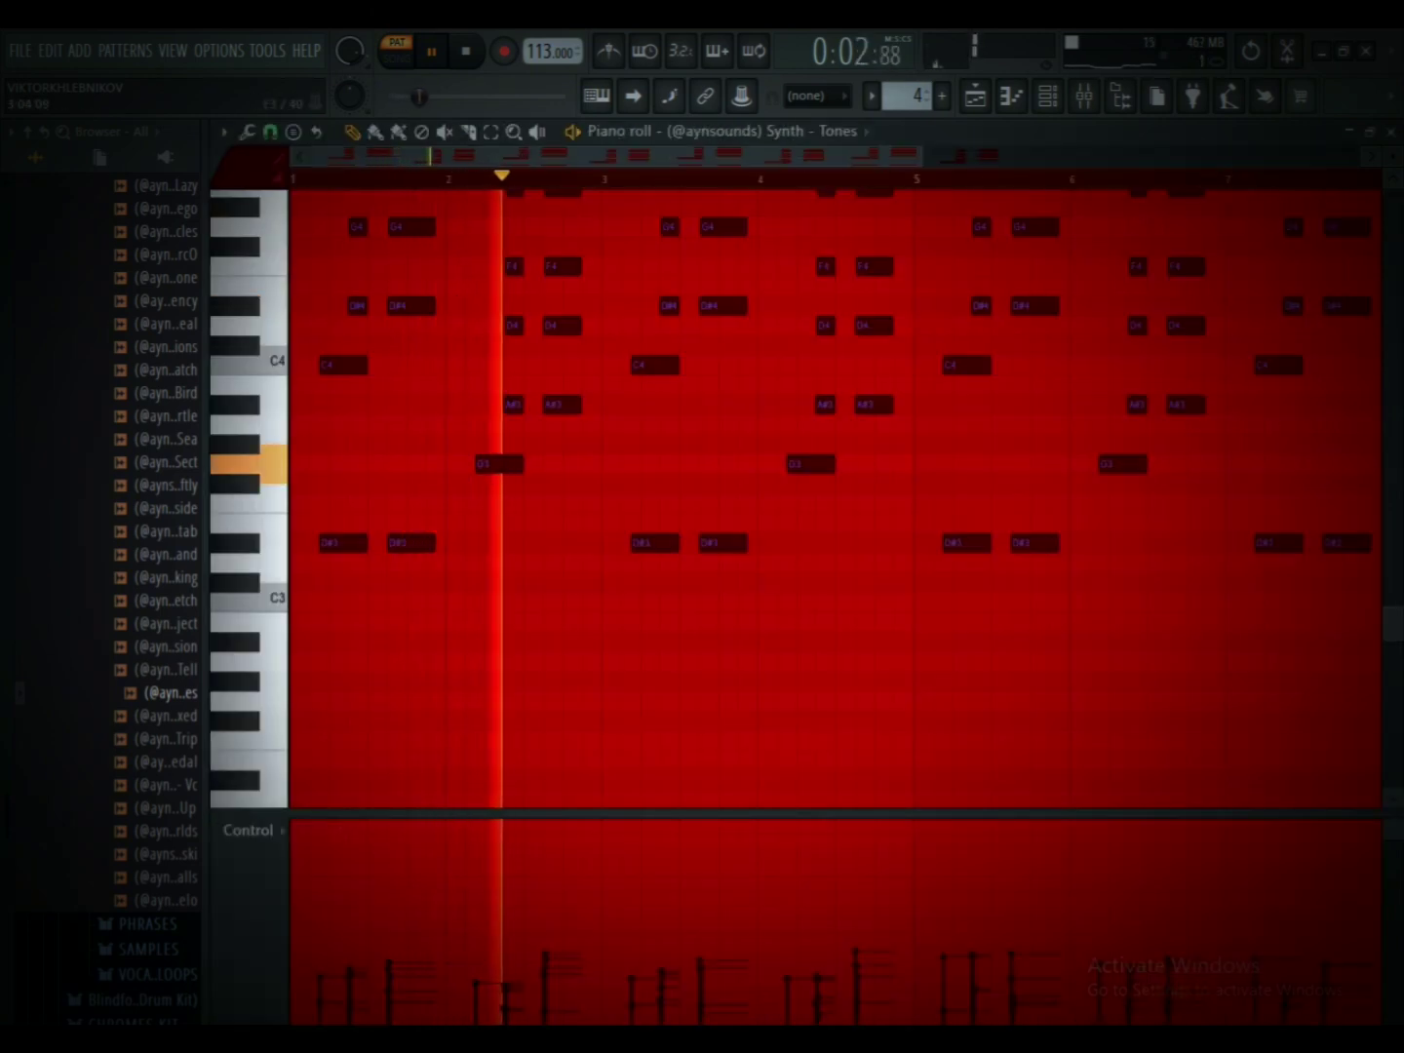
pyautogui.hotkey('alt', 'x')
pyautogui.moveTo(754, 508)
pyautogui.mouseDown()
pyautogui.moveTo(755, 492)
pyautogui.moveTo(702, 562)
pyautogui.moveTo(755, 471)
pyautogui.mouseUp()
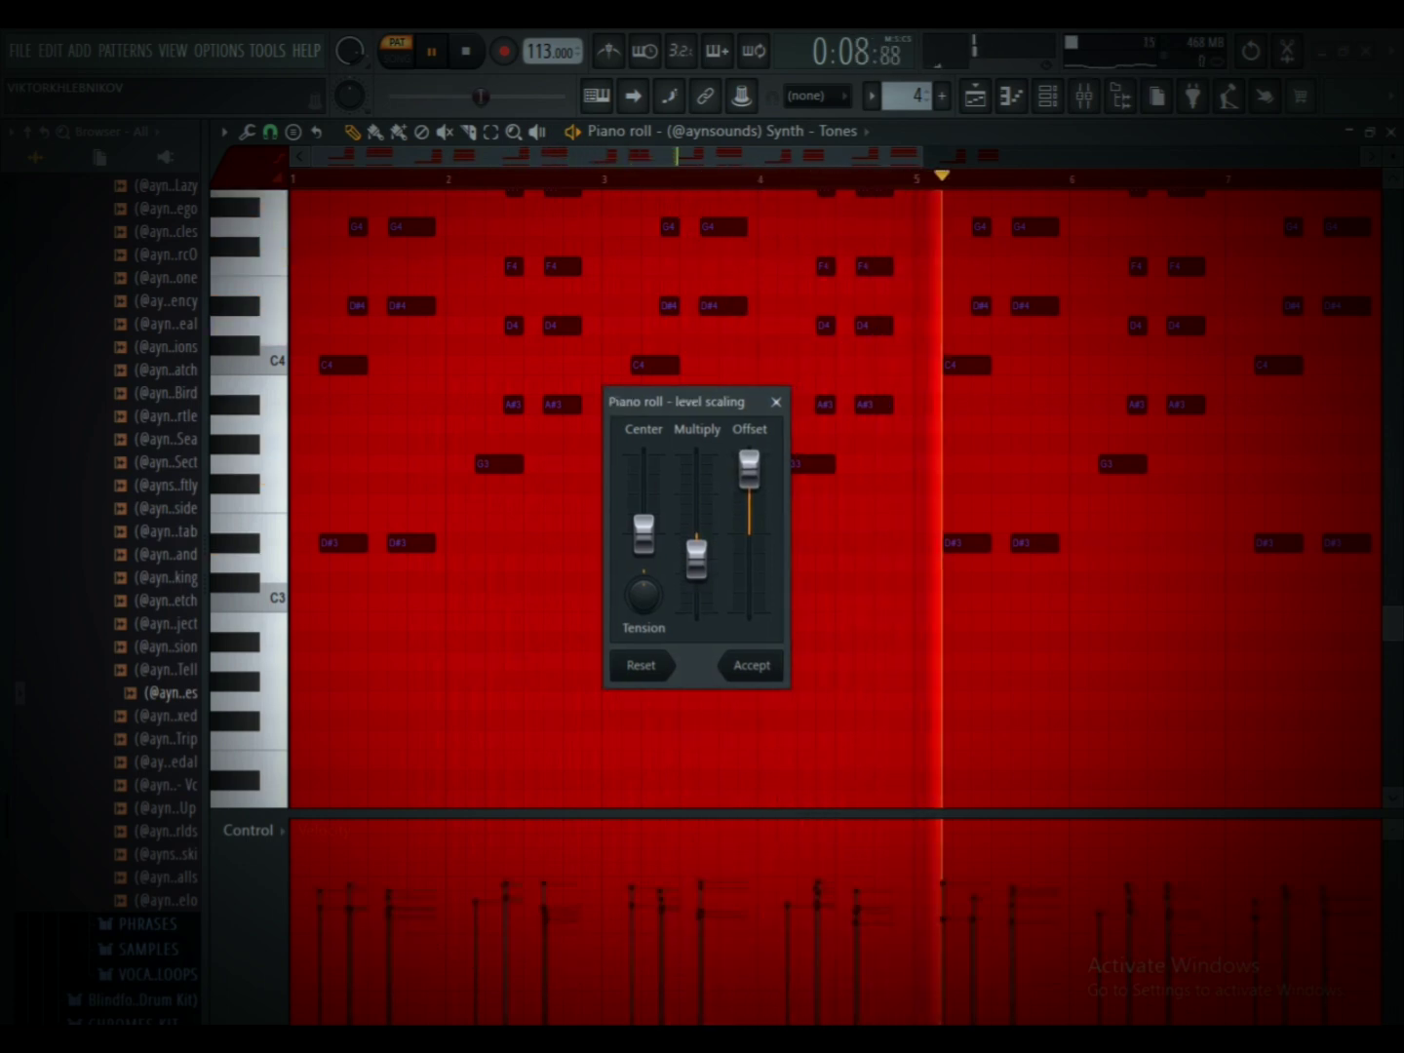
pyautogui.click(756, 668)
pyautogui.click(1048, 96)
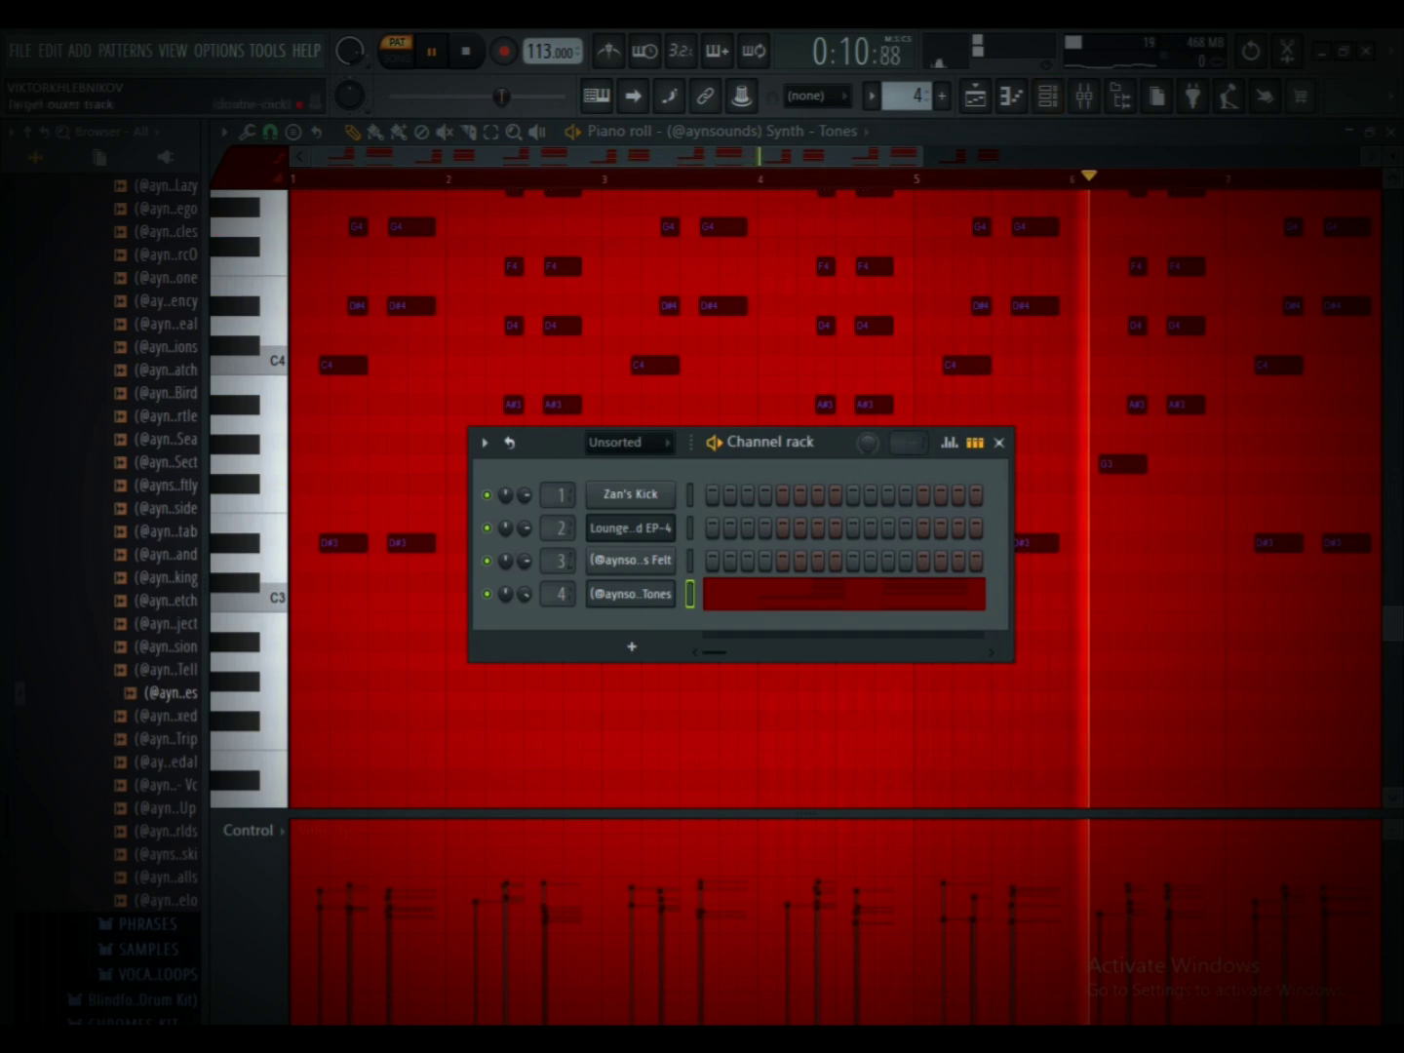
pyautogui.press('F9')
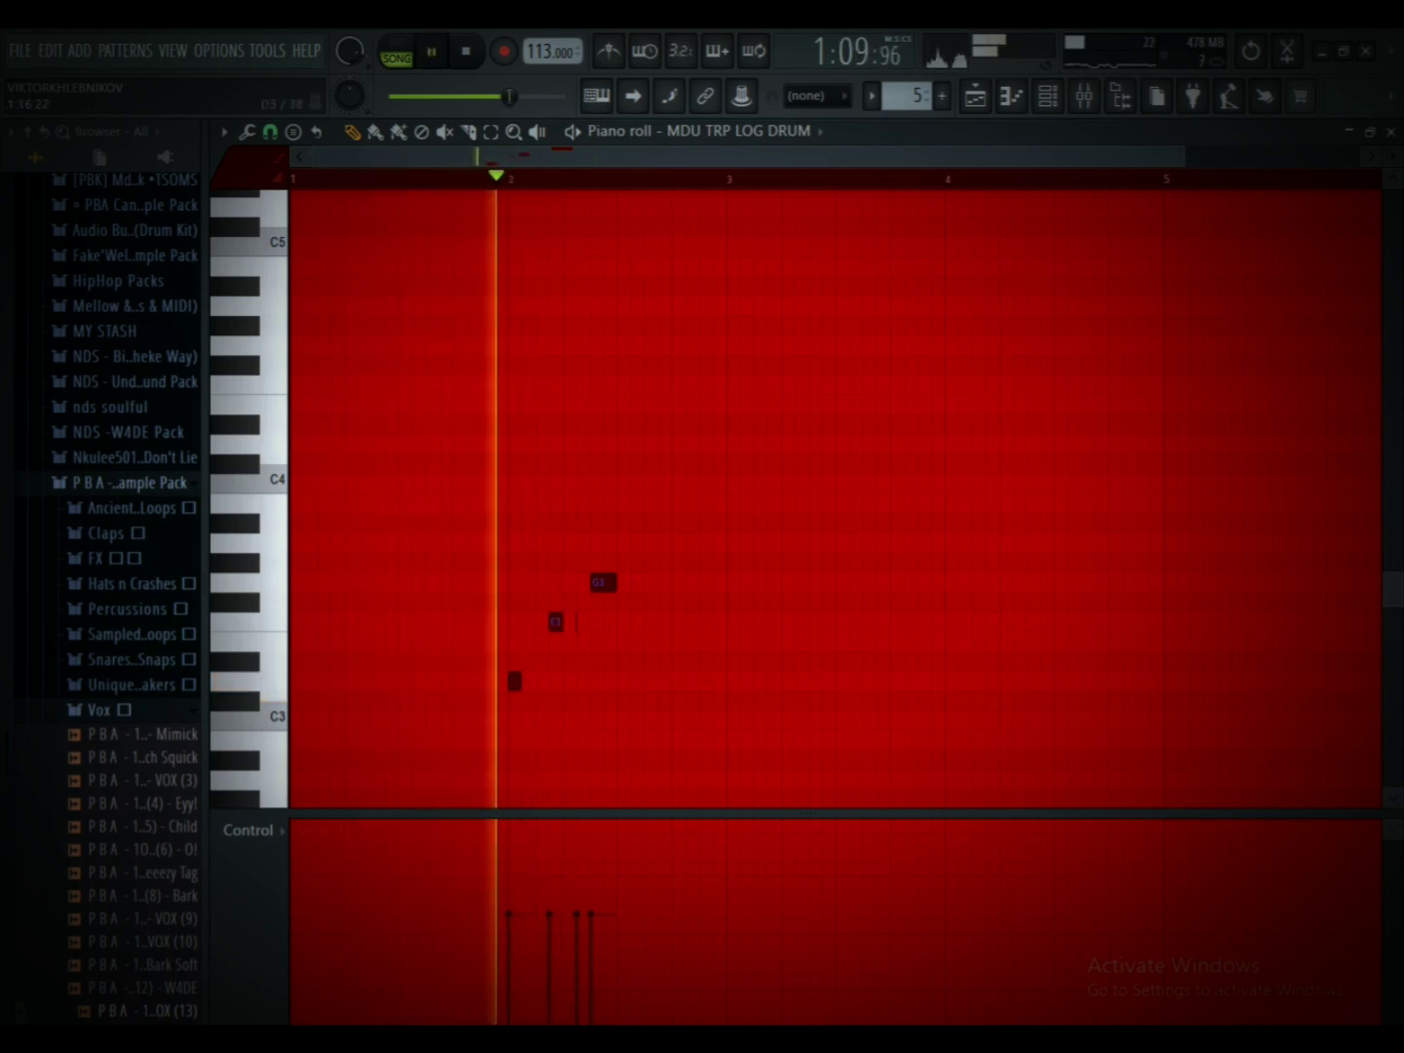
# Step: Add a G3 on beat 4 of bar 2 and a D#3 on step 7 of bar 3 to the log drum
pyautogui.moveTo(692, 582); pyautogui.dragTo(679, 582)
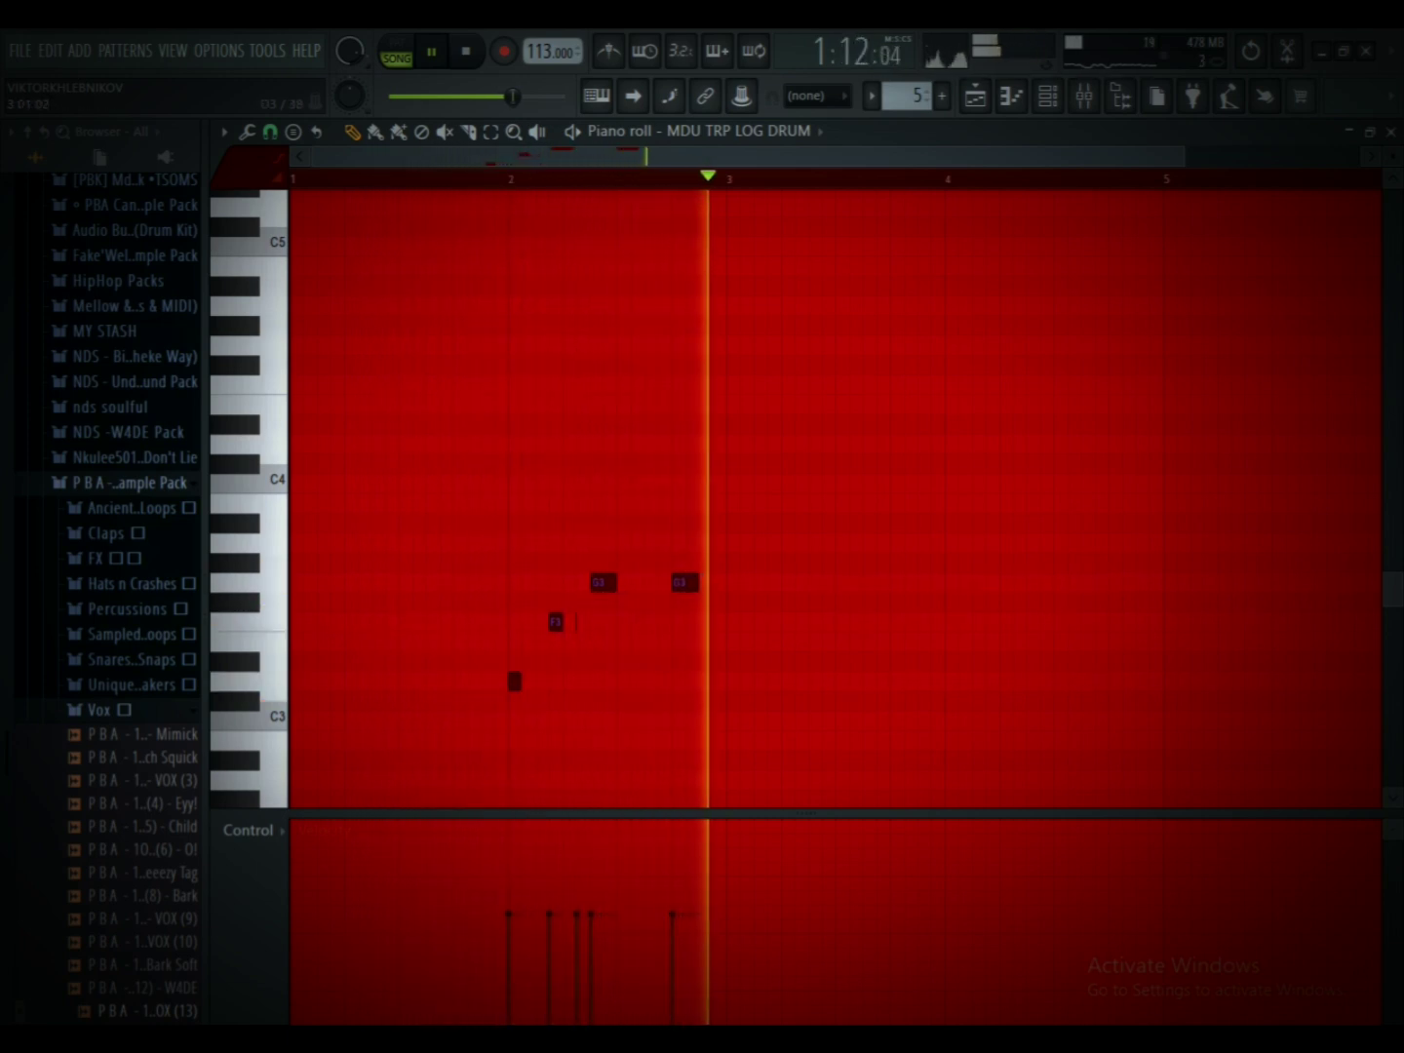
pyautogui.press('space')
pyautogui.click(816, 662)
pyautogui.press('space')
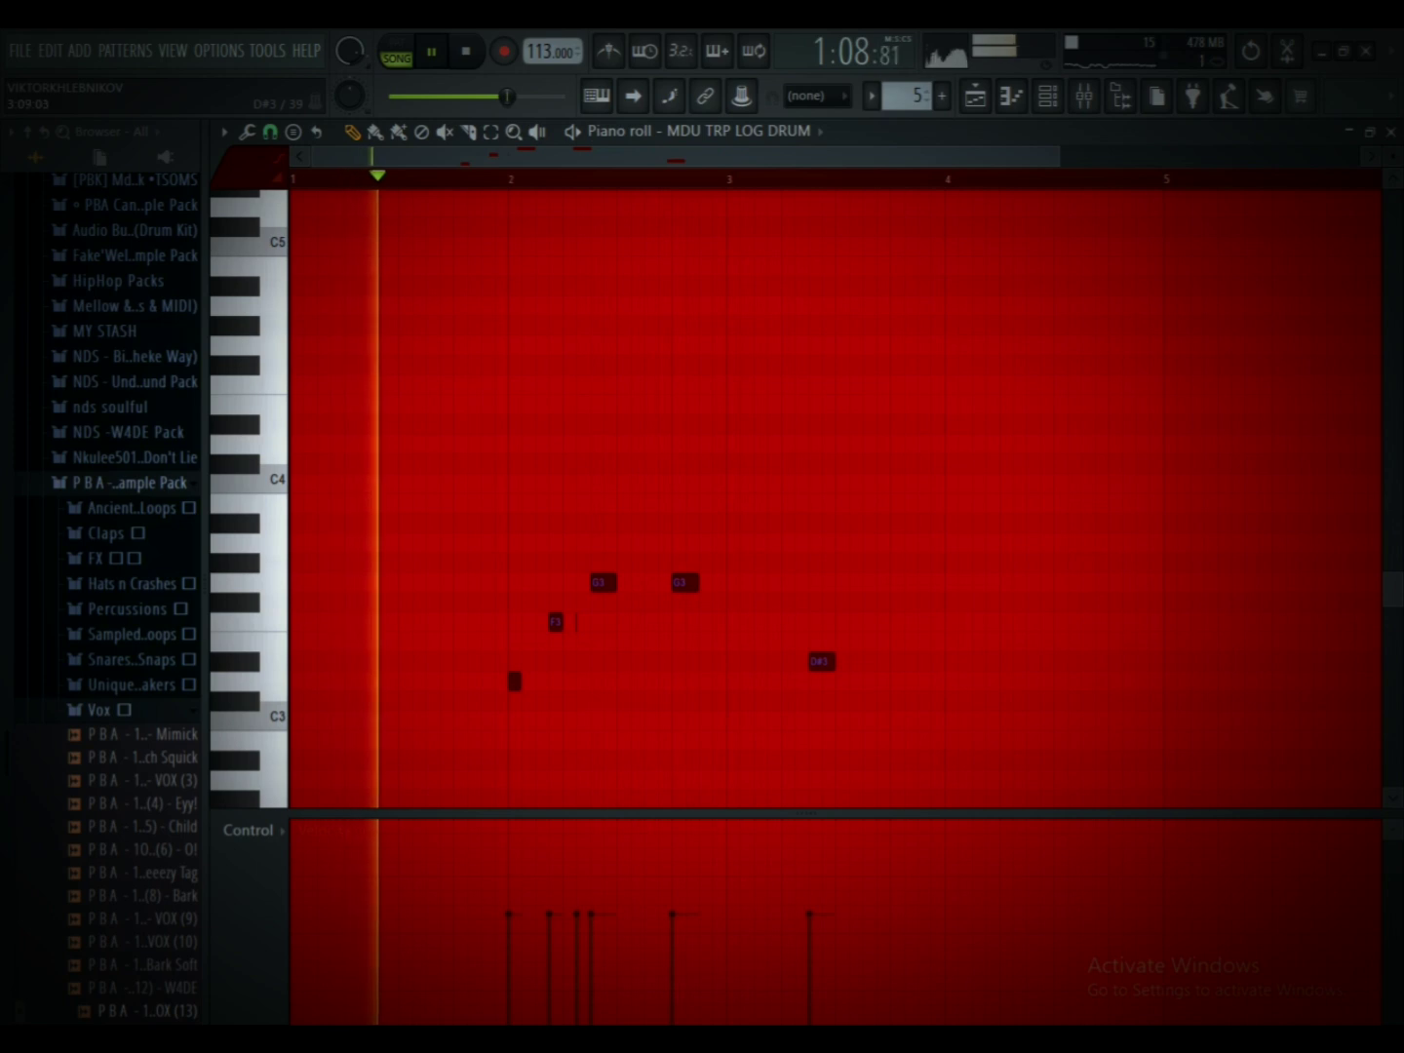
# Step: Add a two-step D#3 on step 7 and a one-step D3 on step 13 of bar 1 to the log drum
pyautogui.click(392, 682)
pyautogui.press('space')
pyautogui.press('space')
pyautogui.moveTo(392, 682)
pyautogui.mouseDown()
pyautogui.moveTo(378, 682)
pyautogui.moveTo(381, 662)
pyautogui.mouseUp()
pyautogui.press('space')
pyautogui.click(380, 682)
pyautogui.press('space')
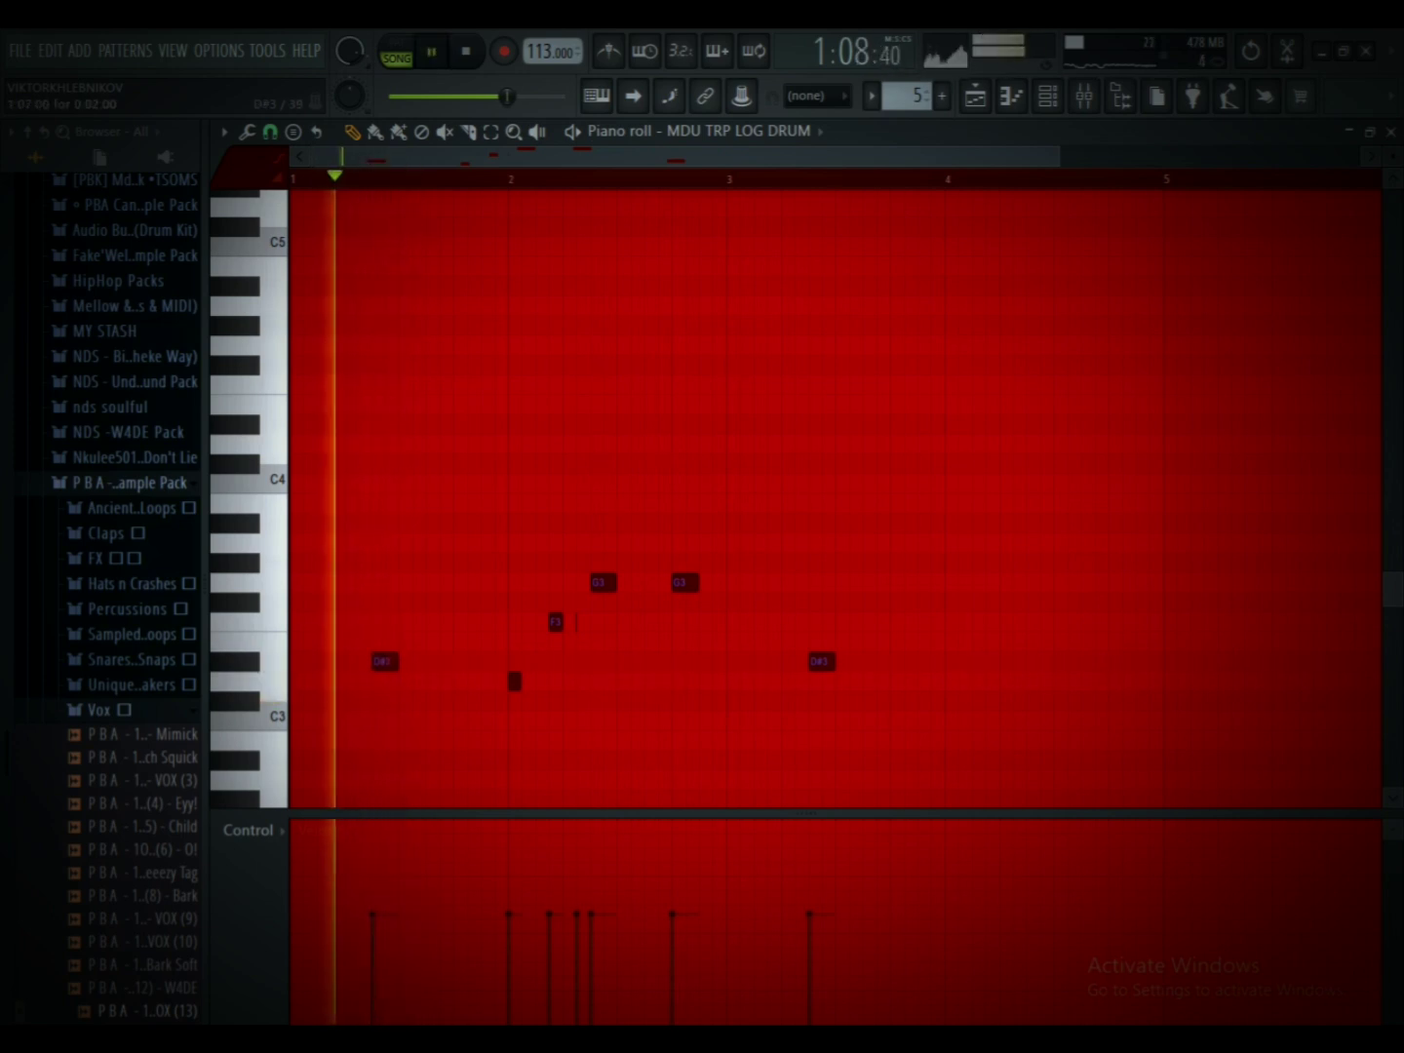
pyautogui.click(461, 682)
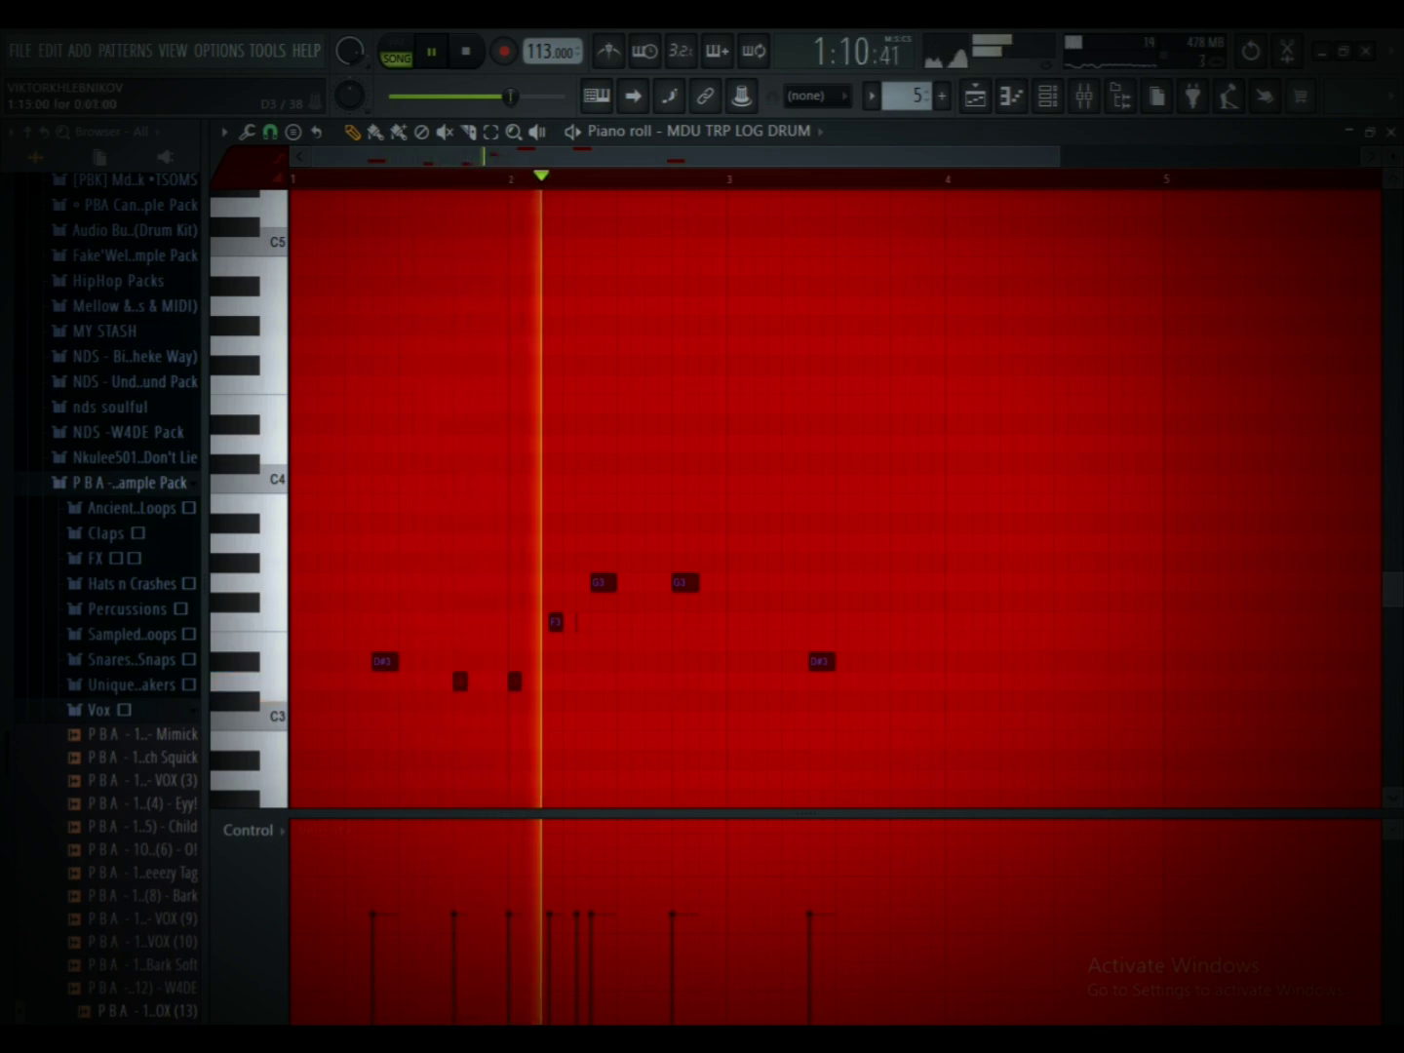
# Step: Try the log drum without the short D3 in bar 1, undo the trial edit and put the note back
pyautogui.rightClick(467, 681)
pyautogui.moveTo(849, 636); pyautogui.dragTo(832, 670)
pyautogui.press('space')
pyautogui.press('space')
pyautogui.hotkey('ctrl', 'z')
pyautogui.press('space')
pyautogui.click(461, 682)
pyautogui.press('space')
pyautogui.press('space')
# Step: Duplicate the log drum's first two bars into bars 3 and 4, and delete the D#3 and the first short D3 in bar 1
pyautogui.moveTo(730, 180); pyautogui.dragTo(292, 179)
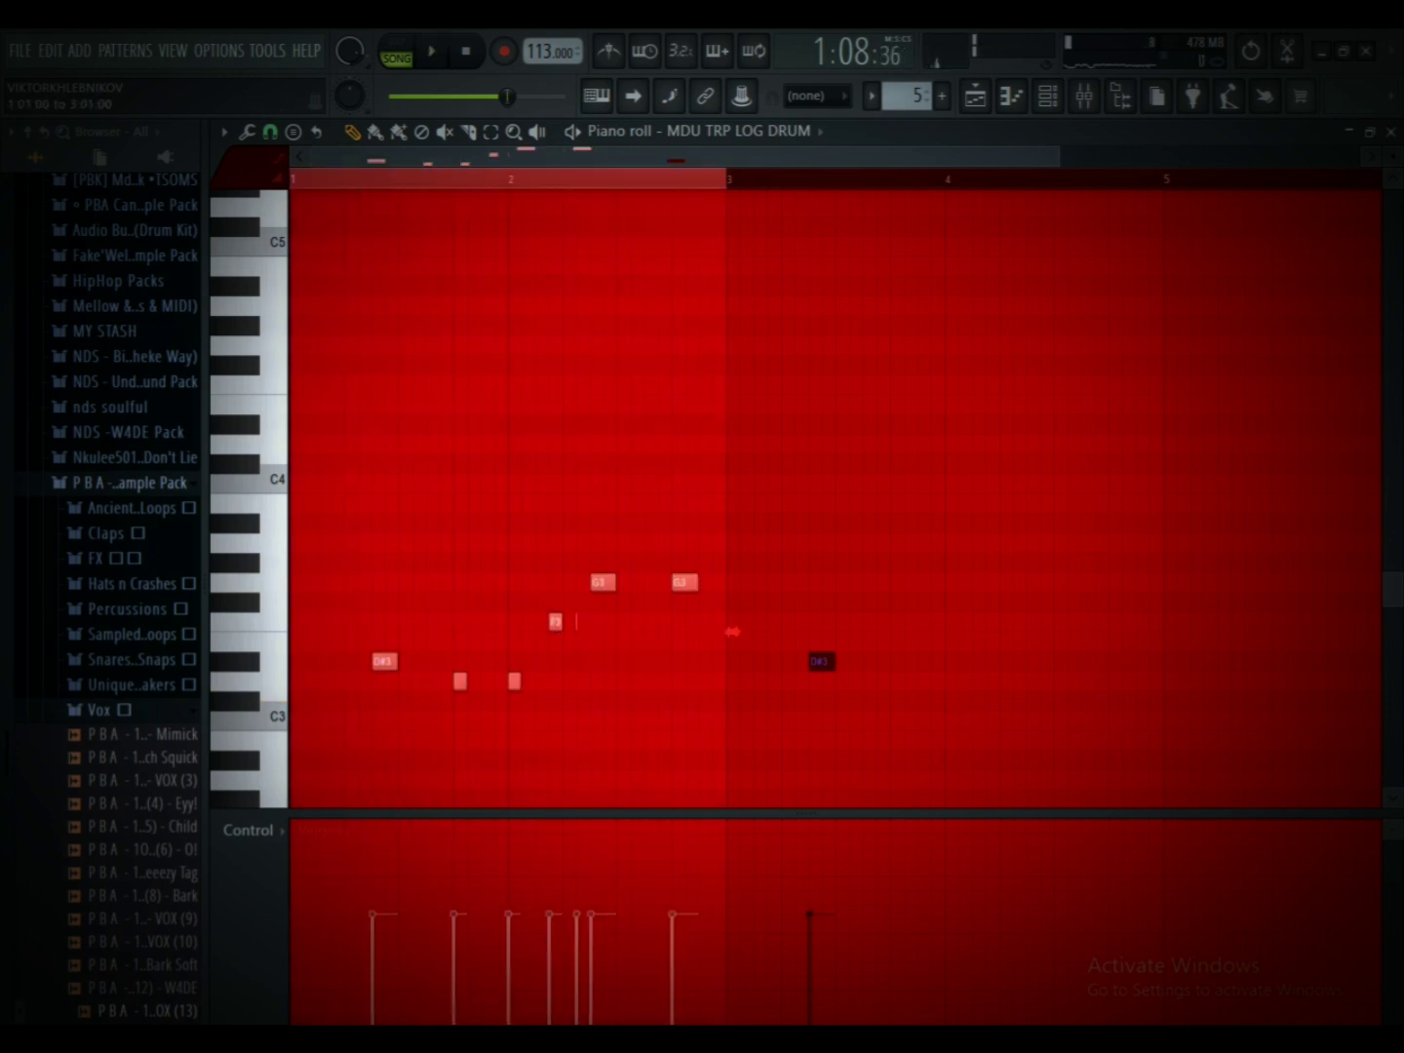
pyautogui.hotkey('ctrl', 'b')
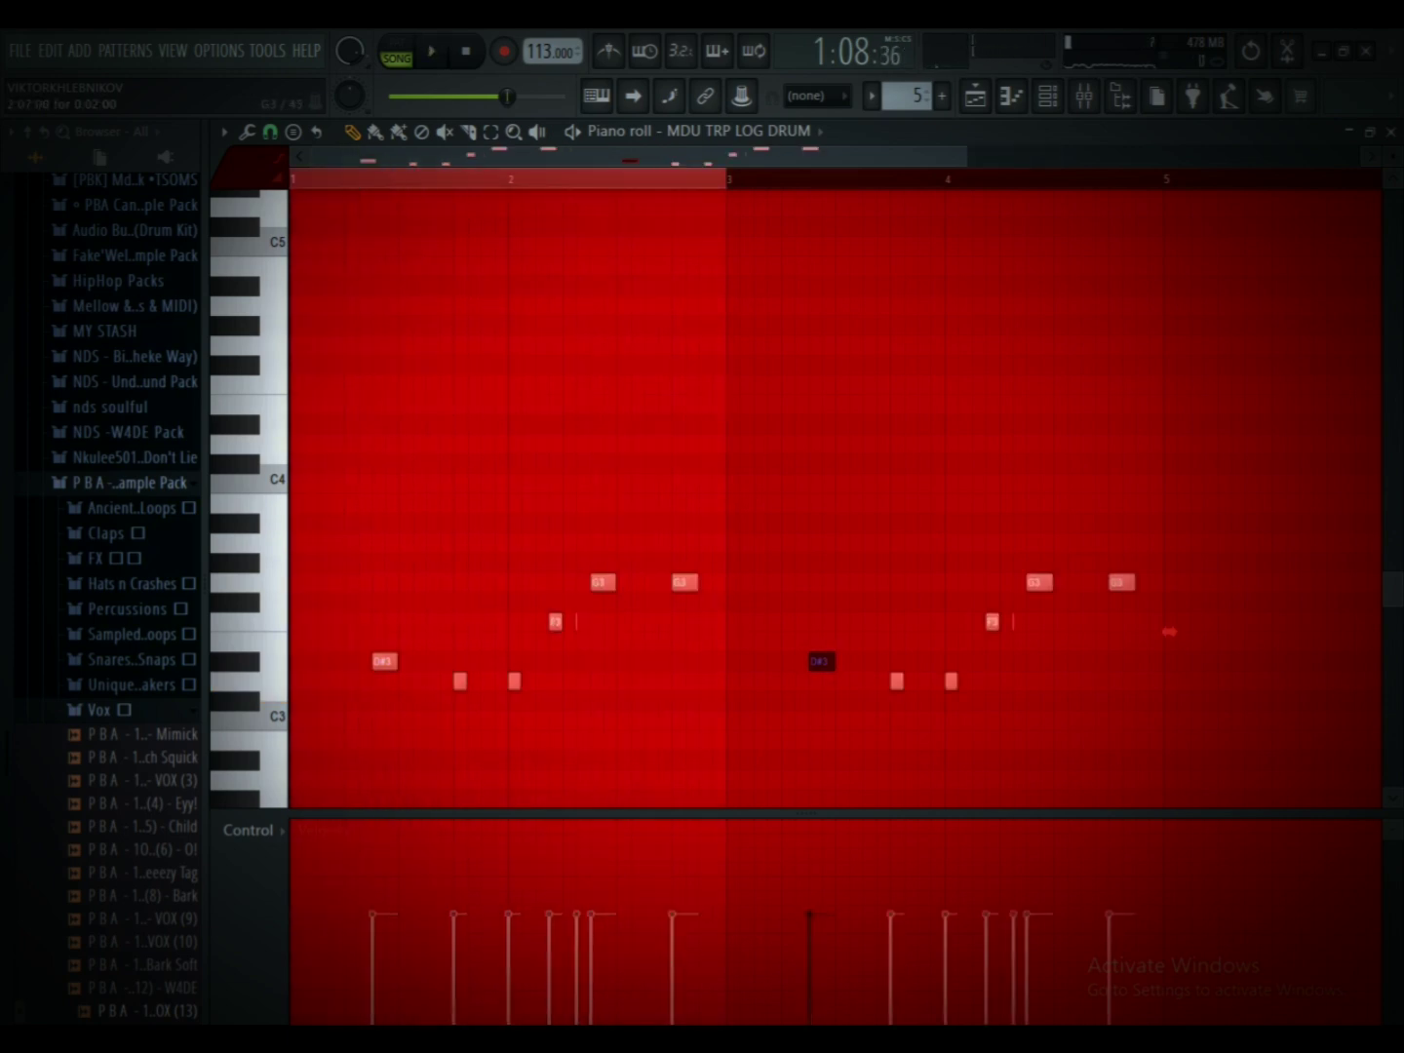
pyautogui.moveTo(477, 613); pyautogui.dragTo(369, 751)
pyautogui.press('Delete')
pyautogui.press('space')
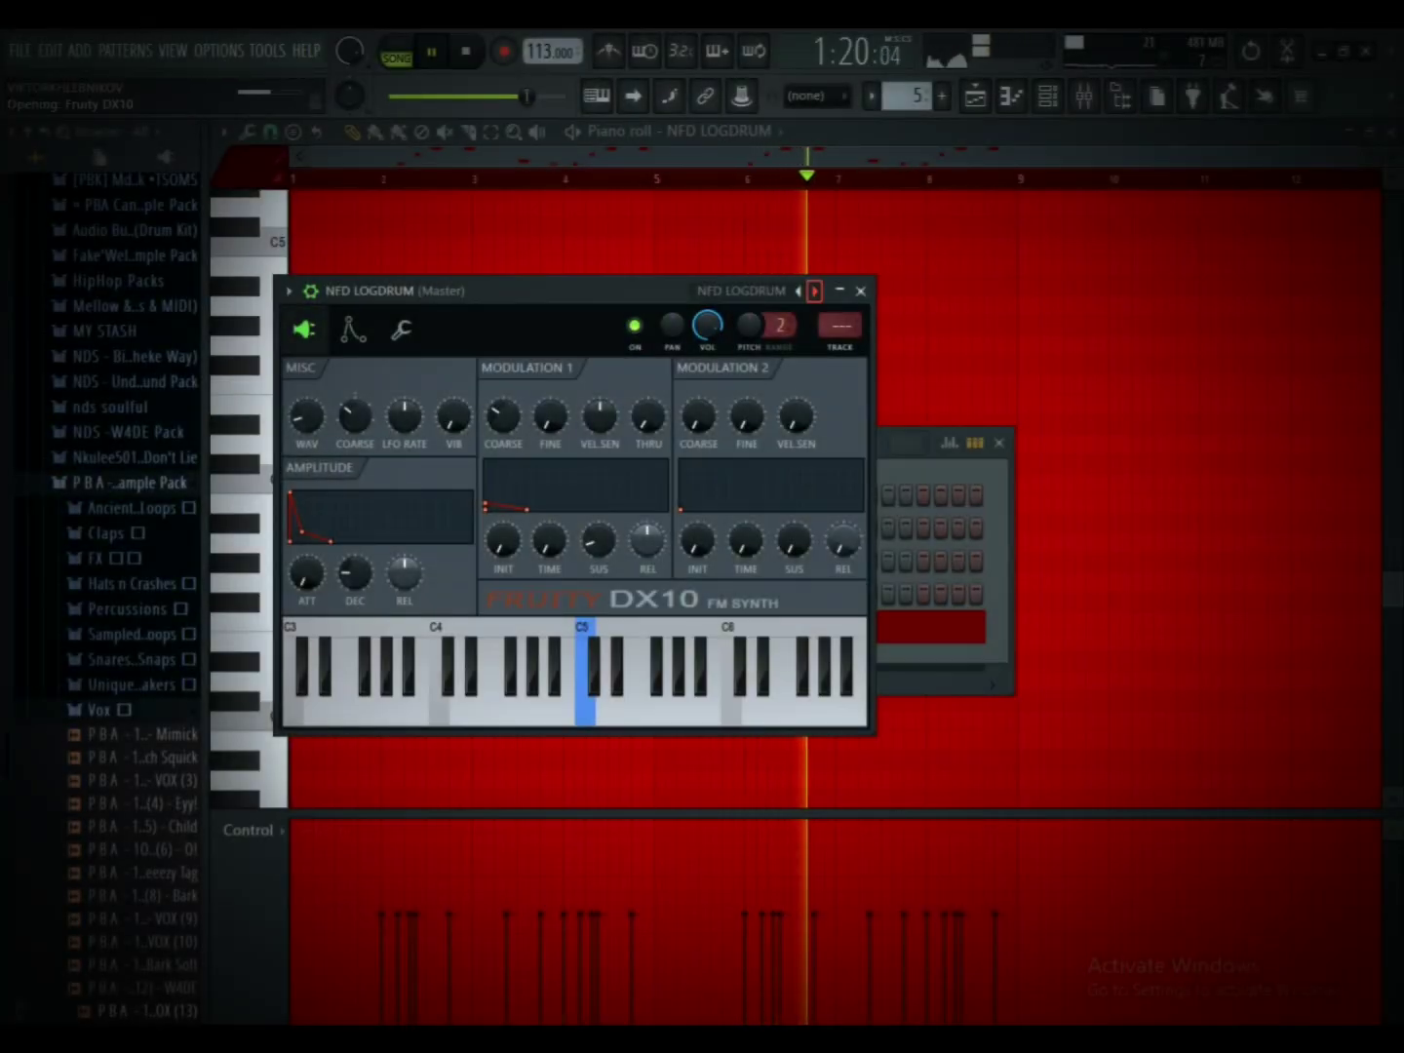
# Step: Clone the NFD LOGDRUM 2 channel and load the MDU SUB preset in the copy
pyautogui.click(860, 291)
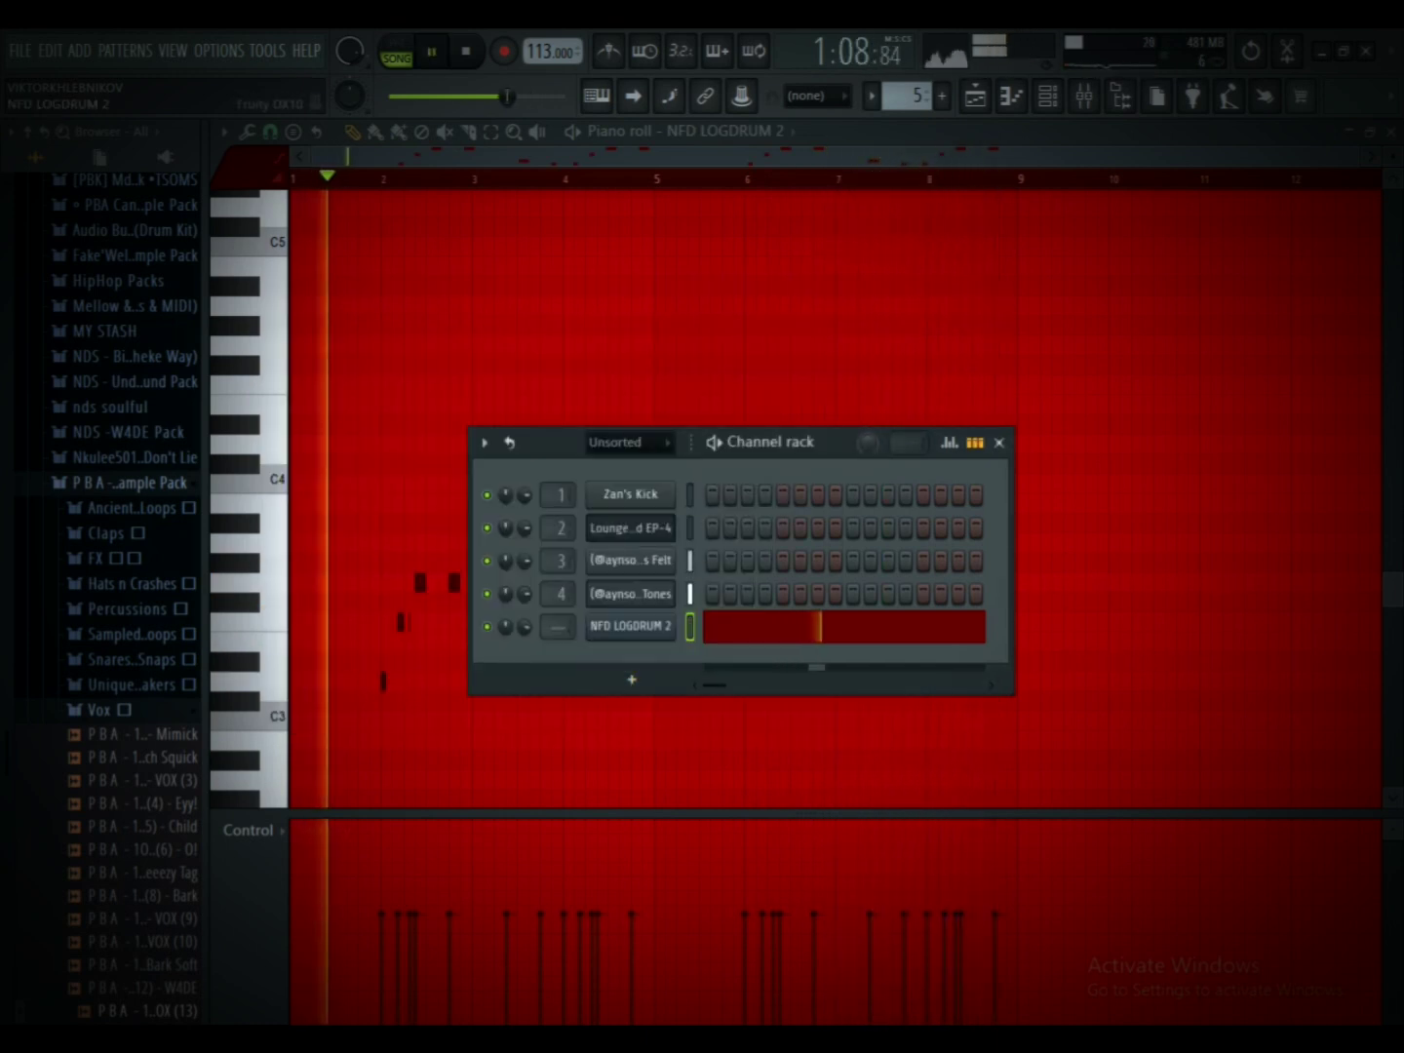
pyautogui.rightClick(675, 620)
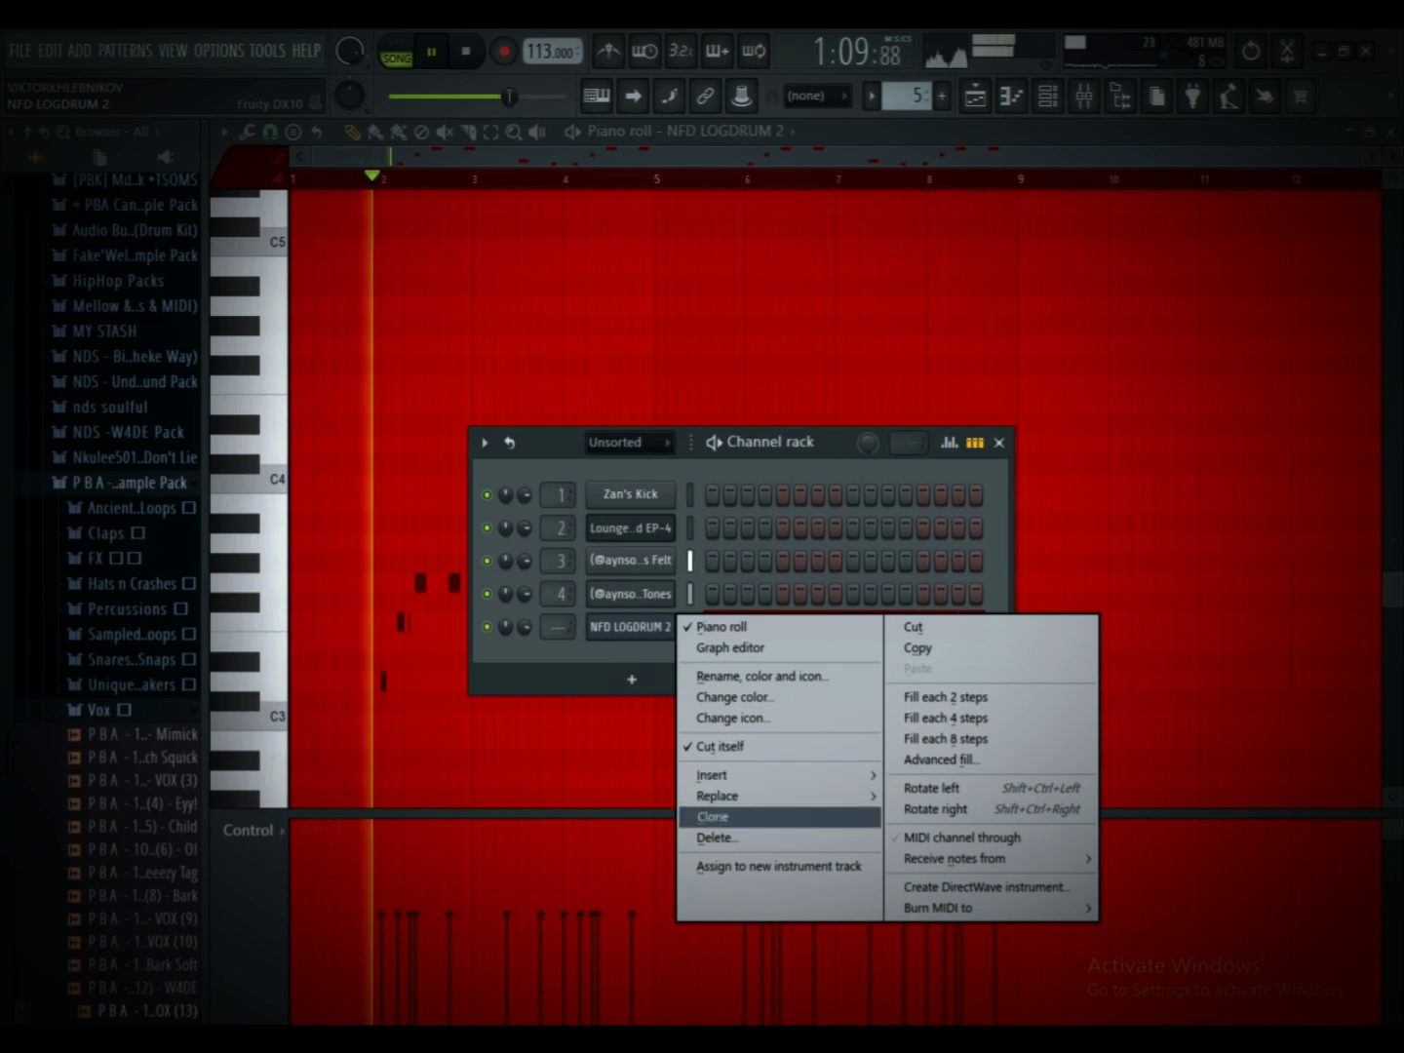
pyautogui.click(712, 818)
pyautogui.click(831, 319)
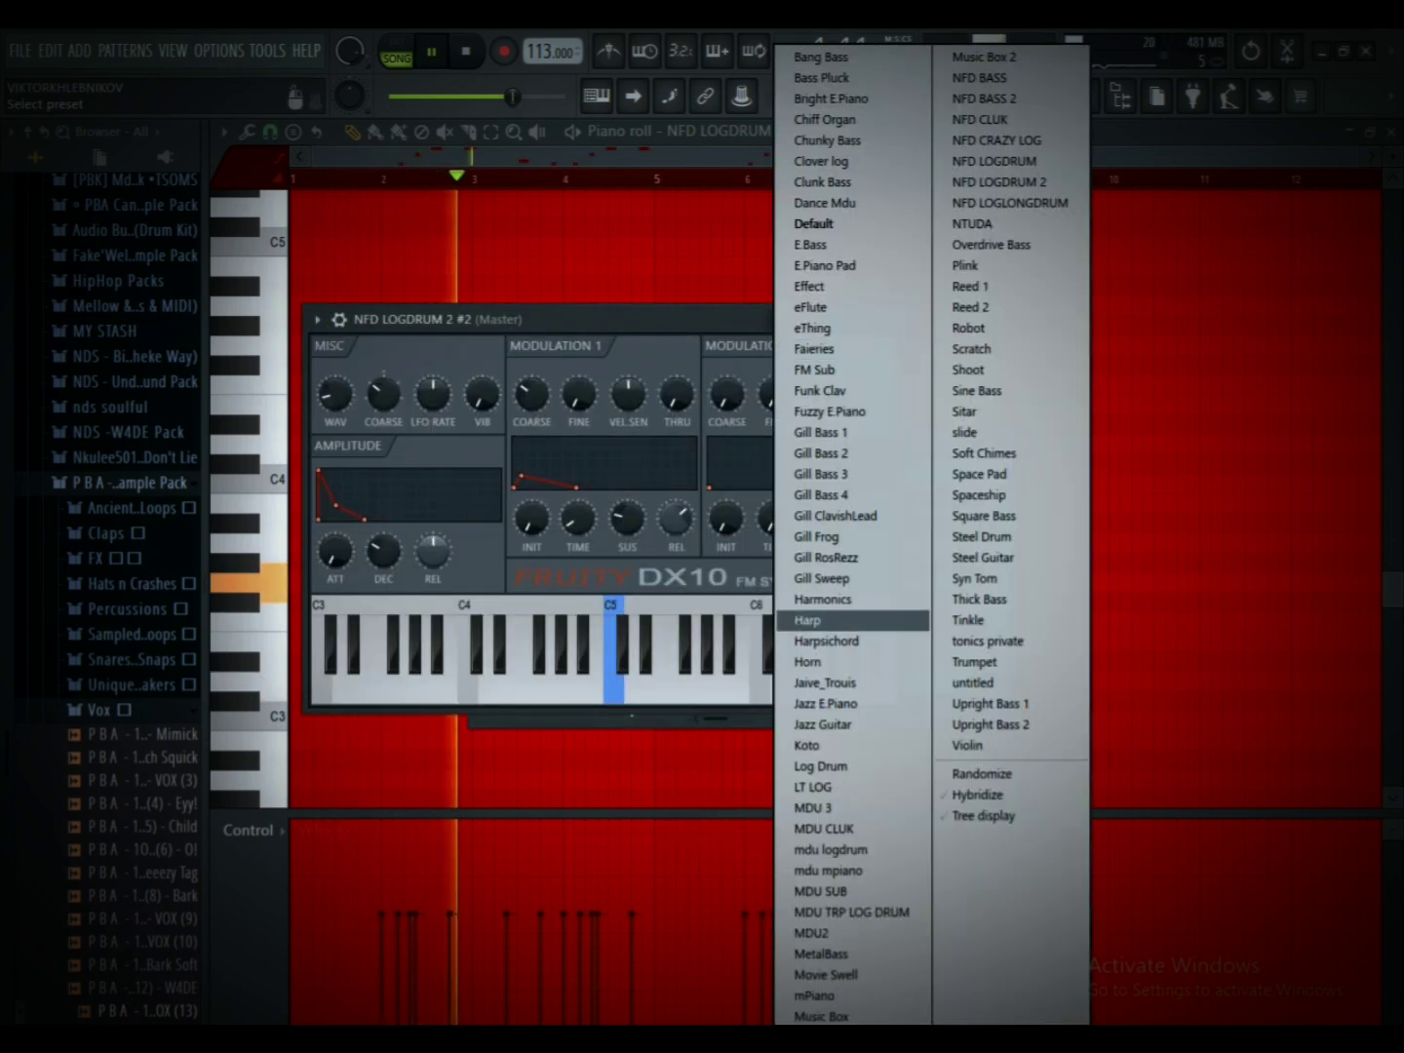
pyautogui.click(824, 891)
pyautogui.click(890, 320)
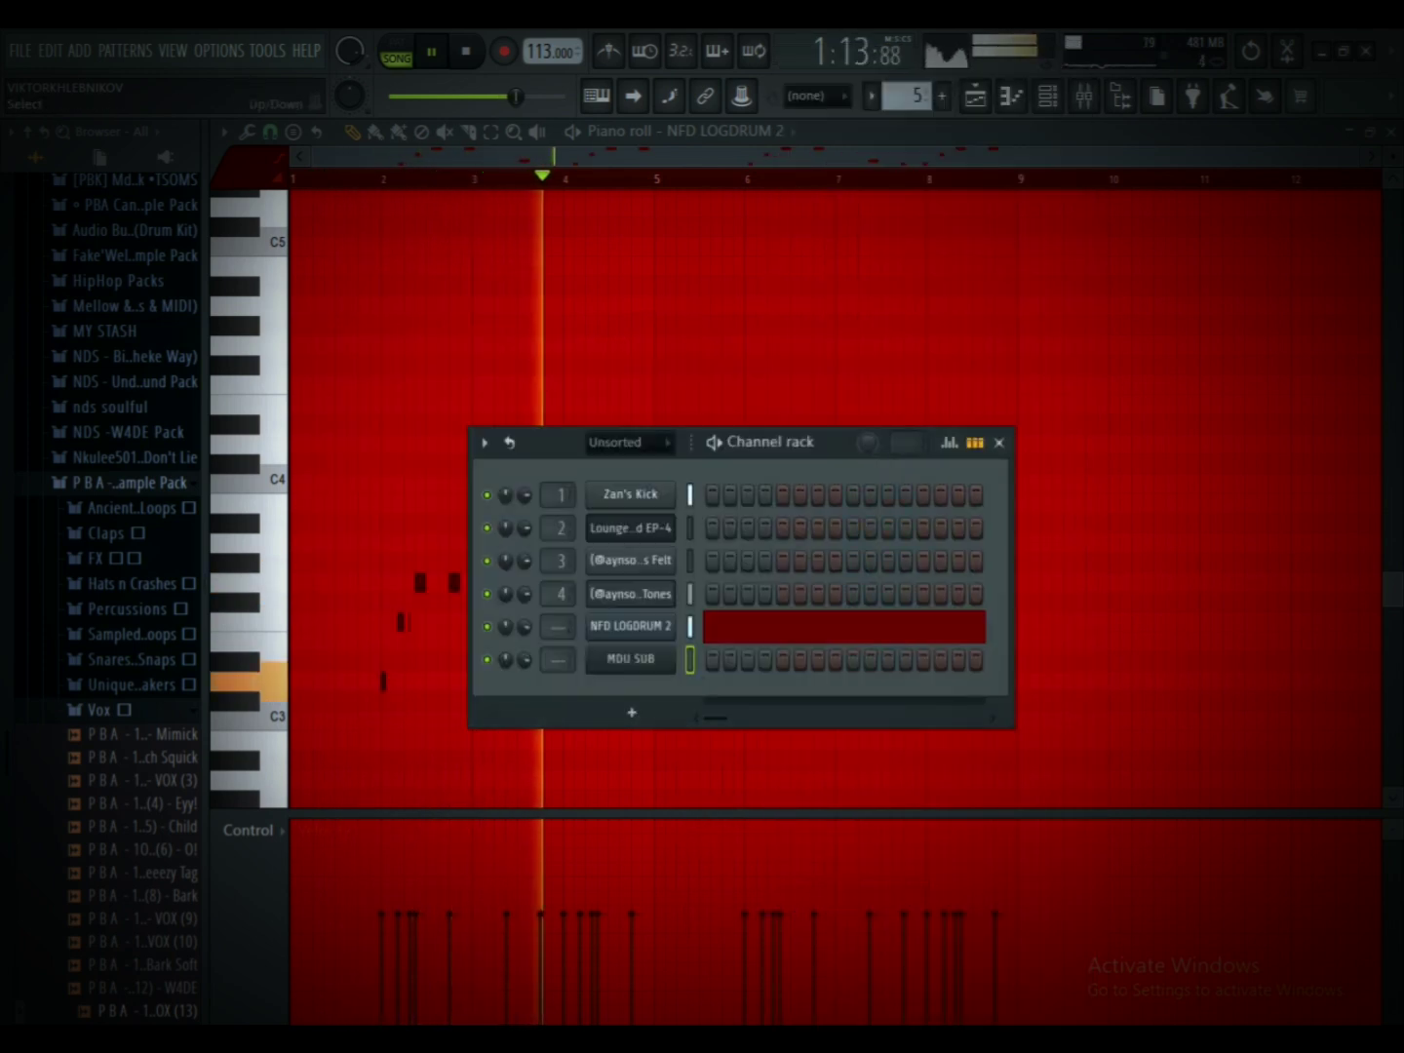
# Step: Copy the notes of the NFD LOGDRUM 2 channel into the MDU SUB channel and display them in the piano roll
pyautogui.rightClick(672, 619)
pyautogui.click(920, 648)
pyautogui.rightClick(672, 649)
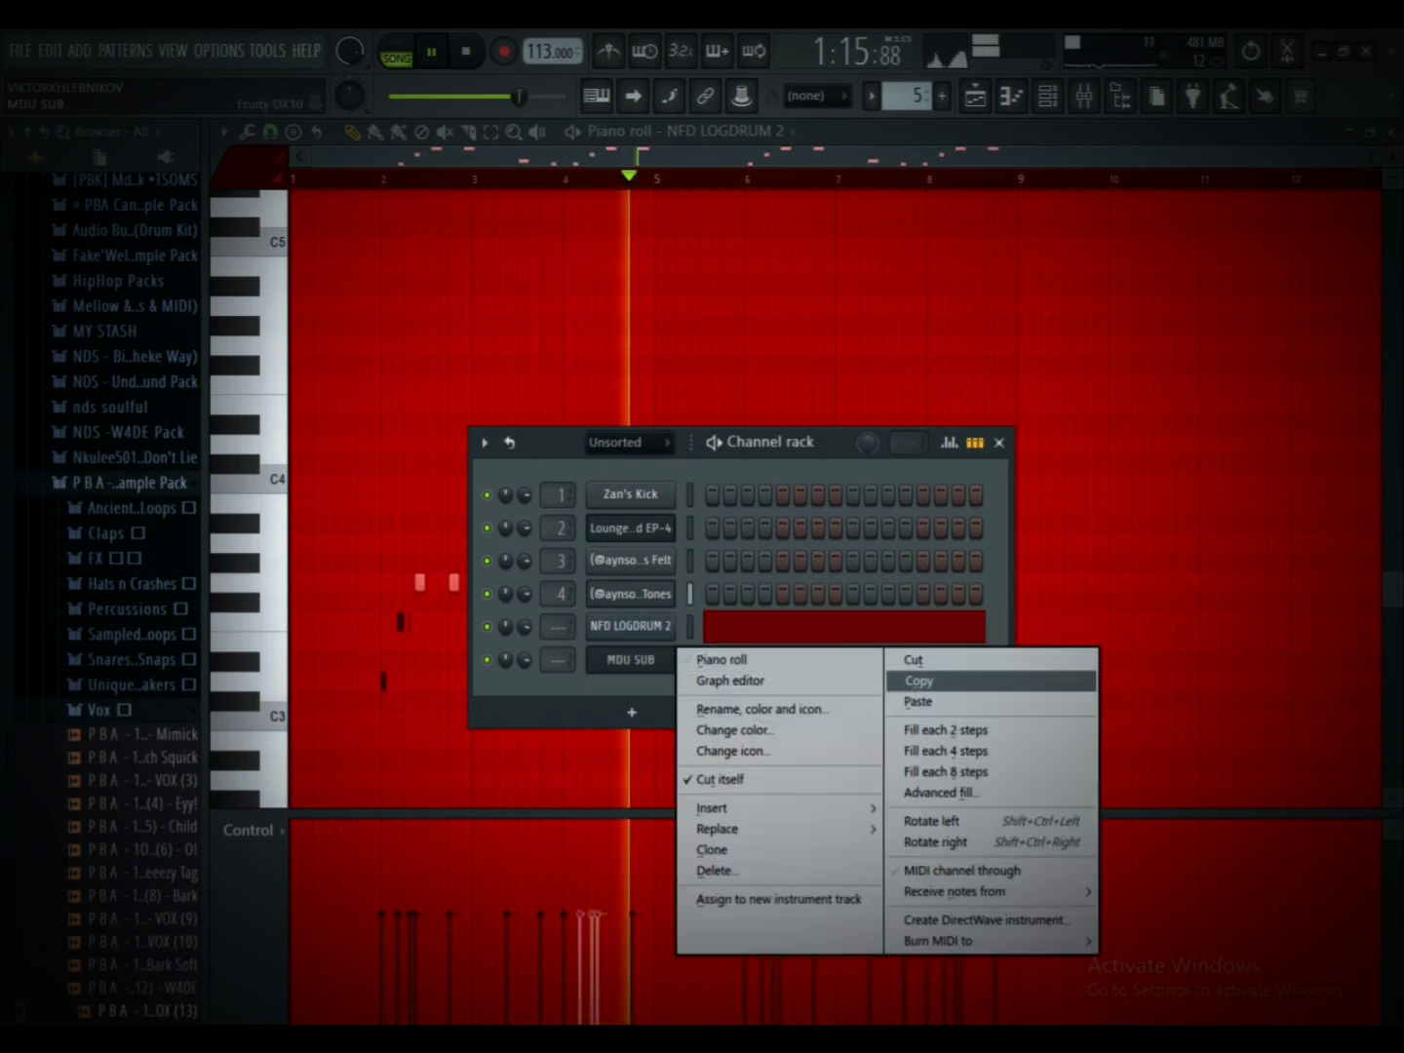
pyautogui.click(944, 728)
pyautogui.hotkey('ctrl', 'z')
pyautogui.rightClick(672, 650)
pyautogui.click(919, 704)
pyautogui.click(850, 661)
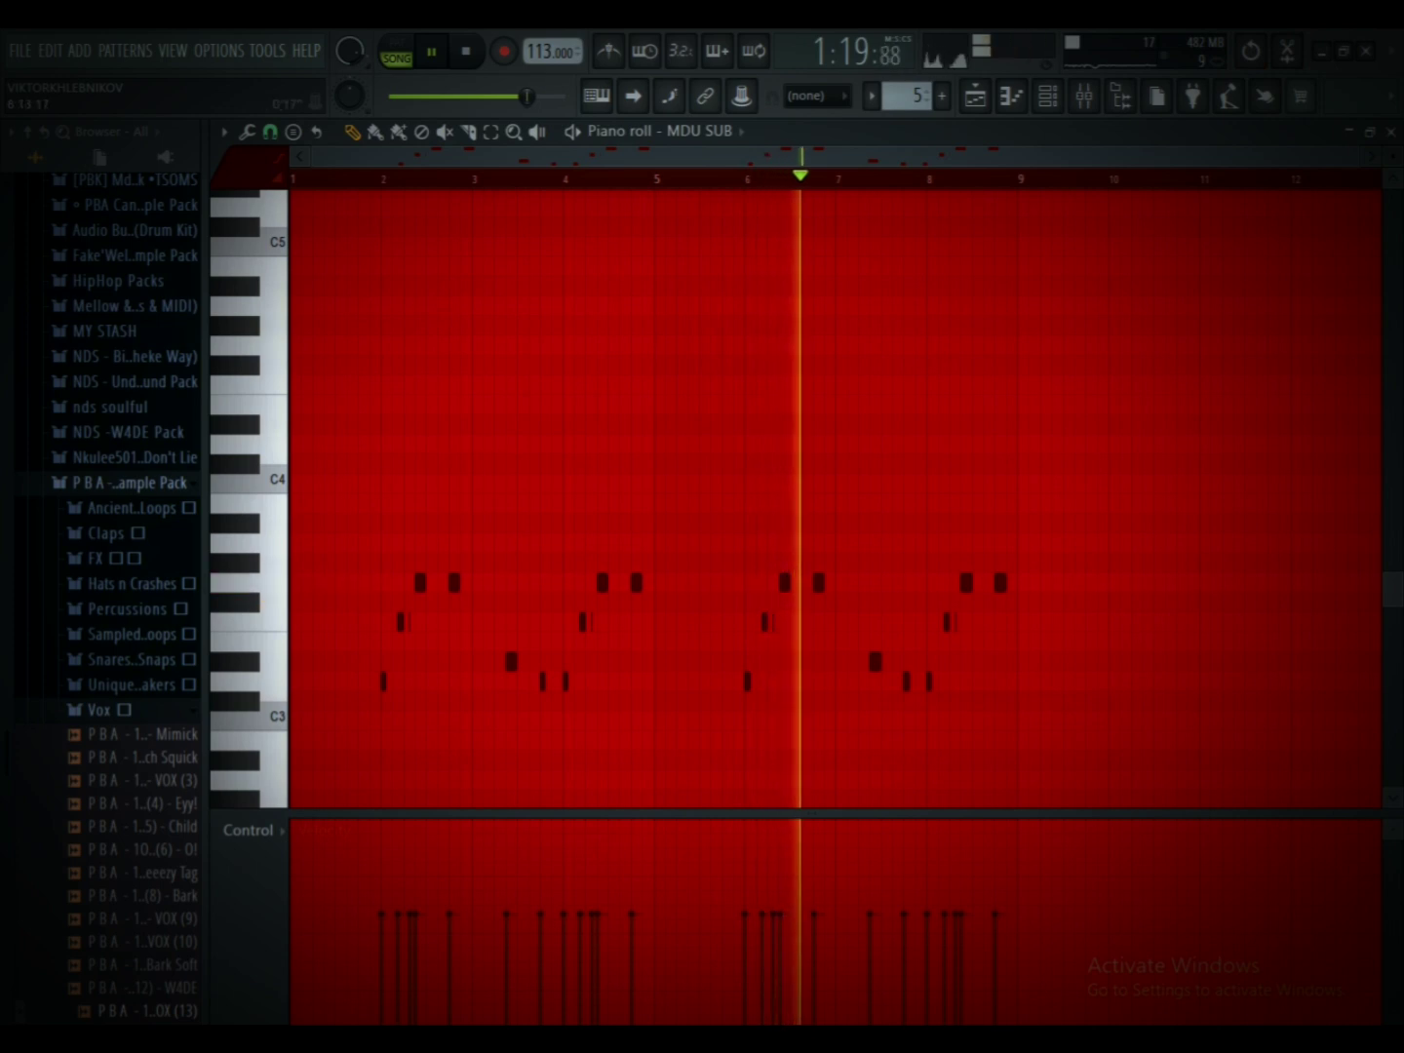
pyautogui.press('F6')
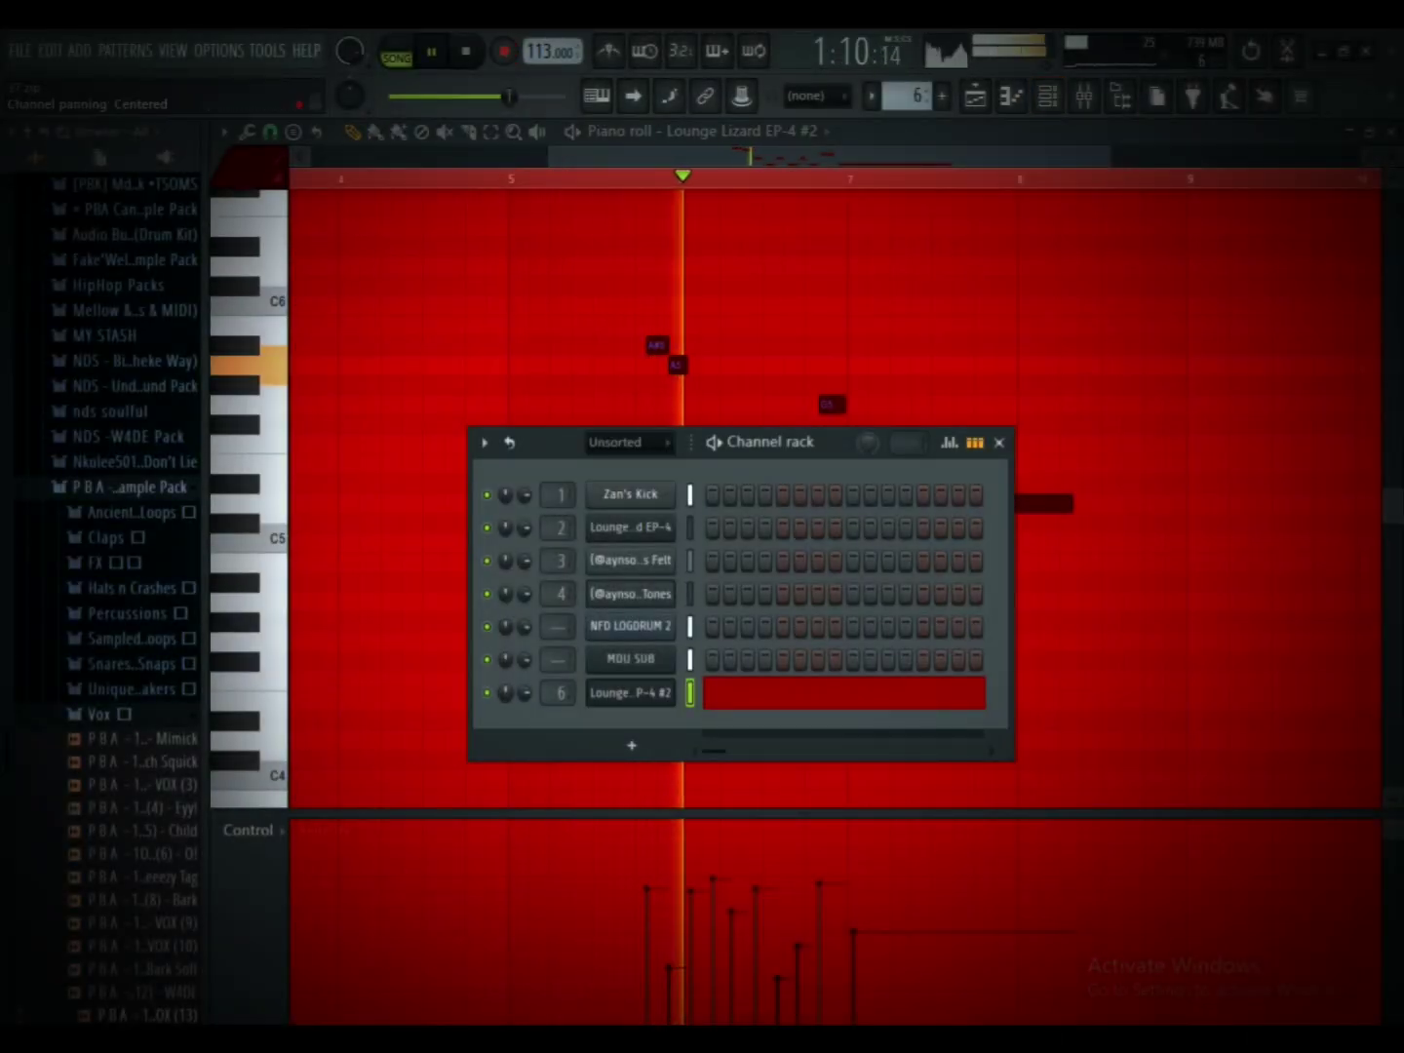
pyautogui.press('F6')
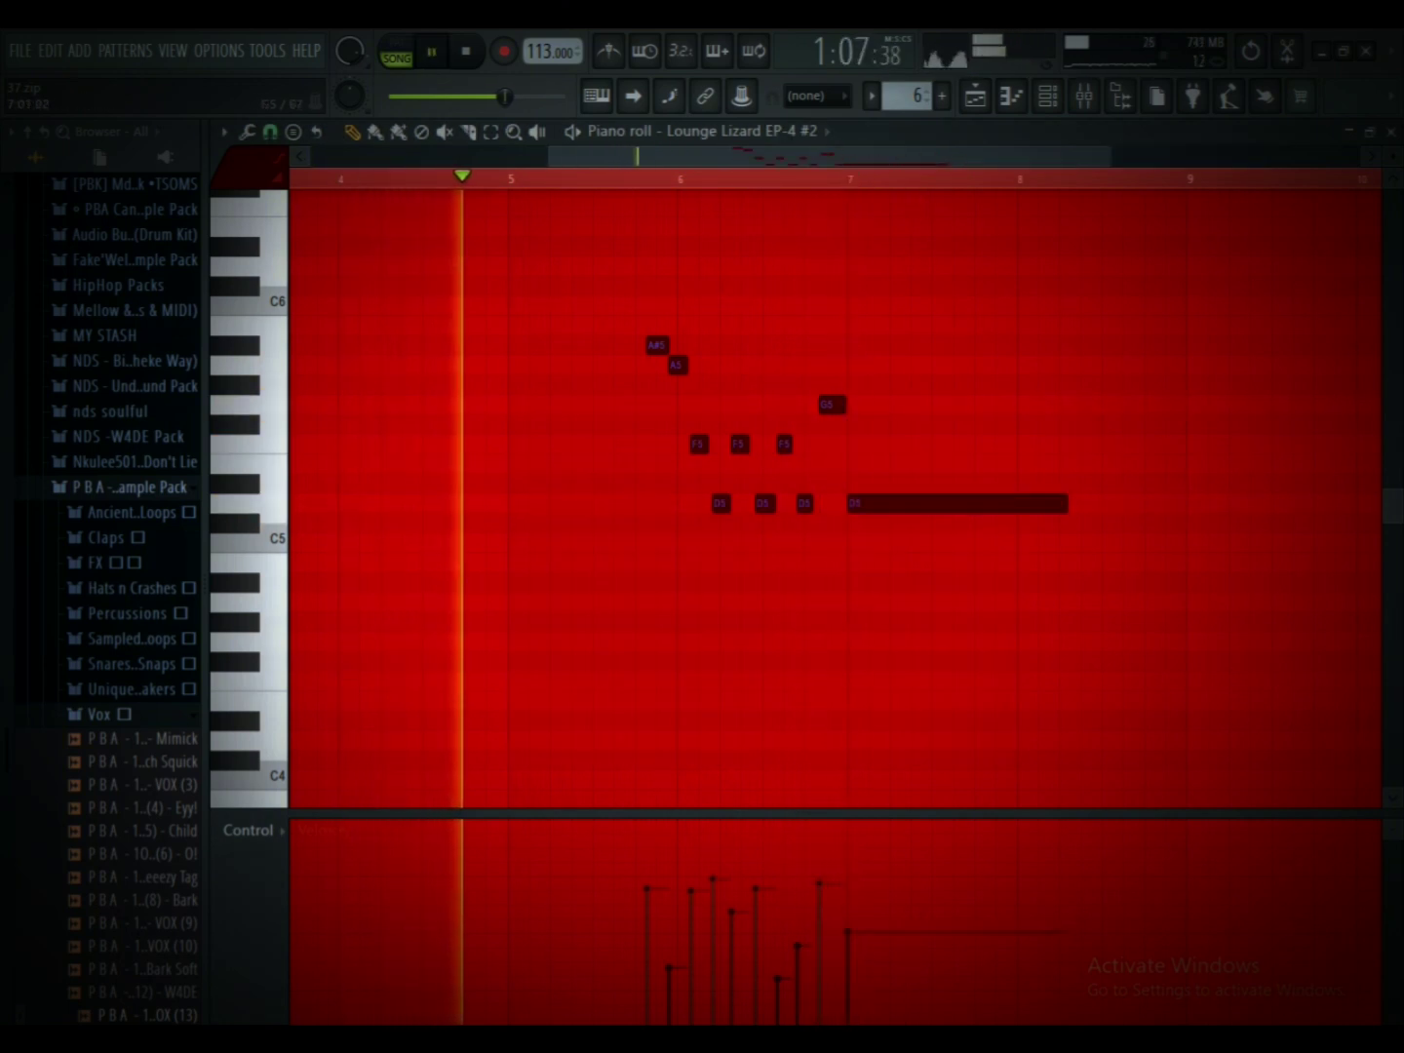
pyautogui.press('F6')
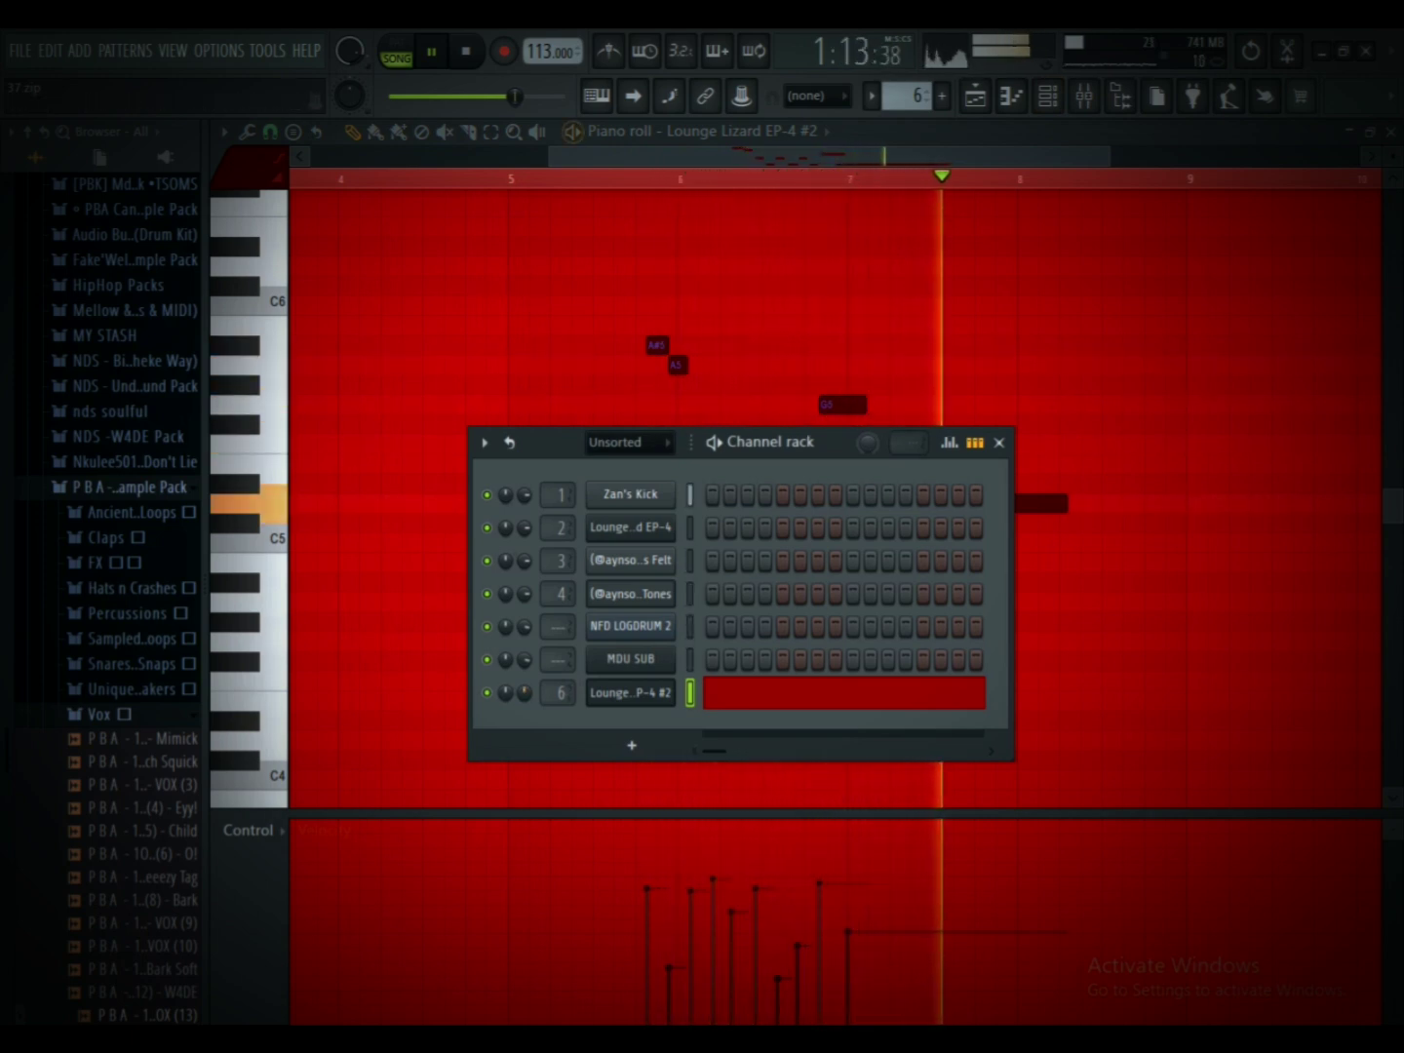
pyautogui.press('F6')
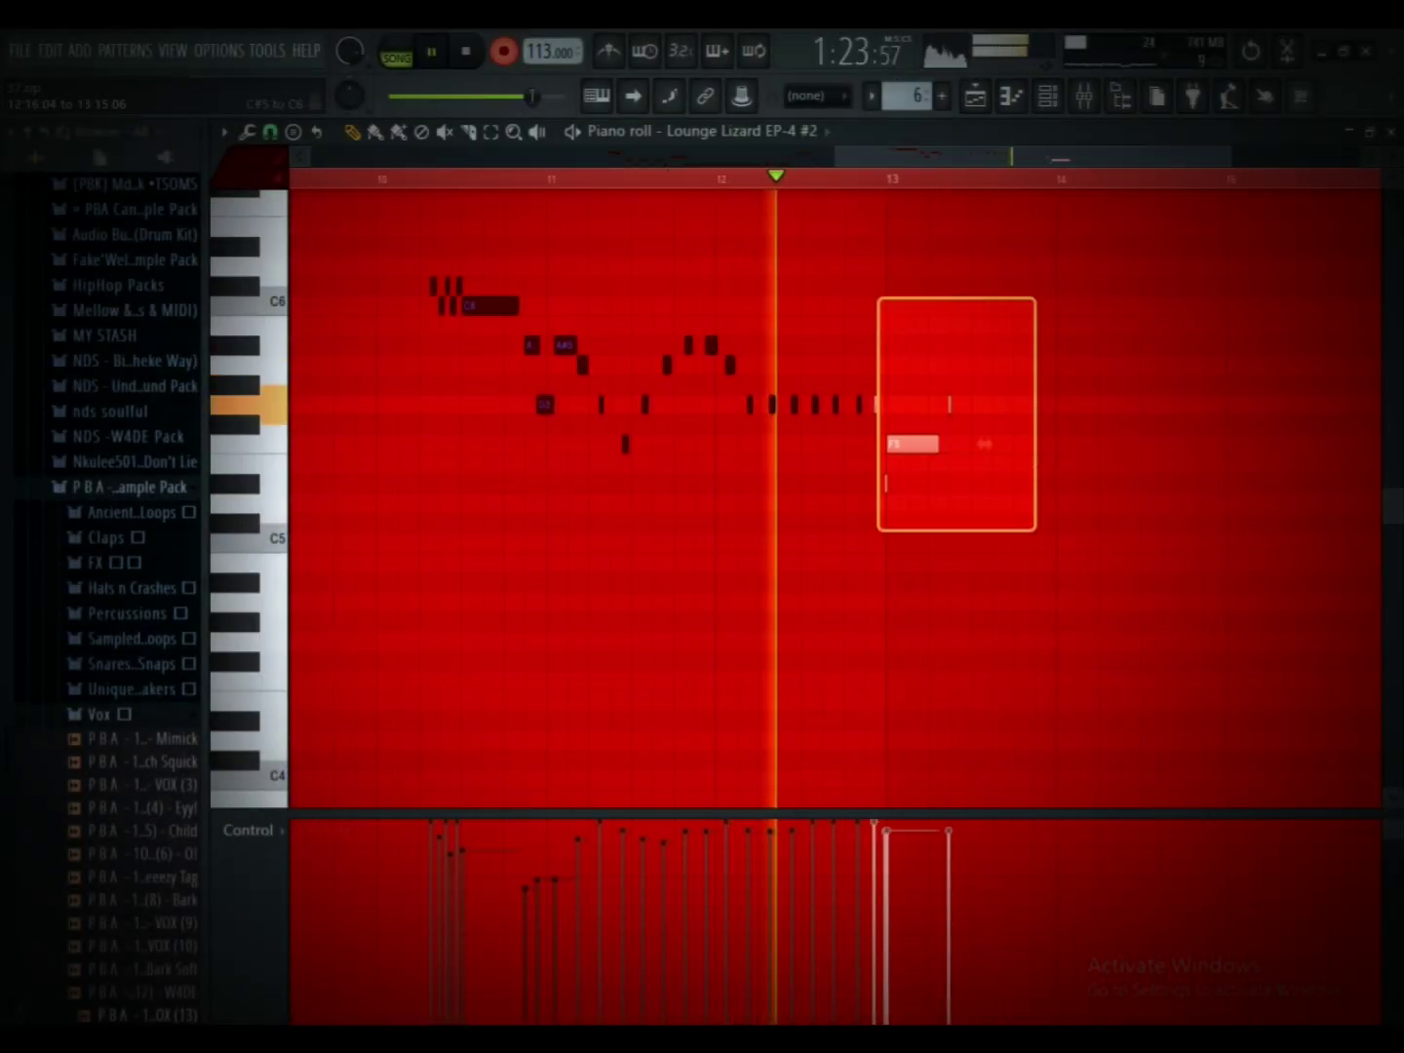
# Step: Delete the stray notes from the start of bar 13 onward in the Lounge Lizard EP-4 #2 take and restart the recording
pyautogui.moveTo(948, 445); pyautogui.dragTo(890, 503)
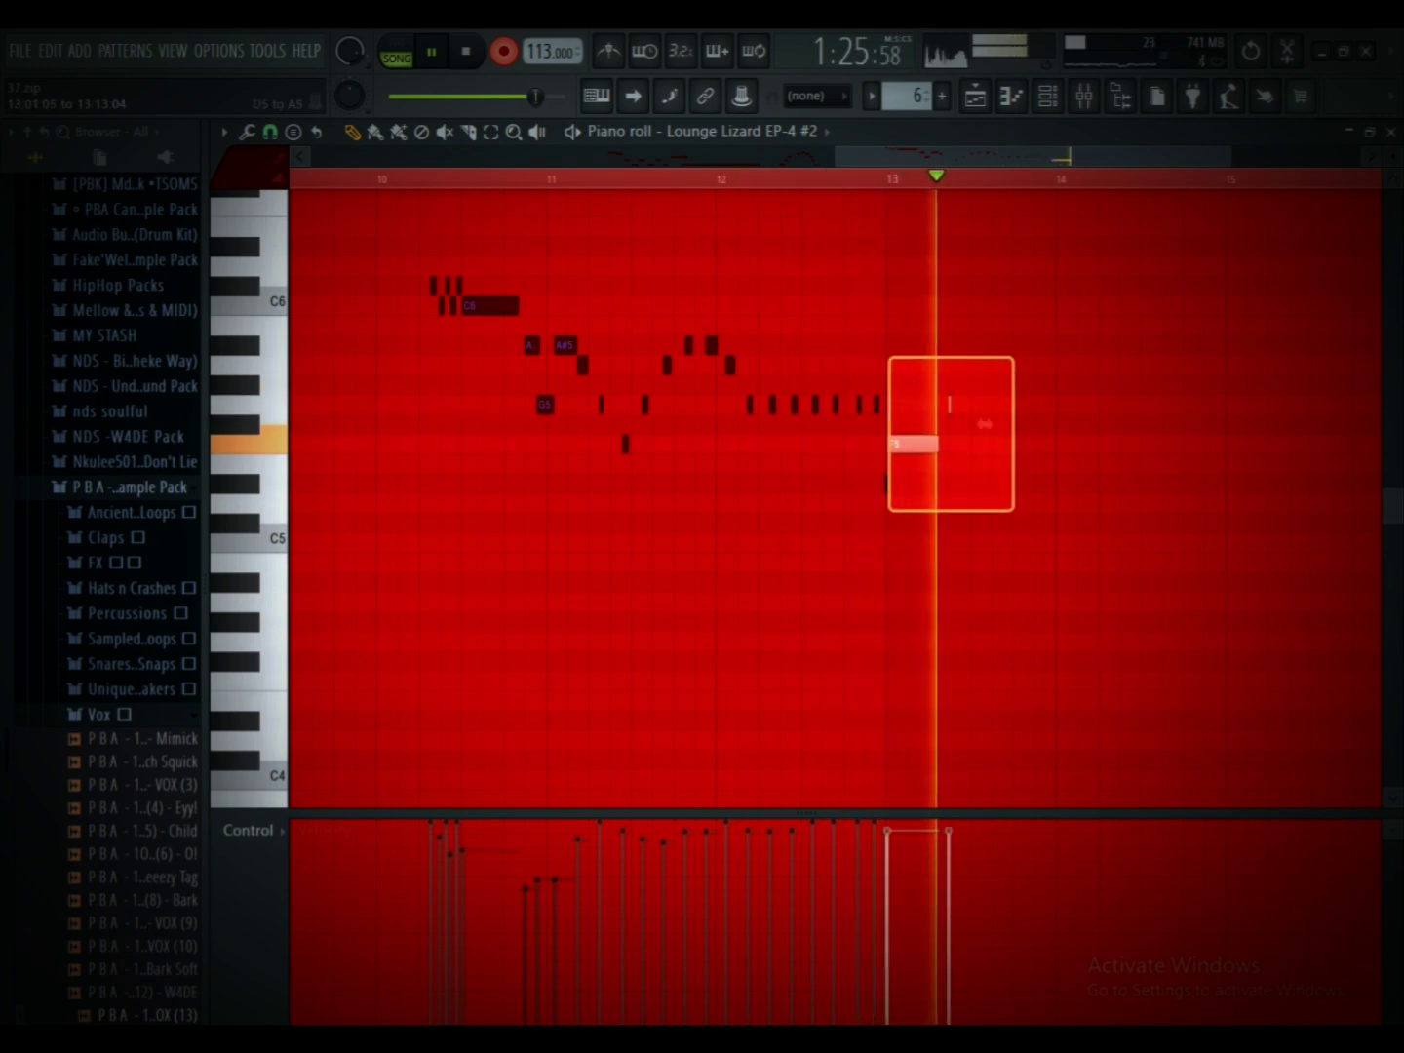
pyautogui.press('Delete')
pyautogui.press('space')
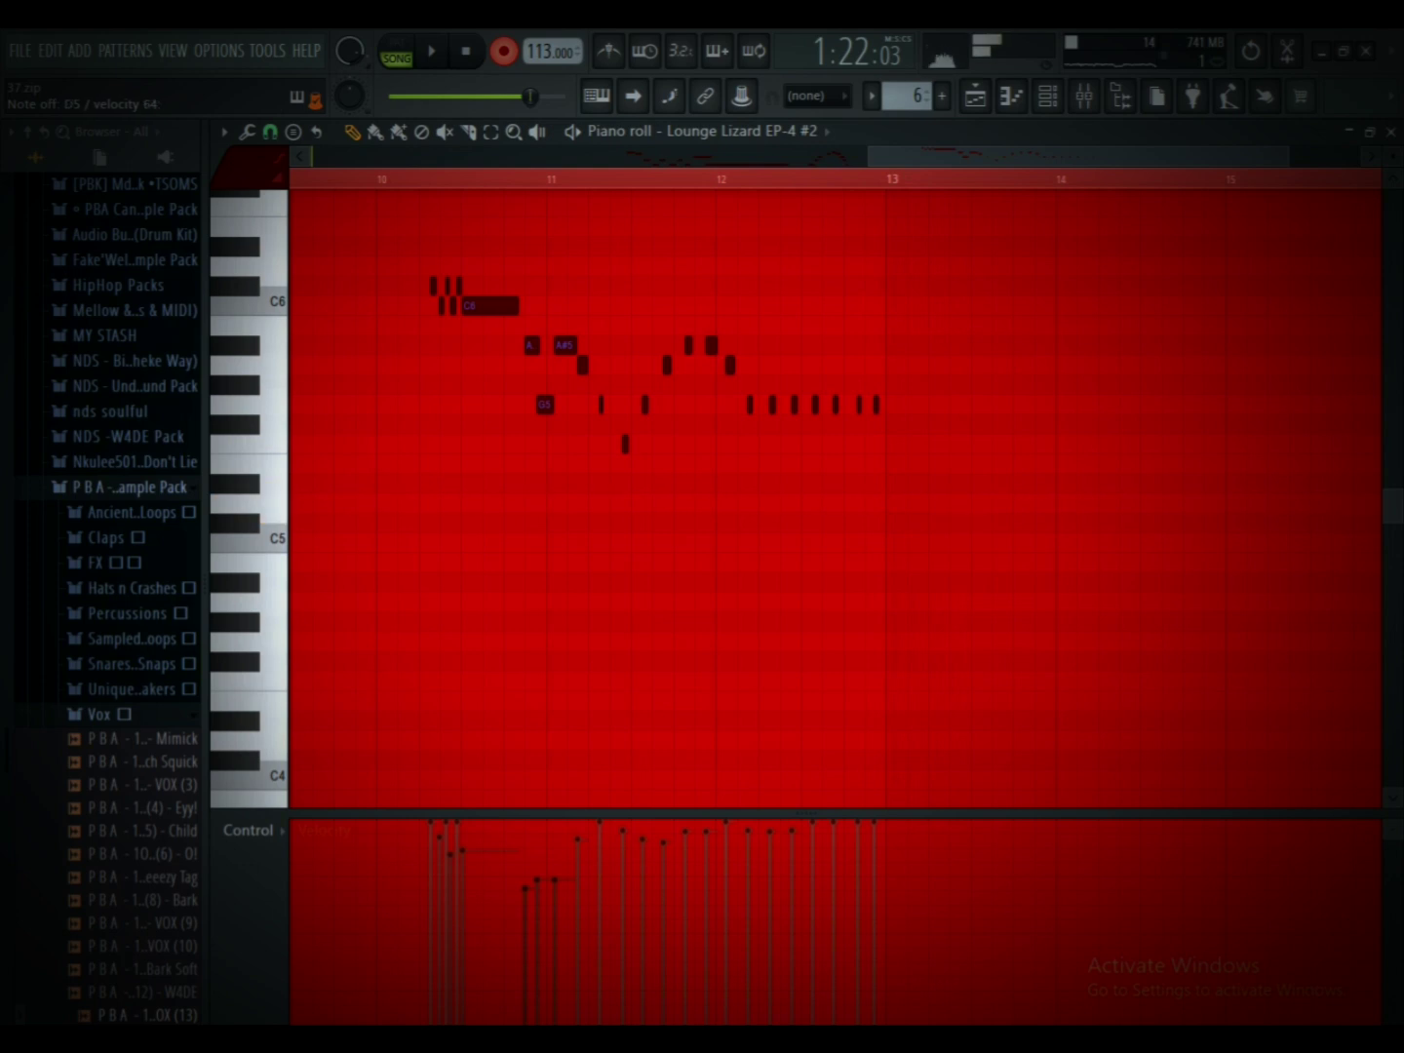
pyautogui.press('space')
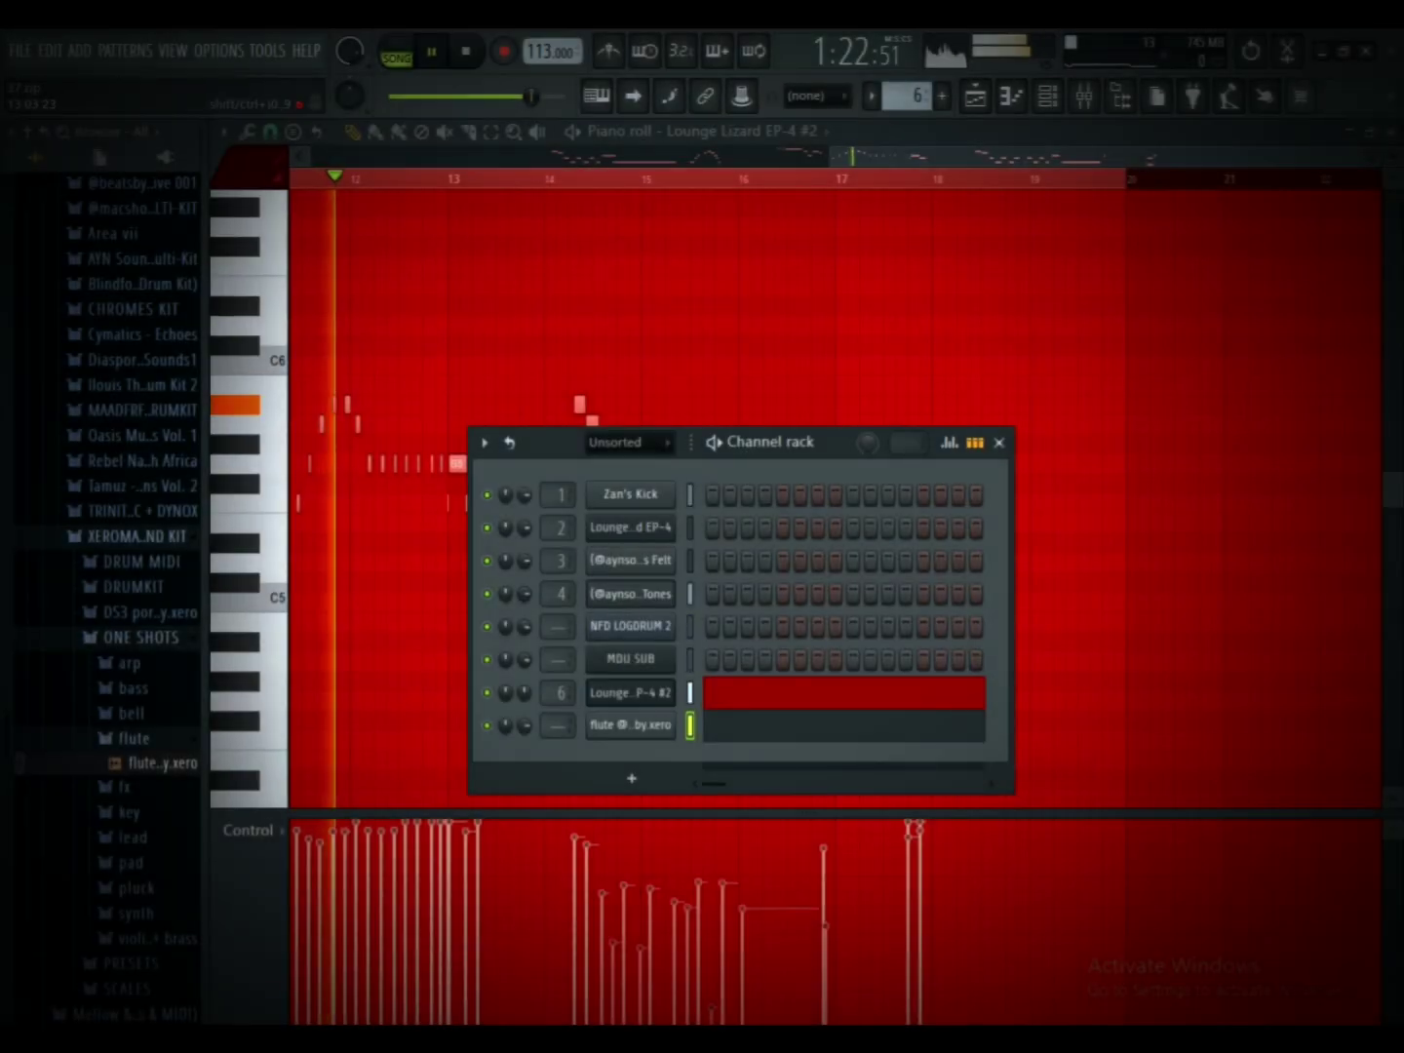
# Step: Shape the flute channel's volume envelope with 9% sustain and set it to Mono with a 2:00 portamento time
pyautogui.press('space')
pyautogui.click(630, 726)
pyautogui.click(439, 415)
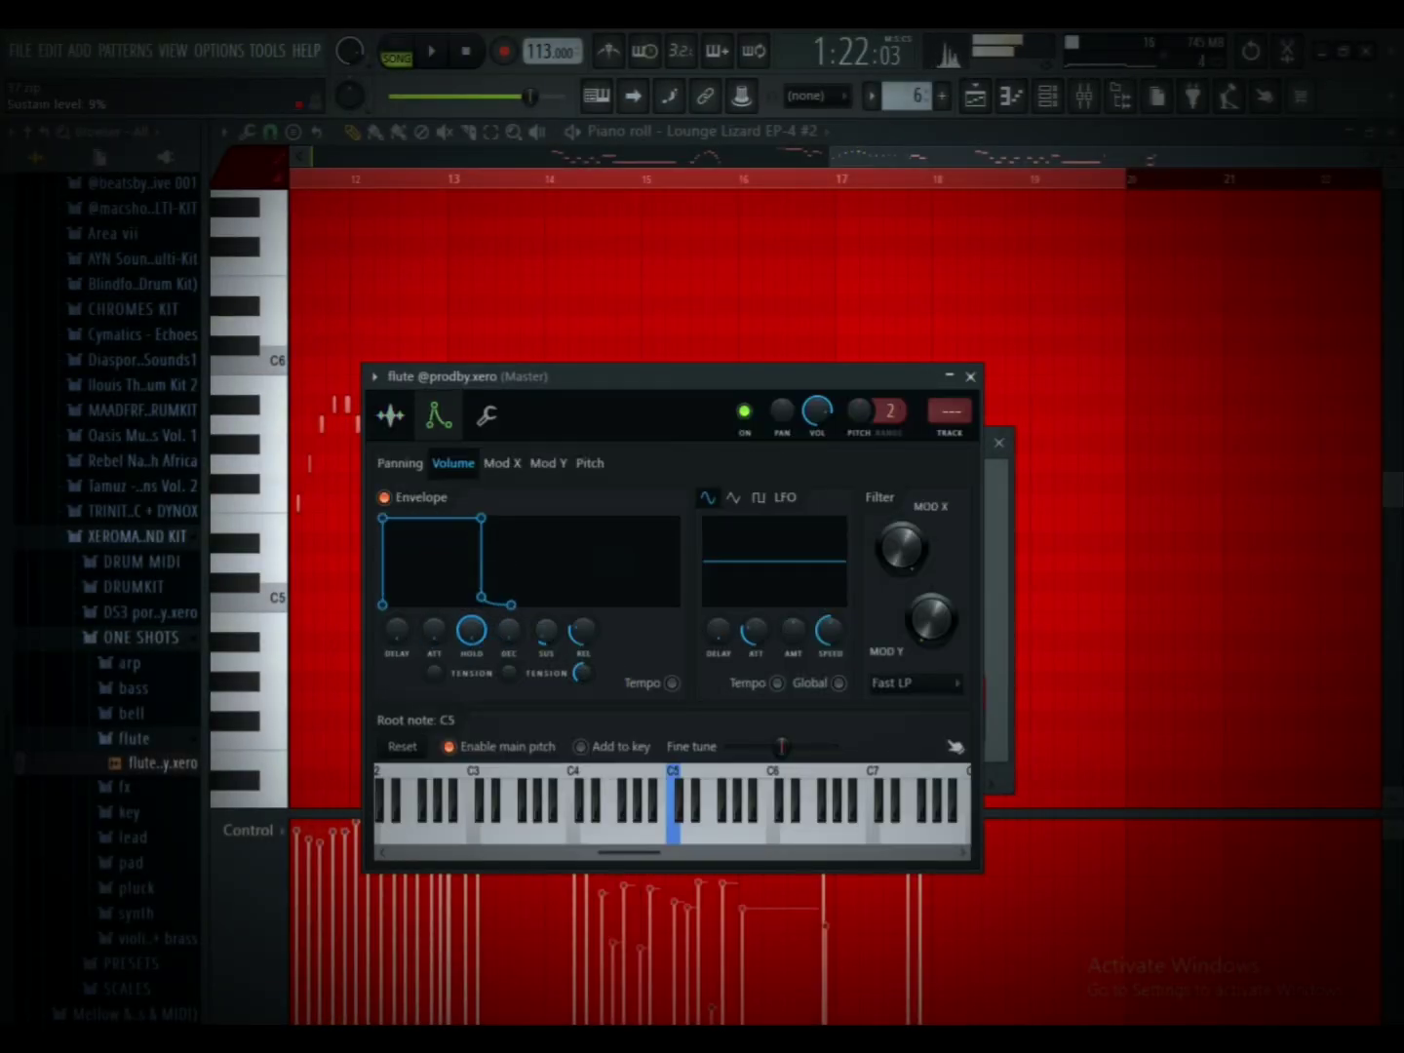
pyautogui.click(486, 415)
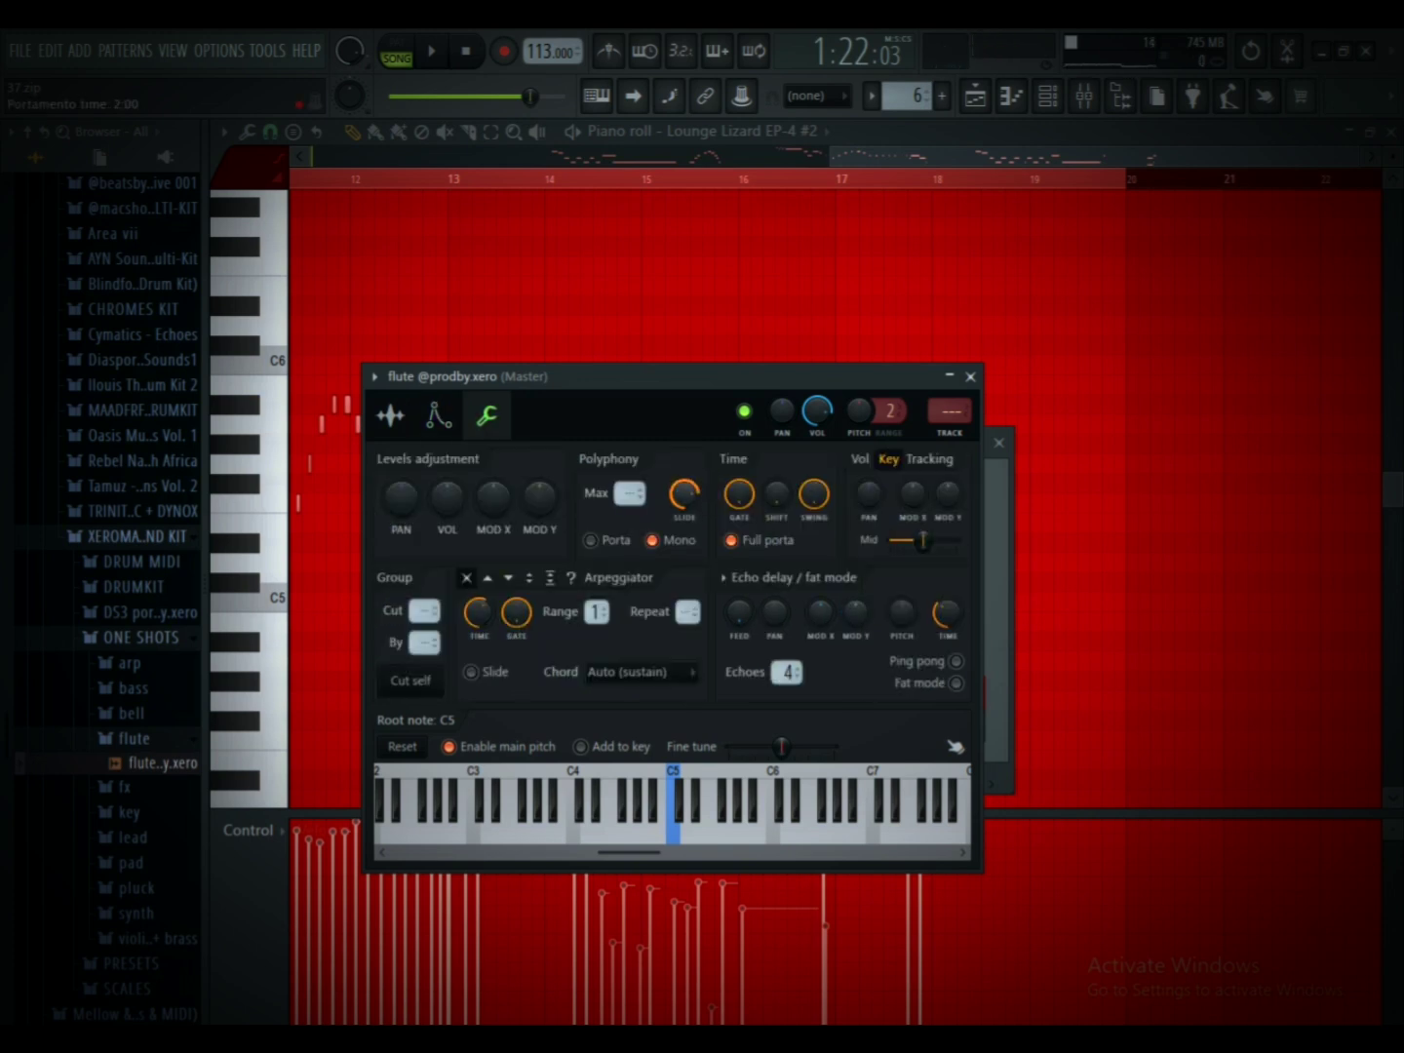
pyautogui.click(970, 376)
pyautogui.press('space')
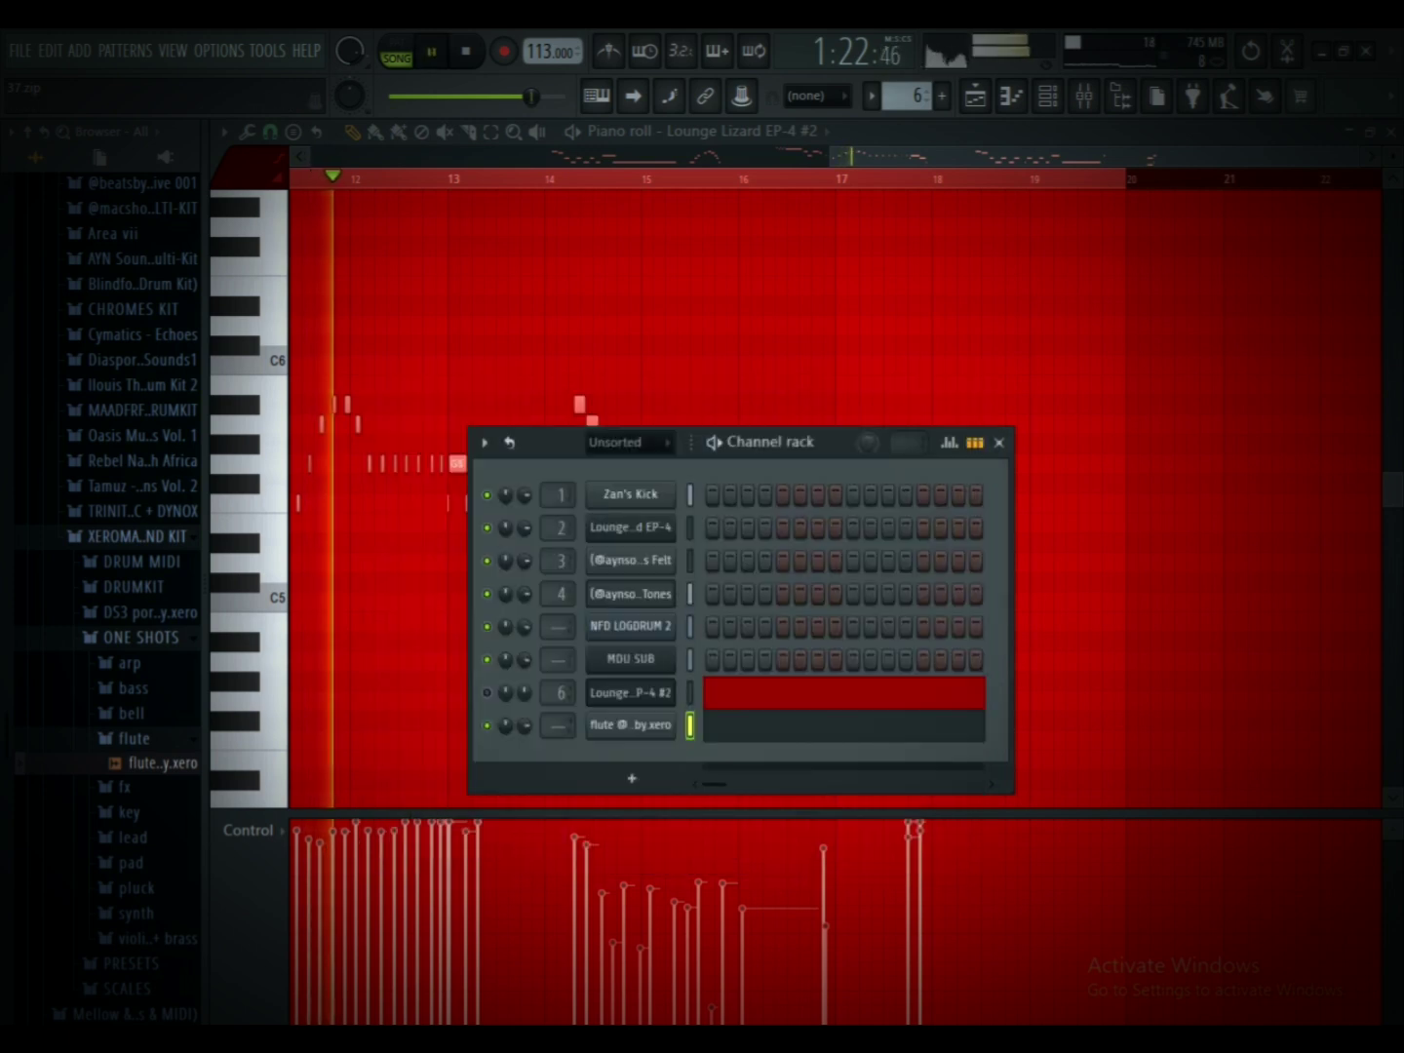
# Step: Route the flute channel to mixer track 6 and set its portamento time to 1:00
pyautogui.scroll(-2, 560, 726)
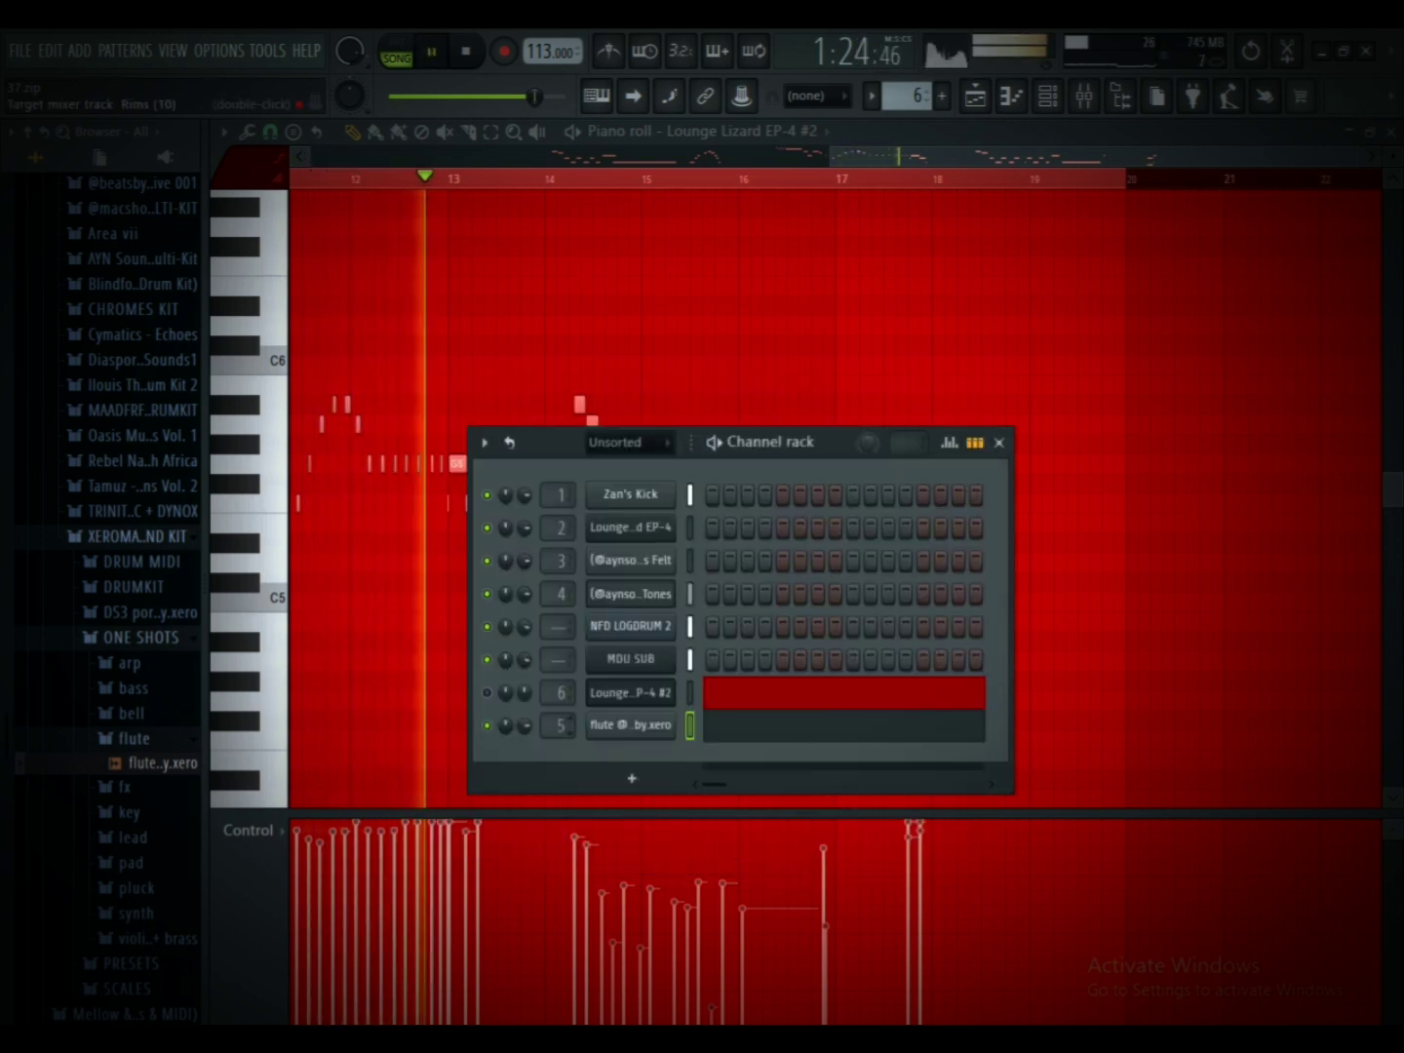
pyautogui.click(631, 726)
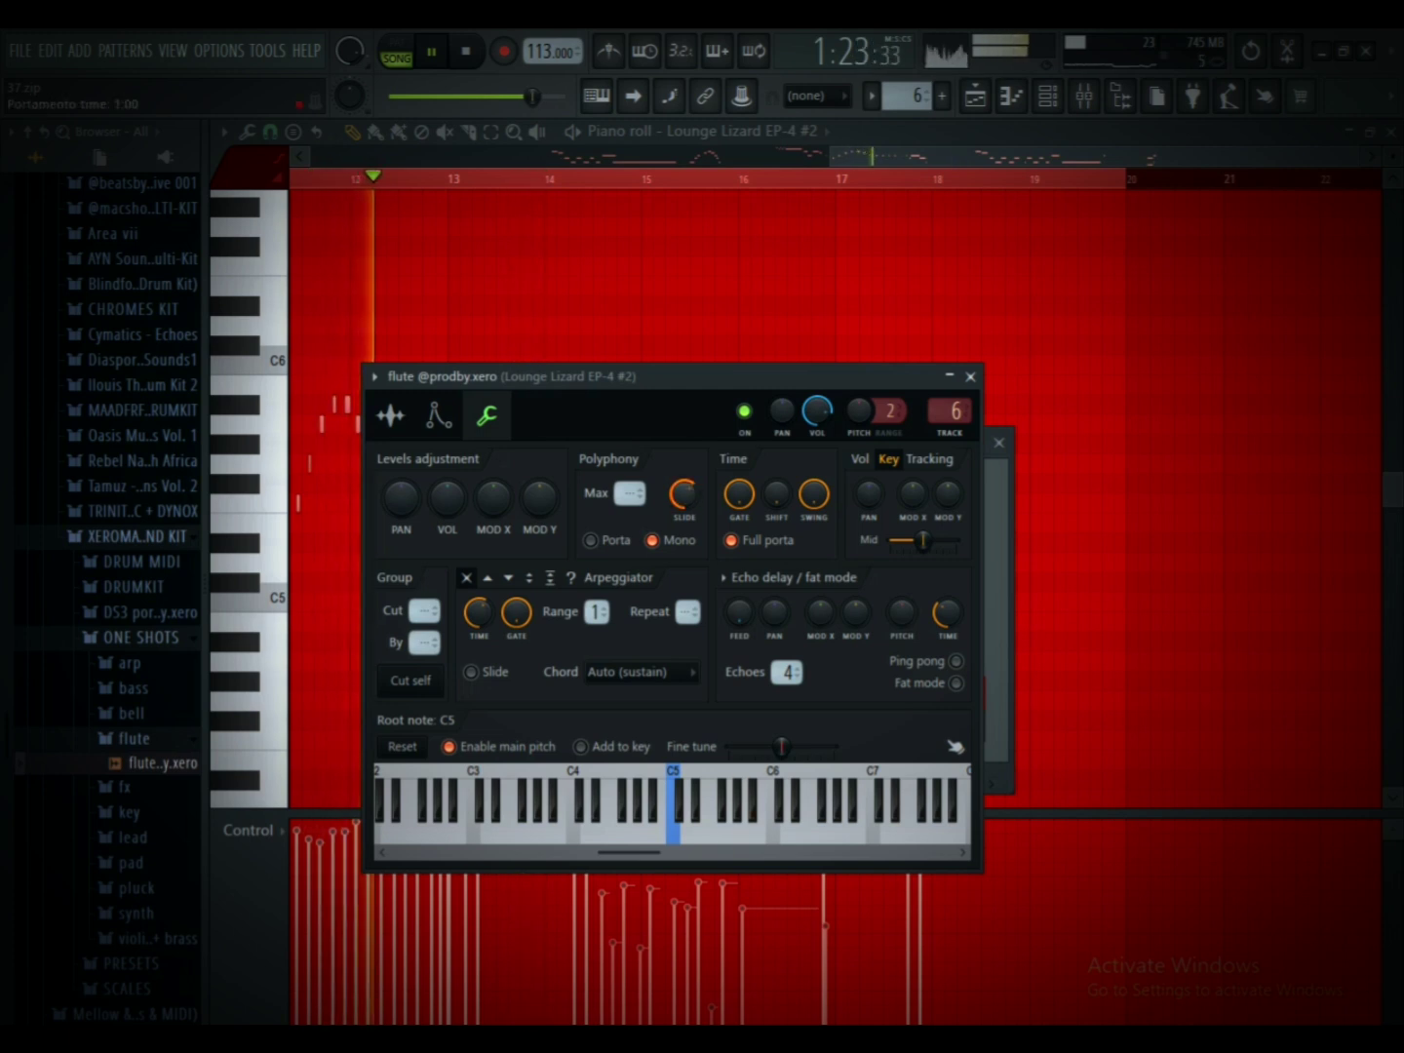
pyautogui.moveTo(585, 375); pyautogui.dragTo(924, 741)
pyautogui.press('space')
# Step: In the flute channel's copy of the melody, remove the stray C5 in bar 13 and lengthen the neighbouring D5
pyautogui.moveTo(959, 474); pyautogui.dragTo(983, 474)
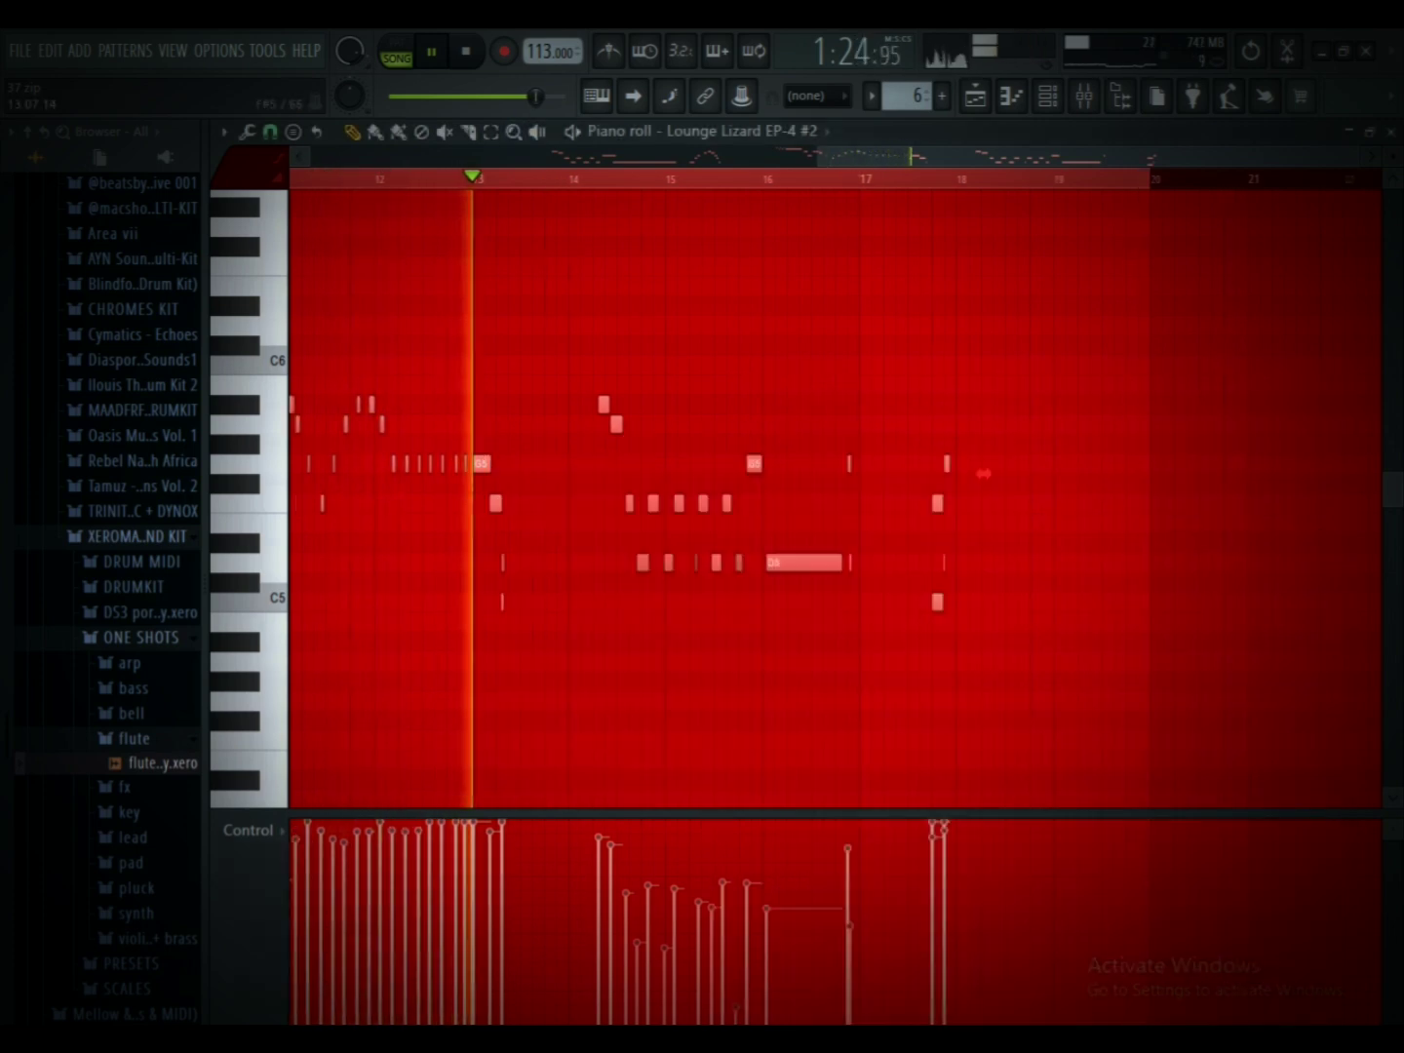
pyautogui.click(499, 622)
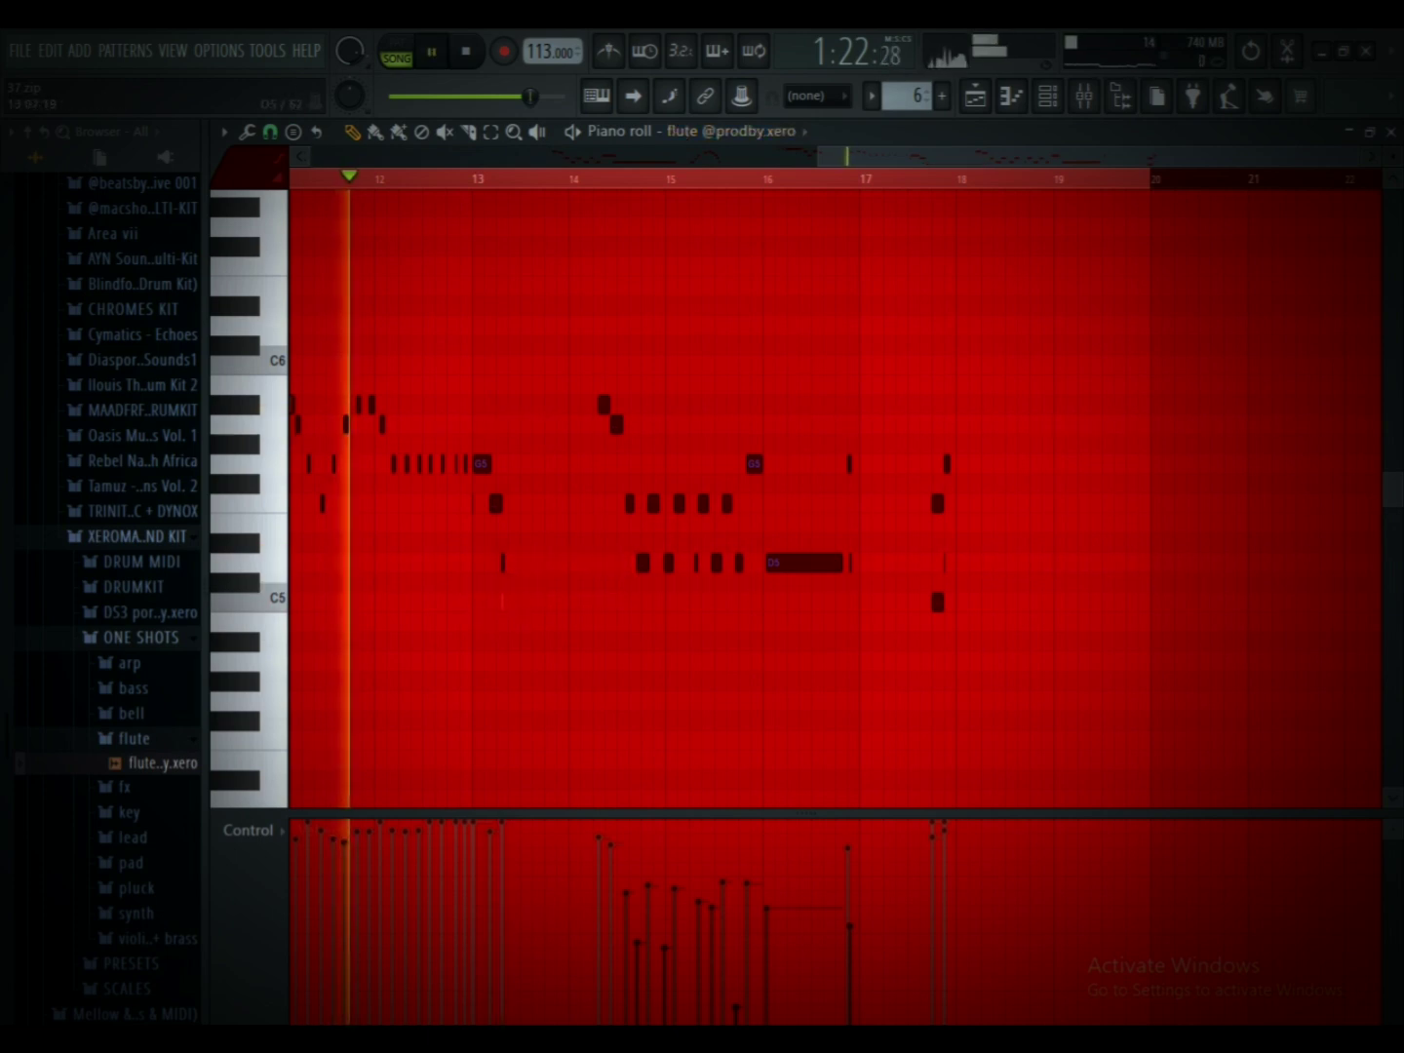
pyautogui.moveTo(505, 563); pyautogui.dragTo(517, 563)
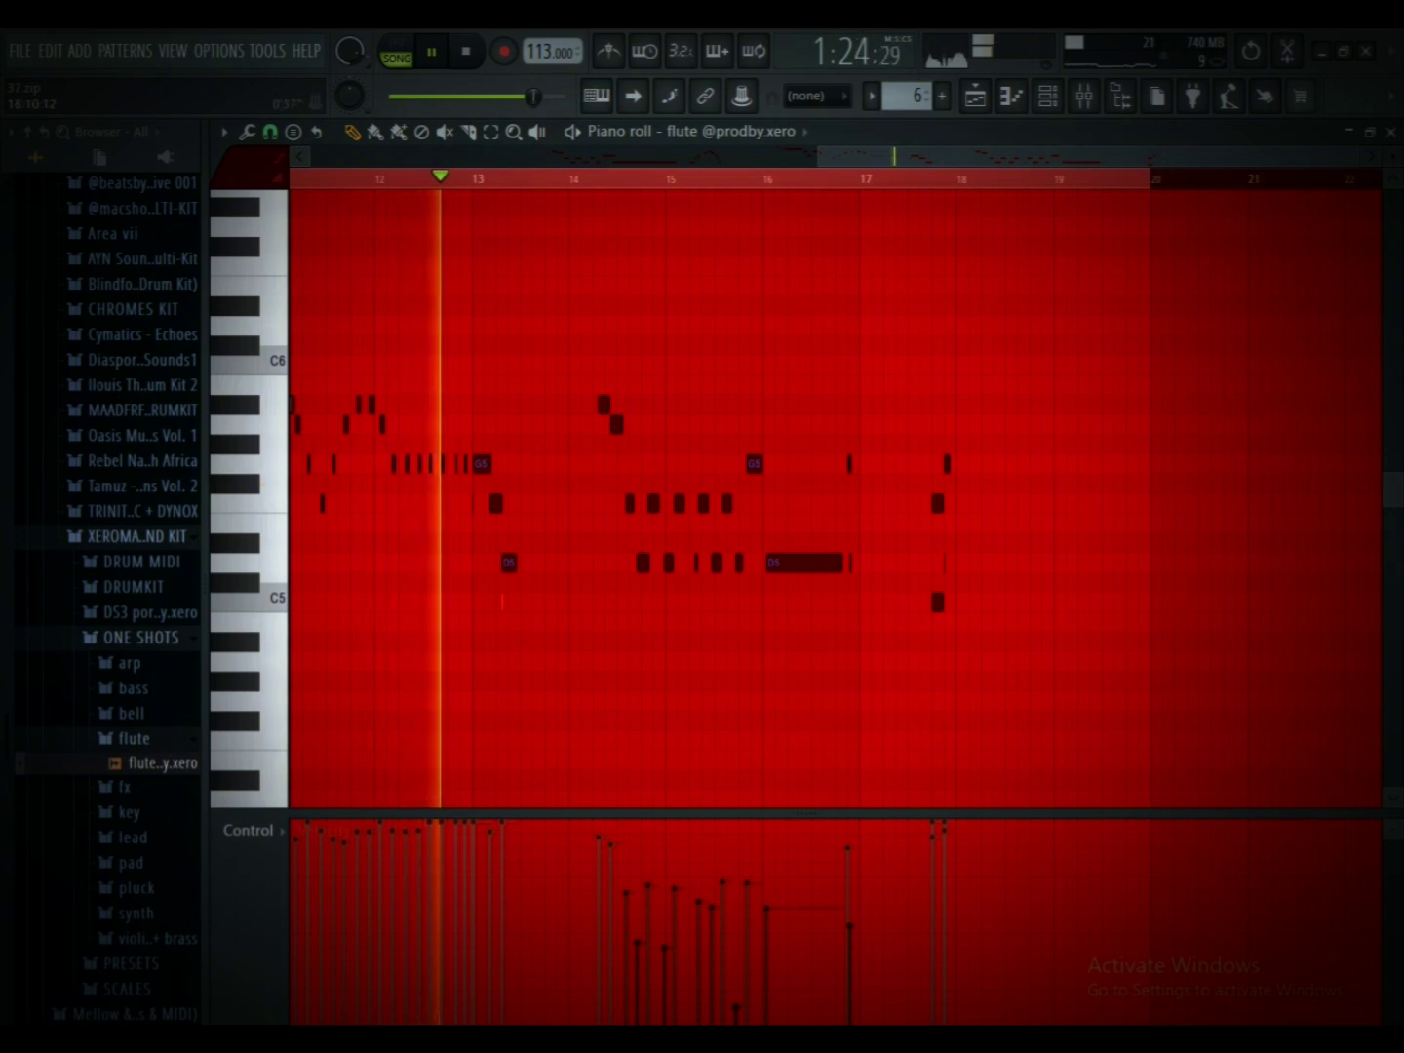
# Step: Set the wet level of Fruity Reeverb 2 on the flute's mixer track 6 to 69%
pyautogui.press('F6')
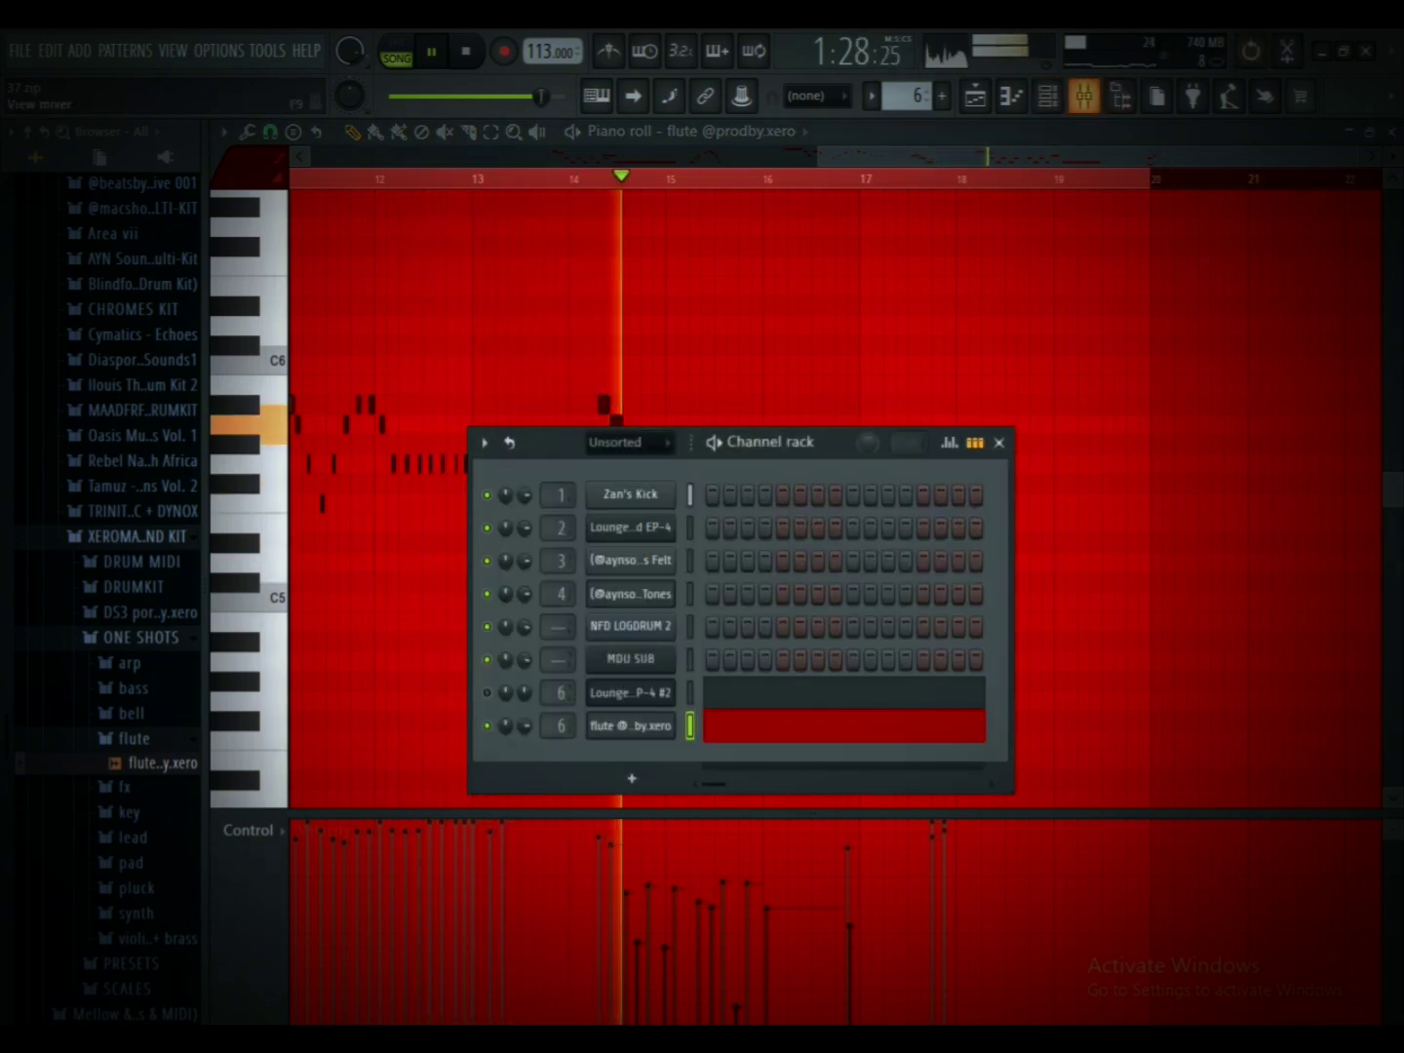
pyautogui.click(1083, 96)
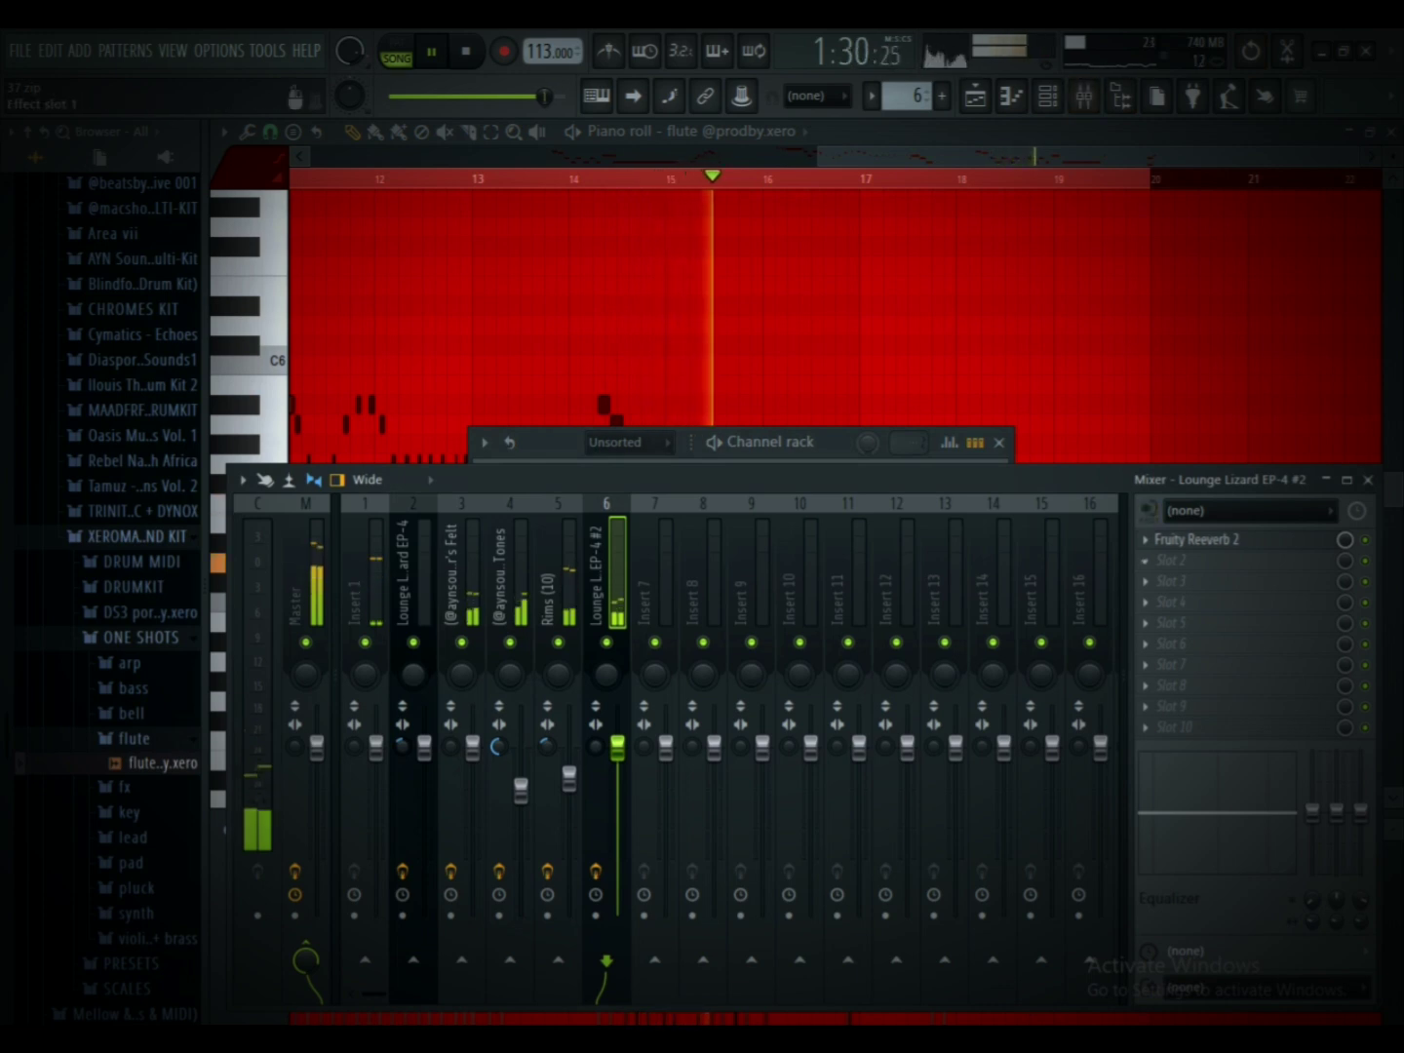
pyautogui.click(1196, 539)
pyautogui.moveTo(952, 479); pyautogui.dragTo(953, 472)
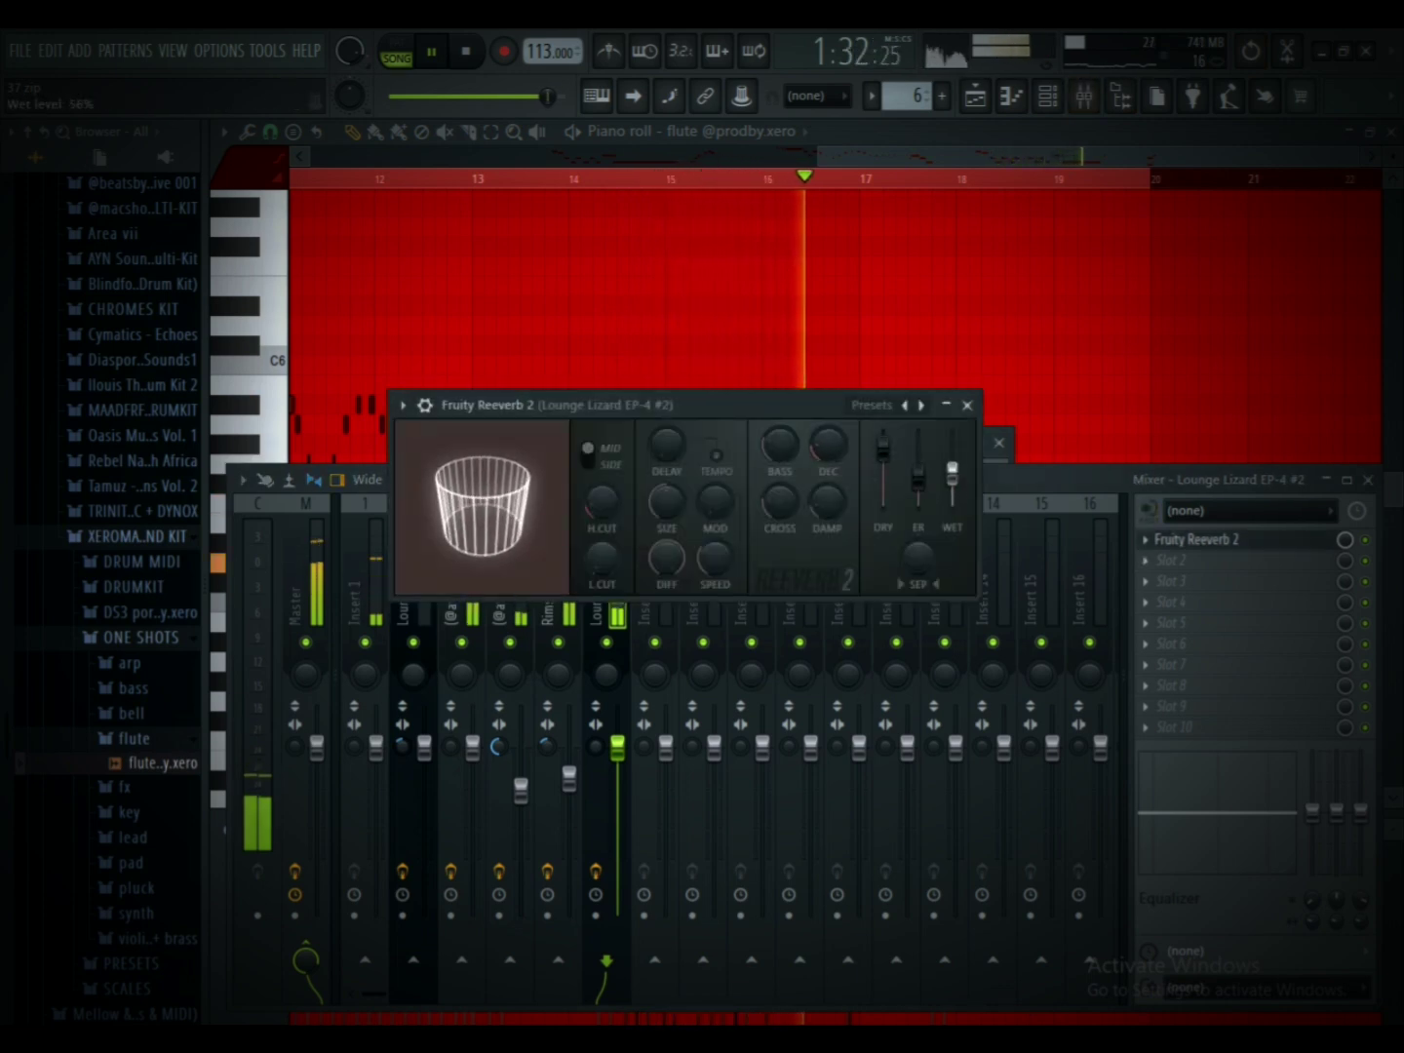
pyautogui.click(967, 405)
pyautogui.click(1197, 539)
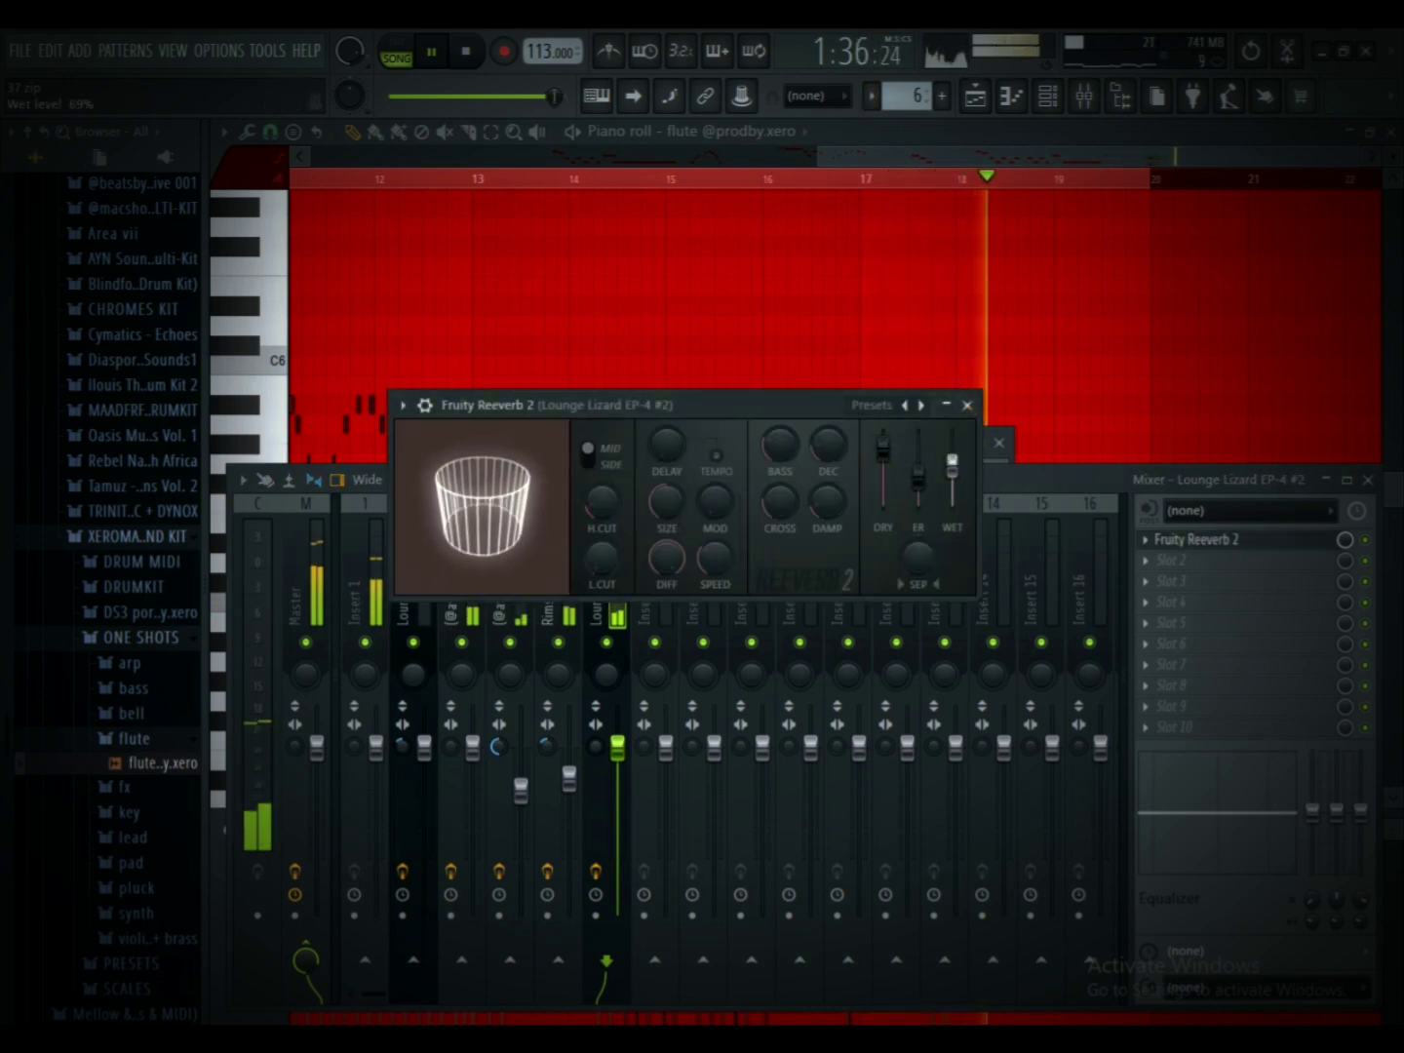
pyautogui.click(967, 405)
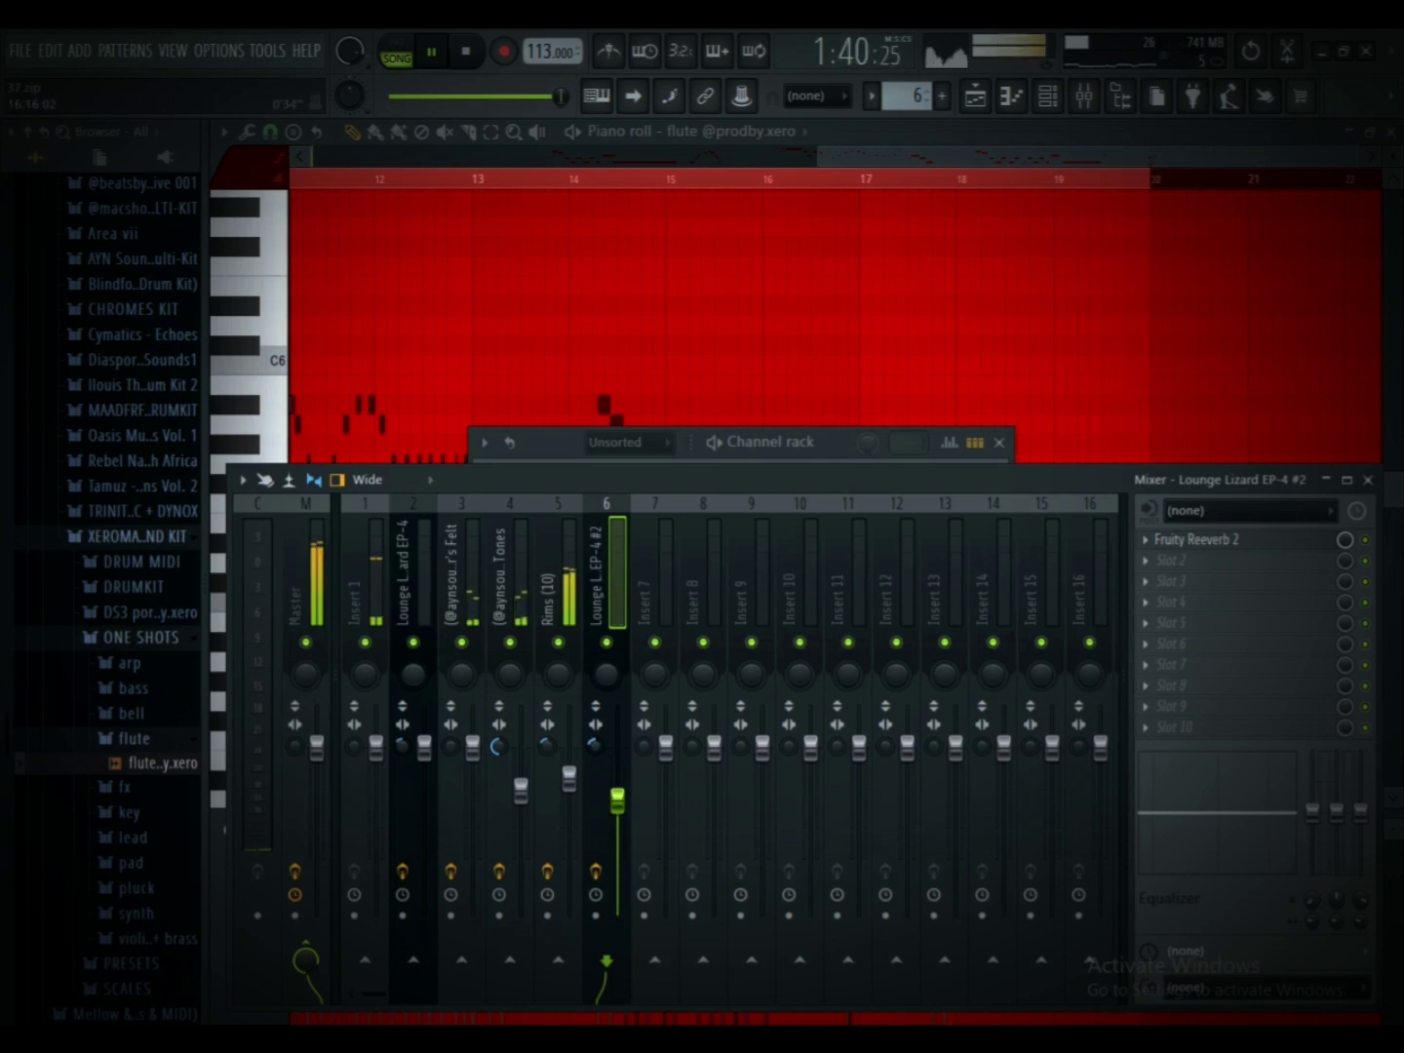
# Step: Delete the F5 and G5 at the end of bar 17 in the flute melody and lengthen the D5 there
pyautogui.click(862, 156)
pyautogui.click(808, 179)
pyautogui.moveTo(932, 536); pyautogui.dragTo(991, 648)
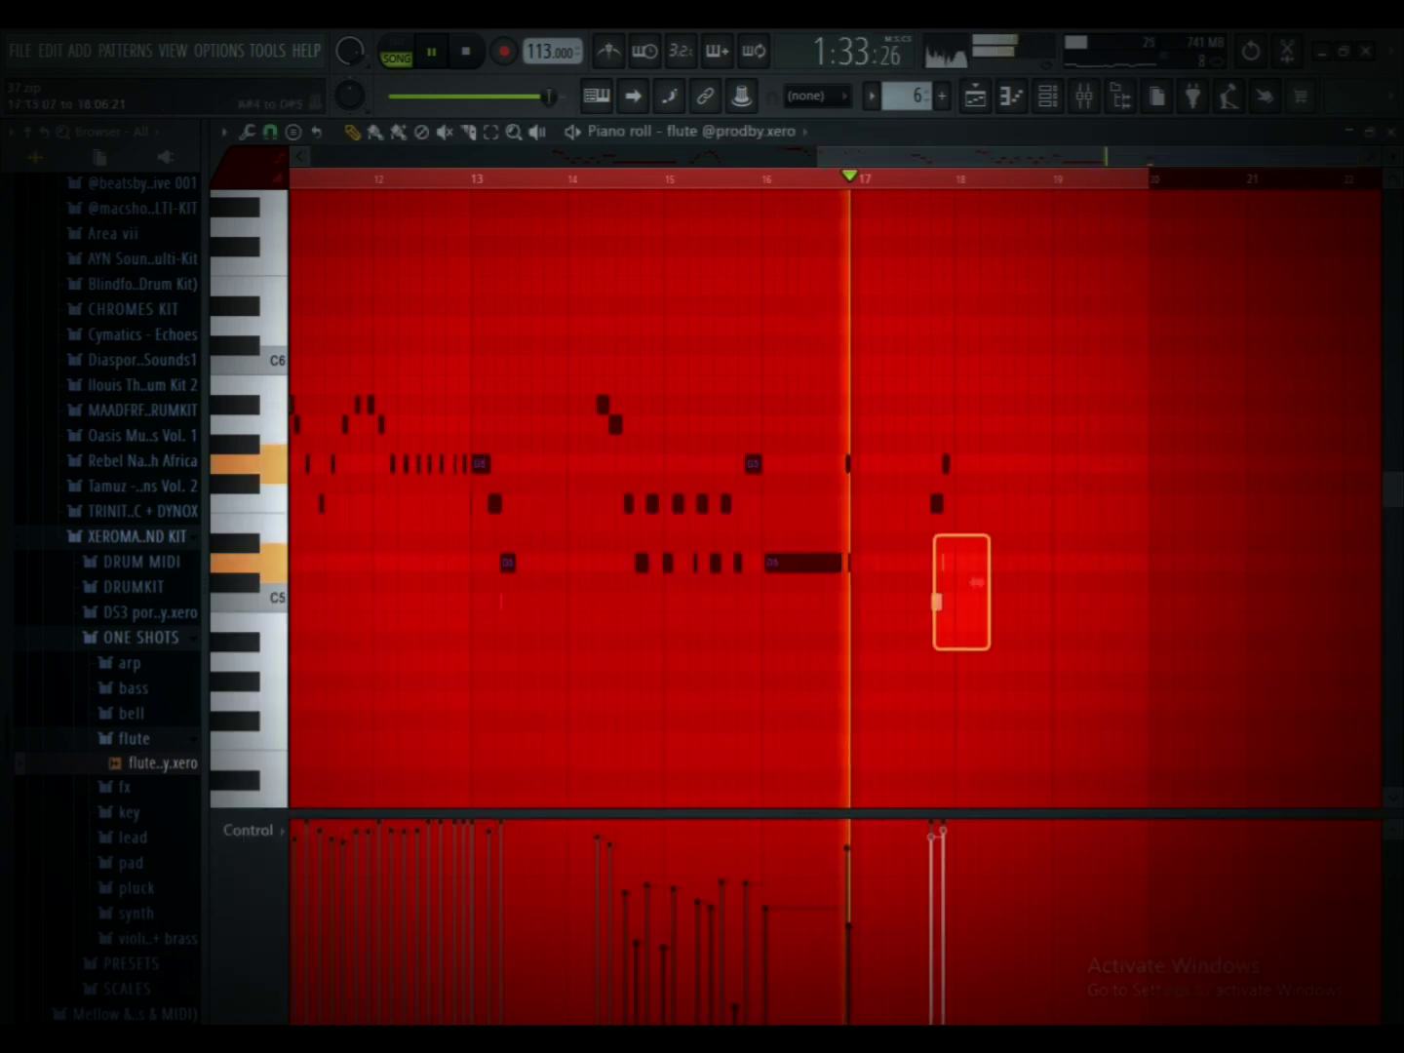
pyautogui.moveTo(912, 426); pyautogui.dragTo(956, 525)
pyautogui.press('Delete')
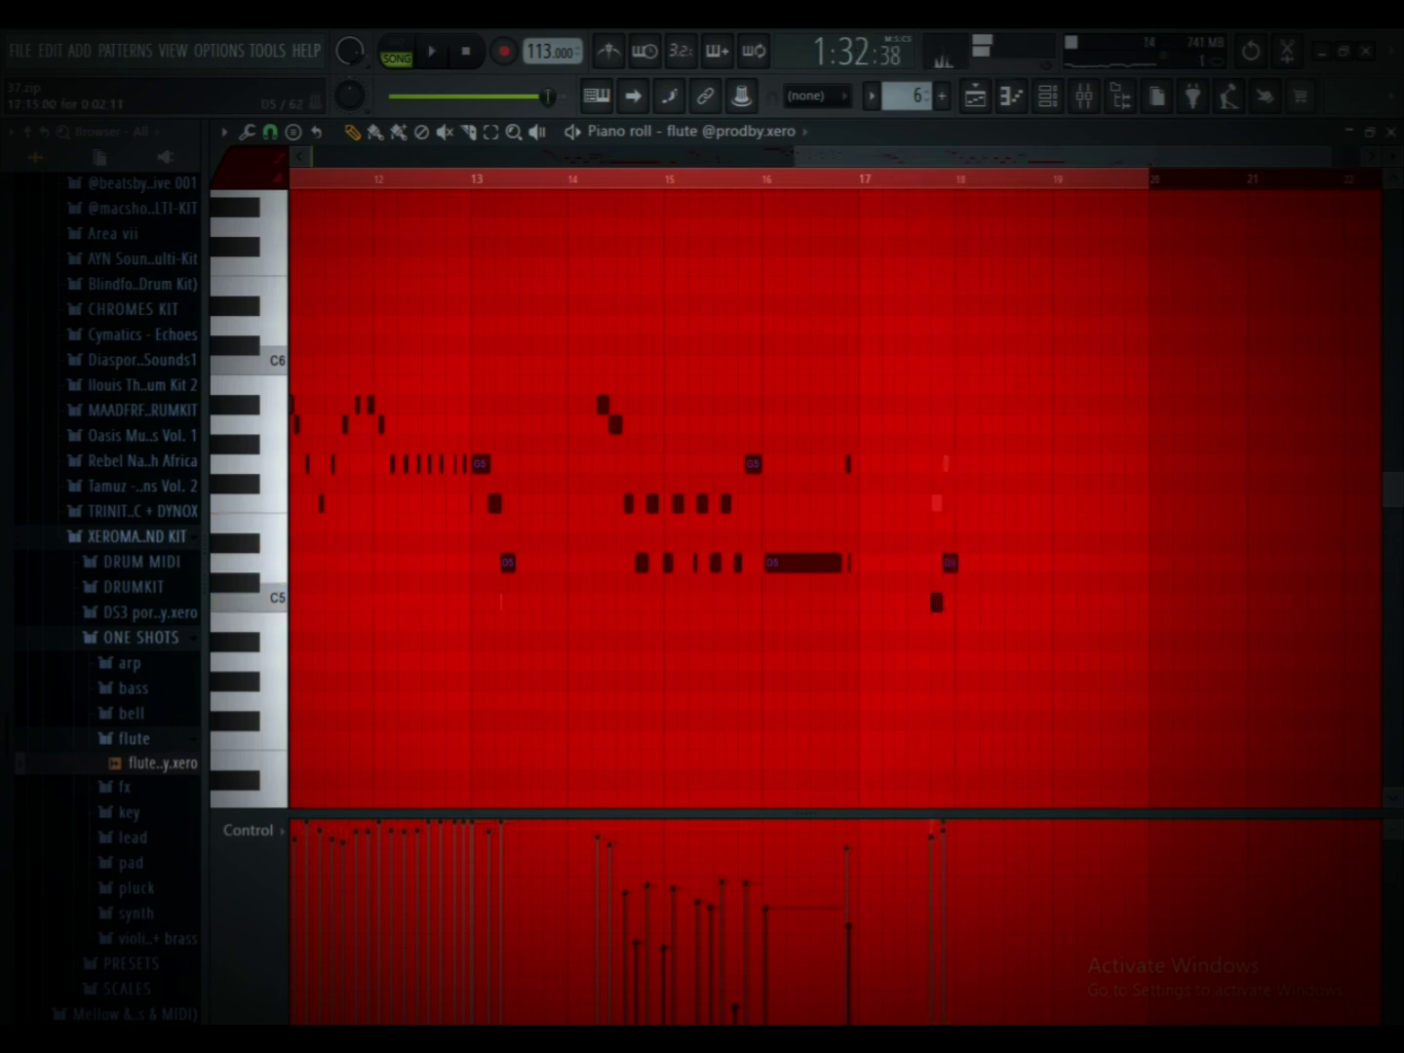
pyautogui.click(949, 563)
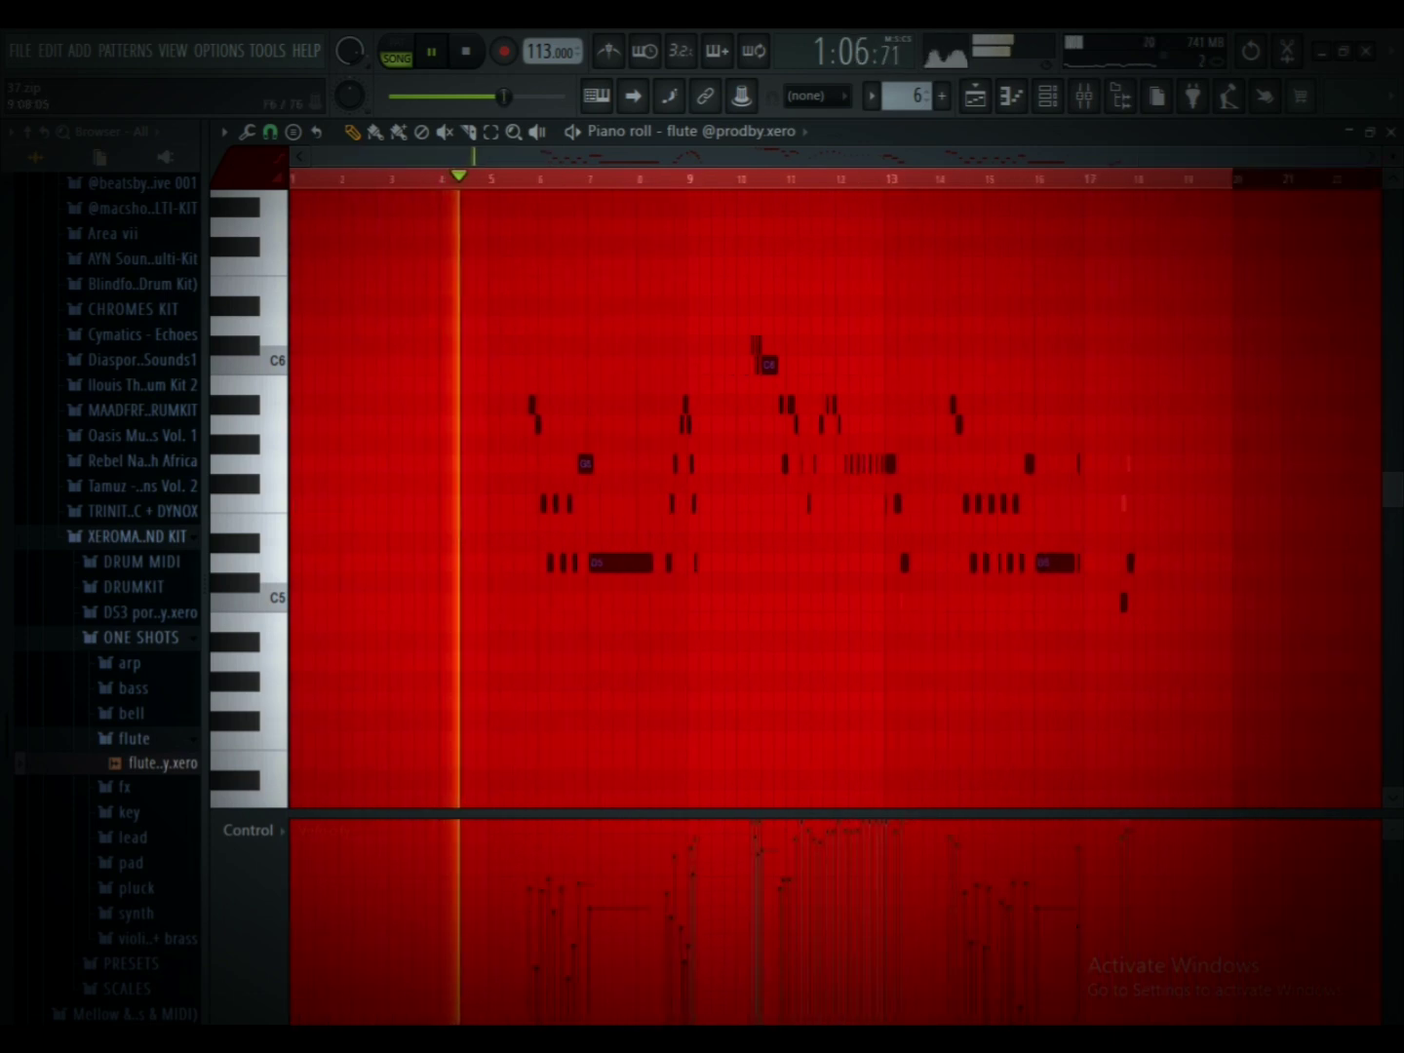
# Step: Delete the muted Lounge Lizard EP-4 #2 channel from the channel rack
pyautogui.click(1047, 96)
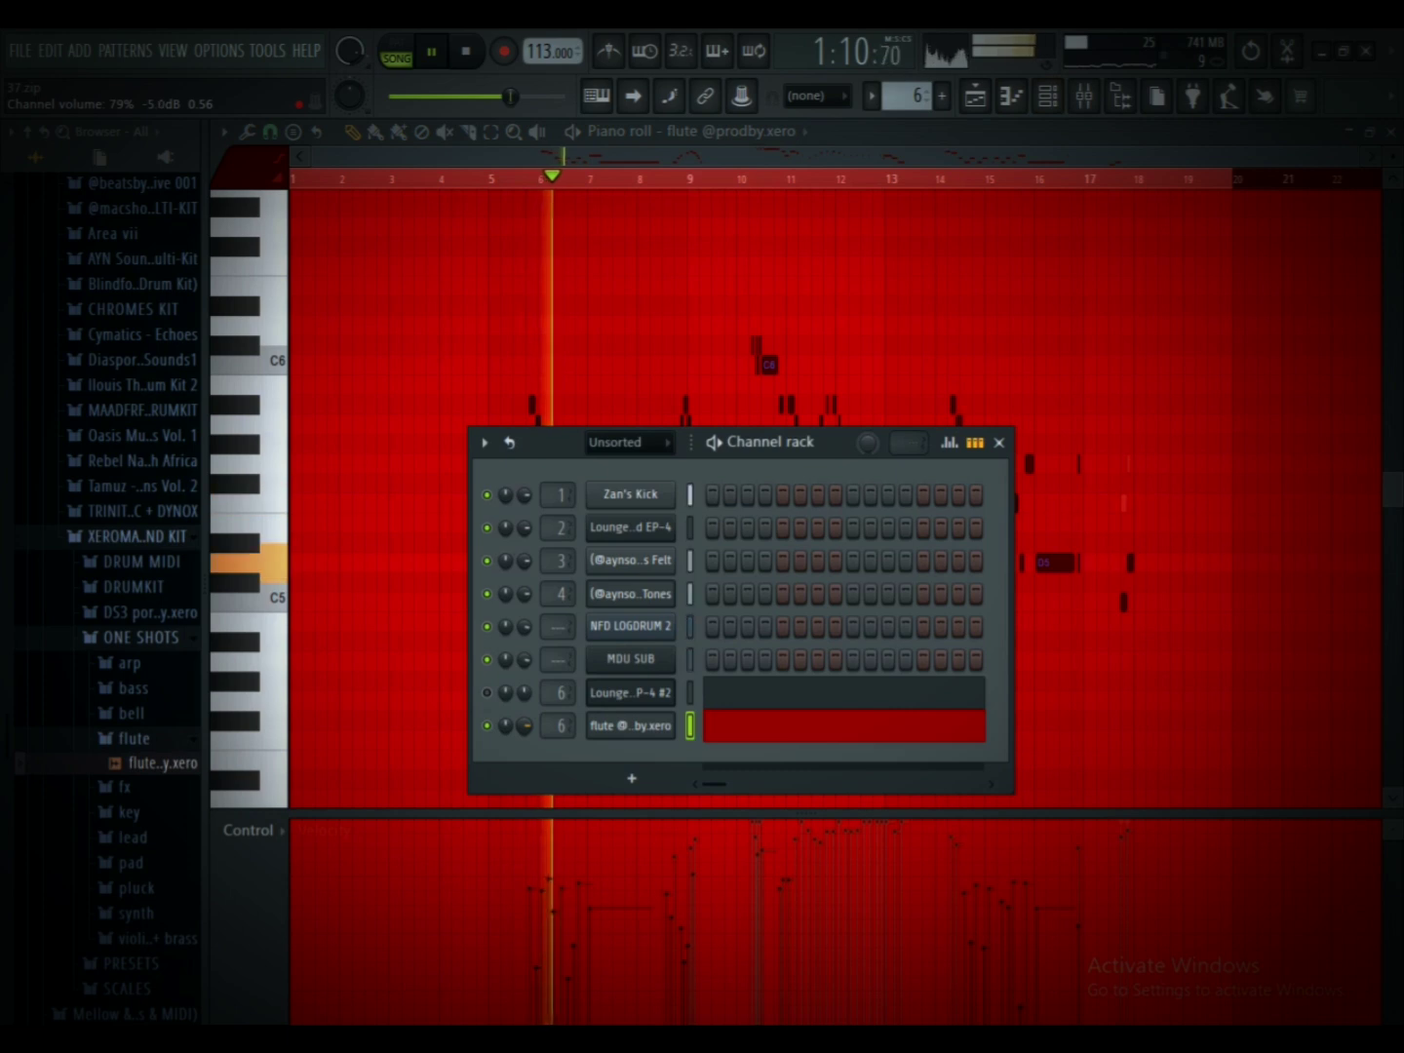
pyautogui.rightClick(671, 683)
pyautogui.click(722, 906)
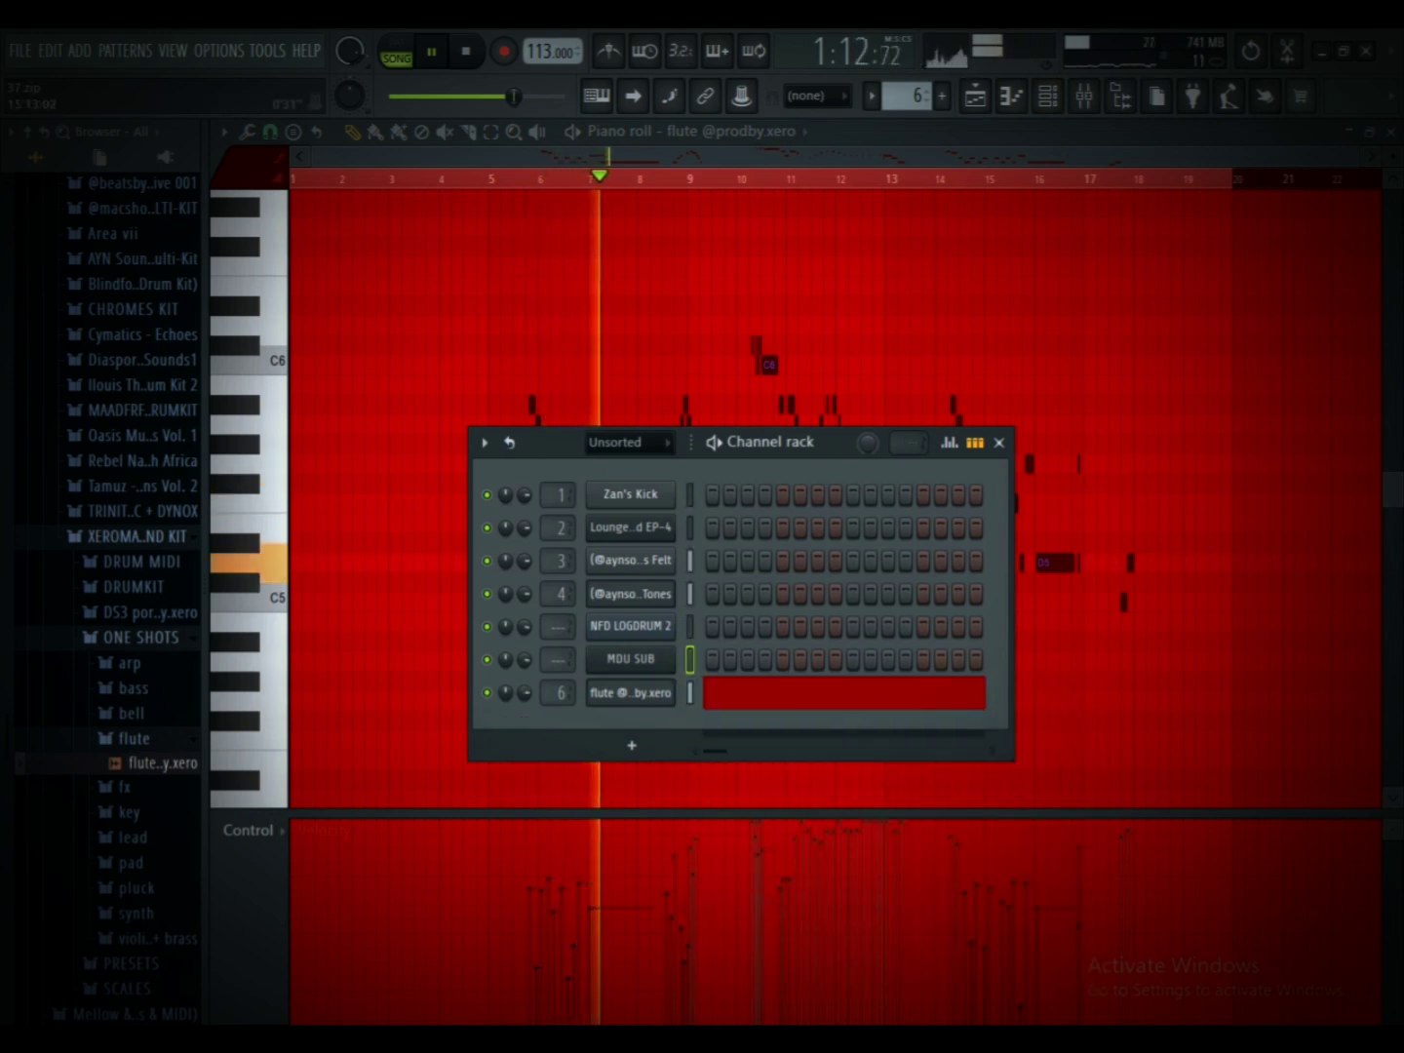
# Step: Save the project as the zipped song file 37, replacing the existing 37.zip
pyautogui.click(974, 95)
pyautogui.hotkey('ctrl', 'shift', 's')
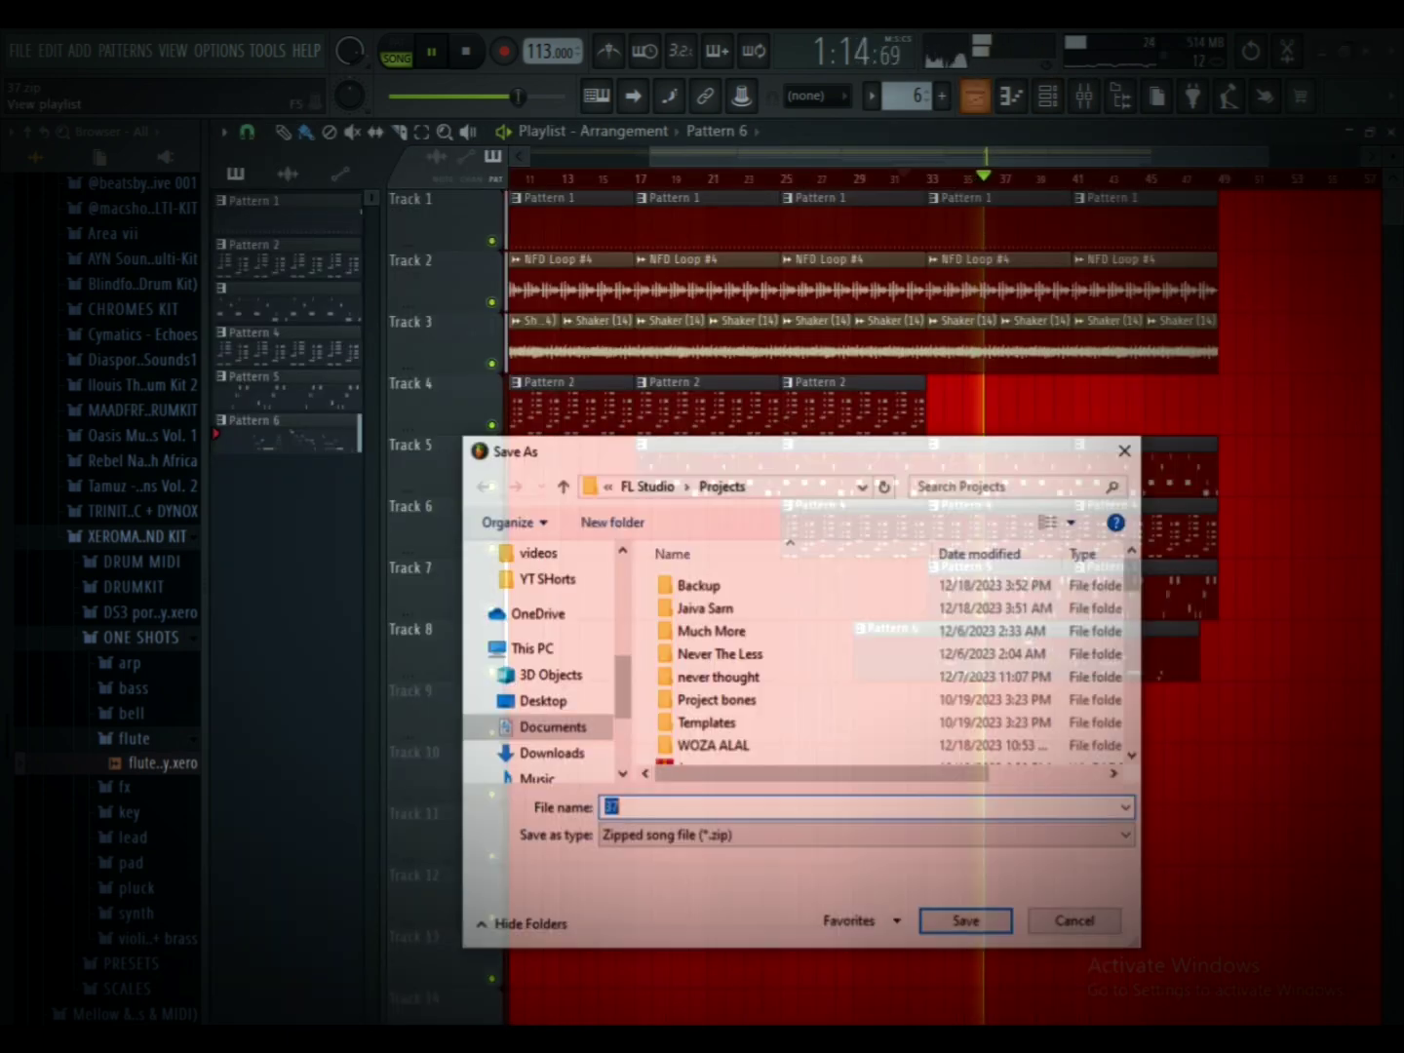
pyautogui.press('Return')
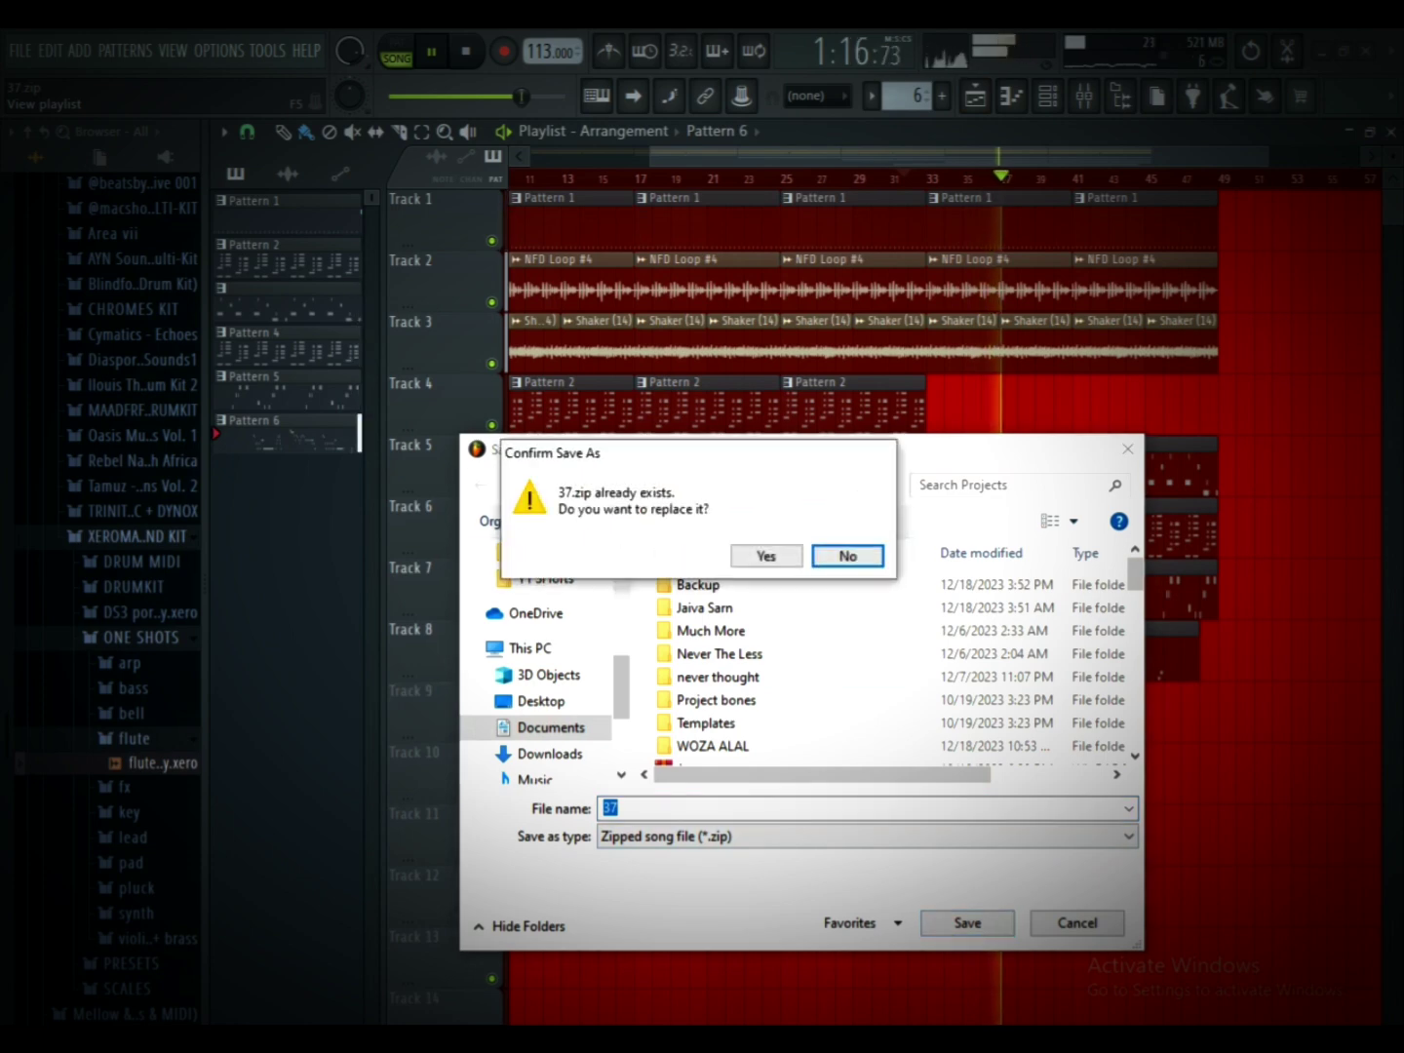
pyautogui.press('Return')
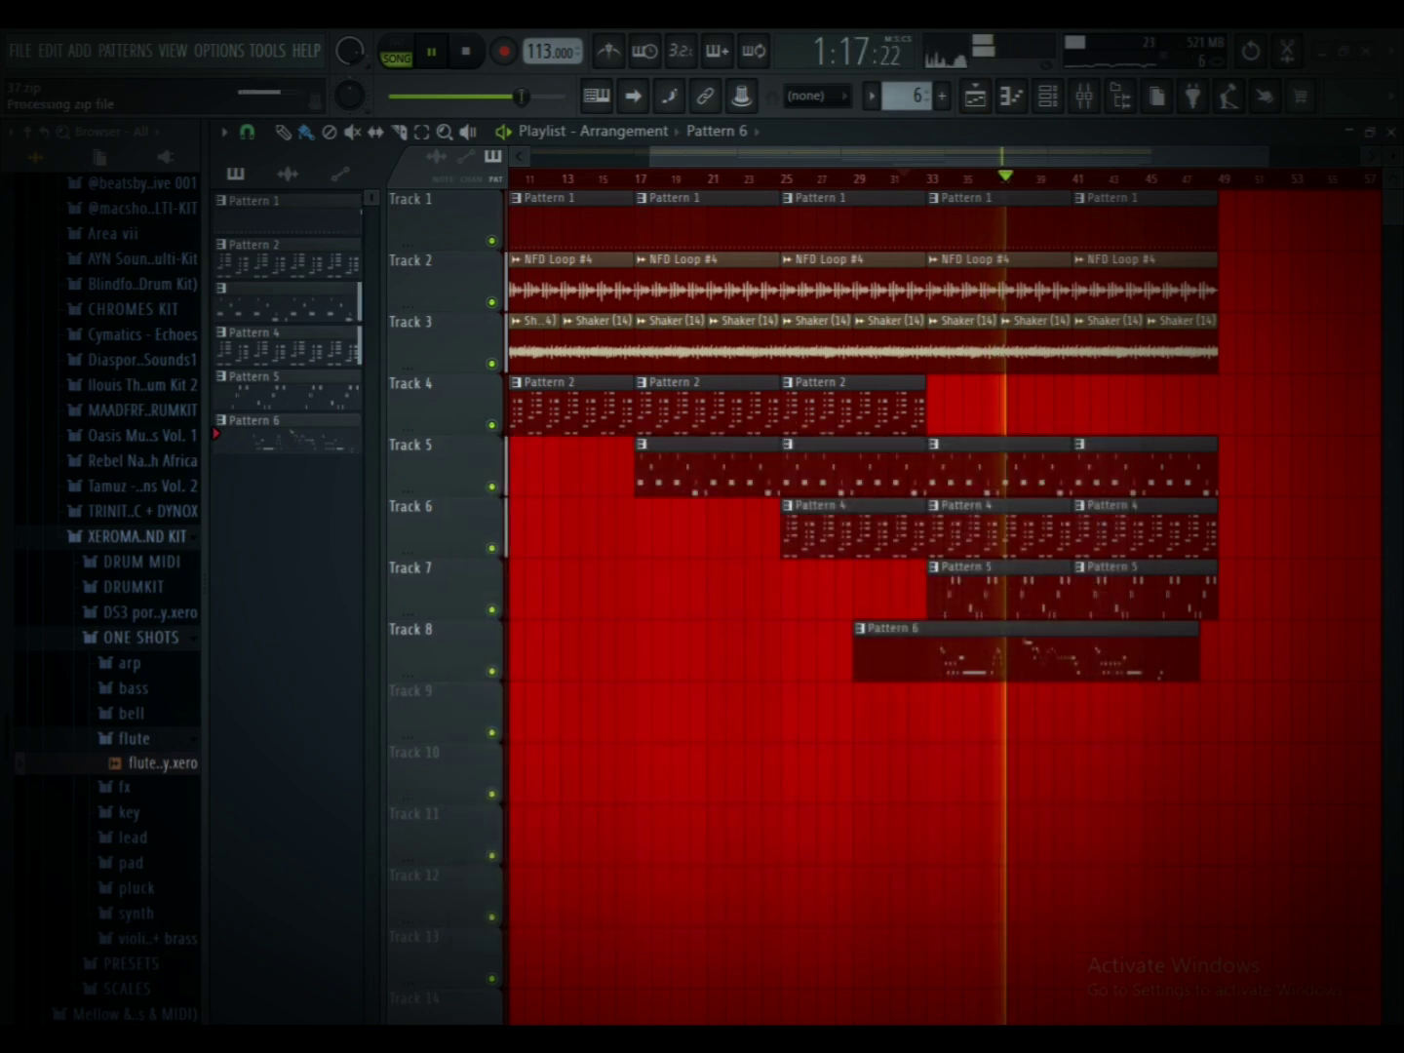
# Step: Delete the cluster of short notes around bar 9 from the flute melody in the piano roll
pyautogui.click(1011, 96)
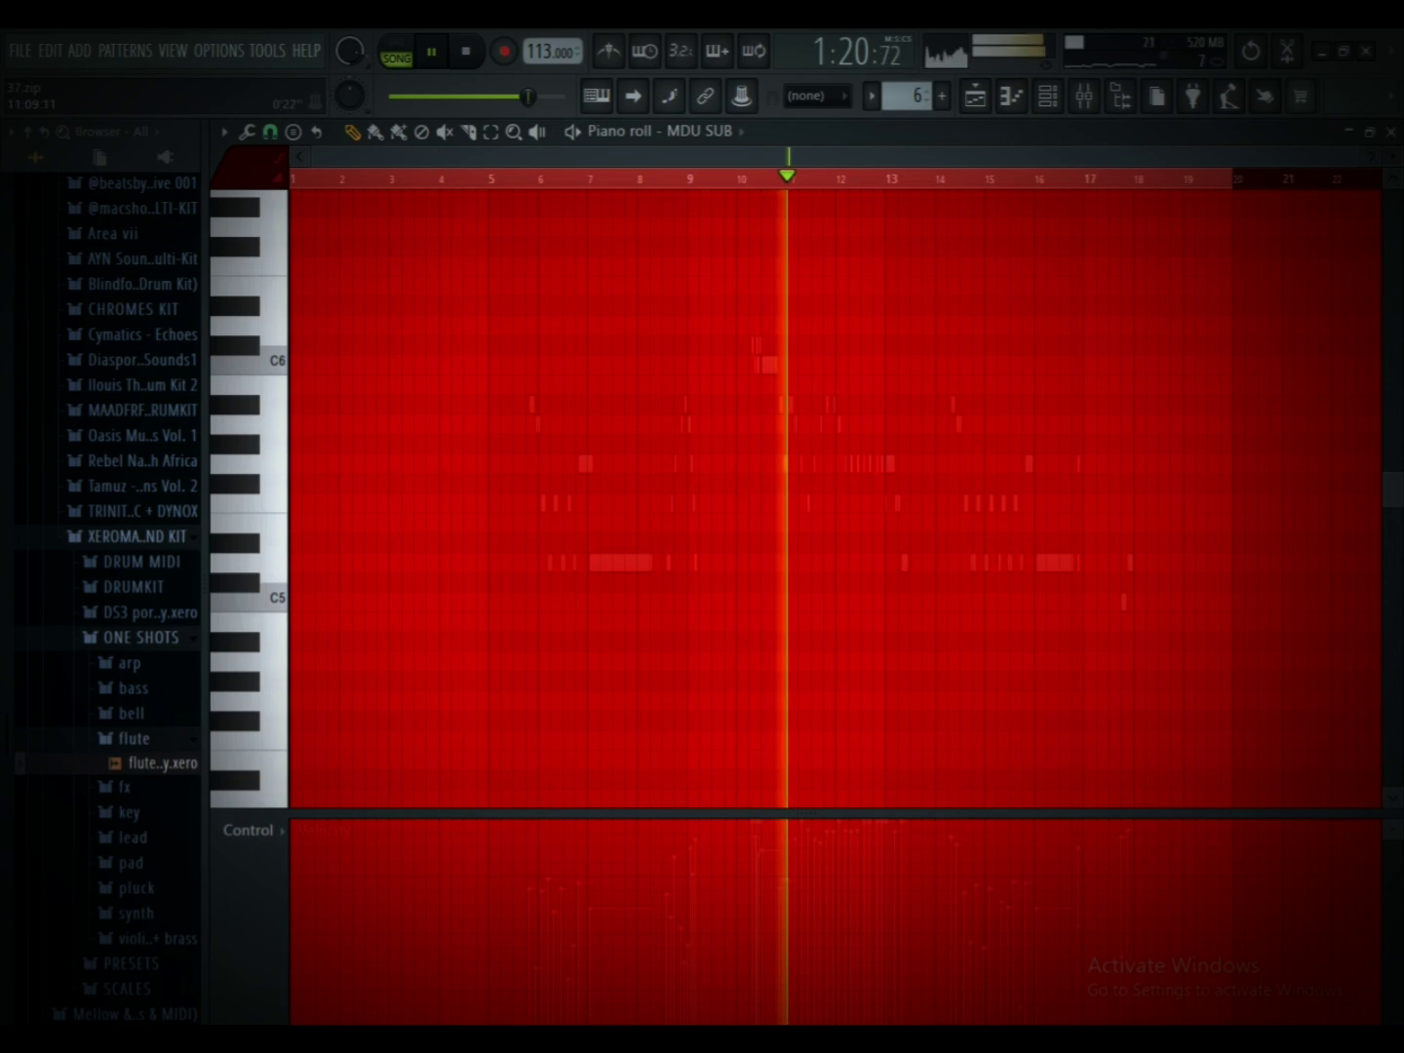
pyautogui.scroll(1, 704, 132)
pyautogui.moveTo(721, 385); pyautogui.dragTo(690, 585)
pyautogui.press('Delete')
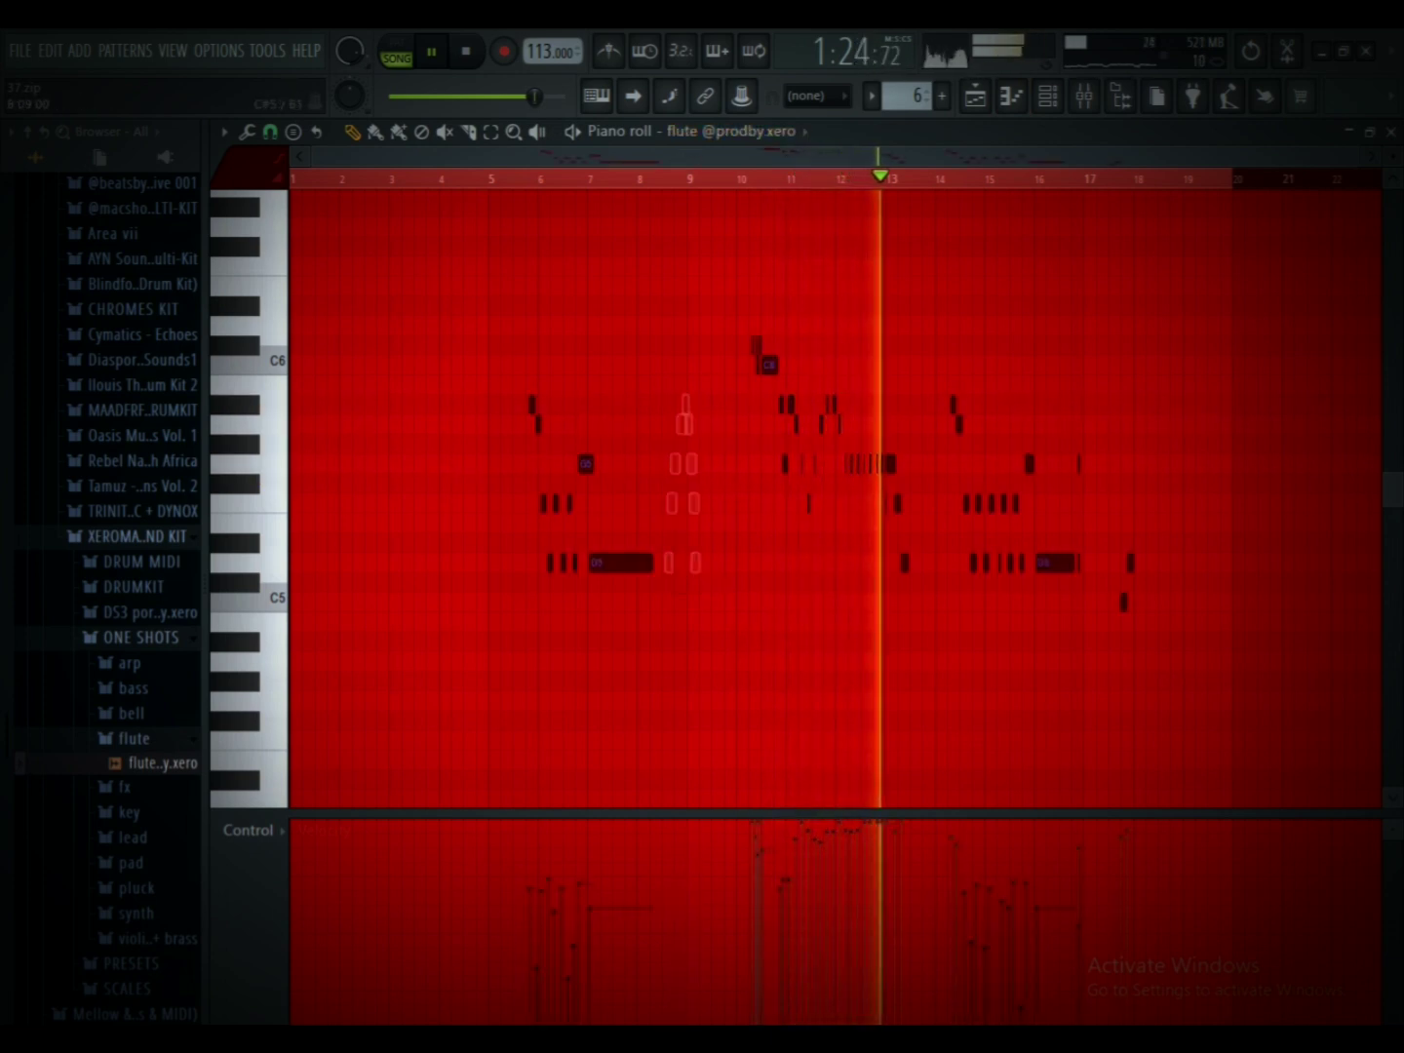
# Step: Create a new empty pattern after Pattern 6, keeping its default name
pyautogui.press('F5')
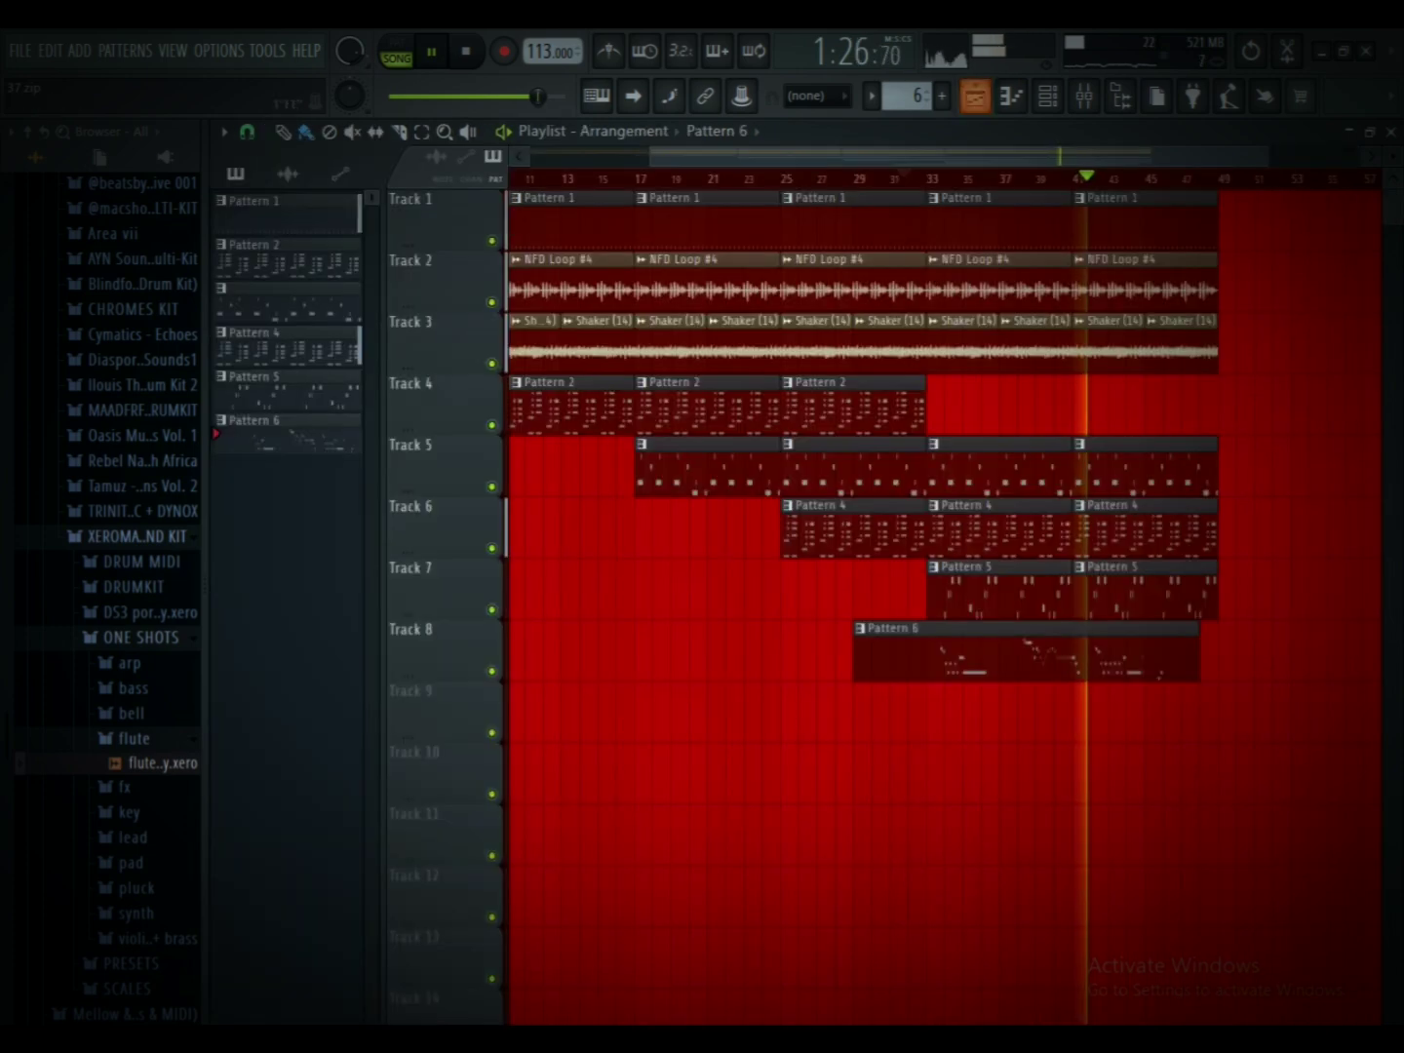
pyautogui.rightClick(941, 98)
pyautogui.click(1063, 112)
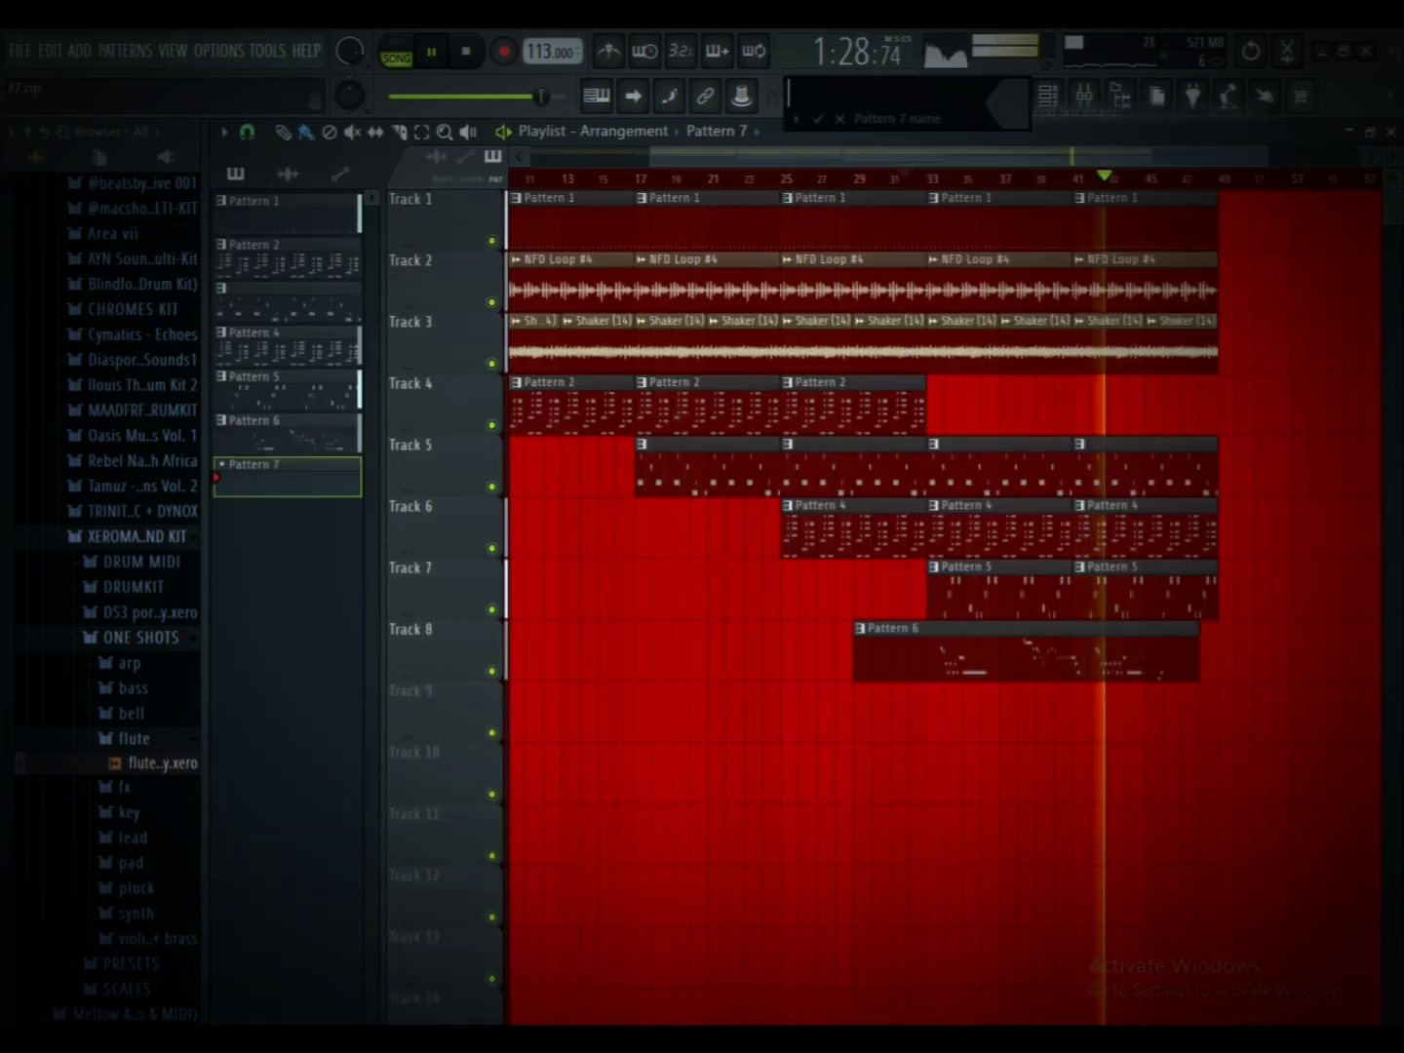
pyautogui.click(838, 179)
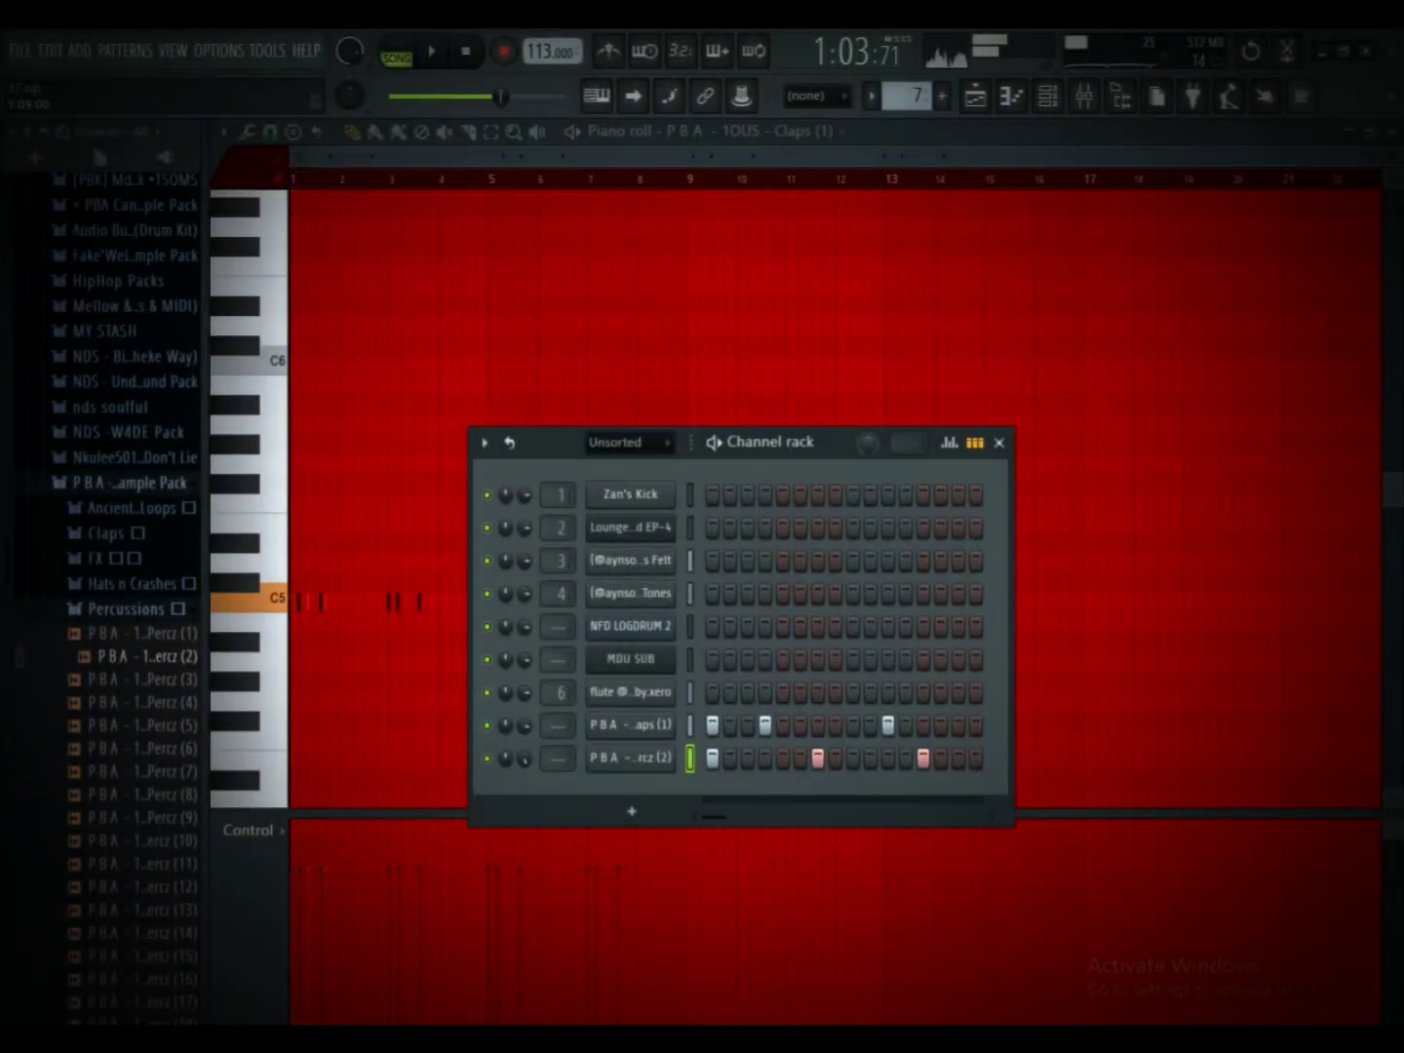
# Step: Convert the Percz (2) step sequence to piano roll notes and repeat them through bar 8
pyautogui.rightClick(630, 758)
pyautogui.click(721, 735)
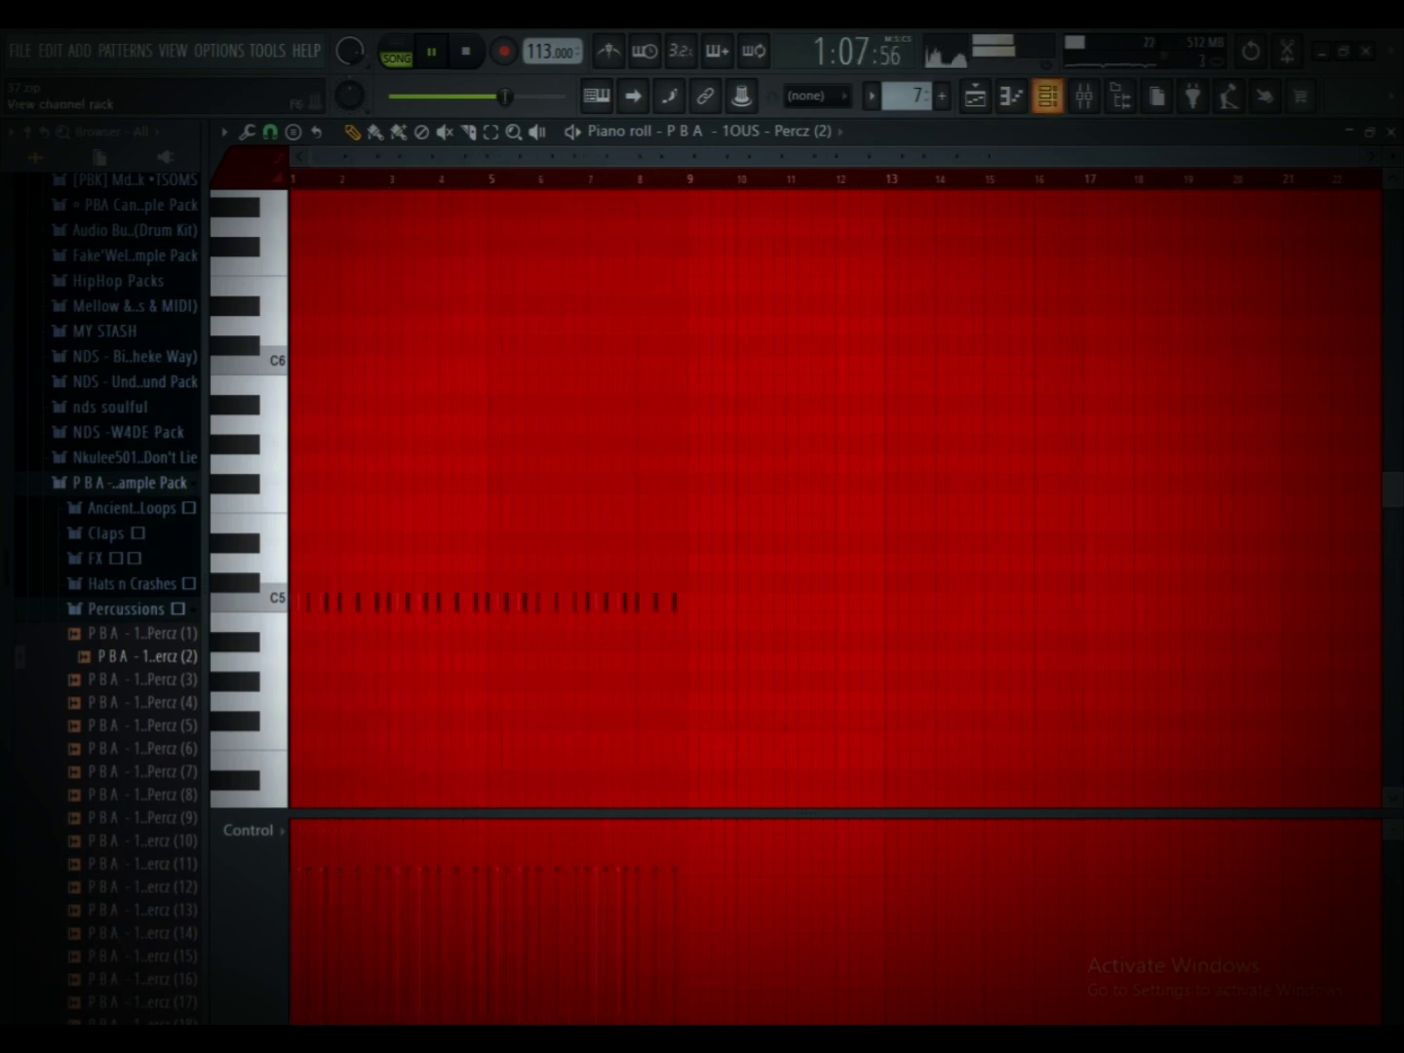
# Step: Add the sample Snares n Snaps (3) from the P B A sample pack as a new channel in the channel rack
pyautogui.press('F6')
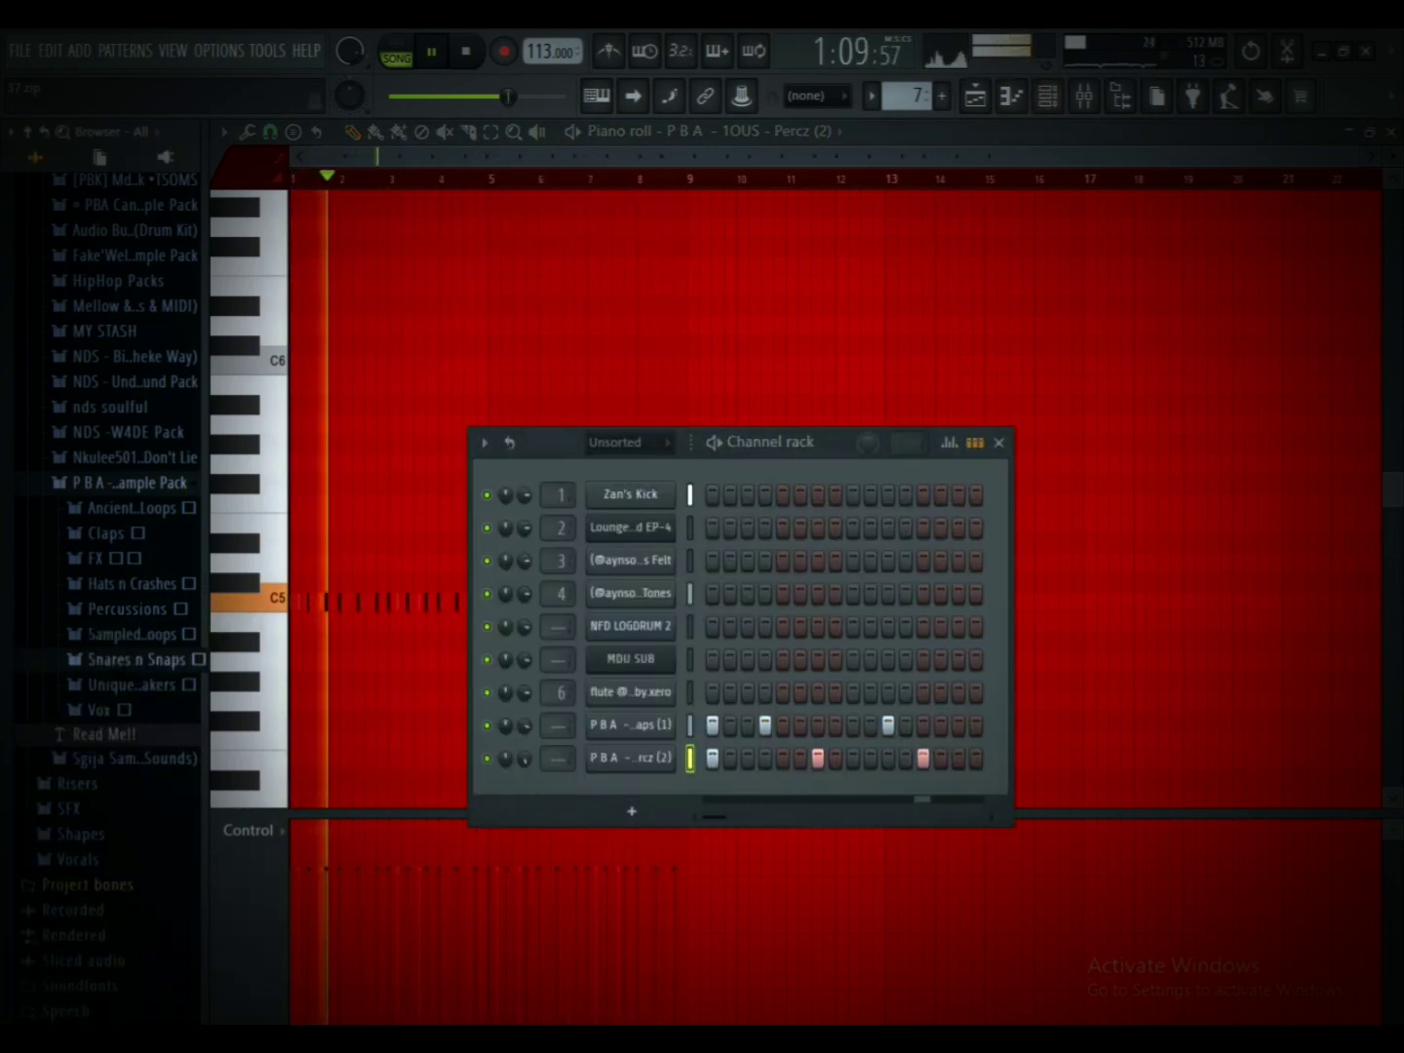
pyautogui.click(136, 659)
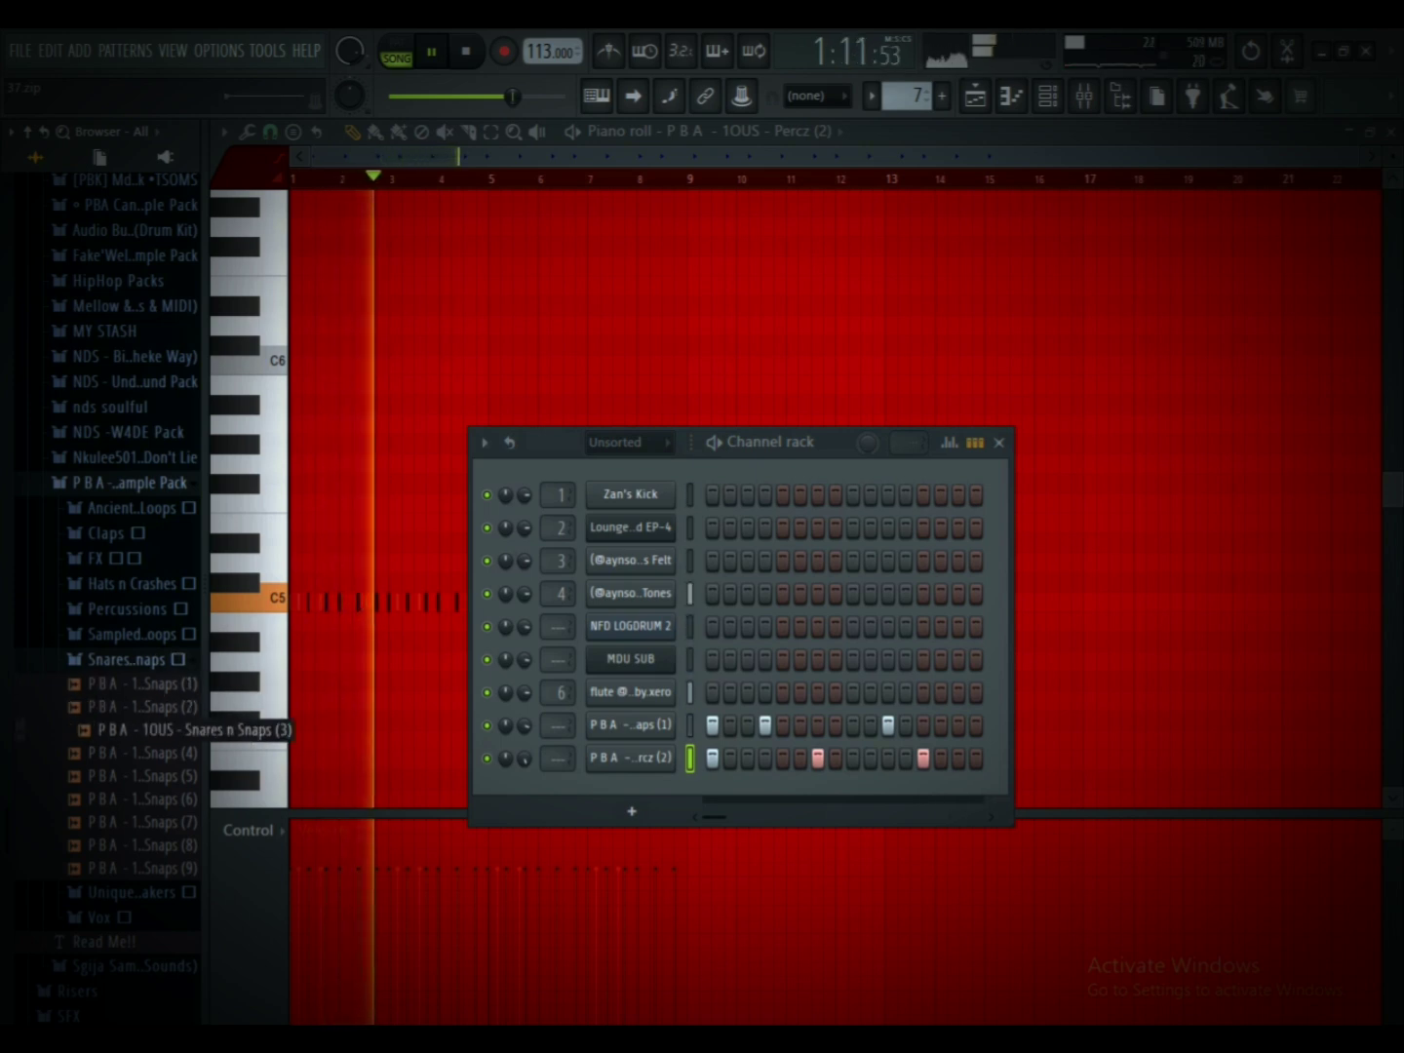
pyautogui.moveTo(117, 730); pyautogui.dragTo(585, 809)
pyautogui.press('space')
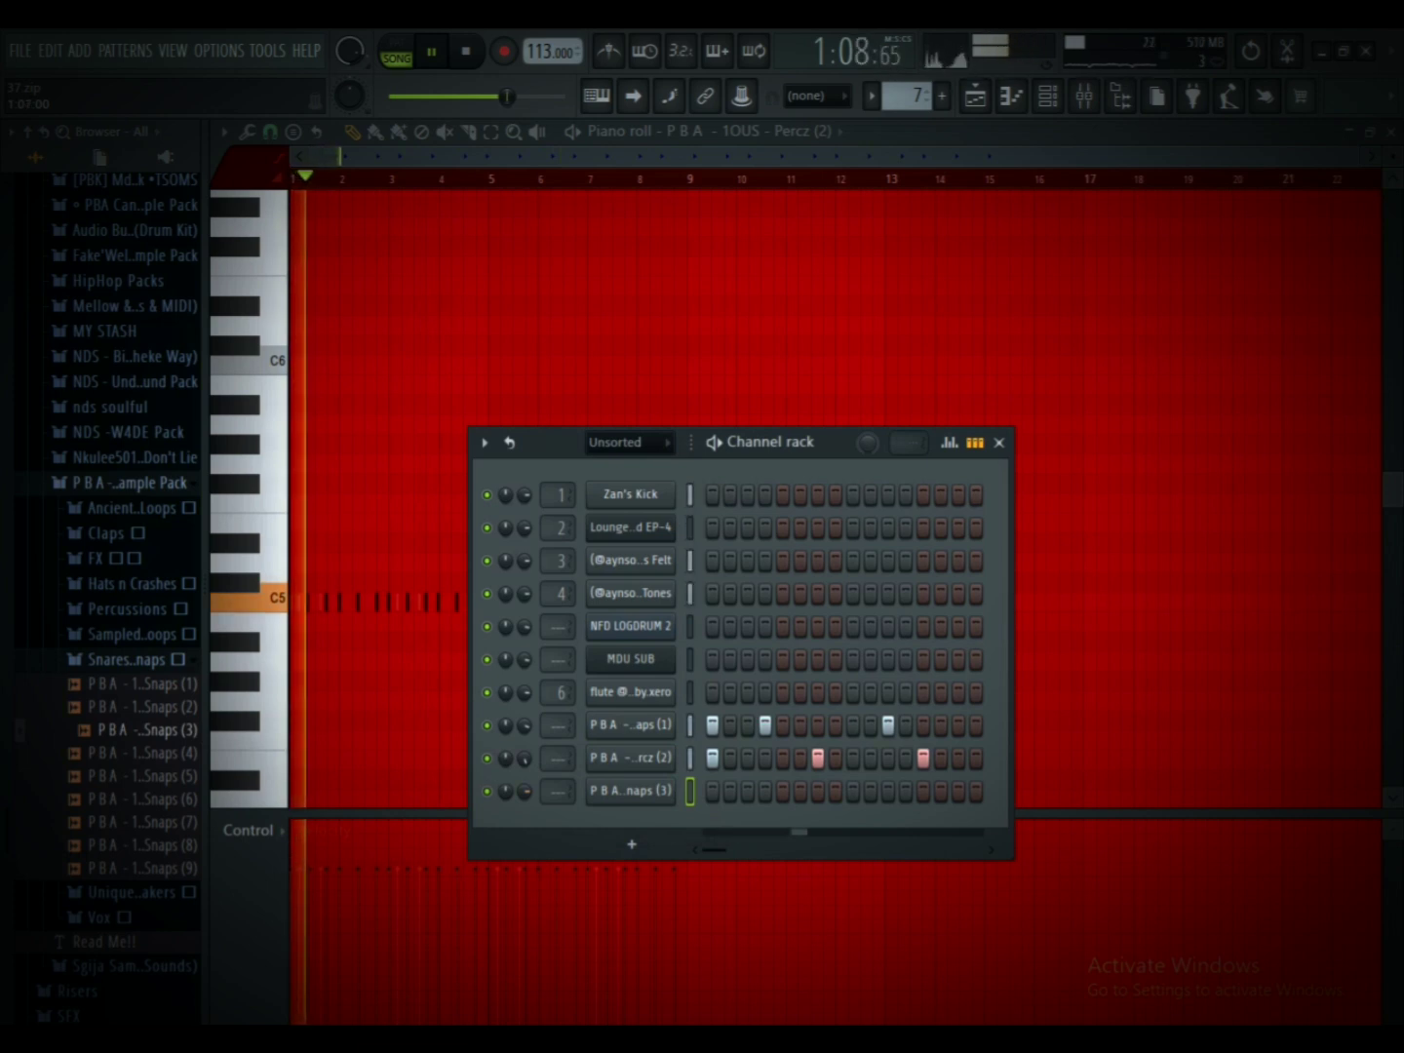
# Step: Convert the Snares n Snaps (3) channel to piano roll notes and duplicate its first bar seven times to fill eight bars
pyautogui.rightClick(668, 791)
pyautogui.click(717, 736)
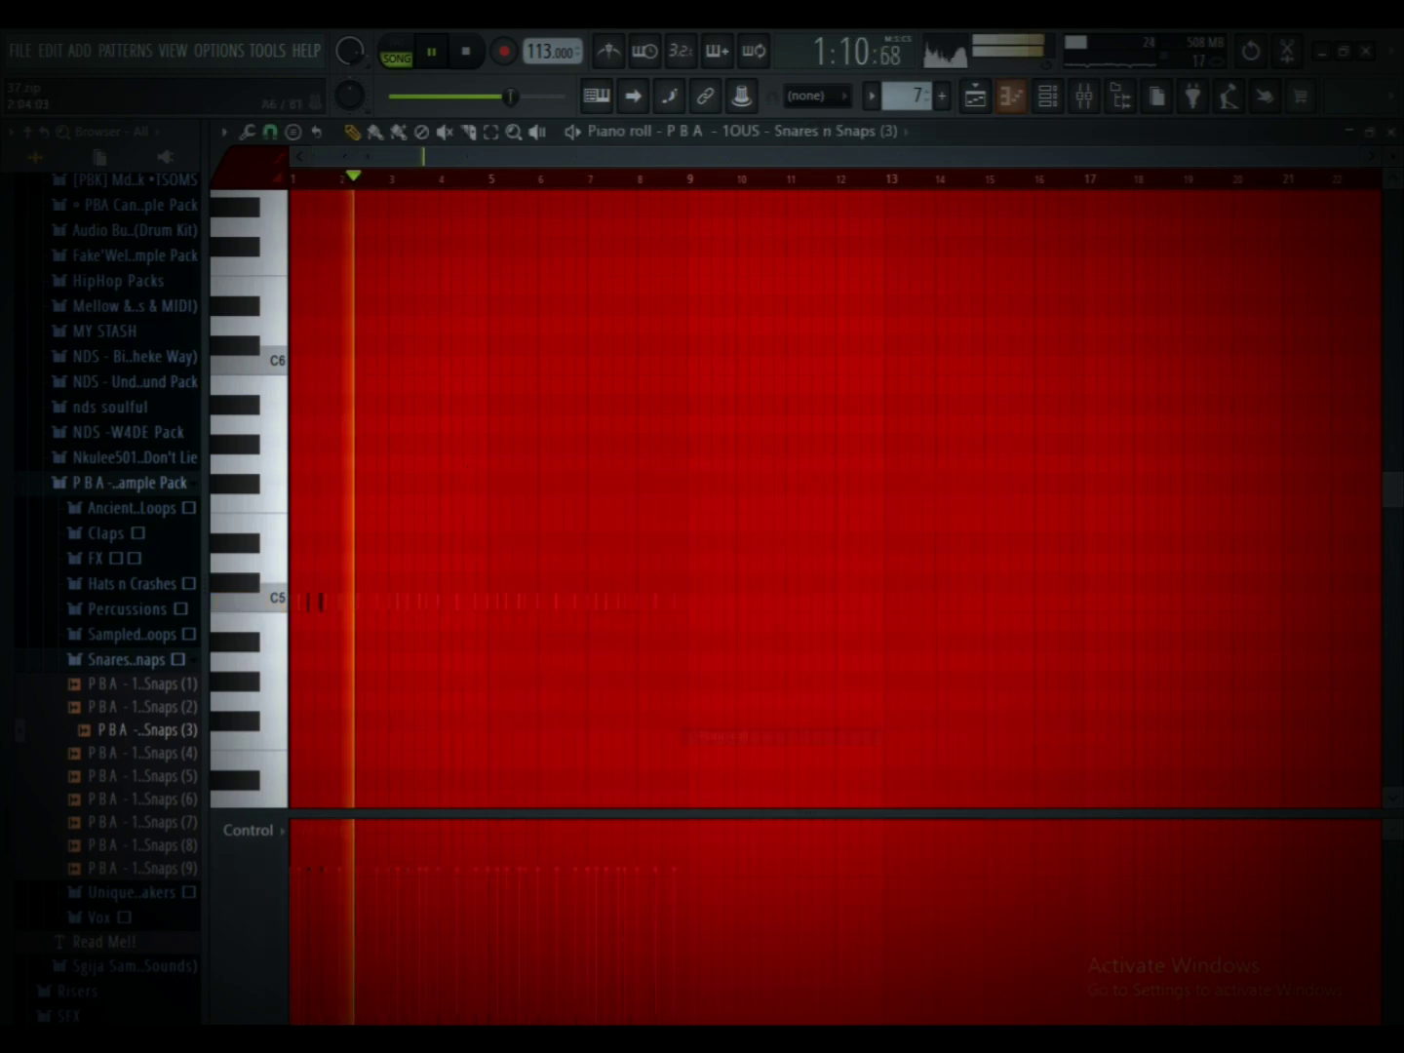
pyautogui.moveTo(340, 179); pyautogui.dragTo(290, 179)
pyautogui.hotkey('ctrl', 'b')
pyautogui.hotkey('ctrl', 'b')
pyautogui.hotkey('ctrl', 'b')
pyautogui.hotkey('ctrl', 'b')
pyautogui.hotkey('ctrl', 'b')
pyautogui.hotkey('ctrl', 'b')
pyautogui.hotkey('ctrl', 'b')
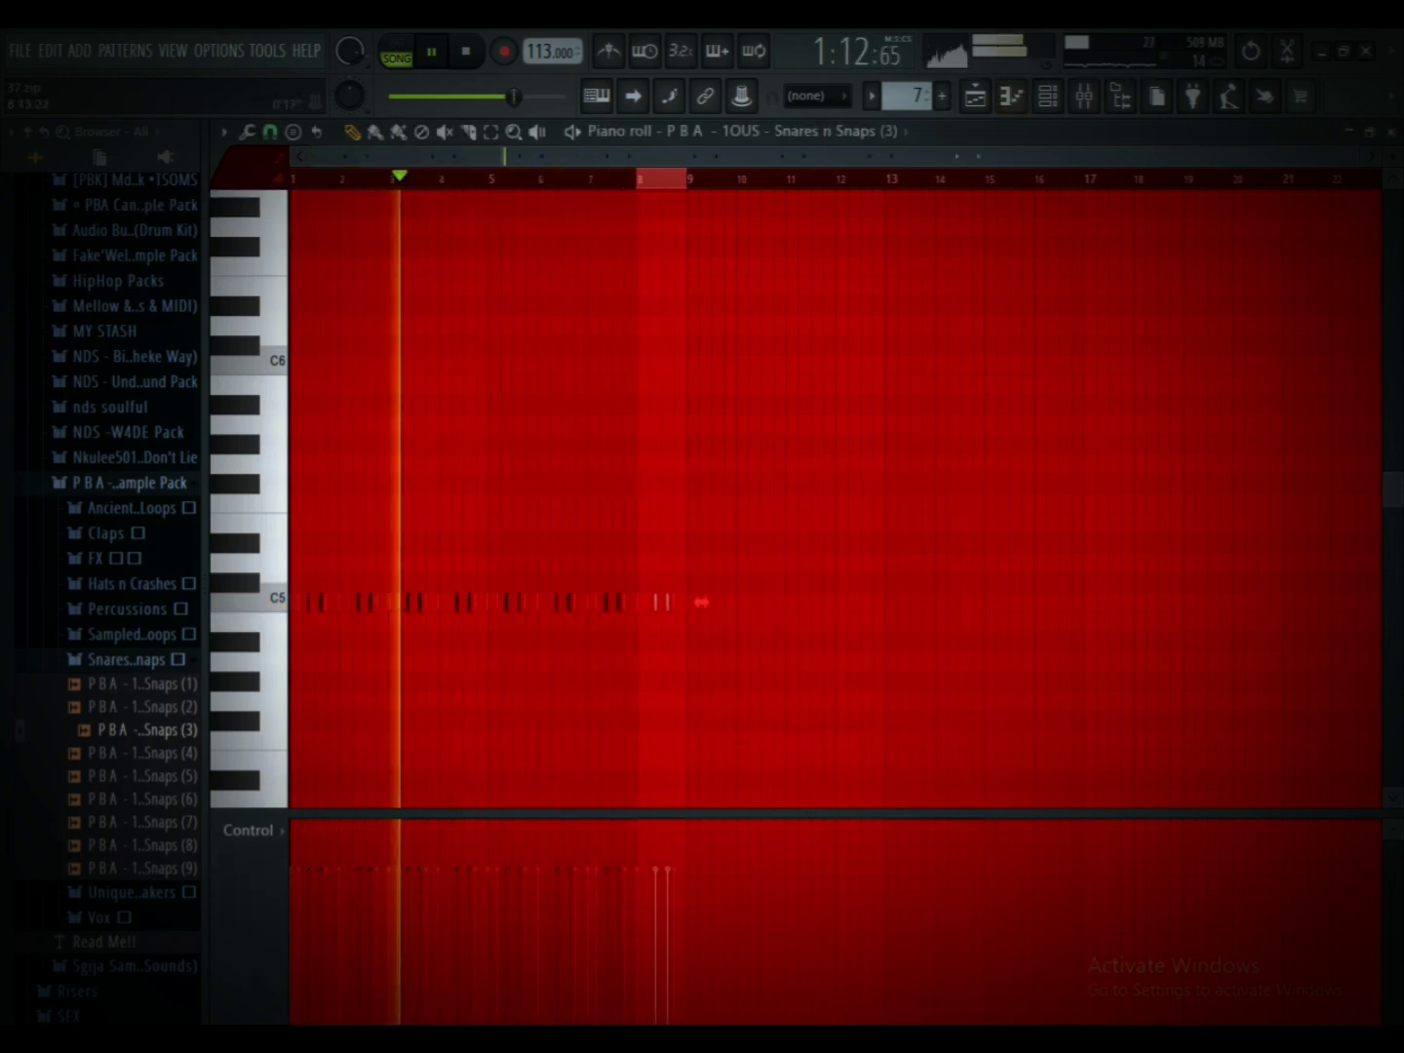
pyautogui.press('F6')
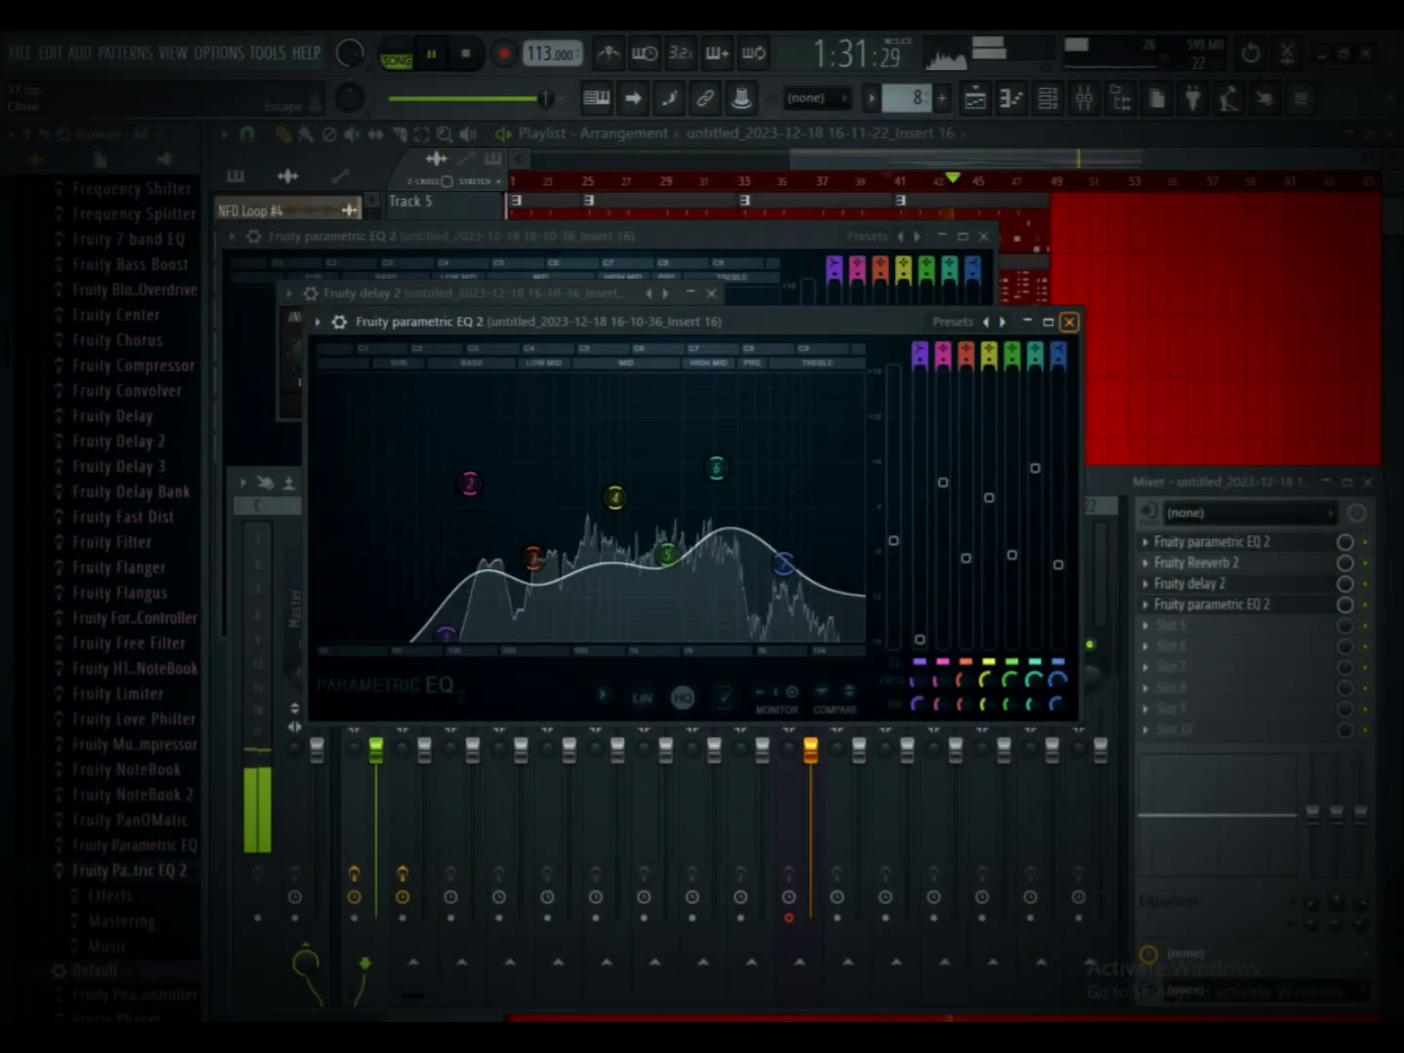
# Step: Close the Fruity parametric EQ 2 editor of mixer track 7 and return to the playlist
pyautogui.click(1069, 322)
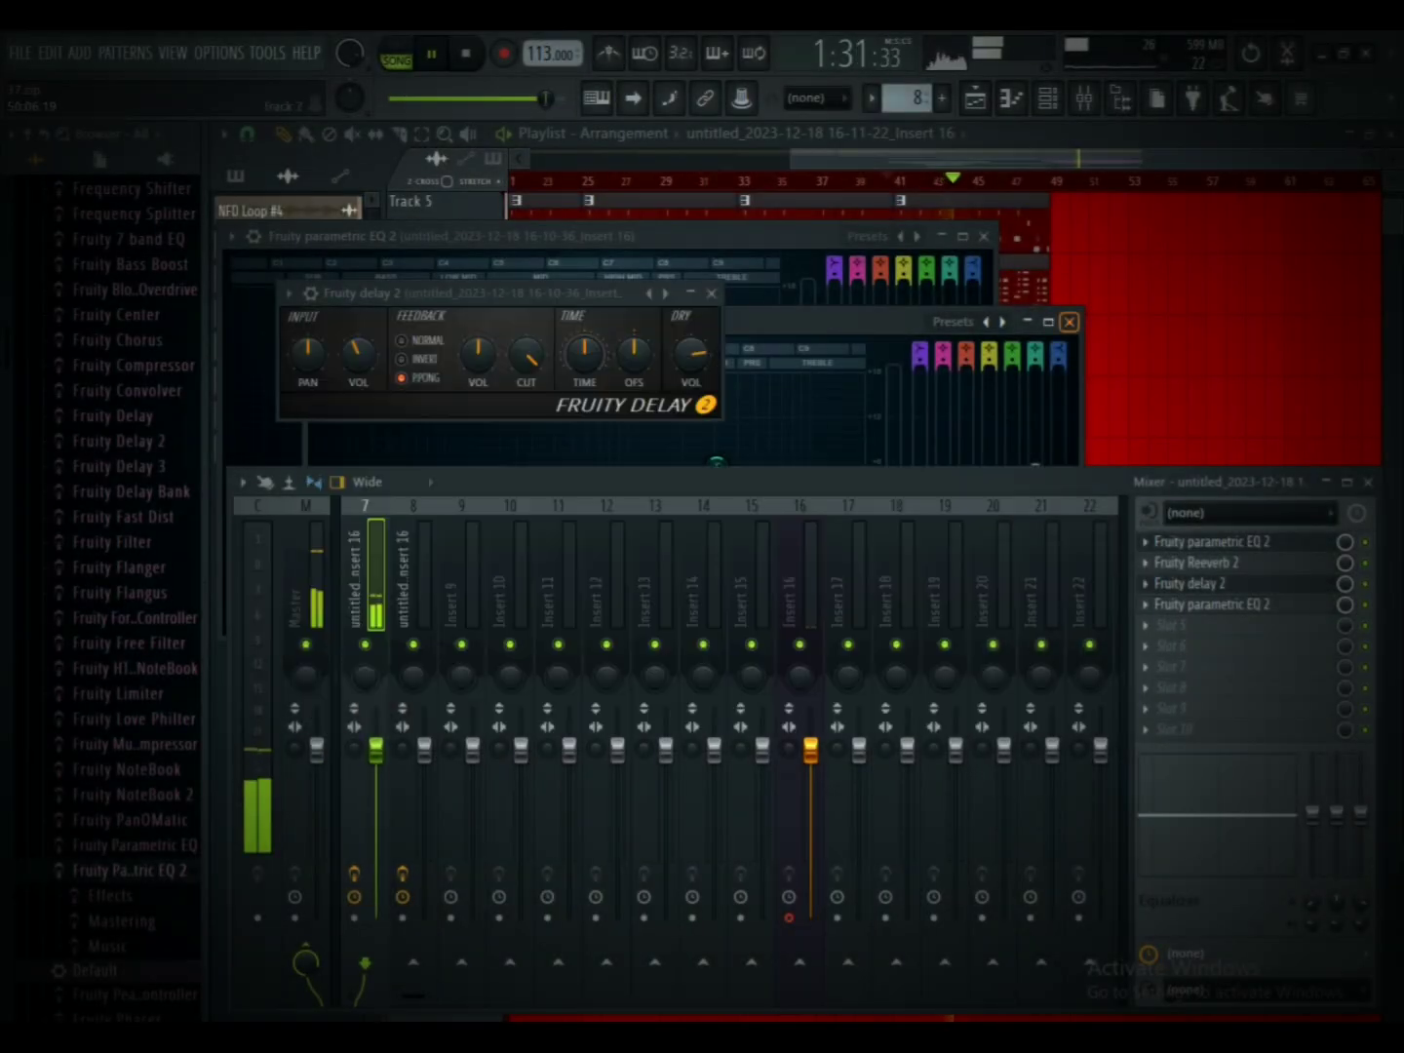
pyautogui.click(1170, 625)
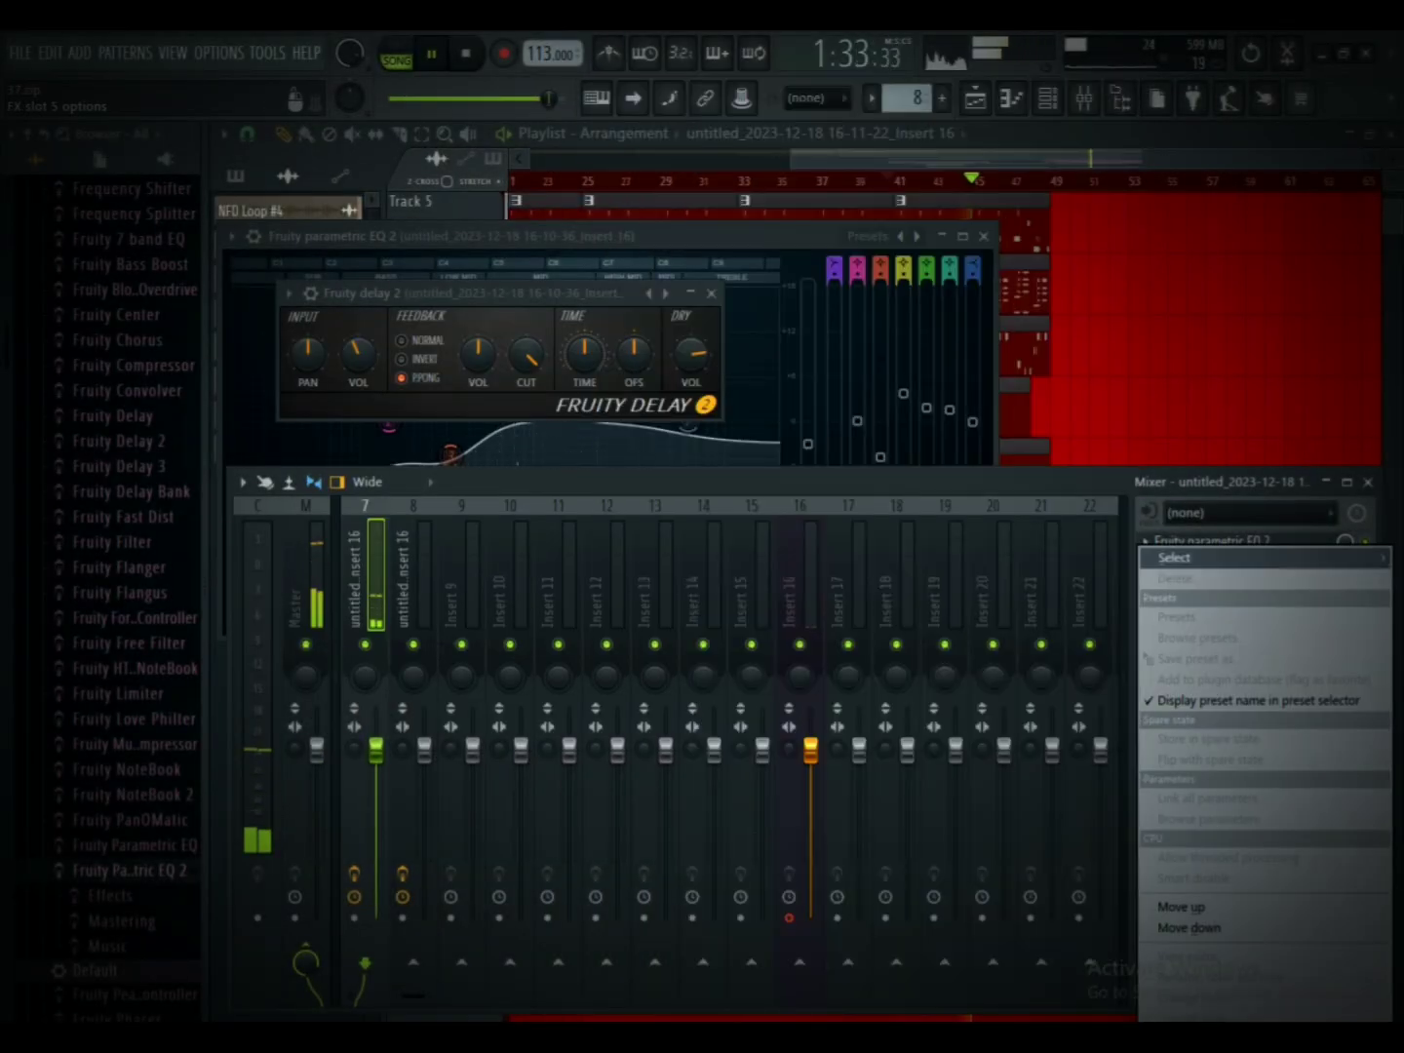
pyautogui.moveTo(1174, 558)
pyautogui.press('Escape')
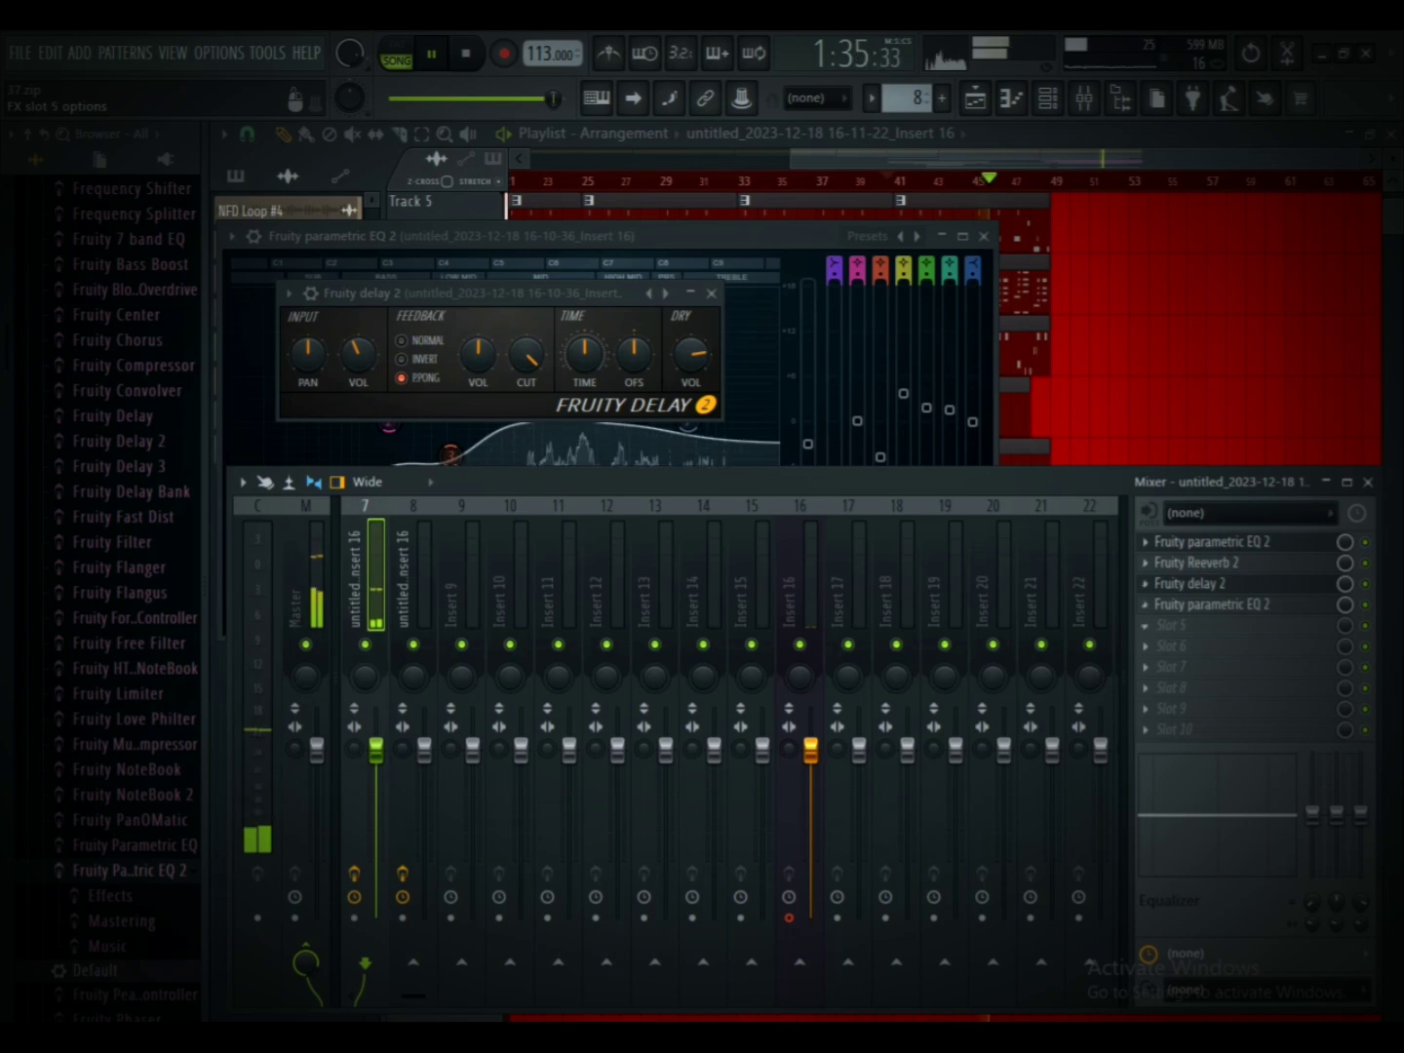
pyautogui.click(1147, 625)
pyautogui.click(1238, 332)
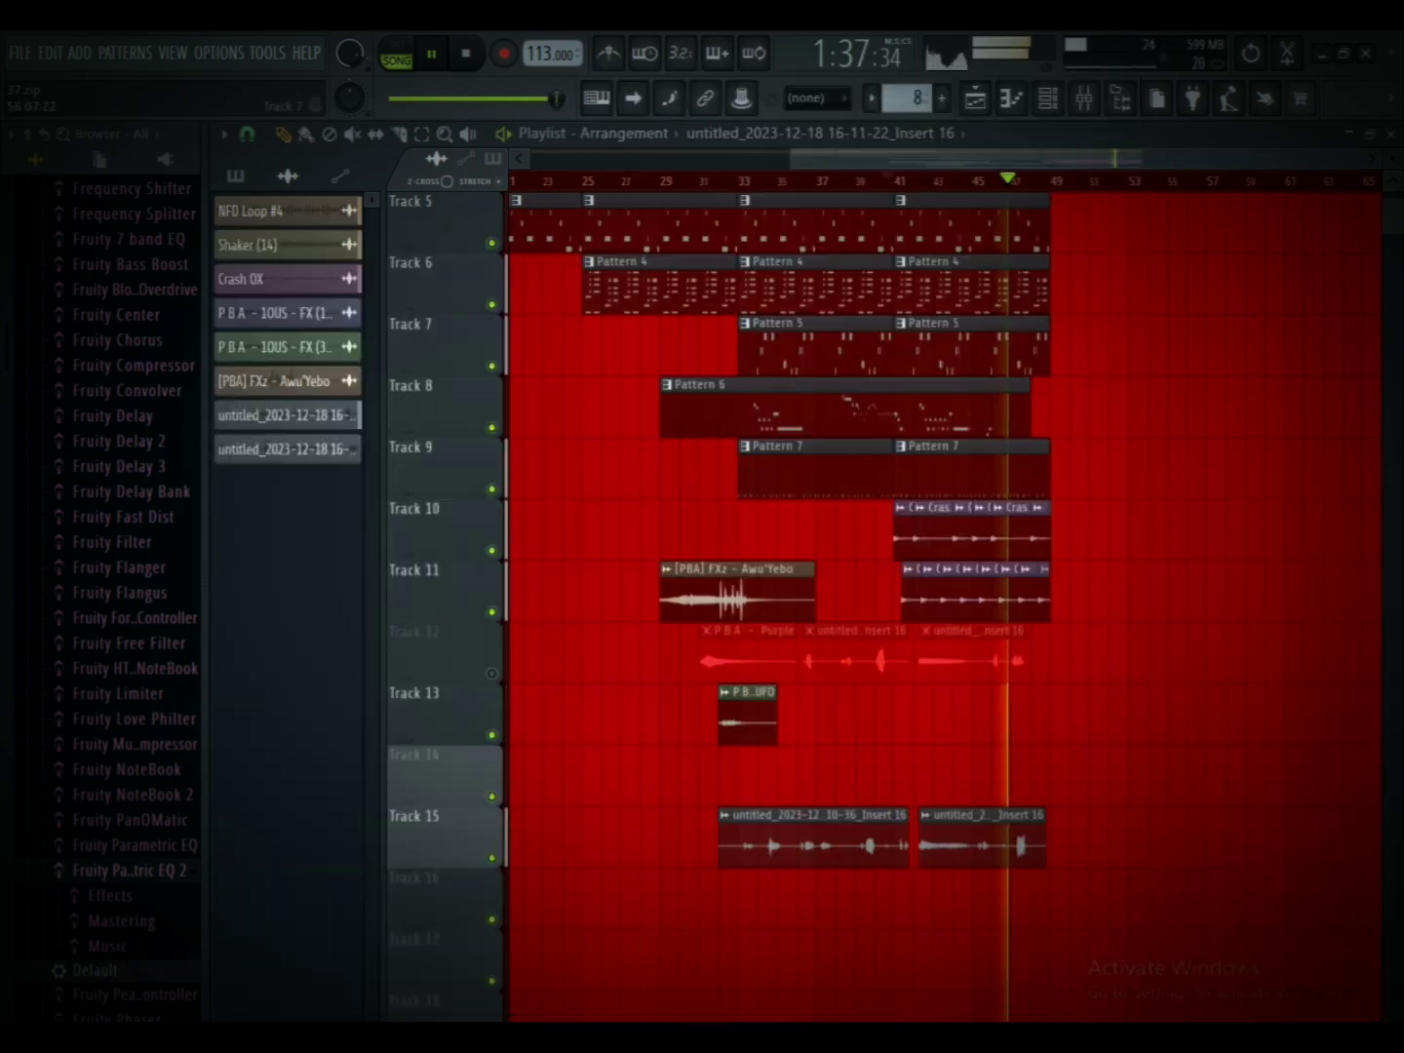
# Step: Open the Synth - Tones notes of Pattern 4 in the piano roll from its playlist clip
pyautogui.scroll(4, 975, 546)
pyautogui.doubleClick(975, 532)
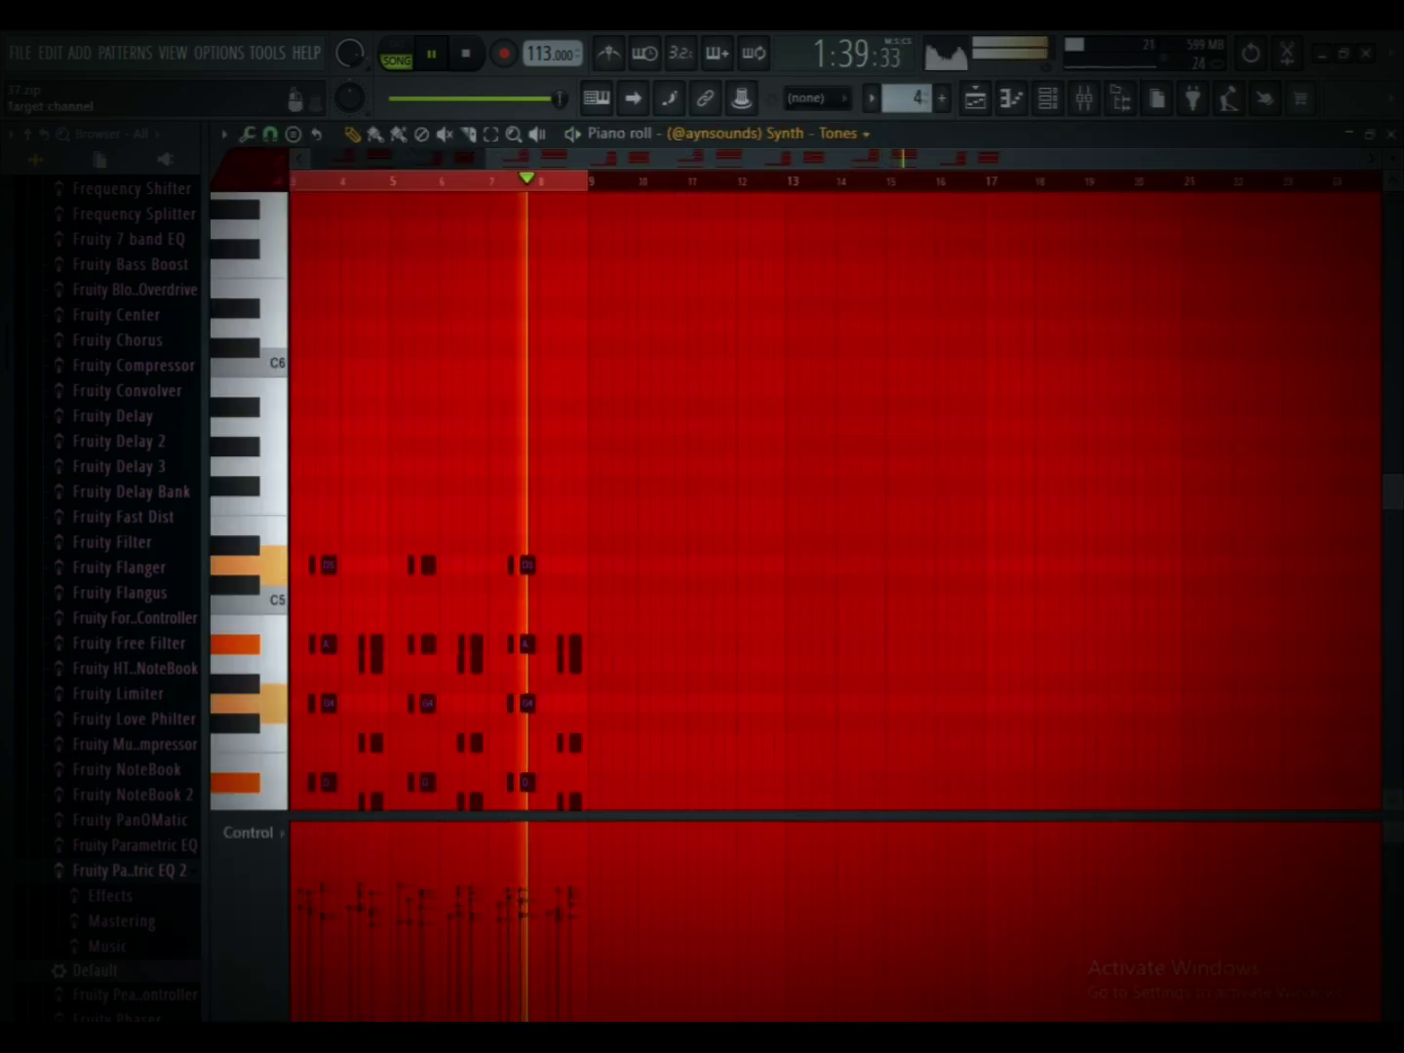
pyautogui.click(760, 133)
pyautogui.press('Escape')
pyautogui.press('space')
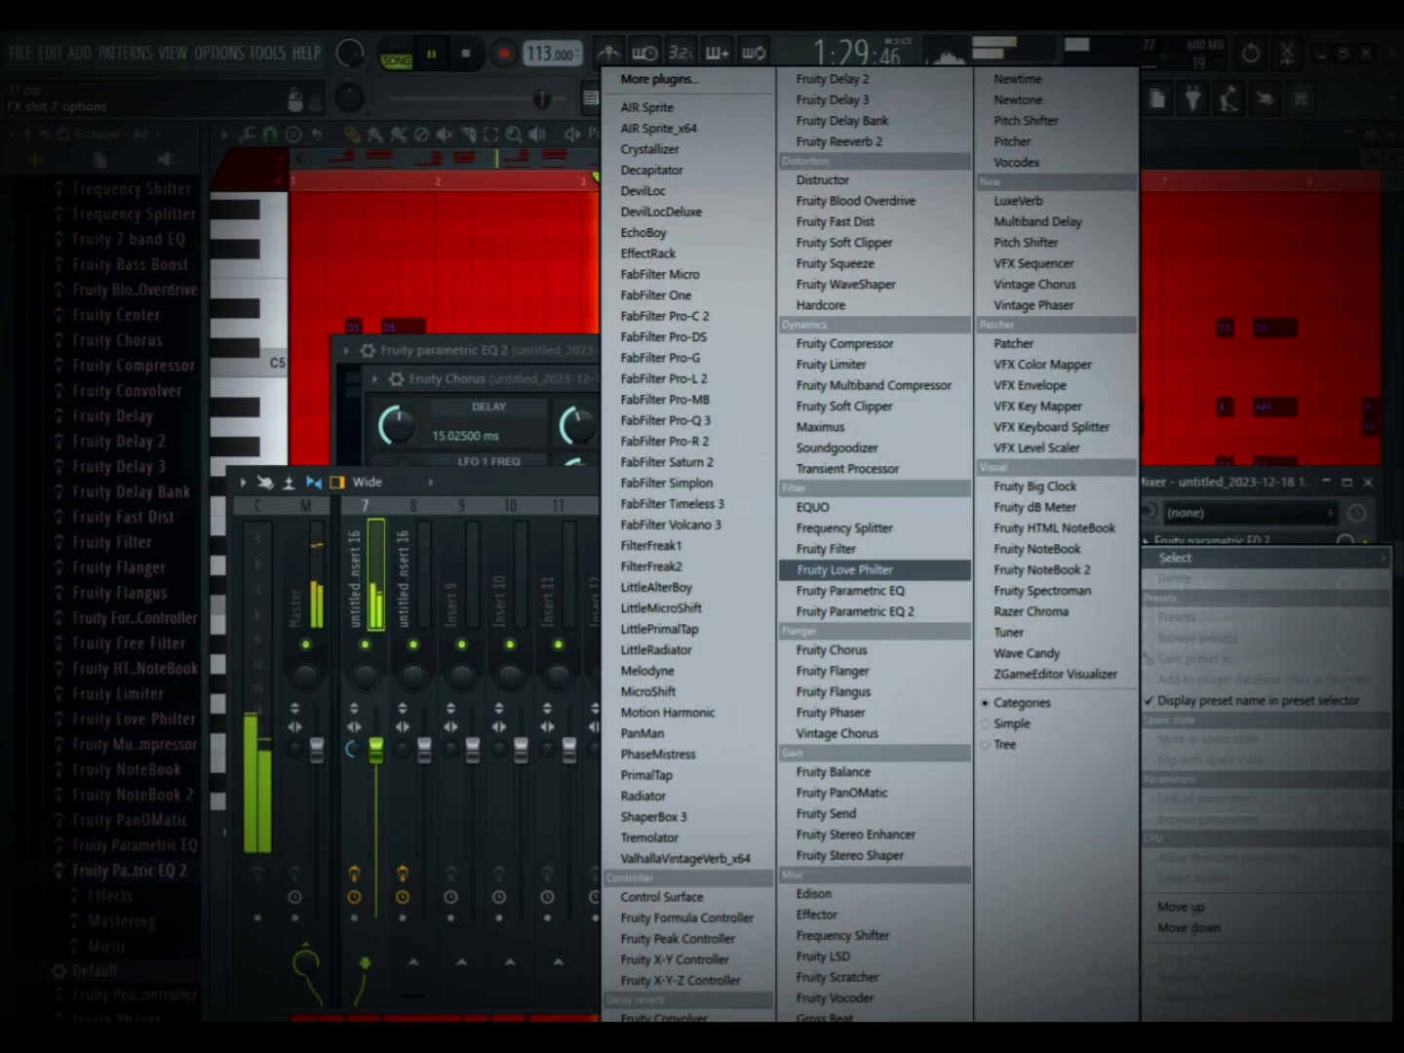
# Step: Load Fruity Parametric EQ in slot 7 of mixer track 7 and replace it with Fruity Parametric EQ 2
pyautogui.click(849, 590)
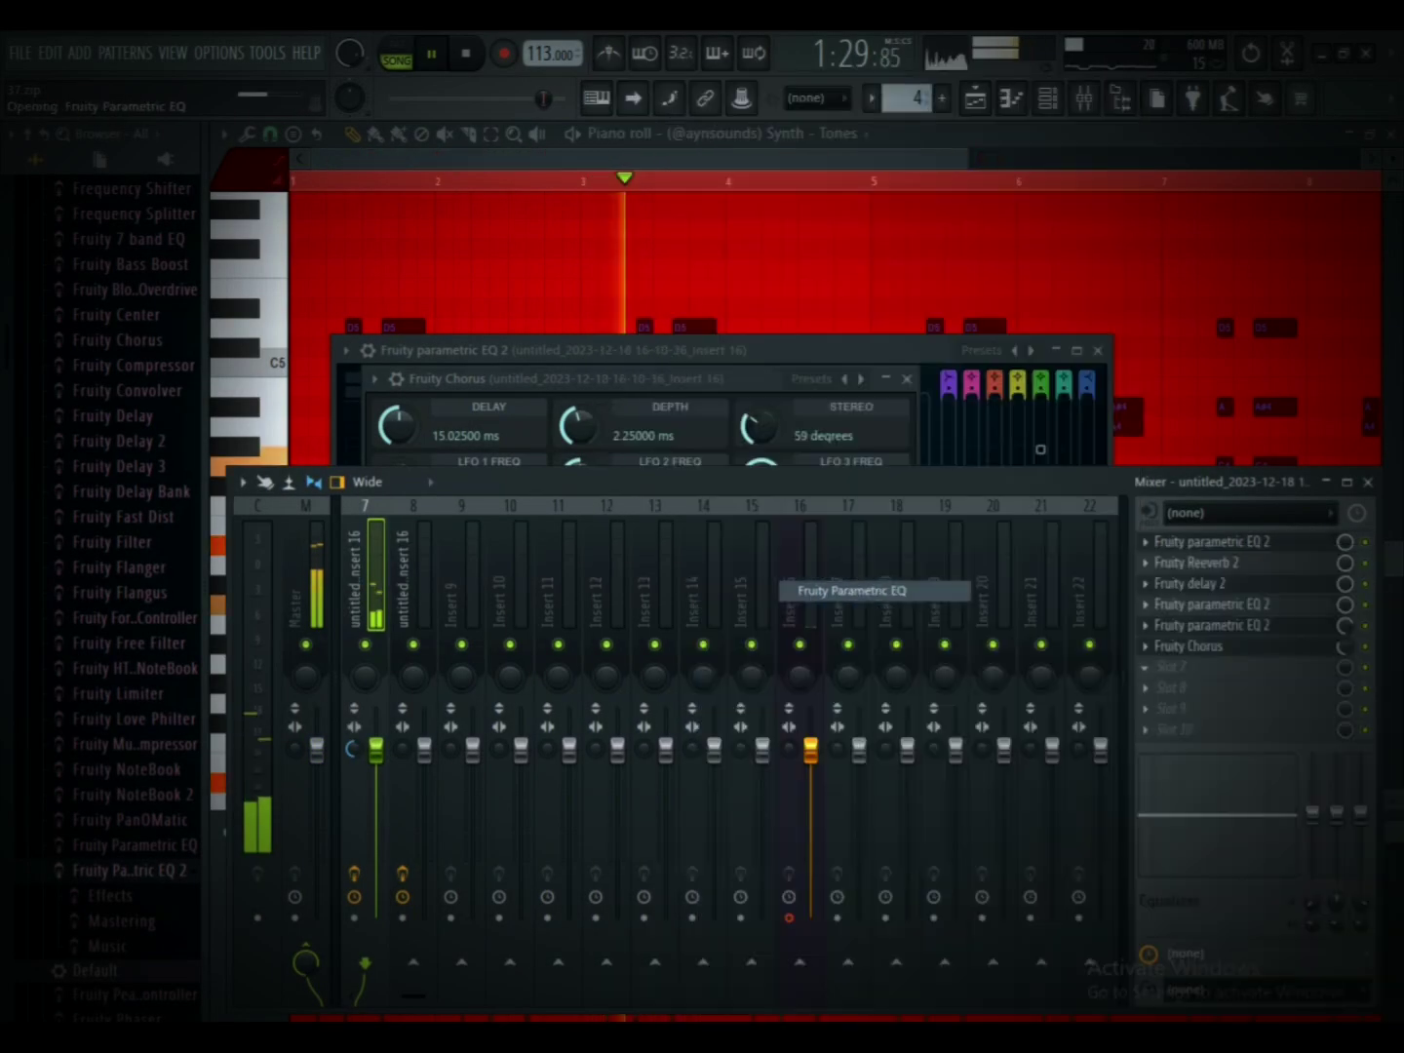
pyautogui.click(1146, 667)
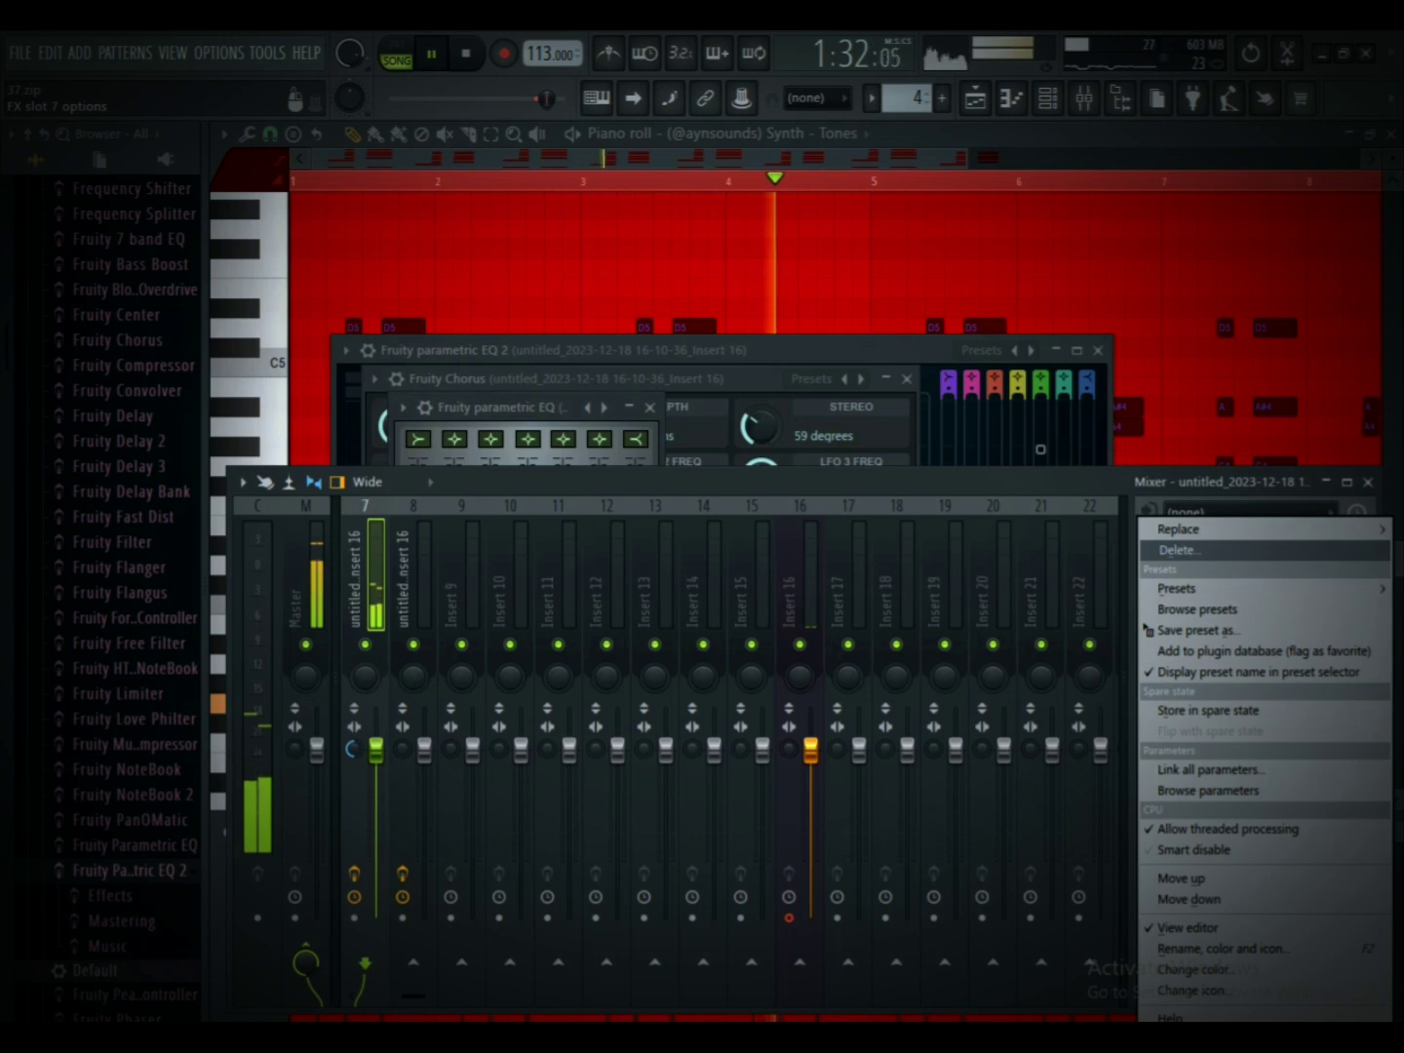
pyautogui.moveTo(1179, 530)
pyautogui.click(847, 611)
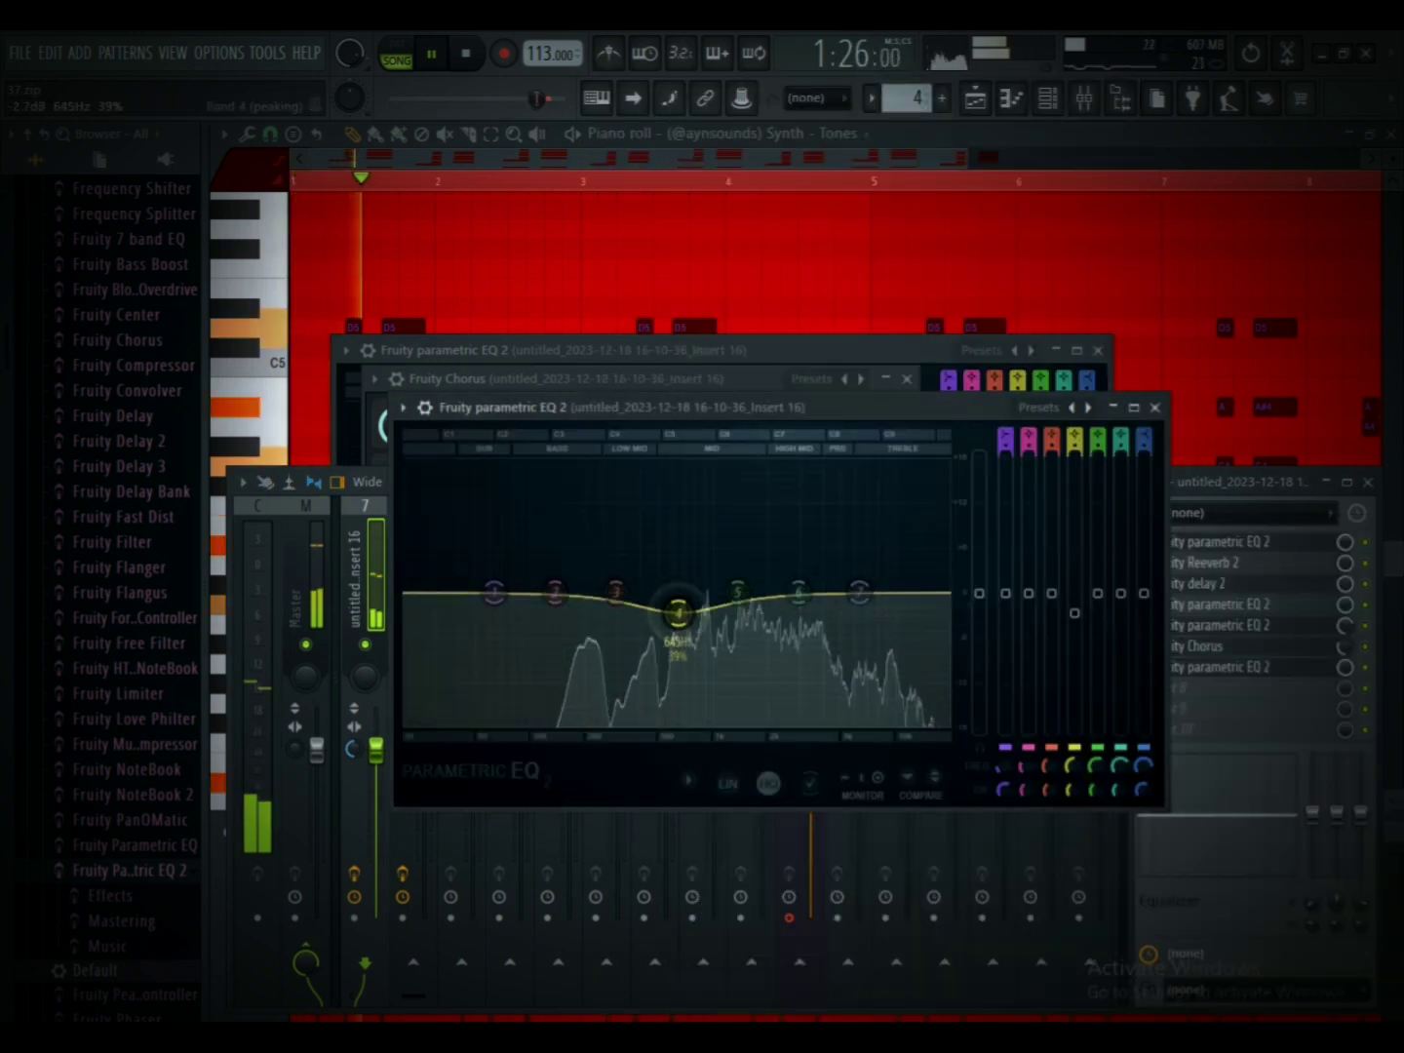
# Step: In the slot 7 parametric EQ, cut bands 1, 4 and 7 strongly and lower band 6 slightly
pyautogui.moveTo(678, 614); pyautogui.dragTo(697, 671)
pyautogui.moveTo(859, 593); pyautogui.dragTo(871, 726)
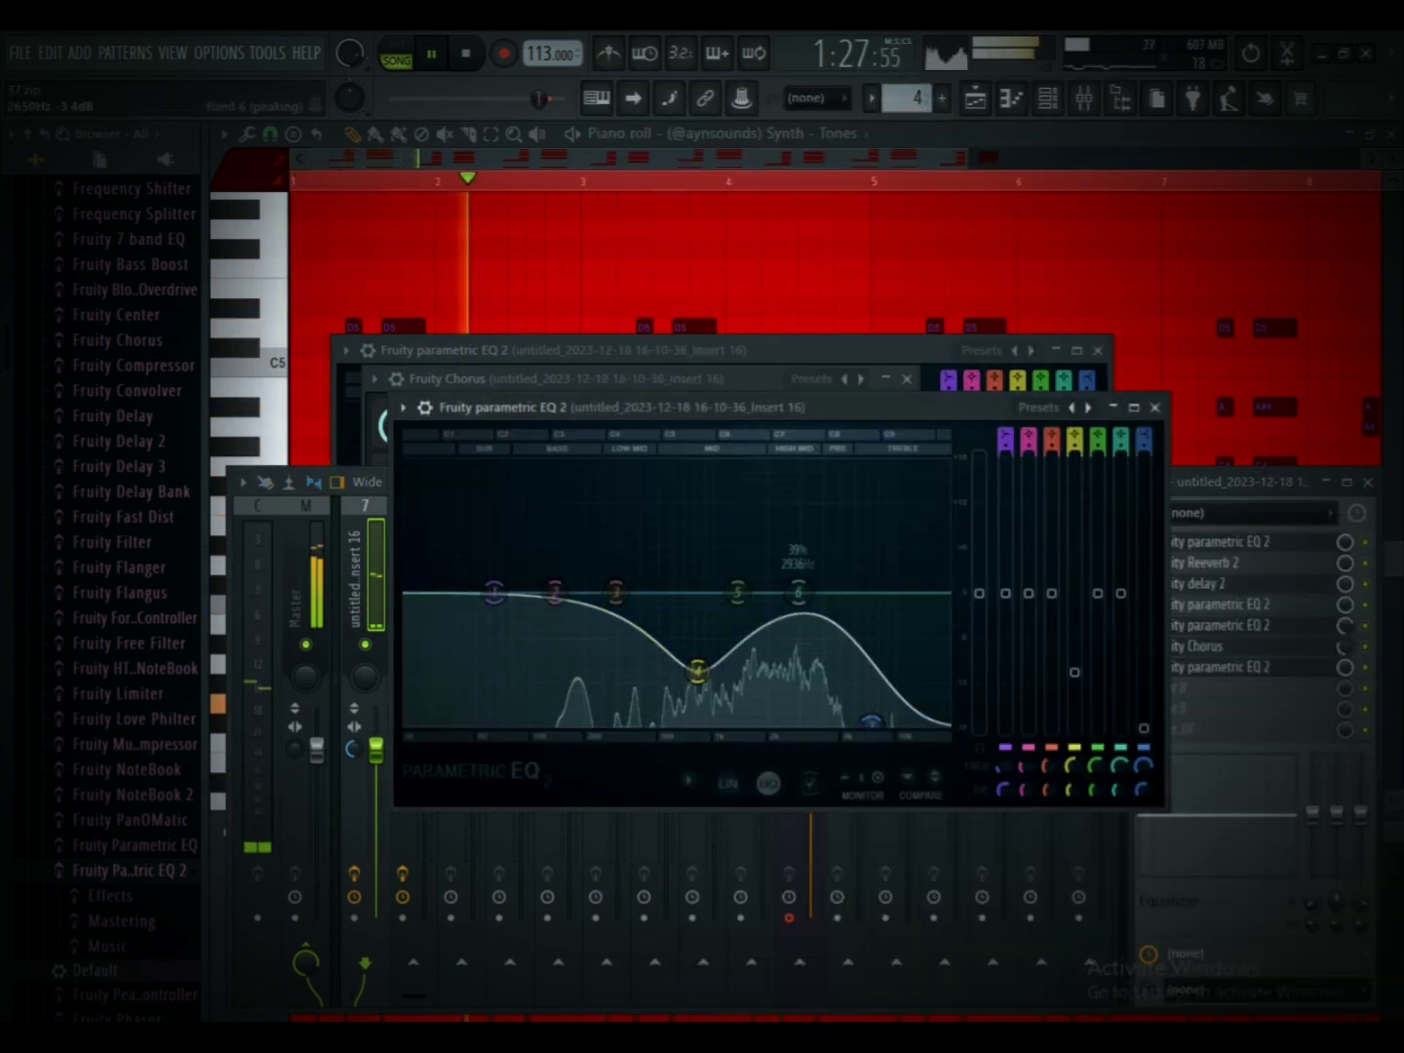
pyautogui.moveTo(798, 592); pyautogui.dragTo(798, 607)
pyautogui.moveTo(495, 592); pyautogui.dragTo(506, 688)
# Step: Copy mixer track 7's state with its effects onto track 8 and lower track 8's volume fader
pyautogui.click(369, 482)
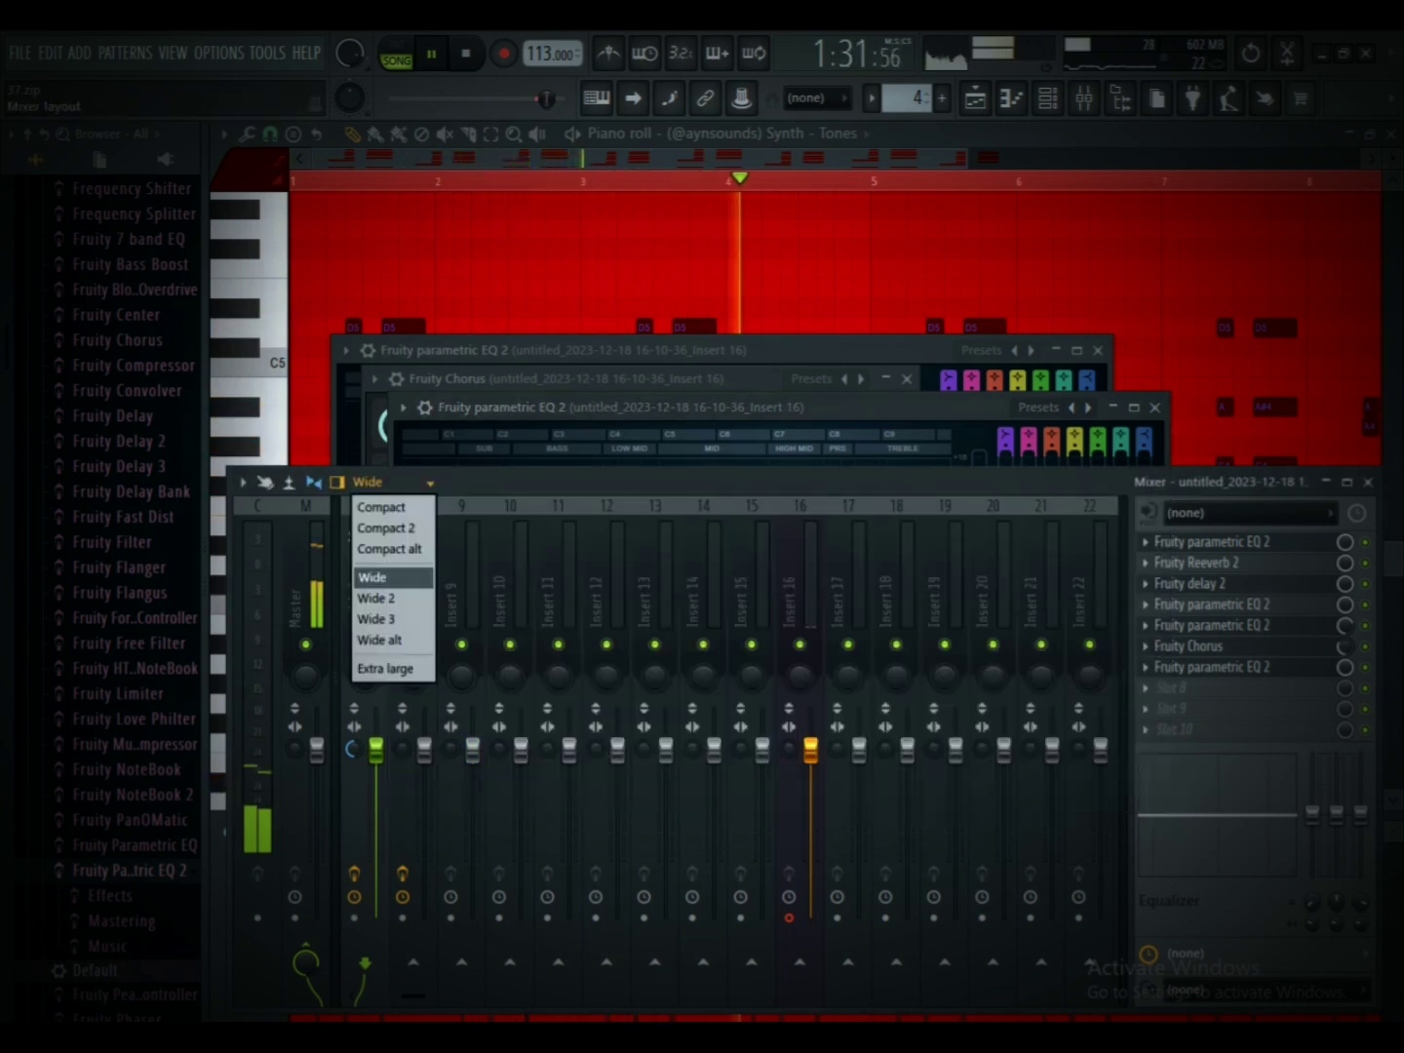
pyautogui.click(384, 577)
pyautogui.rightClick(389, 561)
pyautogui.moveTo(521, 529)
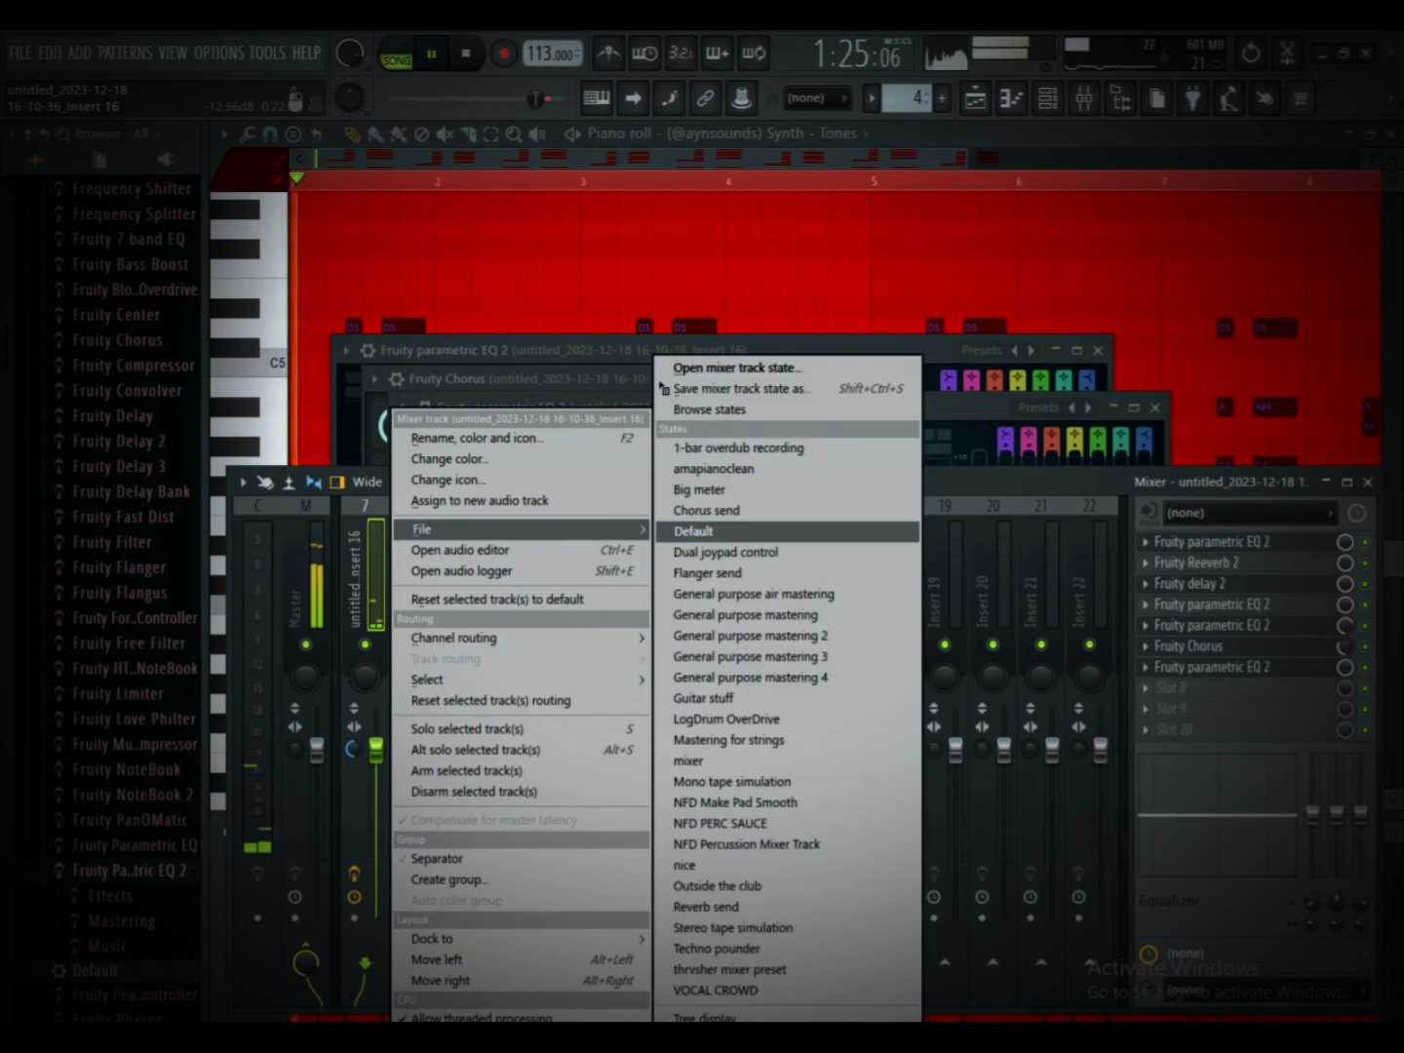
pyautogui.moveTo(712, 389); pyautogui.dragTo(414, 611)
pyautogui.moveTo(424, 750); pyautogui.dragTo(425, 801)
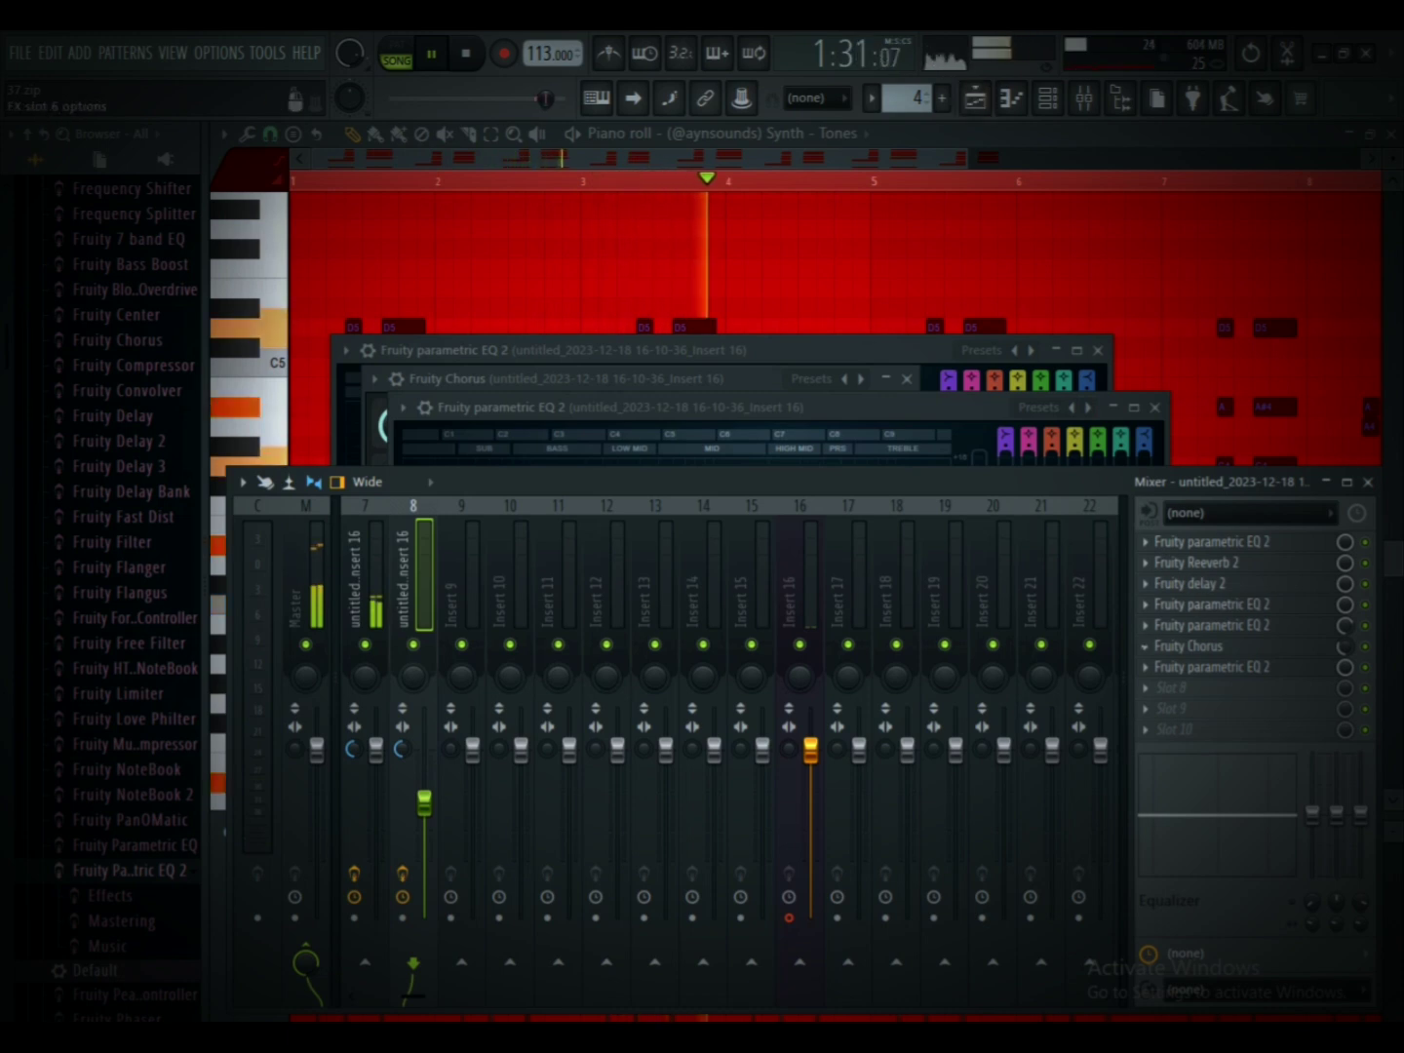
# Step: Apply the Radio preset to the slot 7 parametric EQ 2, and raise band 7 while moving it to a higher frequency
pyautogui.click(909, 408)
pyautogui.click(1018, 406)
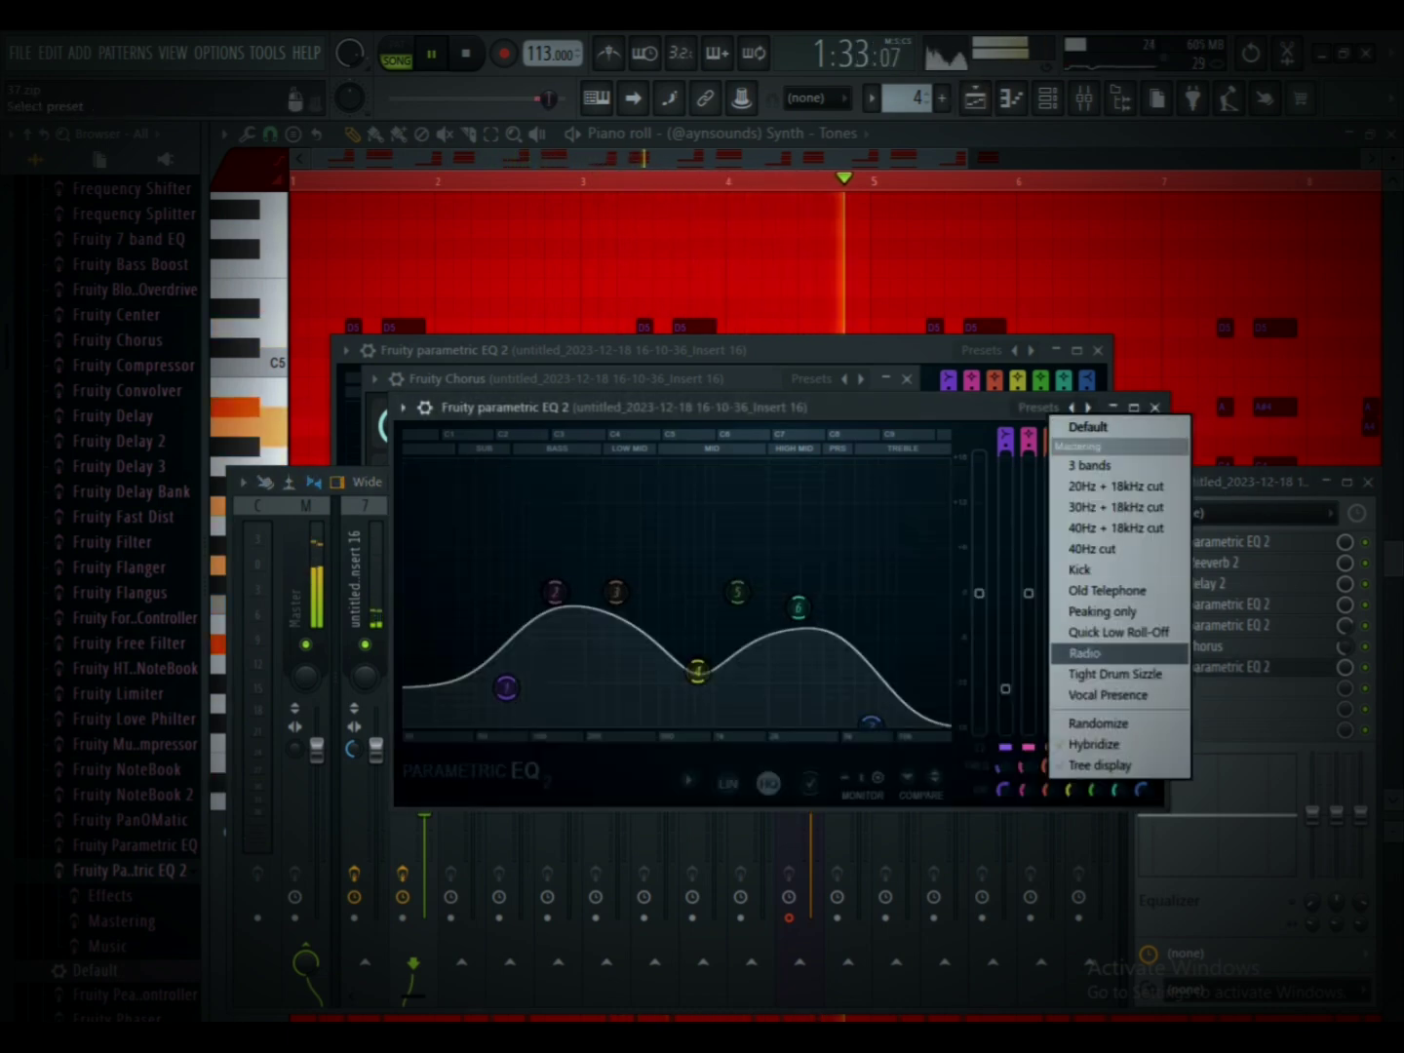
pyautogui.click(1083, 651)
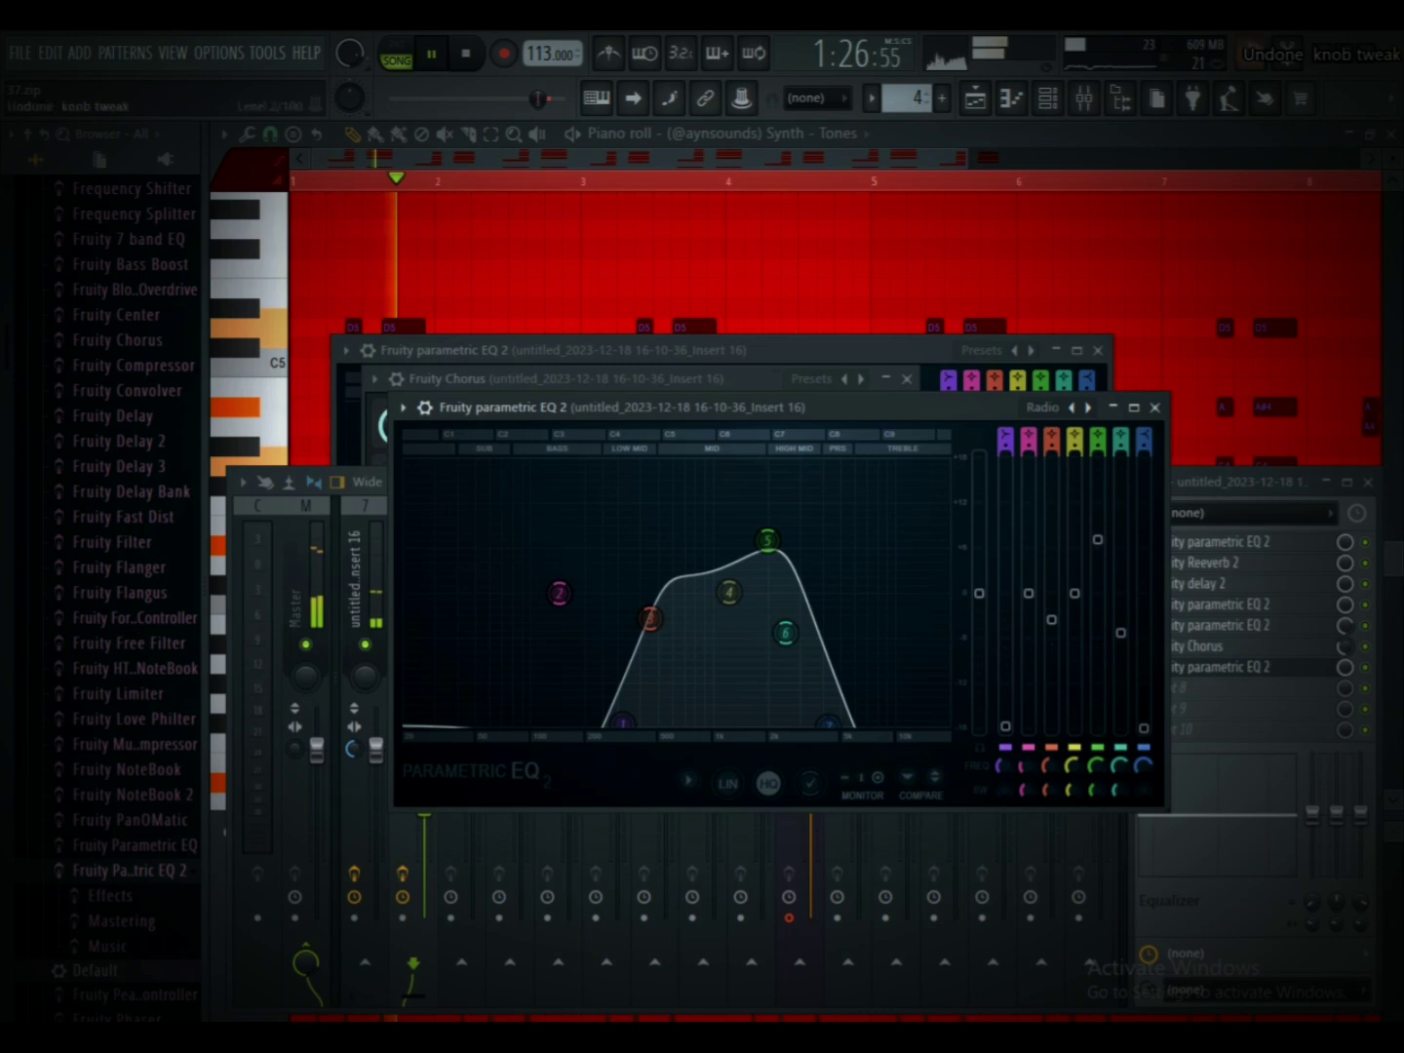
pyautogui.moveTo(829, 722); pyautogui.dragTo(870, 679)
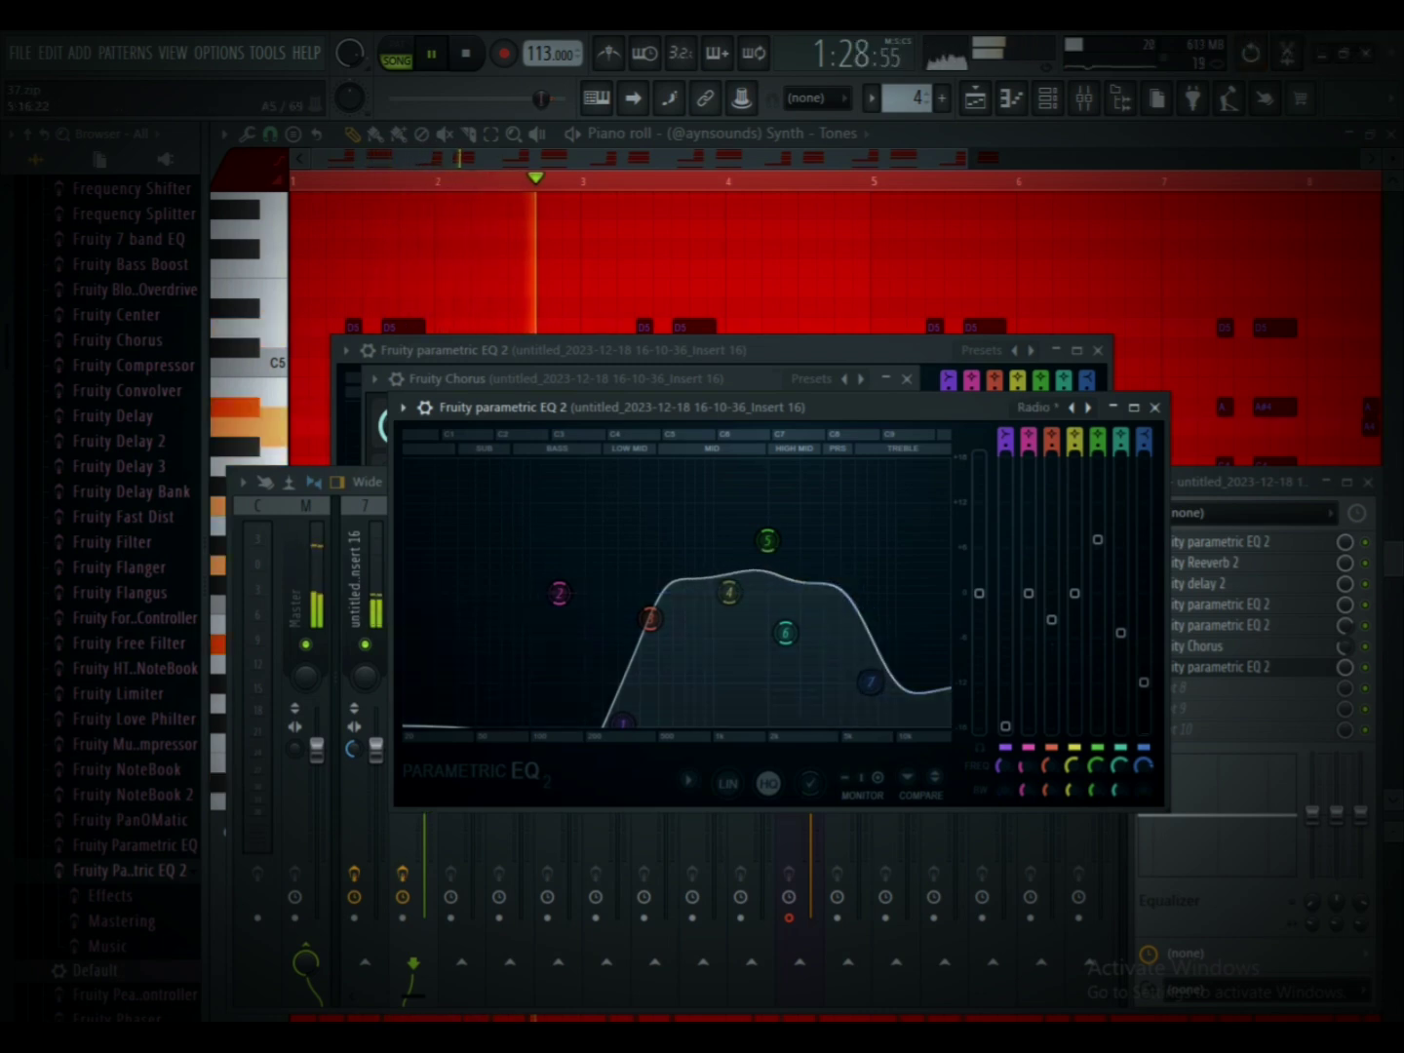
# Step: Bring the playlist back into view with the program window at full size
pyautogui.click(1343, 54)
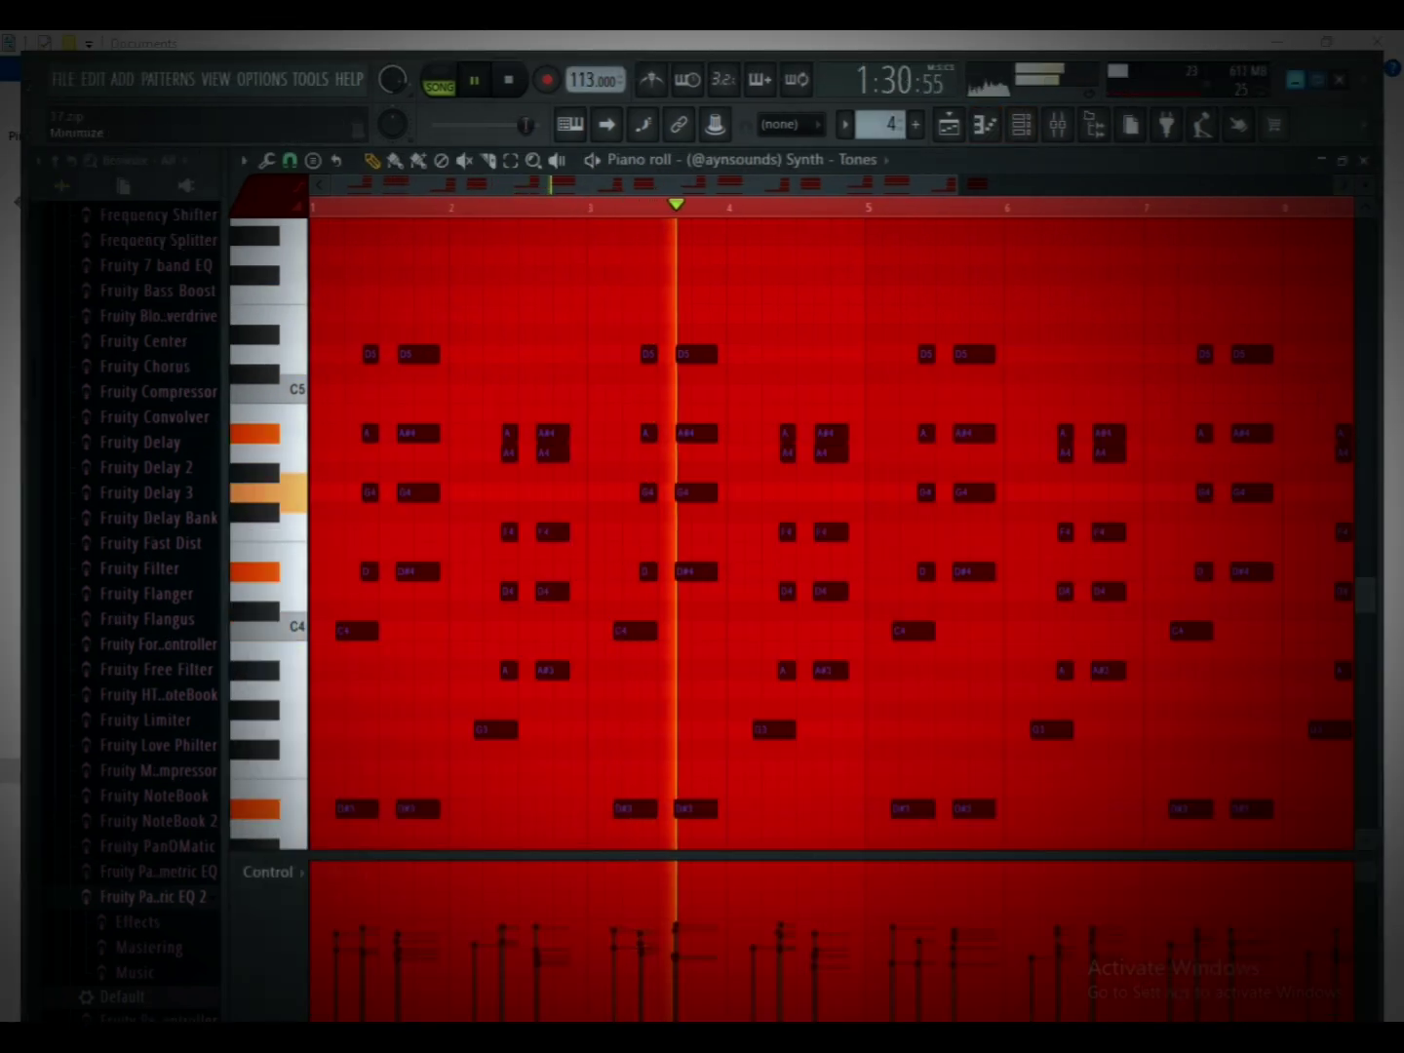
pyautogui.click(1317, 80)
pyautogui.click(974, 99)
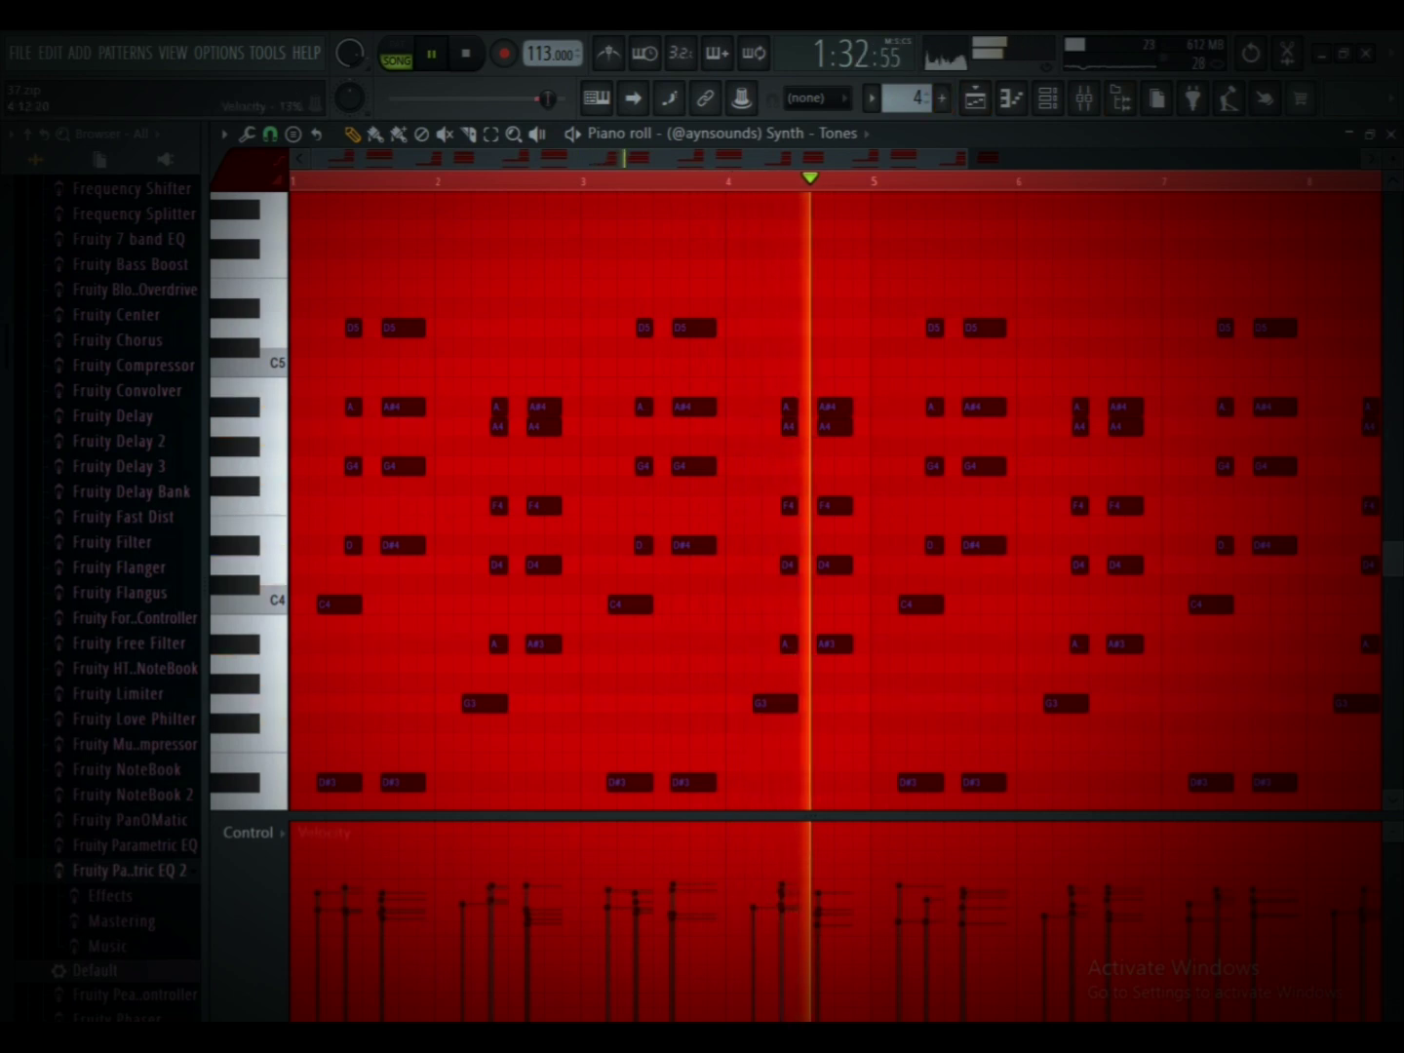
pyautogui.click(849, 1037)
pyautogui.click(975, 98)
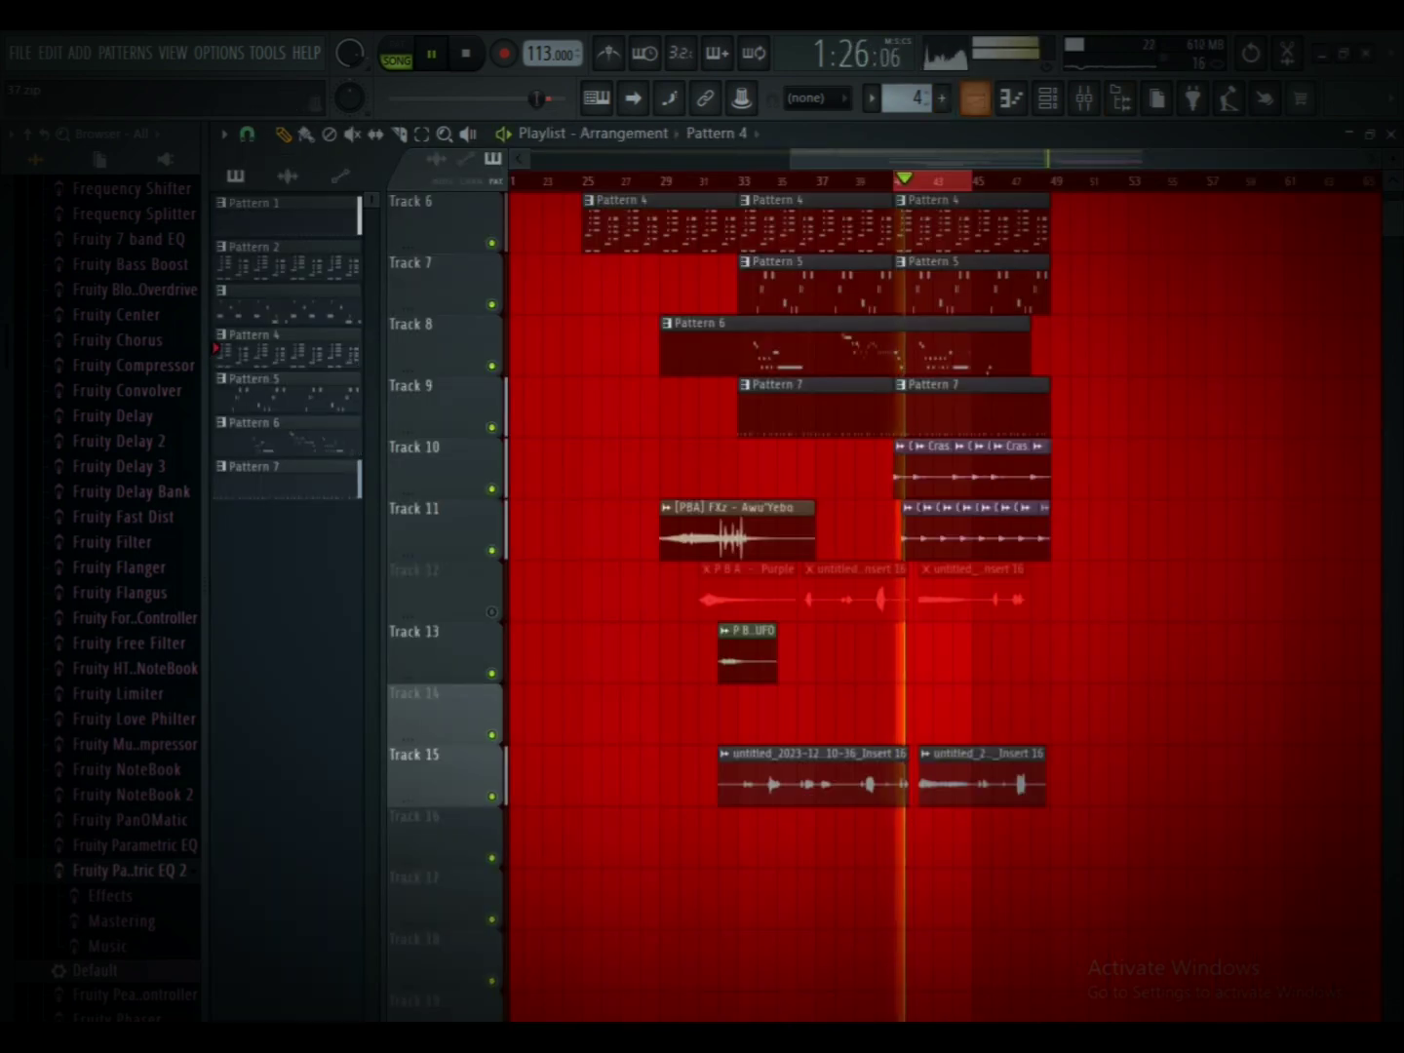
# Step: Unmute Track 12 in the playlist
pyautogui.press('space')
pyautogui.press('space')
pyautogui.click(492, 612)
pyautogui.click(1020, 653)
pyautogui.rightClick(1021, 653)
pyautogui.keyDown('ctrl'); pyautogui.click(1058, 470); pyautogui.keyUp('ctrl')
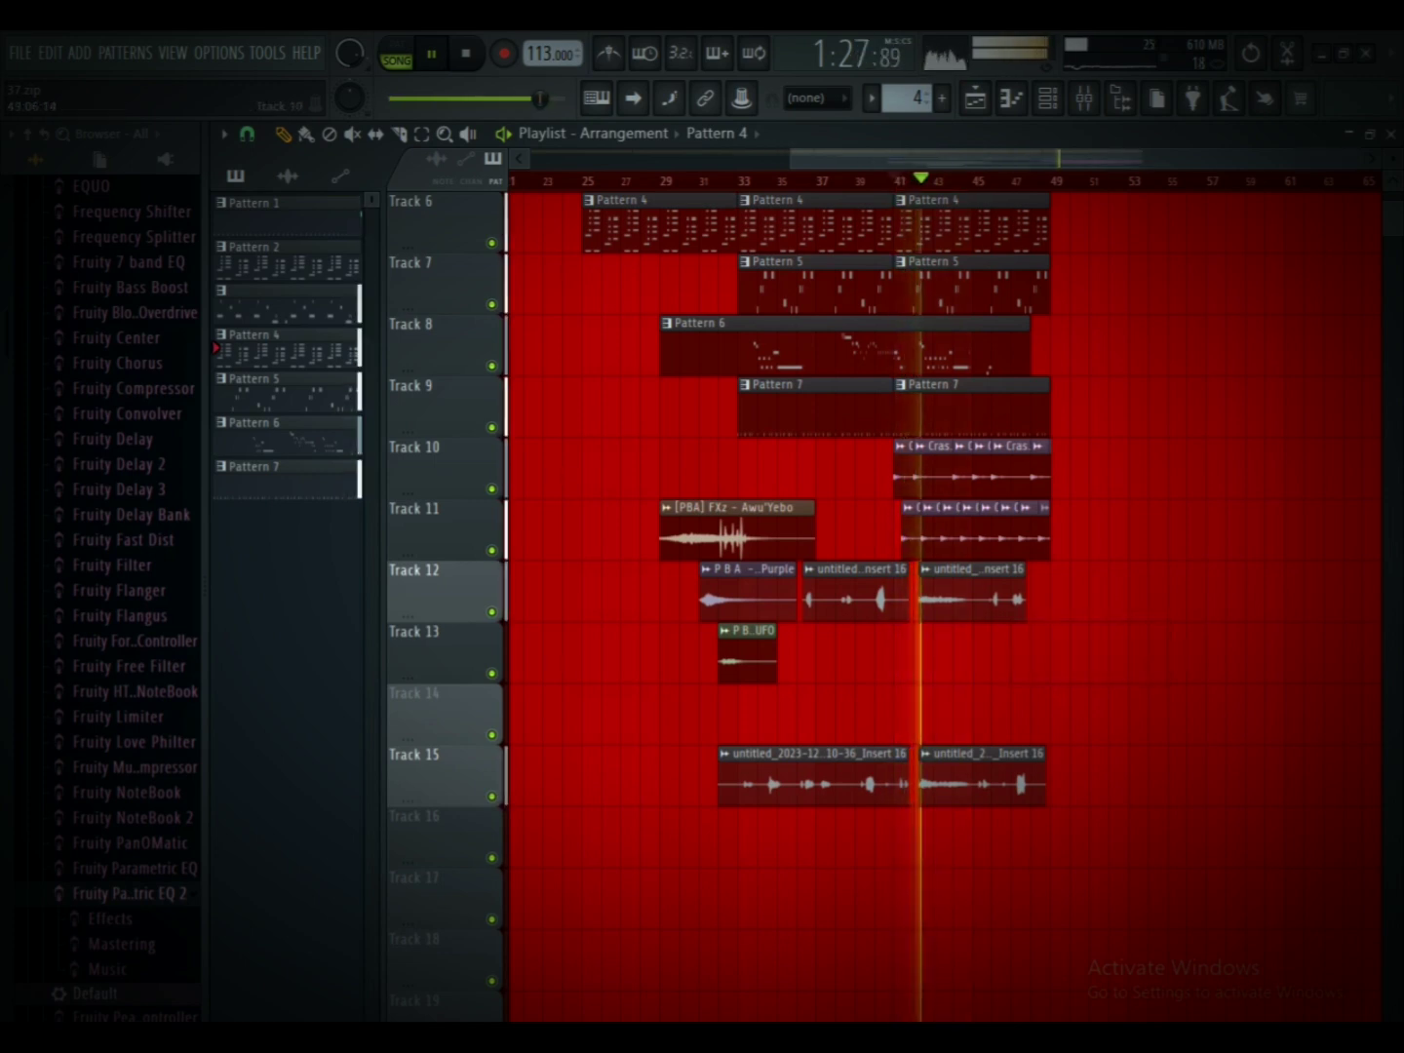
pyautogui.press('F9')
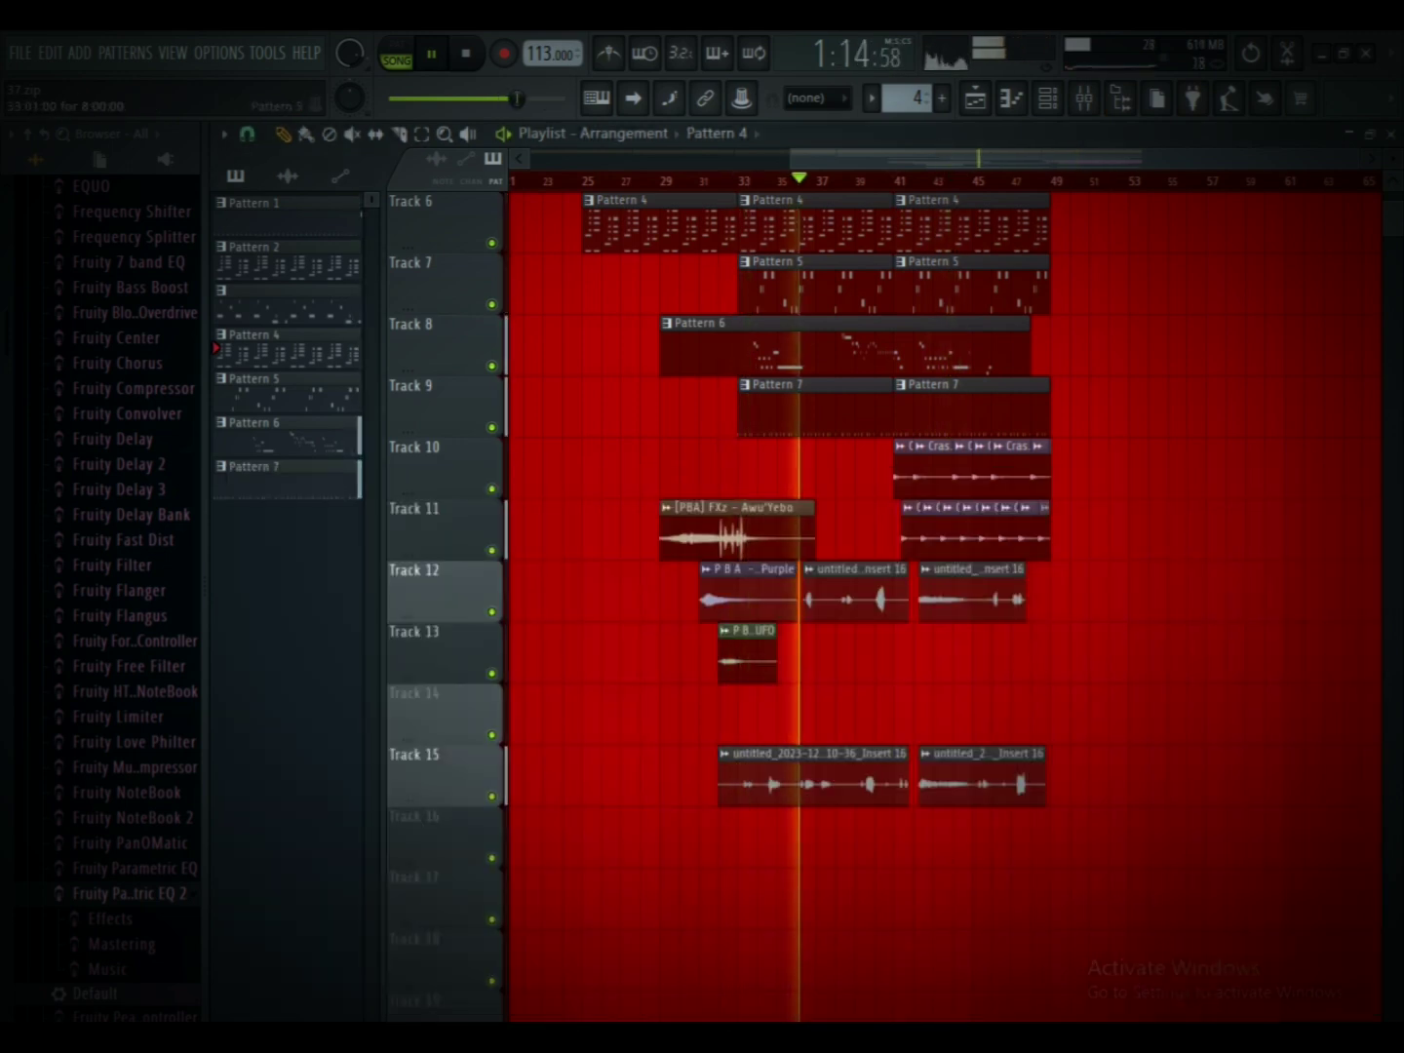
pyautogui.scroll(4, 859, 585)
pyautogui.doubleClick(859, 593)
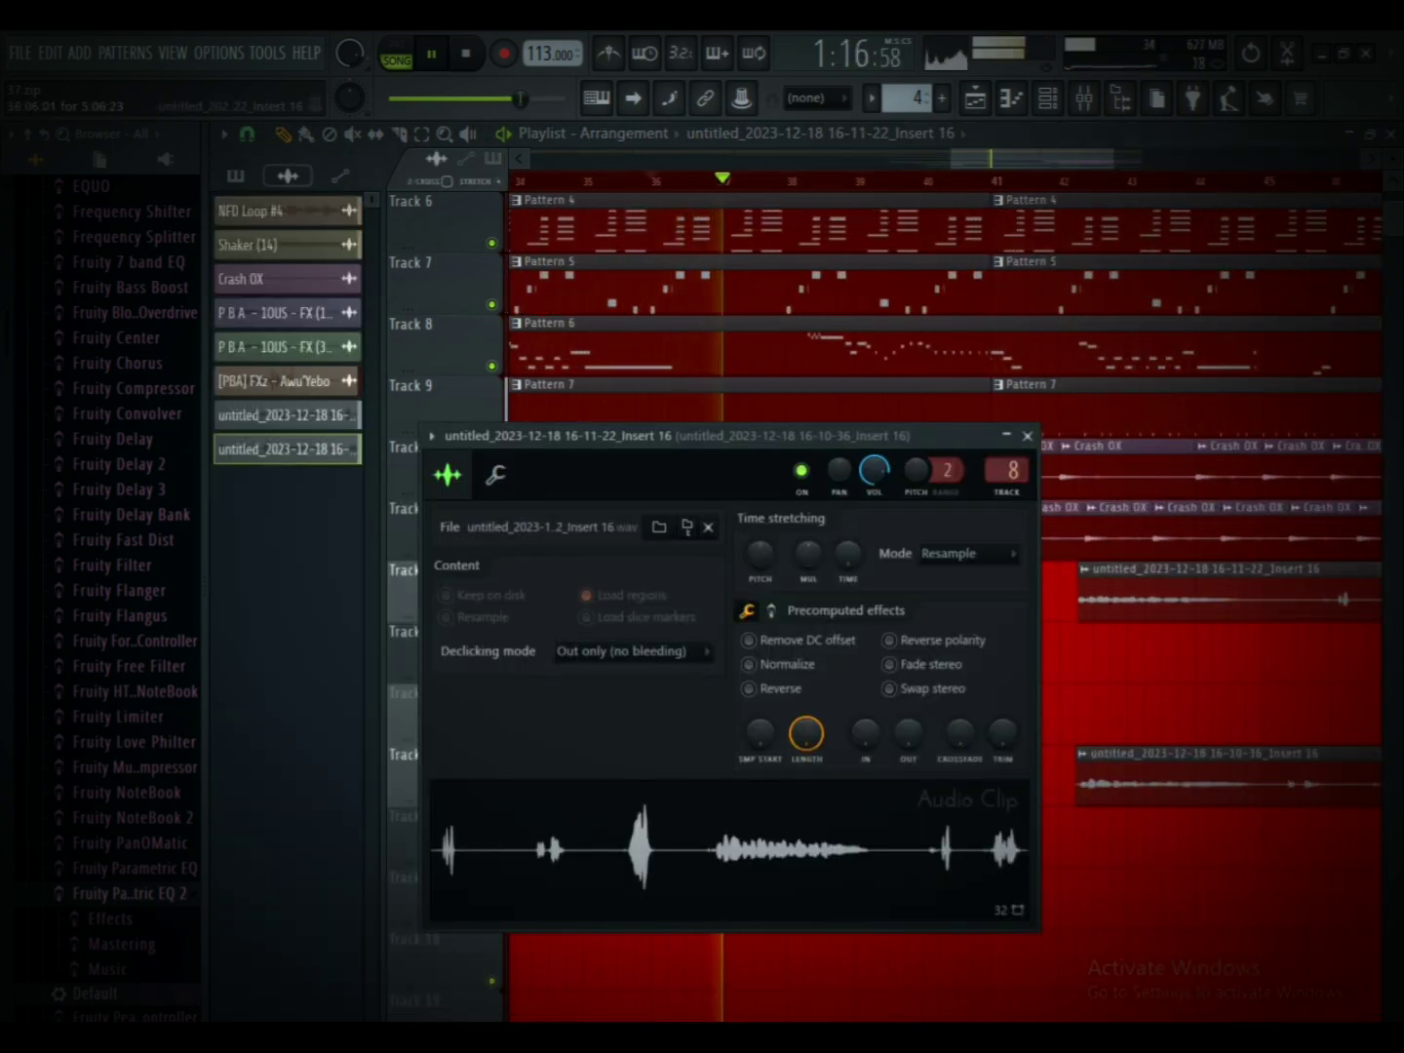
pyautogui.click(1026, 436)
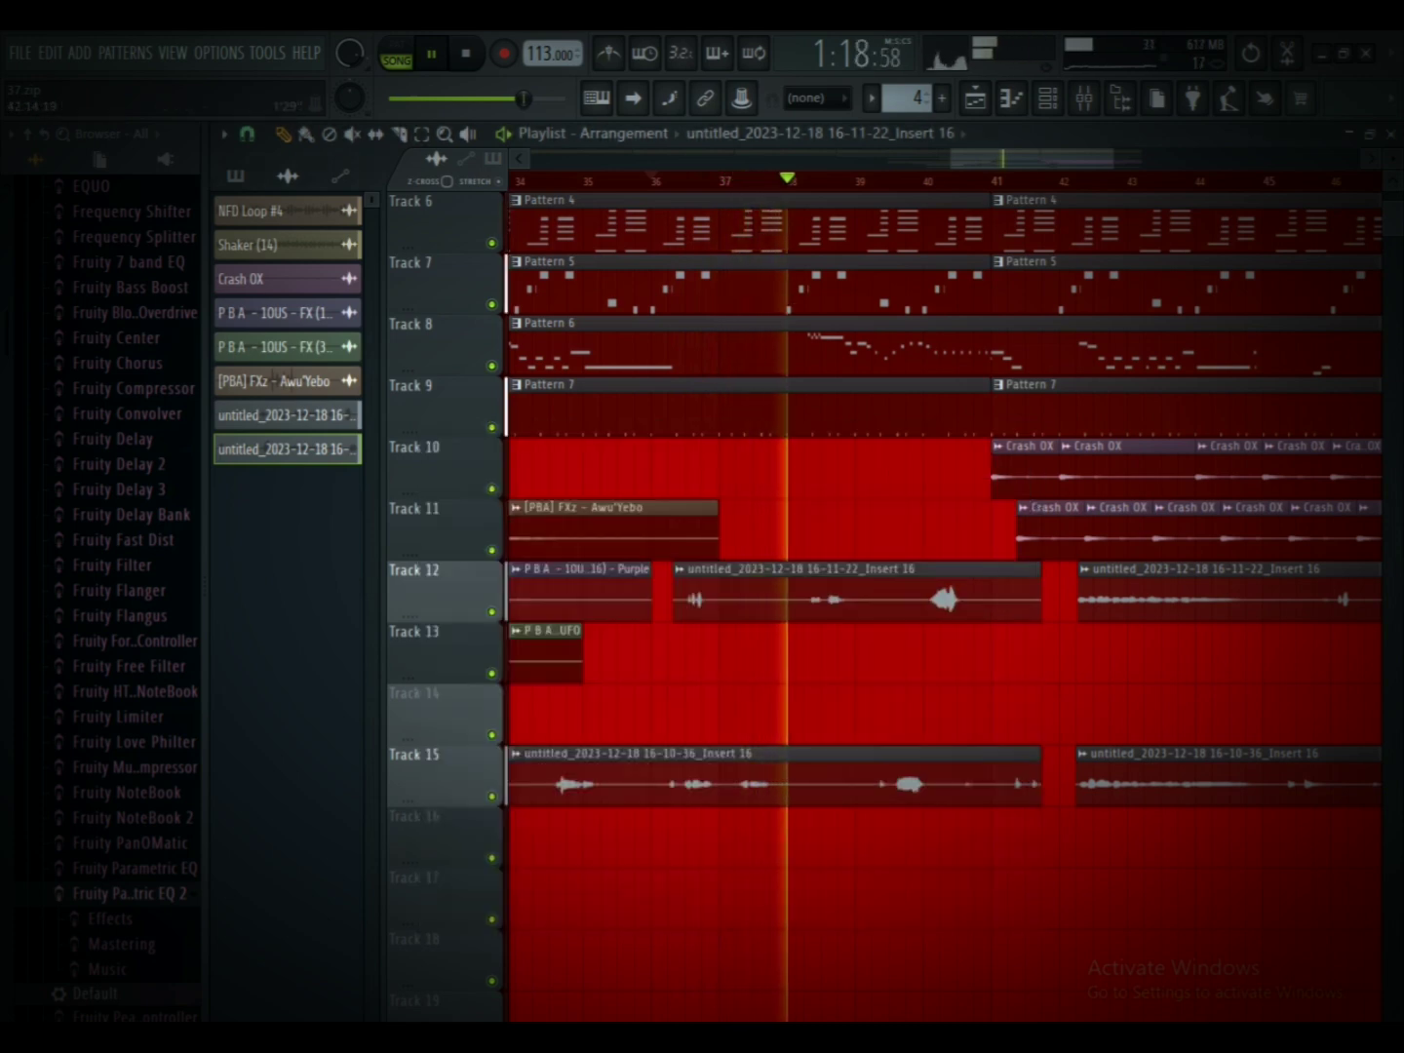
# Step: Select the recorded clips on Track 12 and compare their waveforms with those on Track 15 up close
pyautogui.moveTo(1133, 592); pyautogui.dragTo(644, 593)
pyautogui.scroll(3, 1041, 593)
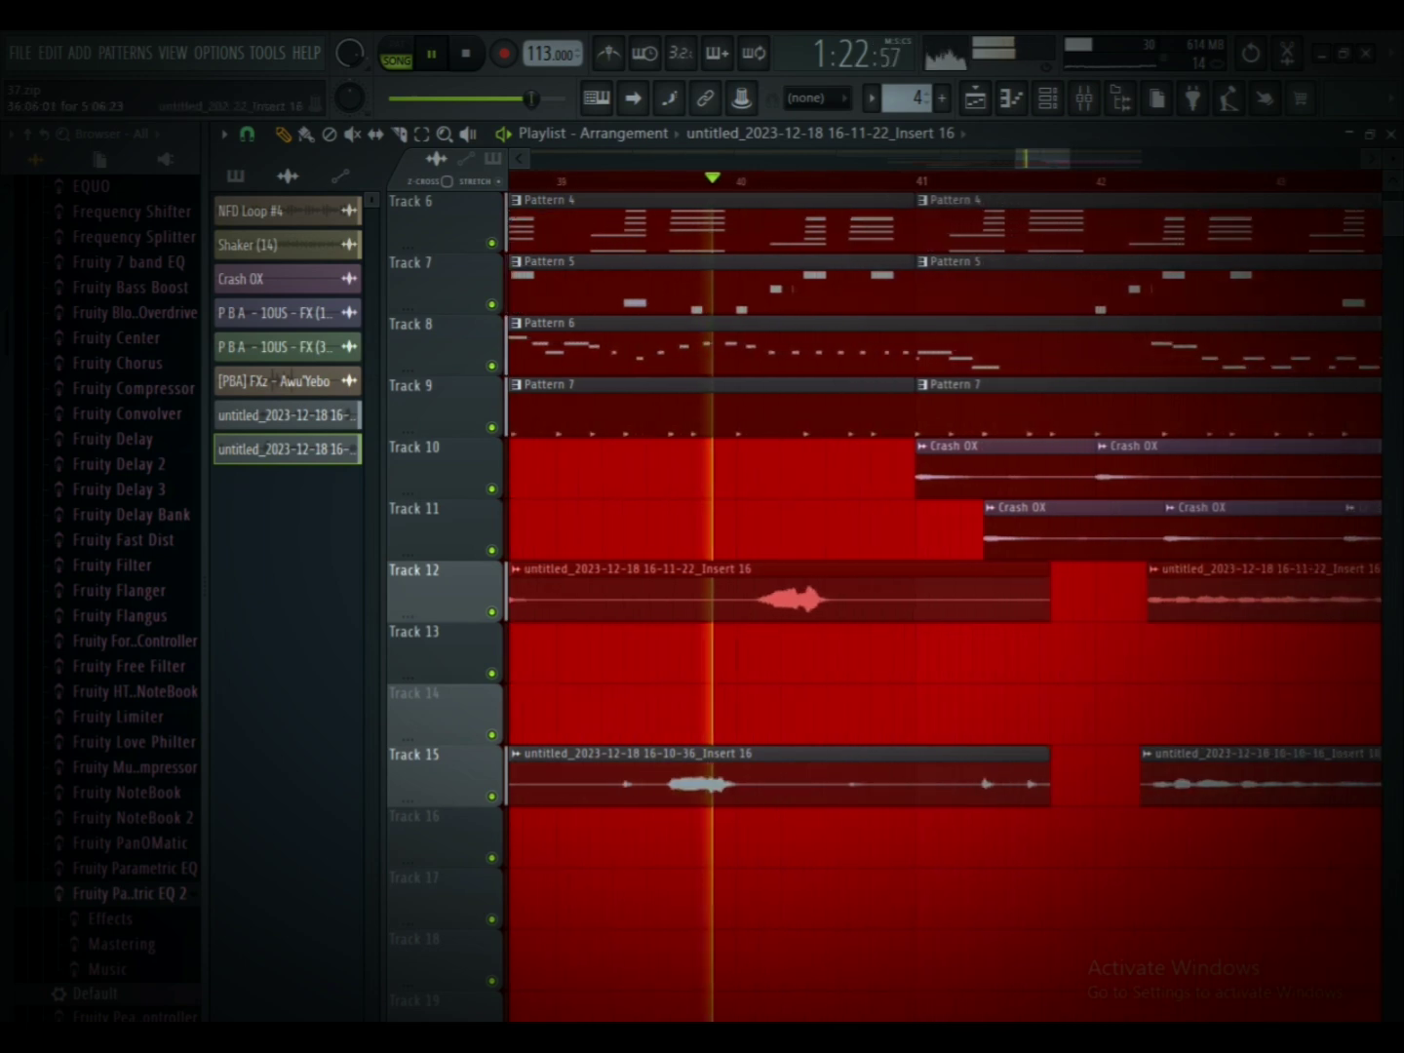
pyautogui.scroll(-1, 757, 593)
pyautogui.scroll(3, 532, 531)
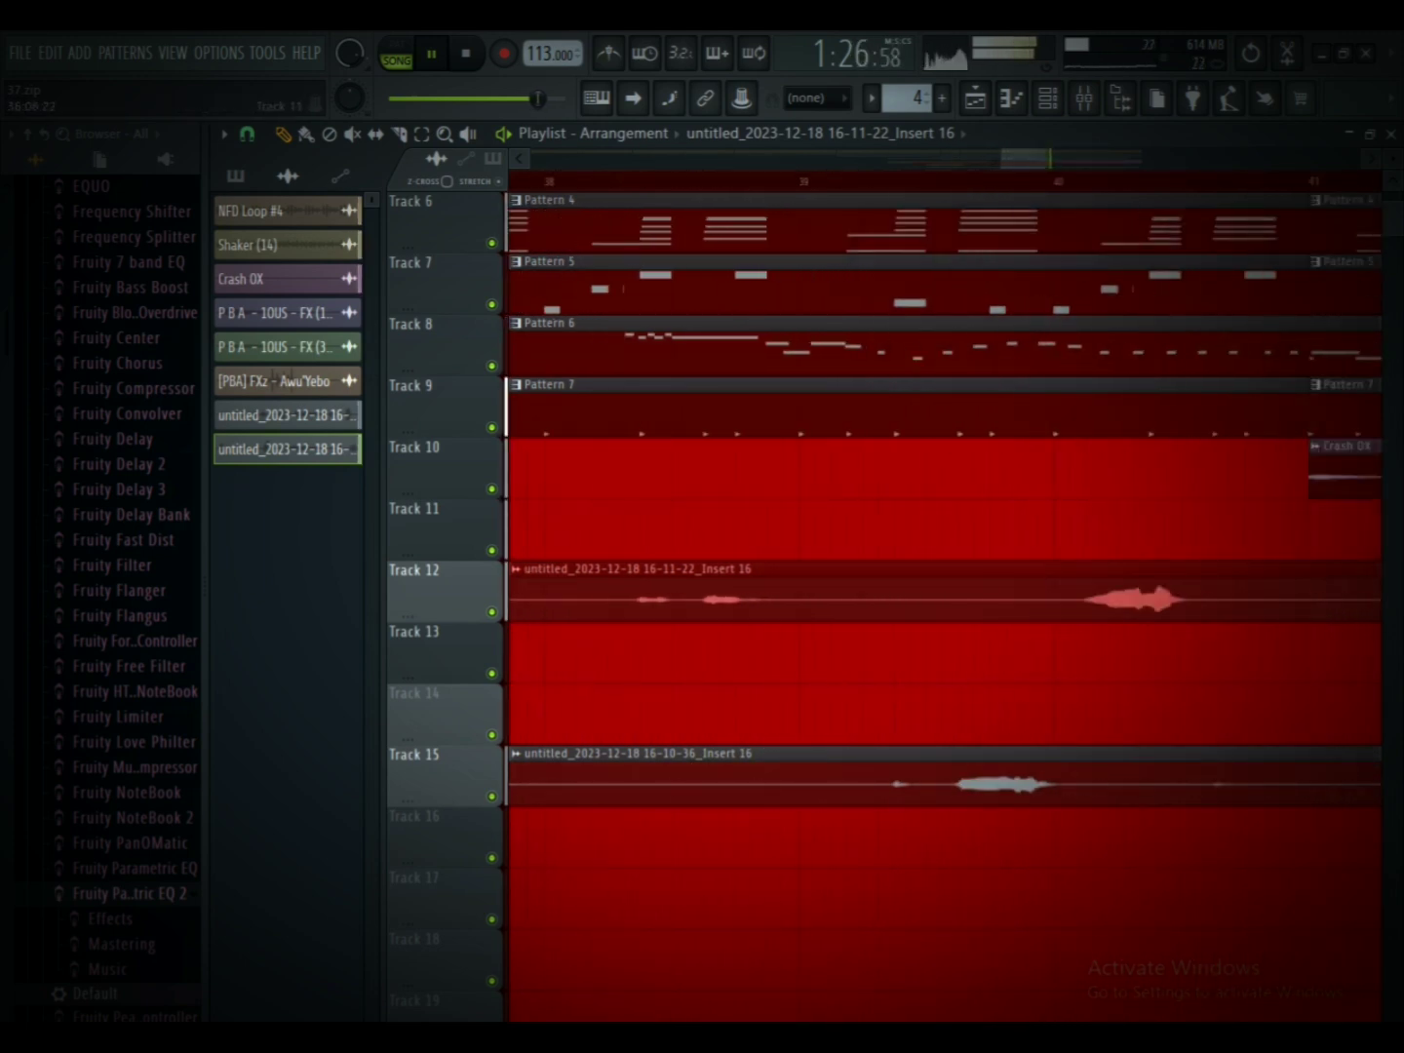
pyautogui.scroll(-4, 531, 532)
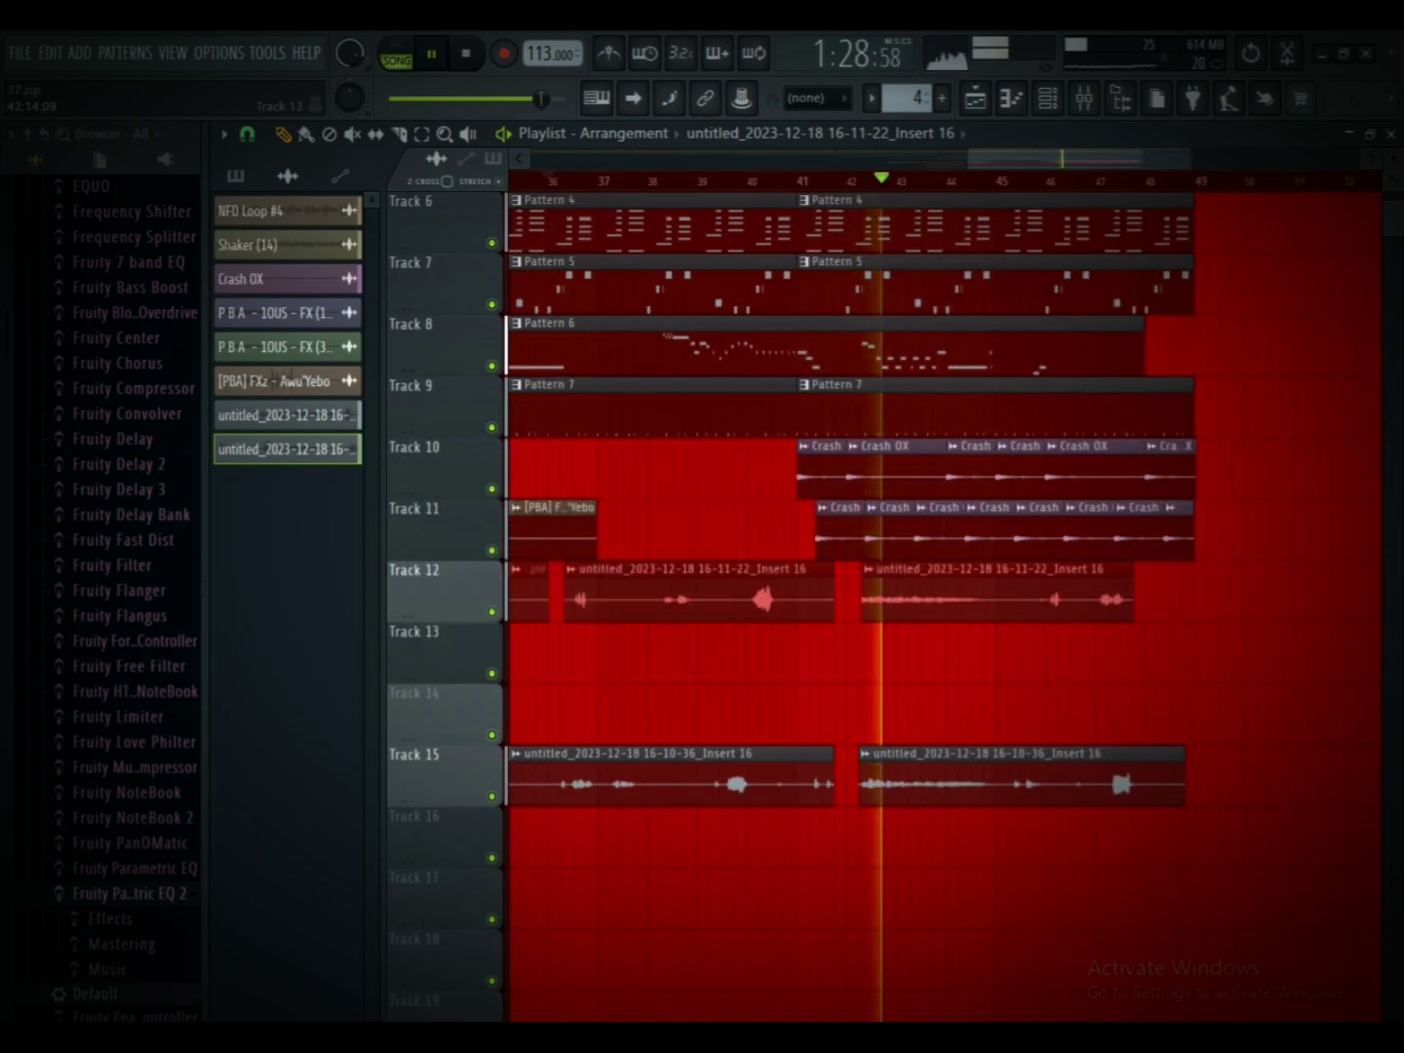
pyautogui.scroll(-4, 1052, 531)
pyautogui.click(1154, 651)
pyautogui.rightClick(1157, 652)
pyautogui.click(1173, 652)
pyautogui.rightClick(1175, 651)
pyautogui.click(1173, 531)
pyautogui.rightClick(1176, 531)
pyautogui.click(1176, 532)
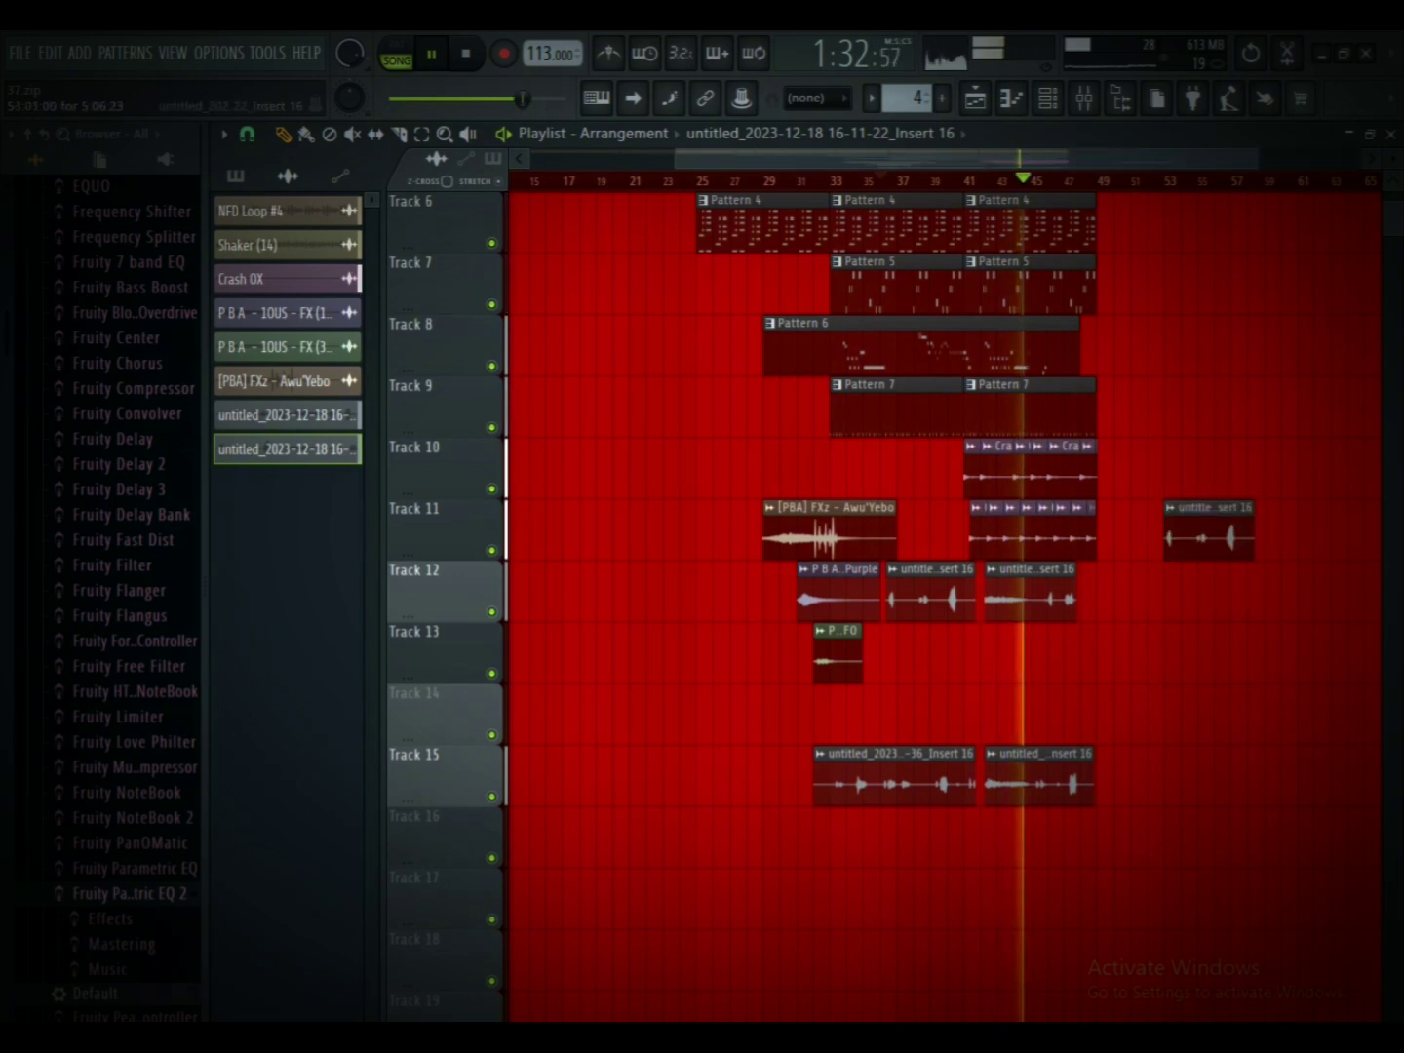
pyautogui.rightClick(1176, 532)
pyautogui.click(1190, 531)
pyautogui.rightClick(1189, 531)
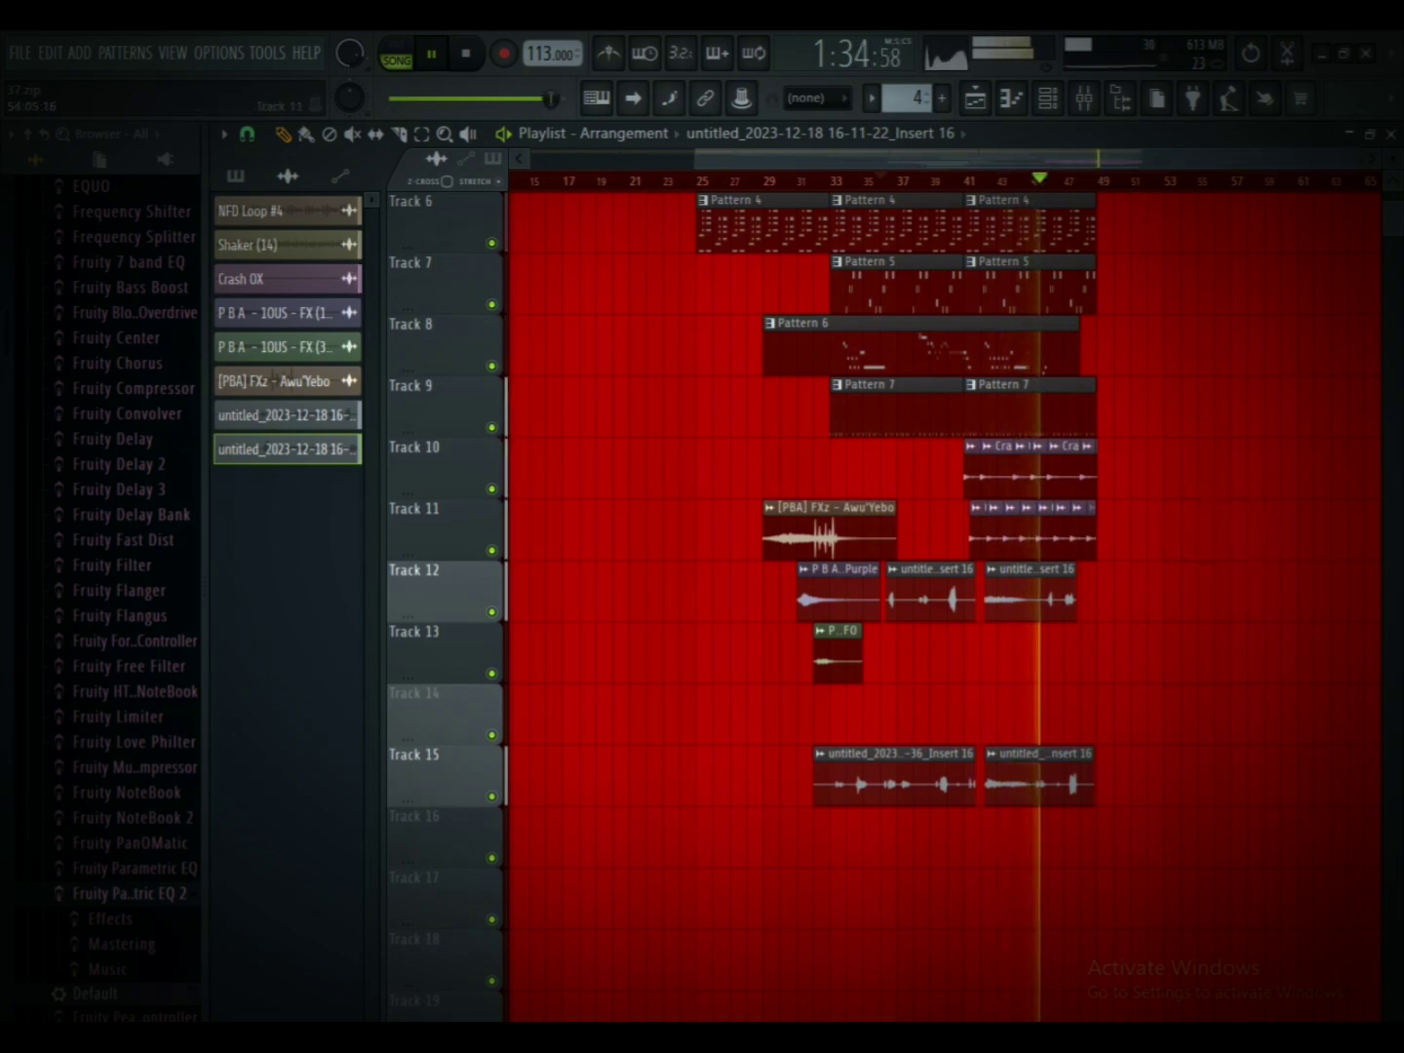
pyautogui.click(1191, 532)
pyautogui.rightClick(1191, 531)
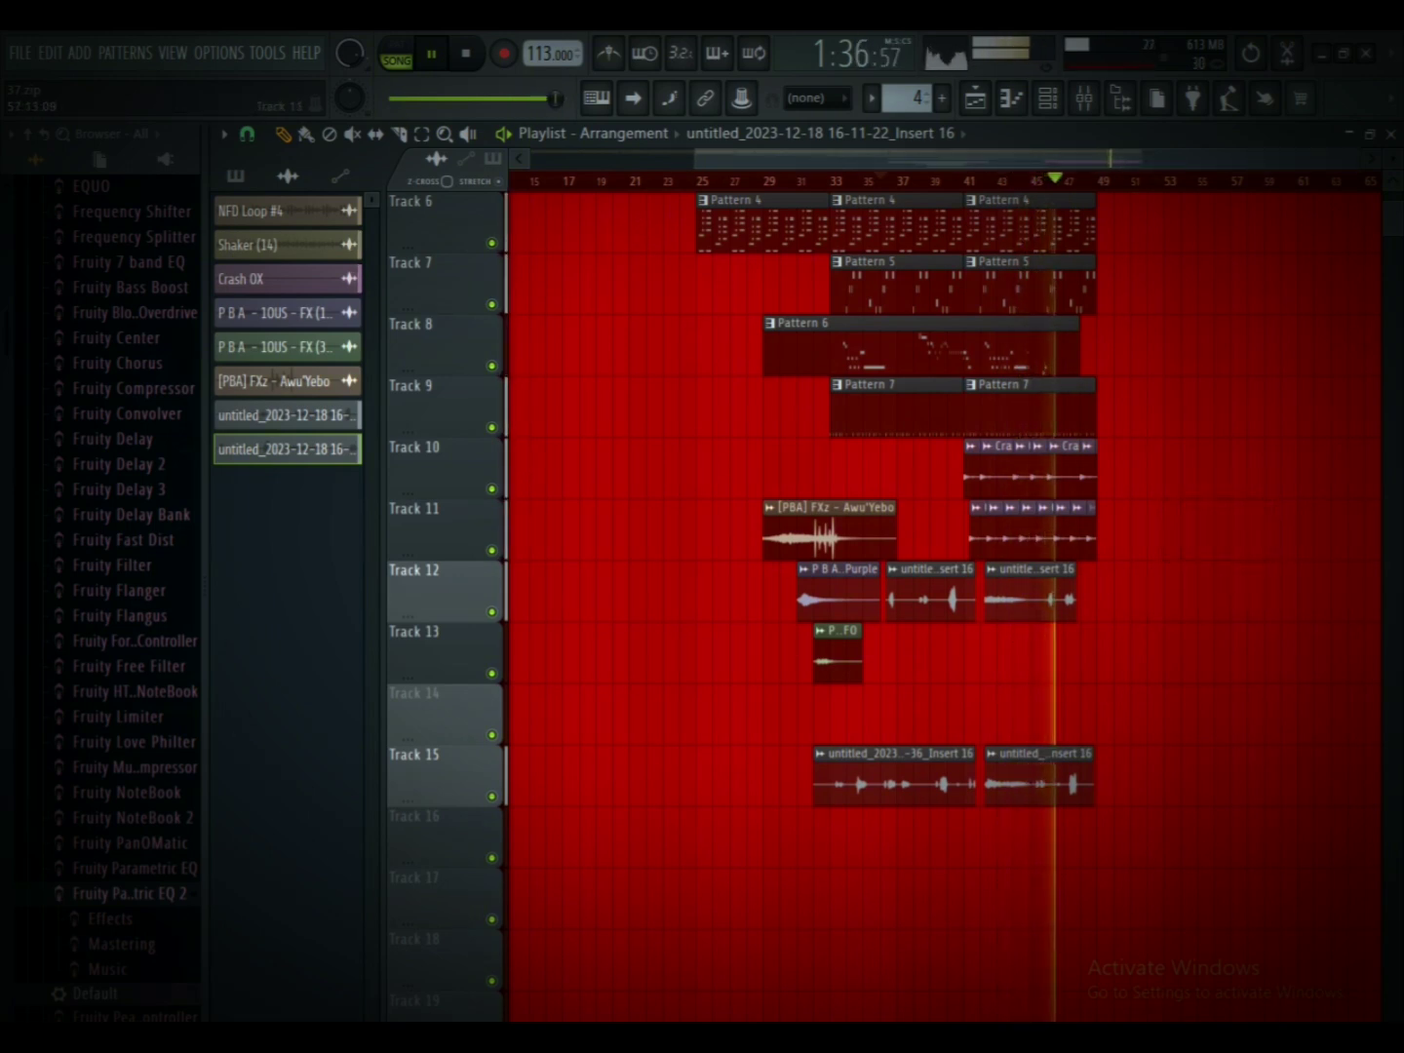
pyautogui.click(1219, 531)
pyautogui.rightClick(1219, 531)
pyautogui.click(1221, 478)
pyautogui.rightClick(1221, 478)
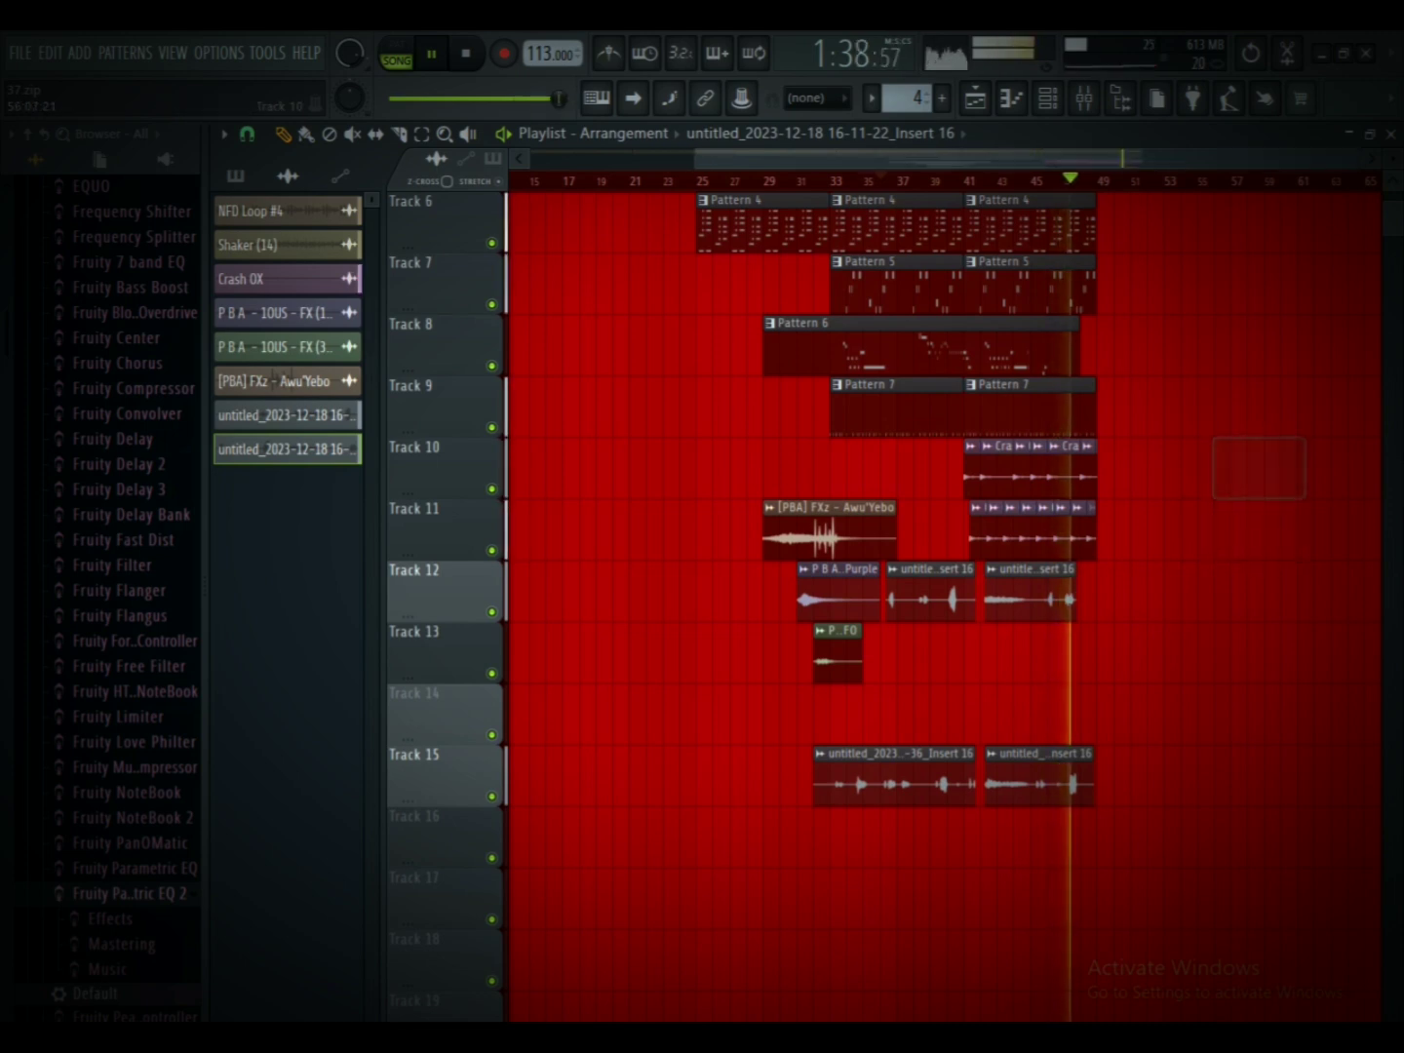
pyautogui.hotkey('ctrl', 'z')
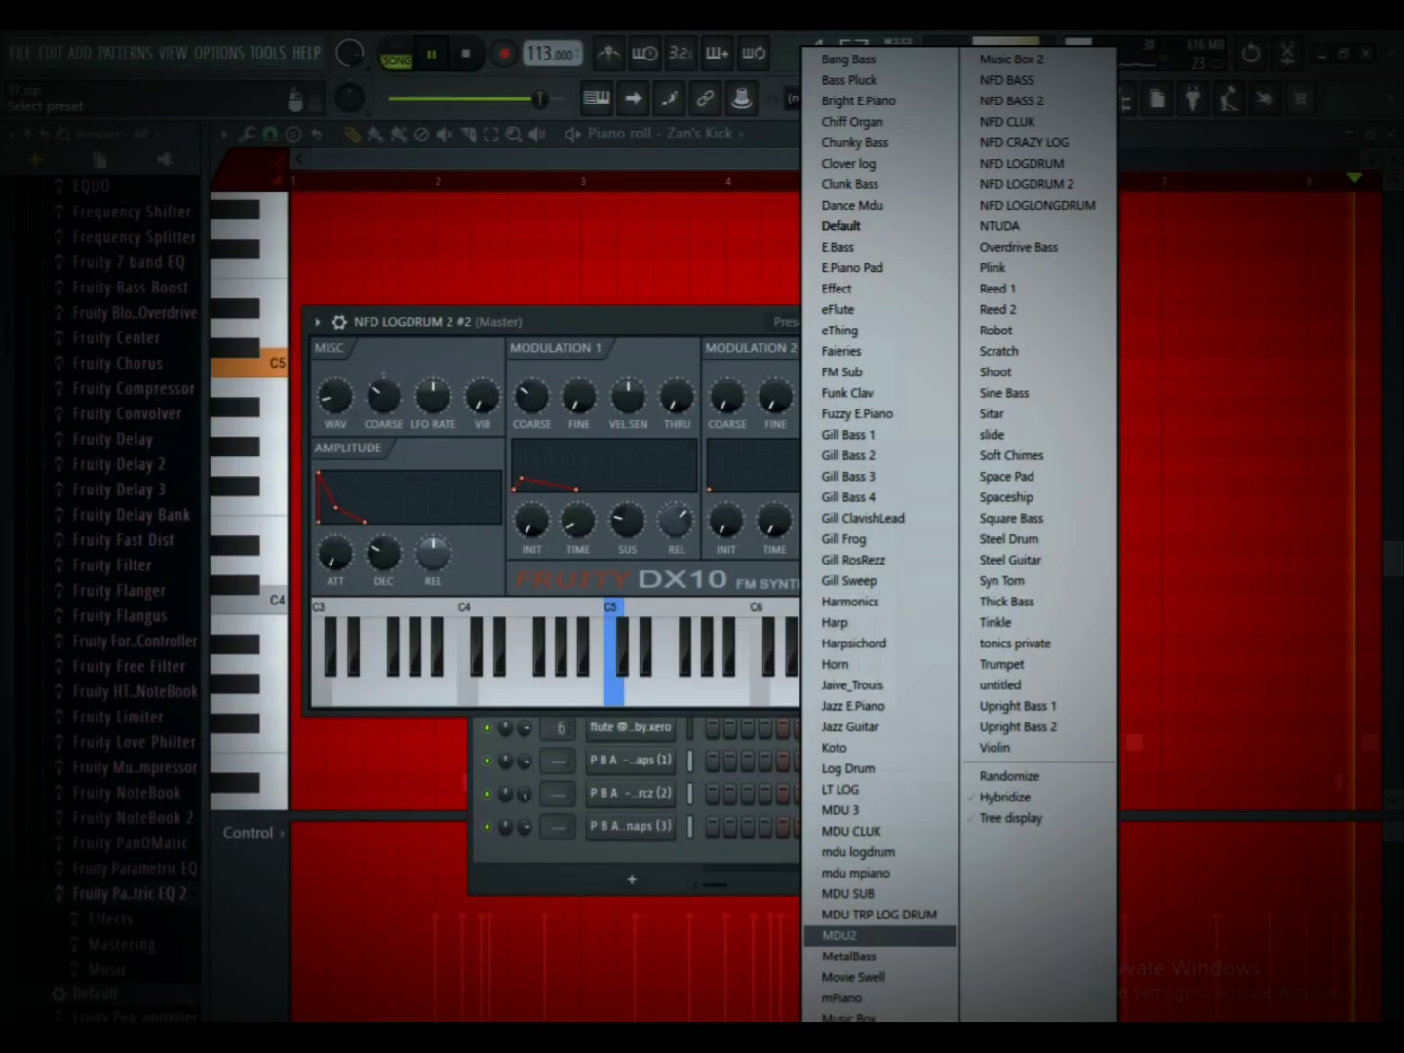
# Step: Apply the MDU CLUK preset to the NFD LOGDRUM 2 #2 channel and copy NFD LOGDRUM 2's notes into the MDU CLUK channel
pyautogui.click(854, 831)
pyautogui.click(888, 321)
pyautogui.rightClick(685, 624)
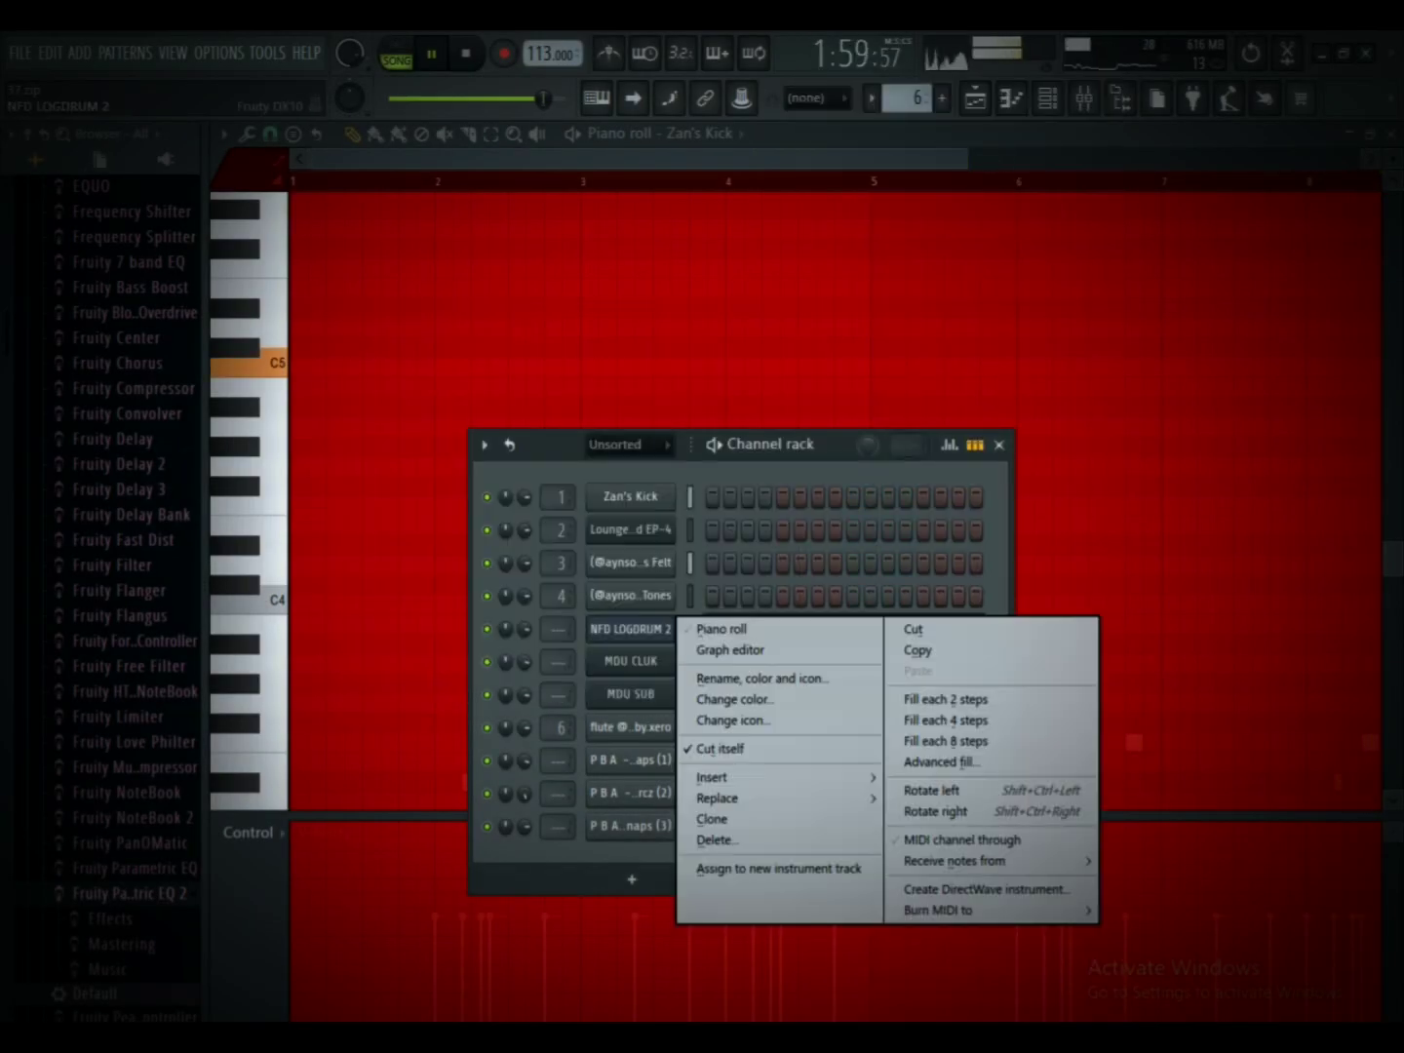
pyautogui.click(938, 648)
pyautogui.rightClick(687, 661)
pyautogui.click(916, 703)
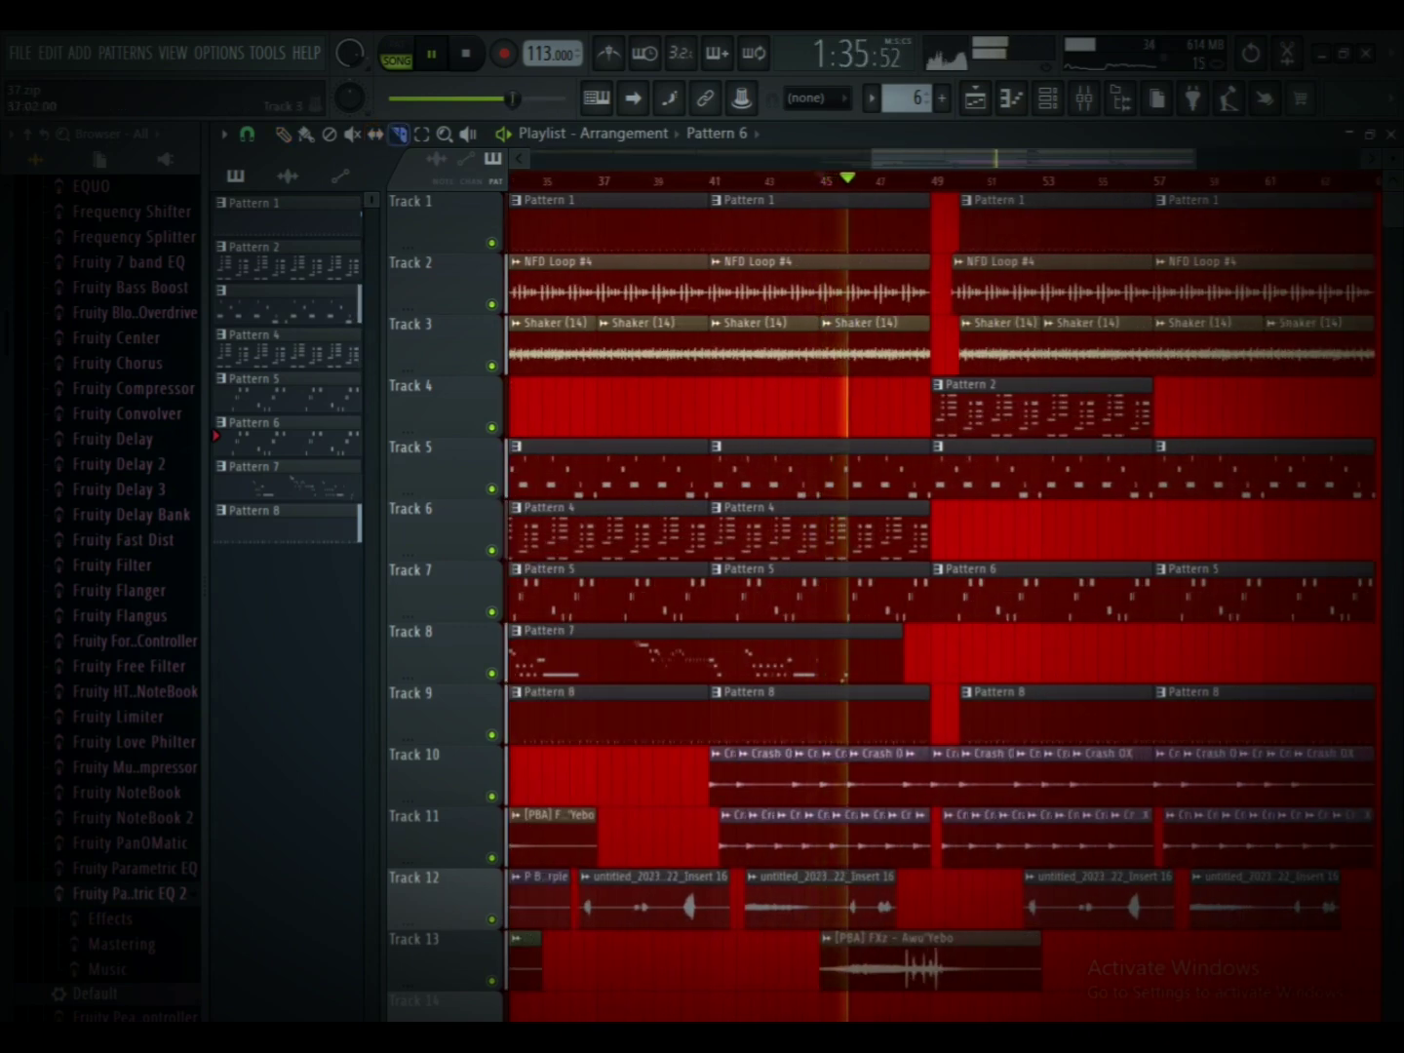
# Step: Slice the Pattern 7 clip on Track 8 into three pieces, cutting near bars 42 and 45
pyautogui.scroll(2, 762, 651)
pyautogui.moveTo(712, 620); pyautogui.dragTo(712, 689)
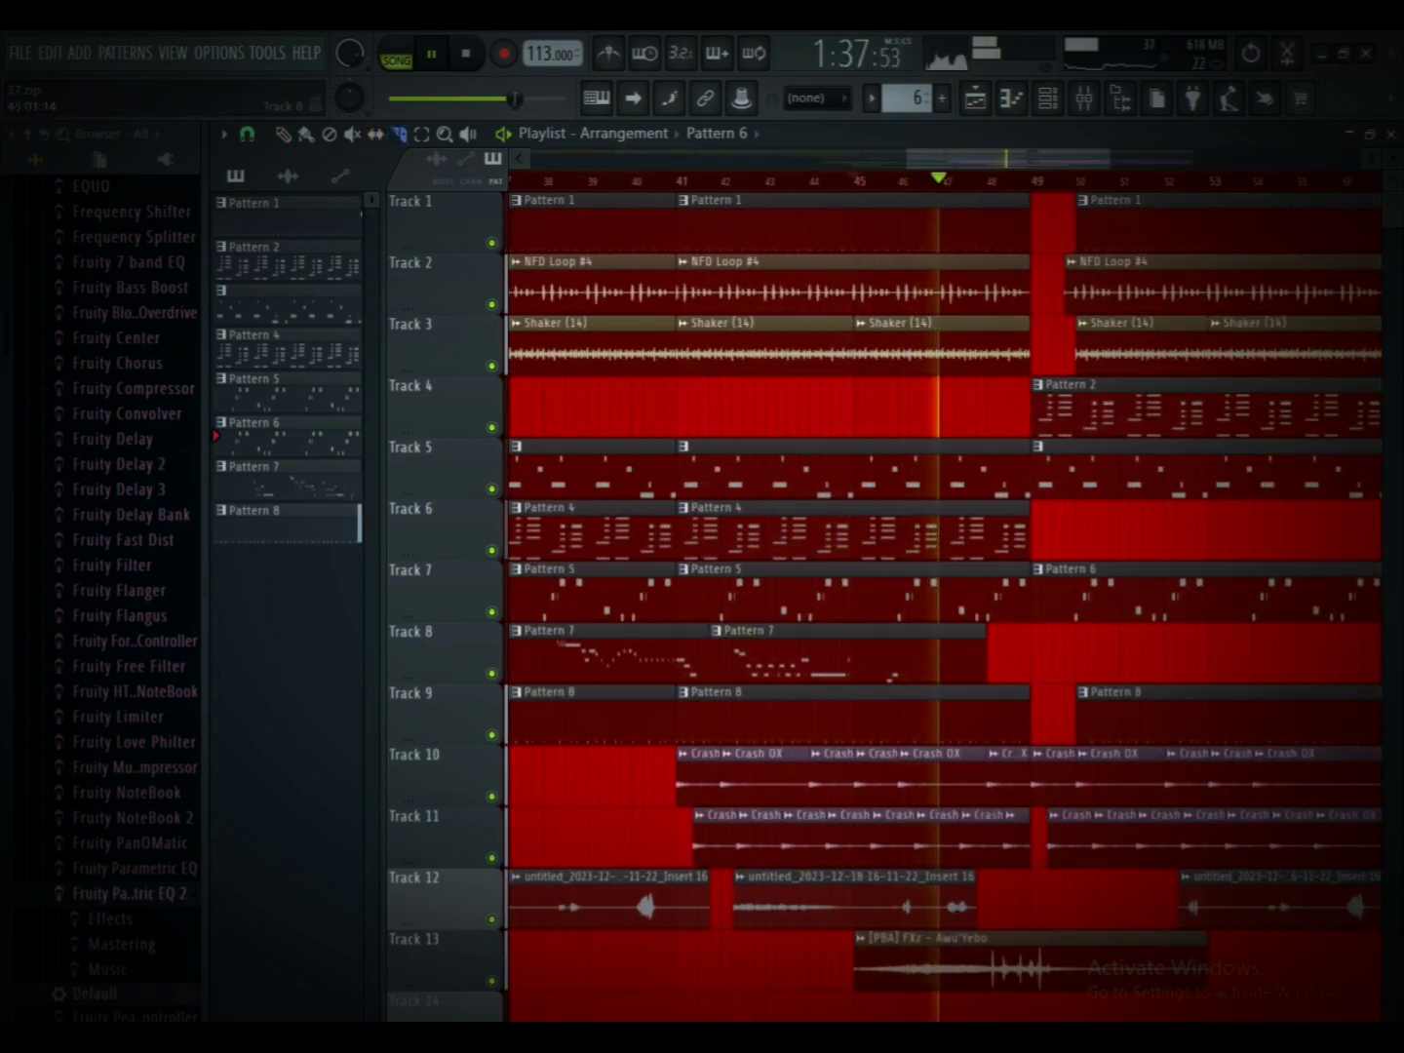
pyautogui.scroll(3, 850, 651)
pyautogui.hotkey('ctrl', 'z')
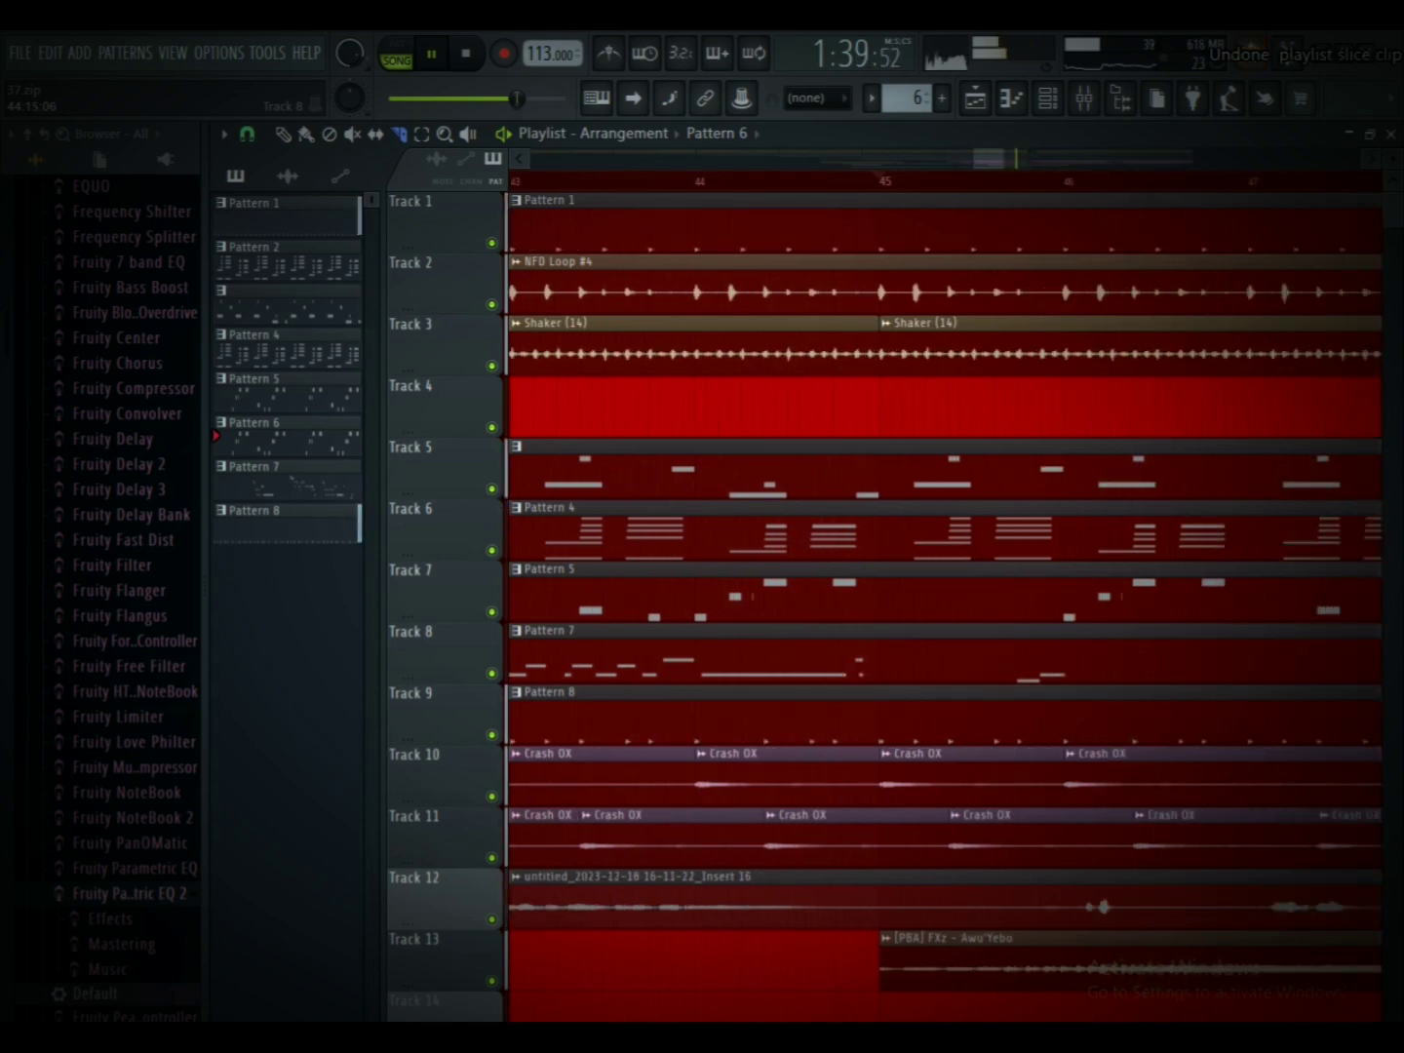
pyautogui.scroll(3, 843, 585)
pyautogui.scroll(-10, 877, 624)
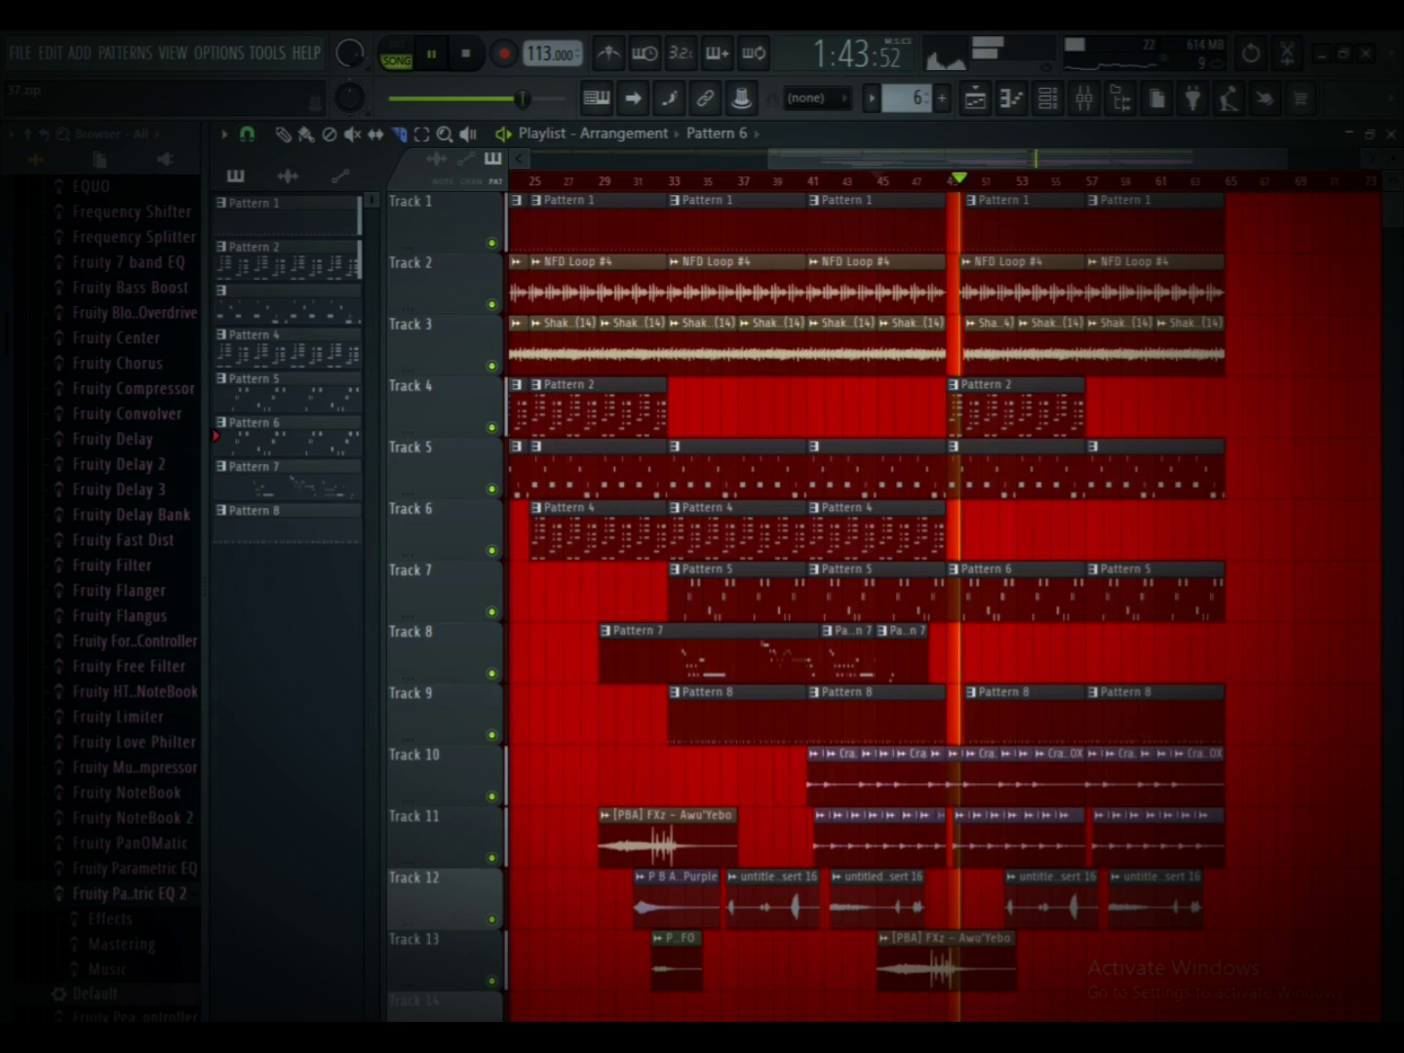
# Step: Place a copy of the middle Pattern 7 slice at bar 58 on Track 8 and make it a unique pattern
pyautogui.moveTo(848, 652); pyautogui.dragTo(1145, 652)
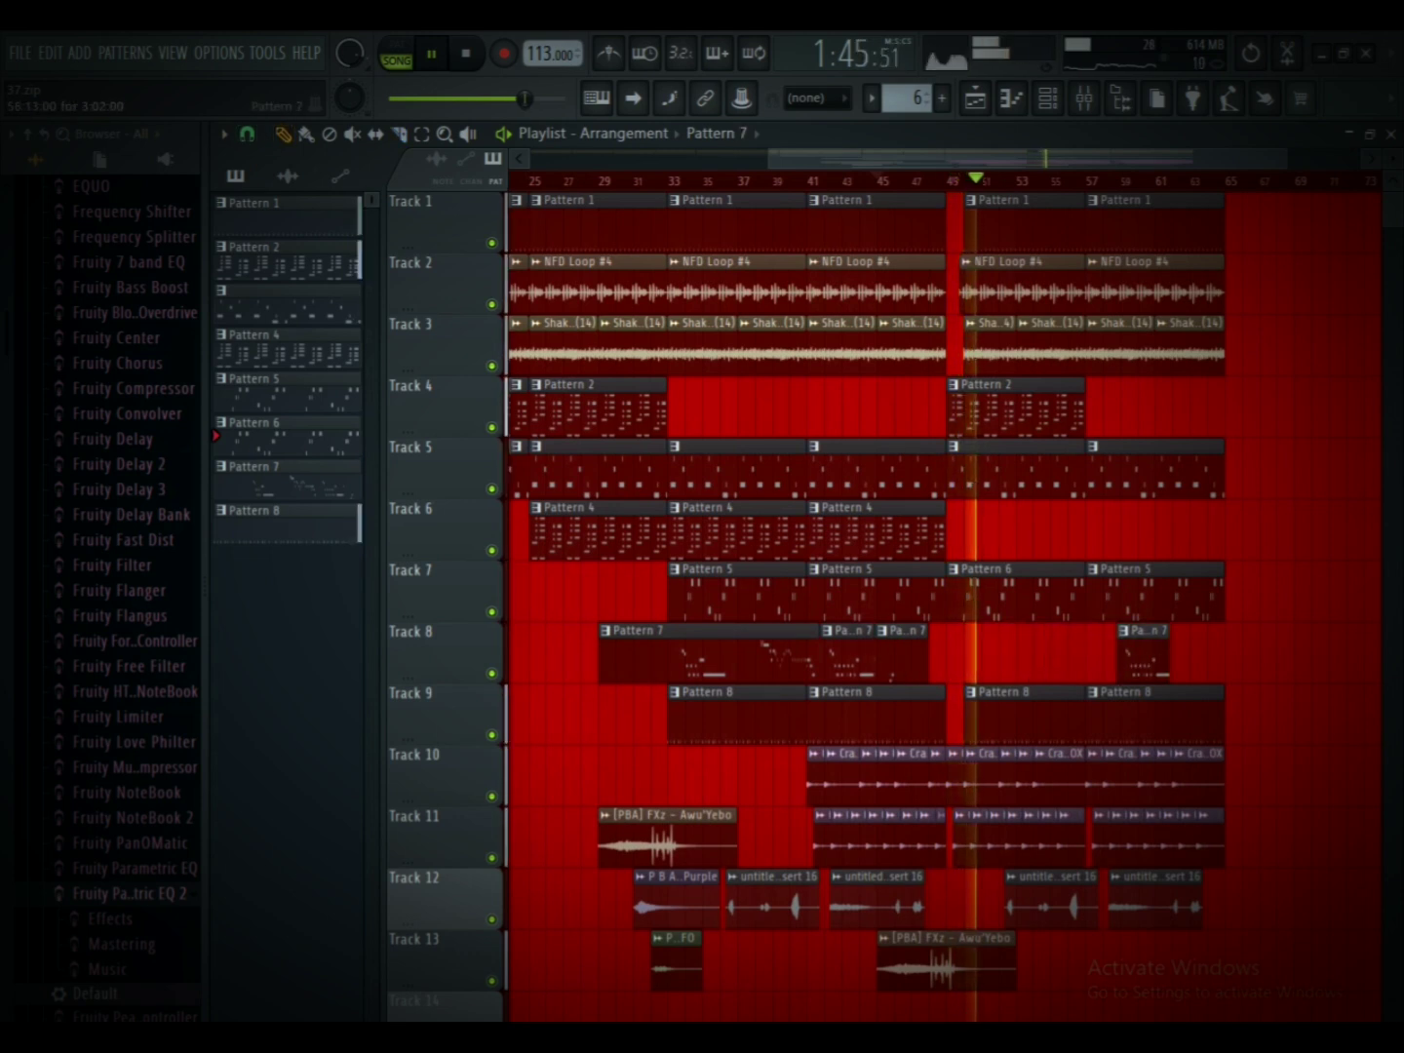
pyautogui.rightClick(1131, 651)
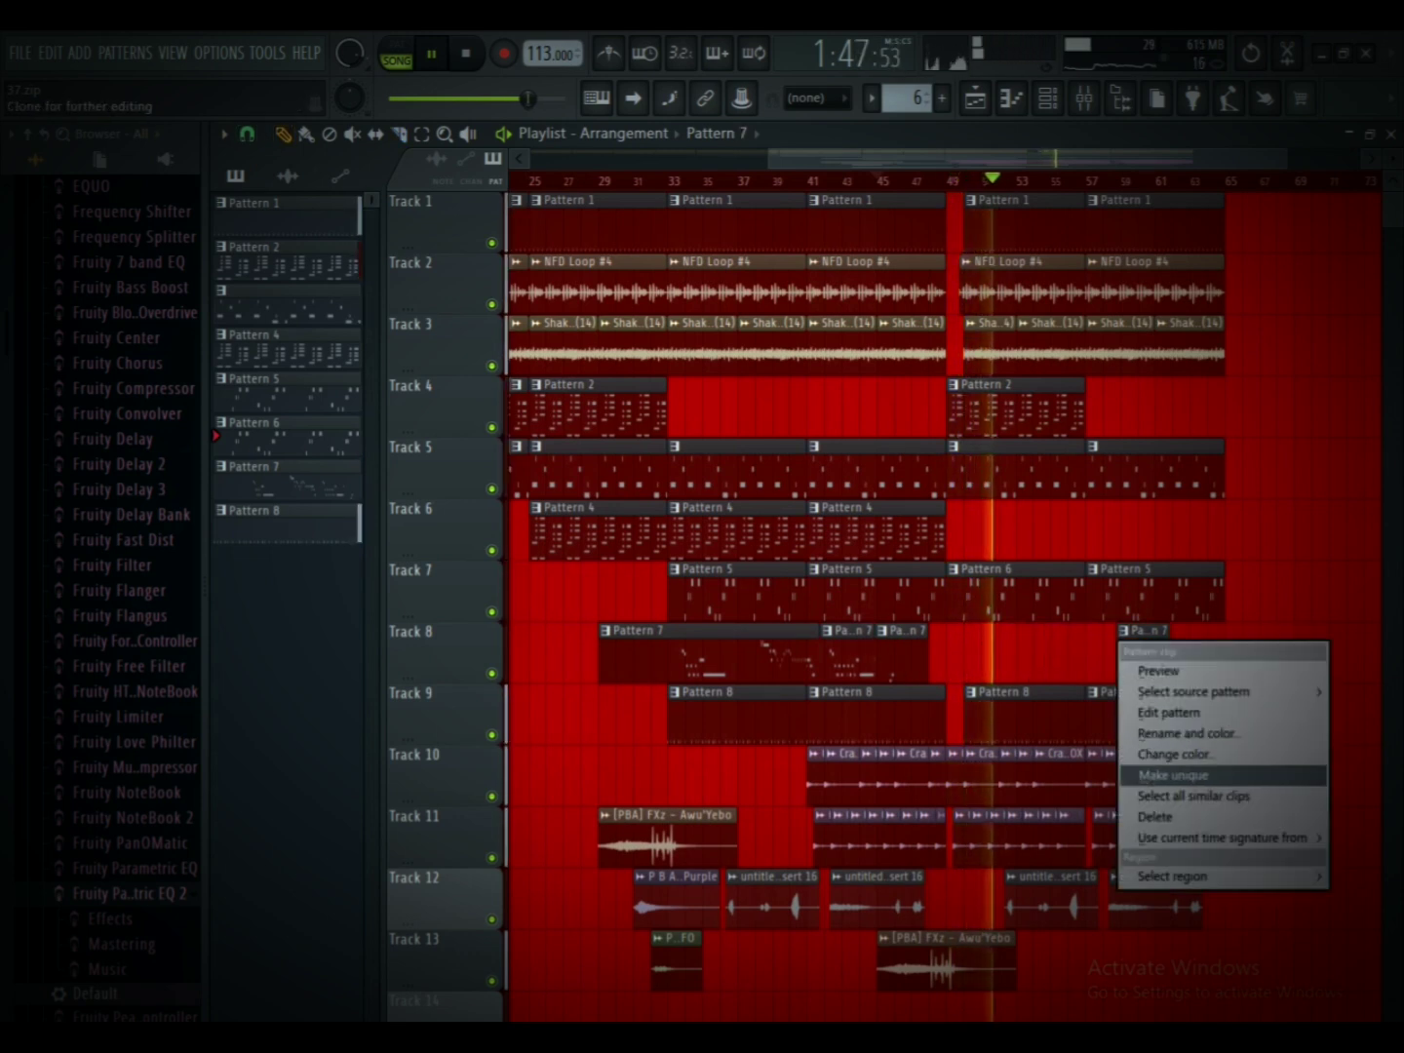
pyautogui.click(1165, 772)
pyautogui.click(1048, 97)
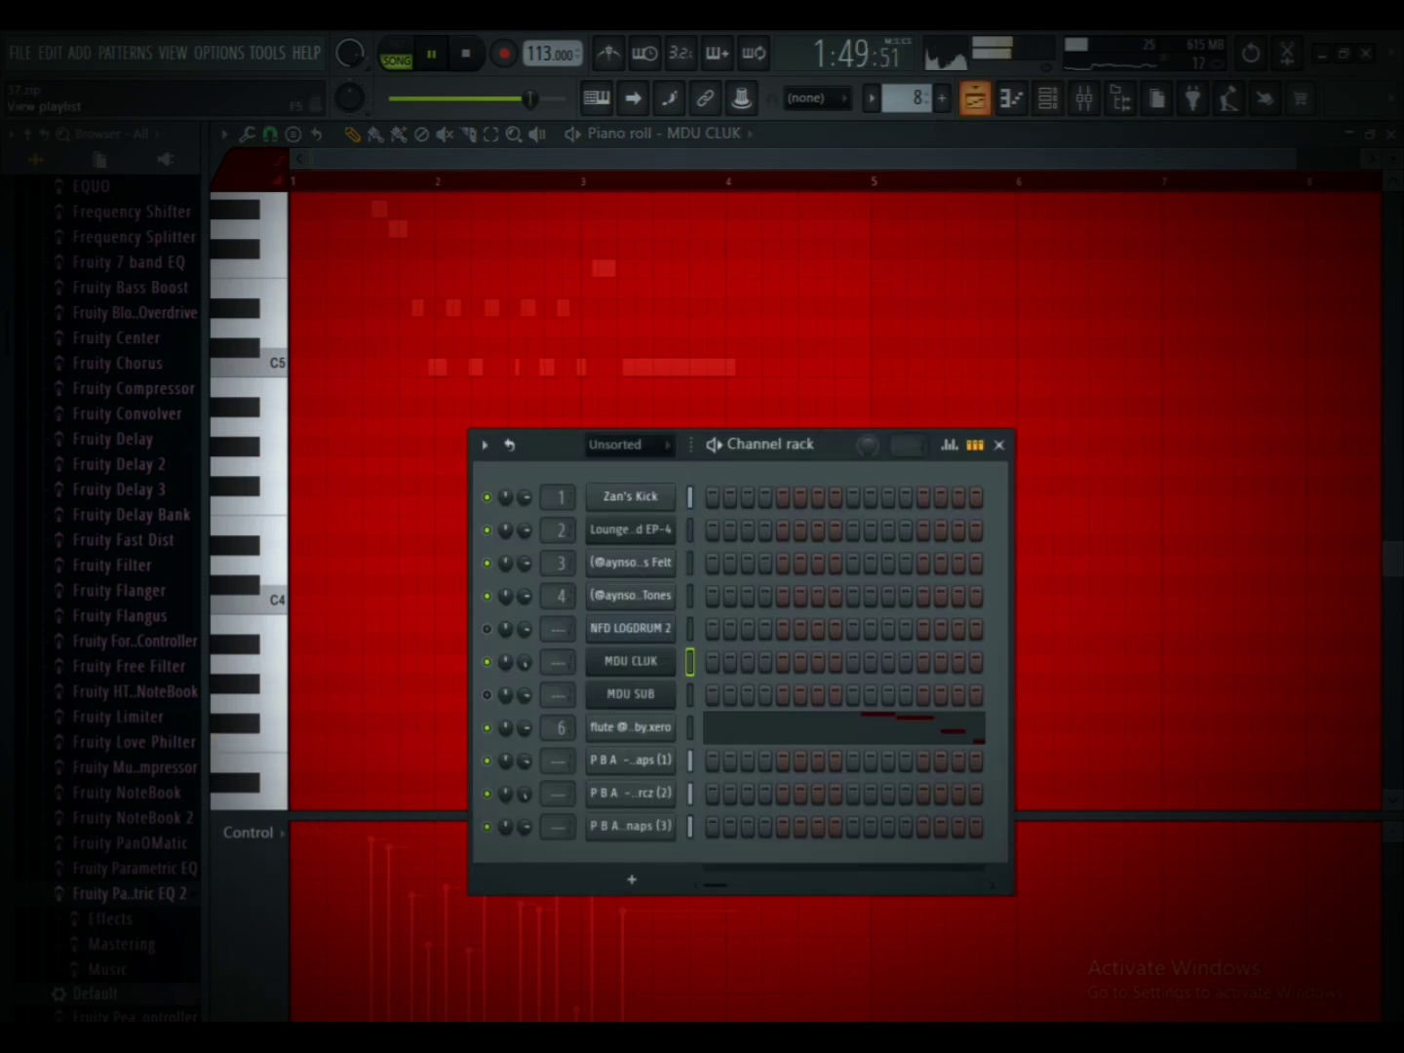
pyautogui.click(976, 97)
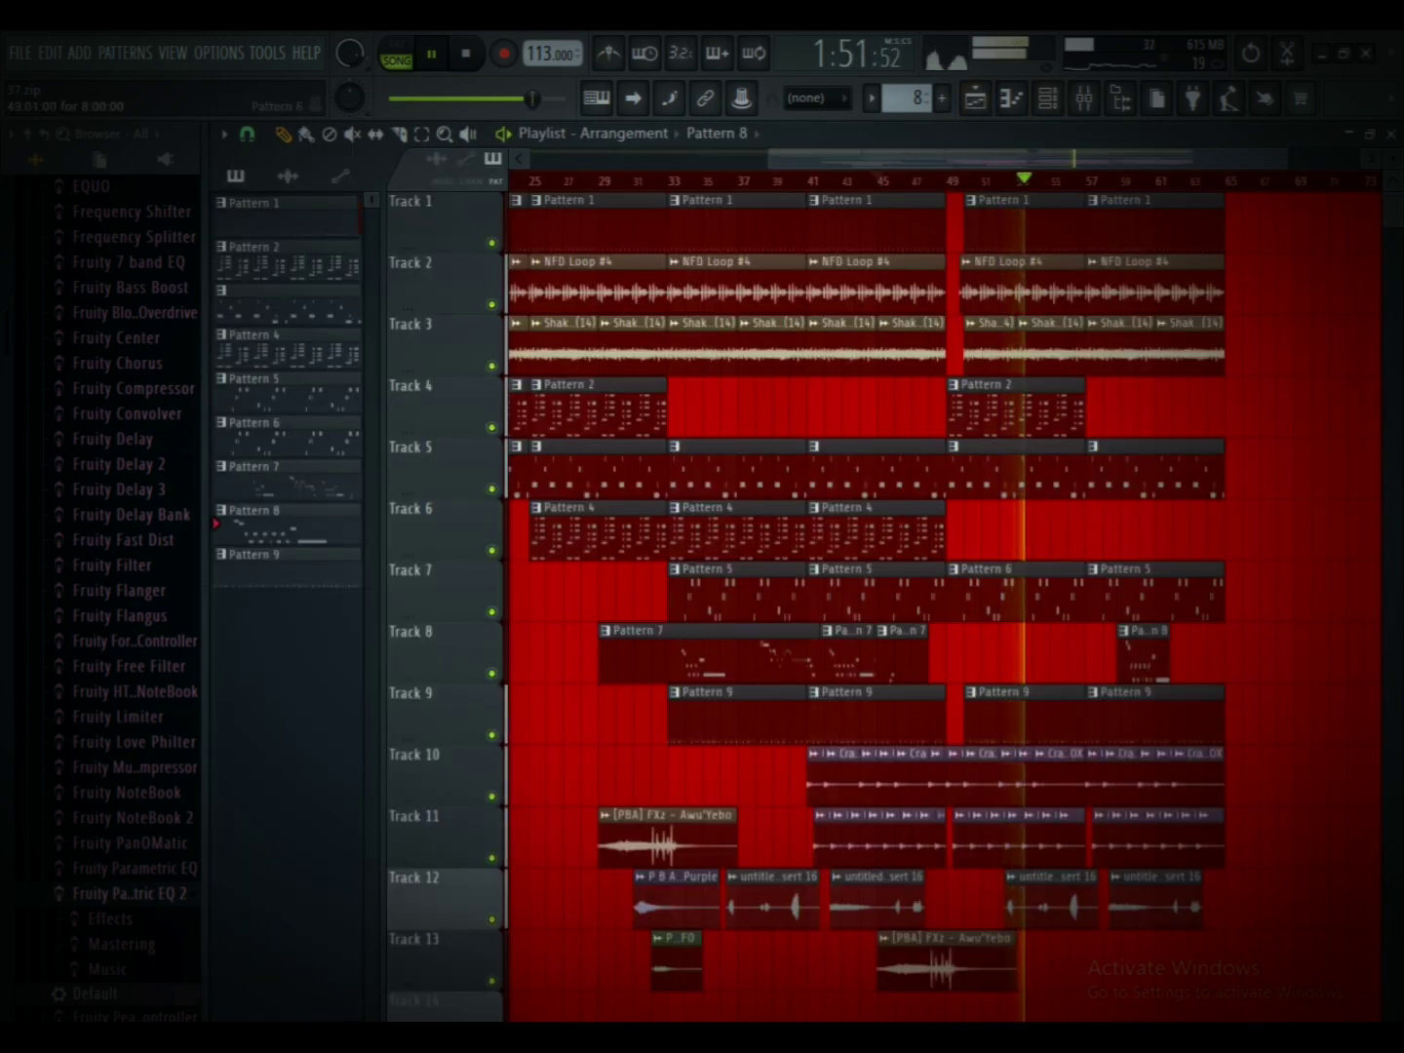
# Step: Open Pattern 6 from Track 7, unmute the NFD LOGDRUM 2 and MDU SUB channels, and return to the playlist
pyautogui.doubleClick(1014, 595)
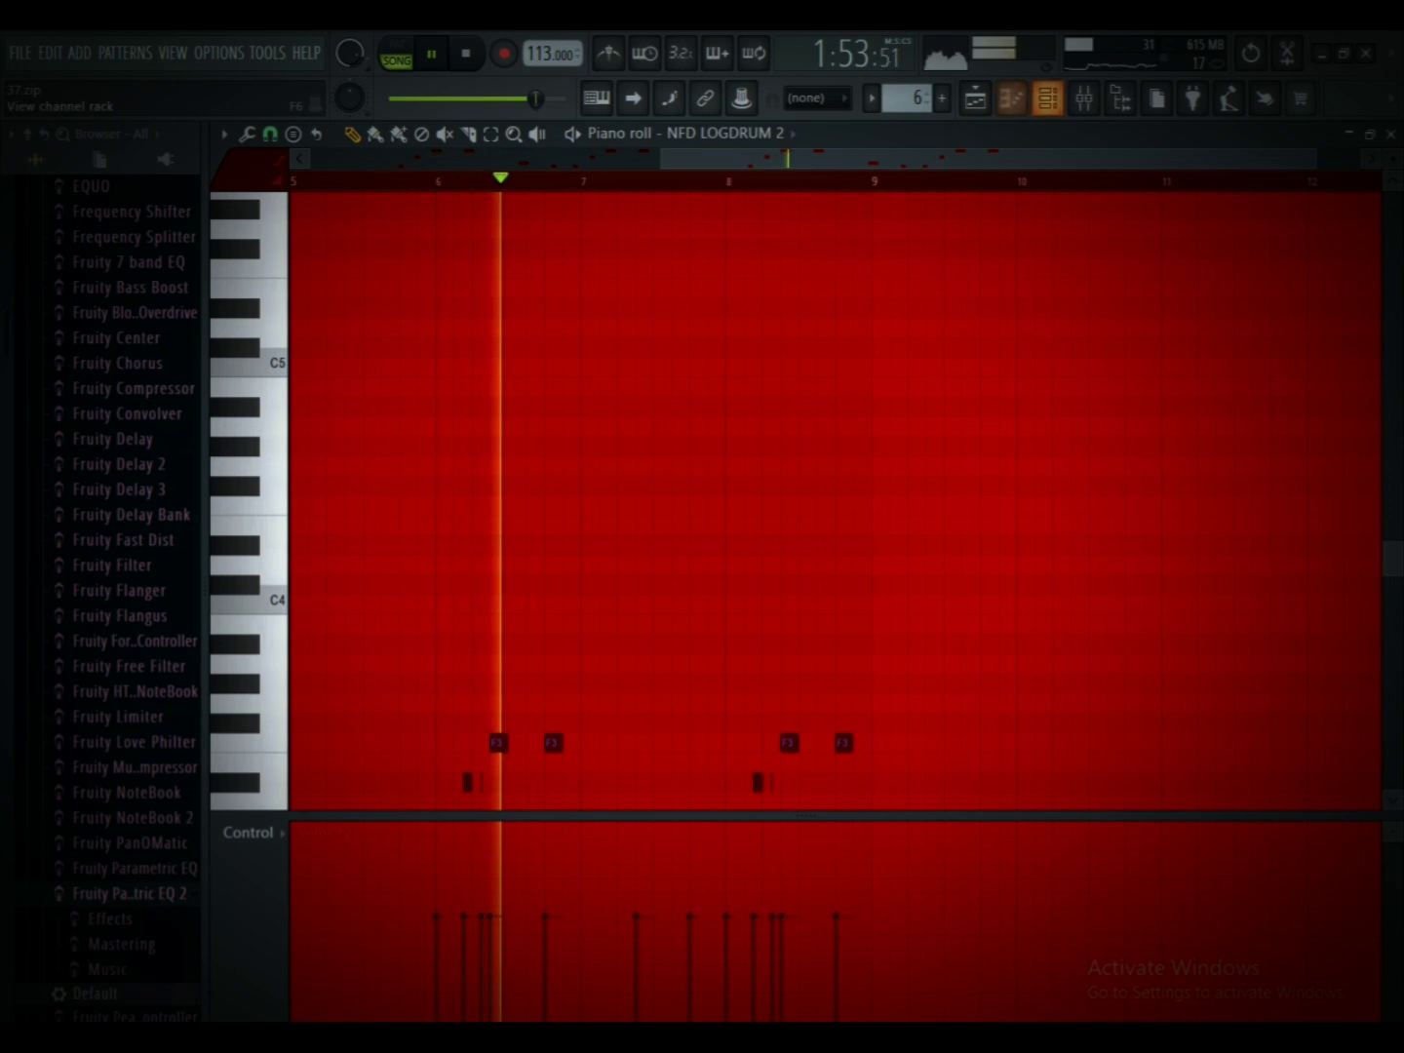
pyautogui.click(1047, 98)
pyautogui.click(487, 629)
pyautogui.click(486, 695)
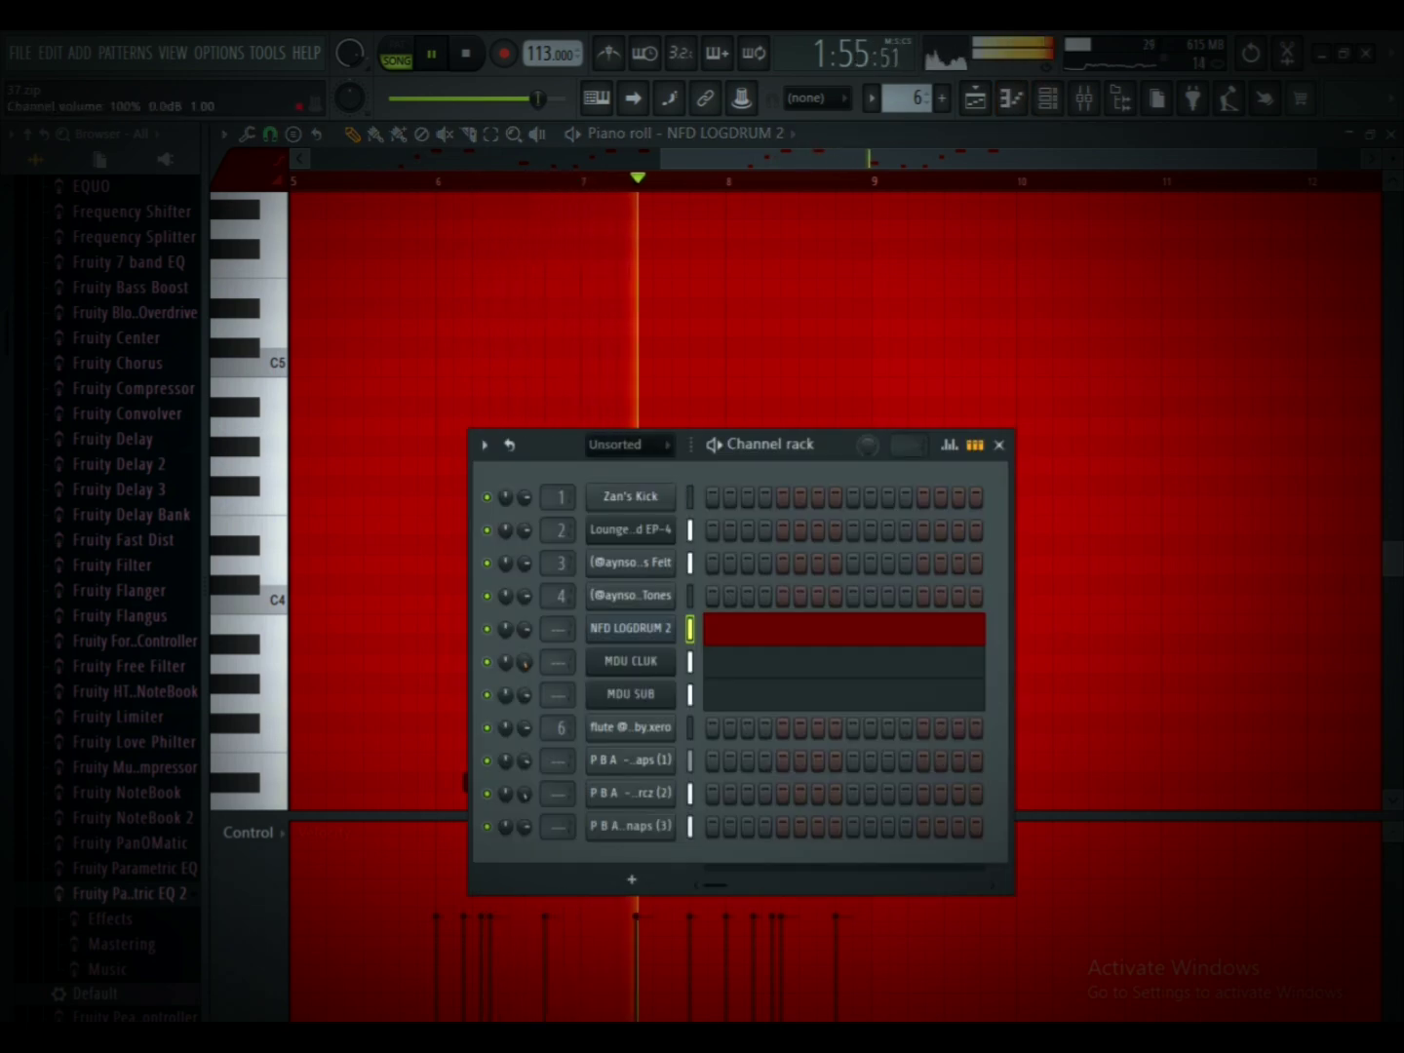
pyautogui.click(975, 97)
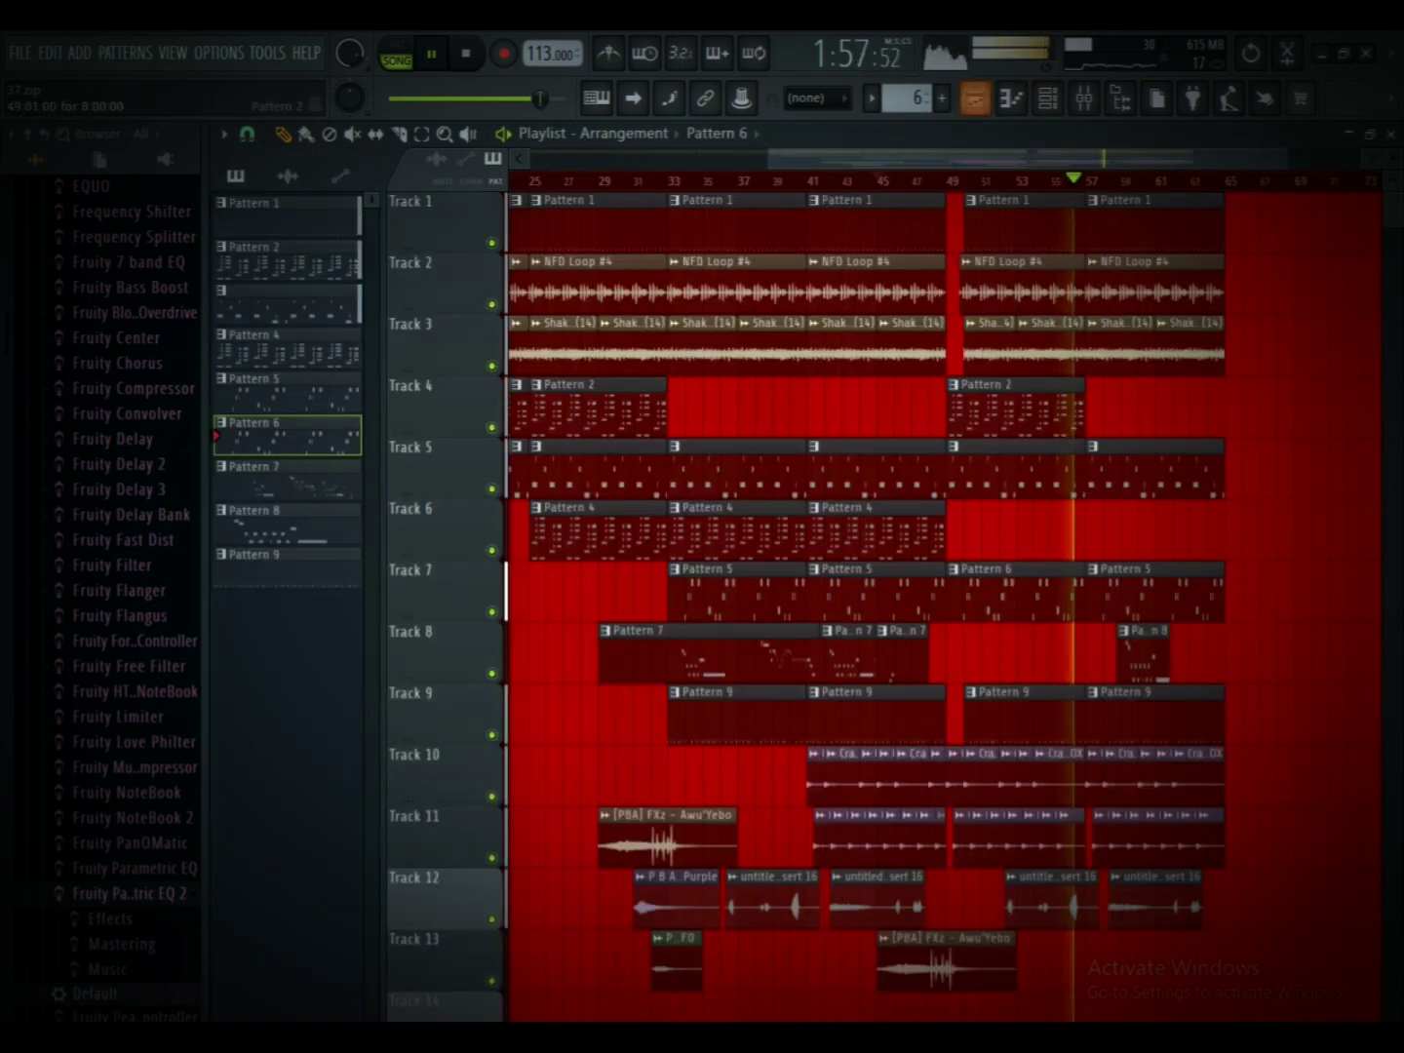
# Step: Replace the Pattern 5 clip at bar 57 on Track 7 with Pattern 6, and move Track 8's Pattern 8 clip half a bar earlier
pyautogui.scroll(3, 1171, 536)
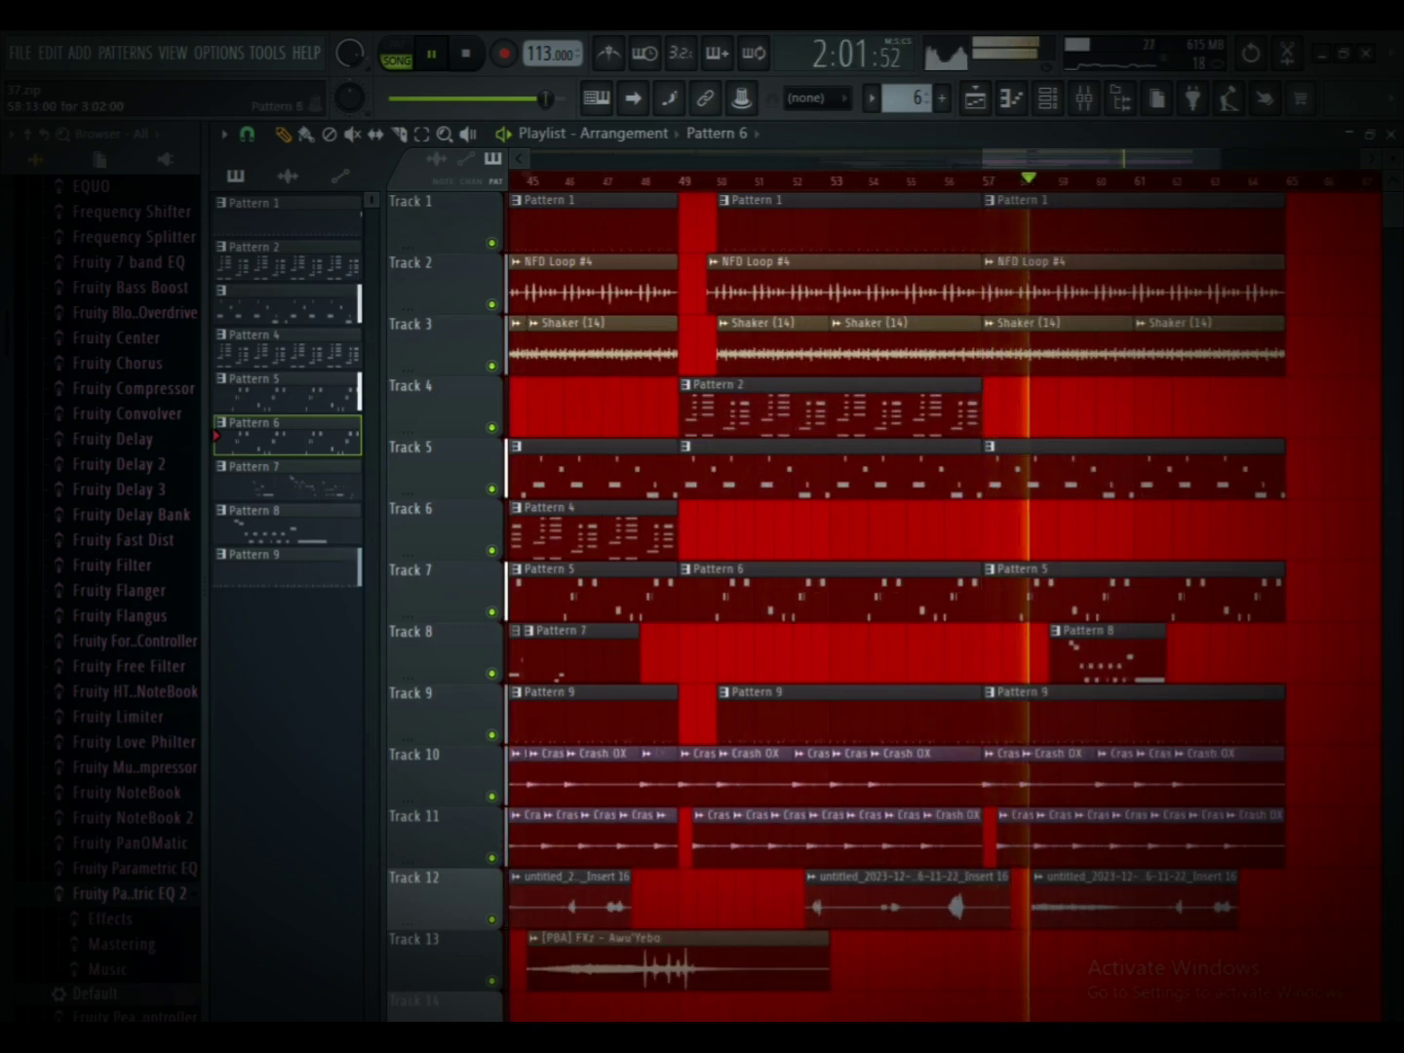
pyautogui.rightClick(993, 595)
pyautogui.click(993, 595)
pyautogui.click(1101, 532)
pyautogui.rightClick(1101, 532)
pyautogui.click(1103, 655)
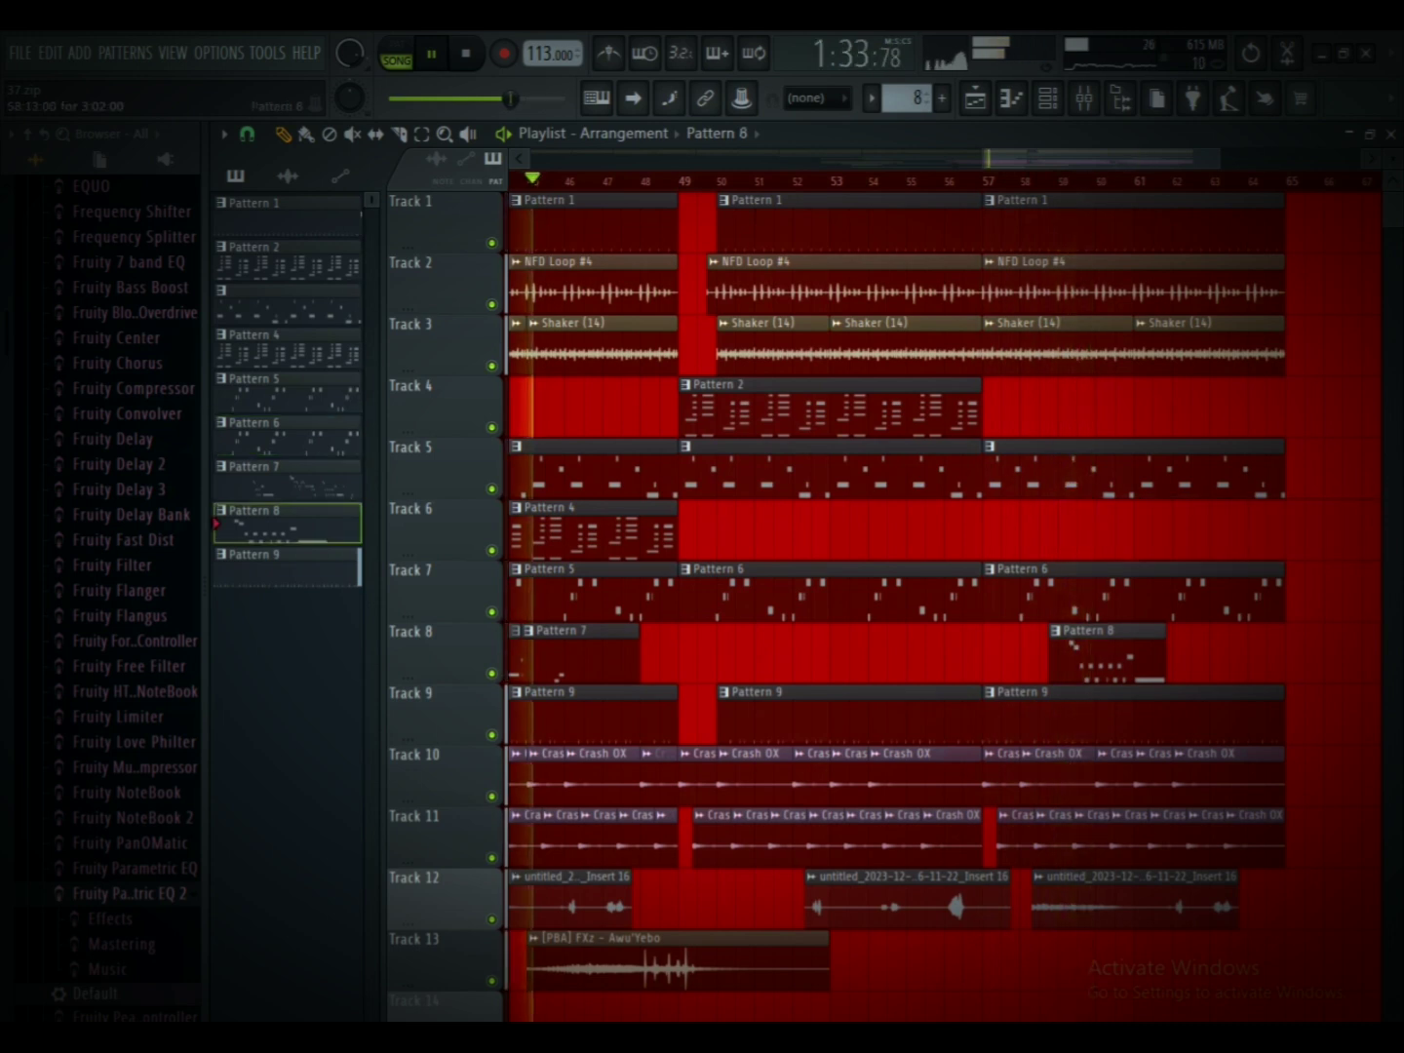
pyautogui.moveTo(1092, 655); pyautogui.dragTo(1074, 655)
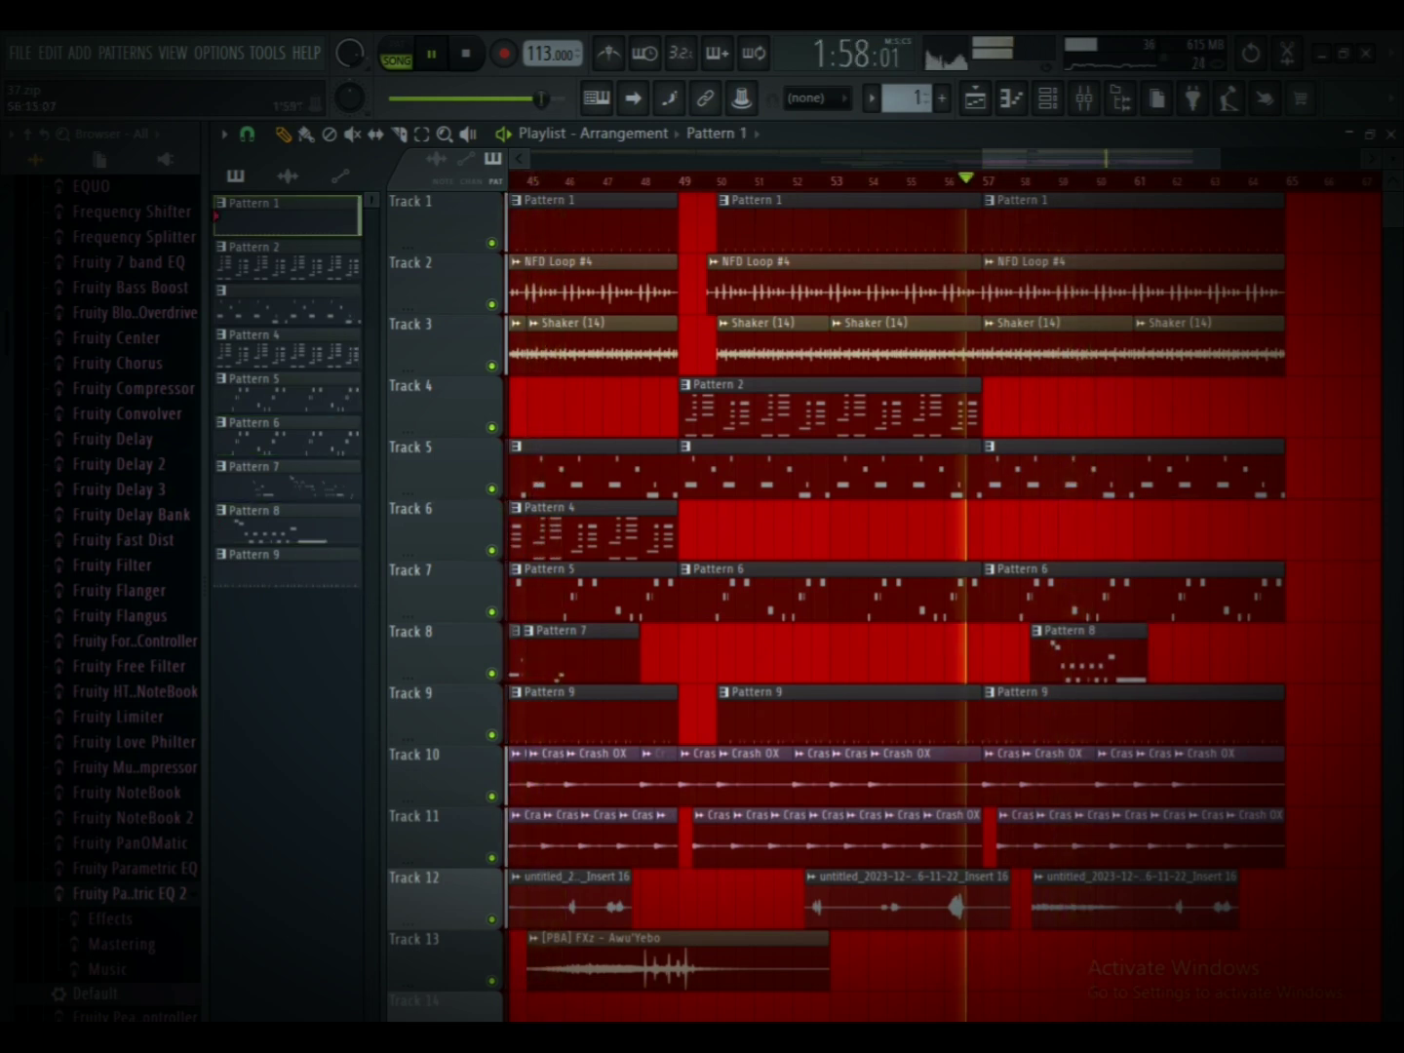
# Step: Collapse the Plugin presets in the browser and expand the Packs folder with the channel rack open
pyautogui.press('F6')
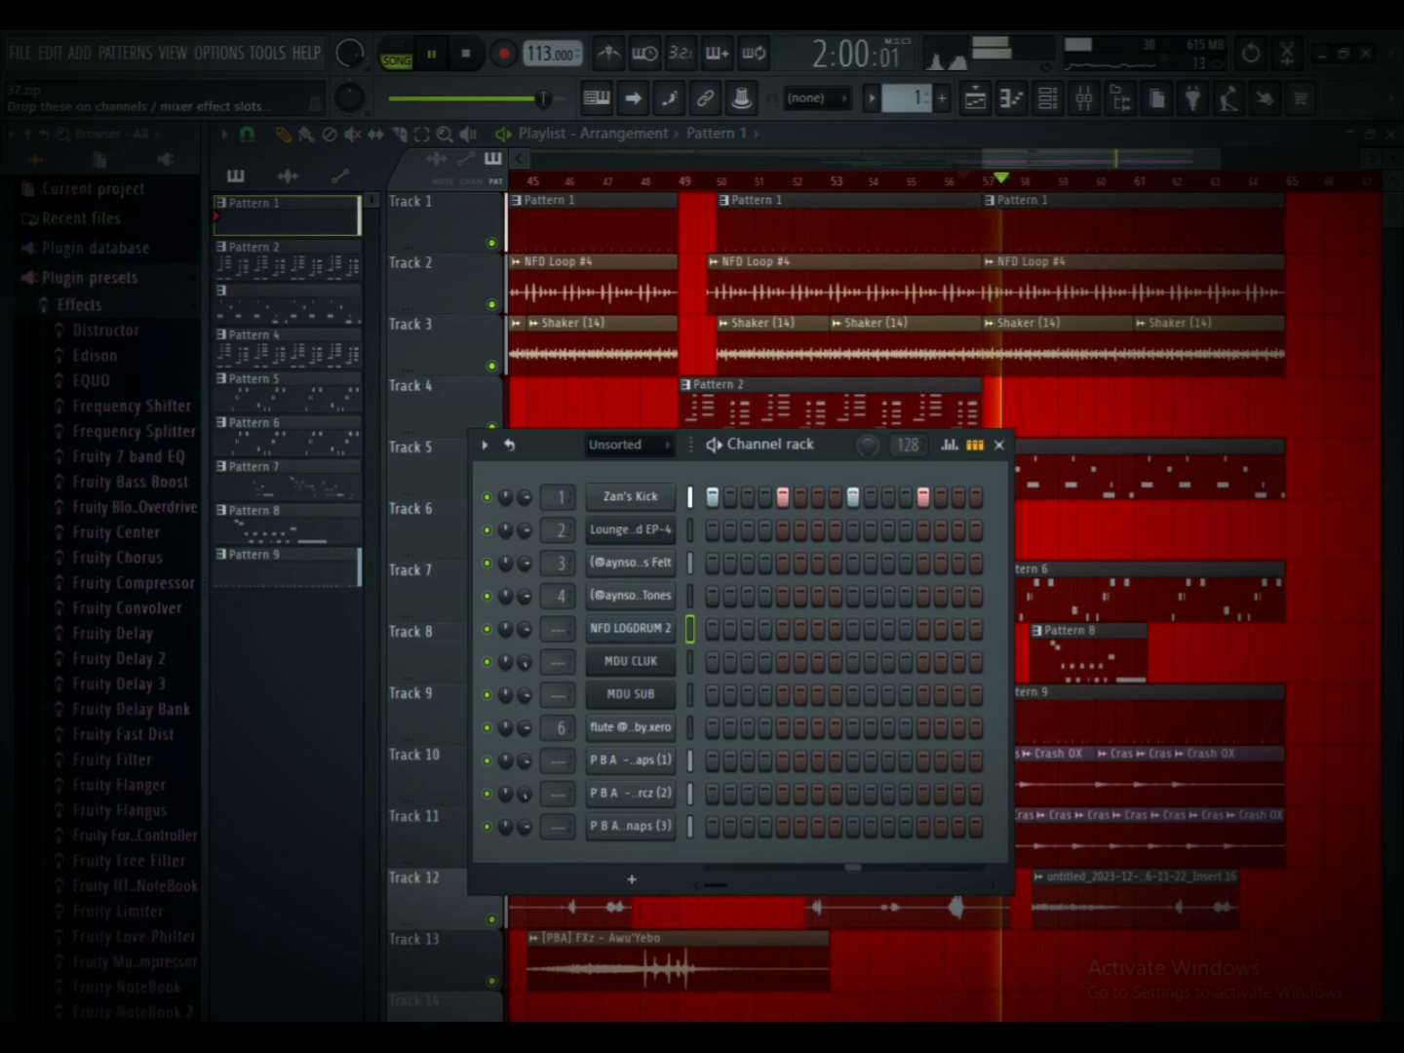
pyautogui.click(89, 278)
pyautogui.click(61, 621)
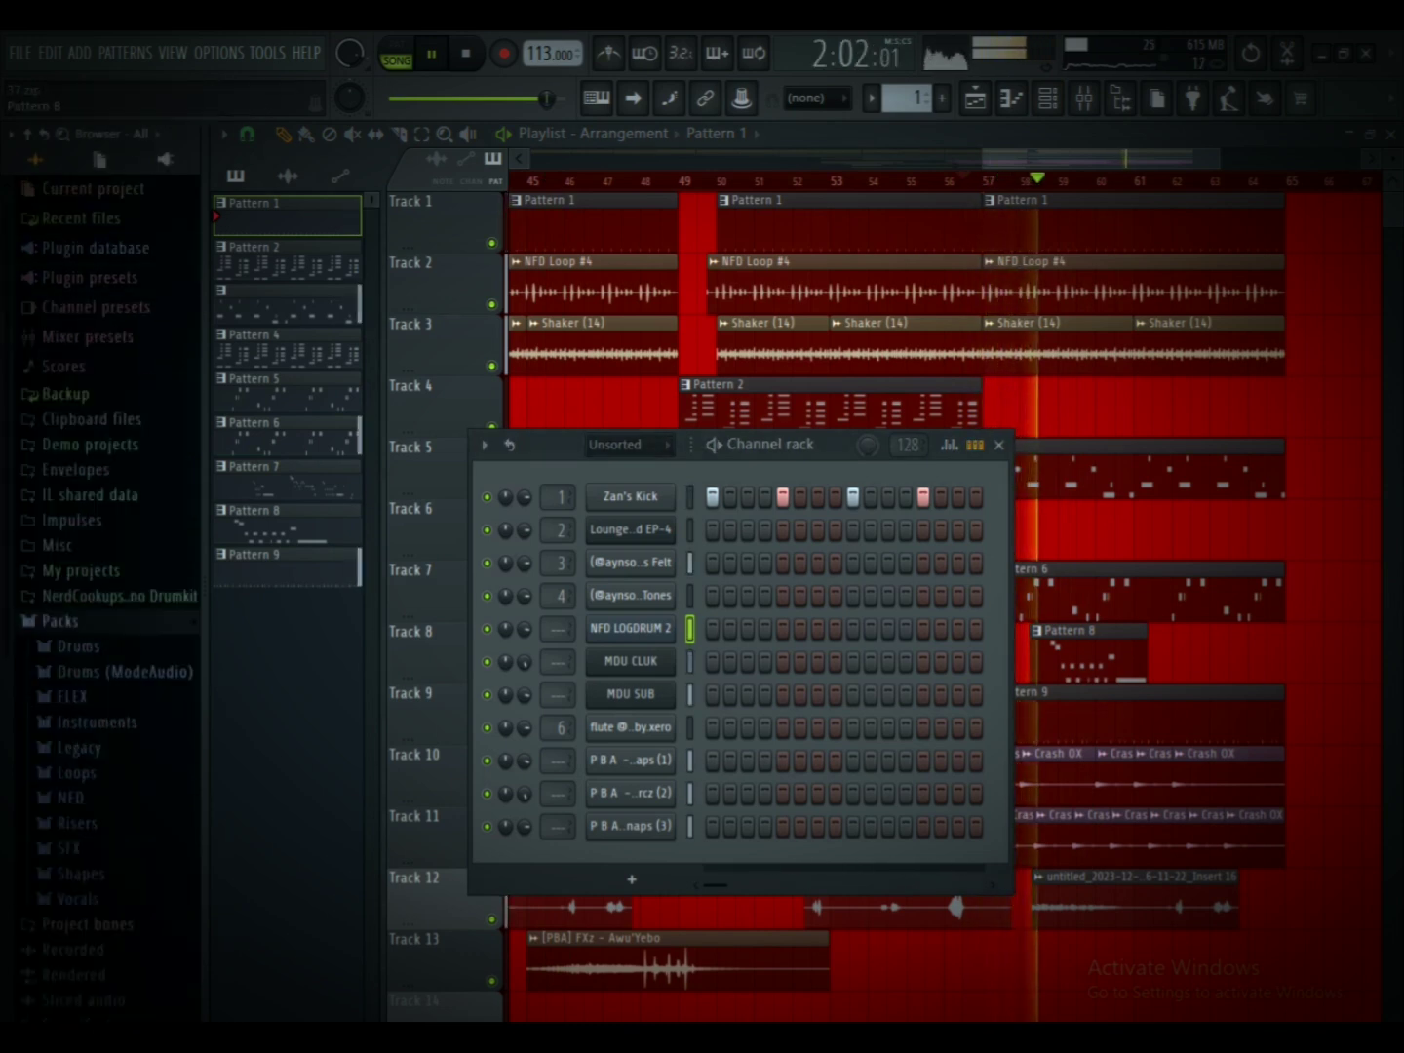
# Step: Close the channel rack and shift the Pattern 8 clip on Track 8 another half bar earlier, into bar 57
pyautogui.press('F6')
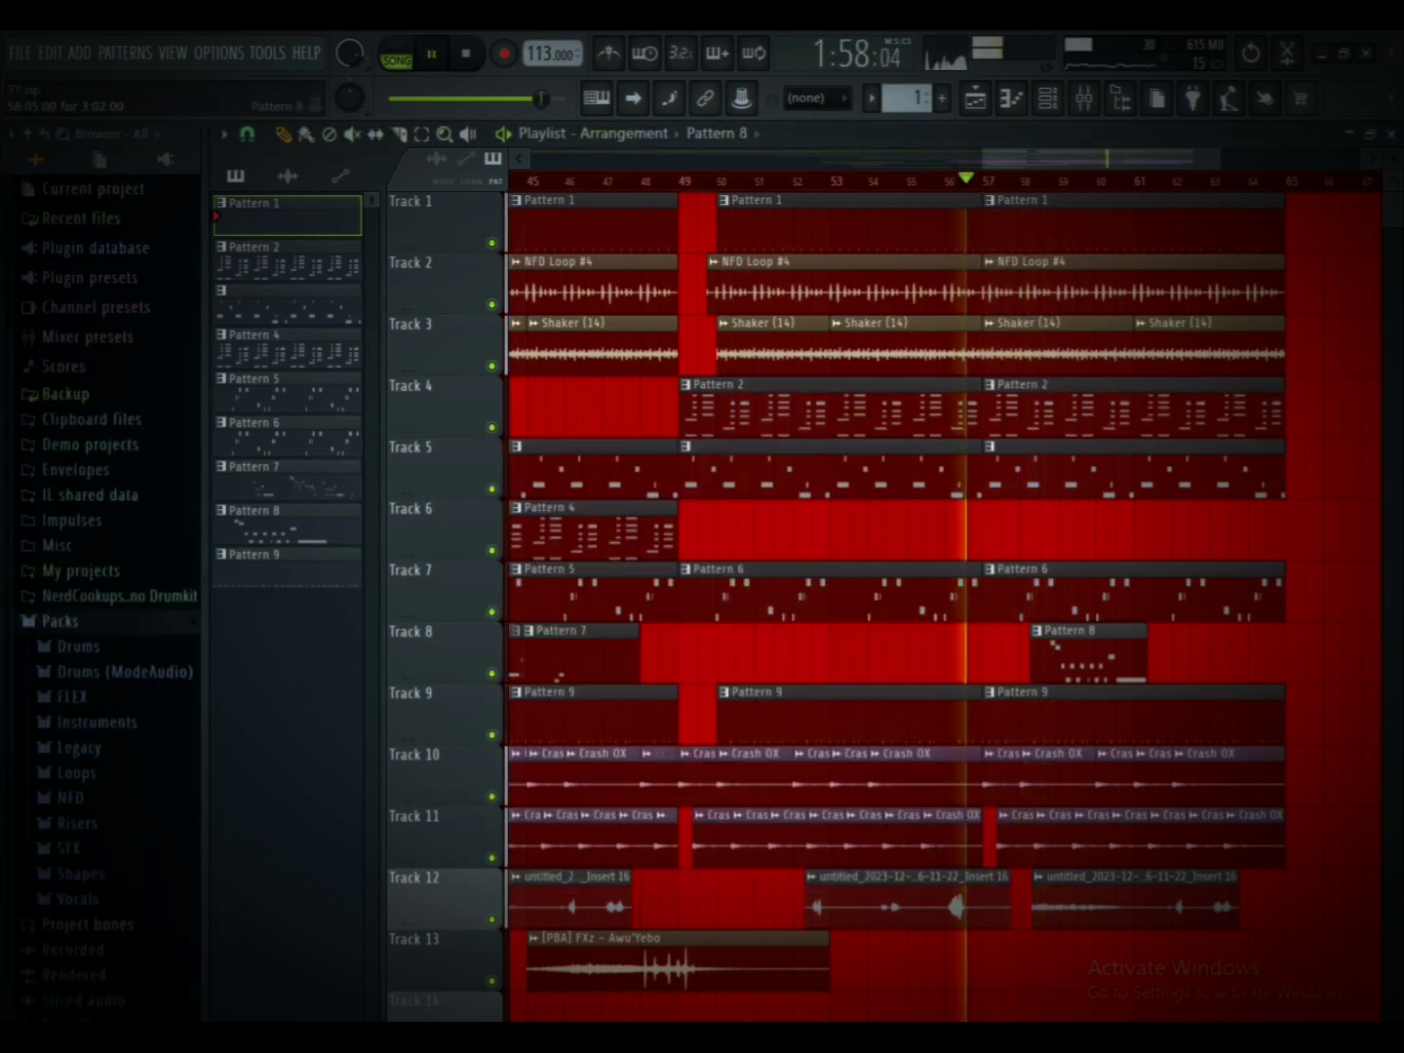
pyautogui.moveTo(1085, 651); pyautogui.dragTo(1065, 651)
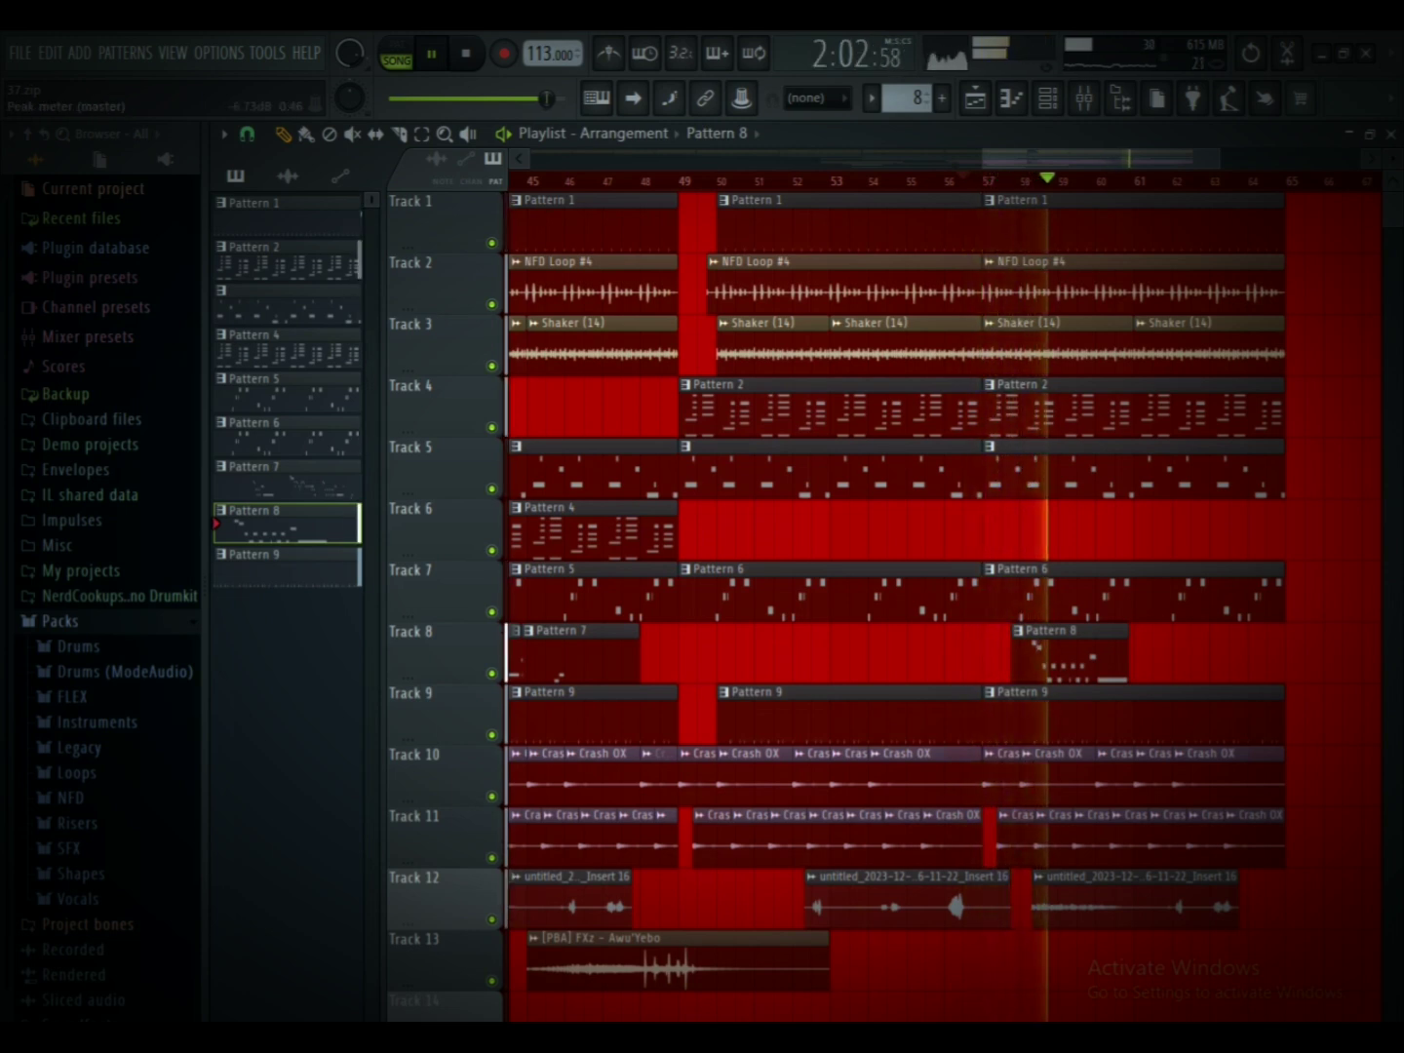
# Step: Bring up the channel rack and browse the kits under NFD > HipHop Packs for a one-shot sample
pyautogui.press('F6')
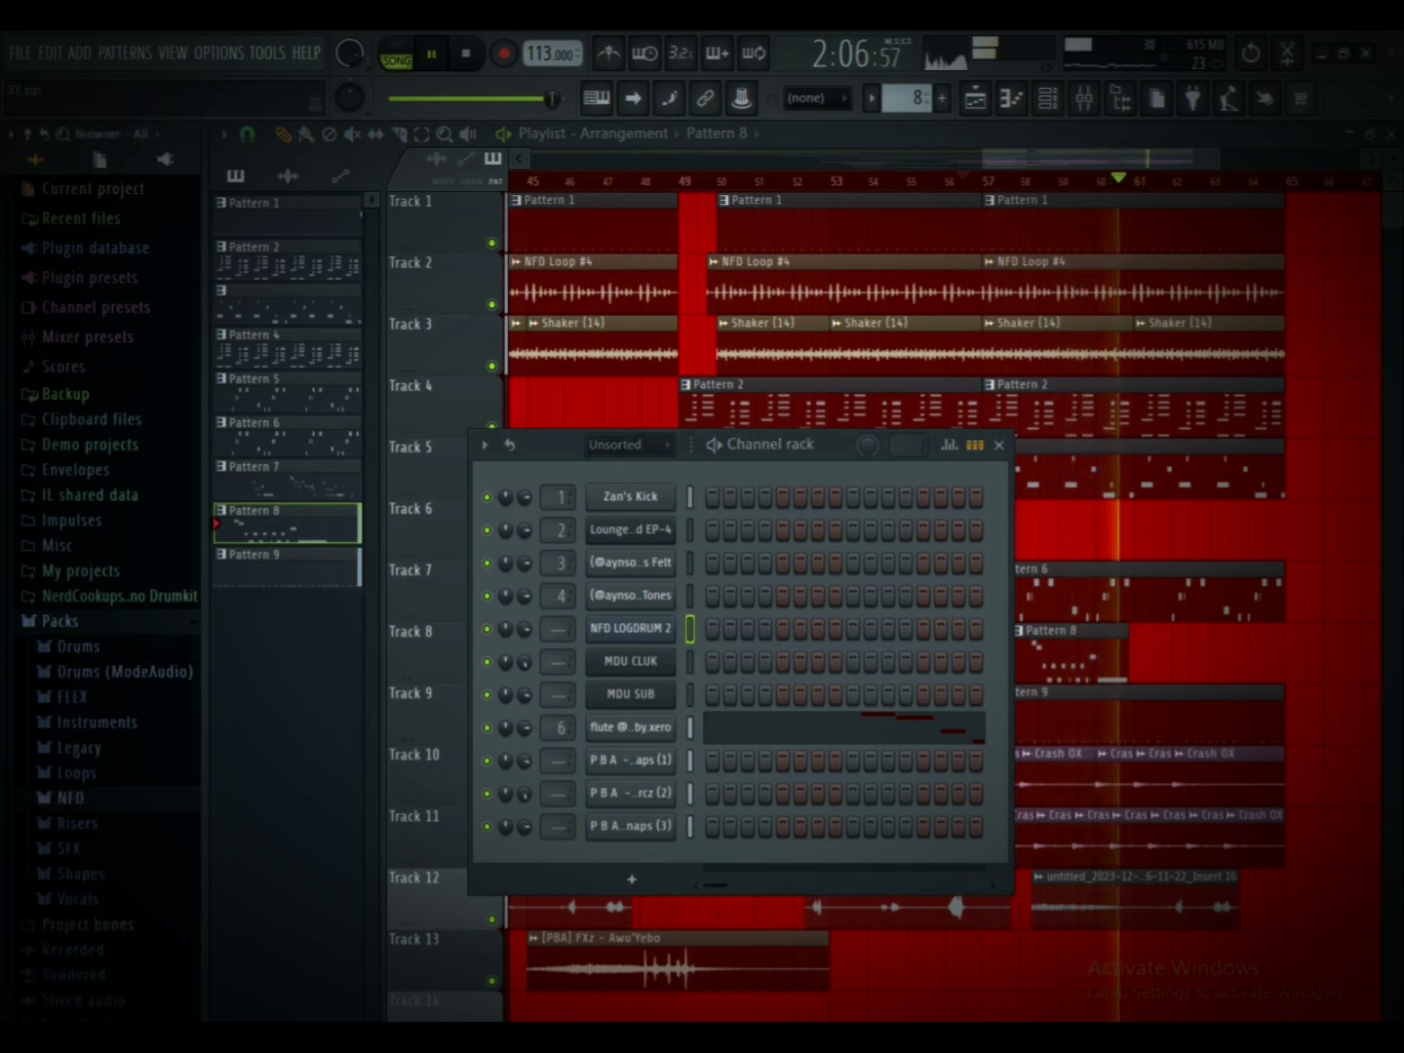
pyautogui.click(71, 798)
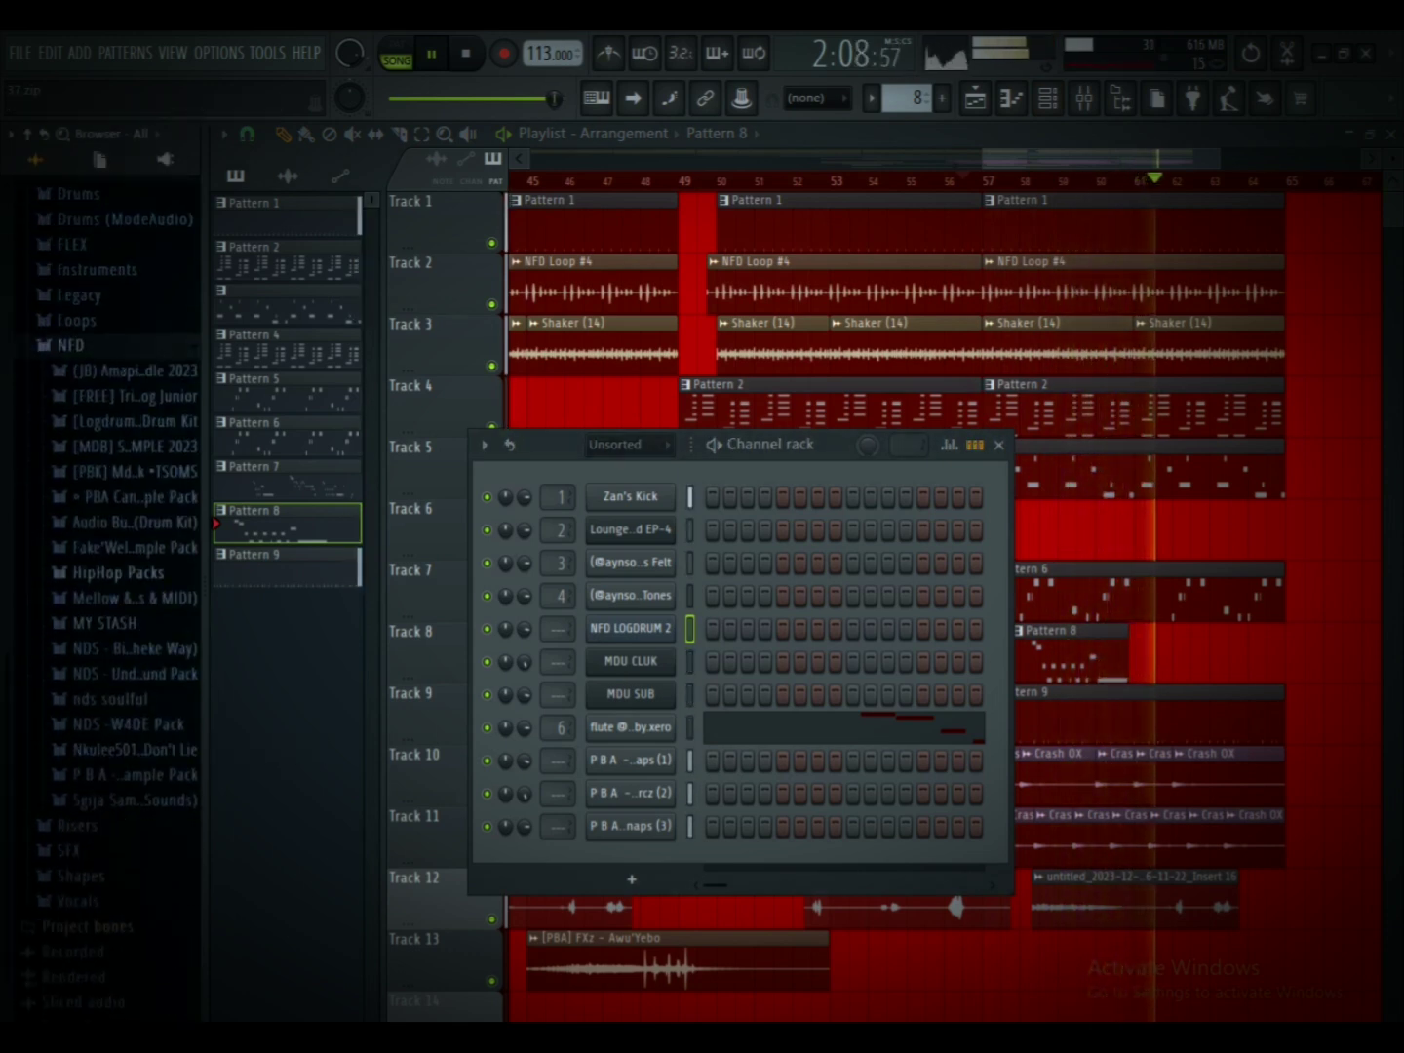
pyautogui.click(117, 572)
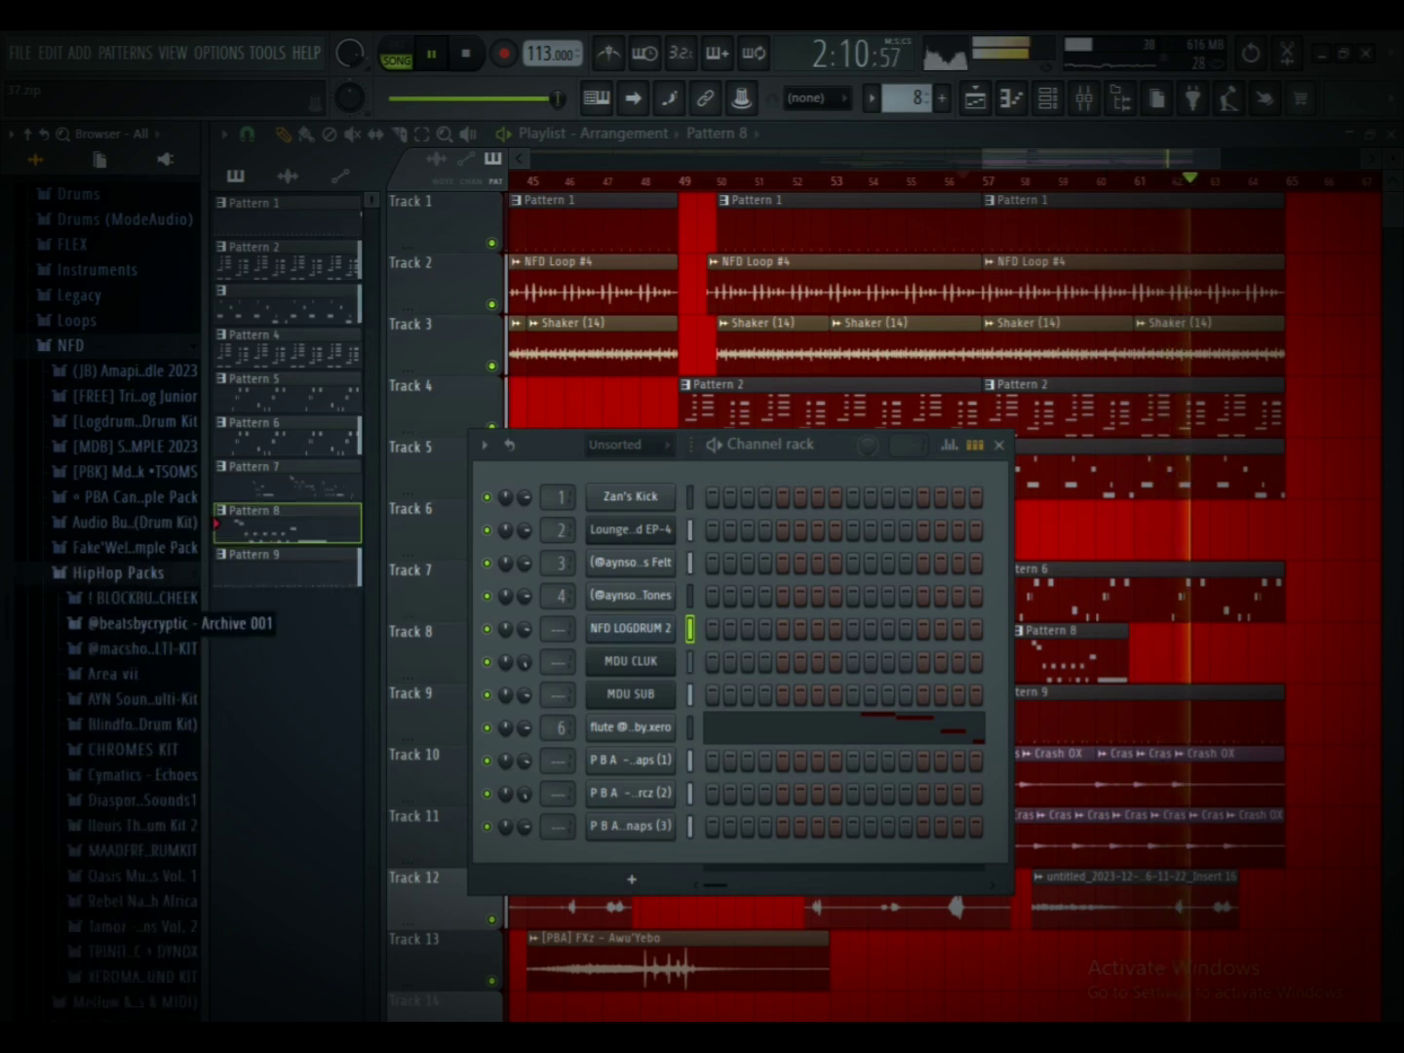
pyautogui.click(127, 749)
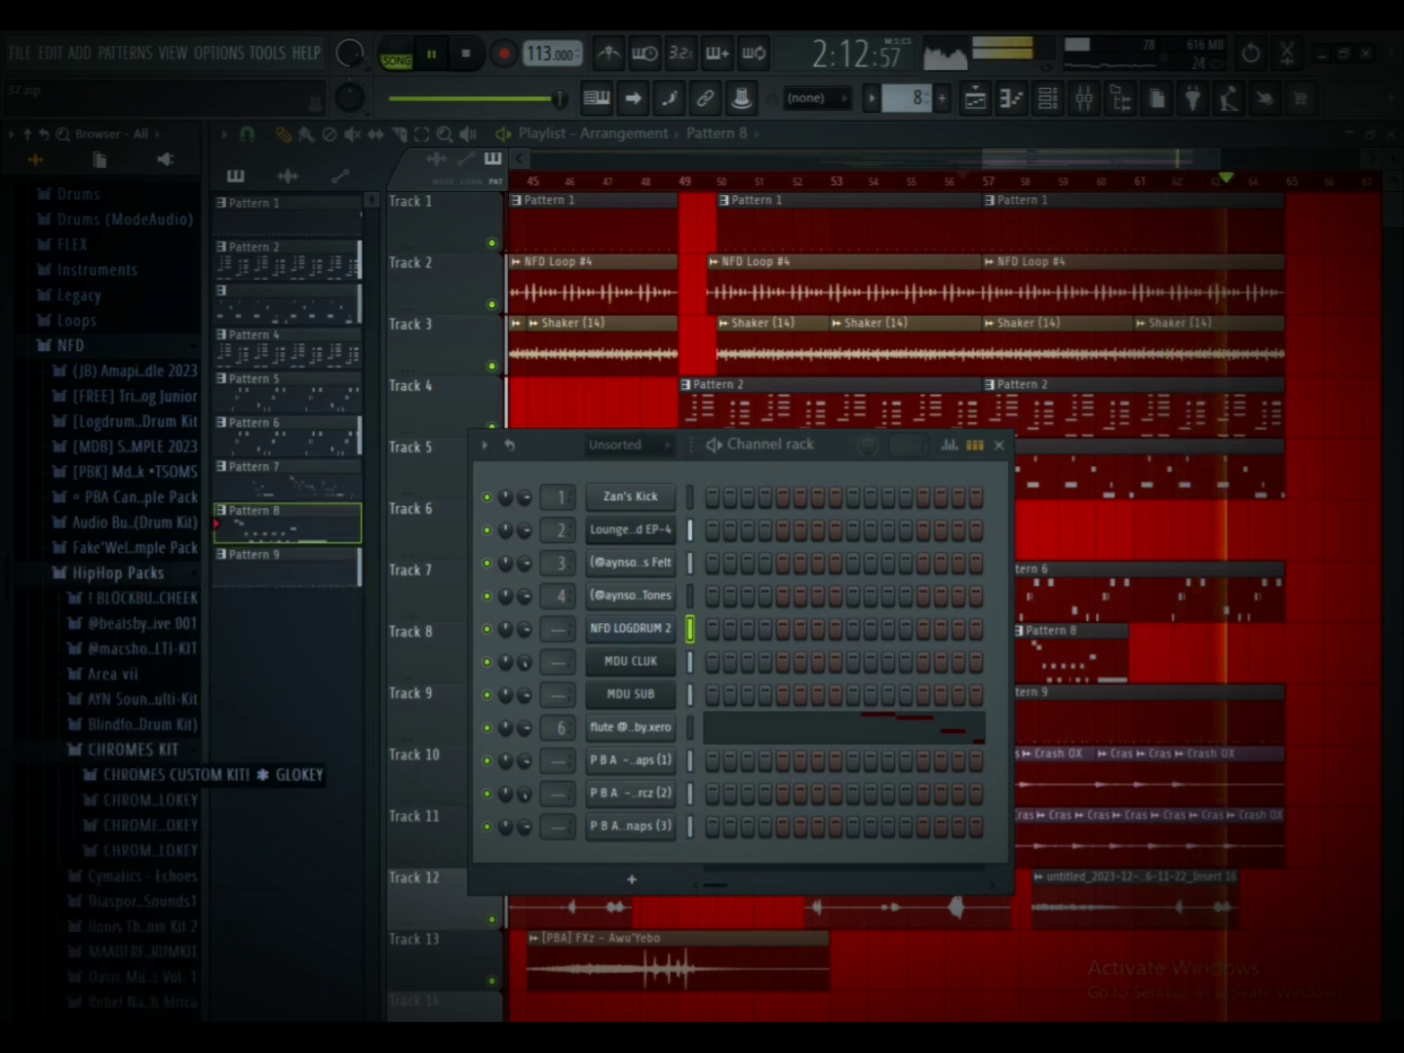
pyautogui.click(137, 724)
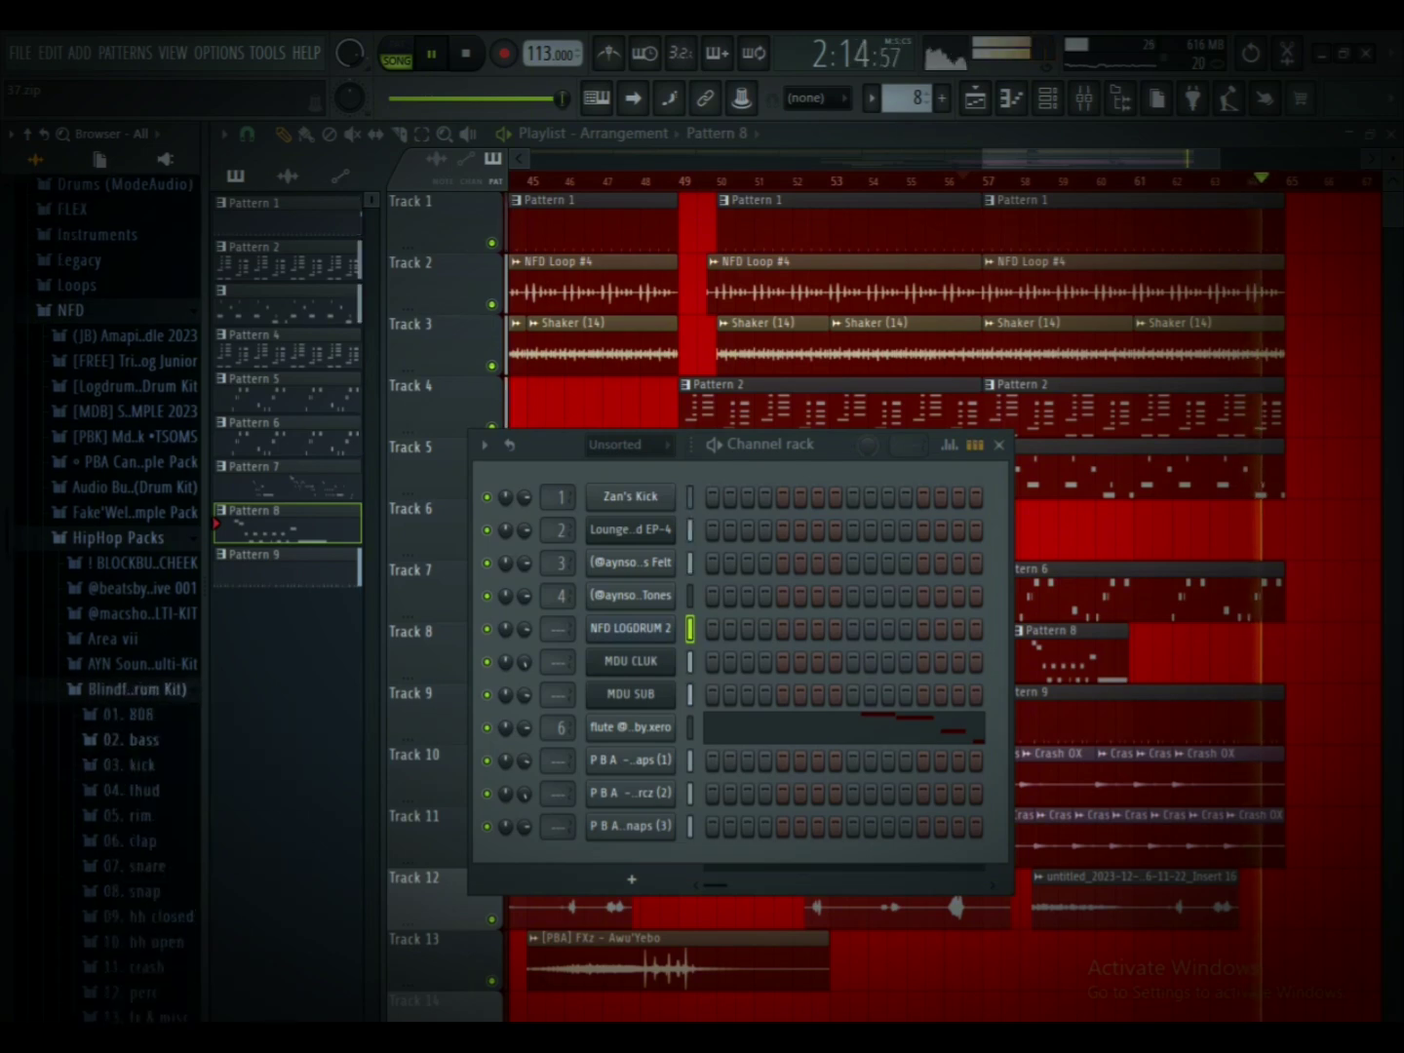
pyautogui.click(137, 585)
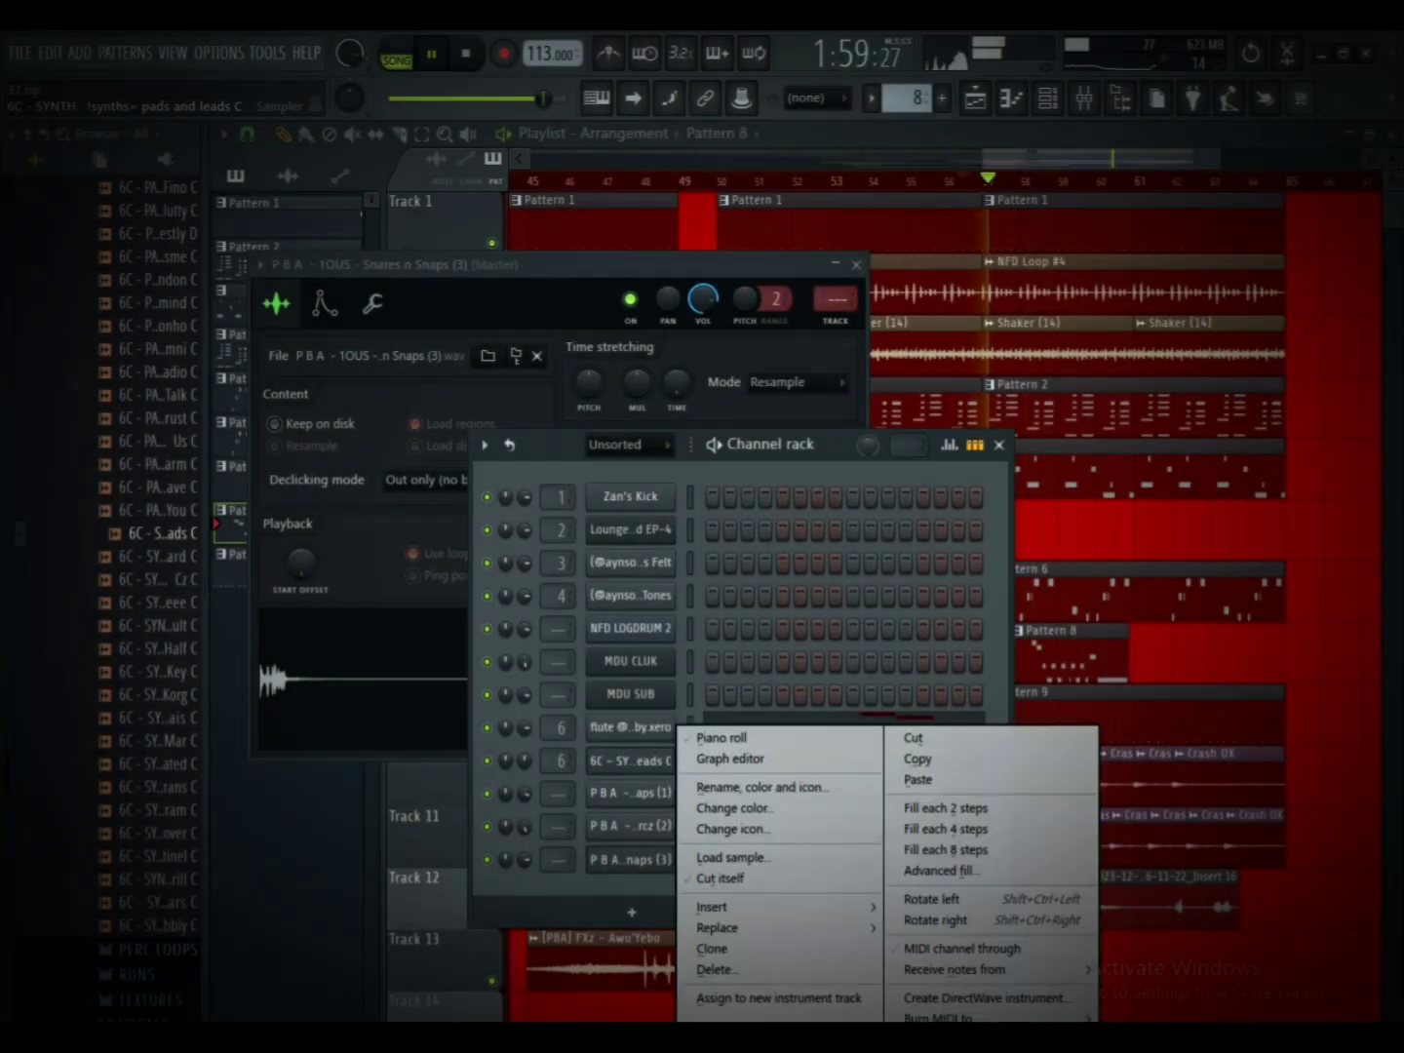
# Step: Paste the flute's notes into the 6C - SYNTH pads and leads channel, and audition it in pattern mode with the flute muted
pyautogui.click(918, 779)
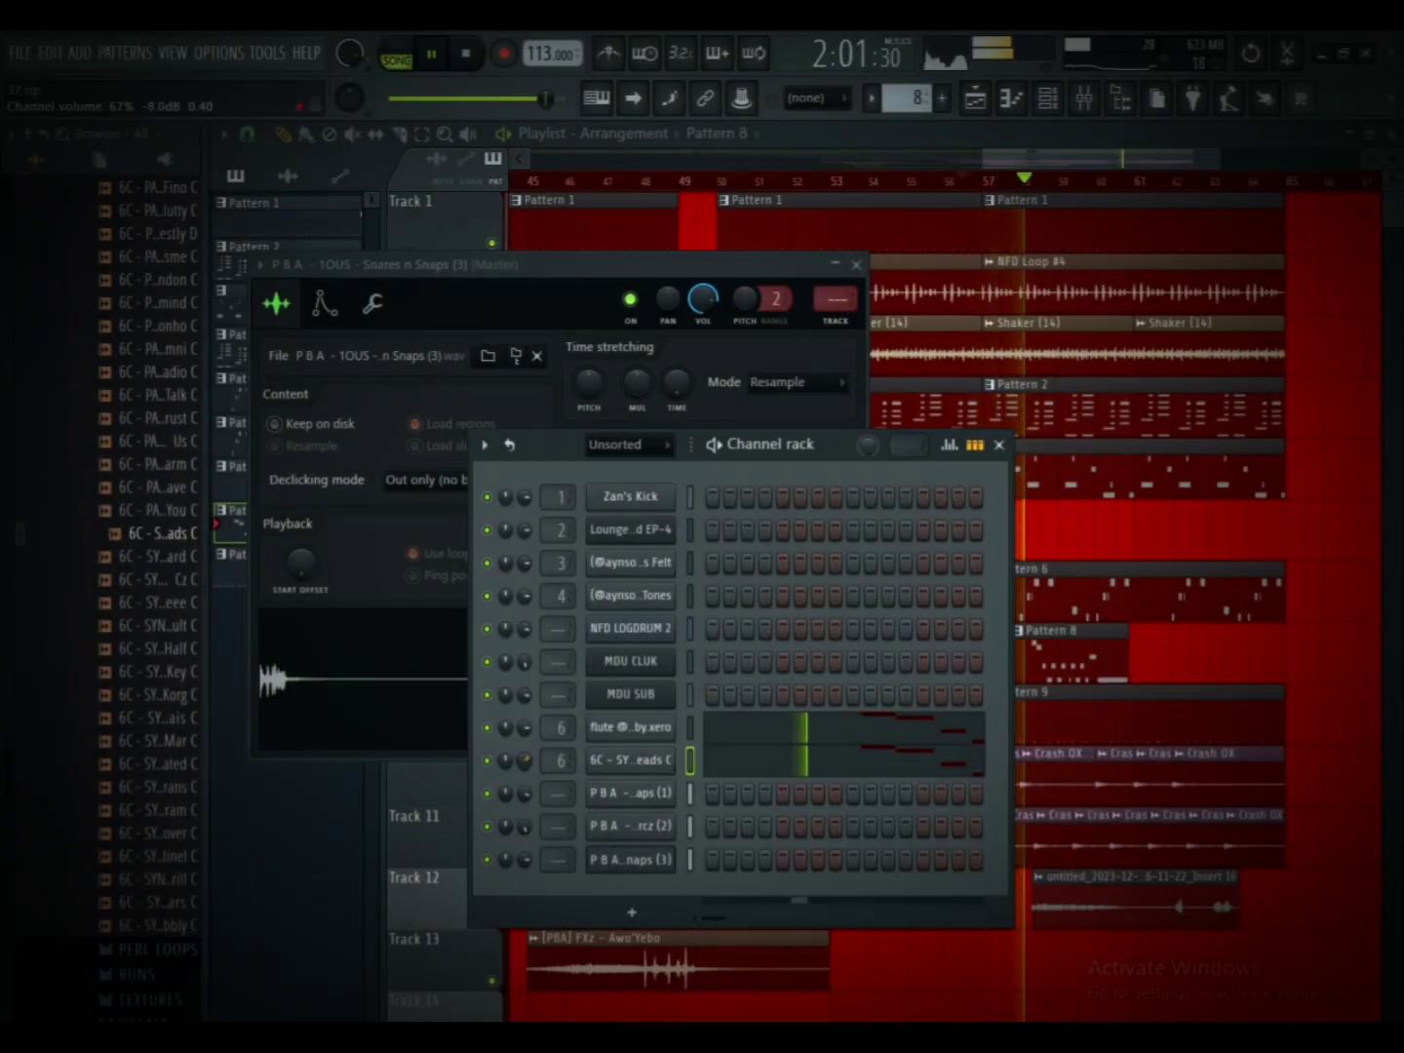
pyautogui.click(487, 727)
pyautogui.press('l')
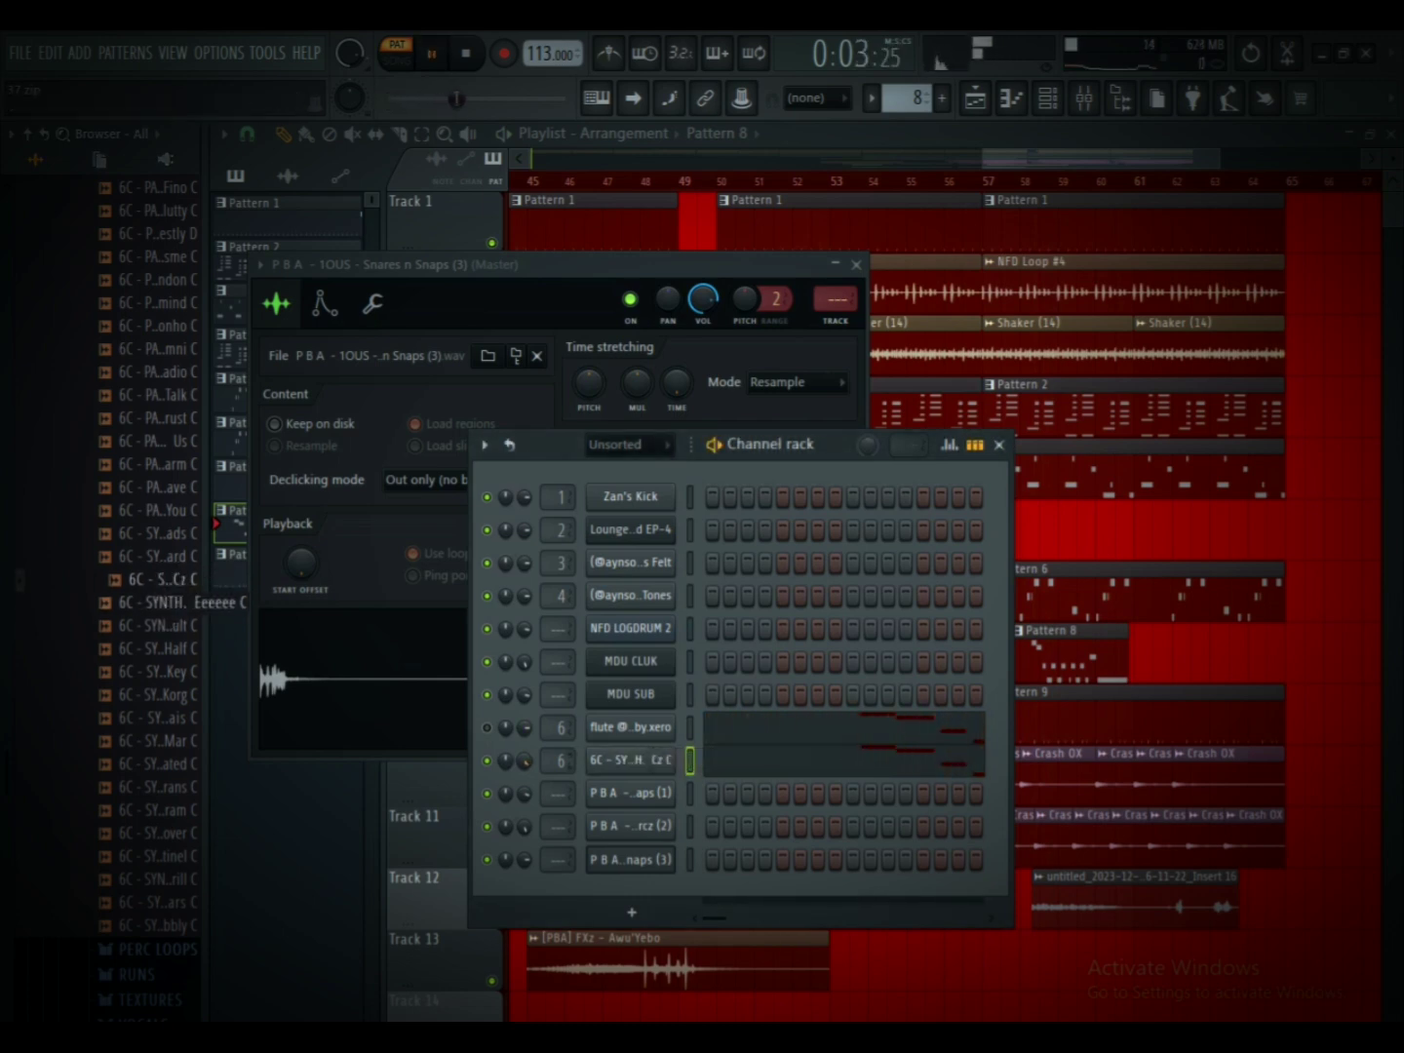
# Step: Browse the one-shots, replace the synth channel's sample with the 6C - PAD CS C one-shot, and close the channel rack
pyautogui.scroll(4, 146, 585)
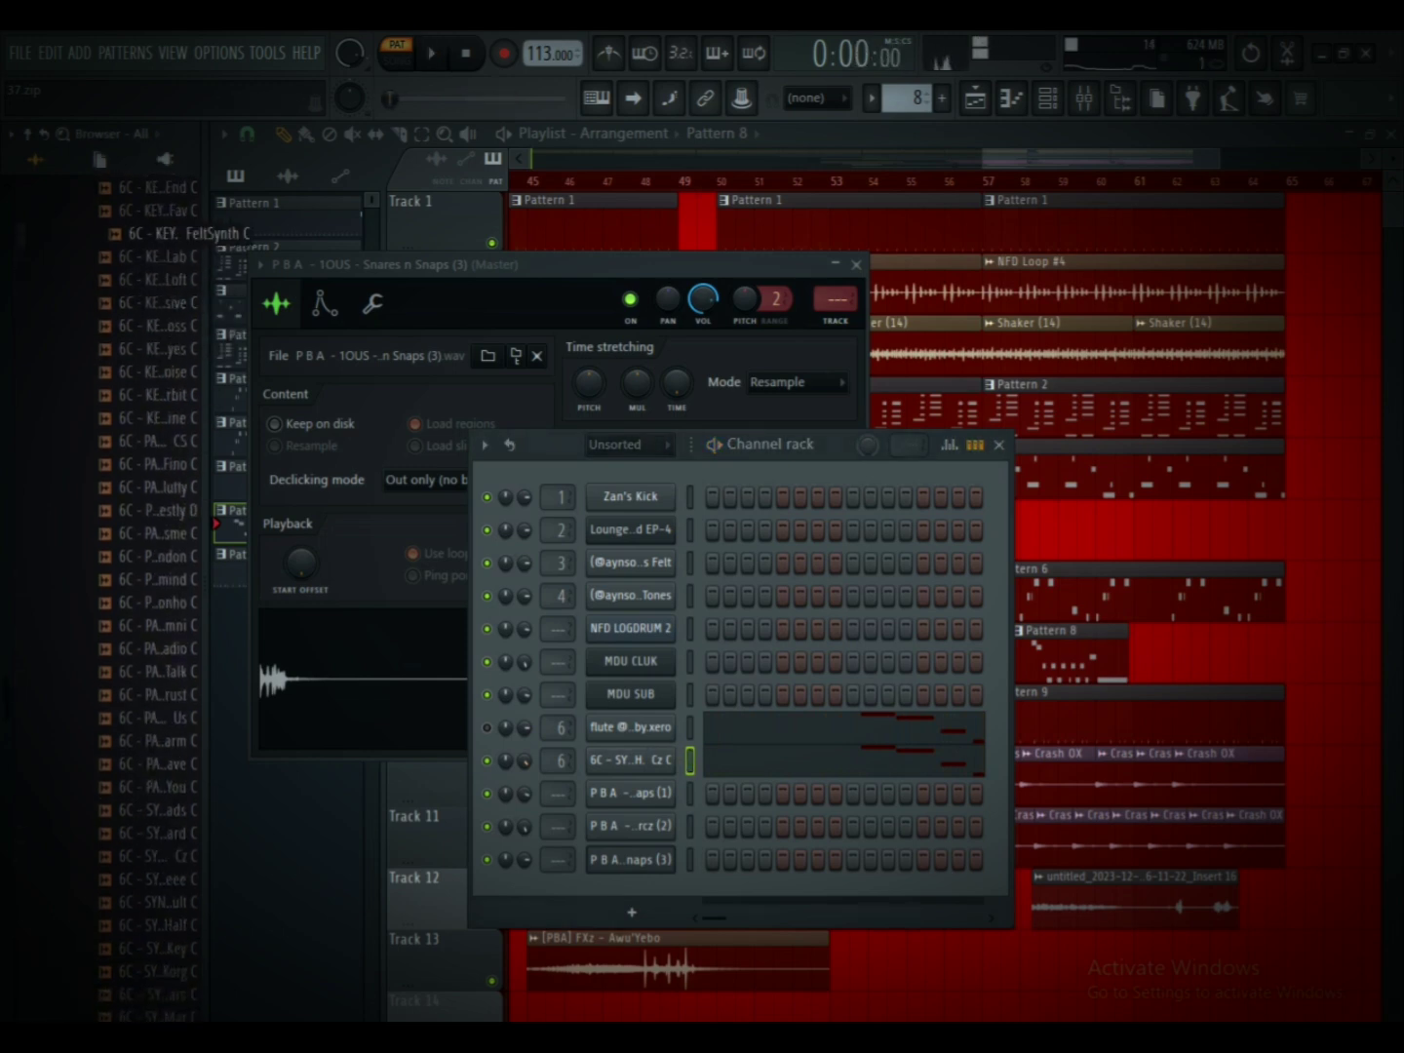
pyautogui.scroll(8, 147, 418)
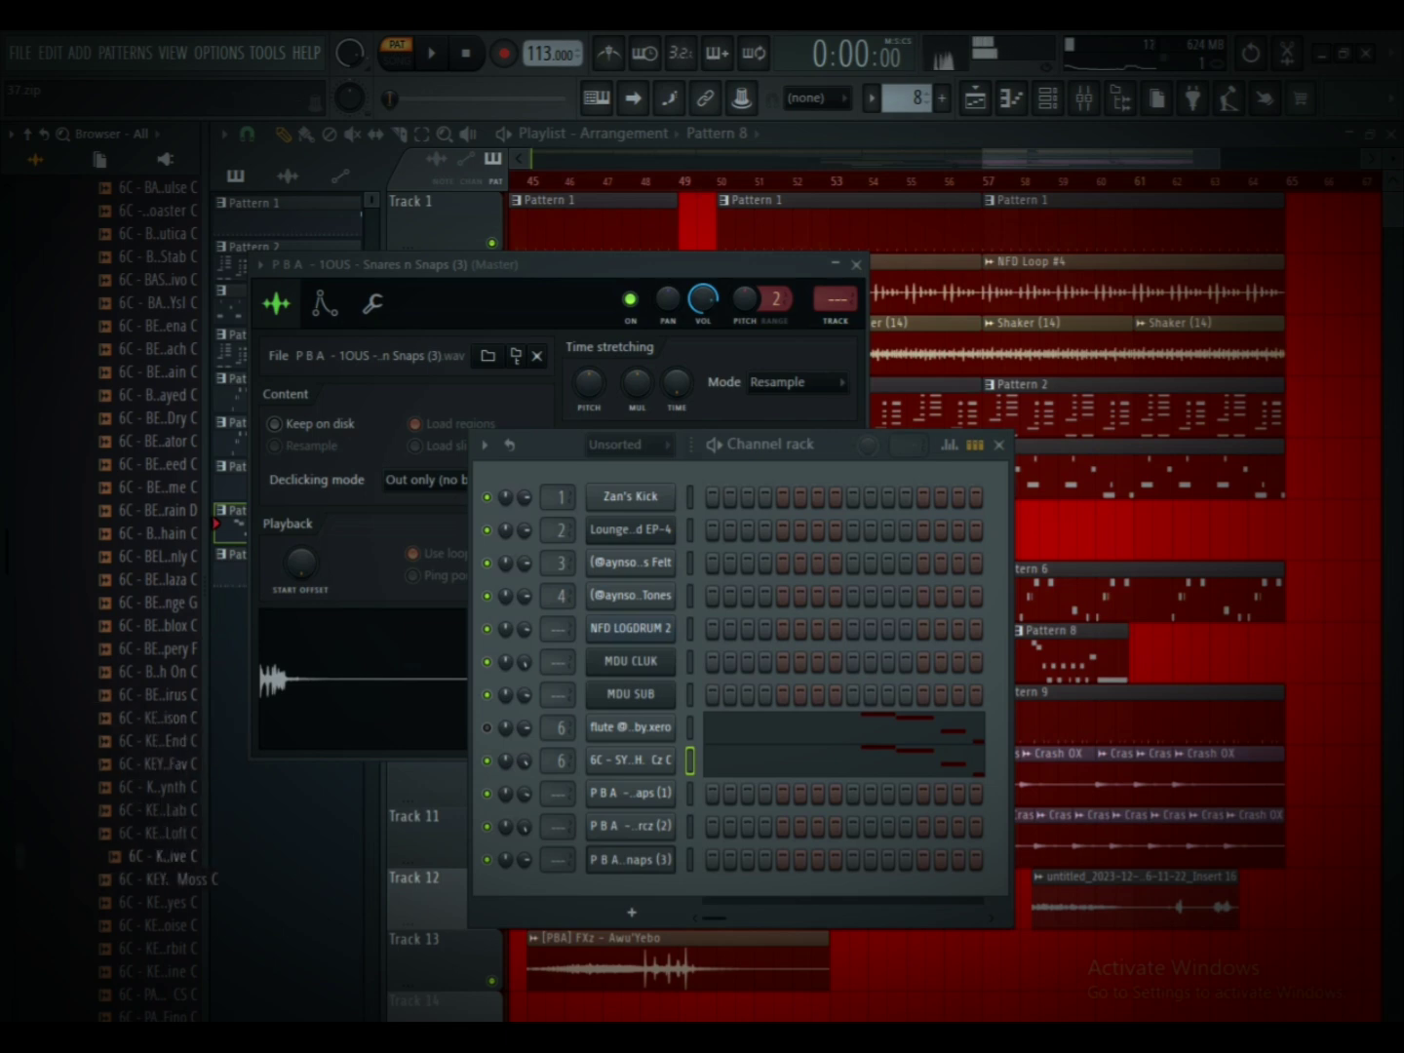
pyautogui.scroll(-4, 156, 972)
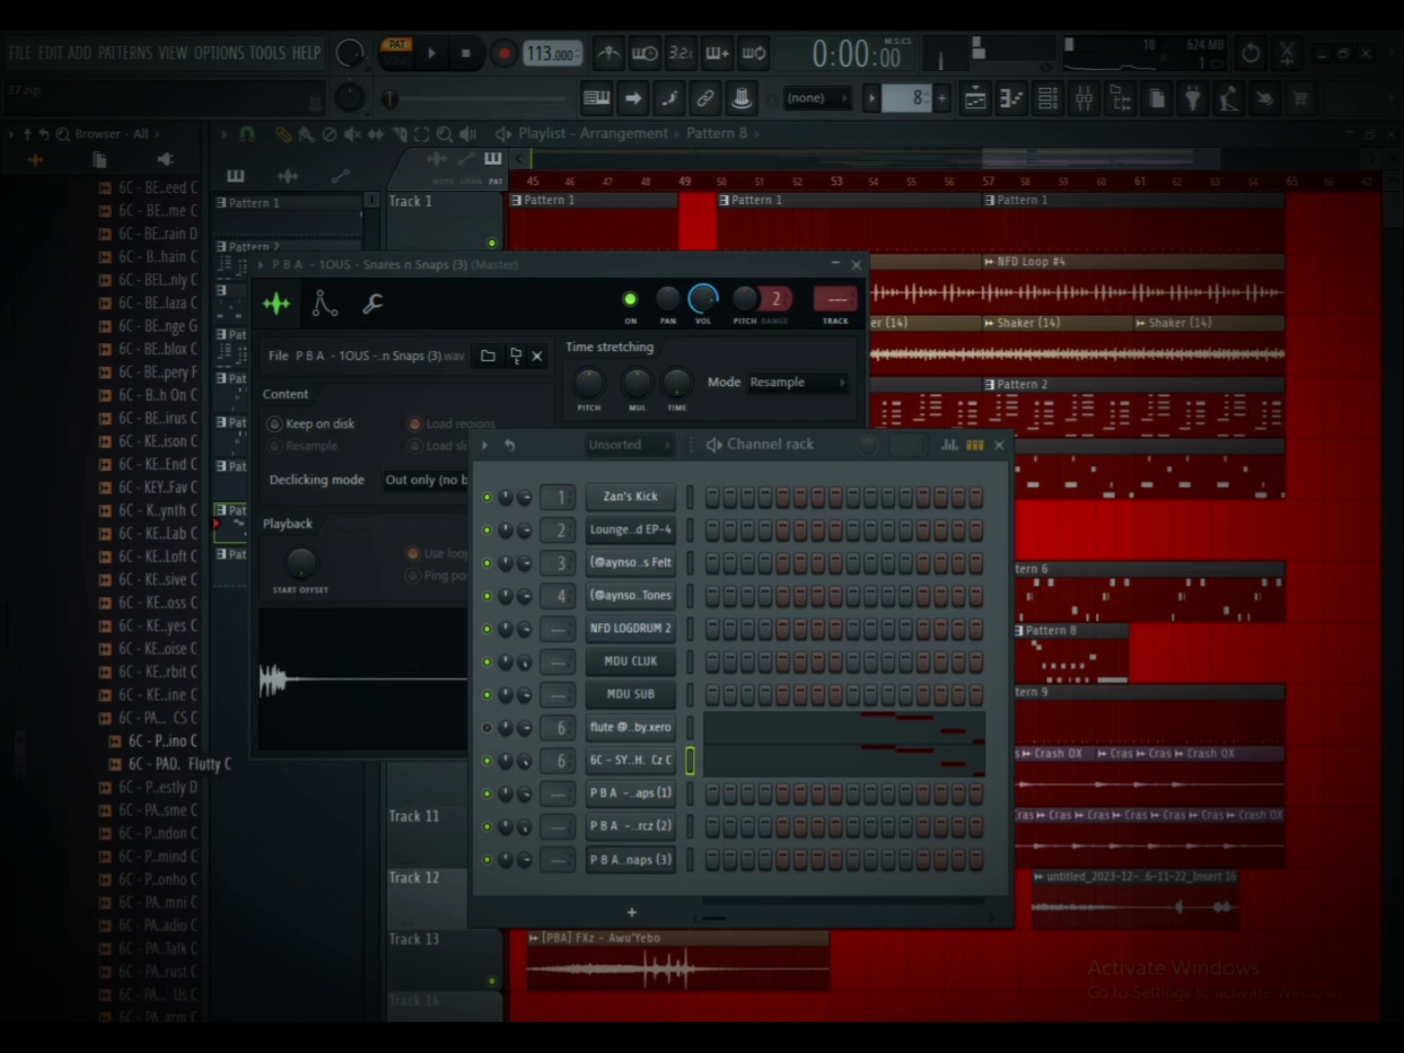
pyautogui.moveTo(151, 717); pyautogui.dragTo(683, 760)
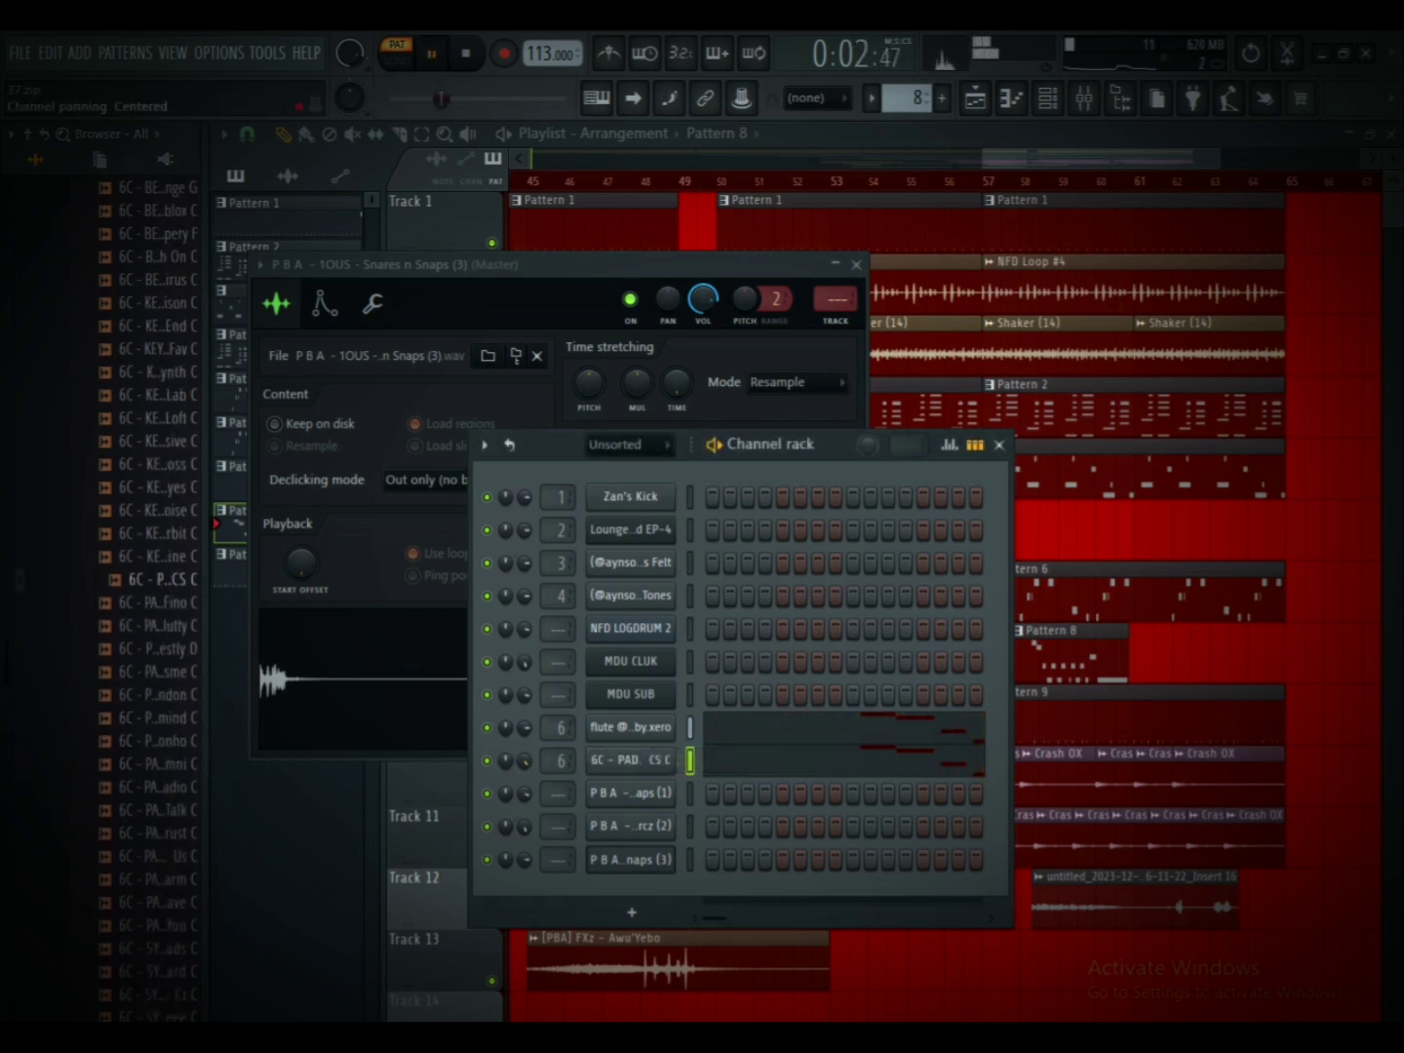
pyautogui.click(998, 445)
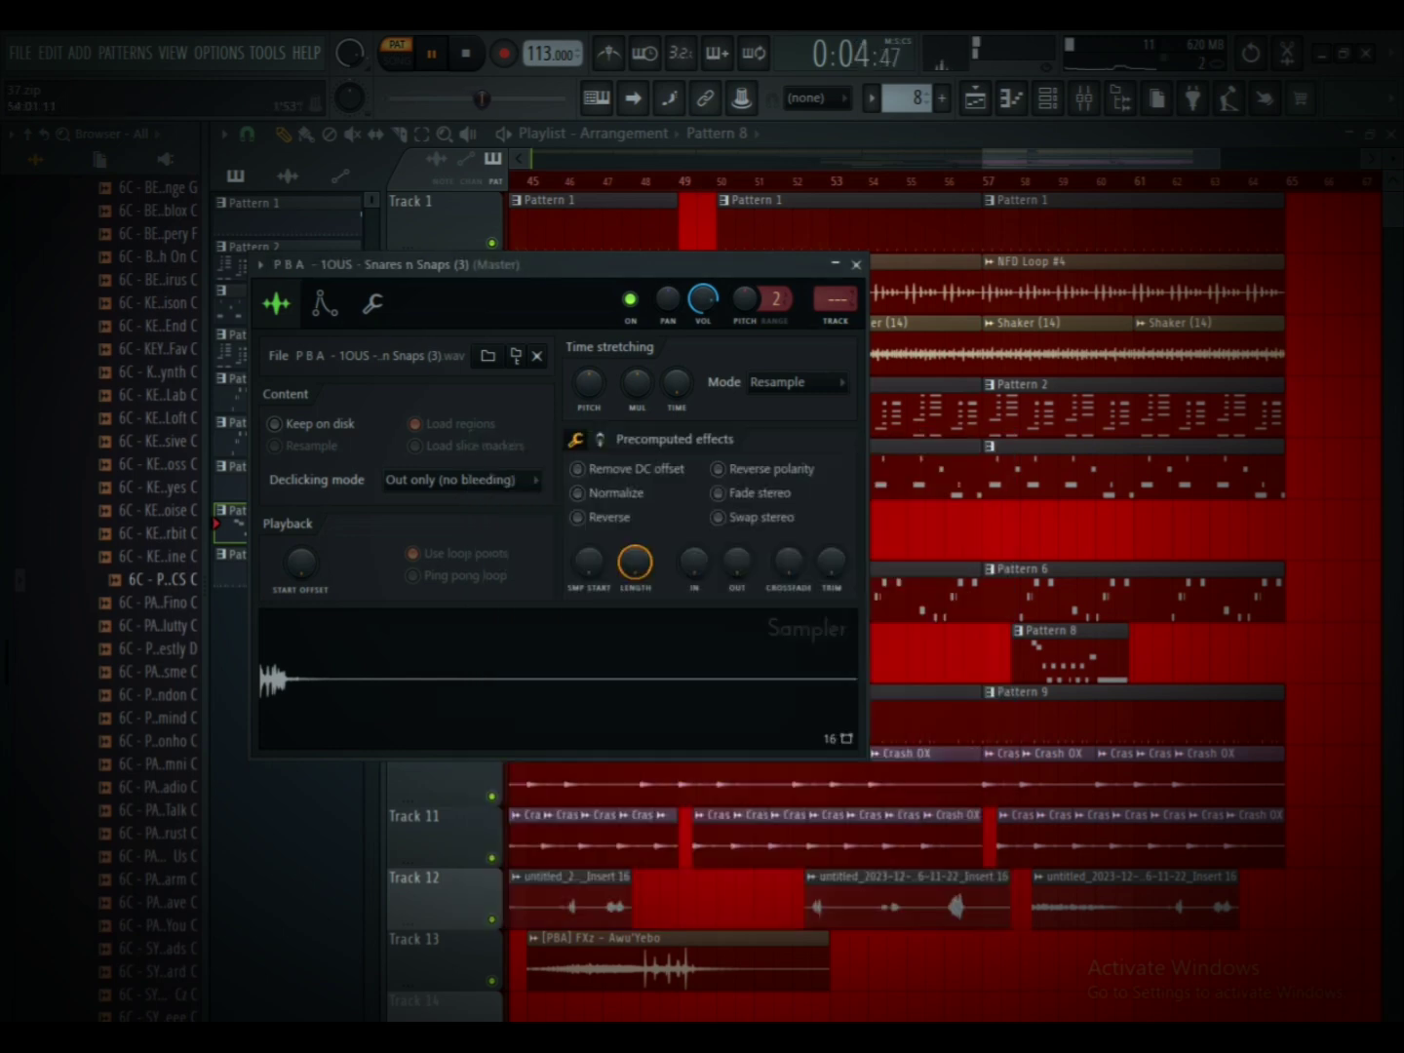
# Step: Return to song mode and delete the Pattern 6 clip at bar 49 on Track 7
pyautogui.moveTo(746, 902); pyautogui.dragTo(783, 902)
pyautogui.press('l')
pyautogui.click(826, 570)
pyautogui.click(822, 651)
pyautogui.rightClick(822, 652)
pyautogui.rightClick(829, 595)
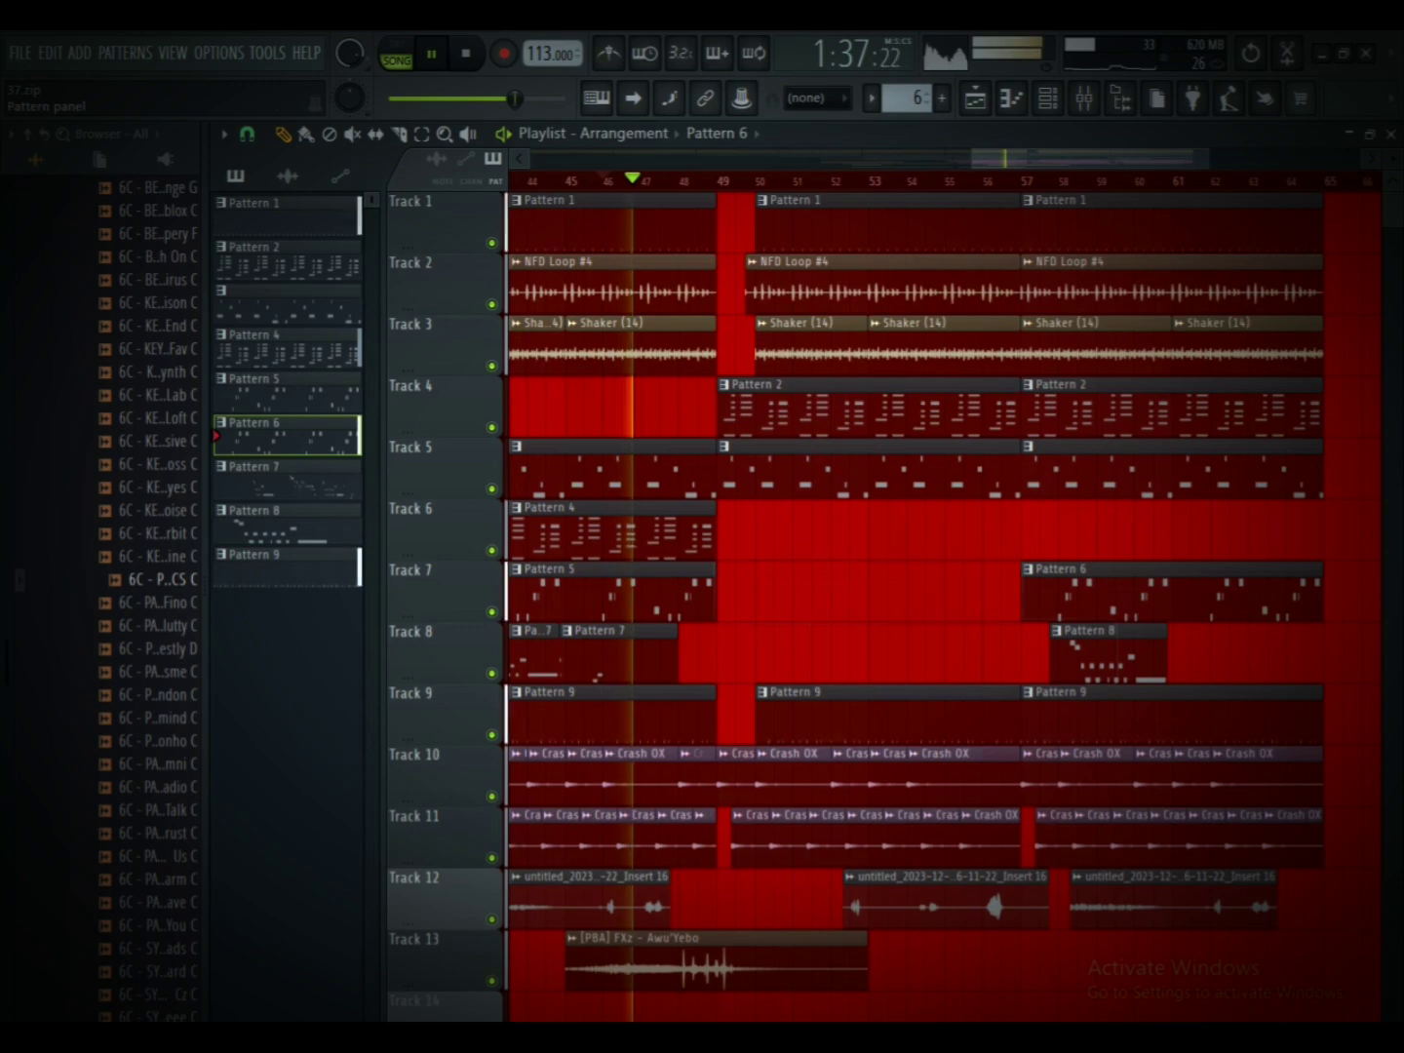
# Step: Create Pattern 10 and place eight-bar clips of it at bars 49 and 57 on Track 16
pyautogui.rightClick(921, 104)
pyautogui.click(1053, 117)
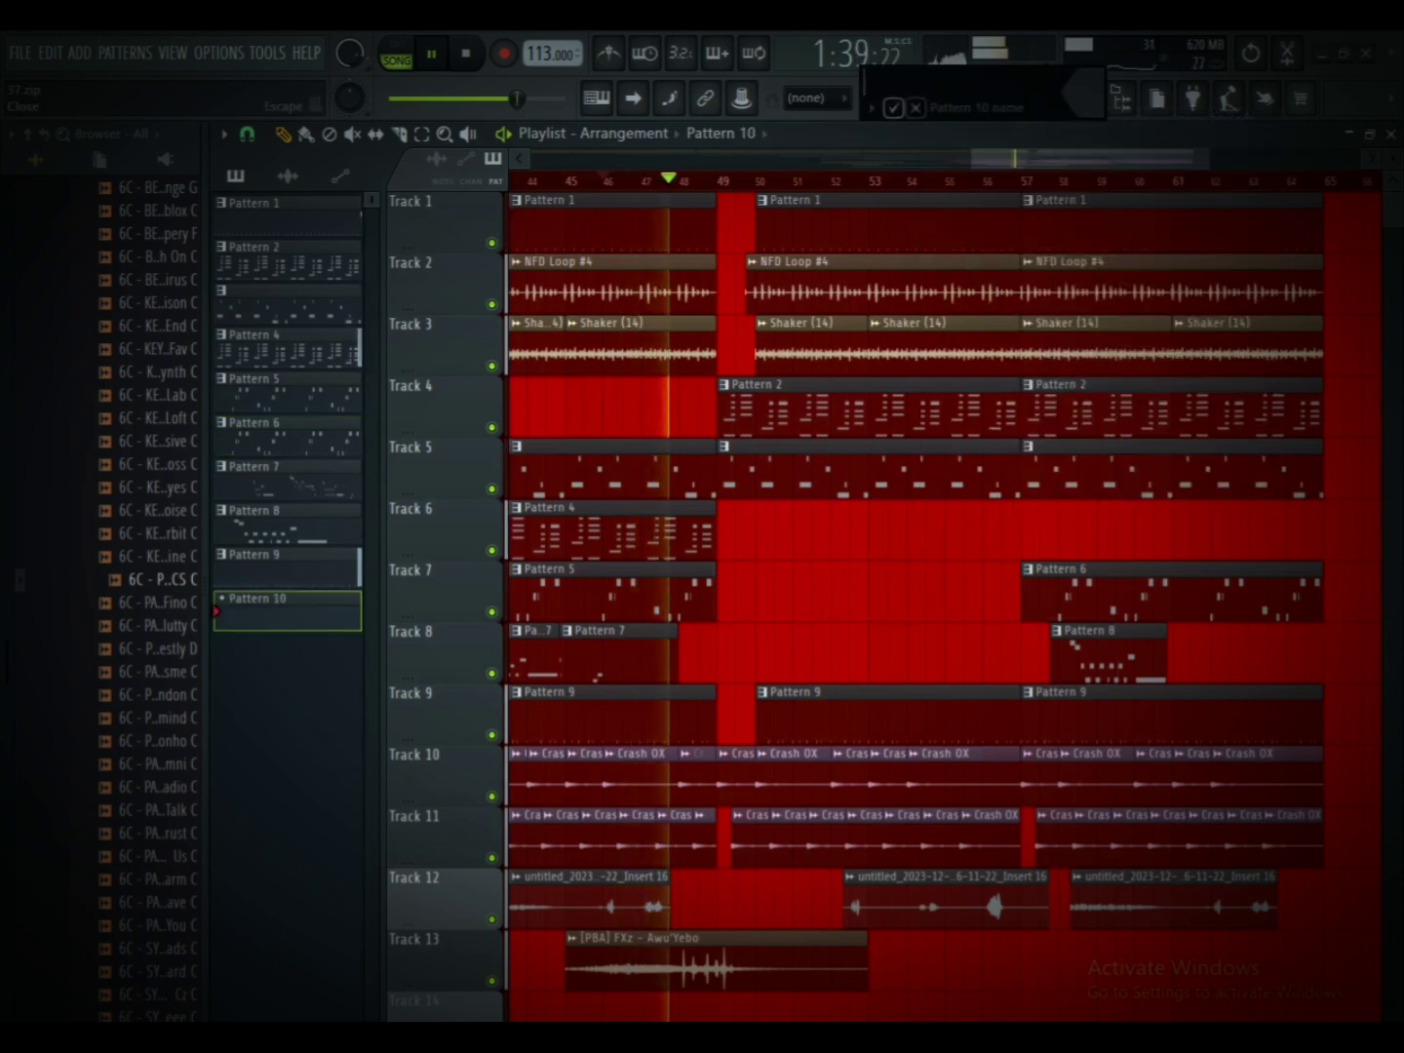
pyautogui.press('Return')
pyautogui.scroll(-3, 439, 819)
pyautogui.click(721, 839)
pyautogui.moveTo(754, 841); pyautogui.dragTo(1020, 841)
pyautogui.moveTo(950, 838); pyautogui.dragTo(1008, 841)
pyautogui.hotkey('ctrl', 'b')
# Step: Select bars 49 to 57 as the playback range and look over the mixer and channel rack
pyautogui.moveTo(1020, 182); pyautogui.dragTo(719, 182)
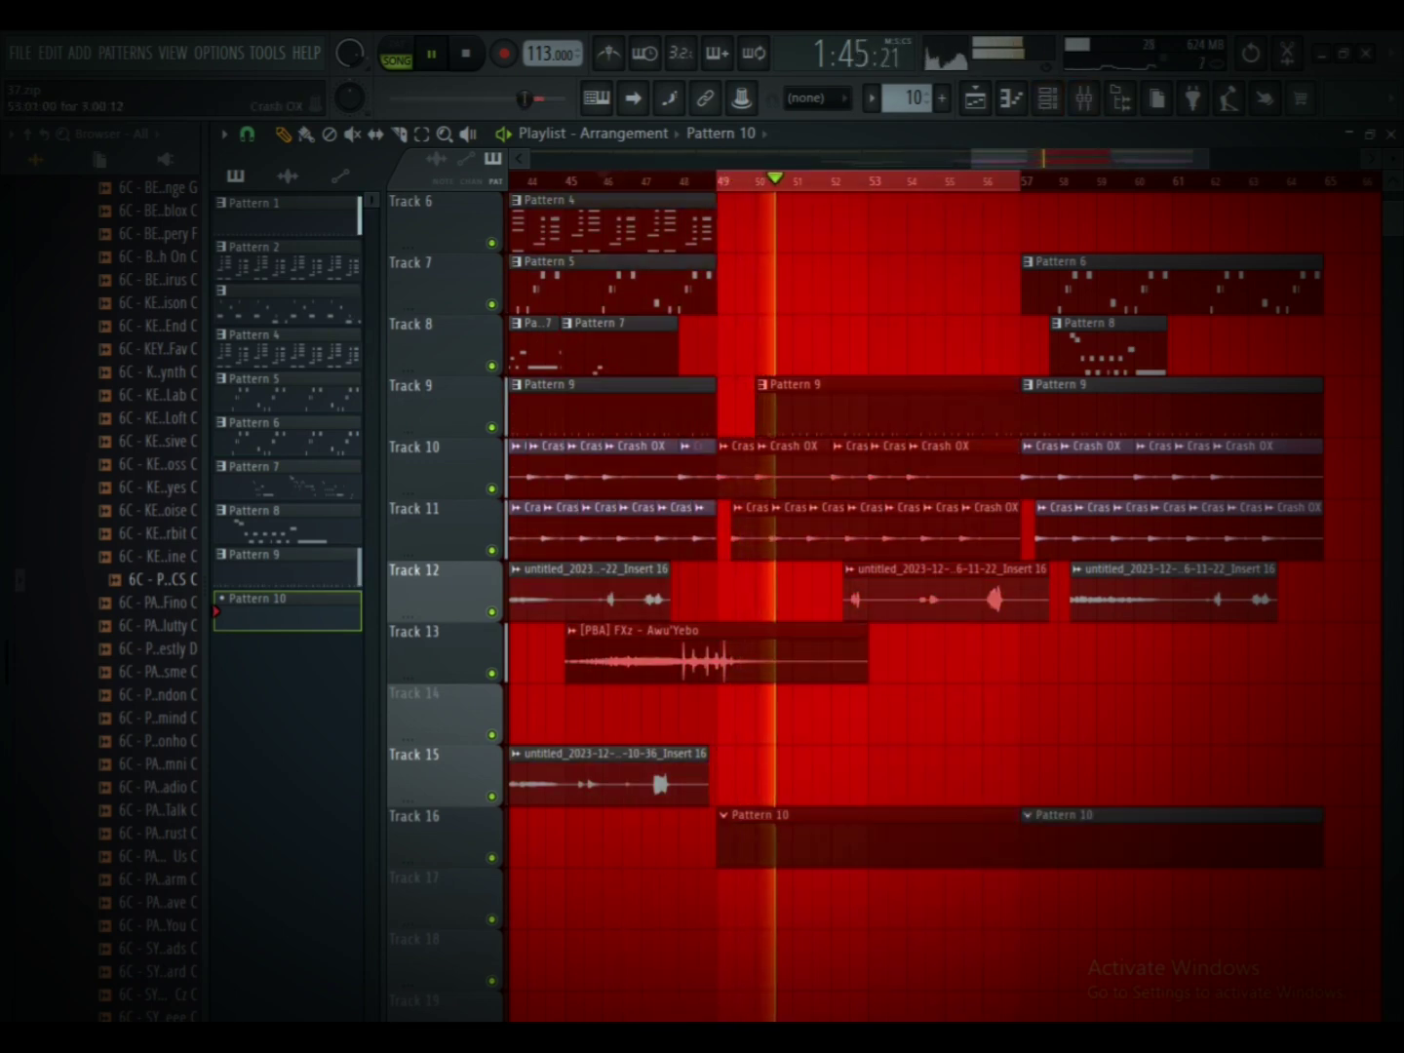
pyautogui.scroll(3, 1019, 532)
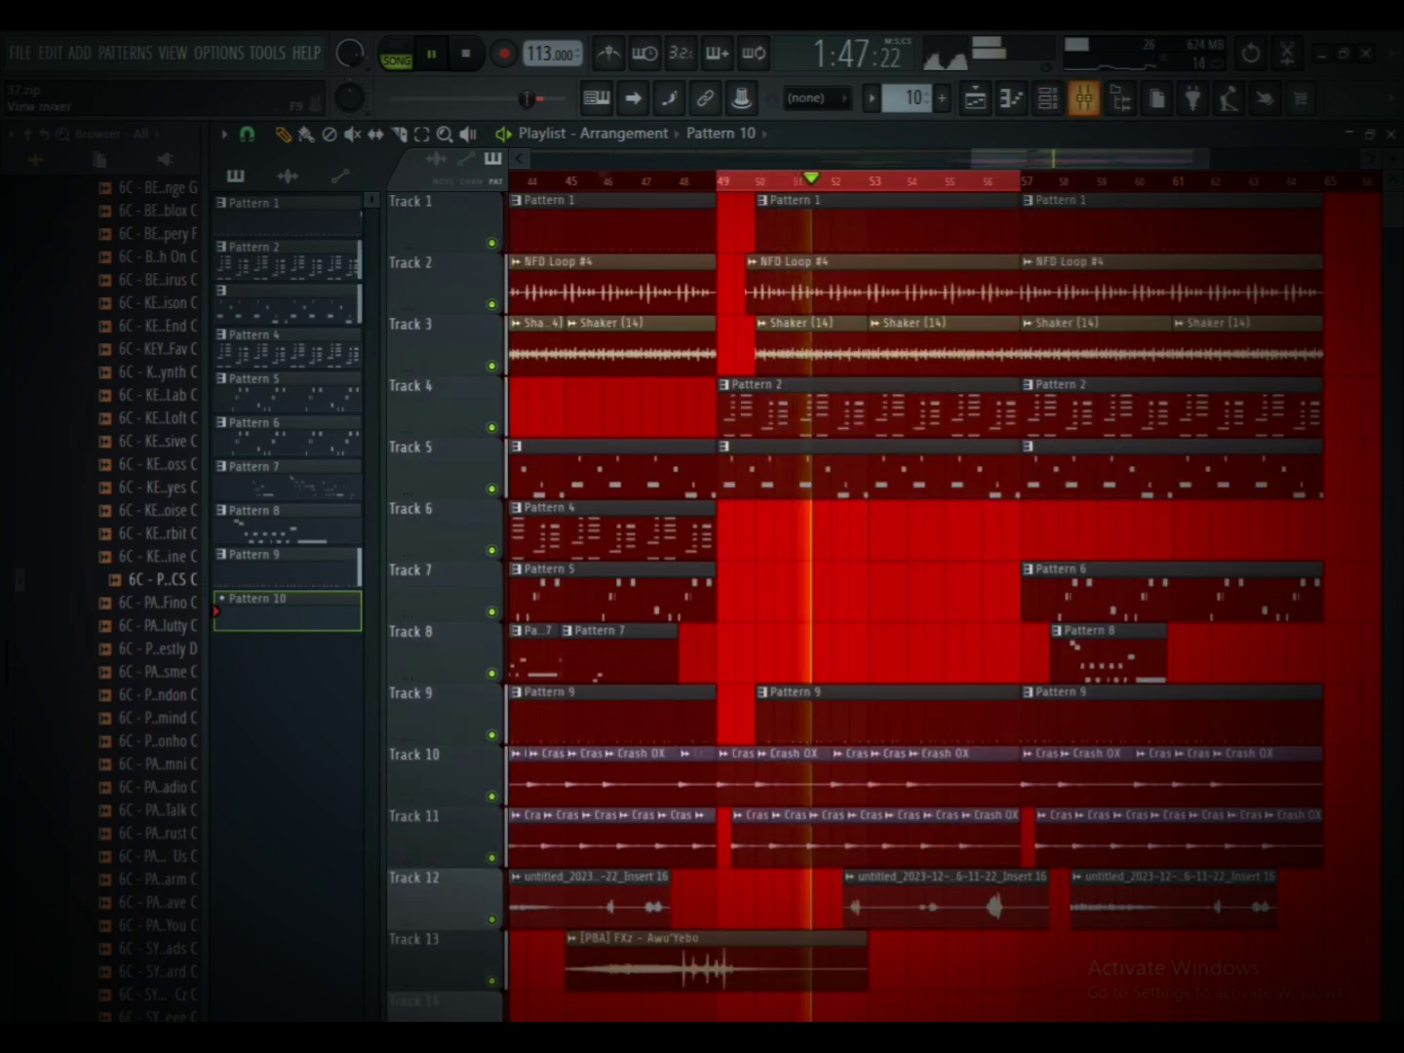
pyautogui.click(1084, 97)
pyautogui.click(1048, 97)
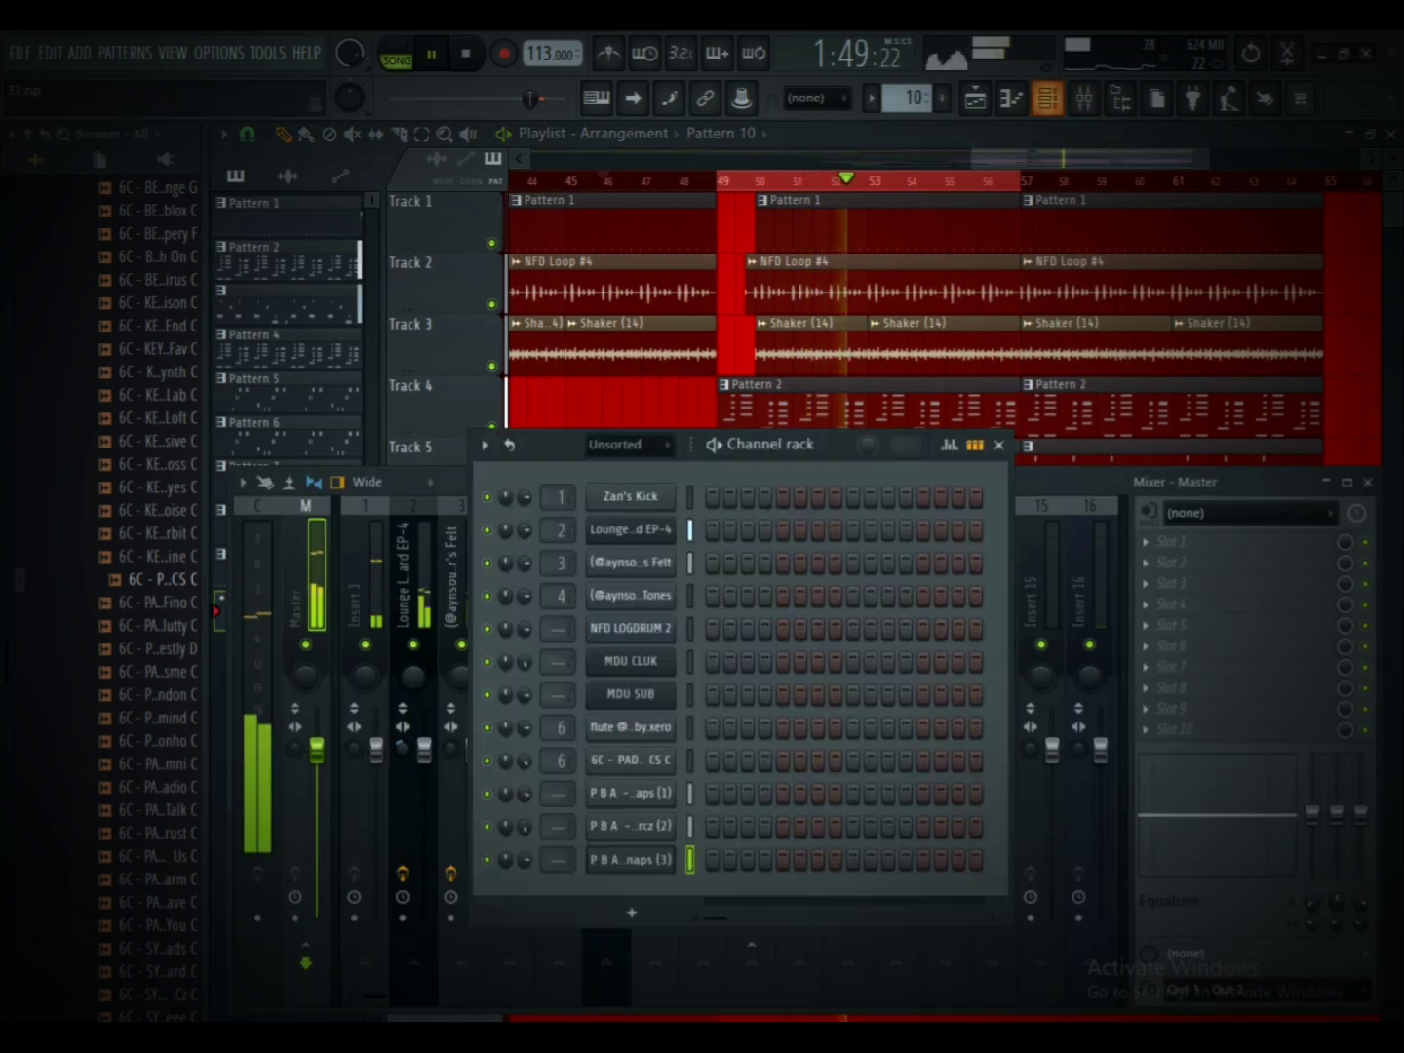
pyautogui.press('F5')
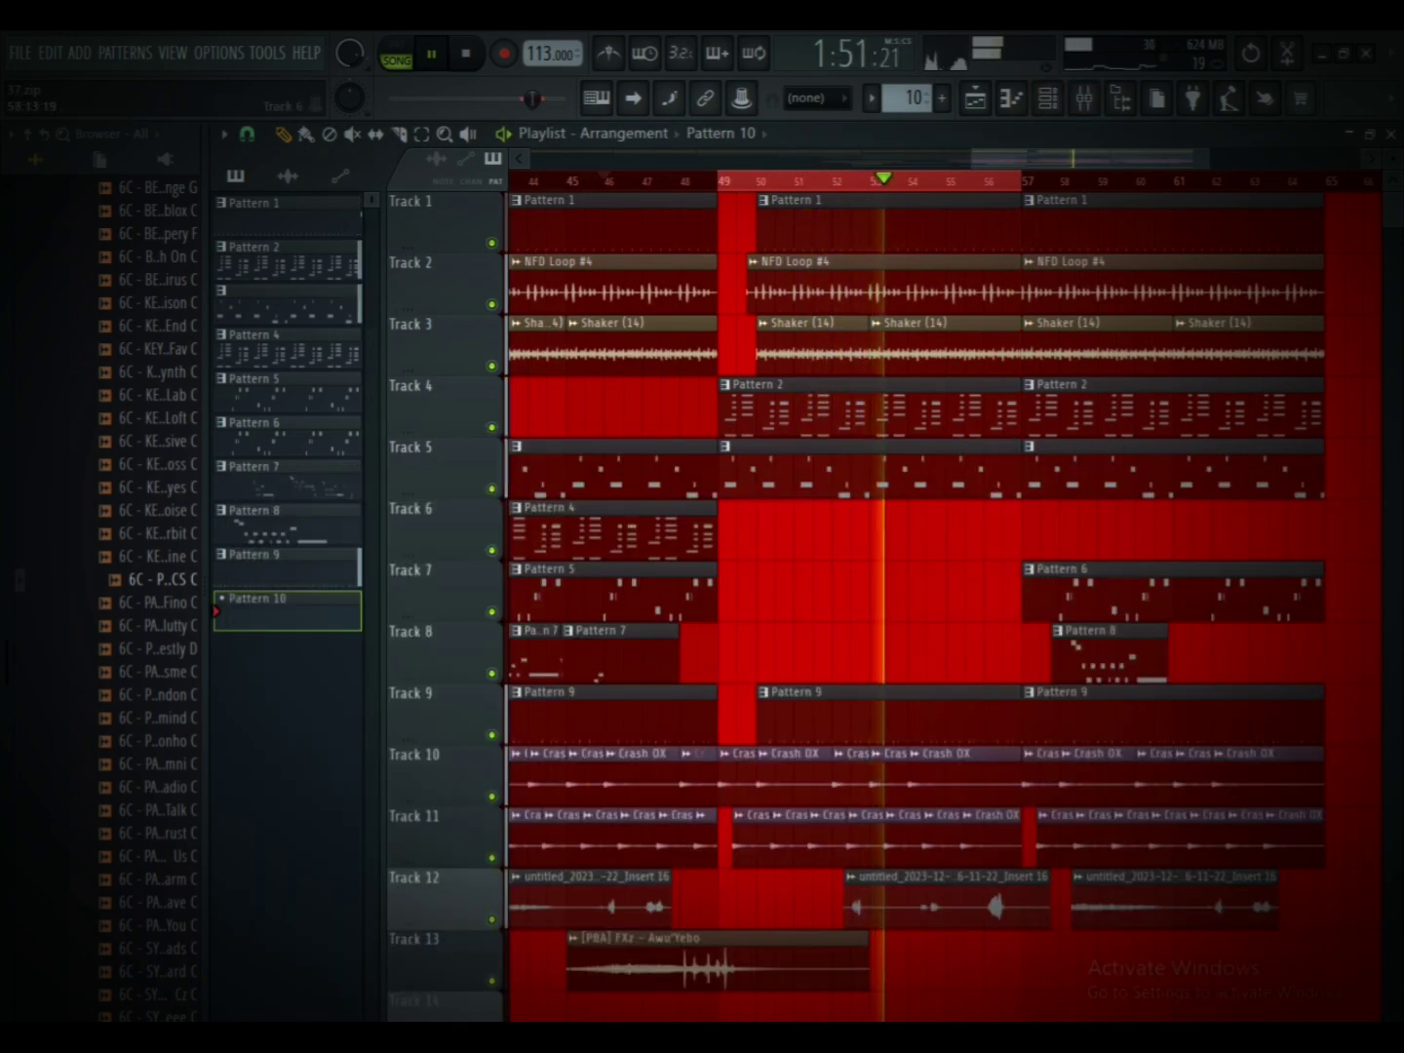
# Step: Copy the Pattern 6 clip from bar 57 to bar 49 on Track 7, and collapse the ONE SHOTS folder in the browser
pyautogui.moveTo(1090, 588); pyautogui.dragTo(749, 590)
pyautogui.scroll(-4, 916, 605)
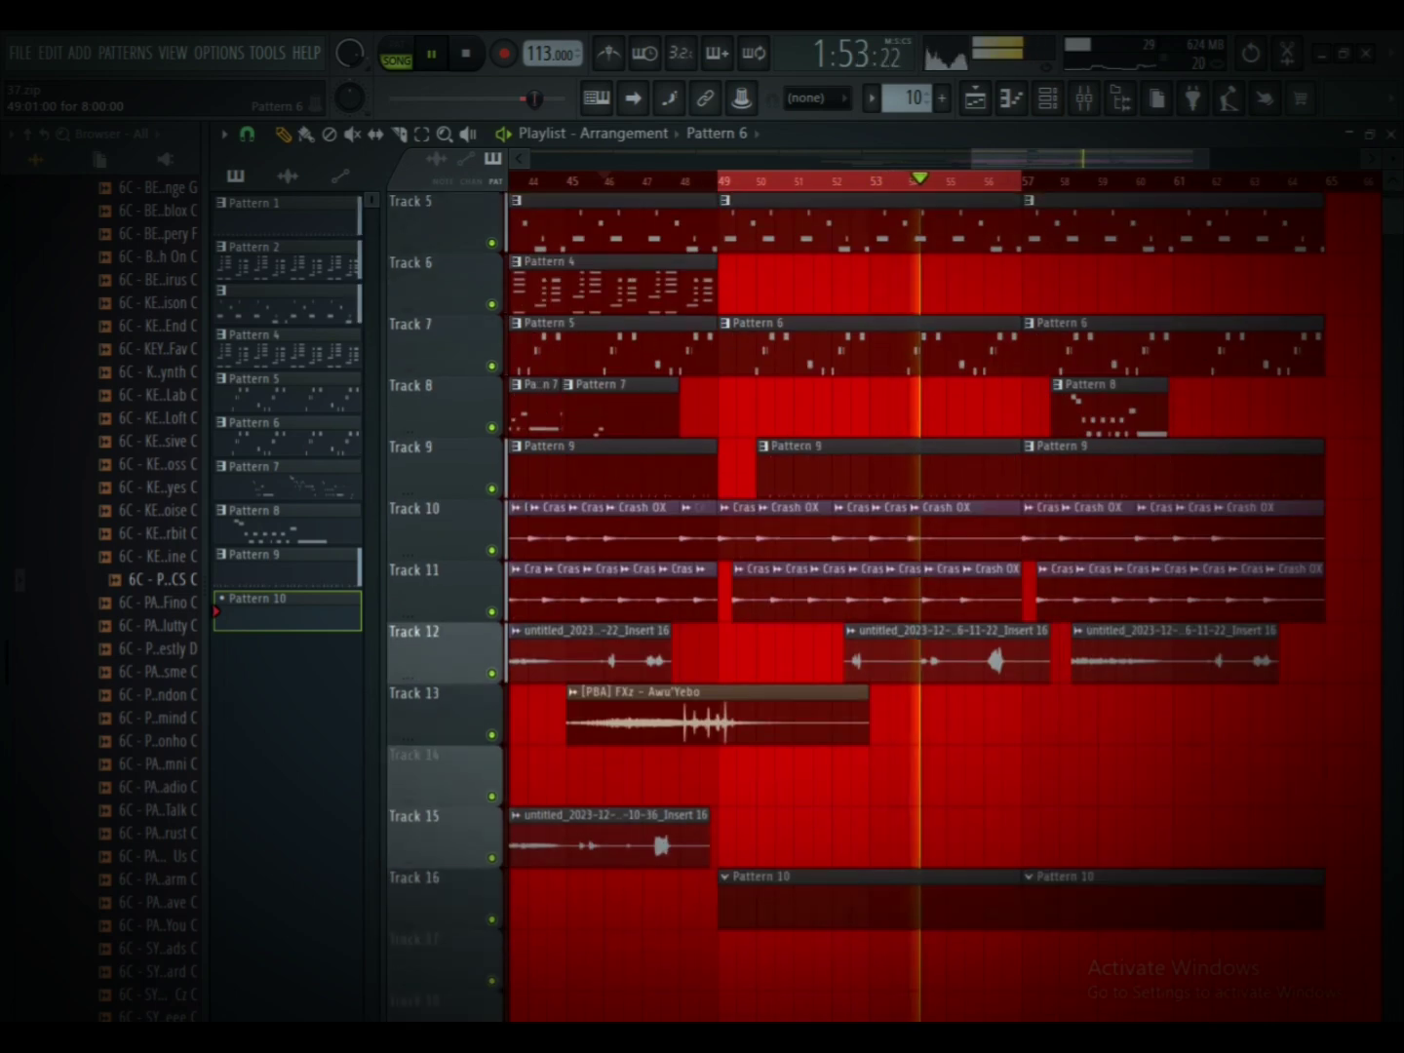
pyautogui.press('F6')
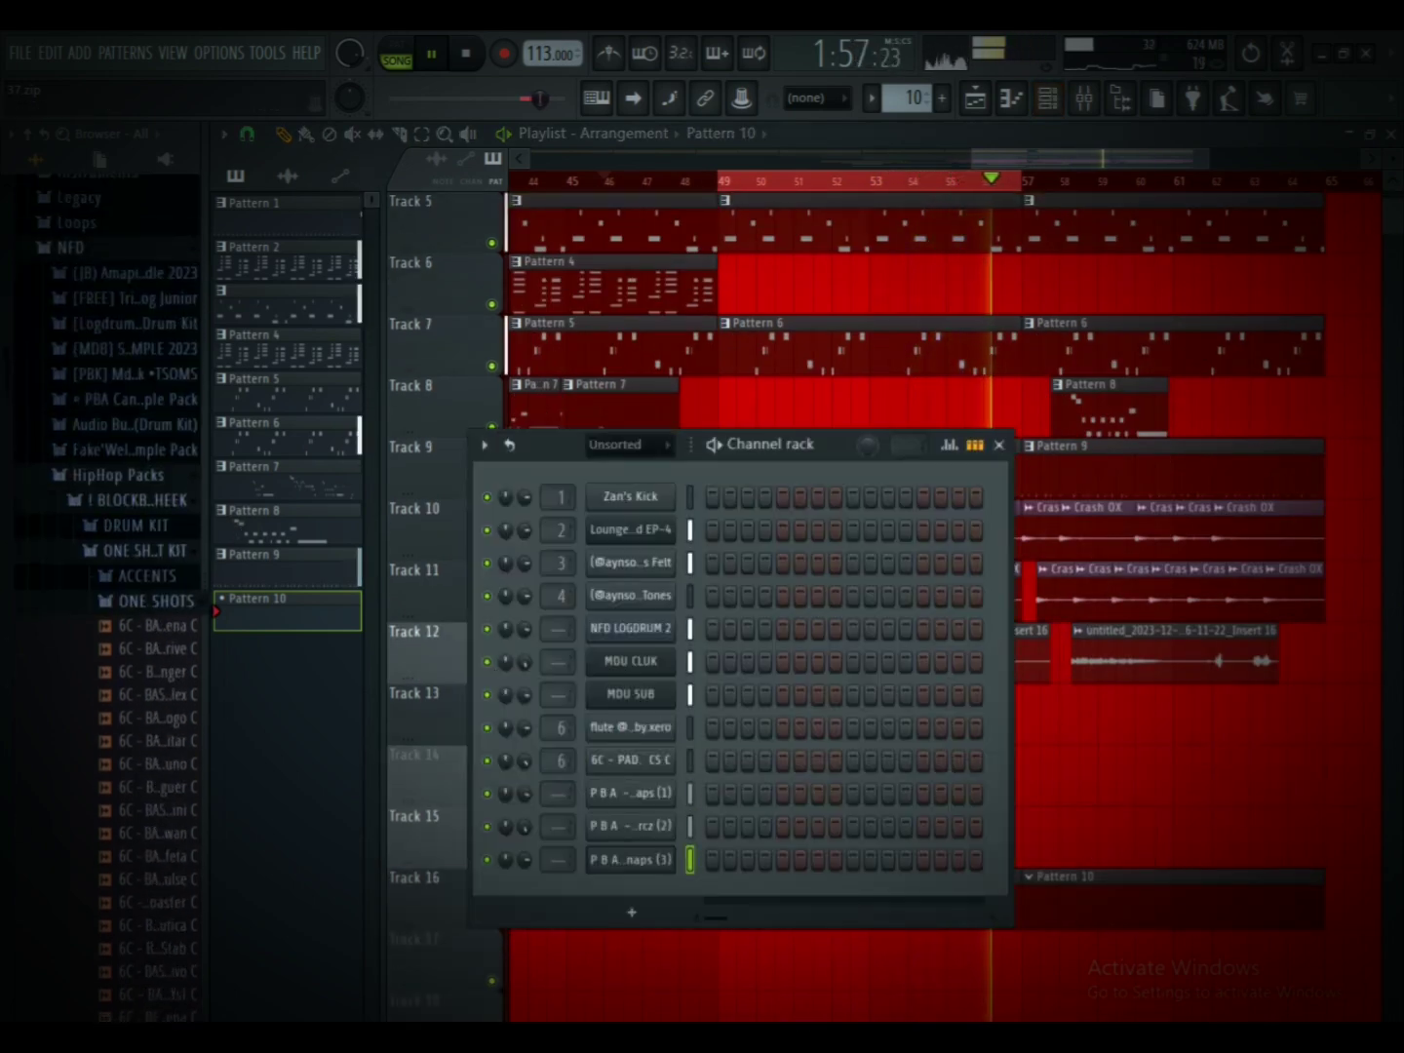
pyautogui.click(155, 602)
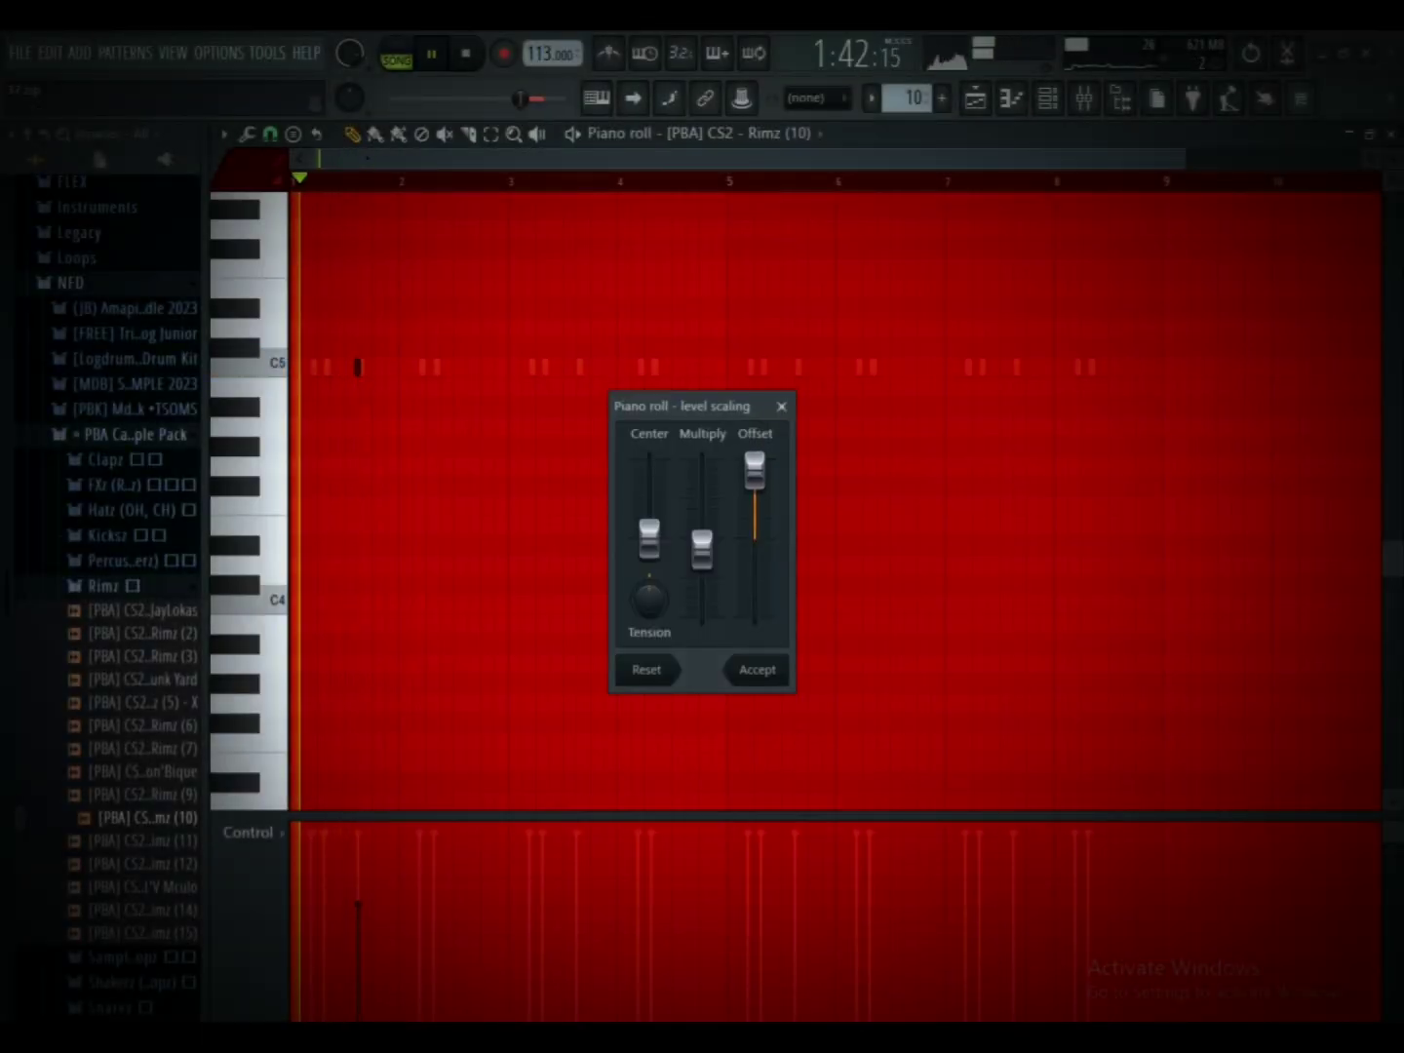
# Step: Accept the level scaling for the Rimz (10) notes, and place a second C5 note late in bar 1, nudged slightly earlier
pyautogui.press('Return')
pyautogui.press('space')
pyautogui.scroll(3, 346, 367)
pyautogui.click(426, 368)
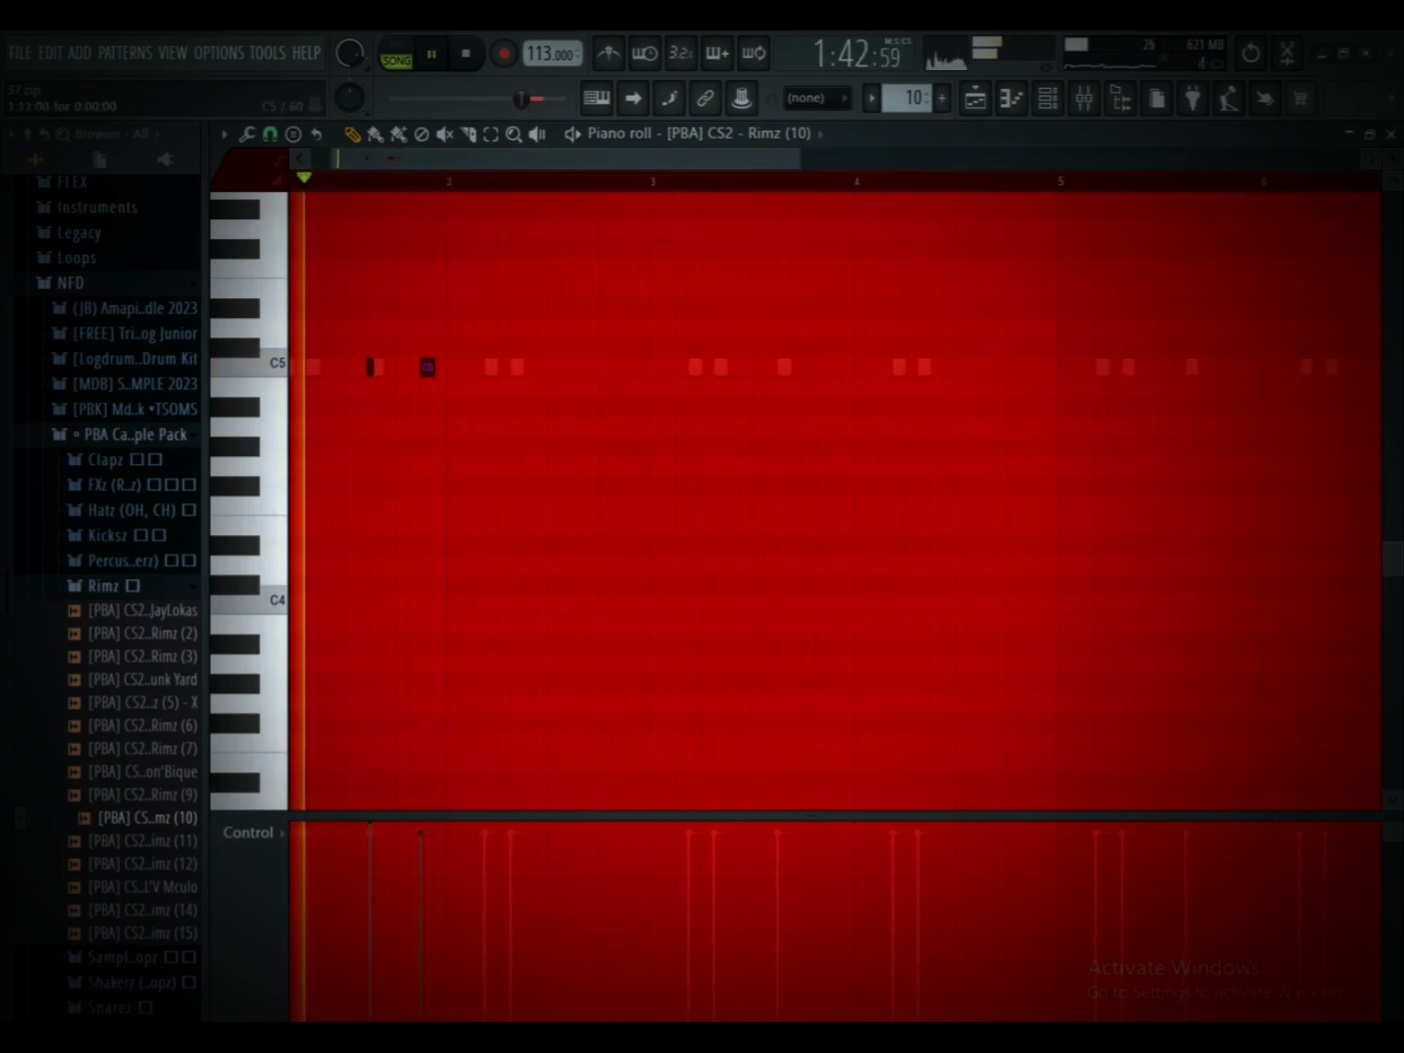
pyautogui.moveTo(427, 367); pyautogui.dragTo(416, 368)
pyautogui.press('space')
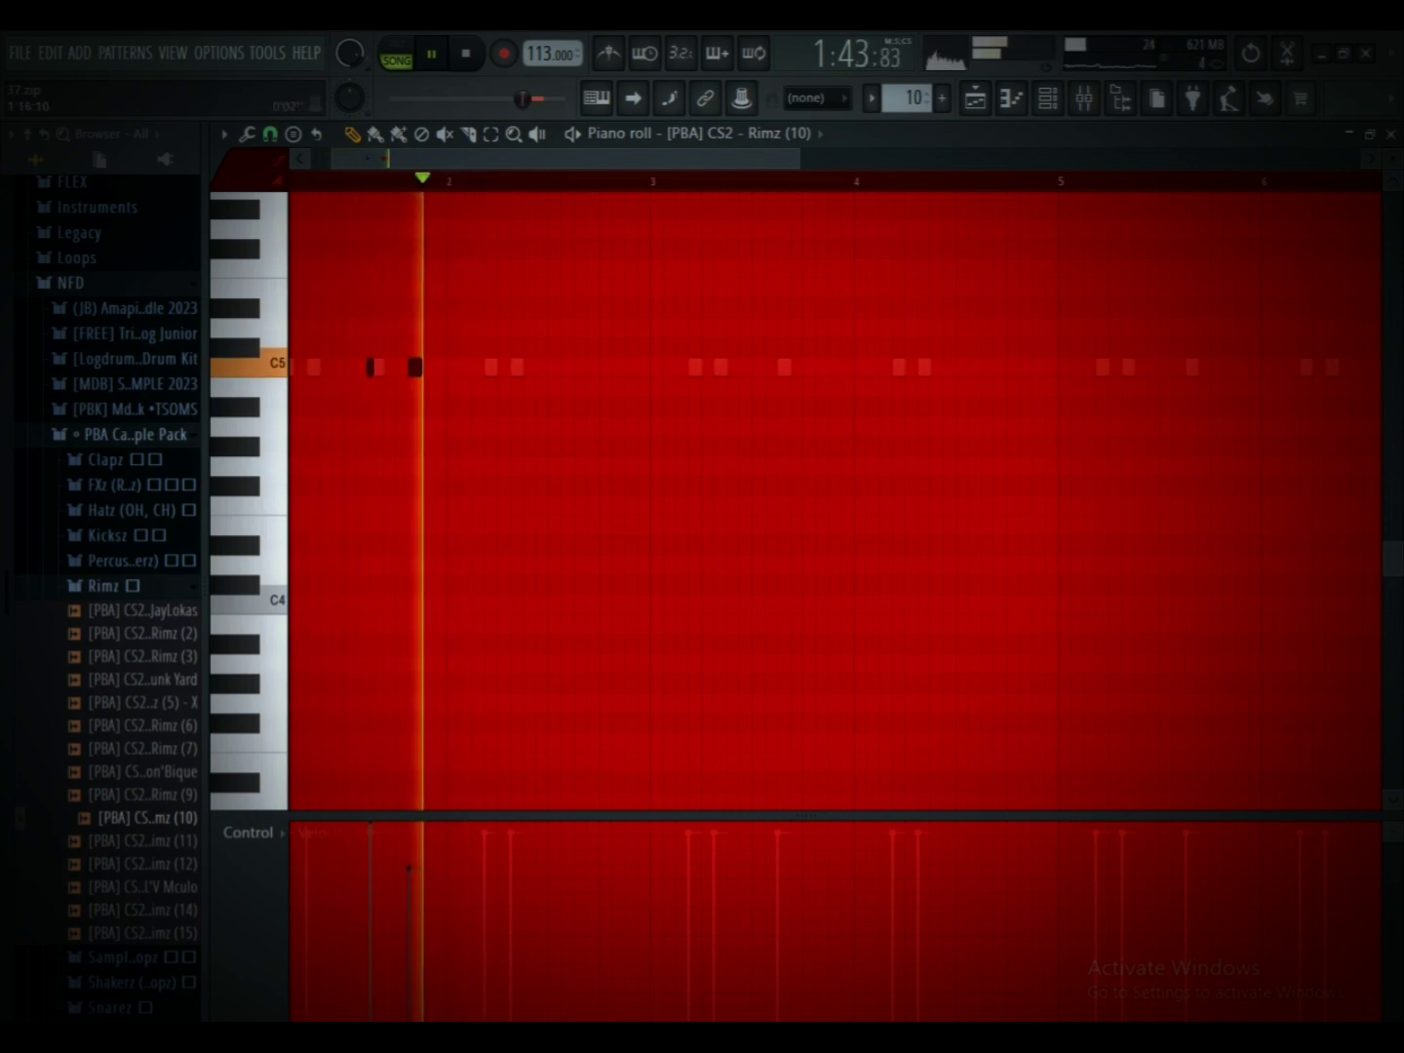
# Step: Duplicate the bar 1 rim notes into bar 2, keeping only the first copied note and deleting the surplus notes
pyautogui.hotkey('ctrl', 'a')
pyautogui.hotkey('ctrl', 'b')
pyautogui.hotkey('ctrl', 'b')
pyautogui.moveTo(727, 321); pyautogui.dragTo(671, 454)
pyautogui.press('Delete')
pyautogui.press('Delete')
pyautogui.moveTo(687, 182); pyautogui.dragTo(292, 181)
pyautogui.hotkey('ctrl', 'b')
pyautogui.press('Delete')
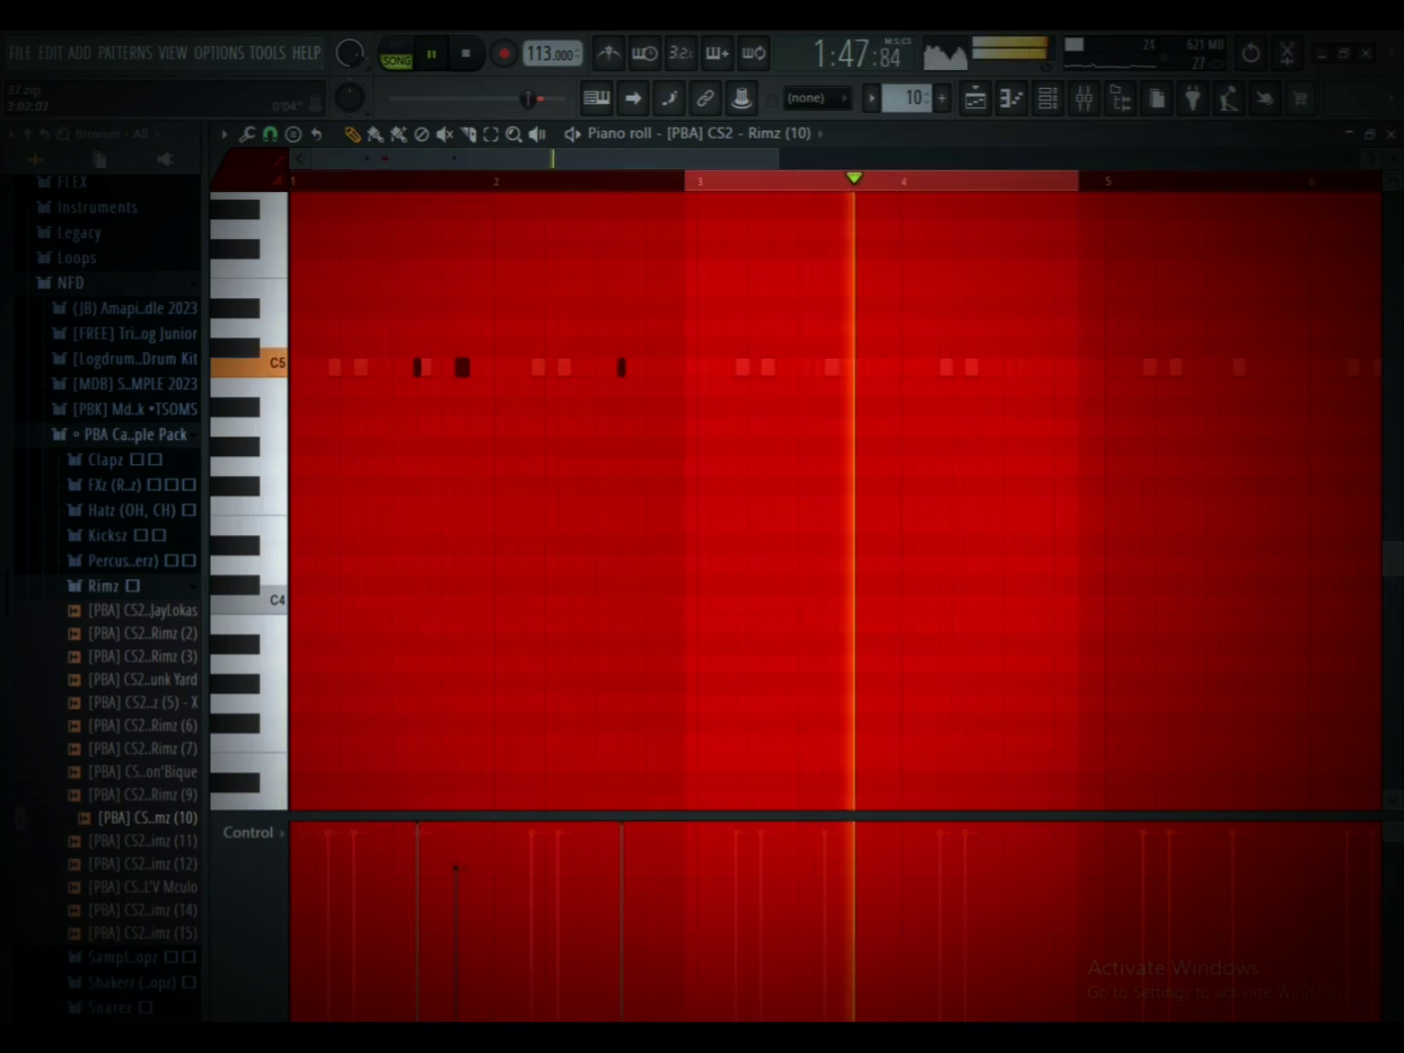
# Step: Repeat the two-bar Rimz (10) pattern three more times to fill eight bars, and deselect the notes
pyautogui.moveTo(698, 182); pyautogui.dragTo(328, 181)
pyautogui.hotkey('ctrl', 'b')
pyautogui.hotkey('ctrl', 'b')
pyautogui.hotkey('ctrl', 'b')
pyautogui.hotkey('ctrl', 'd')
# Step: Switch from the Rimz to the Snarez folder and add the Snarez (5) sample as a new channel
pyautogui.click(1048, 98)
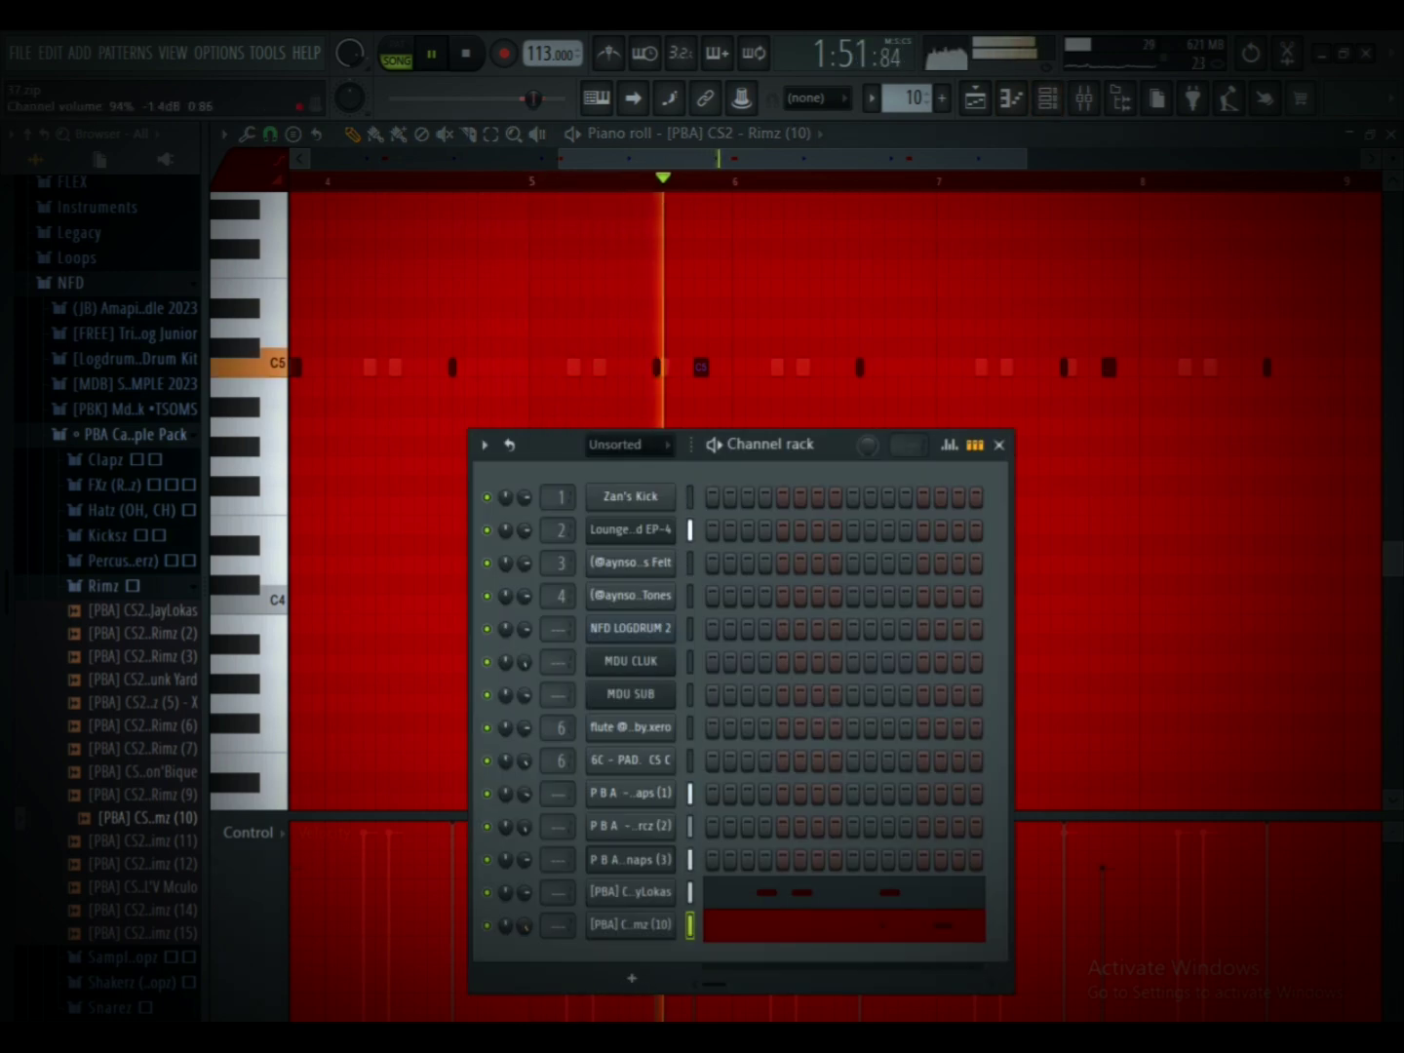
pyautogui.click(103, 586)
pyautogui.click(109, 662)
pyautogui.press('space')
pyautogui.click(146, 694)
pyautogui.moveTo(570, 922); pyautogui.dragTo(571, 931)
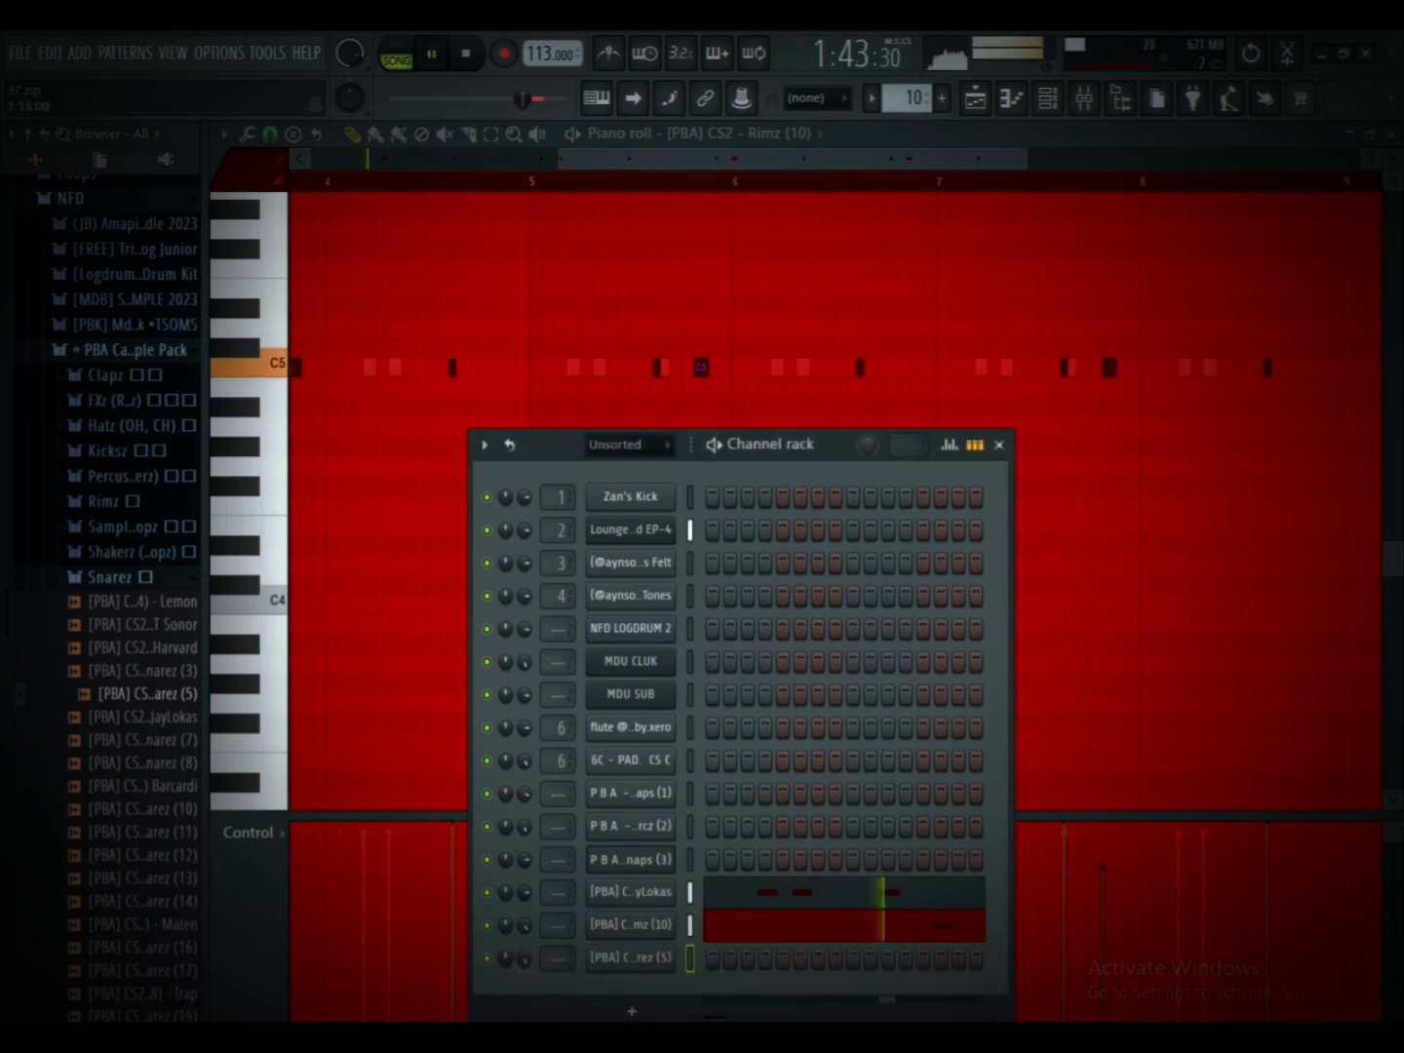
# Step: In the Snarez (5) piano roll, add a C5 note late in bar 1 and repeat it every two bars across eight bars
pyautogui.rightClick(605, 956)
pyautogui.click(721, 738)
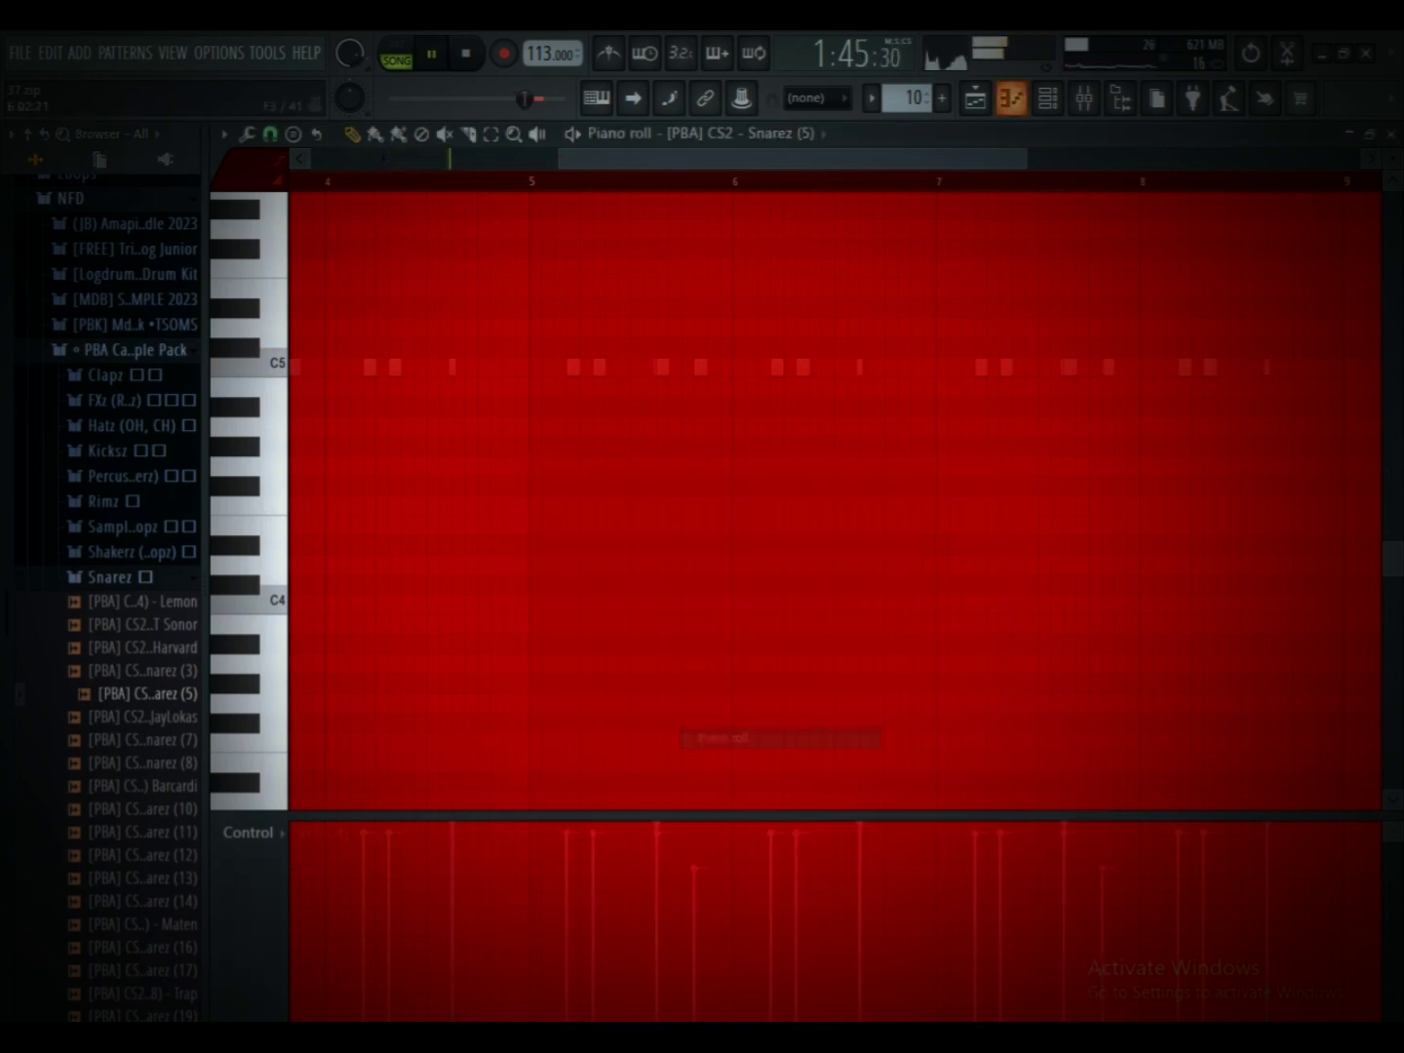
pyautogui.scroll(-4, 546, 367)
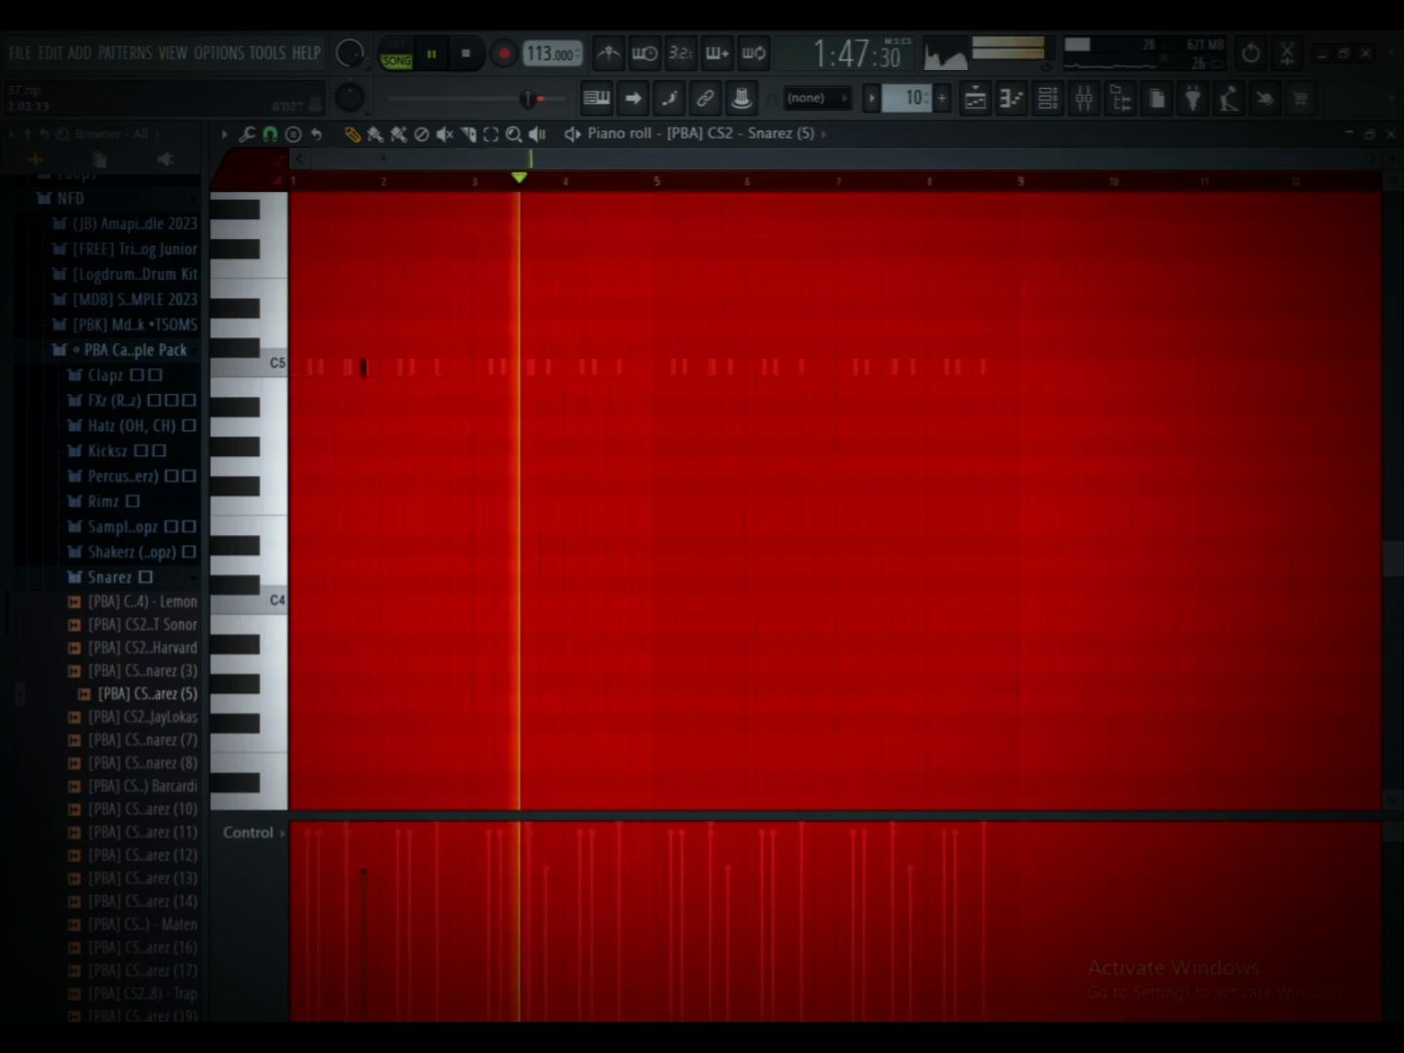
pyautogui.click(364, 367)
pyautogui.moveTo(391, 181); pyautogui.dragTo(474, 181)
pyautogui.hotkey('ctrl', 'b')
pyautogui.hotkey('ctrl', 'b')
pyautogui.hotkey('ctrl', 'b')
pyautogui.hotkey('ctrl', 'd')
# Step: Add the Snarez (15) - Maten sample as a new channel and toggle its Cut itself option
pyautogui.press('F6')
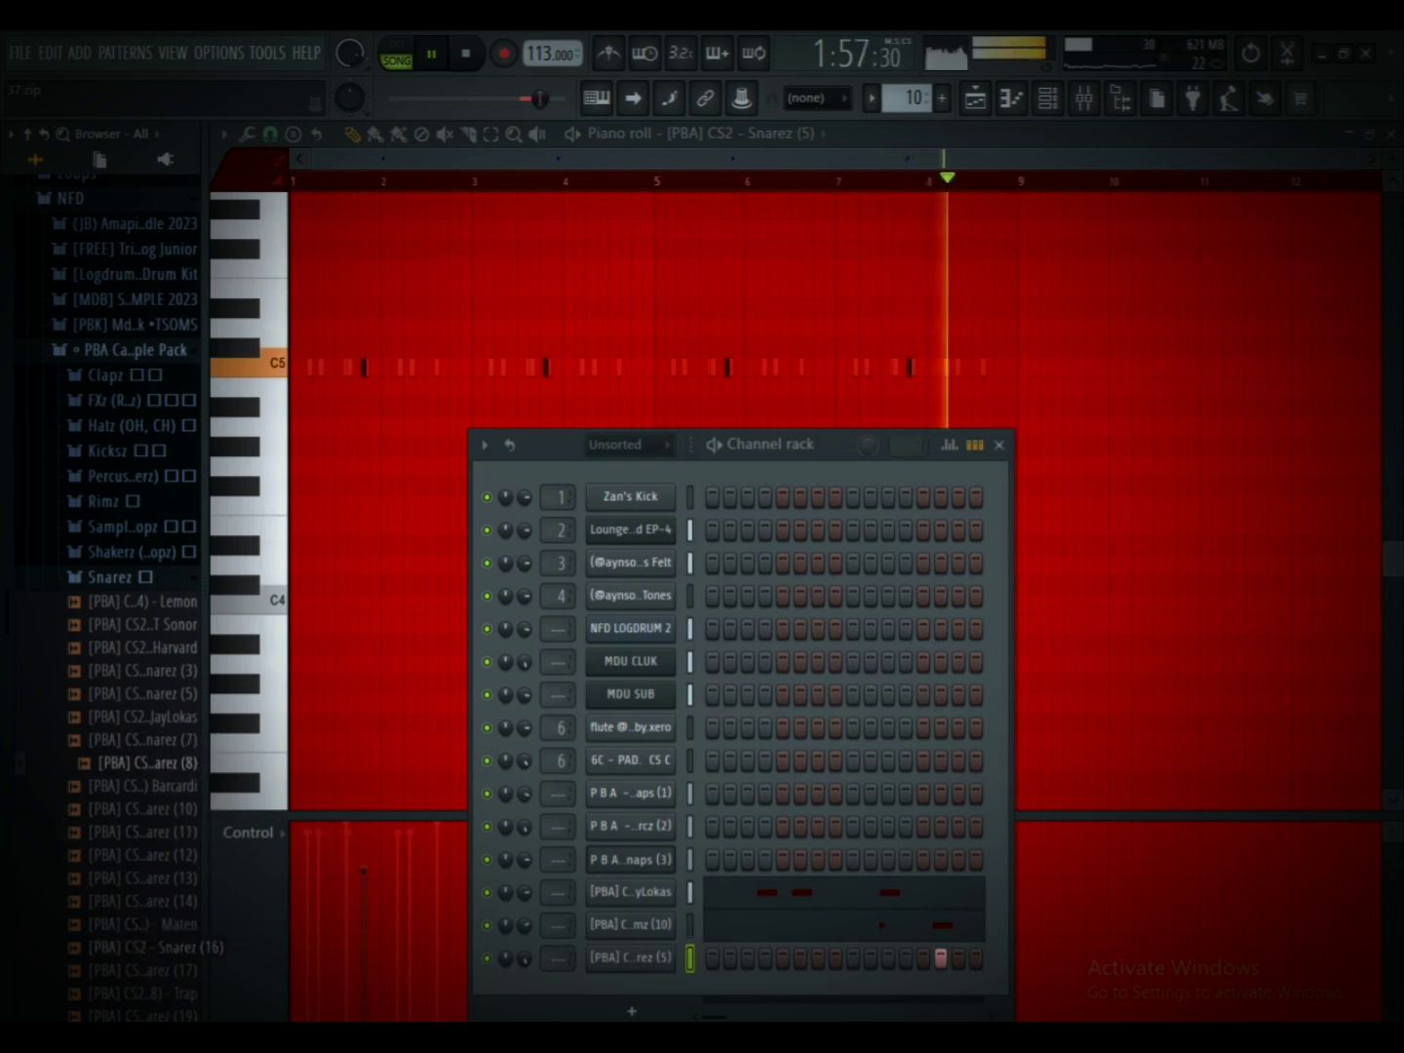
pyautogui.moveTo(631, 1009); pyautogui.dragTo(631, 989)
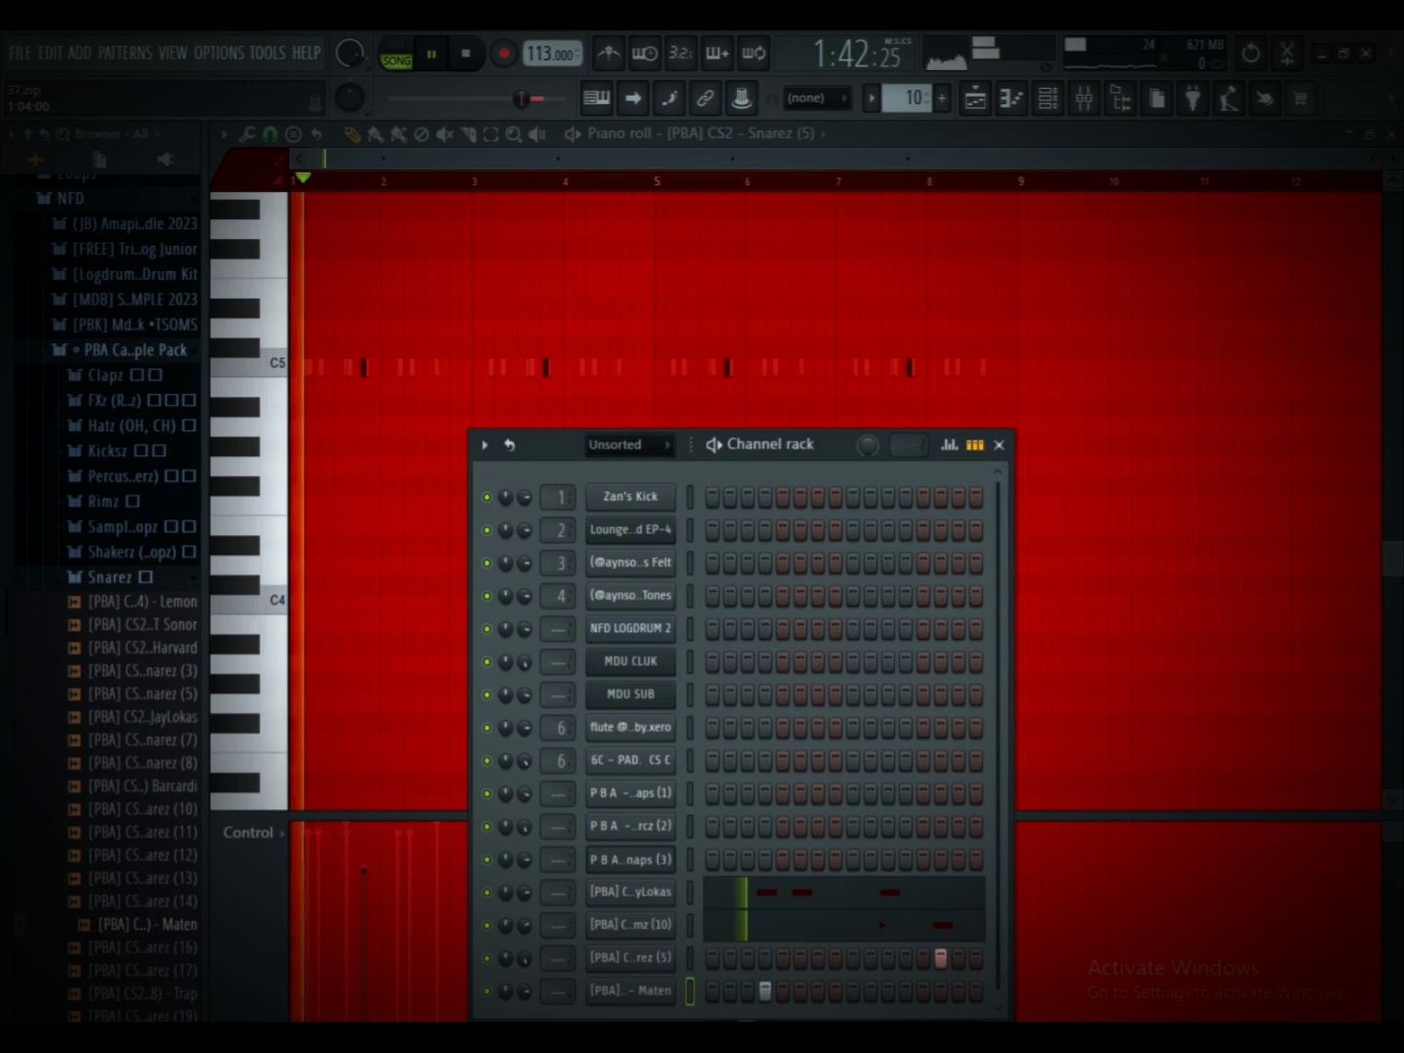
pyautogui.rightClick(631, 991)
pyautogui.click(724, 879)
# Step: Open the Snarez (15) - Maten channel in the piano roll and program one C5 note early in each of eight bars
pyautogui.click(630, 990)
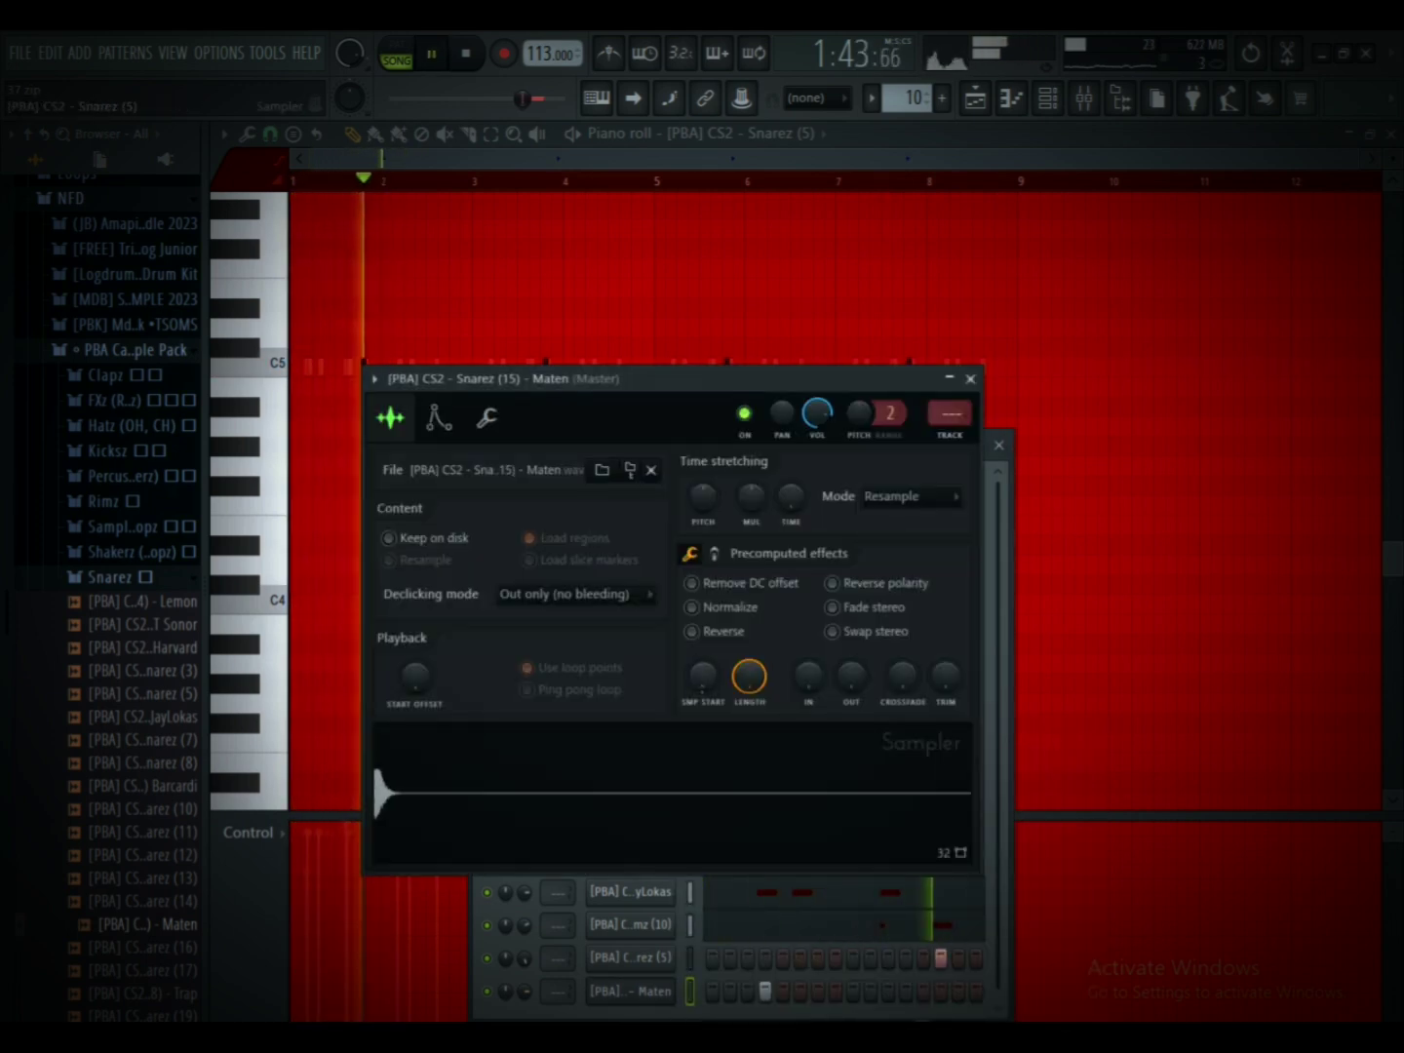
pyautogui.press('F6')
pyautogui.rightClick(679, 727)
pyautogui.click(723, 738)
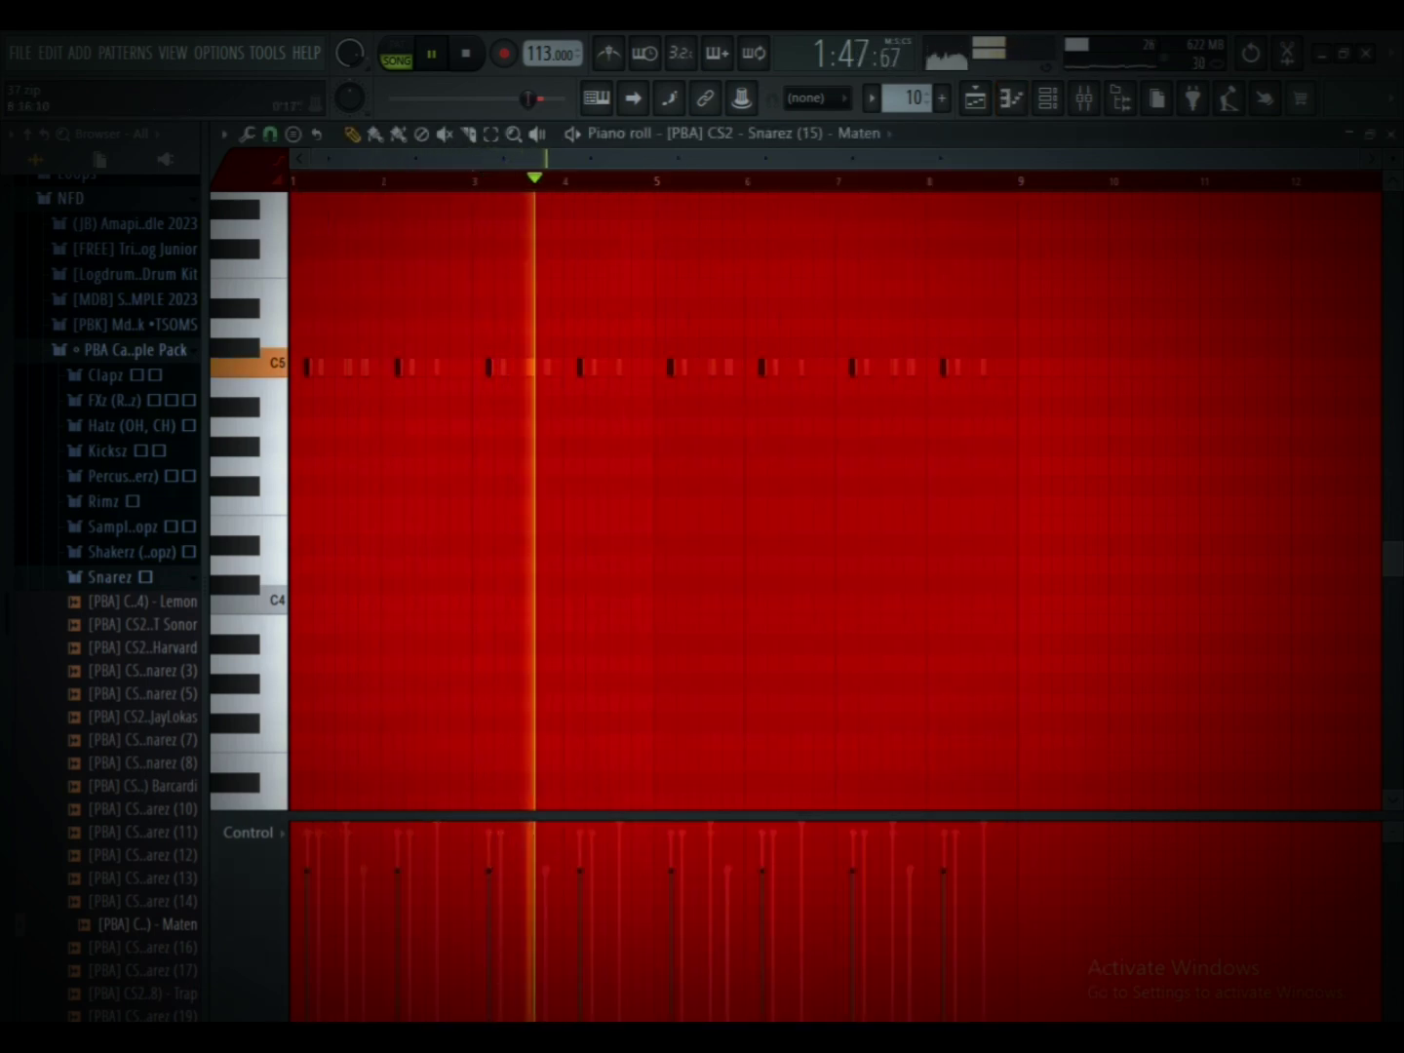
# Step: Bring up the channel rack, collapse the Snarez folder, and browse the Hatz and Kicksz folders of the PBA sample pack
pyautogui.press('F6')
pyautogui.click(109, 577)
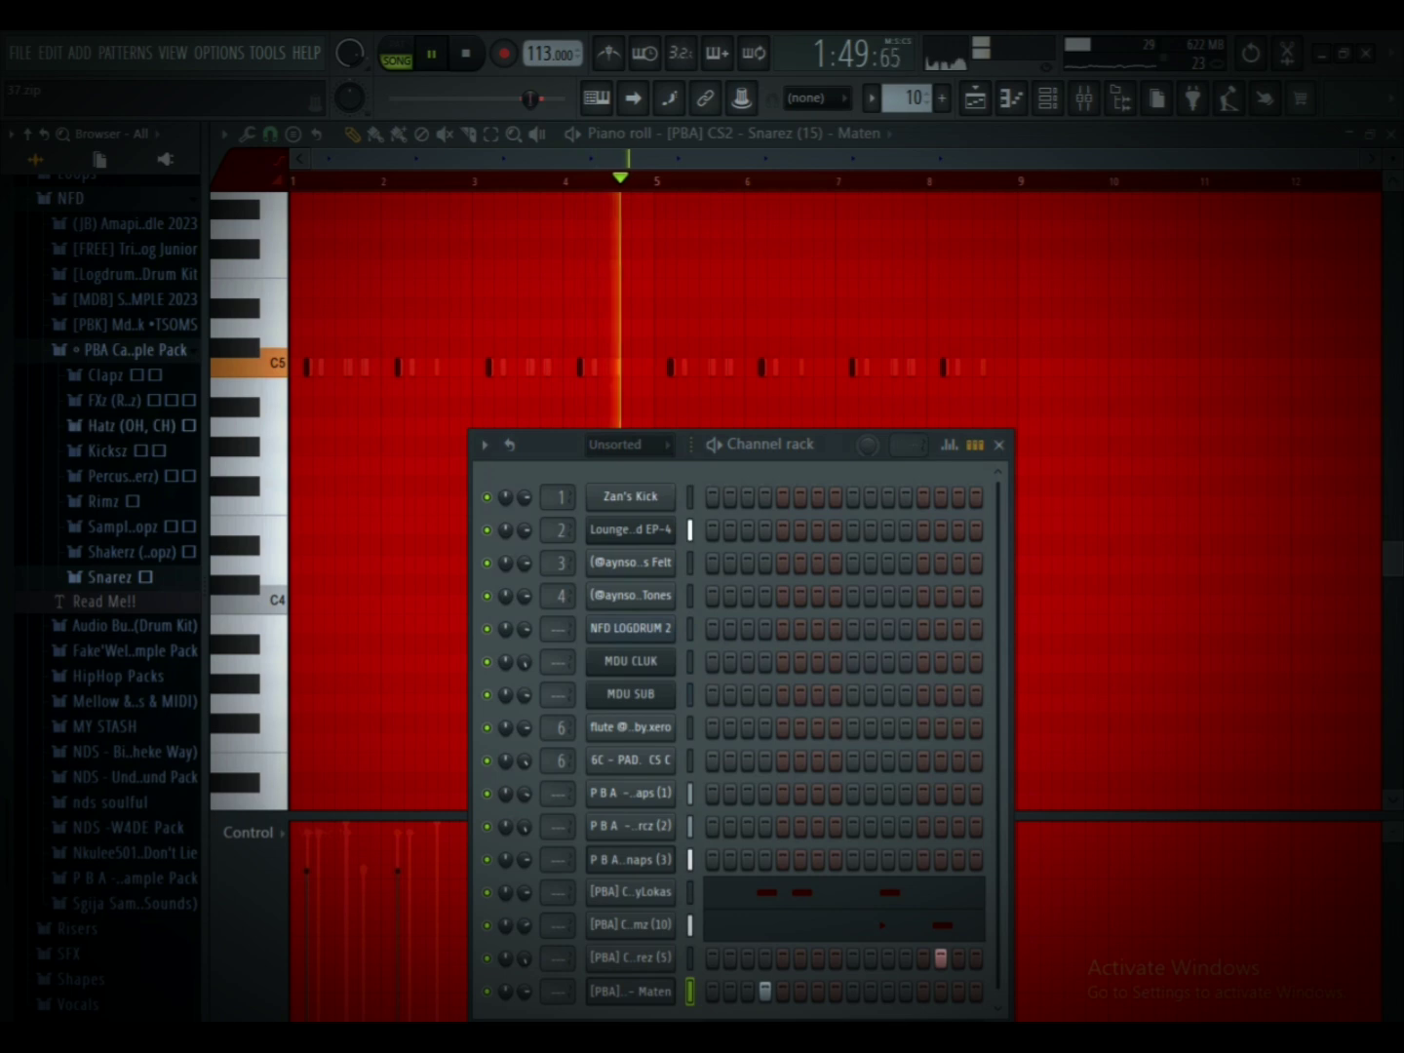
pyautogui.click(130, 426)
pyautogui.click(109, 501)
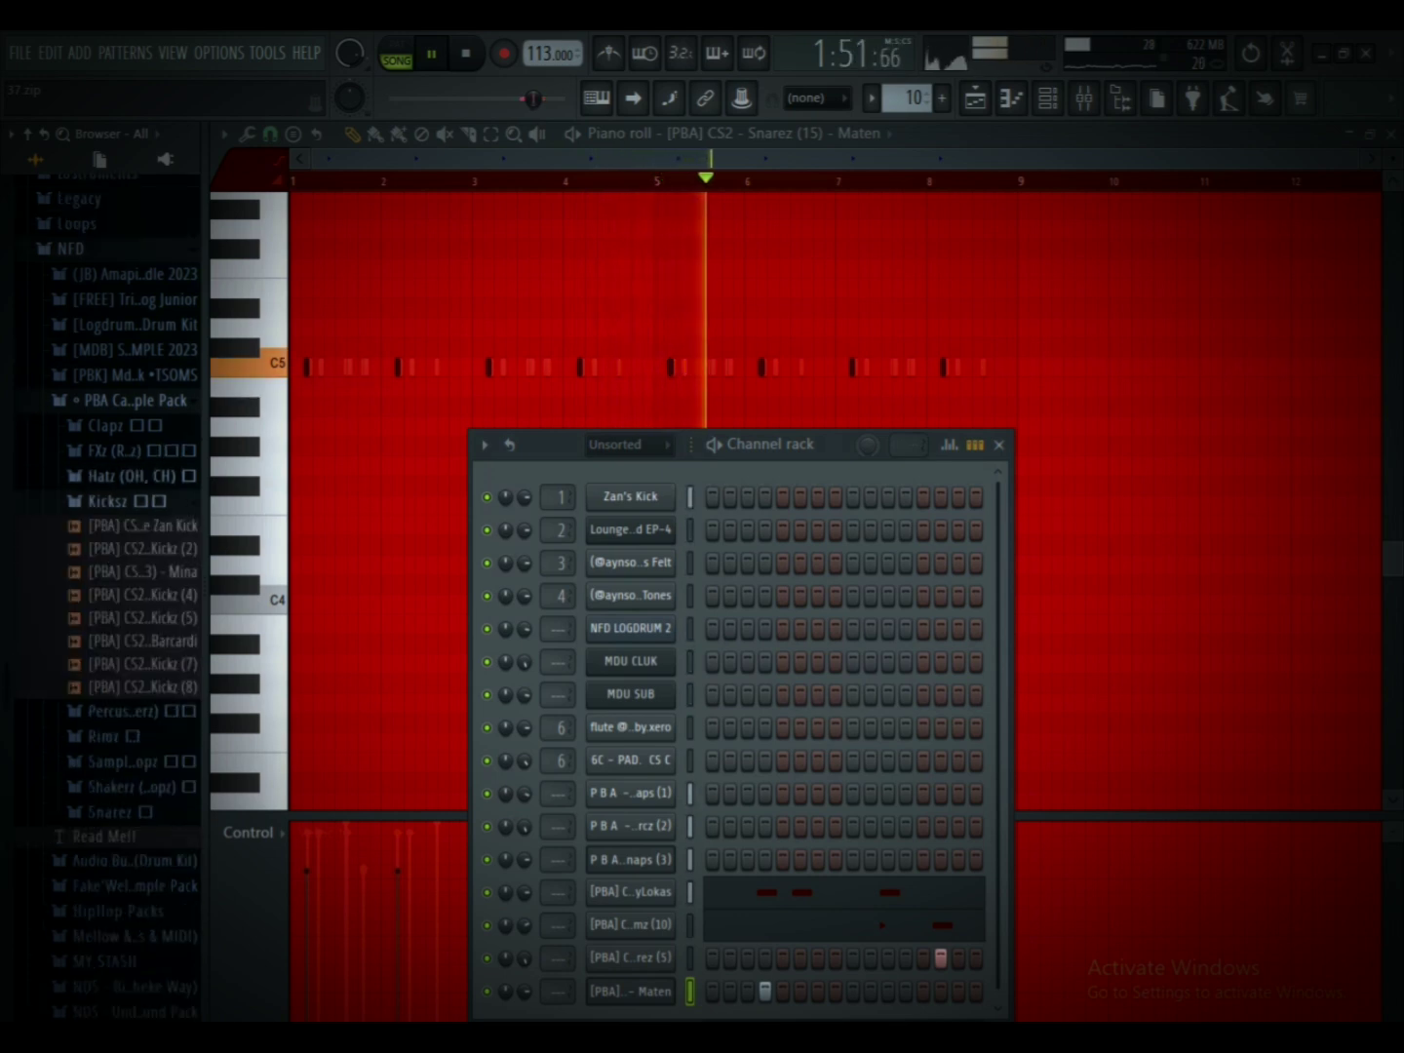
# Step: Add the O Hatz (2) sample from the Open Hatz folder as a new channel at the end of the rack
pyautogui.click(131, 476)
pyautogui.click(136, 526)
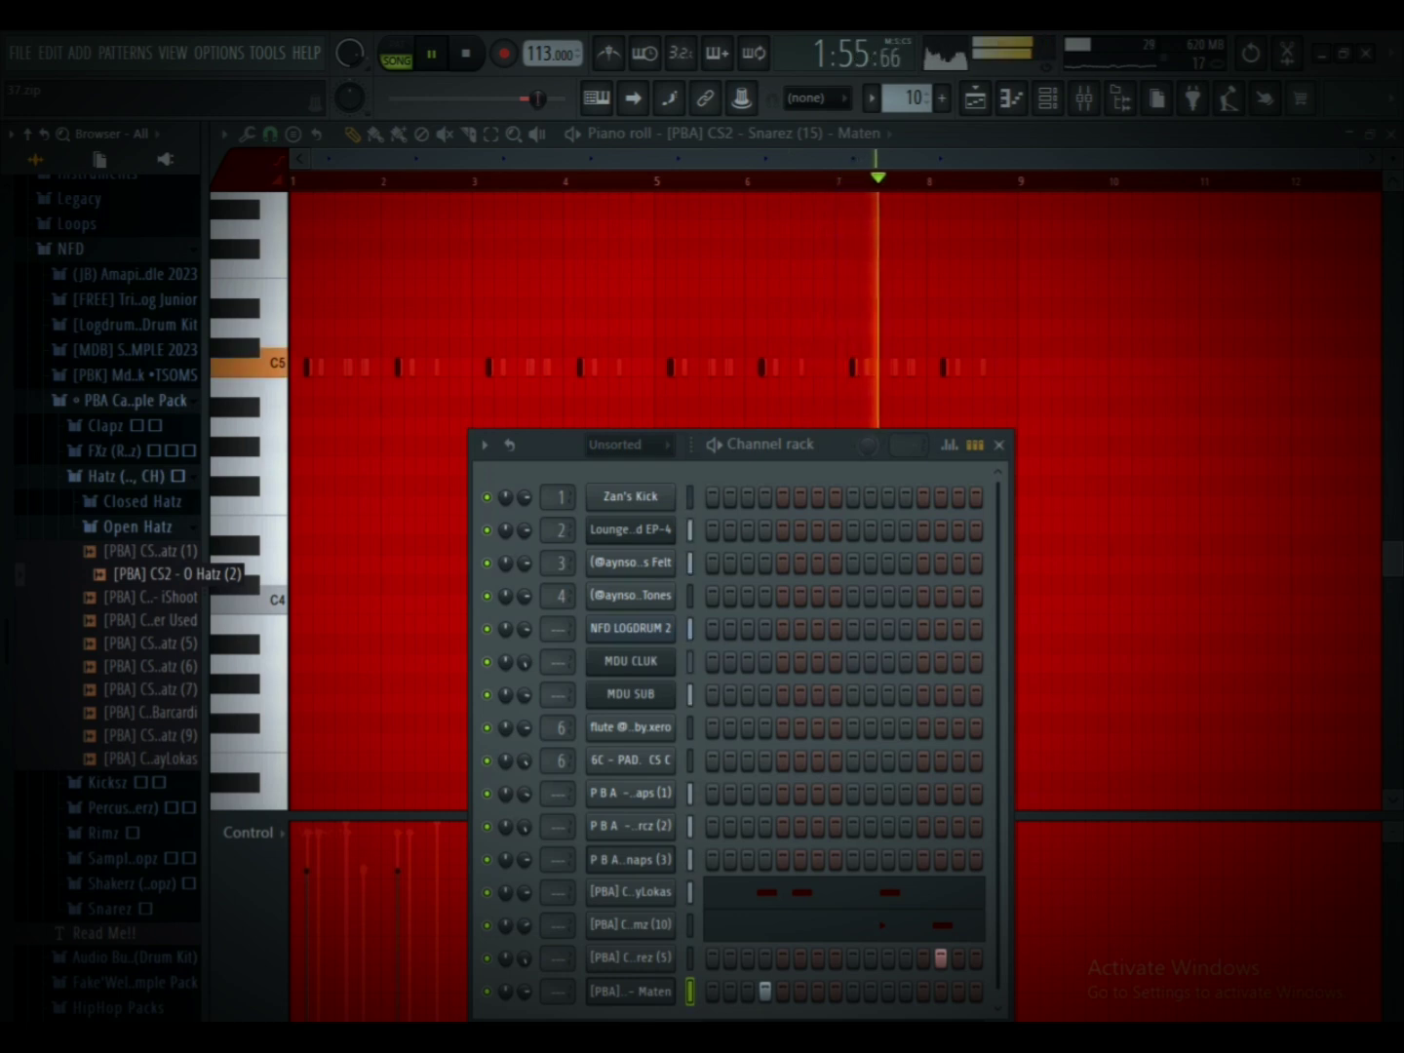
pyautogui.moveTo(155, 575); pyautogui.dragTo(567, 996)
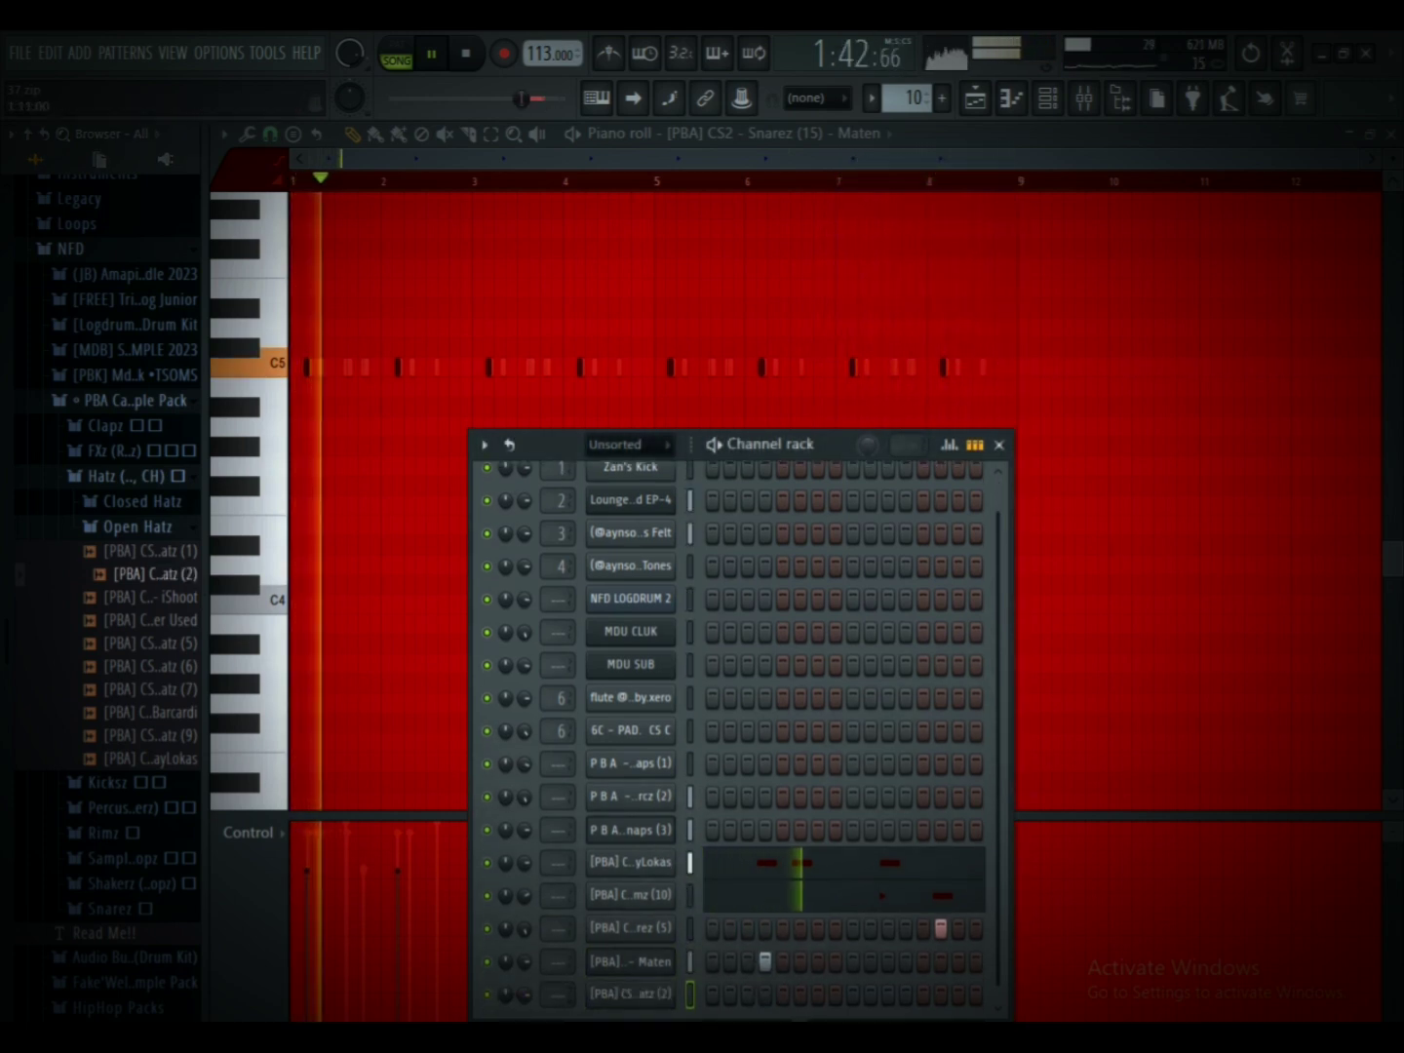
# Step: Program one C5 note just past mid-bar in each of eight bars for O Hatz (2), and collapse the Hatz folders
pyautogui.rightClick(673, 730)
pyautogui.click(721, 738)
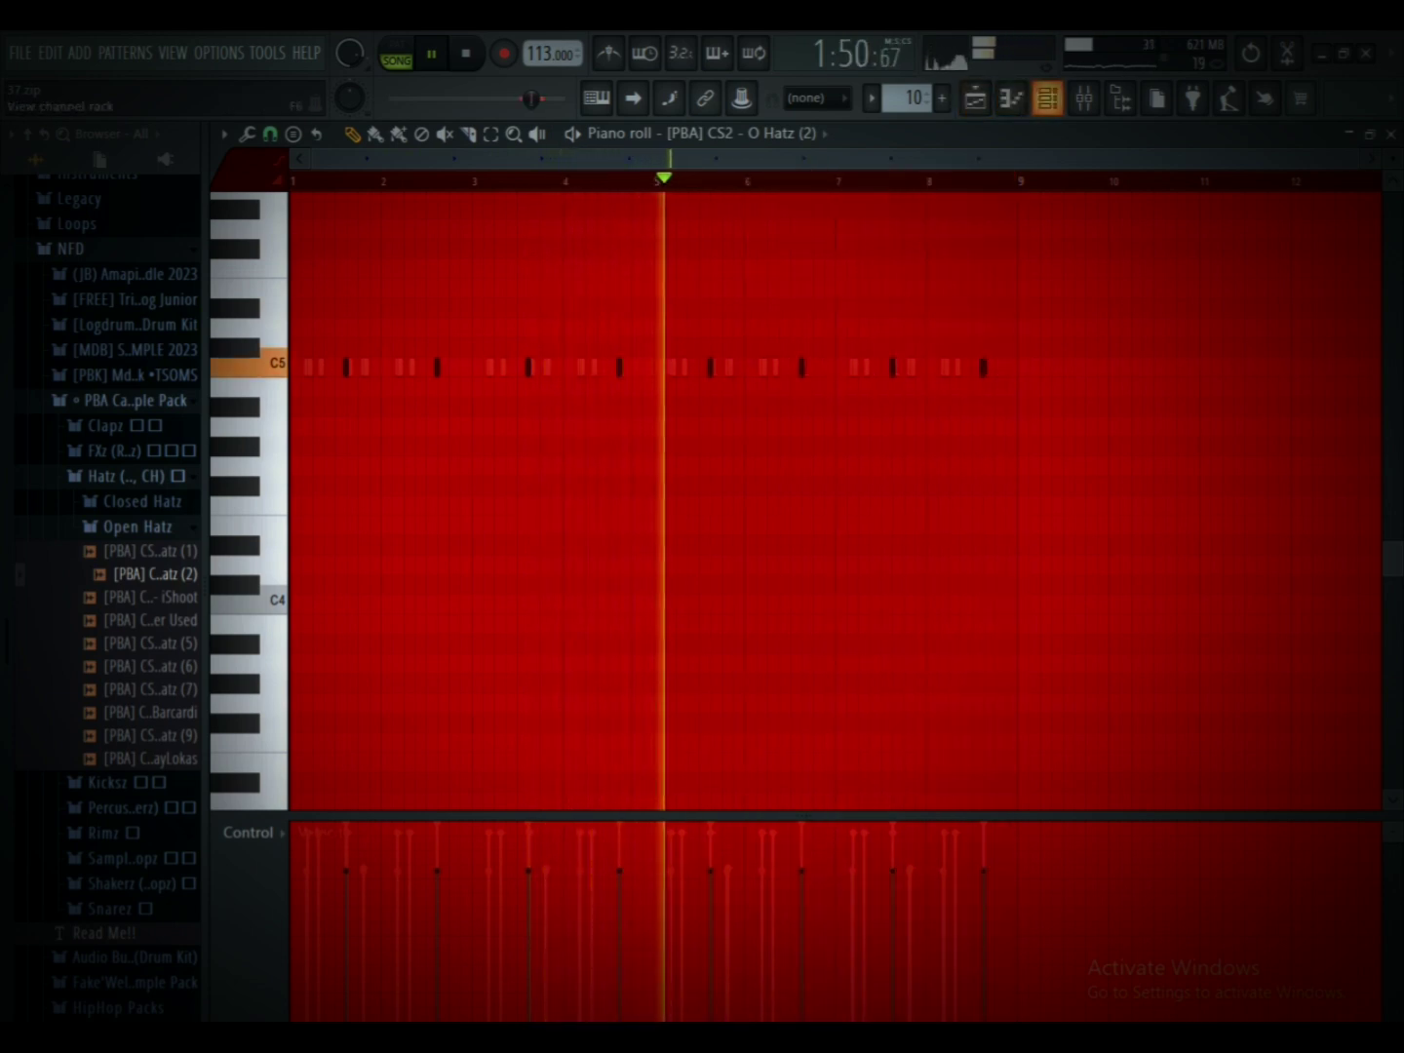
pyautogui.click(138, 526)
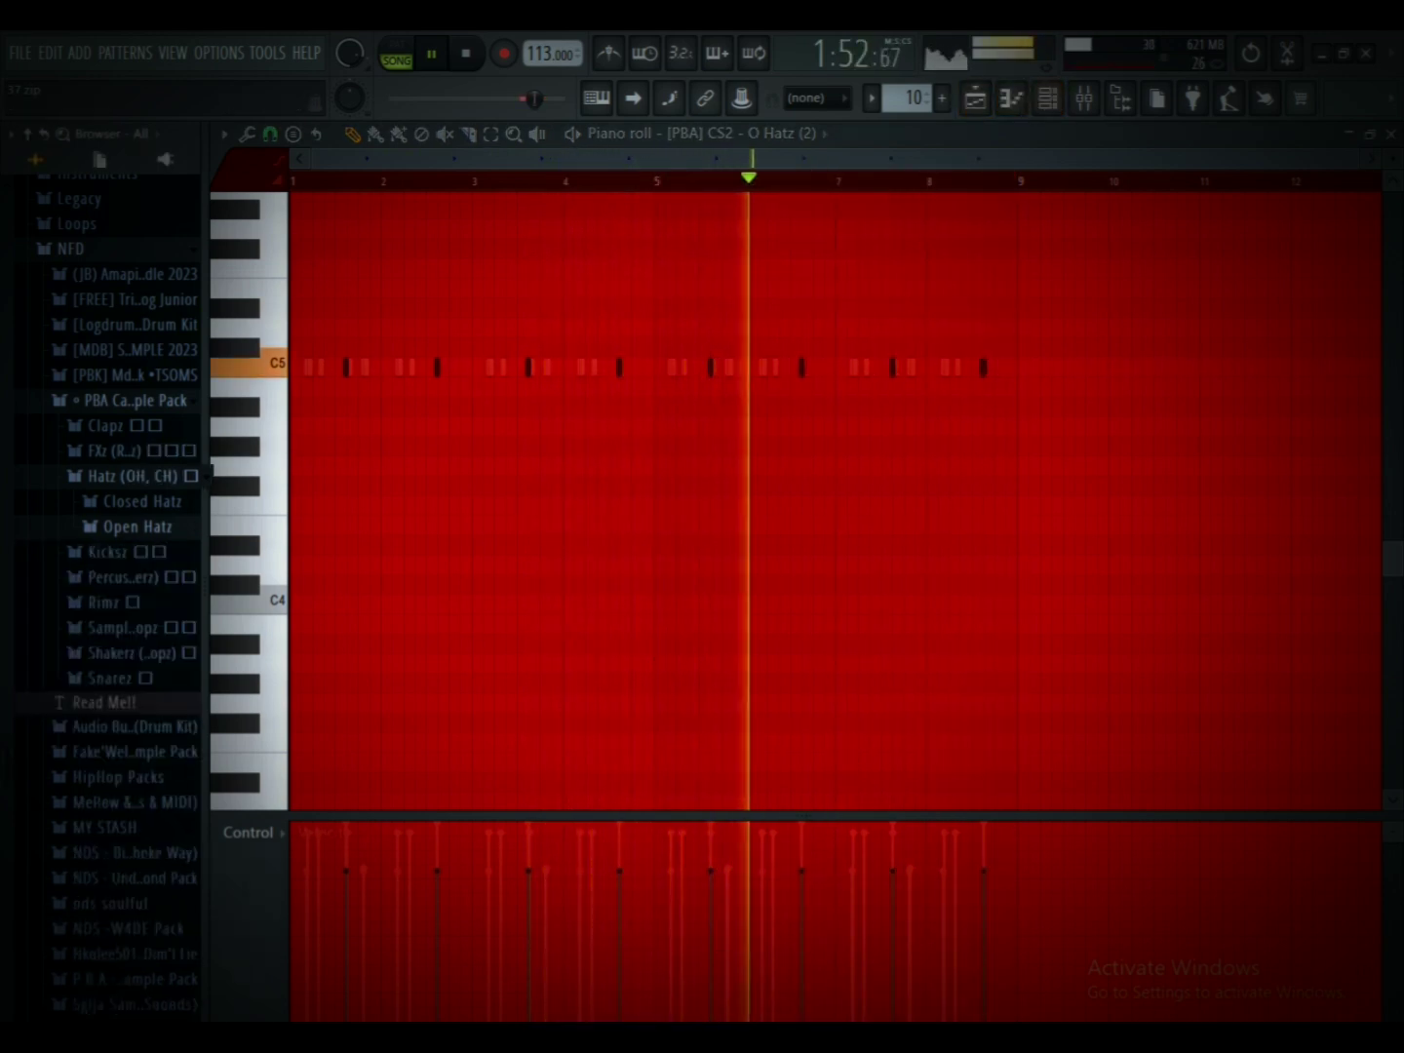
pyautogui.click(127, 476)
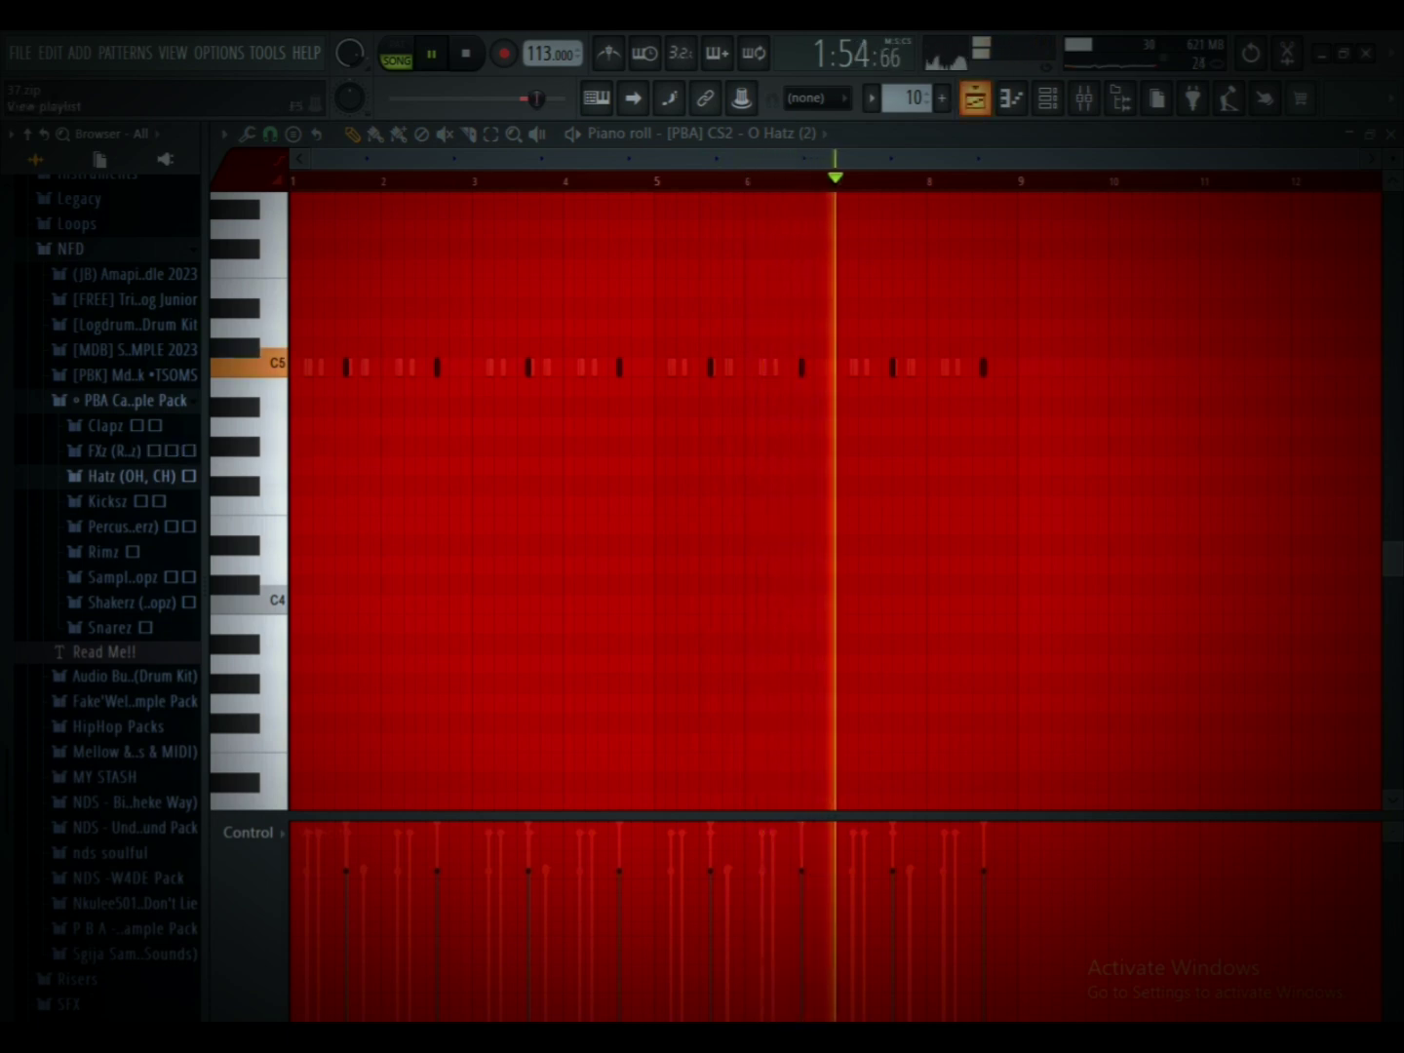
# Step: In the playlist, duplicate the last eight bars of Tracks 1 to 5 twice so they run to bar 81
pyautogui.press('F5')
pyautogui.scroll(4, 917, 605)
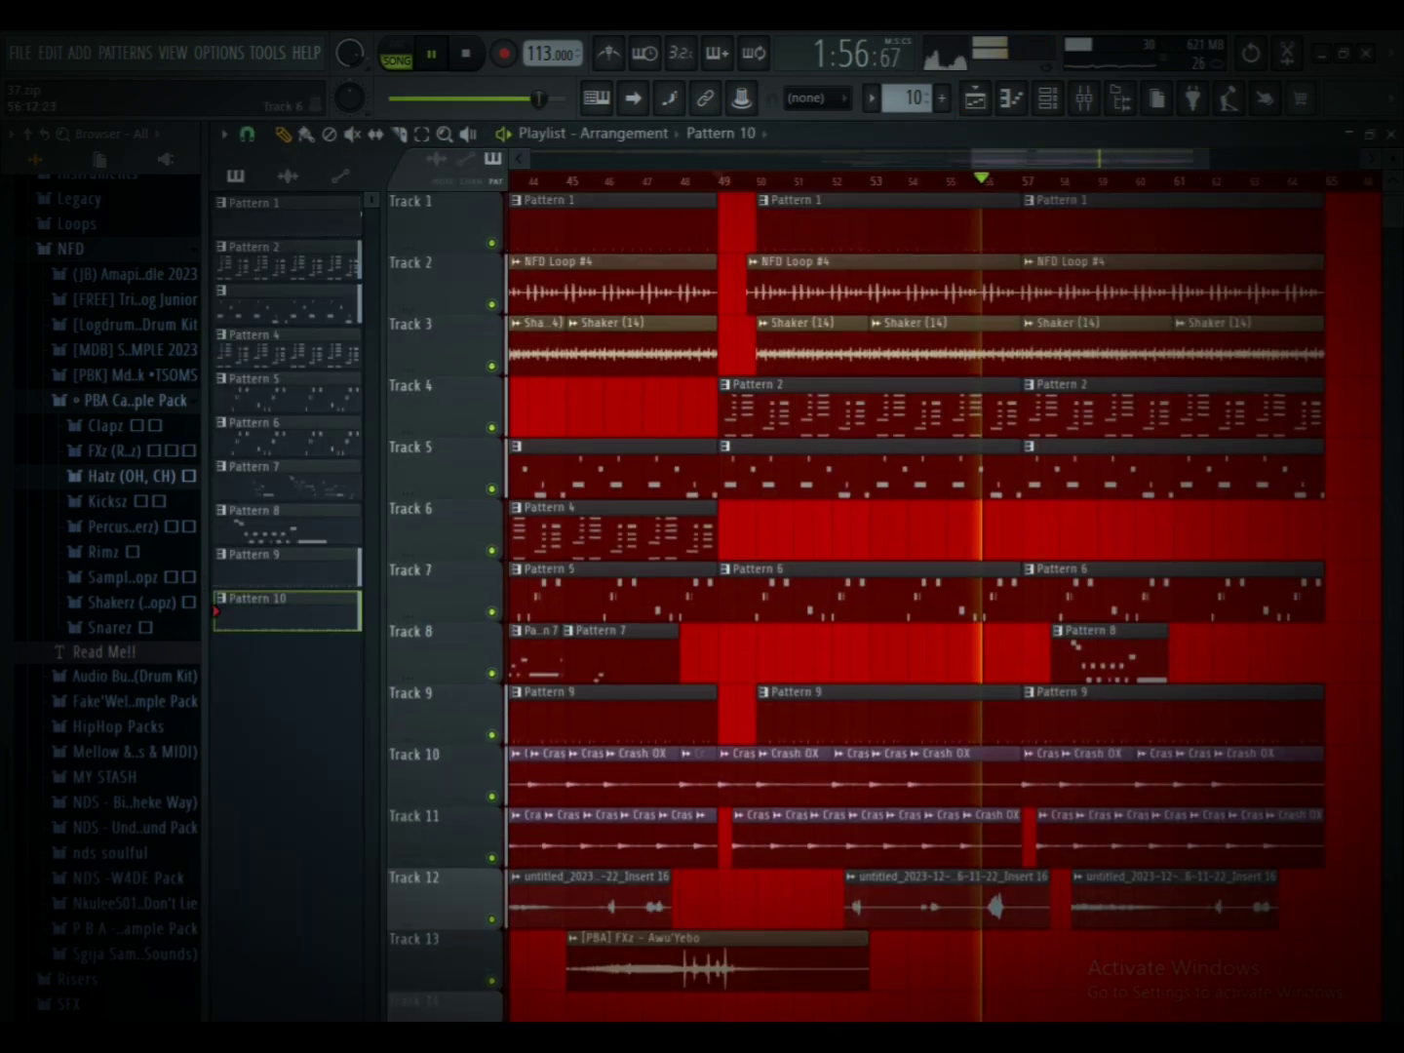
pyautogui.scroll(-3, 1049, 532)
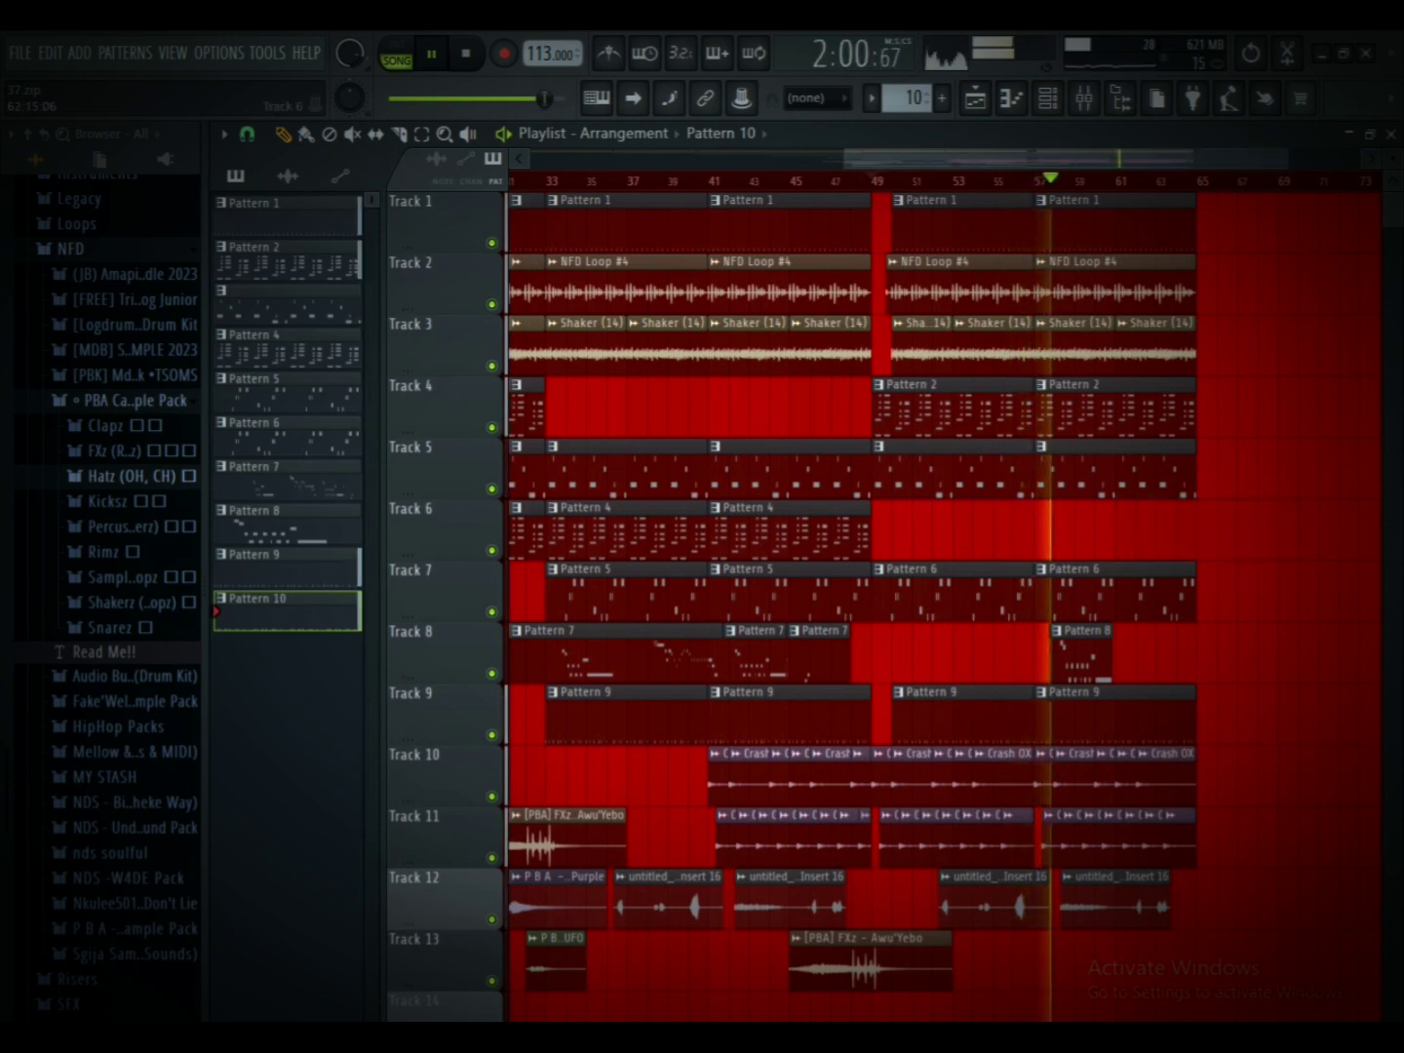
pyautogui.moveTo(1237, 219); pyautogui.dragTo(1063, 482)
pyautogui.hotkey('ctrl', 'b')
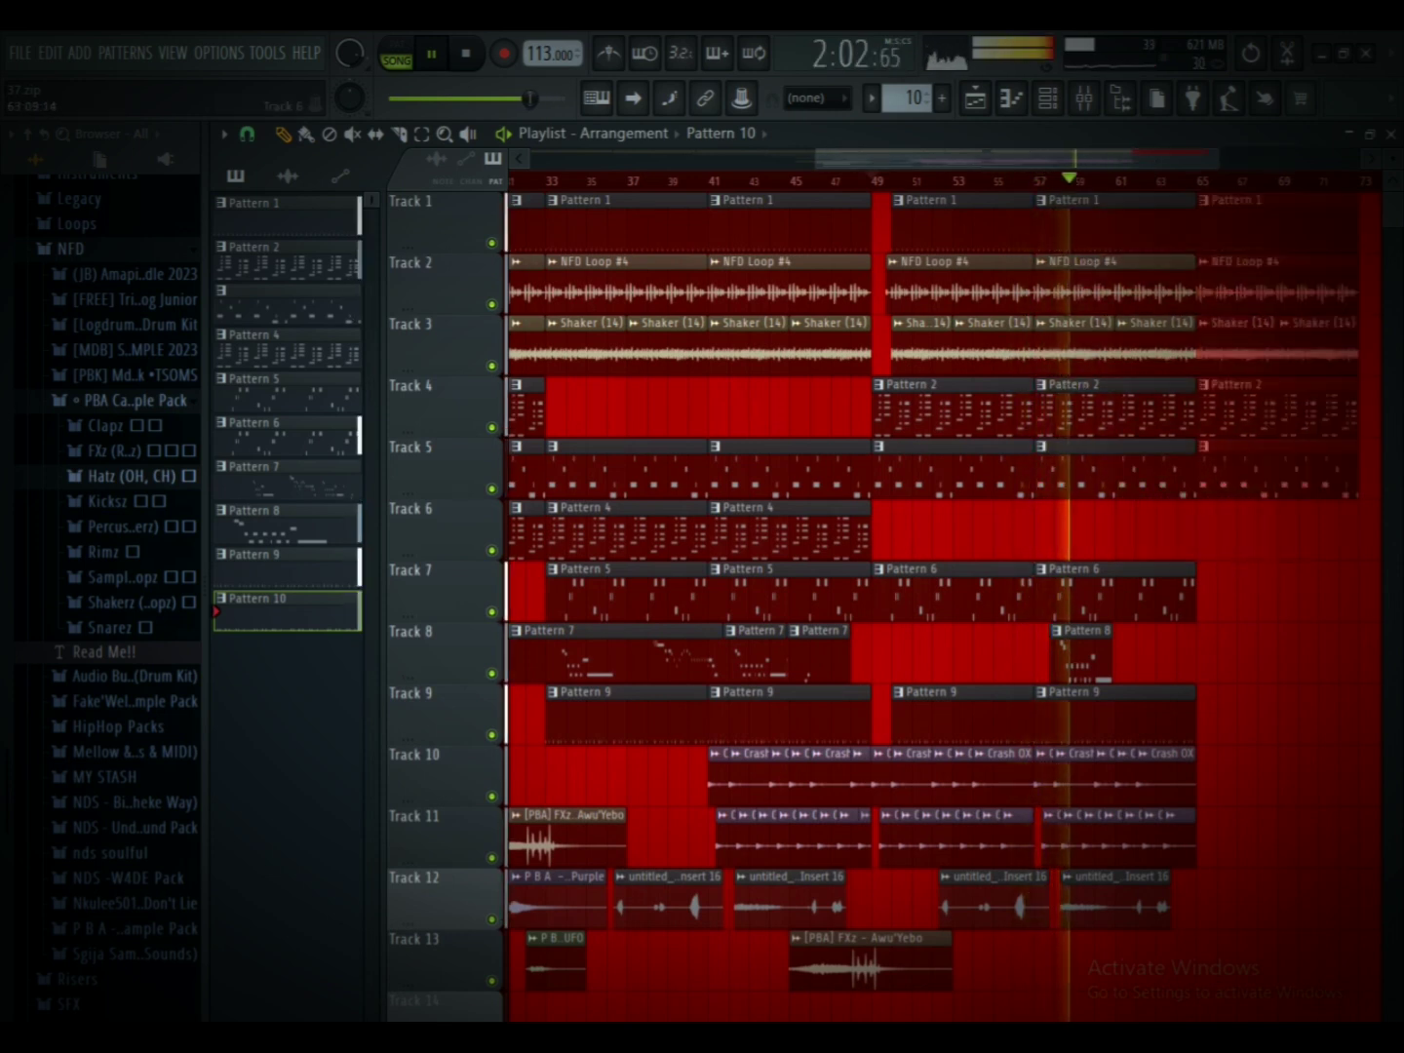
pyautogui.hotkey('ctrl', 'b')
# Step: Duplicate the last Pattern 9 clip on Track 9 twice so it runs to bar 81
pyautogui.scroll(-7, 946, 532)
pyautogui.moveTo(1019, 717); pyautogui.dragTo(806, 656)
pyautogui.hotkey('ctrl', 'b')
pyautogui.scroll(6, 1024, 527)
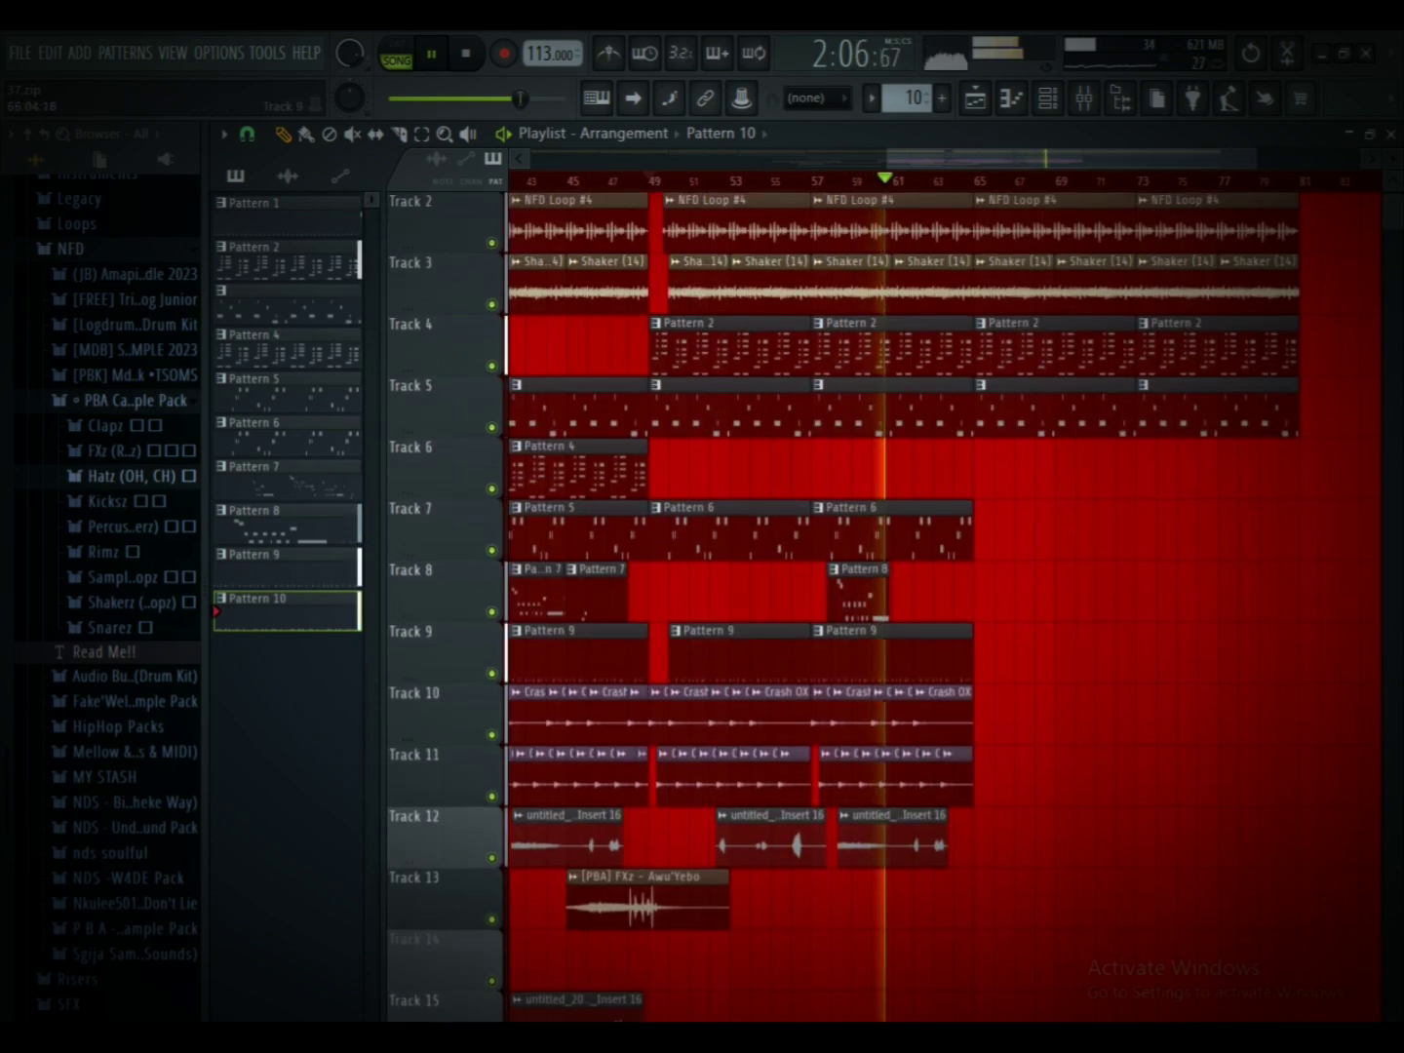
pyautogui.hotkey('ctrl', 'b')
pyautogui.hotkey('ctrl', 'b')
# Step: Duplicate the last crash clips on Tracks 10 and 11 from bar 65, and extend Track 7's Pattern 6 to bar 81
pyautogui.moveTo(1021, 805); pyautogui.dragTo(836, 685)
pyautogui.hotkey('ctrl', 'b')
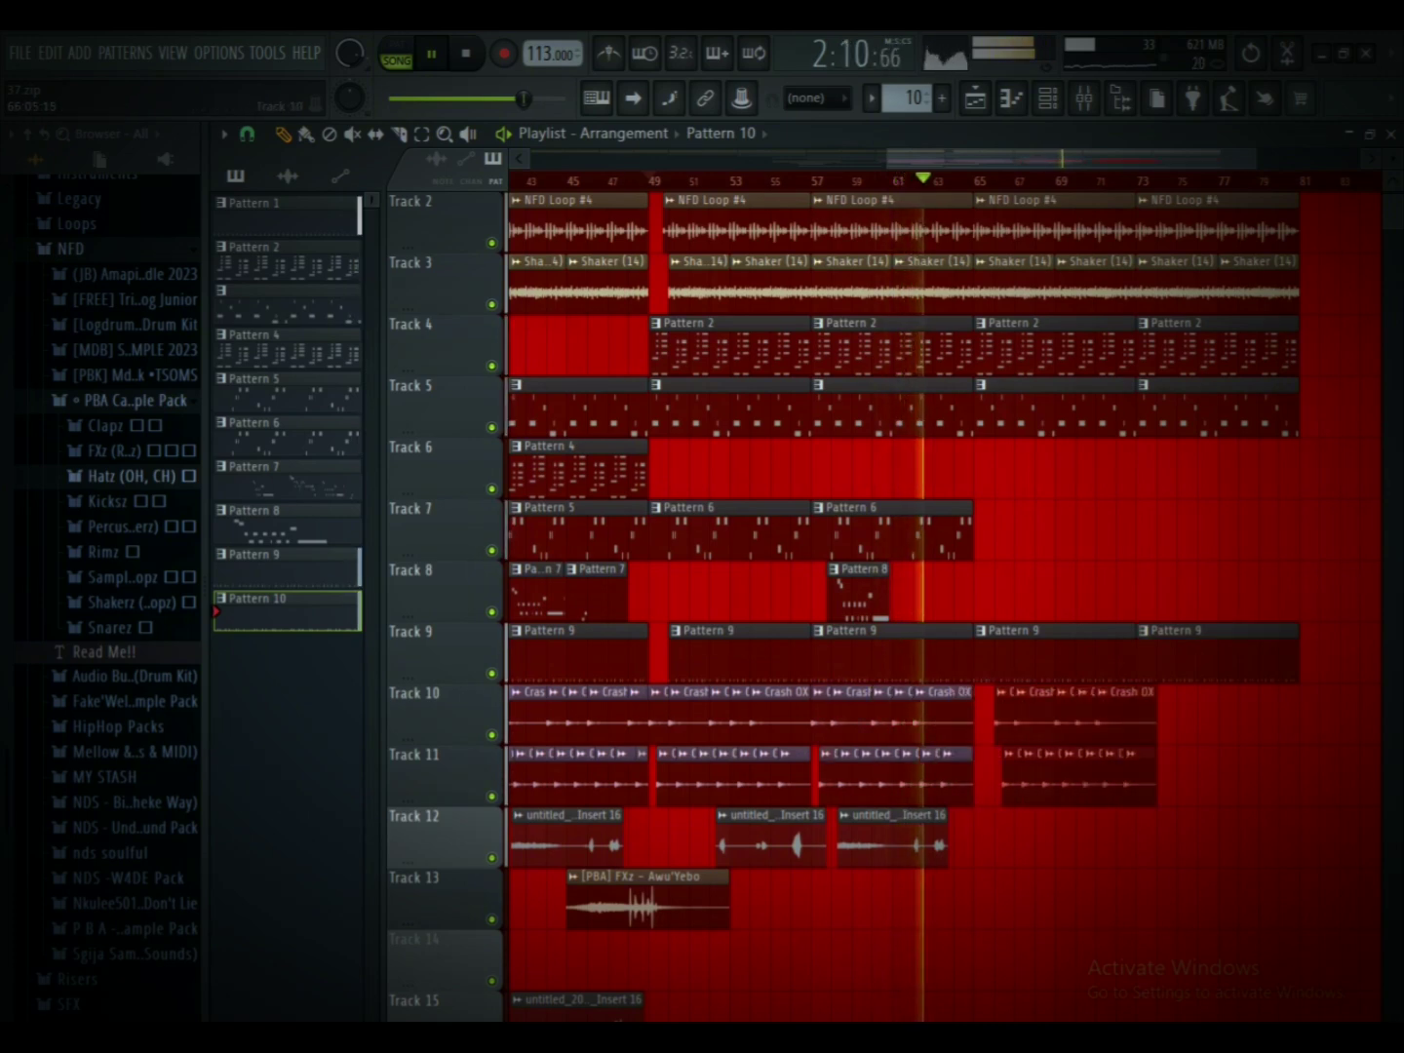
pyautogui.hotkey('ctrl', 'b')
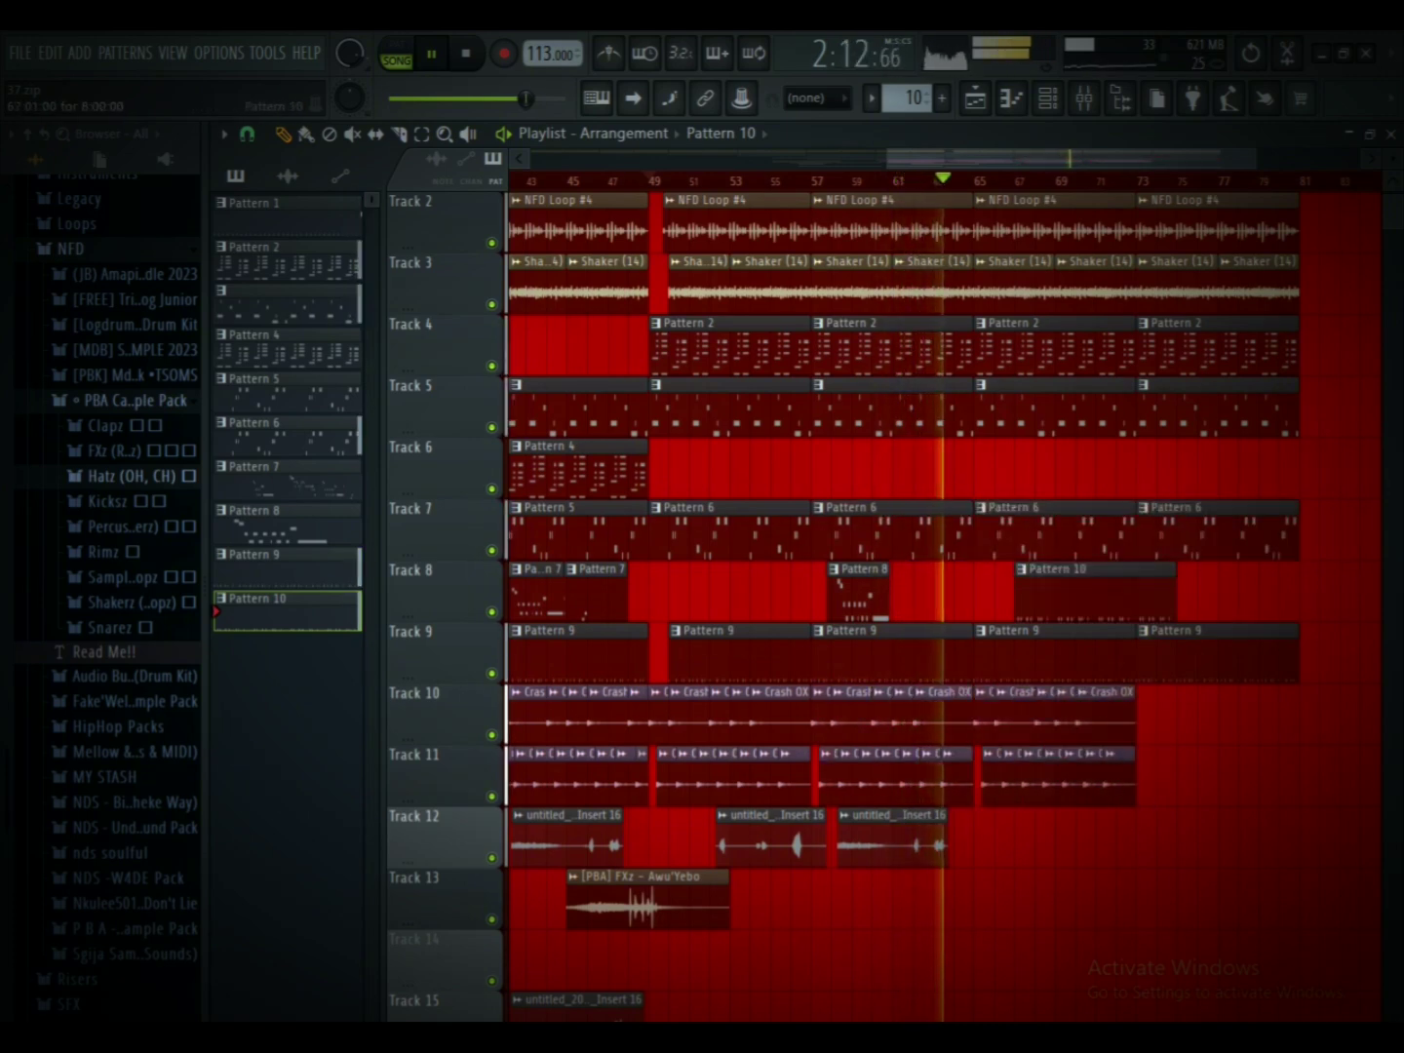
# Step: Delete the stray Pattern 10 clip on Track 8 and copy the FXz - Awu'Yebo clip to about bar 61 on Track 13
pyautogui.rightClick(1026, 593)
pyautogui.scroll(-3, 1004, 610)
pyautogui.moveTo(626, 719); pyautogui.dragTo(993, 720)
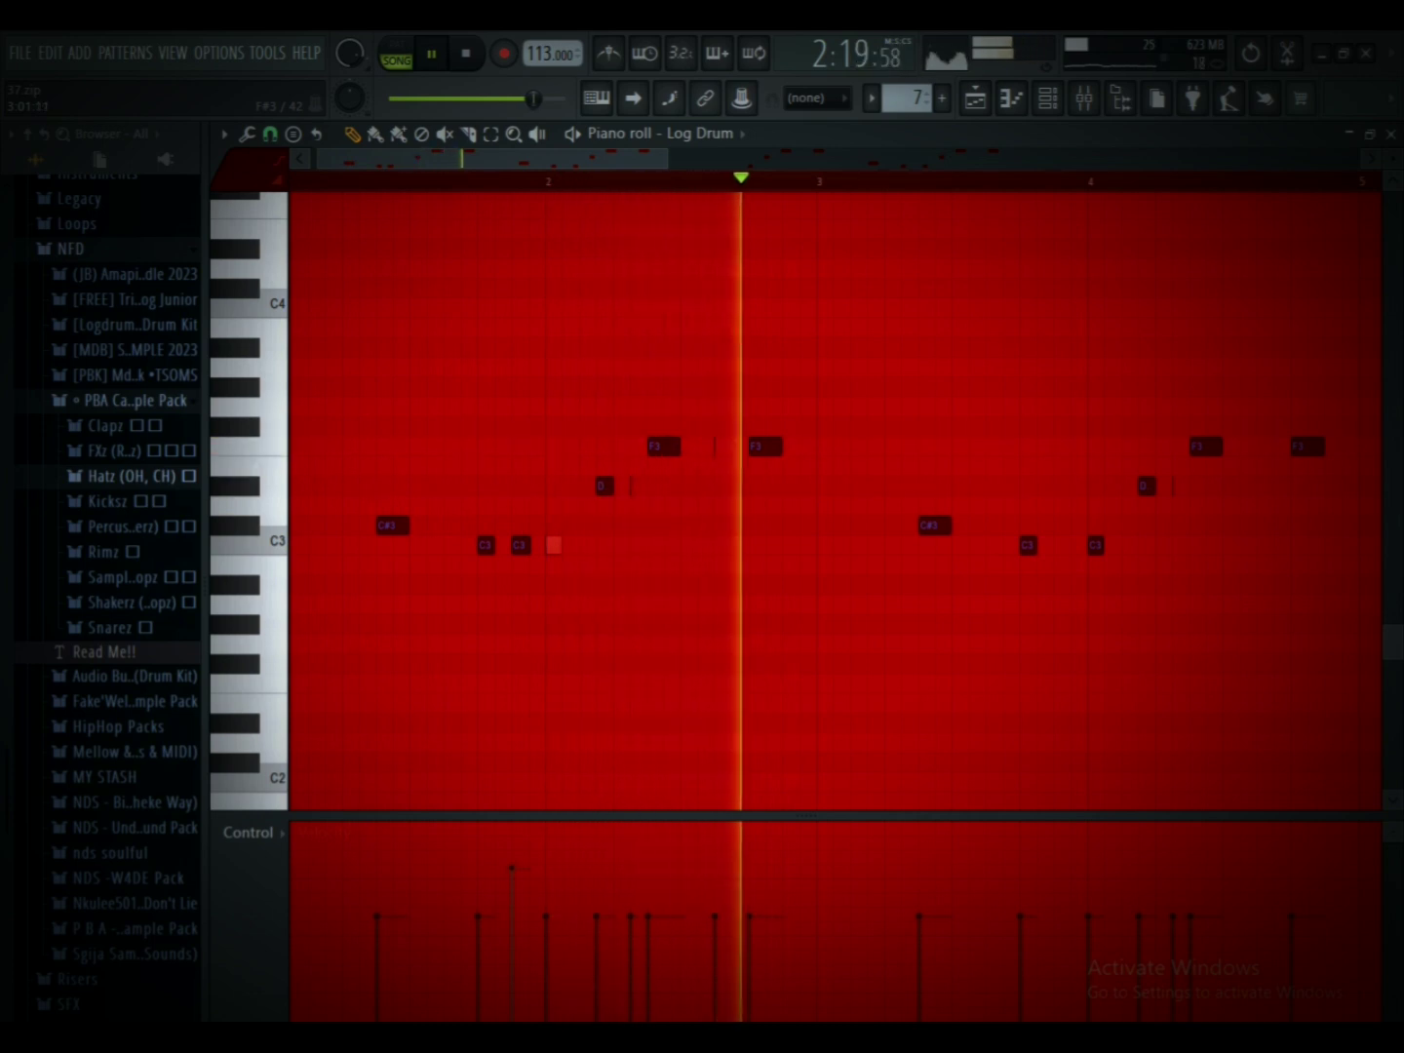
# Step: In the Log Drum piano roll, shift bar 2's last F3 note slightly later and lower the short bar 3 note to C#3
pyautogui.click(893, 428)
pyautogui.moveTo(893, 427); pyautogui.dragTo(877, 447)
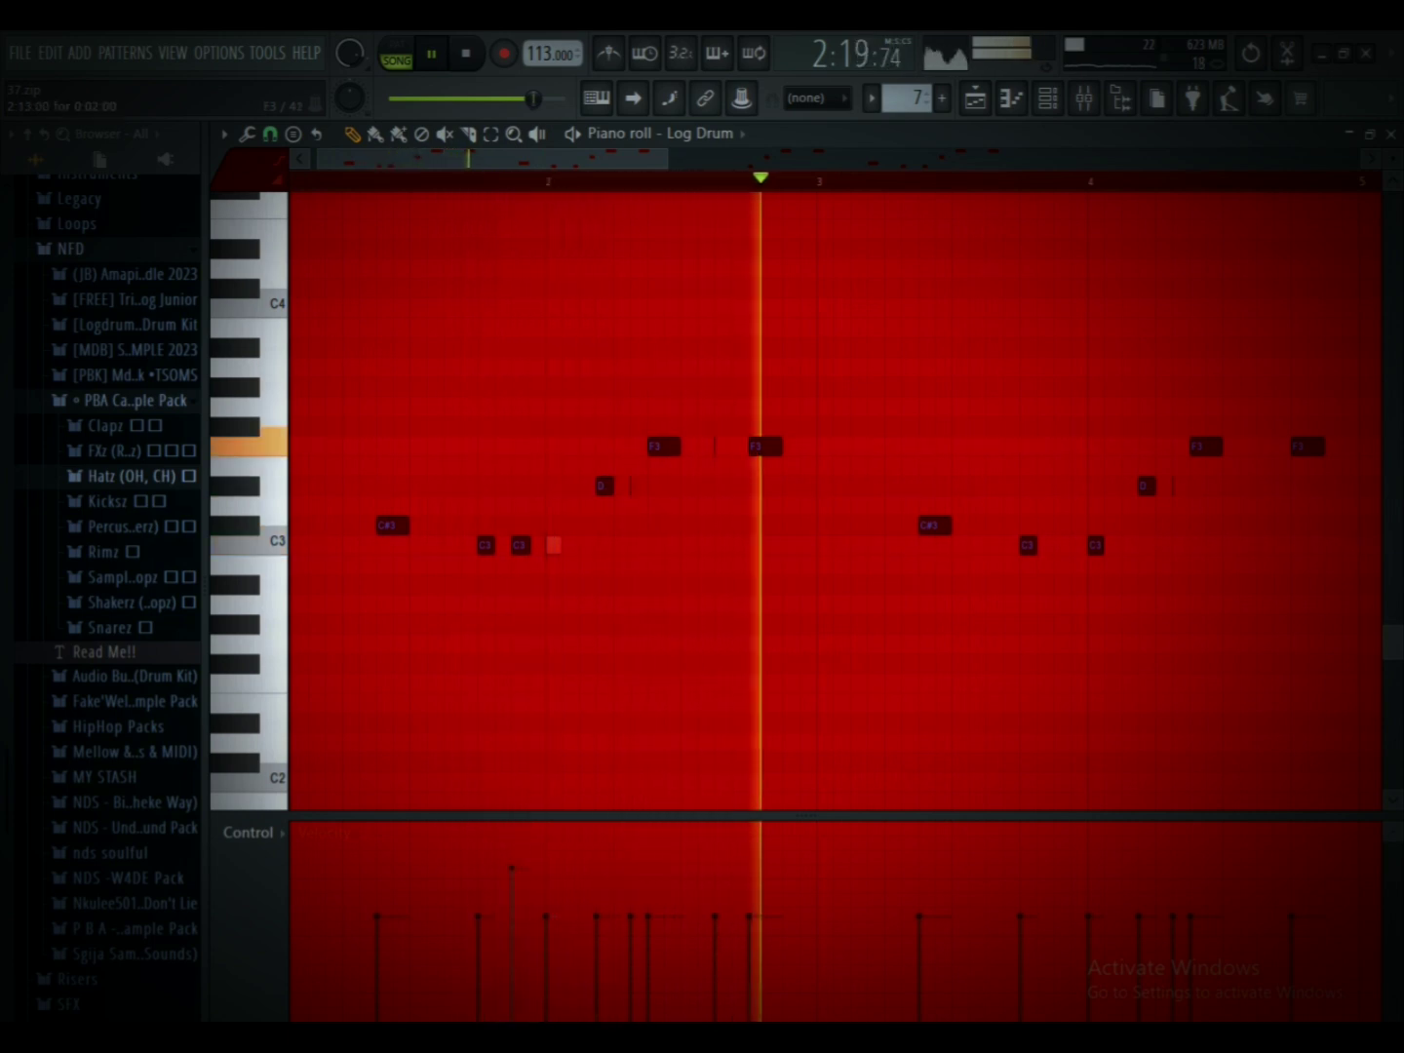
pyautogui.moveTo(766, 446); pyautogui.dragTo(783, 447)
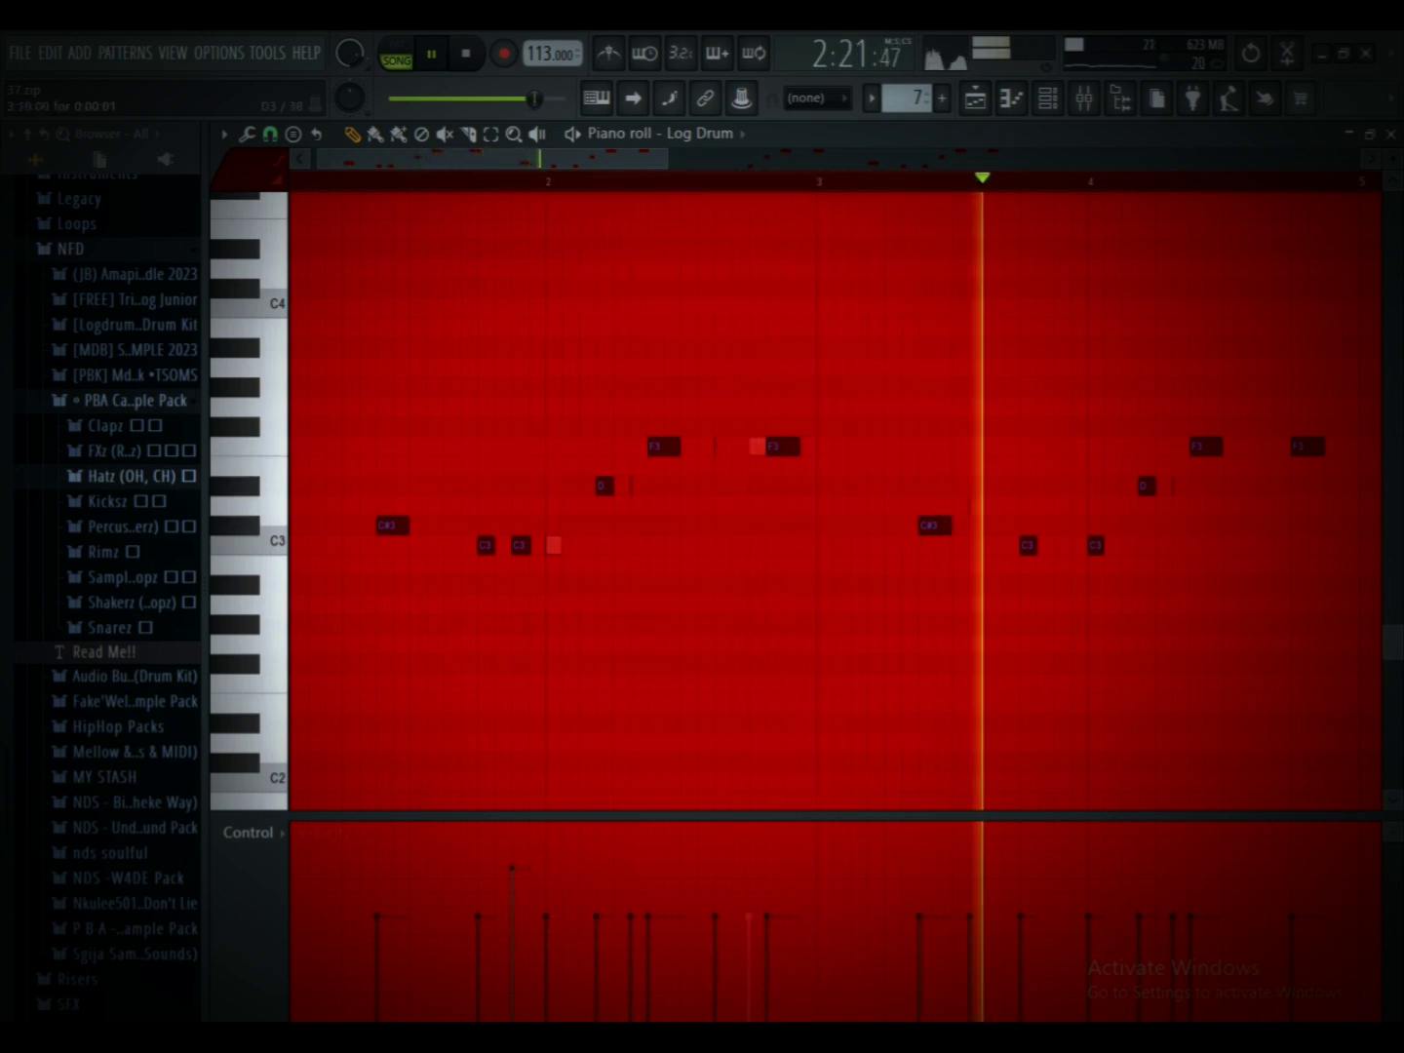
pyautogui.moveTo(973, 505)
pyautogui.mouseDown()
pyautogui.moveTo(989, 526)
pyautogui.moveTo(972, 525)
pyautogui.mouseUp()
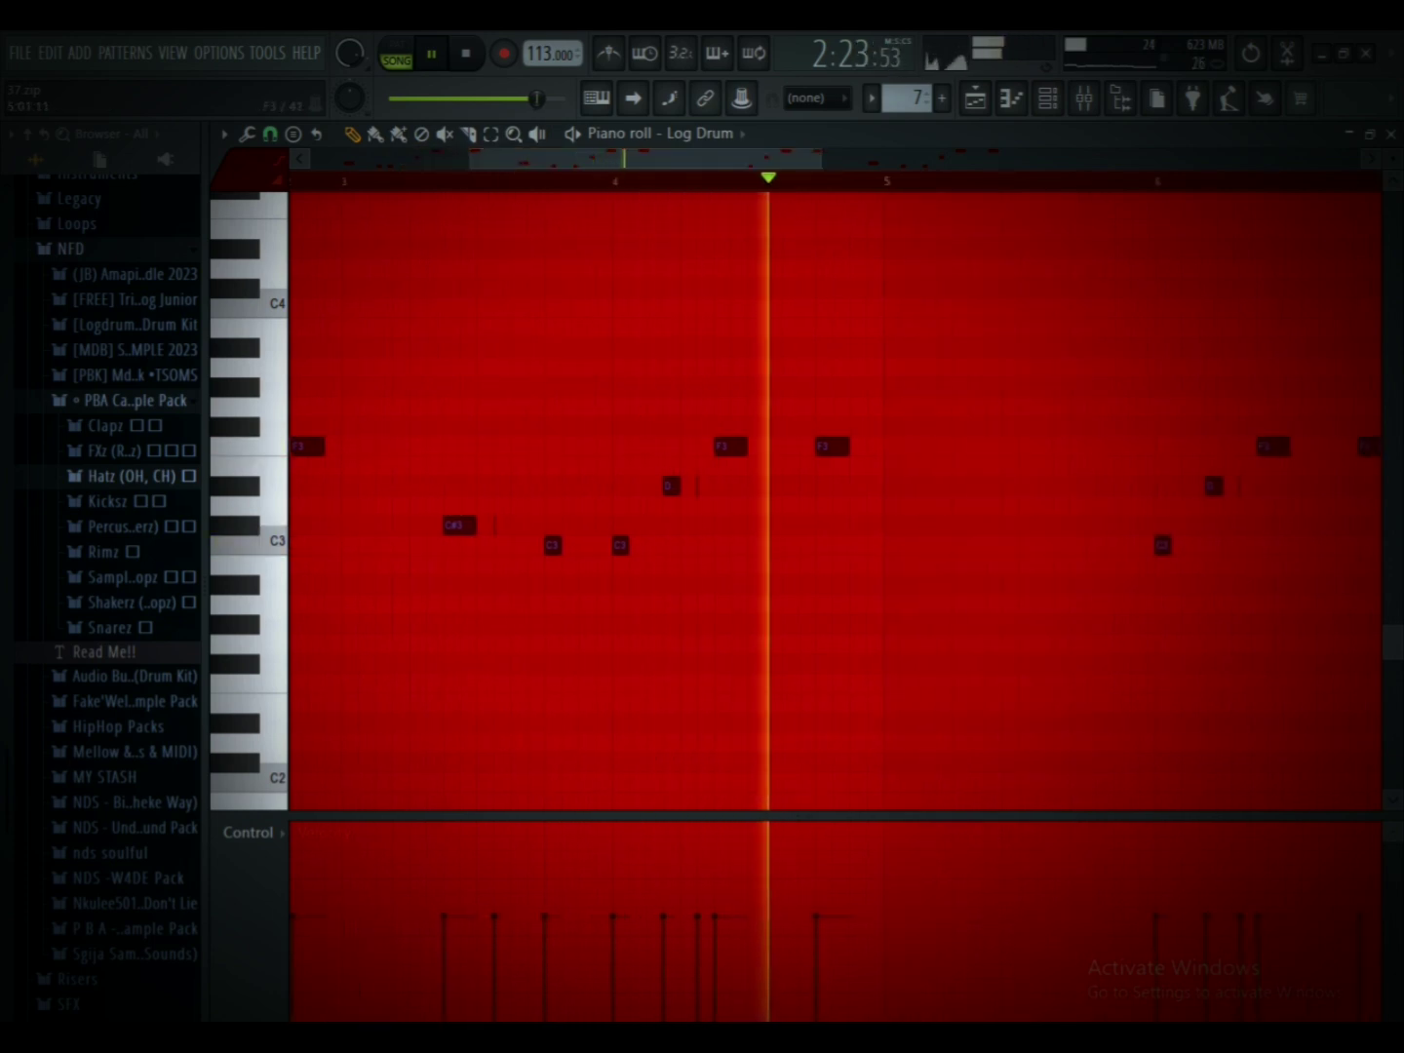
# Step: Audition the Log Drum part and build a fill late in bar 5 from two C4 and two C#4 notes
pyautogui.scroll(4, 835, 500)
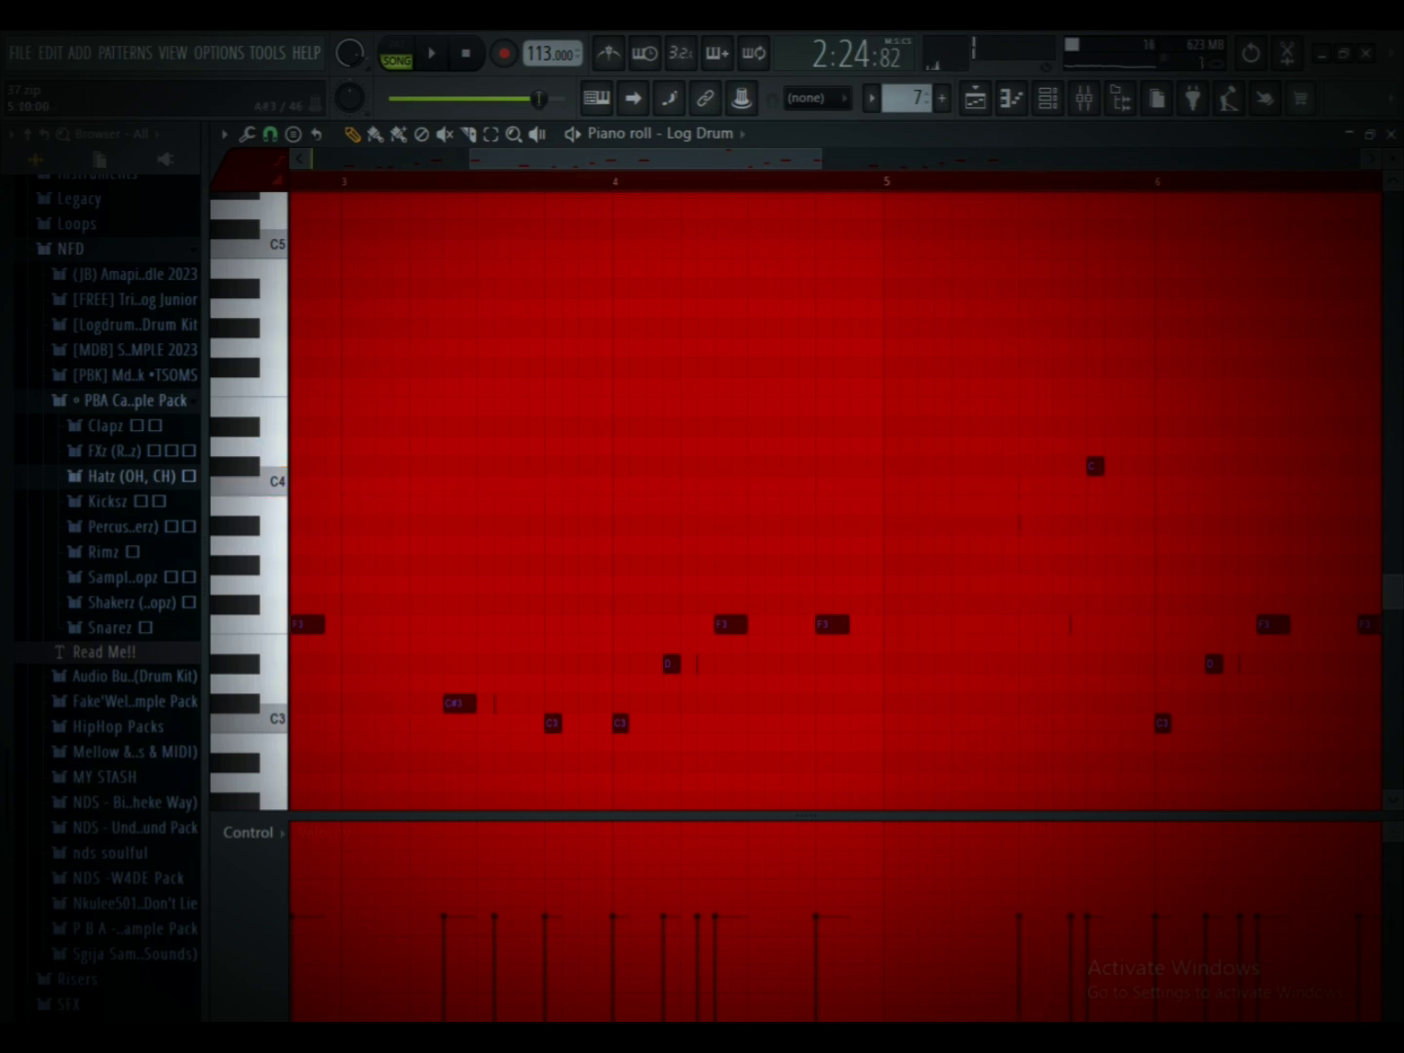
pyautogui.press('space')
pyautogui.press('space')
pyautogui.press('space')
pyautogui.press('space')
pyautogui.press('space')
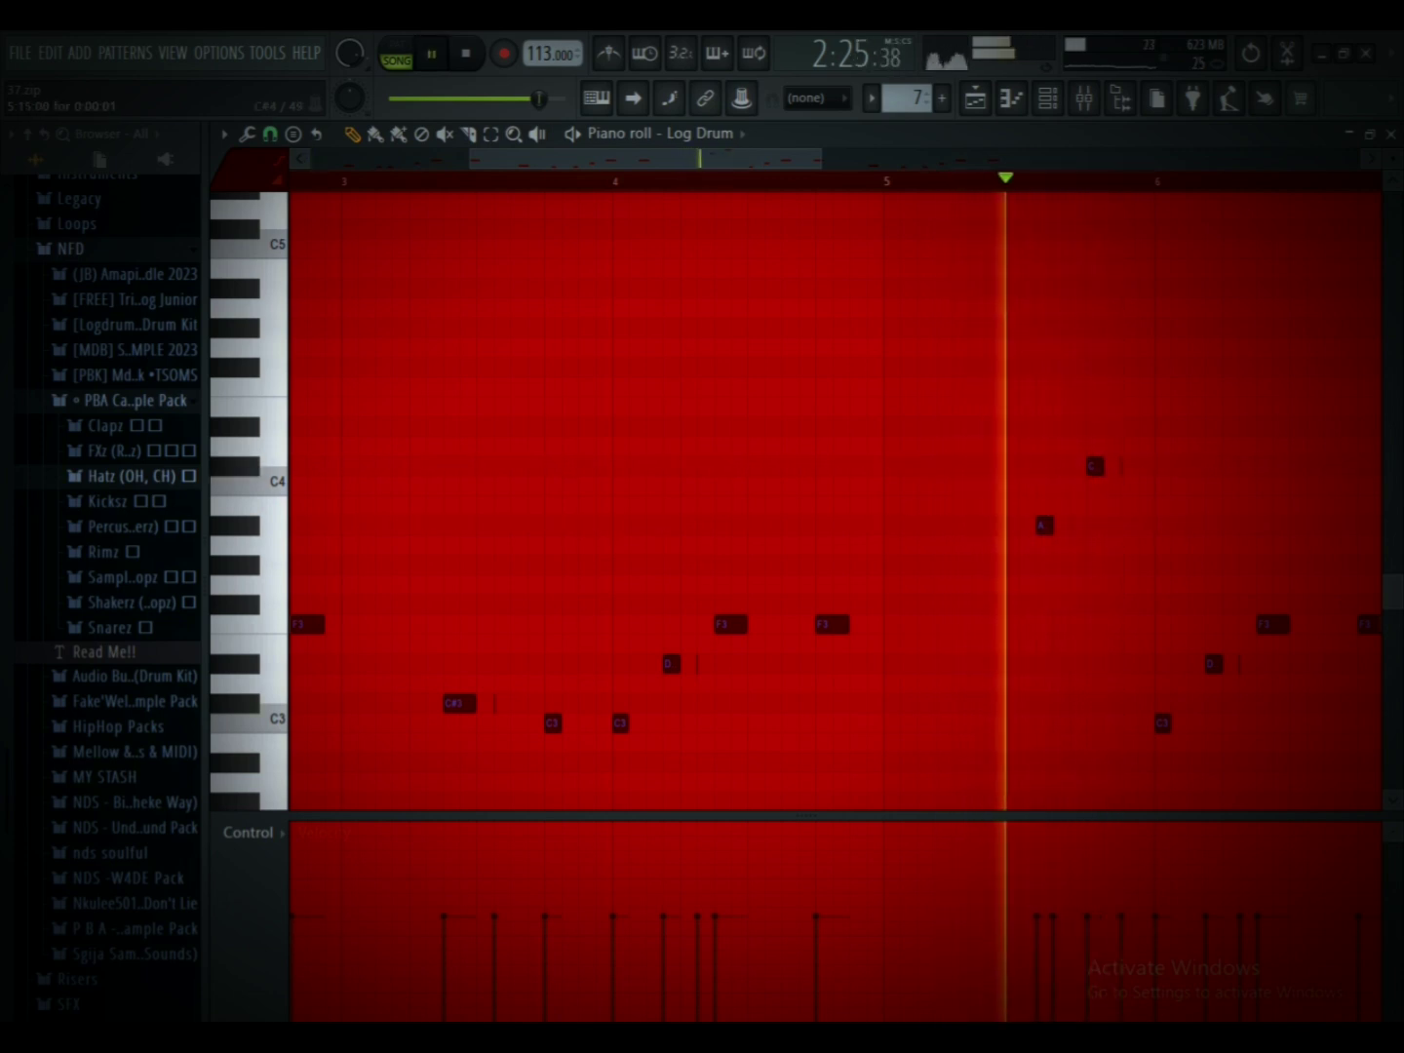
pyautogui.click(1127, 466)
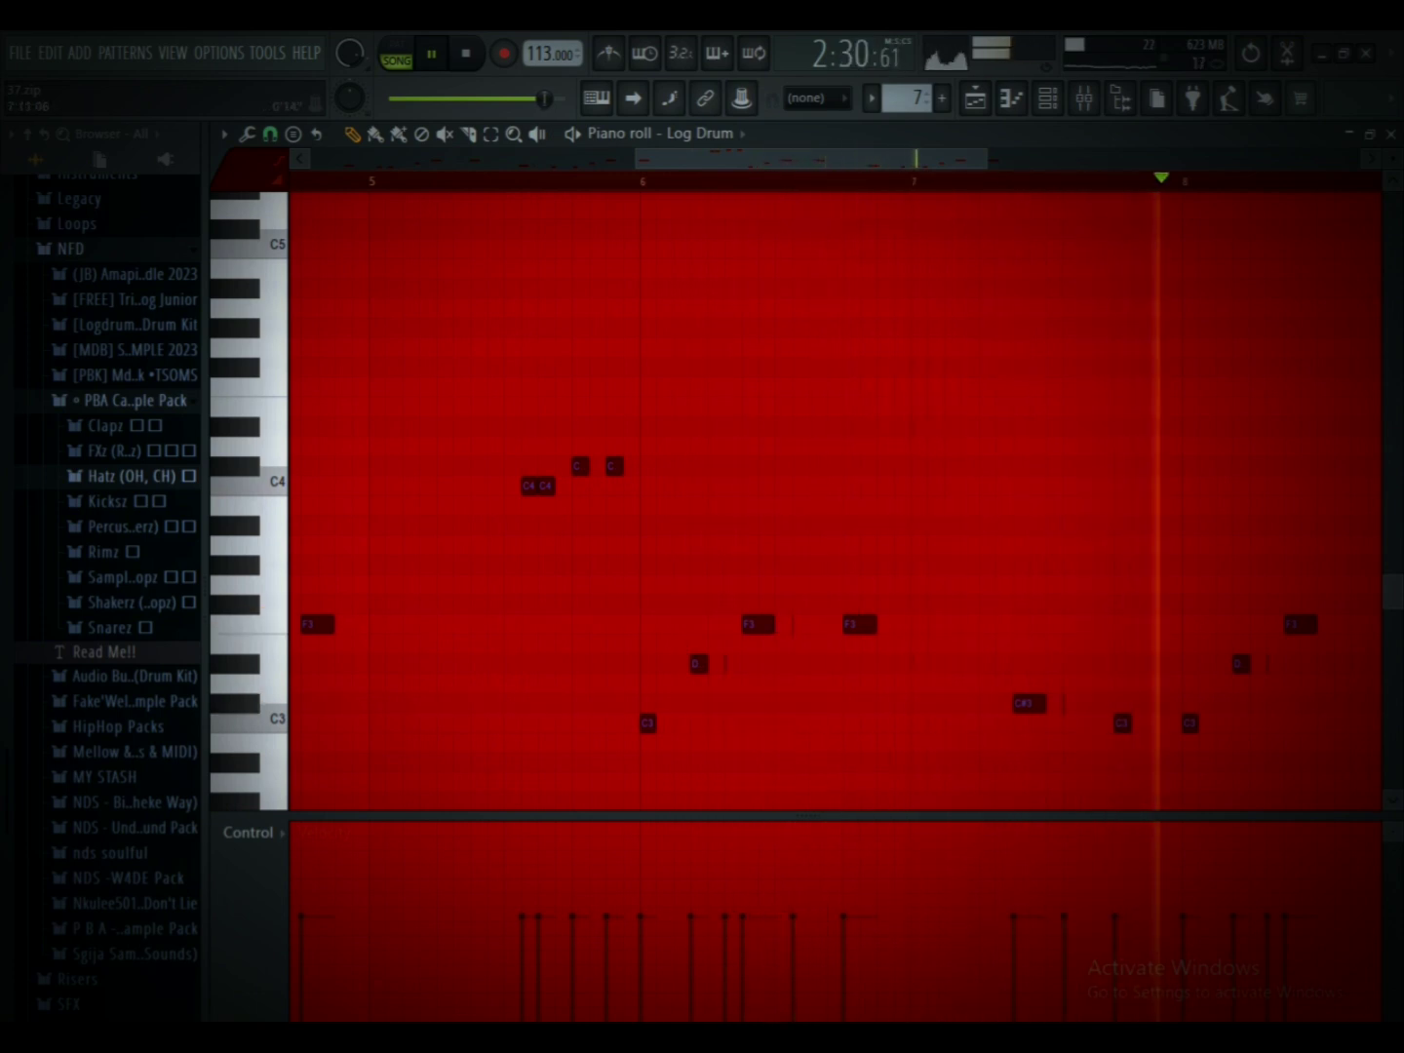
# Step: Bring up the channel rack and add the Oasis Keys - Wurlitzer sample as a new channel below Synth - Tones
pyautogui.press('F6')
pyautogui.rightClick(595, 624)
pyautogui.click(936, 673)
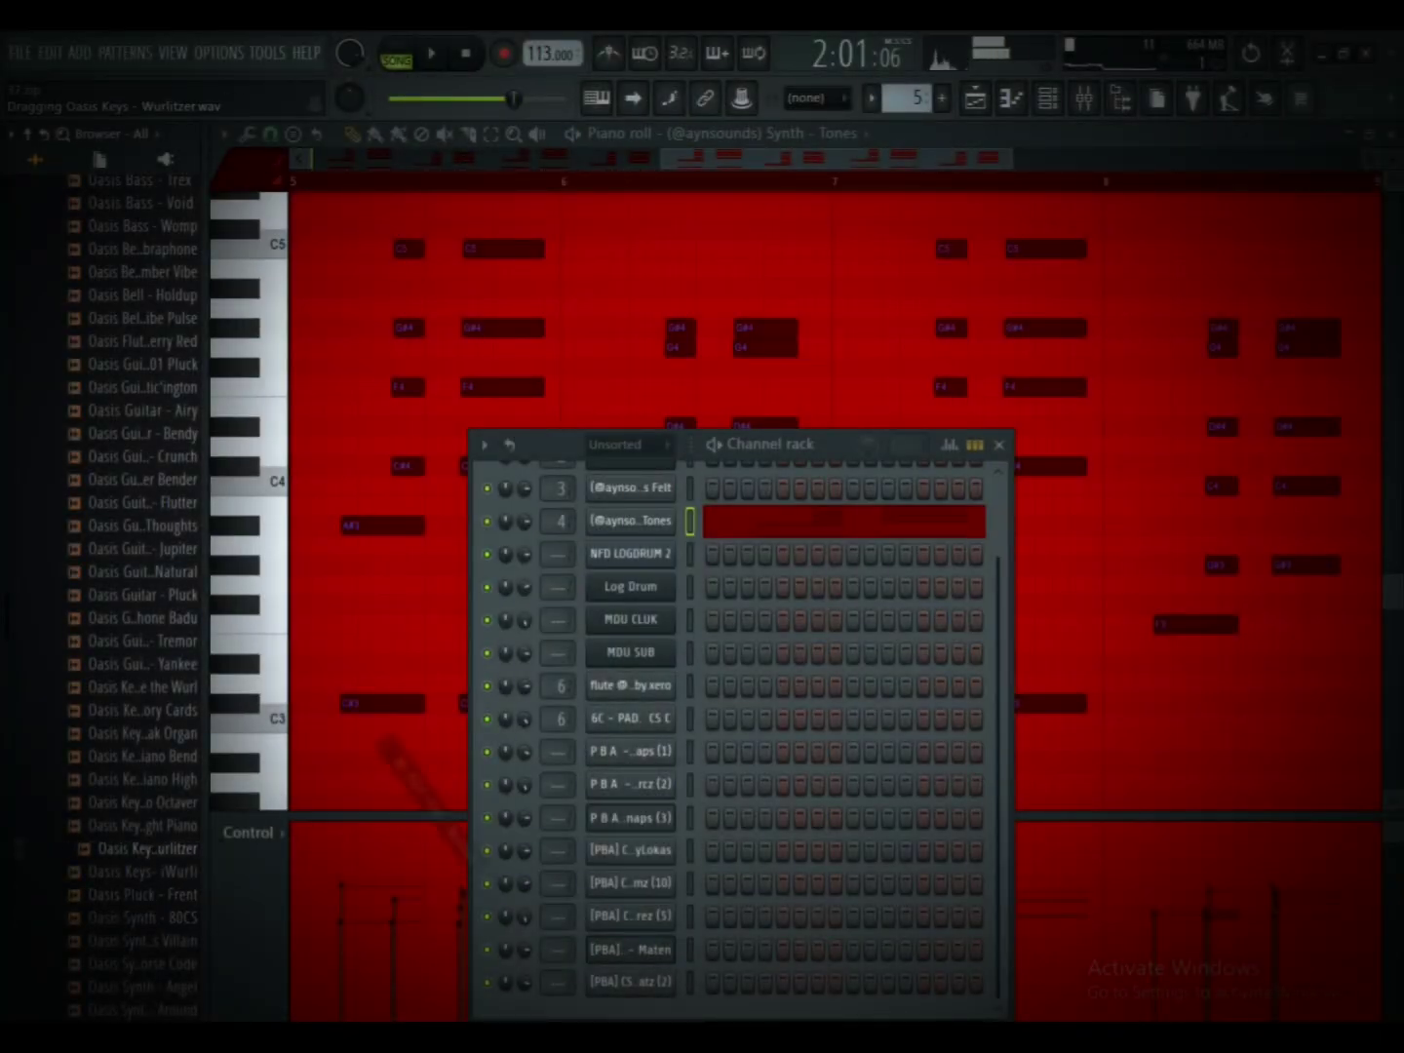
pyautogui.moveTo(614, 585); pyautogui.dragTo(624, 538)
# Step: Move the Pattern 5 notes from the Synth - Tones channel to the Oasis Keys - Wurlitzer channel
pyautogui.rightClick(631, 522)
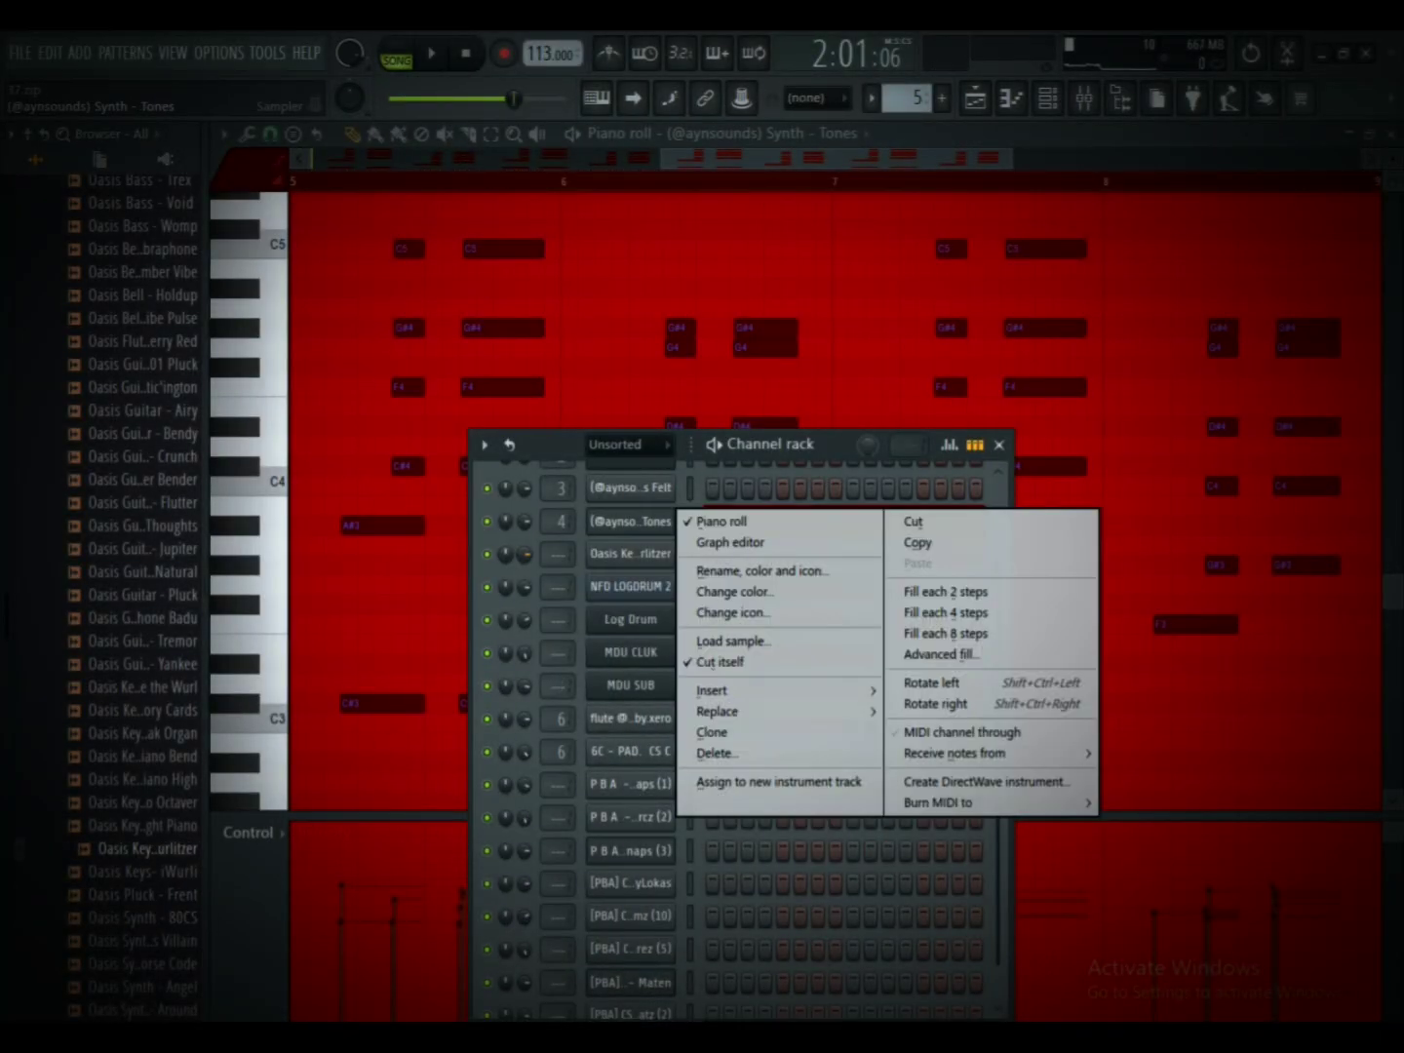
pyautogui.click(918, 542)
pyautogui.rightClick(631, 554)
pyautogui.click(919, 596)
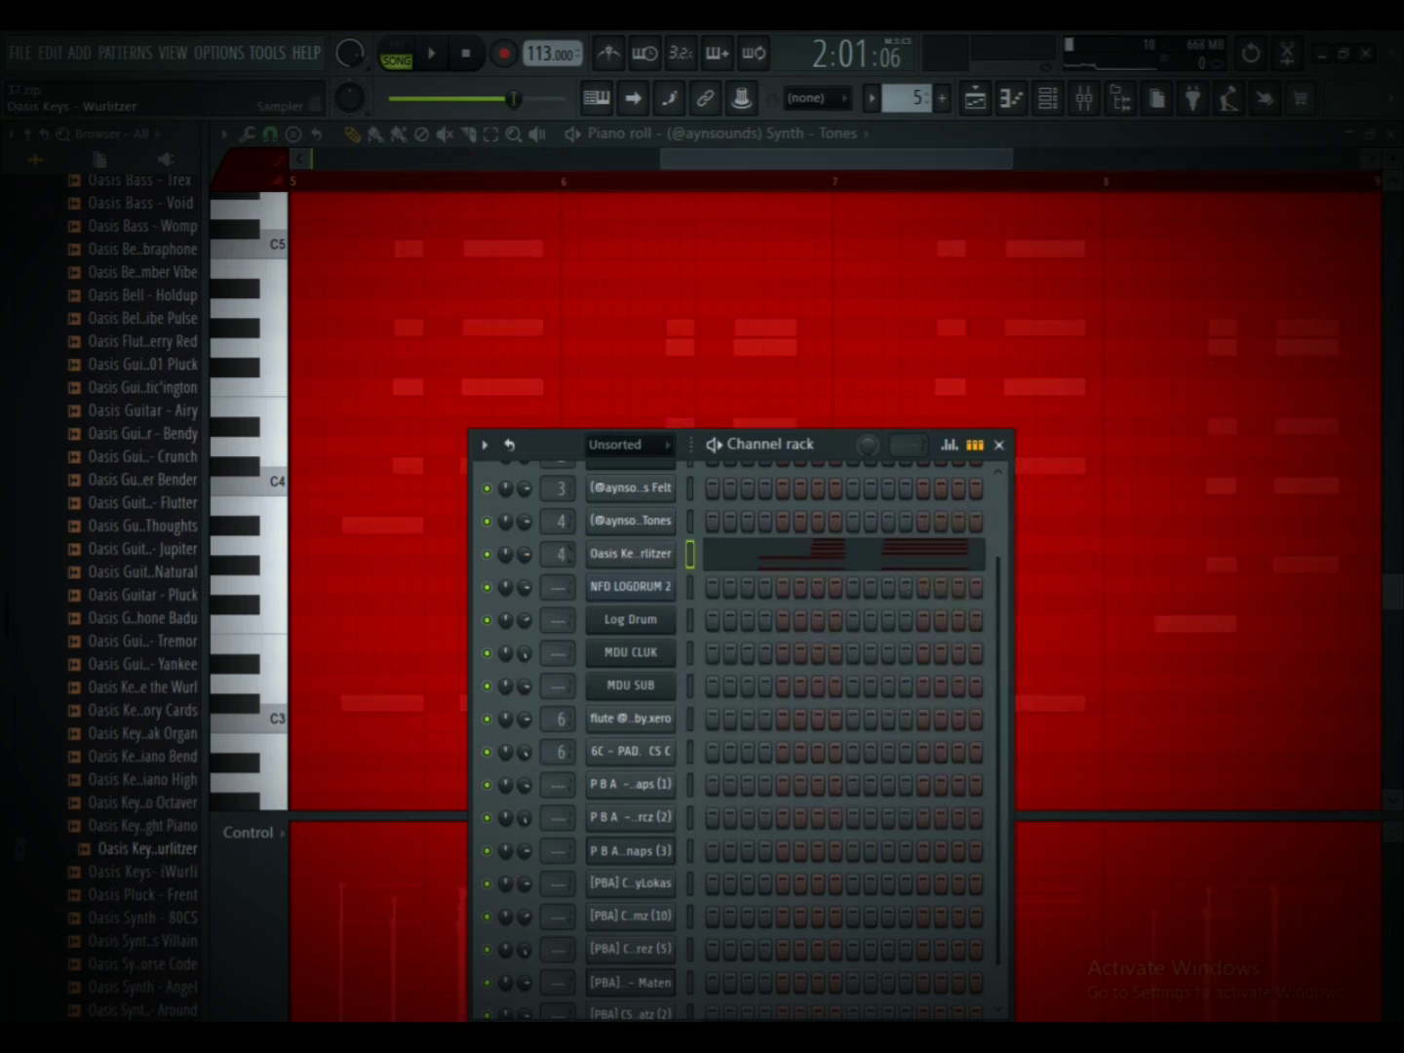
# Step: In the Wurlitzer channel settings, enable the volume envelope with 0% release, play the pattern, and check the miscellaneous settings
pyautogui.click(631, 554)
pyautogui.click(769, 353)
pyautogui.click(749, 416)
pyautogui.click(297, 275)
pyautogui.press('space')
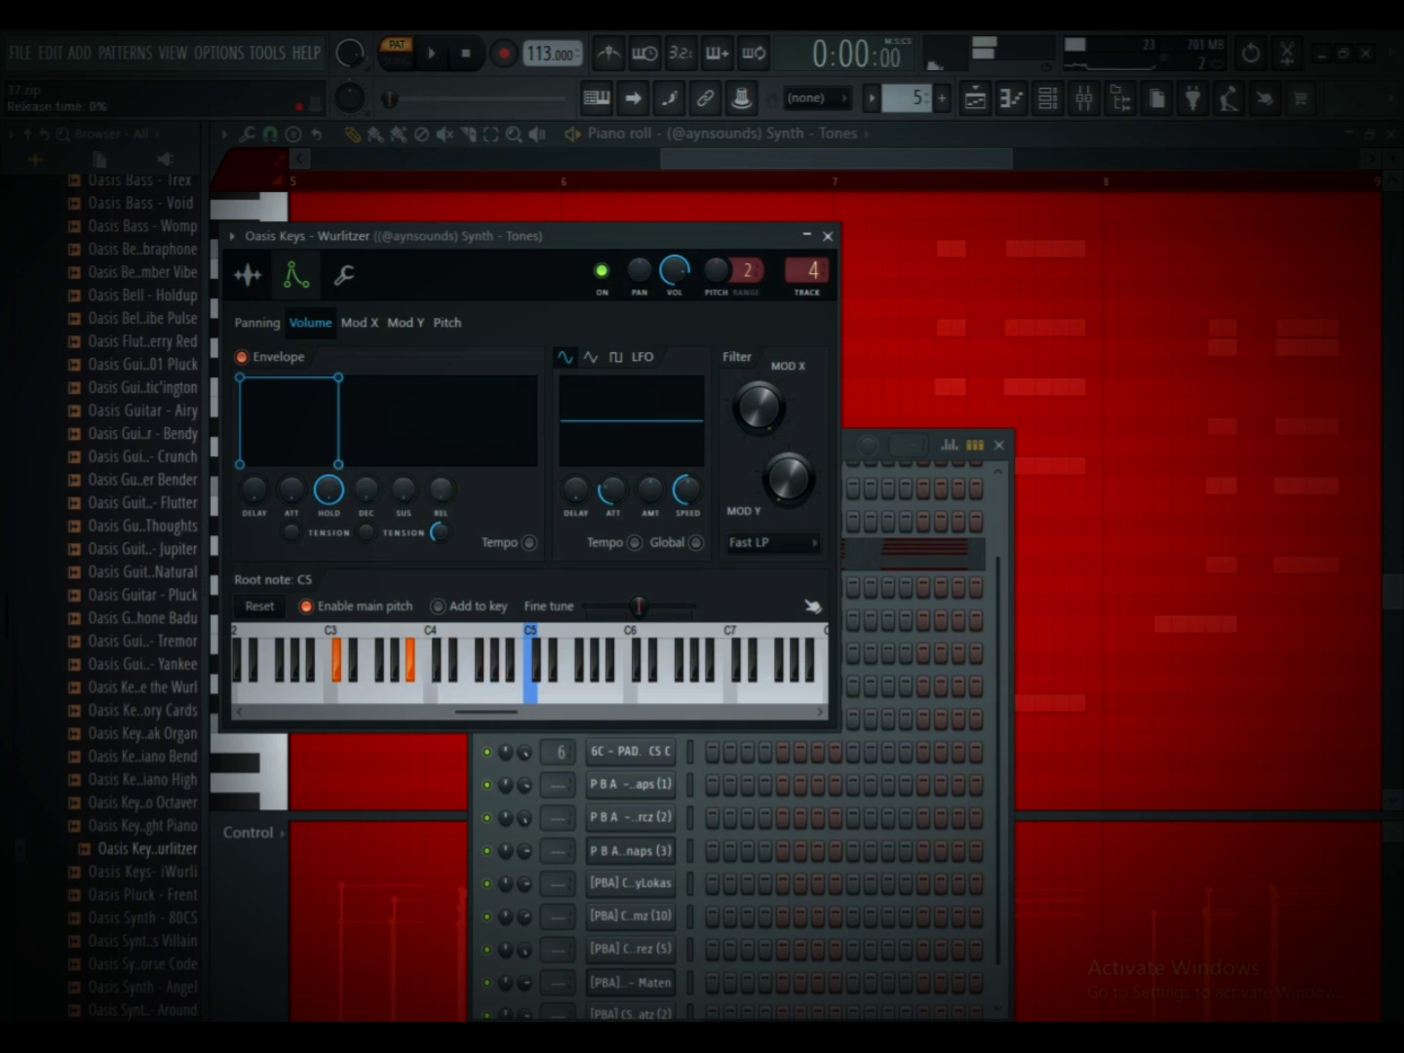
pyautogui.click(343, 275)
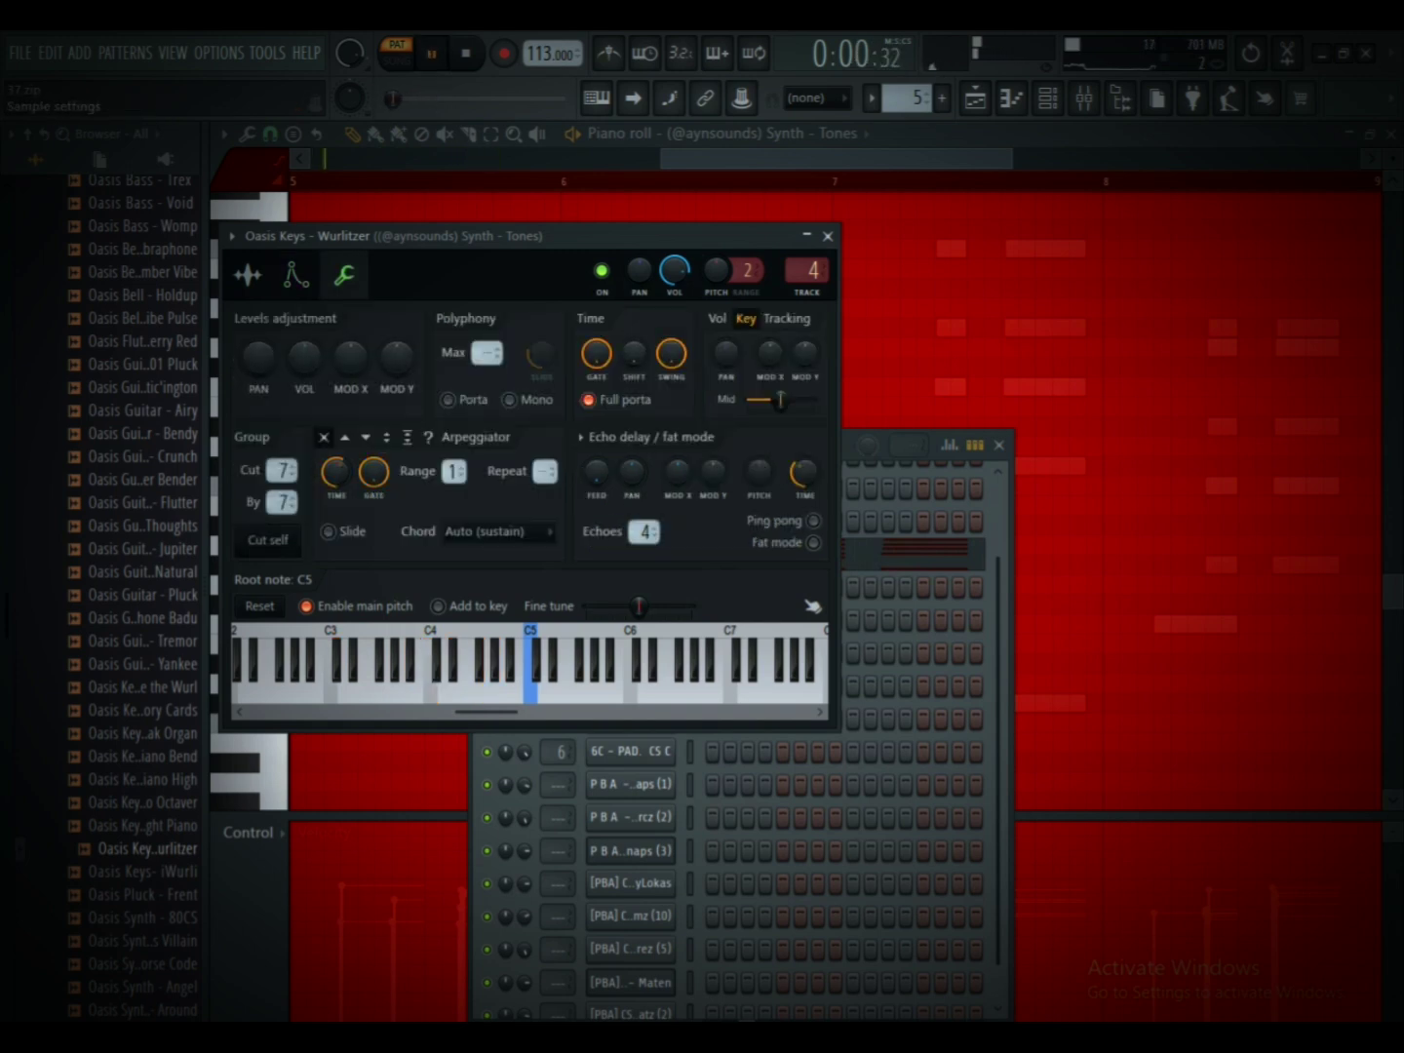
pyautogui.click(827, 236)
# Step: Open the Wurlitzer notes and try Oasis Pluck - Frent and Oasis Keys- iWurli as replacement samples on that channel
pyautogui.click(725, 548)
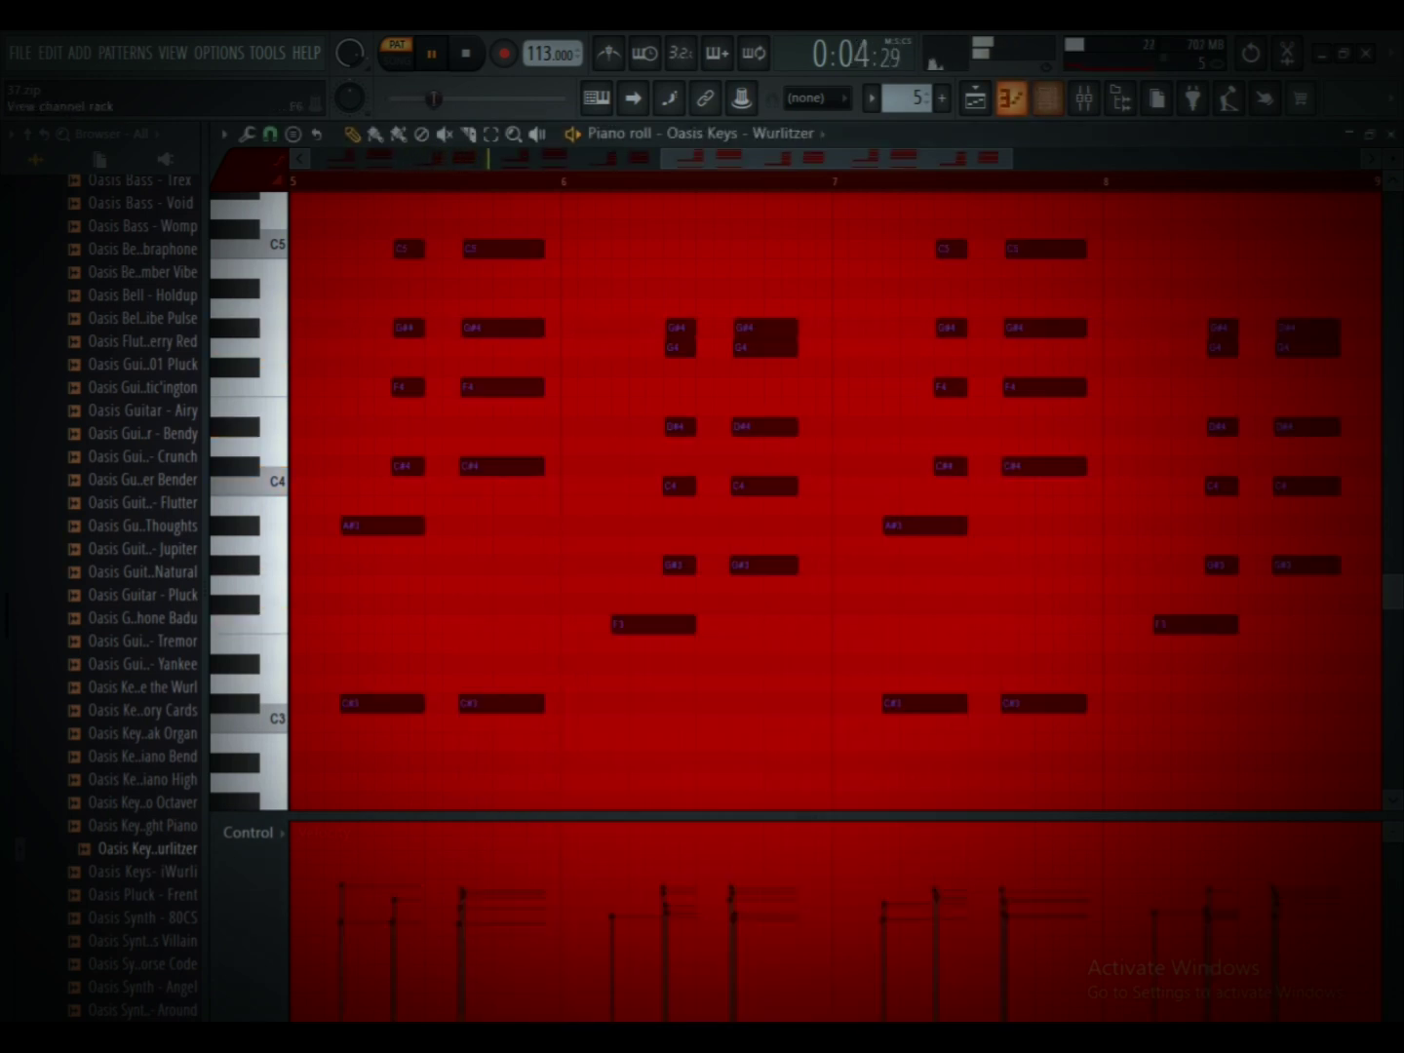
pyautogui.press('F6')
pyautogui.press('space')
pyautogui.hotkey('shift', 'Down')
pyautogui.hotkey('shift', 'Down')
pyautogui.press('space')
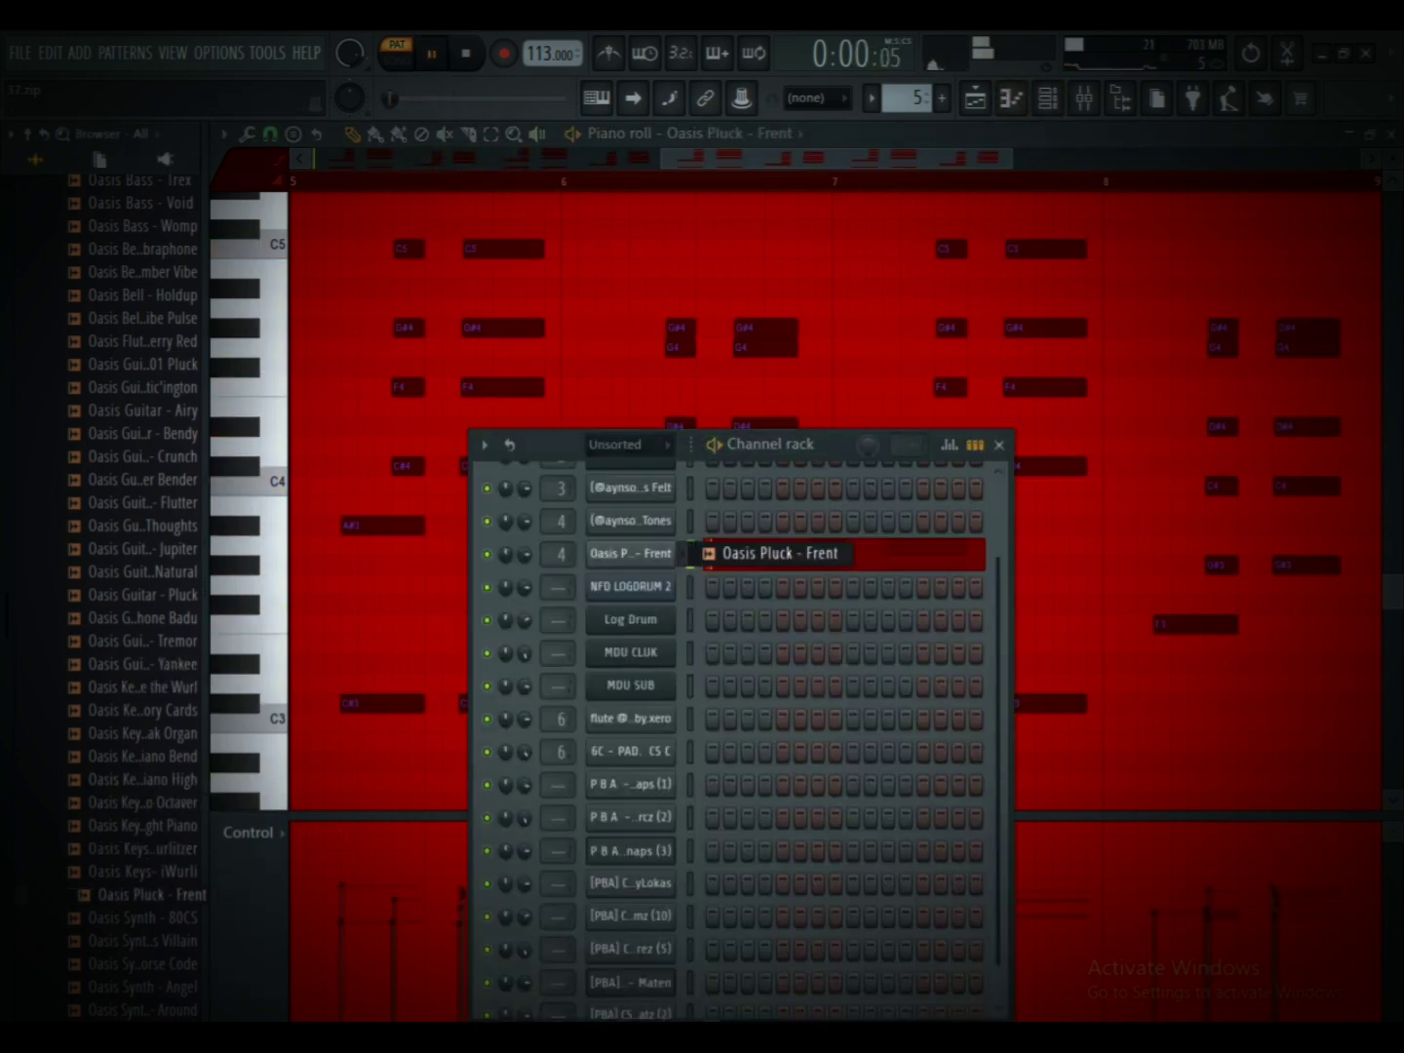
pyautogui.hotkey('shift', 'Up')
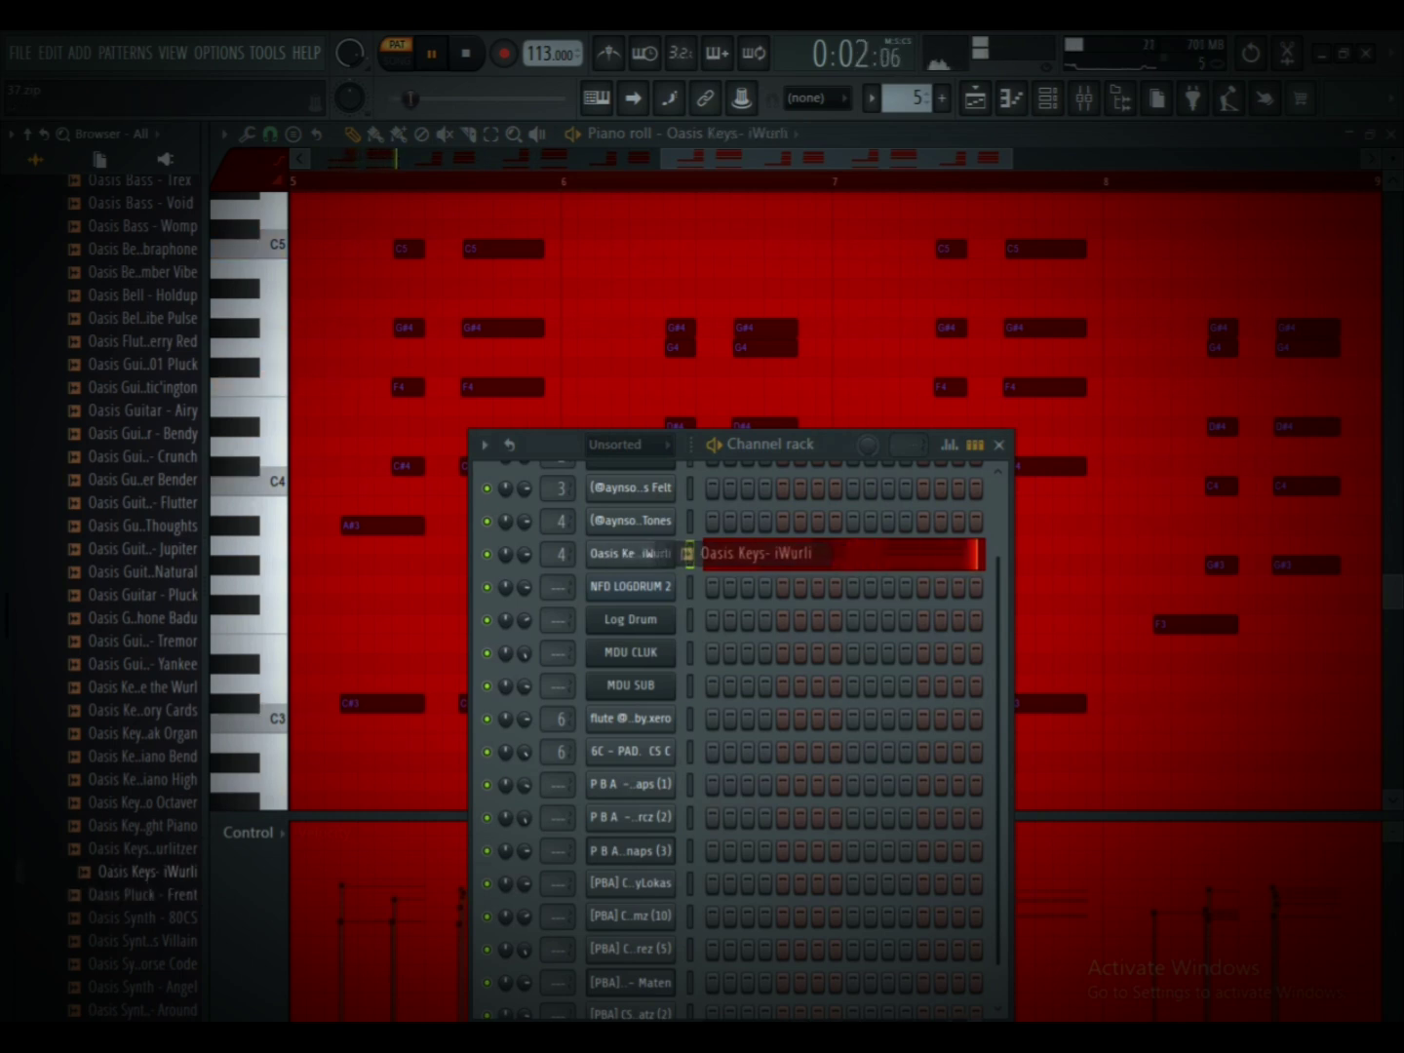
# Step: Try the iWurli chords one octave higher in the piano roll, and move them back down an octave
pyautogui.press('F5')
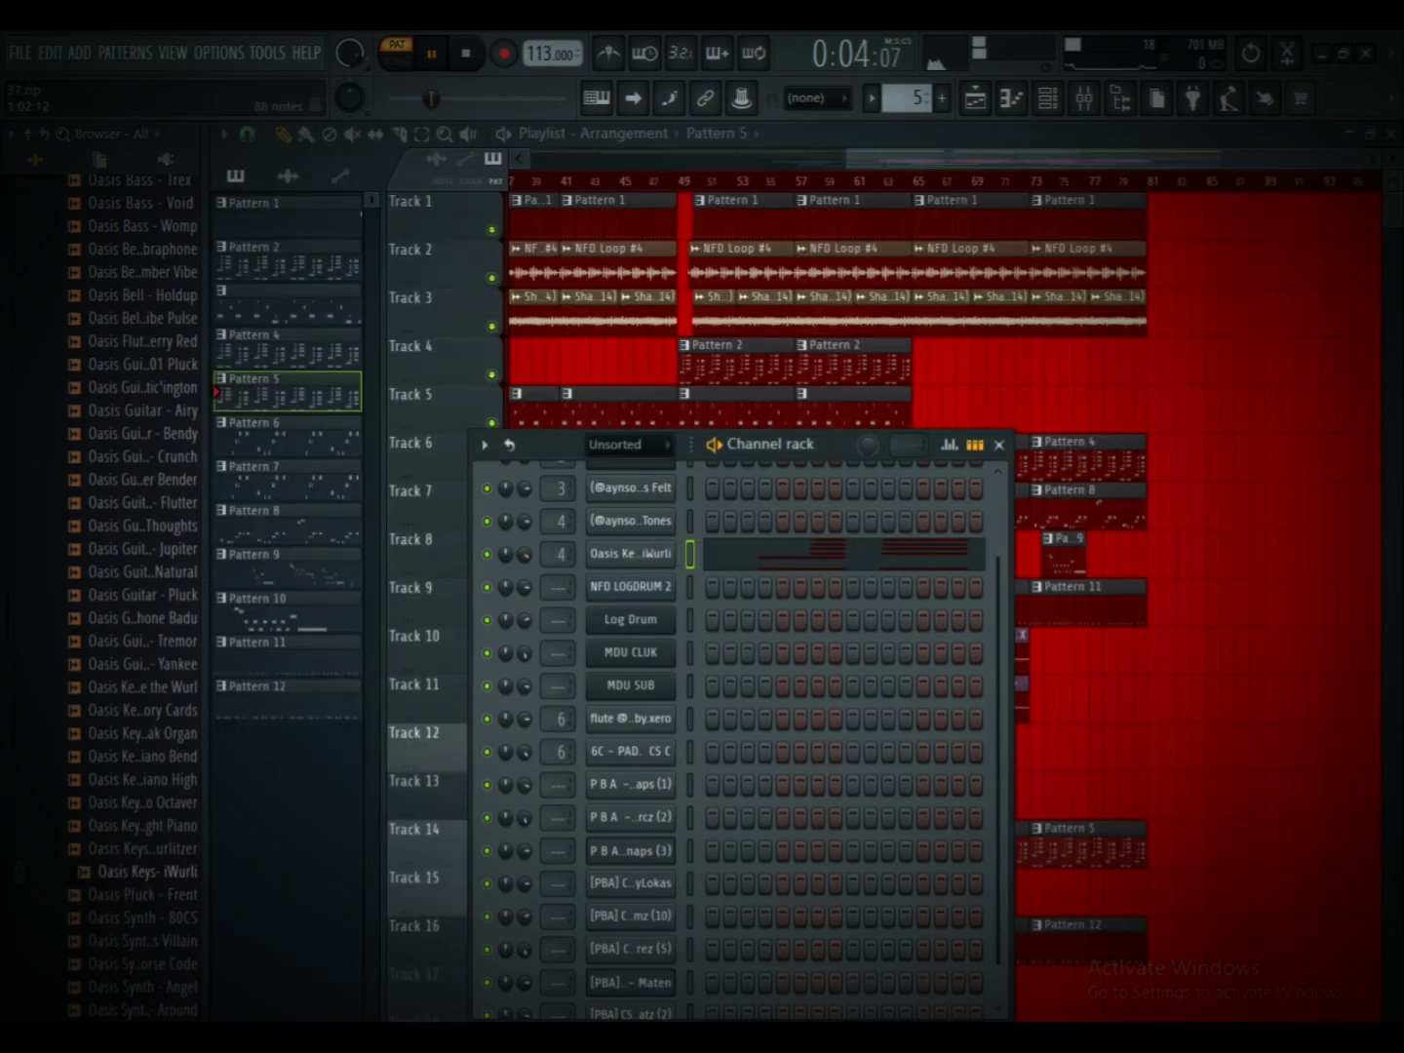
pyautogui.press('F7')
pyautogui.hotkey('ctrl', 'Up')
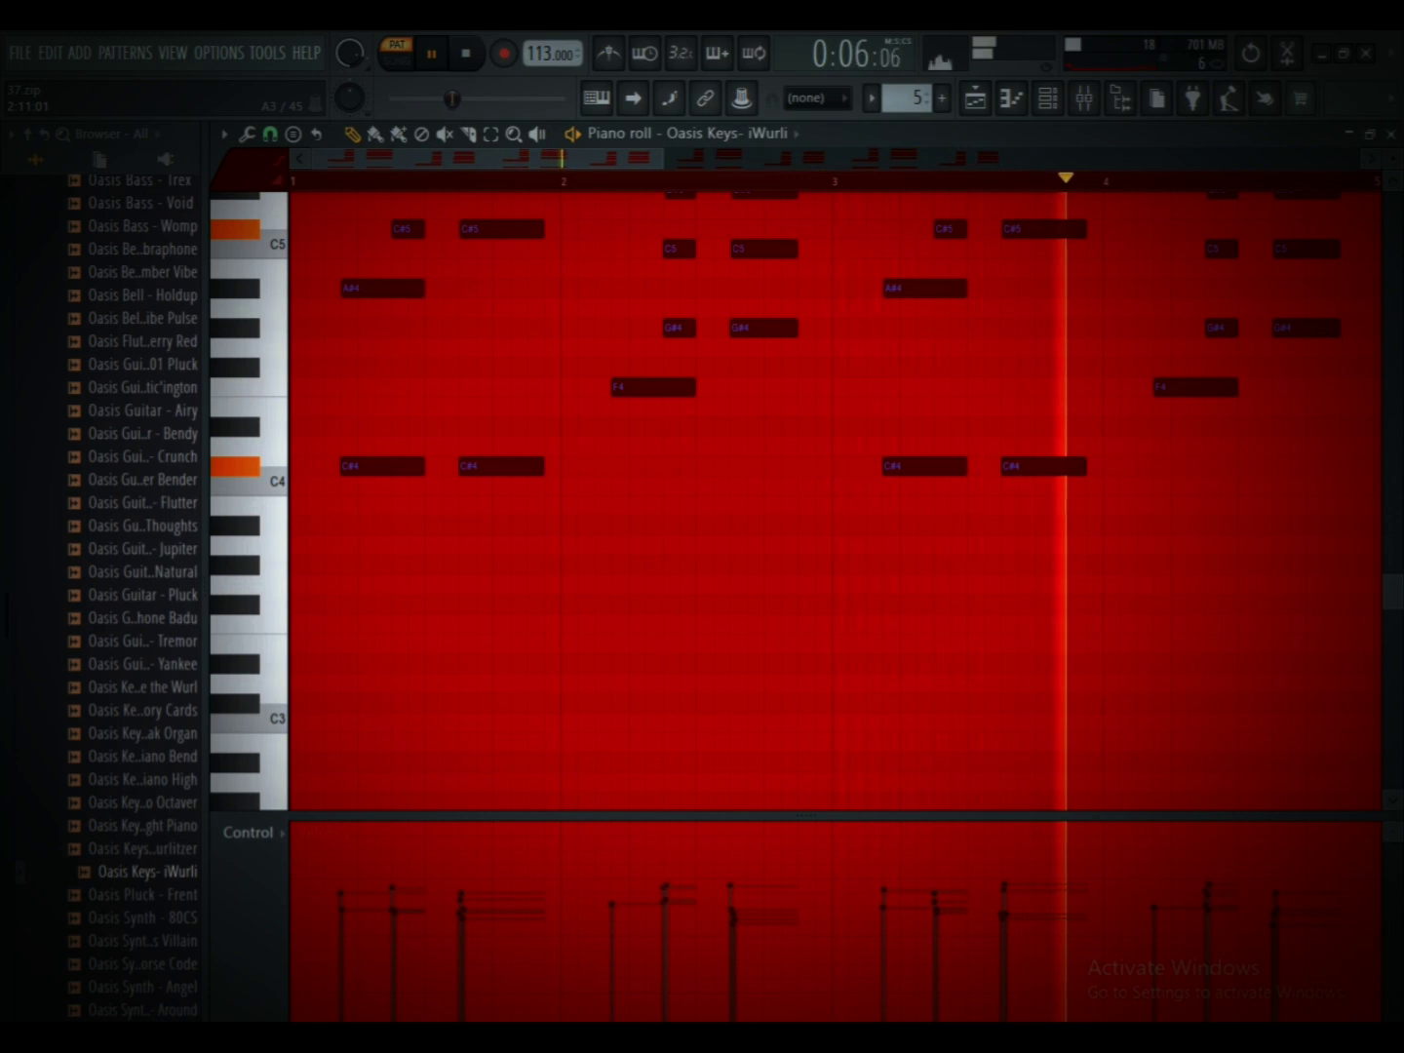
pyautogui.hotkey('ctrl', 'Down')
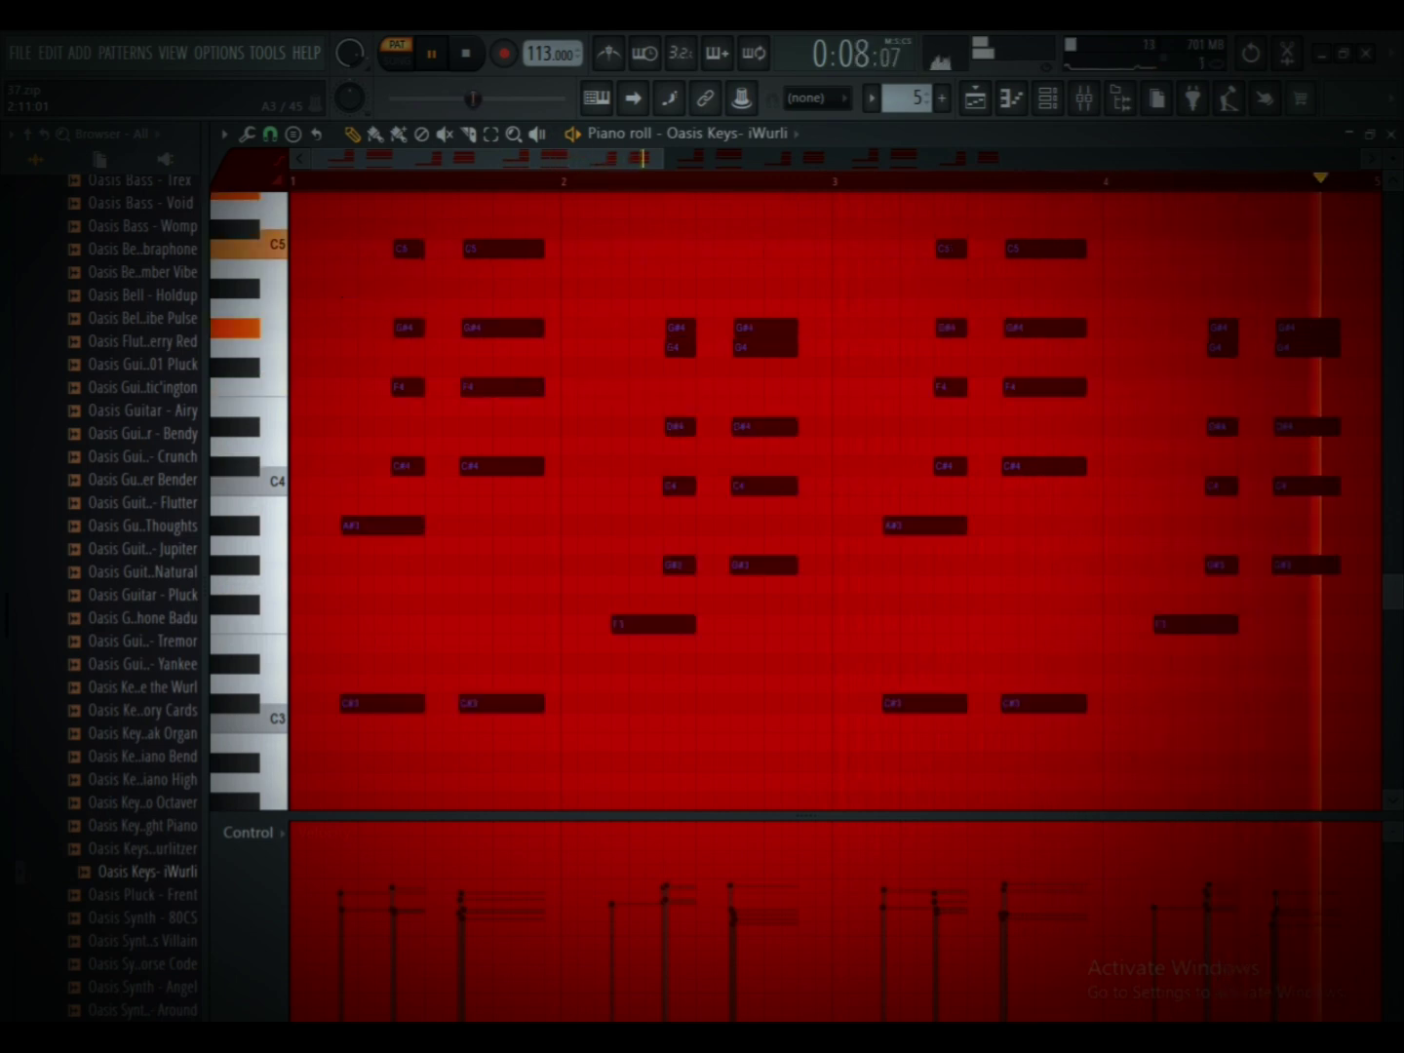
# Step: Compare Oasis Pluck - Frent with Oasis Synth - 80CS on the channel and settle on Oasis Pluck - Frent
pyautogui.press('F6')
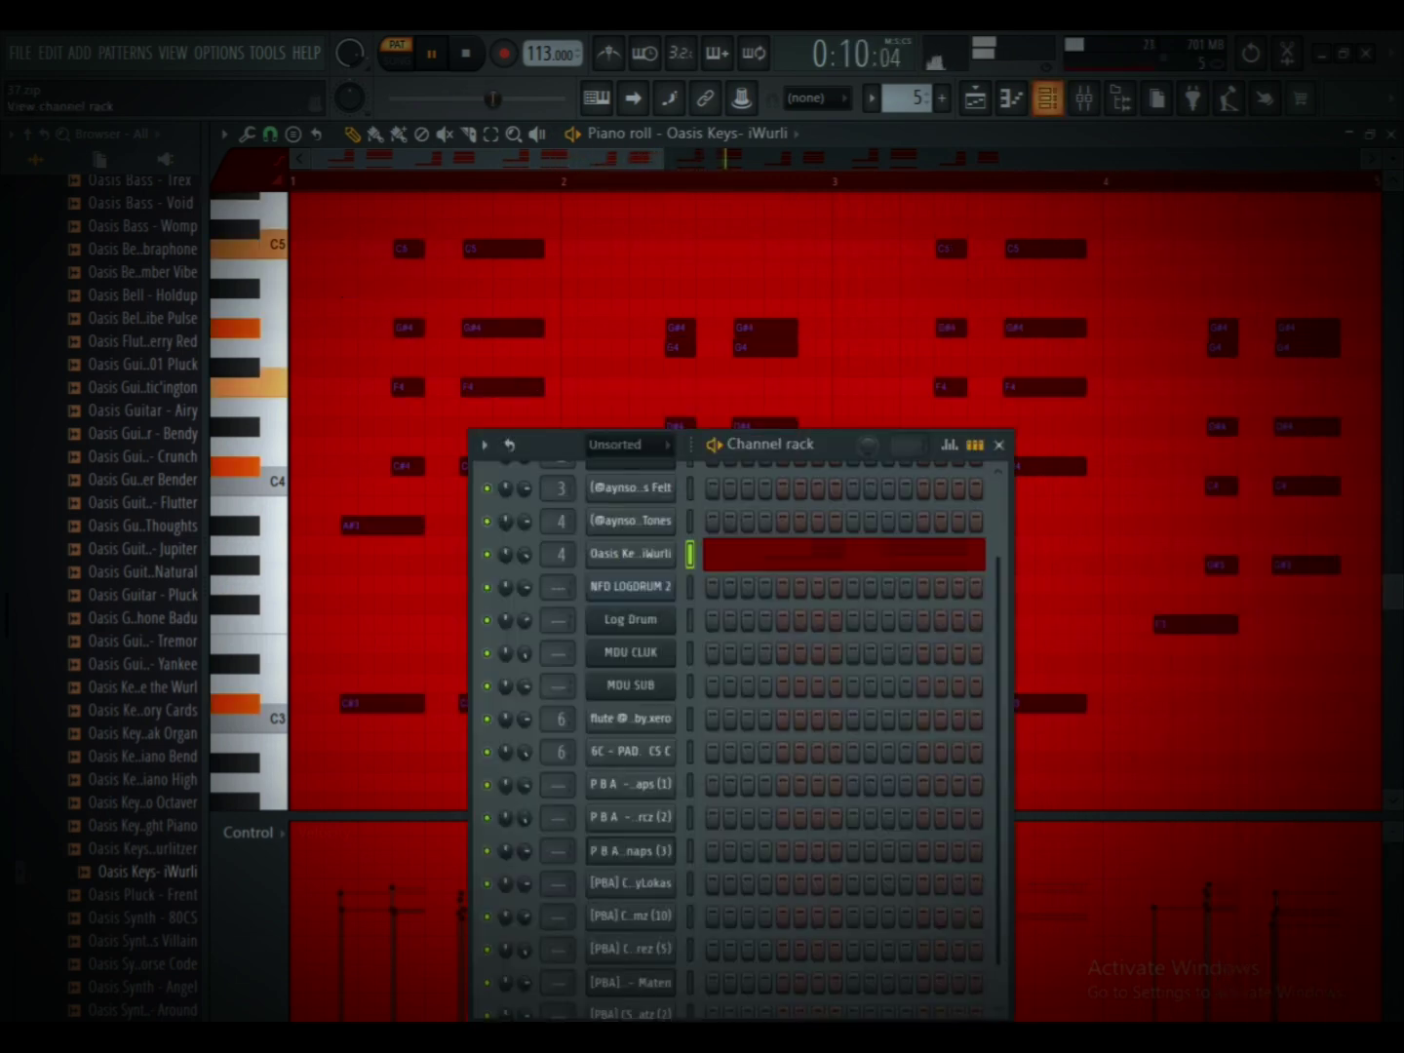
pyautogui.press('Down')
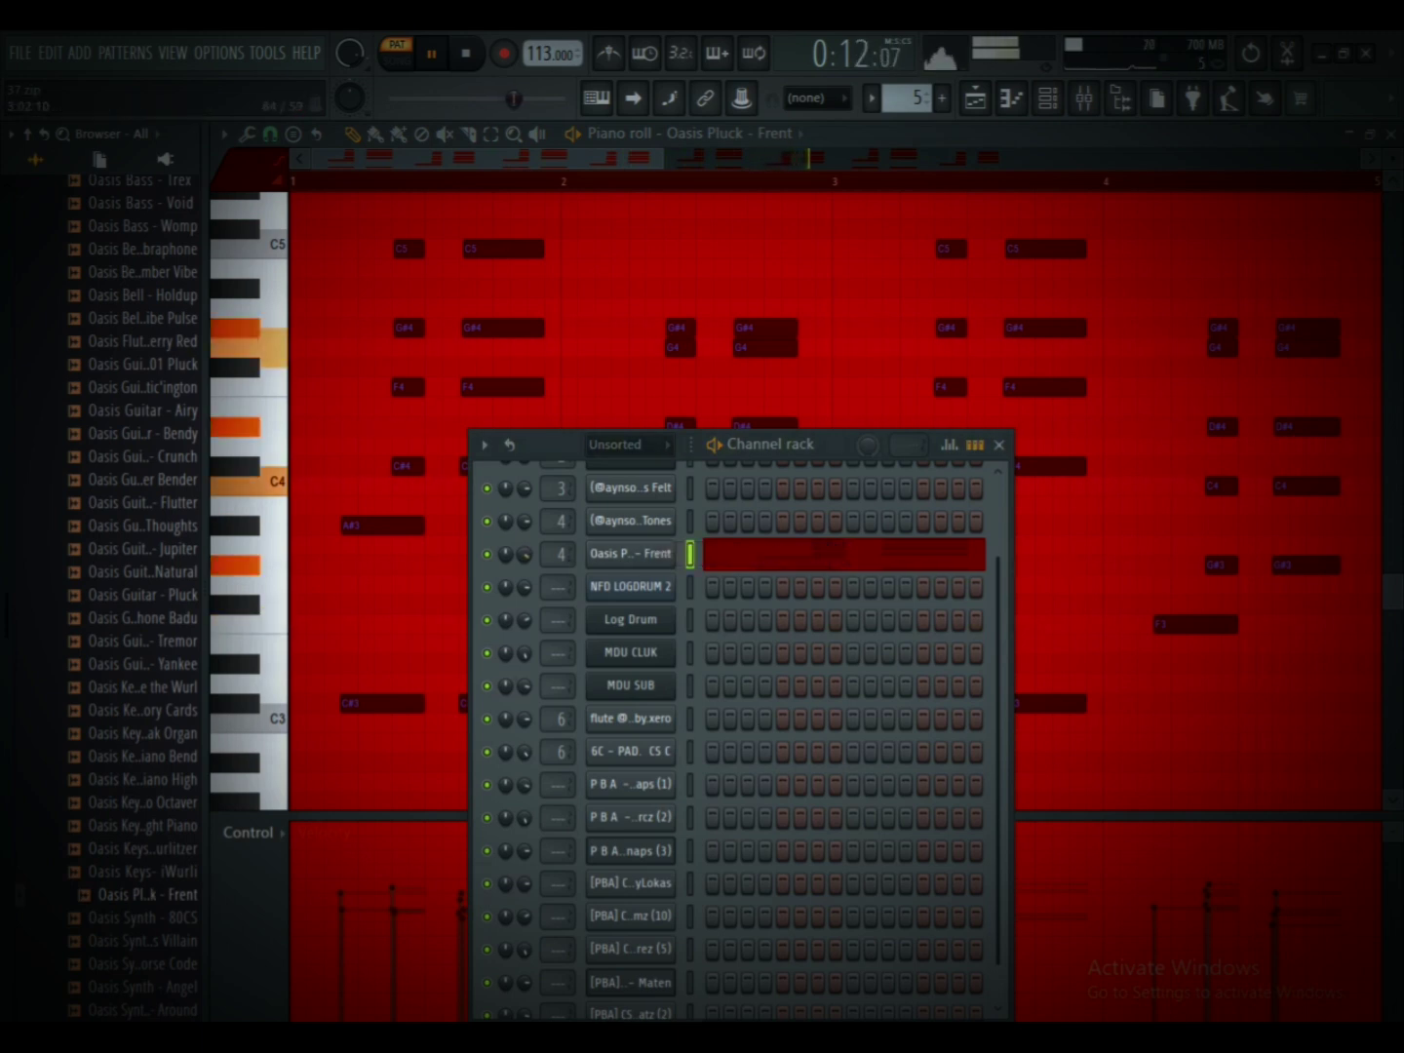
pyautogui.press('Down')
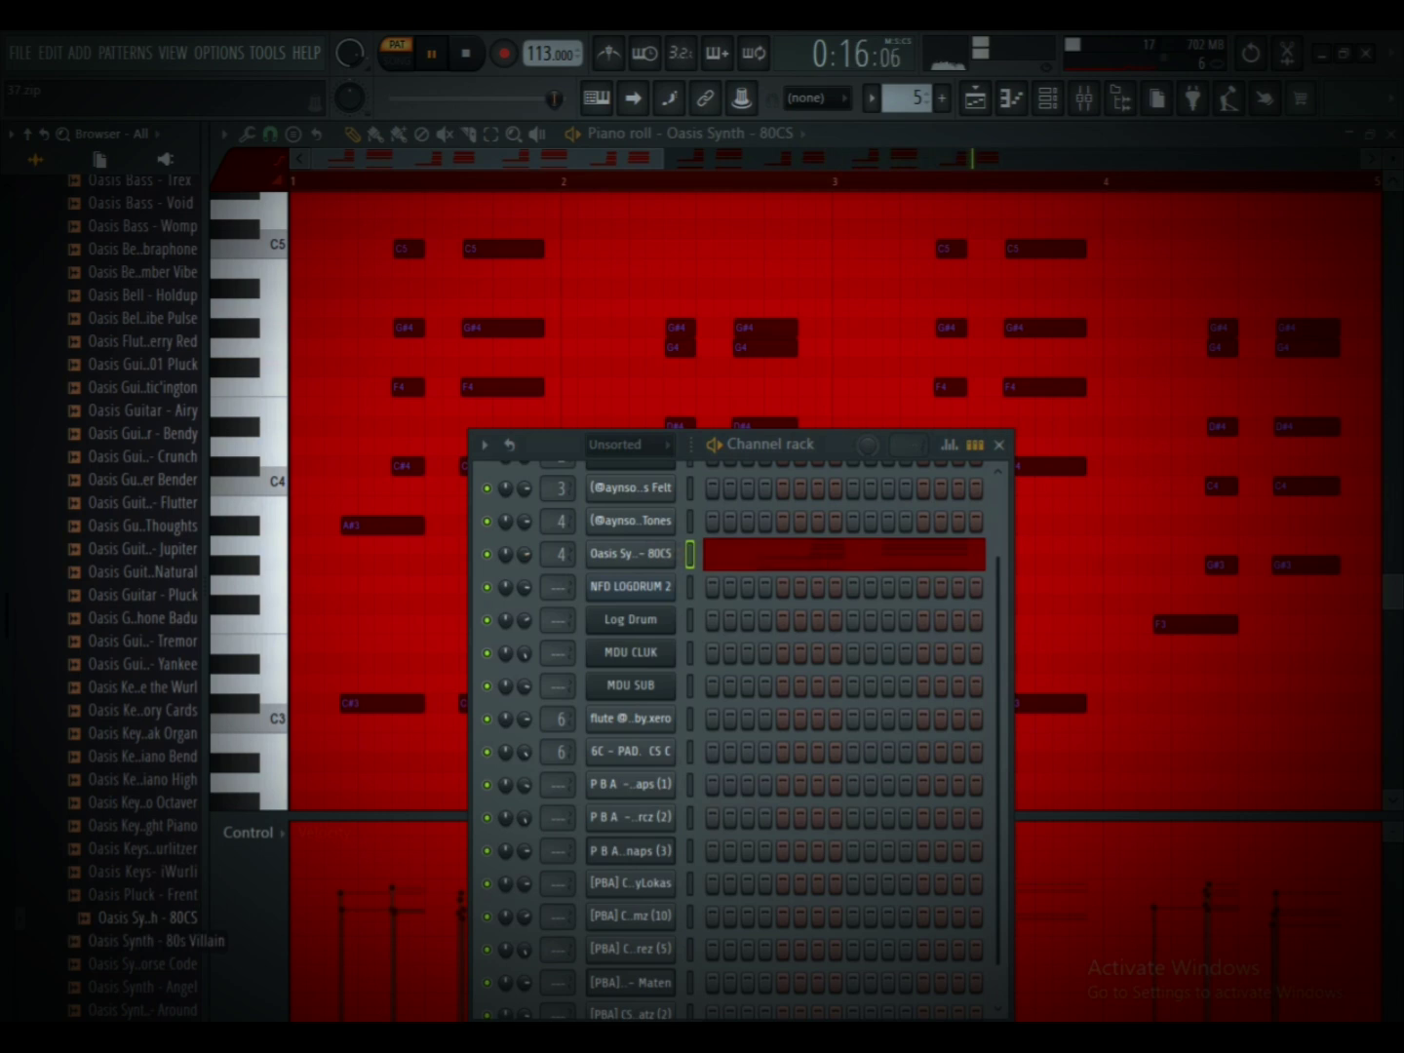
pyautogui.press('Up')
pyautogui.press('F5')
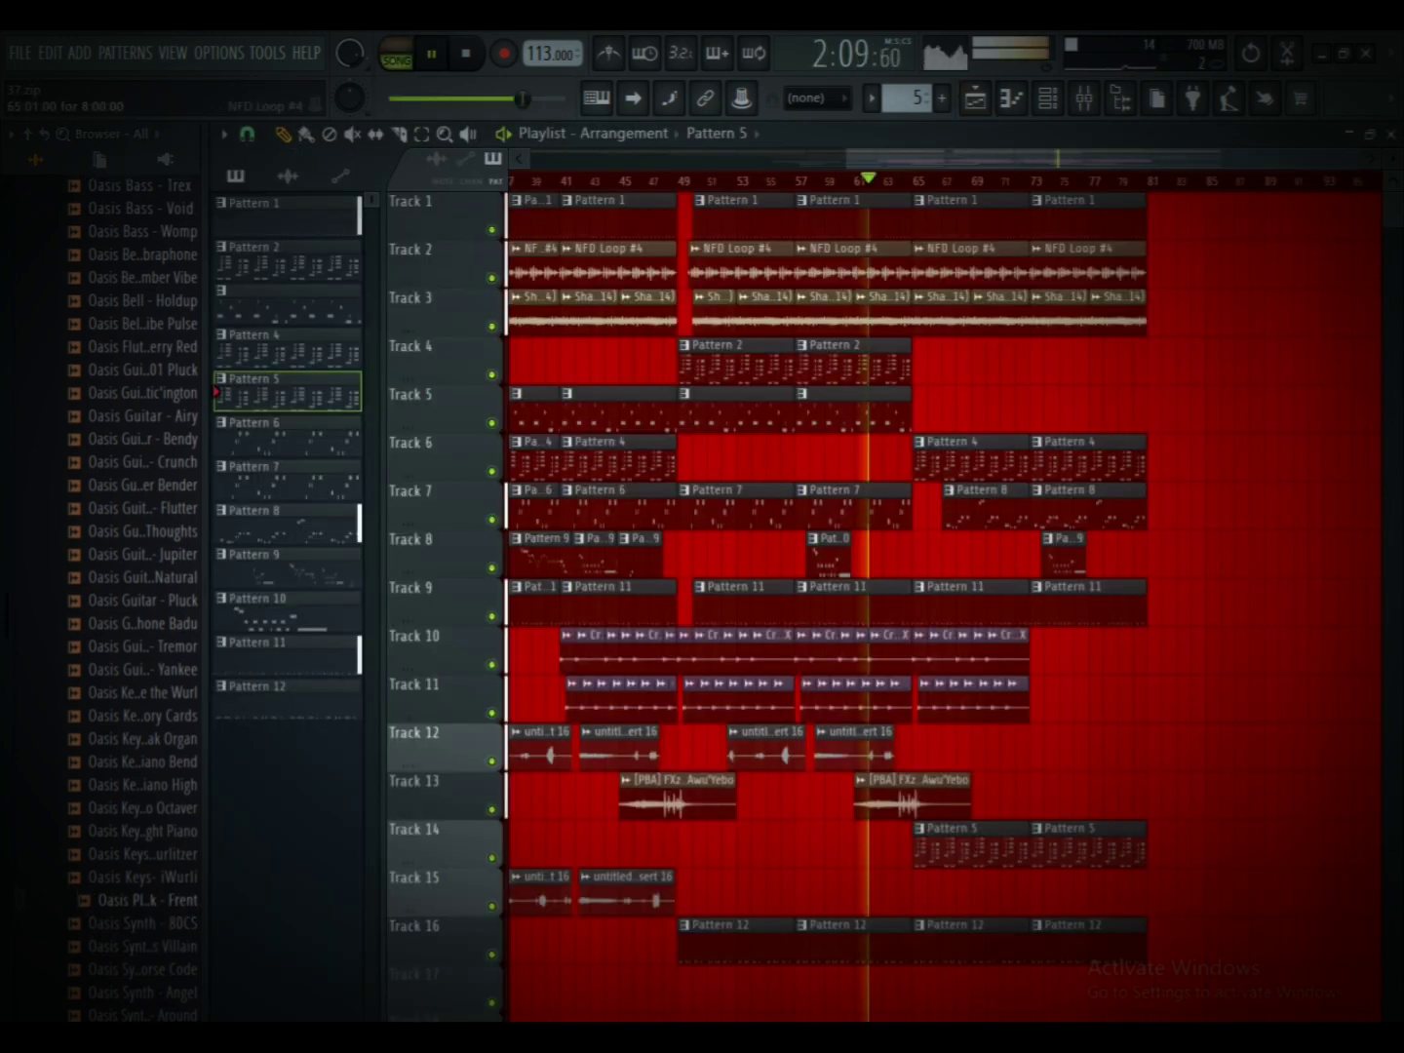
pyautogui.moveTo(993, 413); pyautogui.dragTo(994, 365)
pyautogui.rightClick(994, 364)
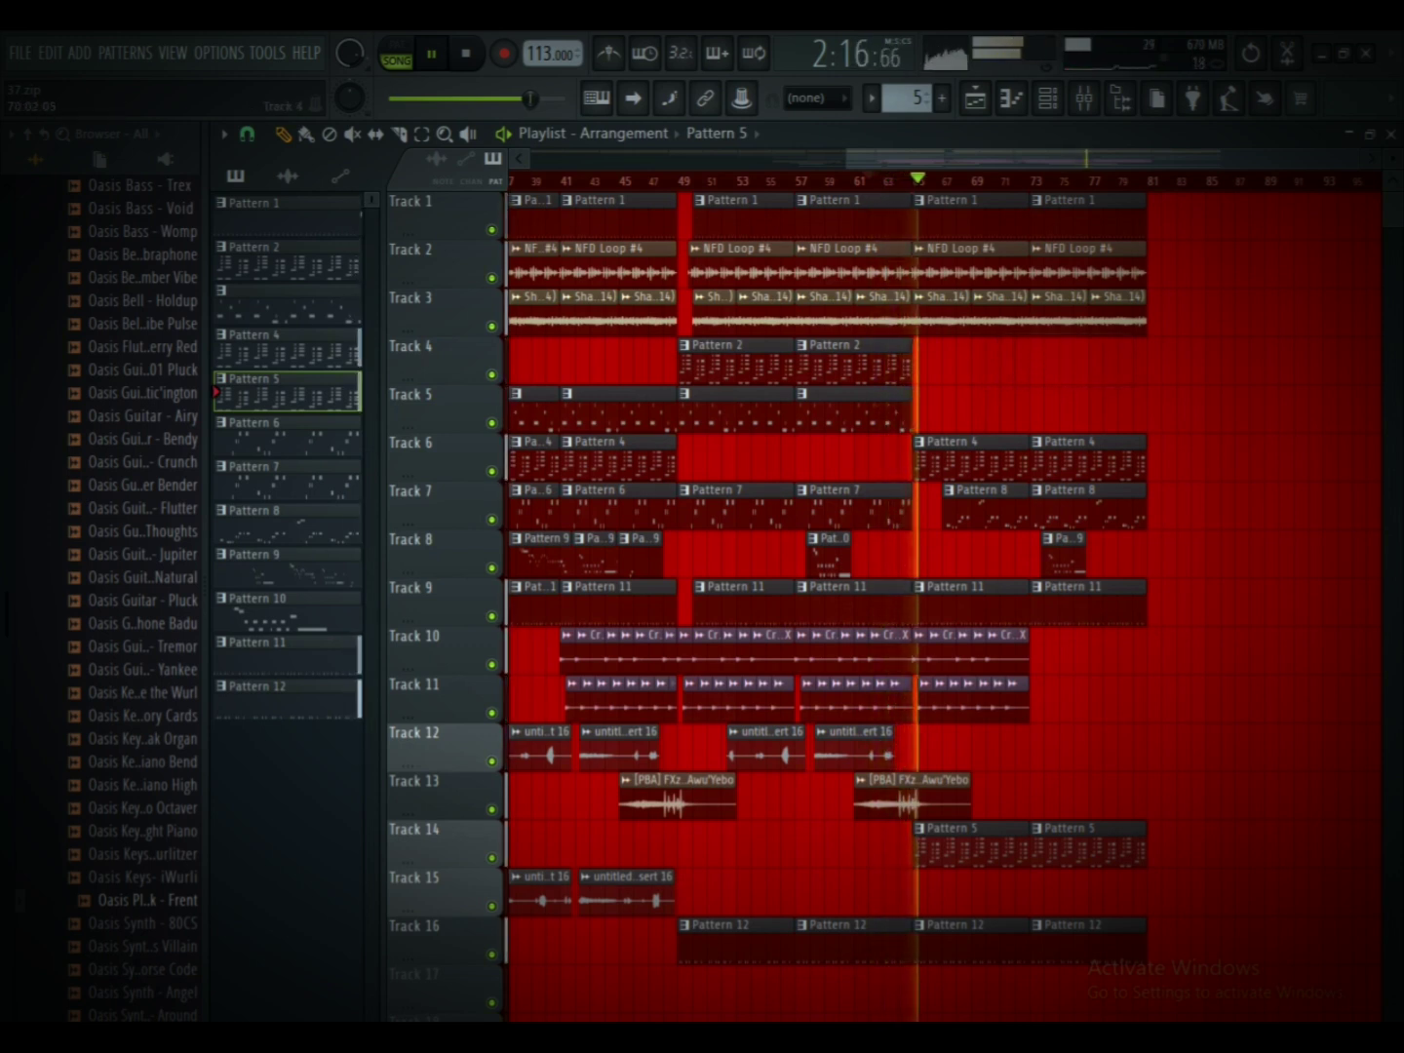
# Step: Create a new empty Pattern 13, place it on Track 17 from bar 61 to bar 81, and play from bar 61
pyautogui.press('F6')
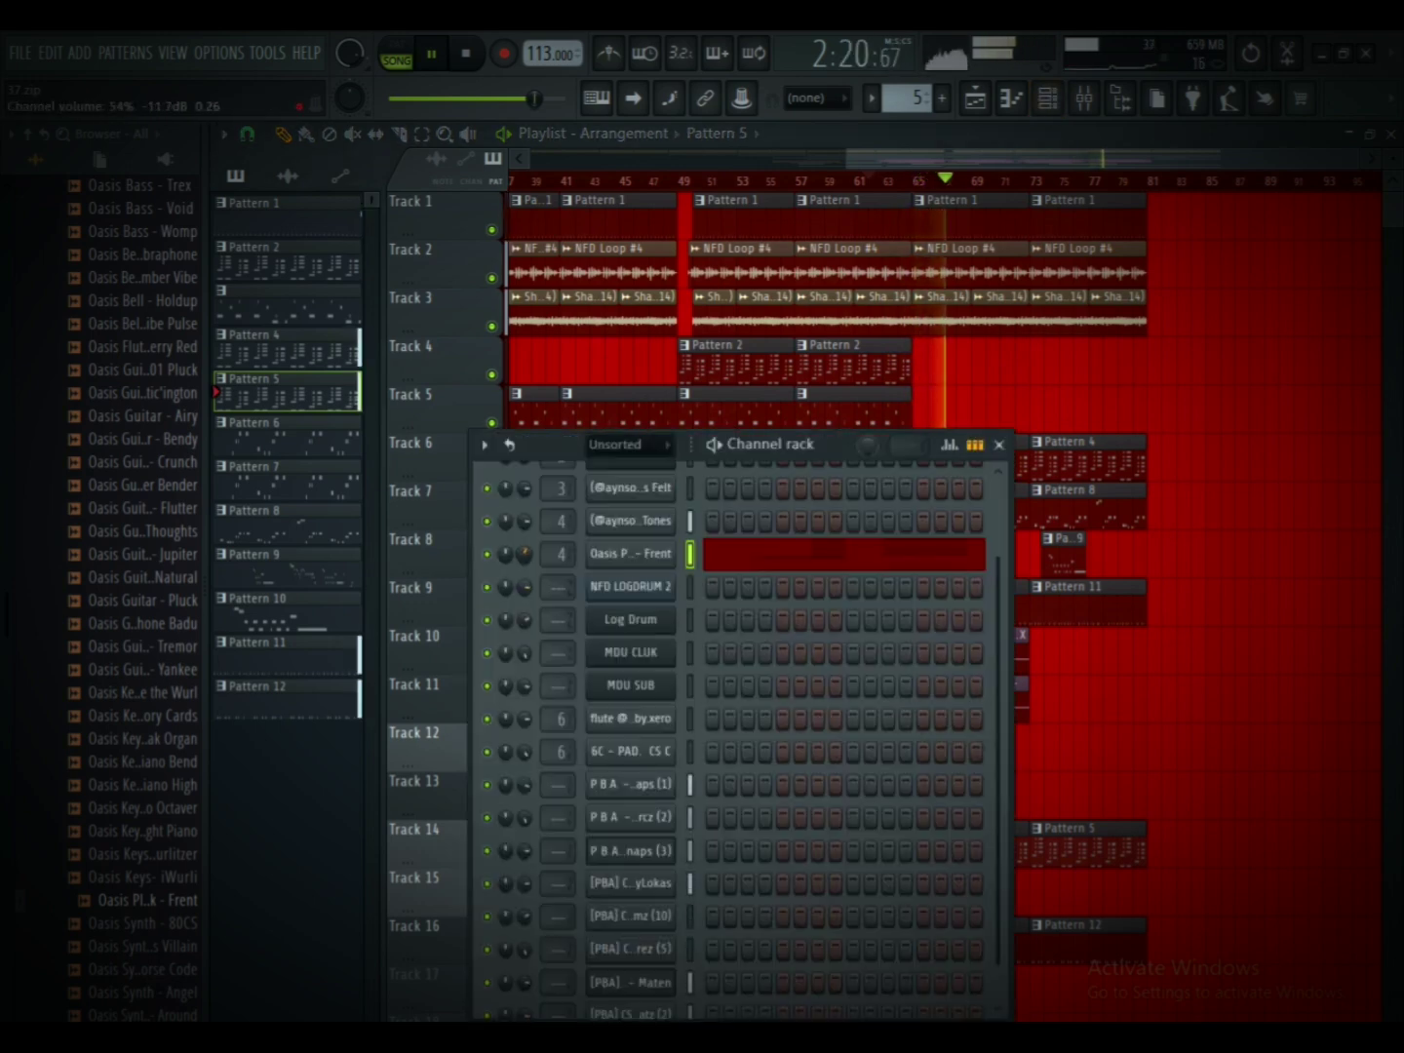
pyautogui.press('F6')
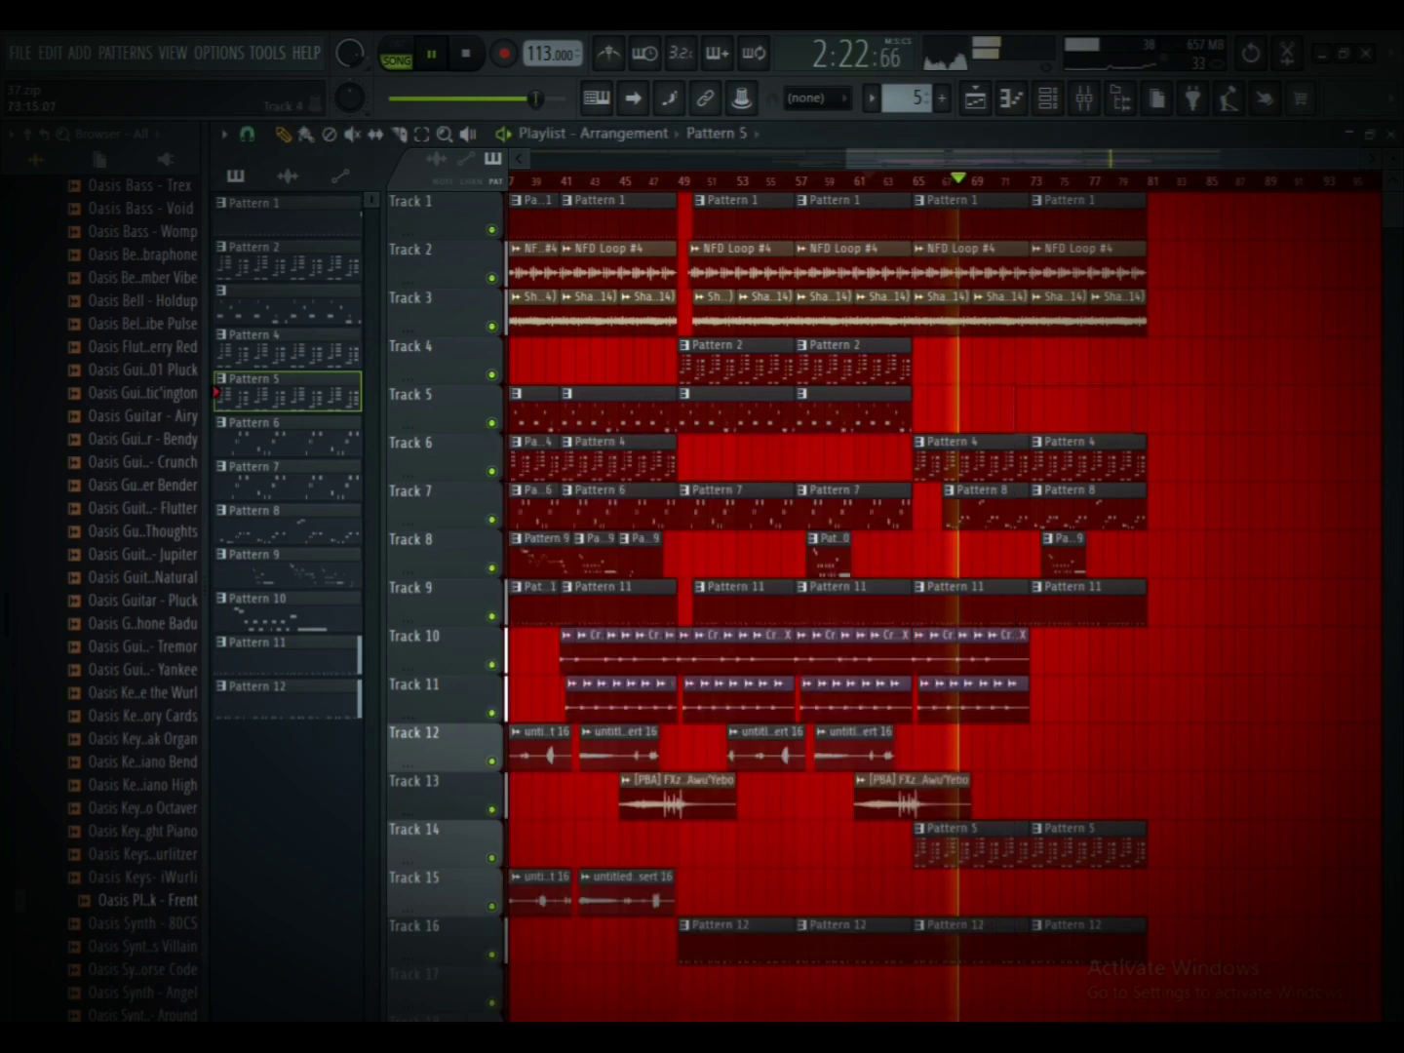
pyautogui.rightClick(919, 94)
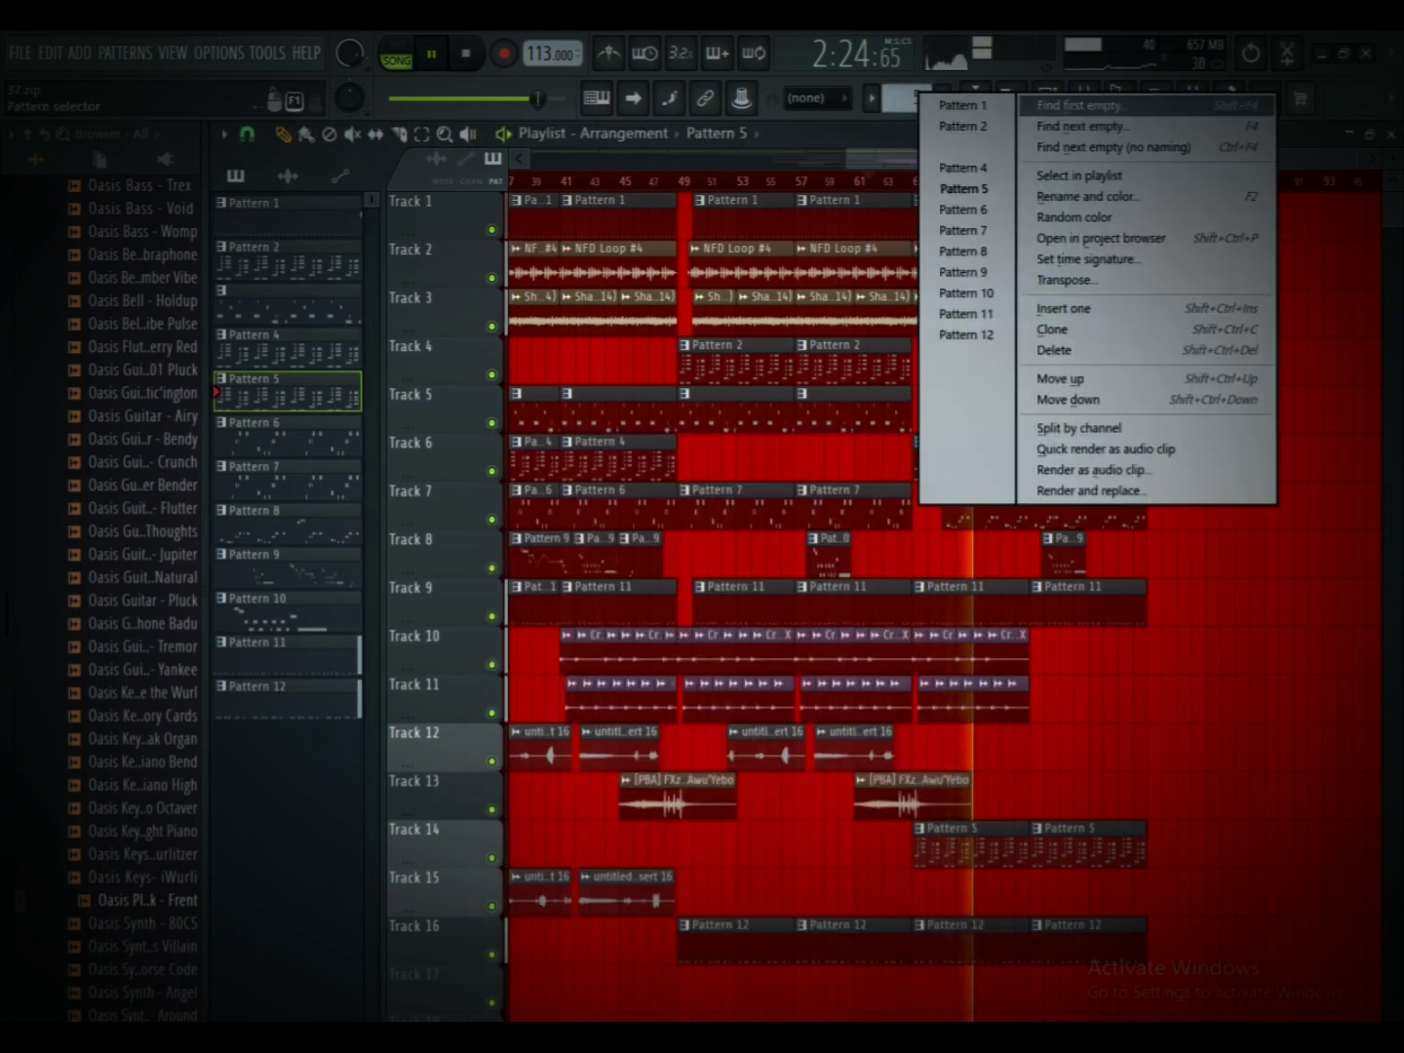
pyautogui.press('F4')
pyautogui.scroll(-4, 829, 585)
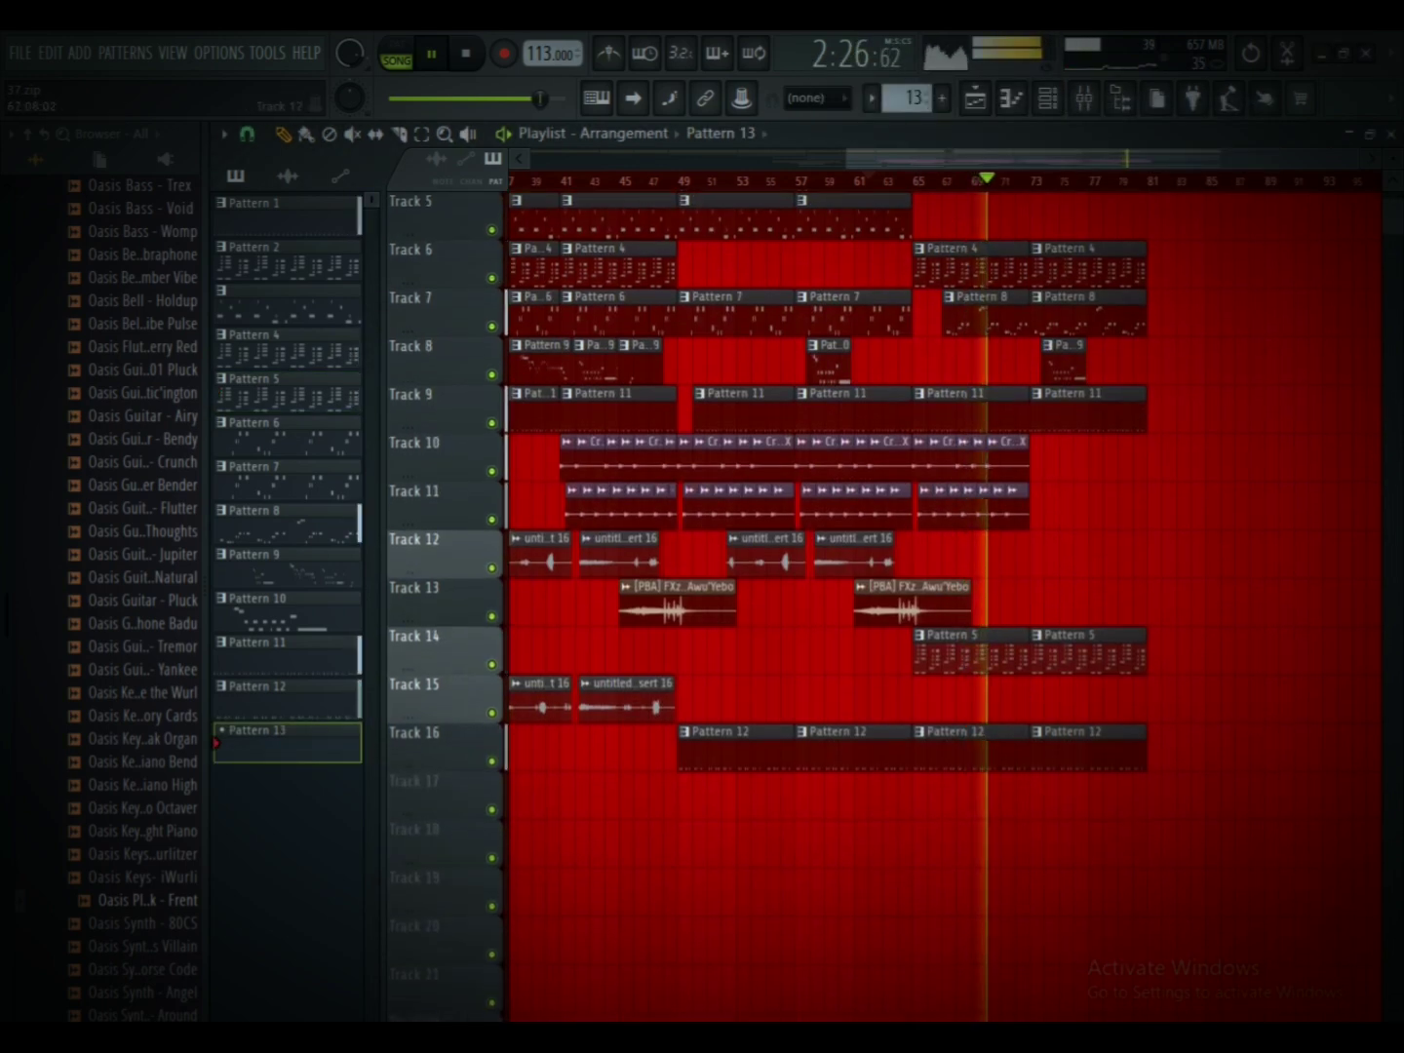
pyautogui.click(862, 795)
pyautogui.moveTo(1158, 799); pyautogui.dragTo(1146, 800)
pyautogui.click(858, 180)
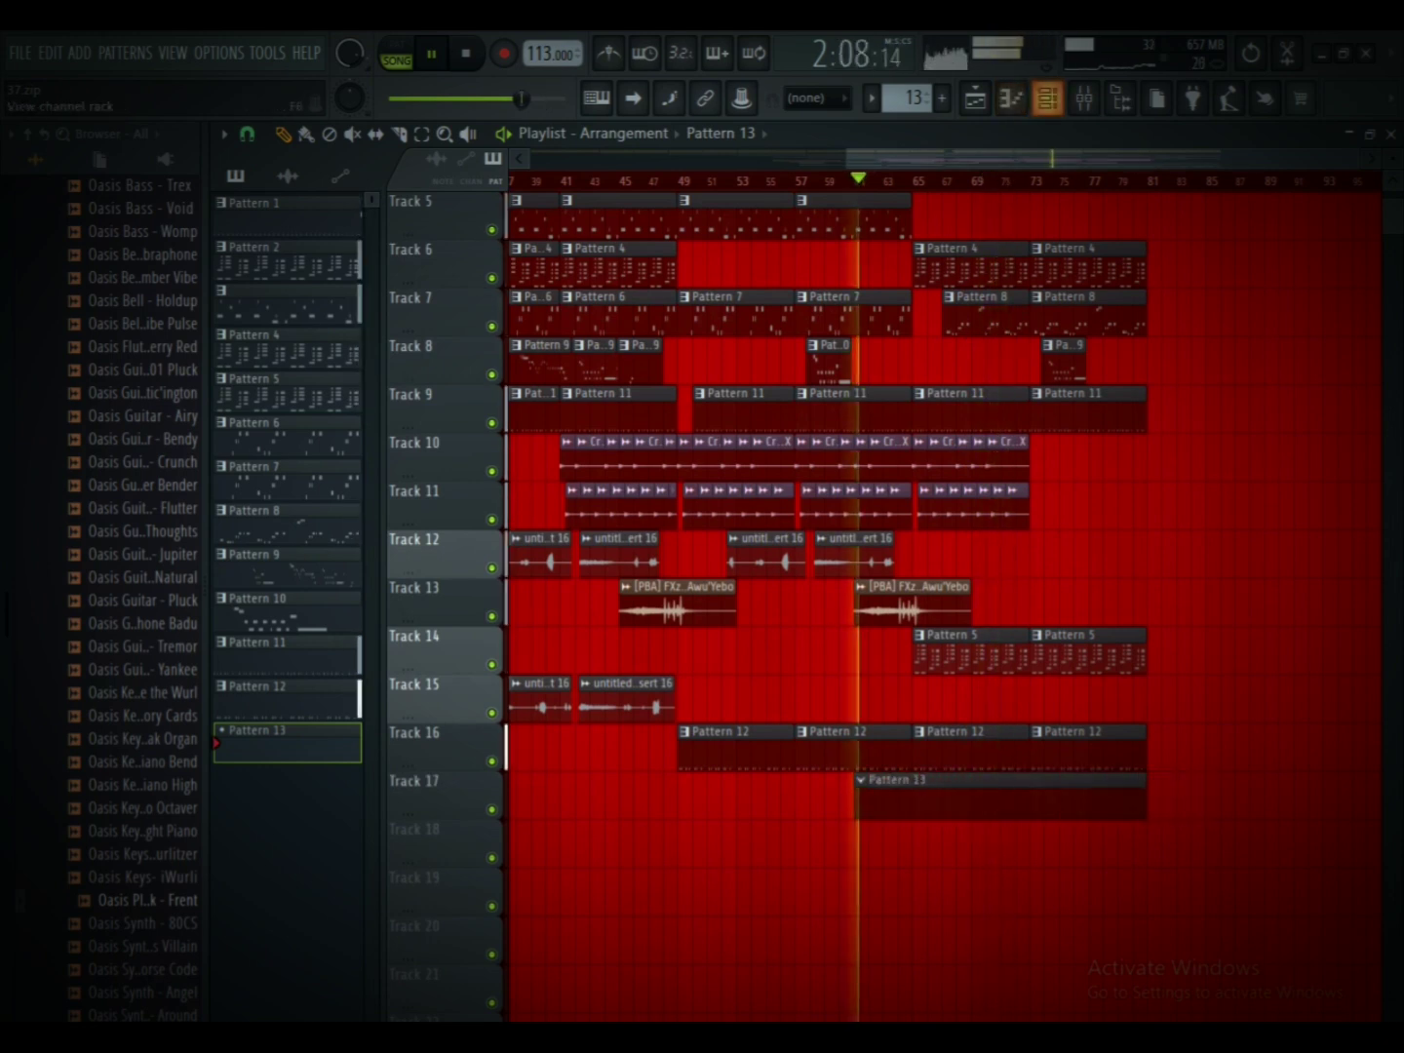
pyautogui.click(1048, 99)
pyautogui.scroll(-1, 683, 829)
pyautogui.click(631, 1011)
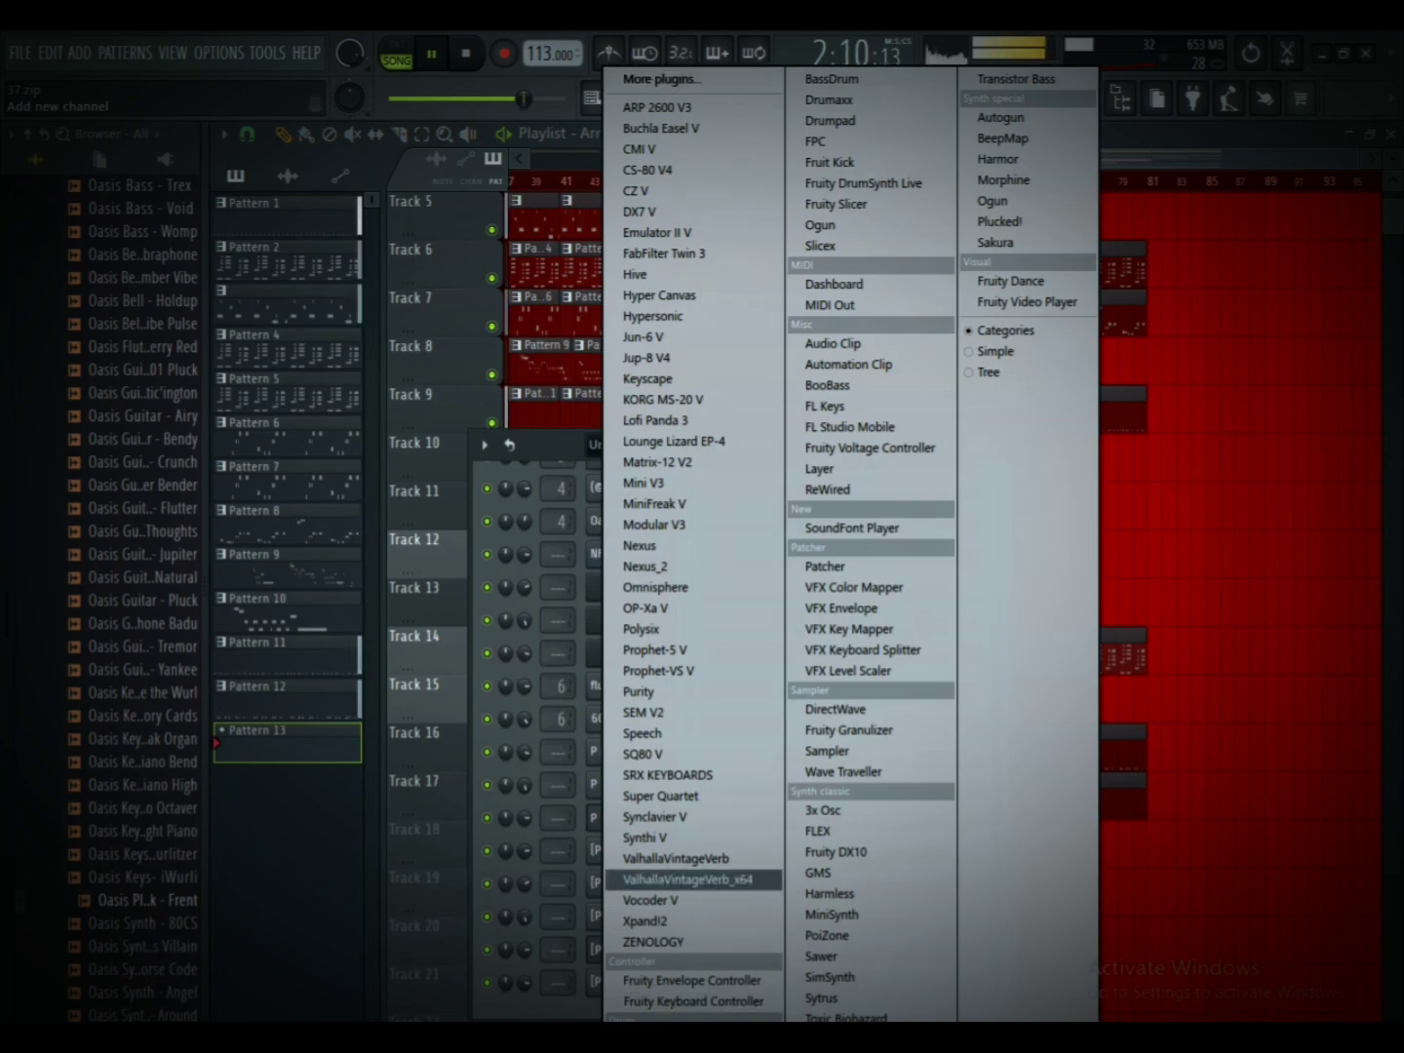
pyautogui.click(689, 797)
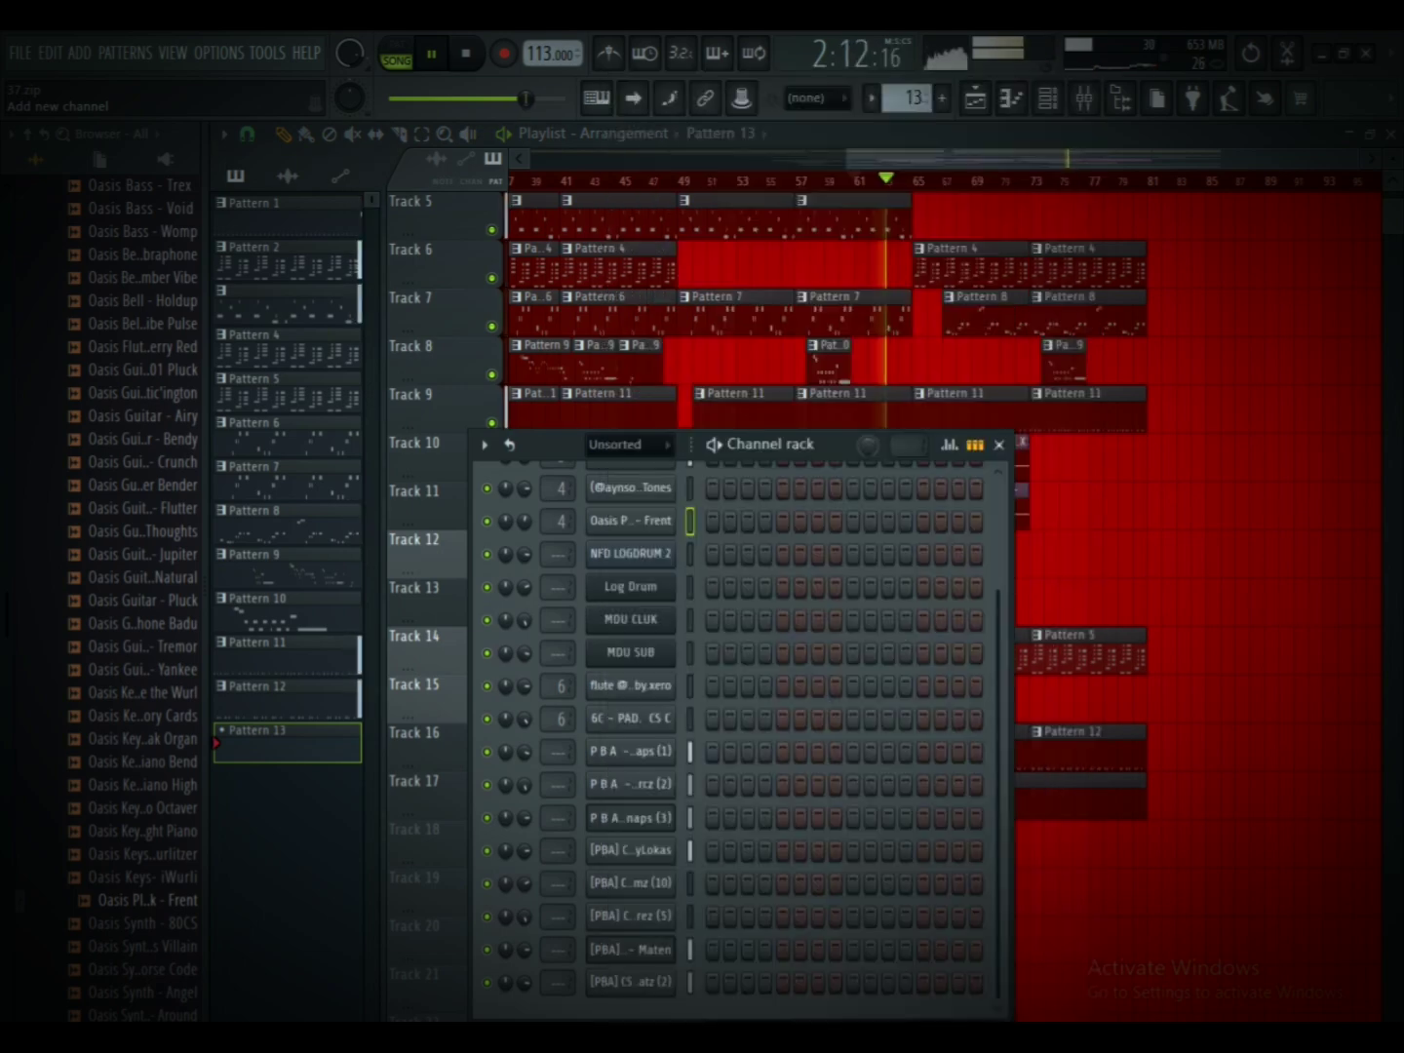
# Step: Save the project as the zipped song file 37, replacing the existing 37.zip
pyautogui.hotkey('ctrl', 'shift', 's')
pyautogui.press('Return')
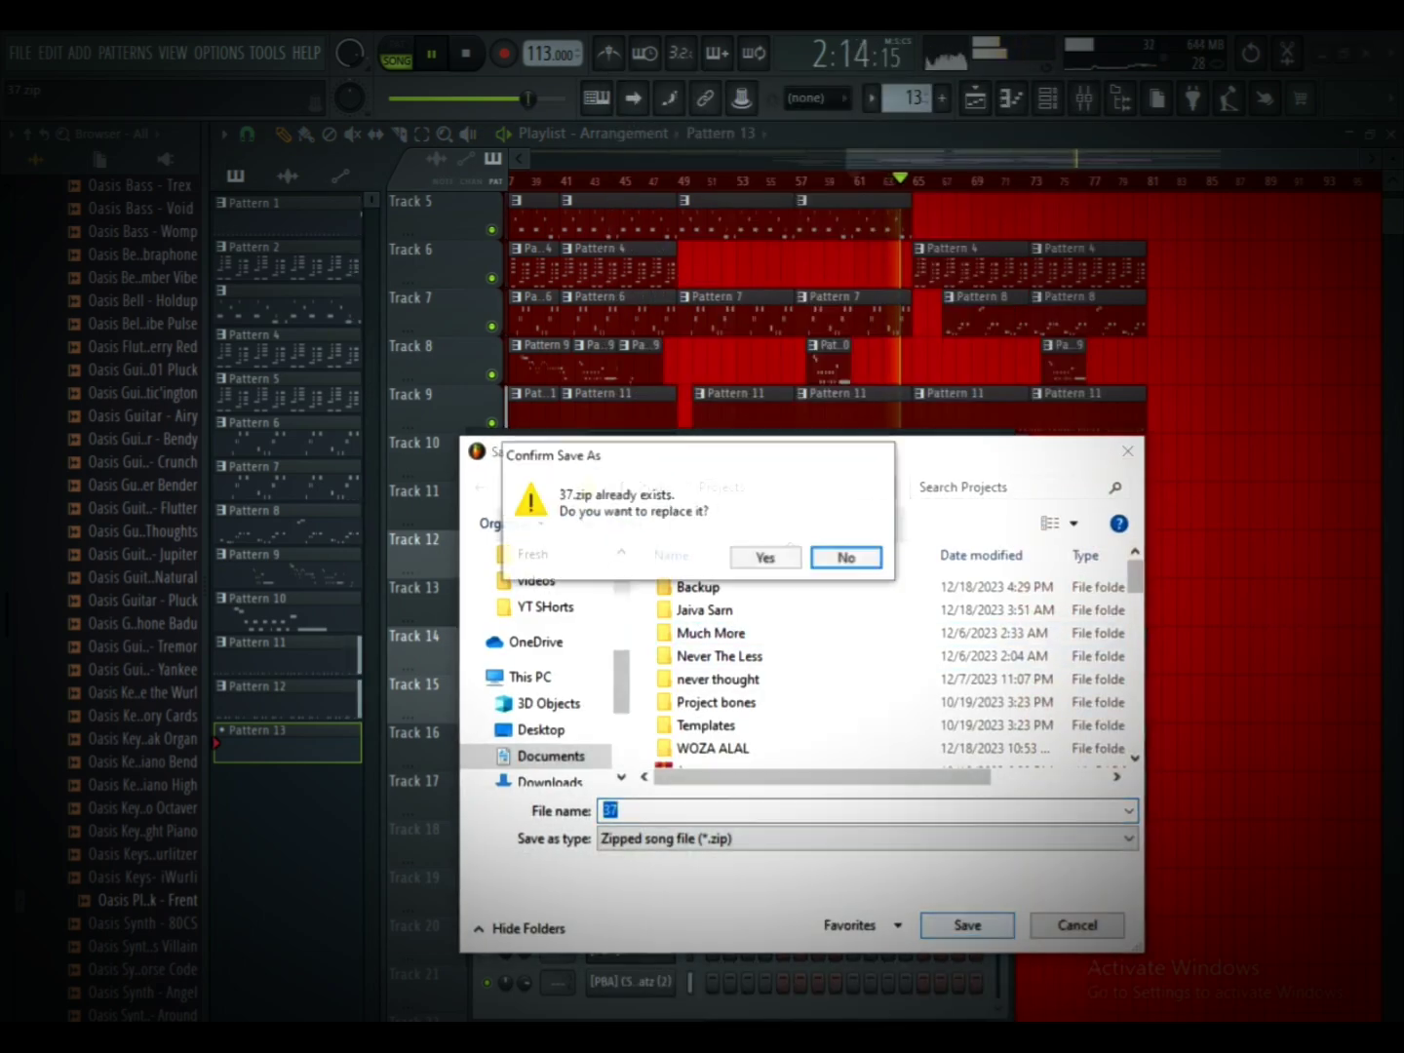
pyautogui.press('Left')
pyautogui.press('Return')
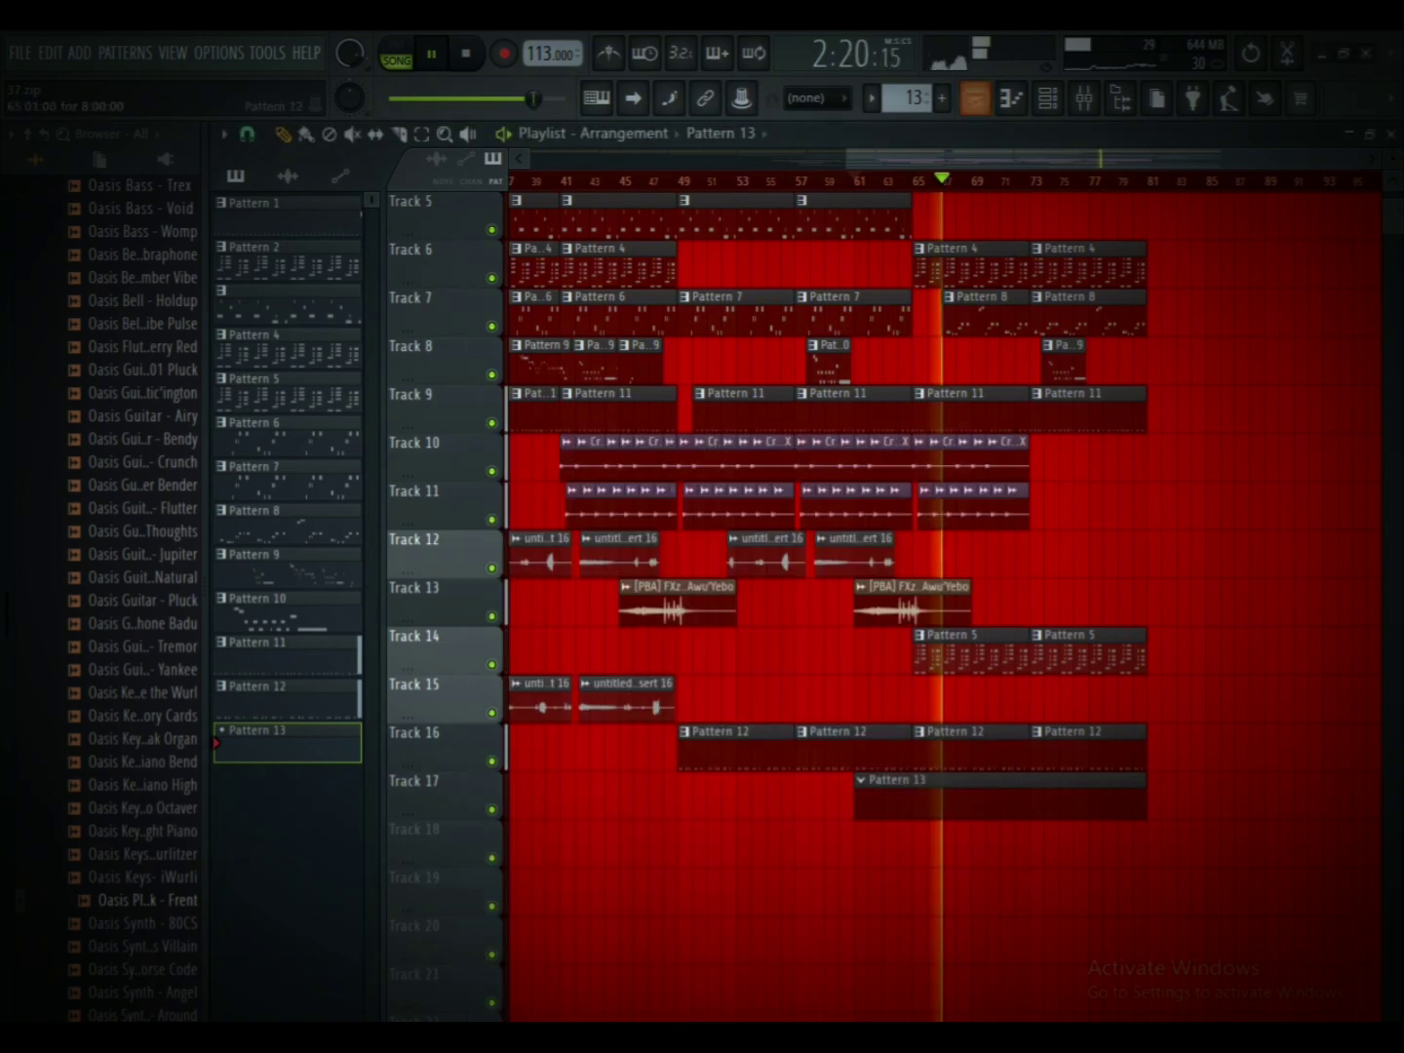
# Step: Copy the two untitled audio clips on Track 15 to about bar 62 on the same track
pyautogui.scroll(-3, 945, 585)
pyautogui.moveTo(829, 699); pyautogui.dragTo(1110, 700)
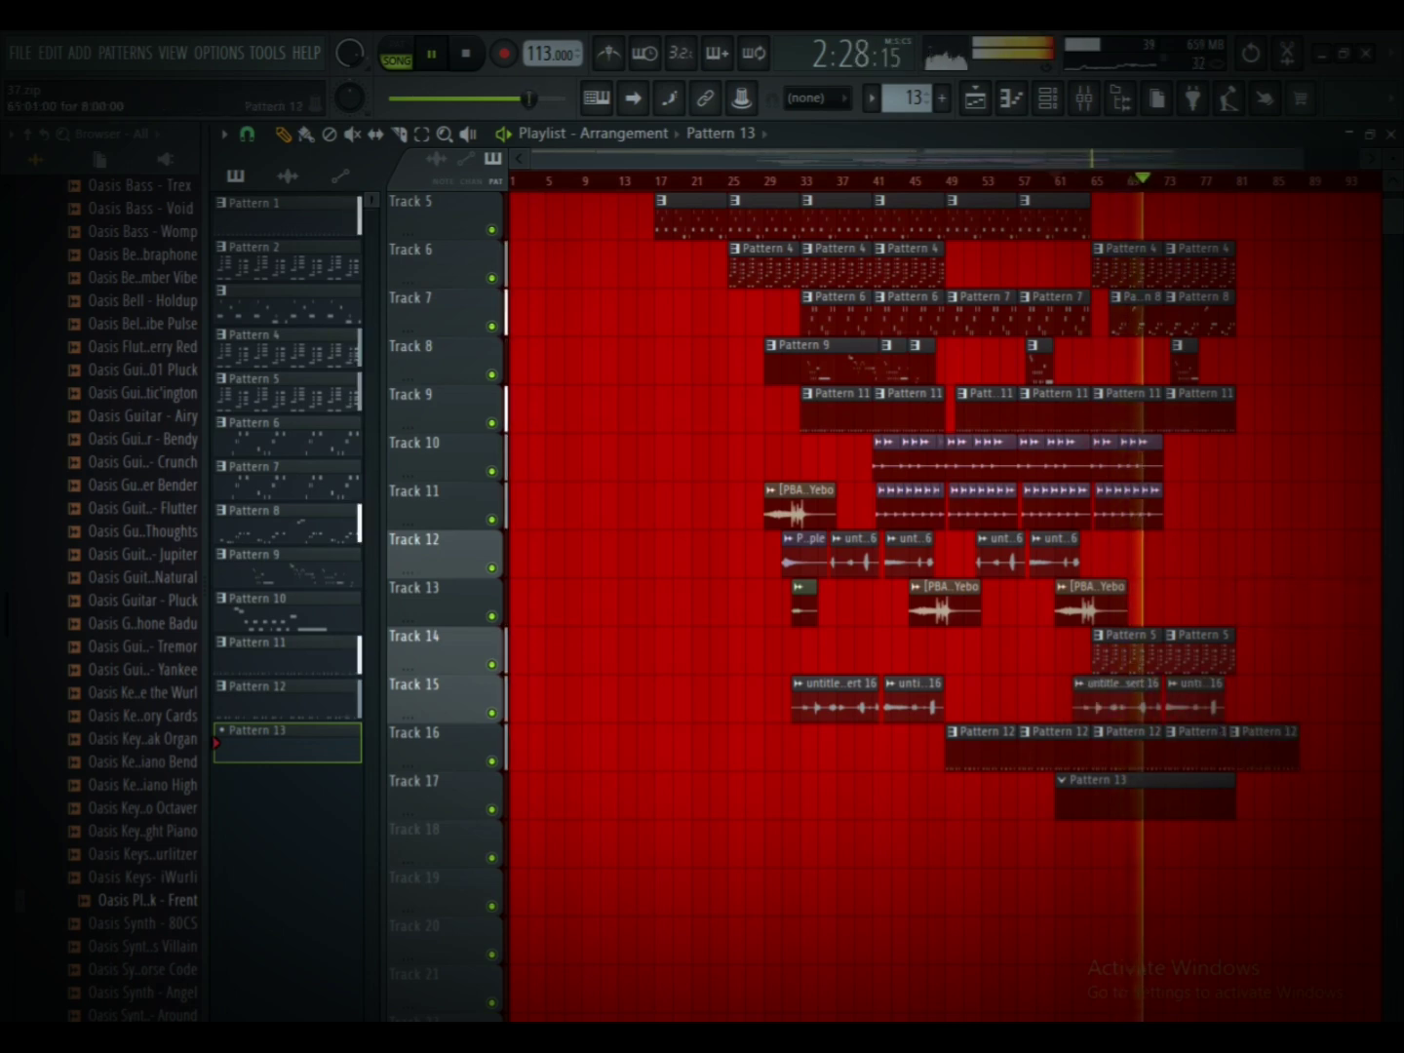
# Step: Add an Omnisphere channel to the channel rack for Pattern 13
pyautogui.click(1048, 98)
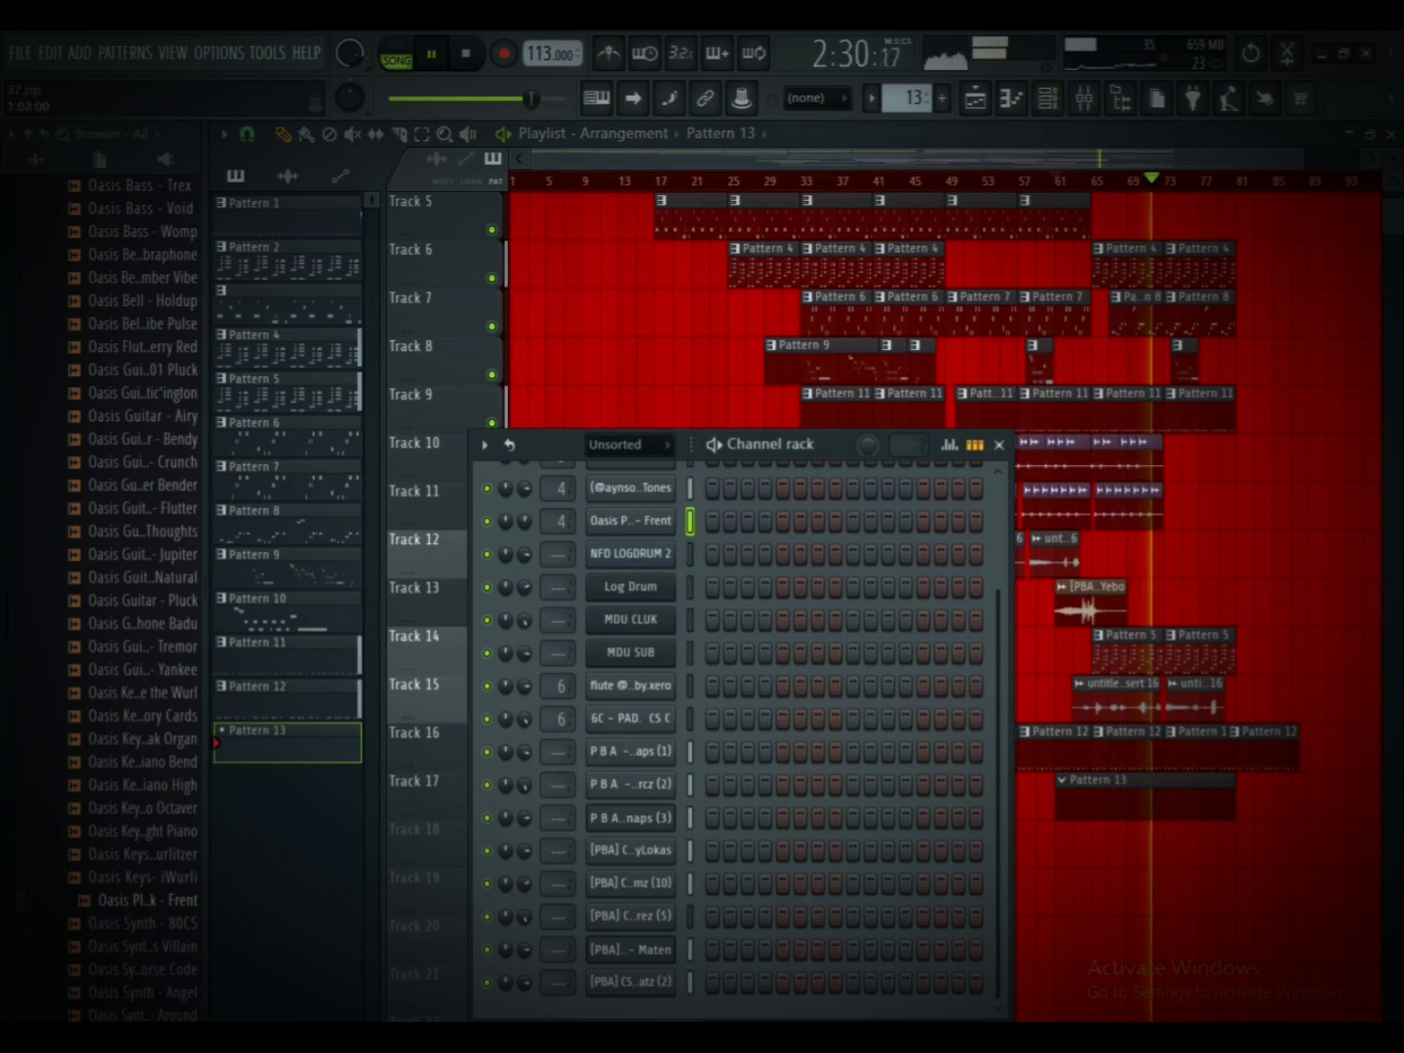
pyautogui.click(632, 1009)
pyautogui.click(655, 587)
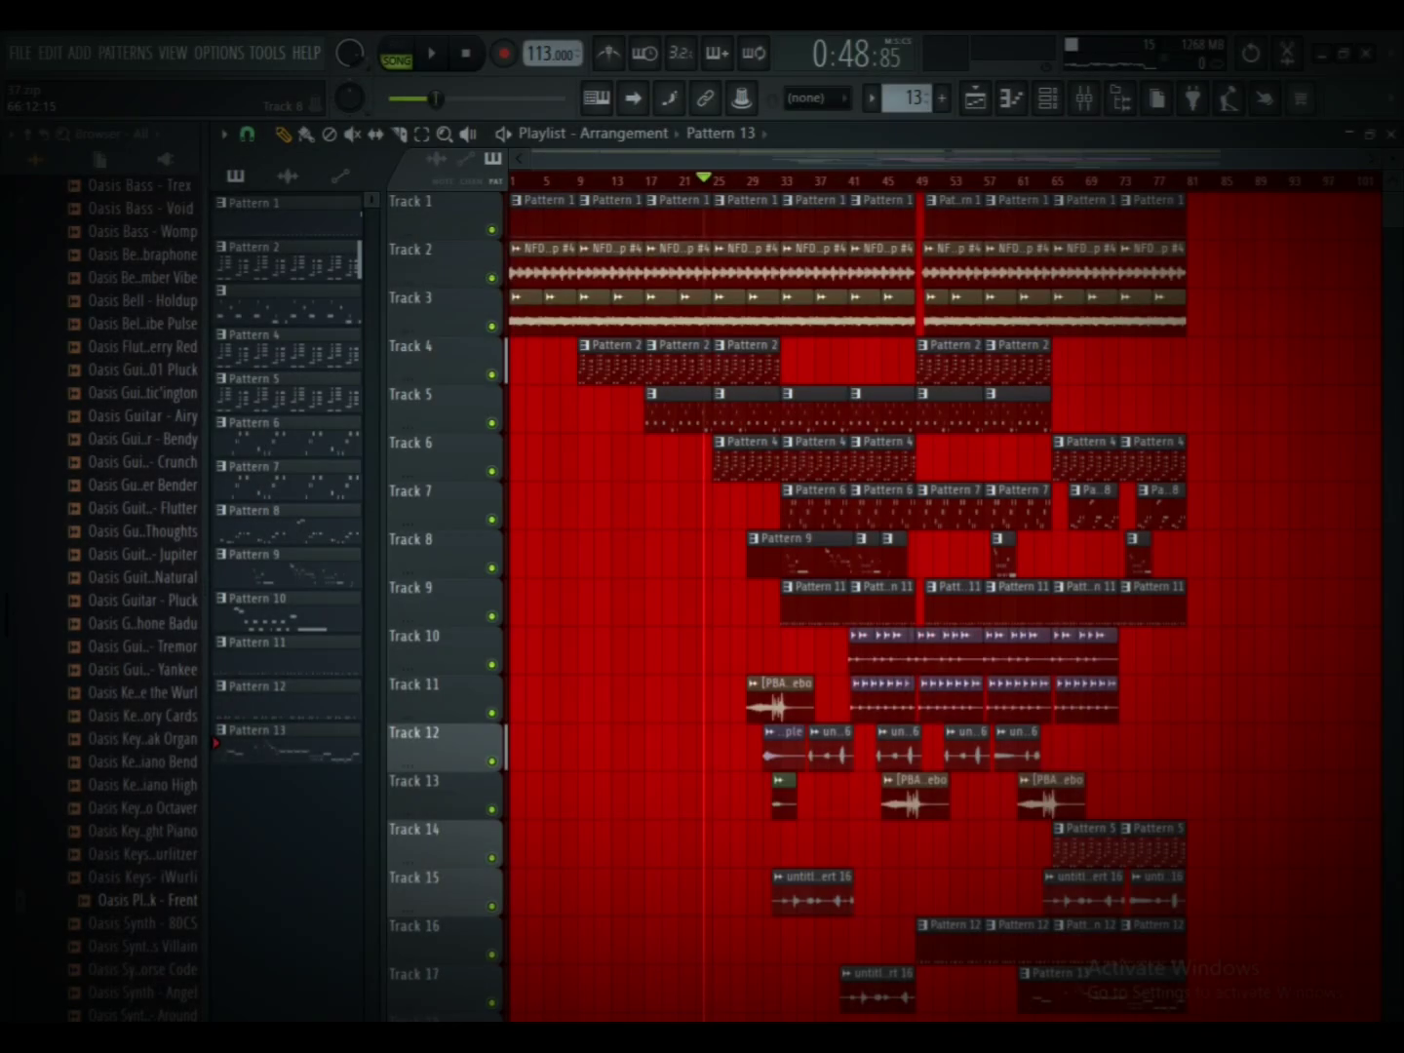
# Step: Return to the main folders of the sample browser and collapse the Packs folder
pyautogui.scroll(14, 136, 551)
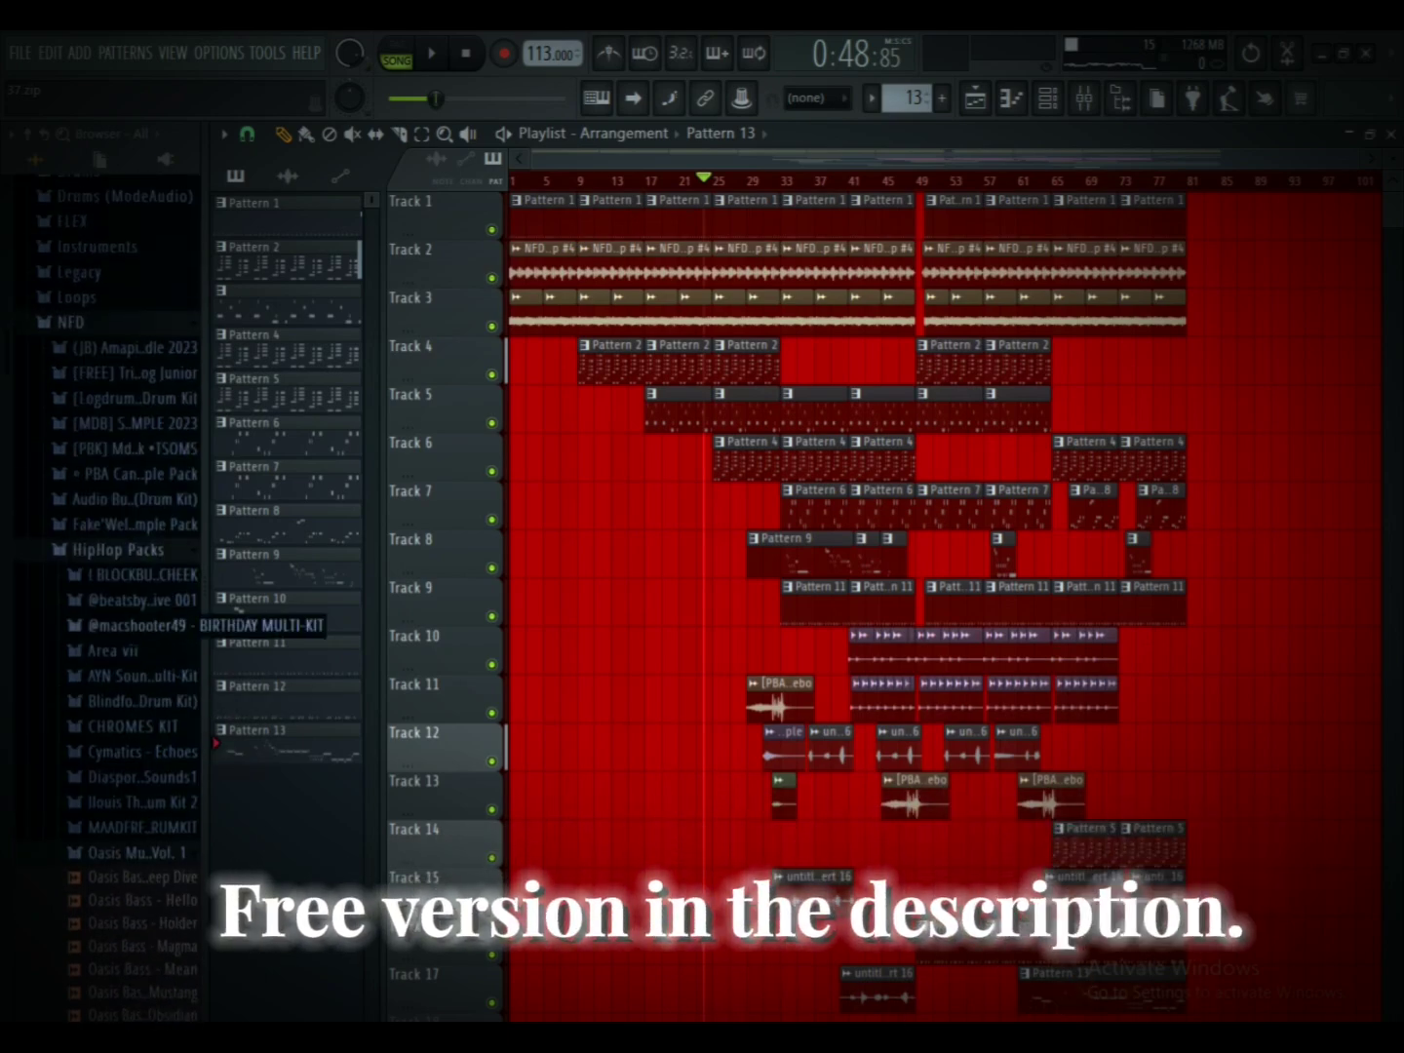
pyautogui.scroll(6, 107, 583)
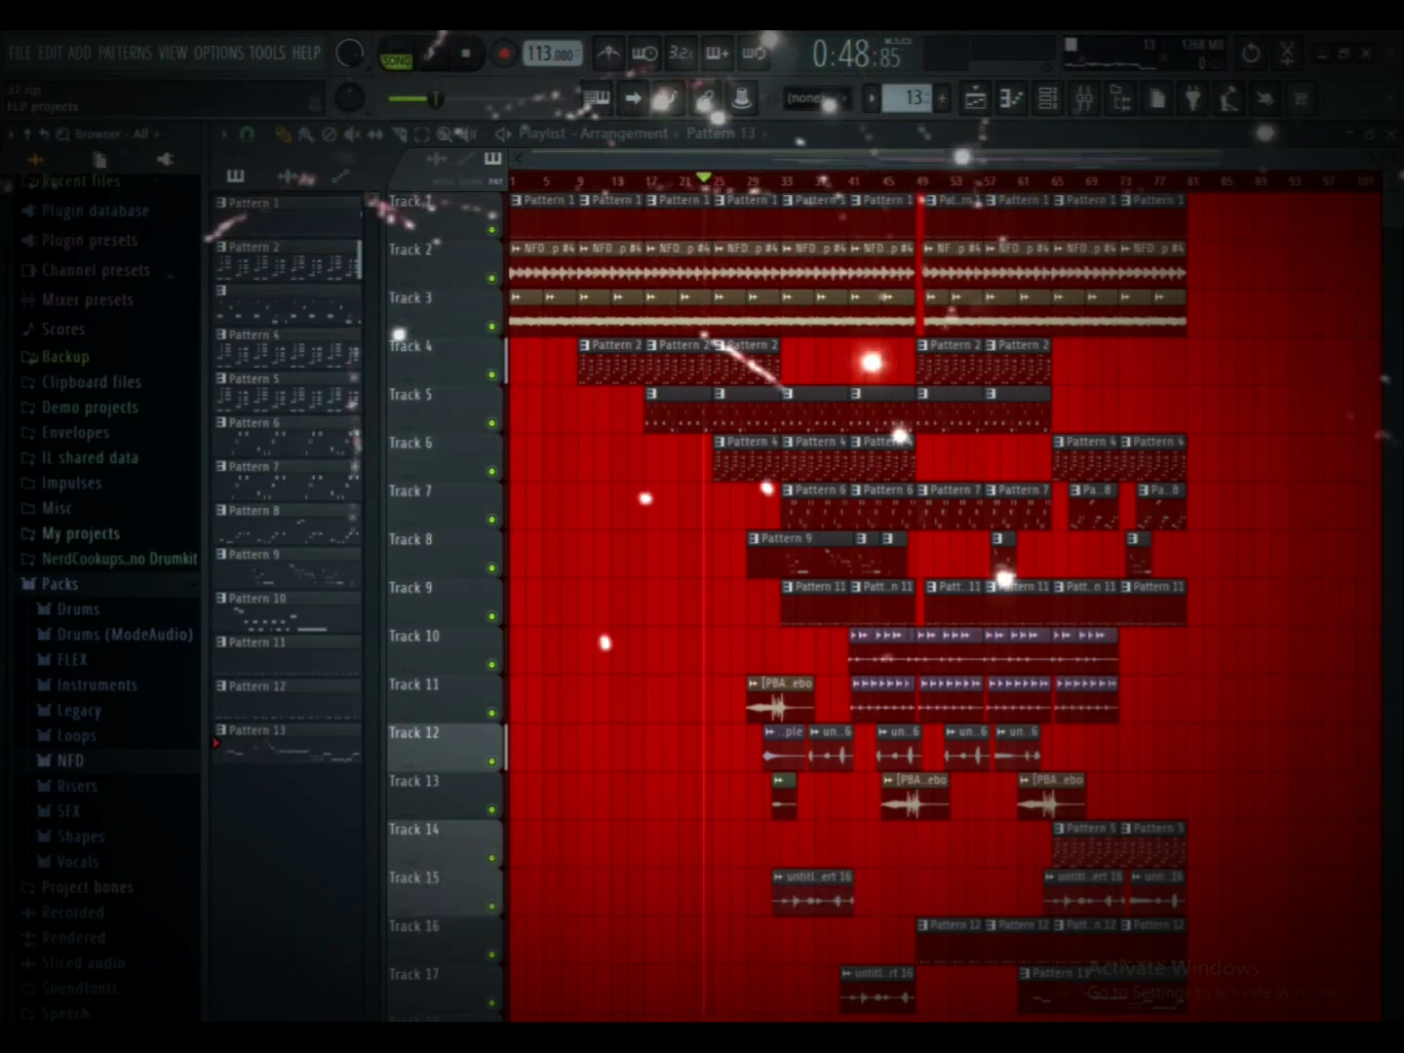
pyautogui.click(68, 583)
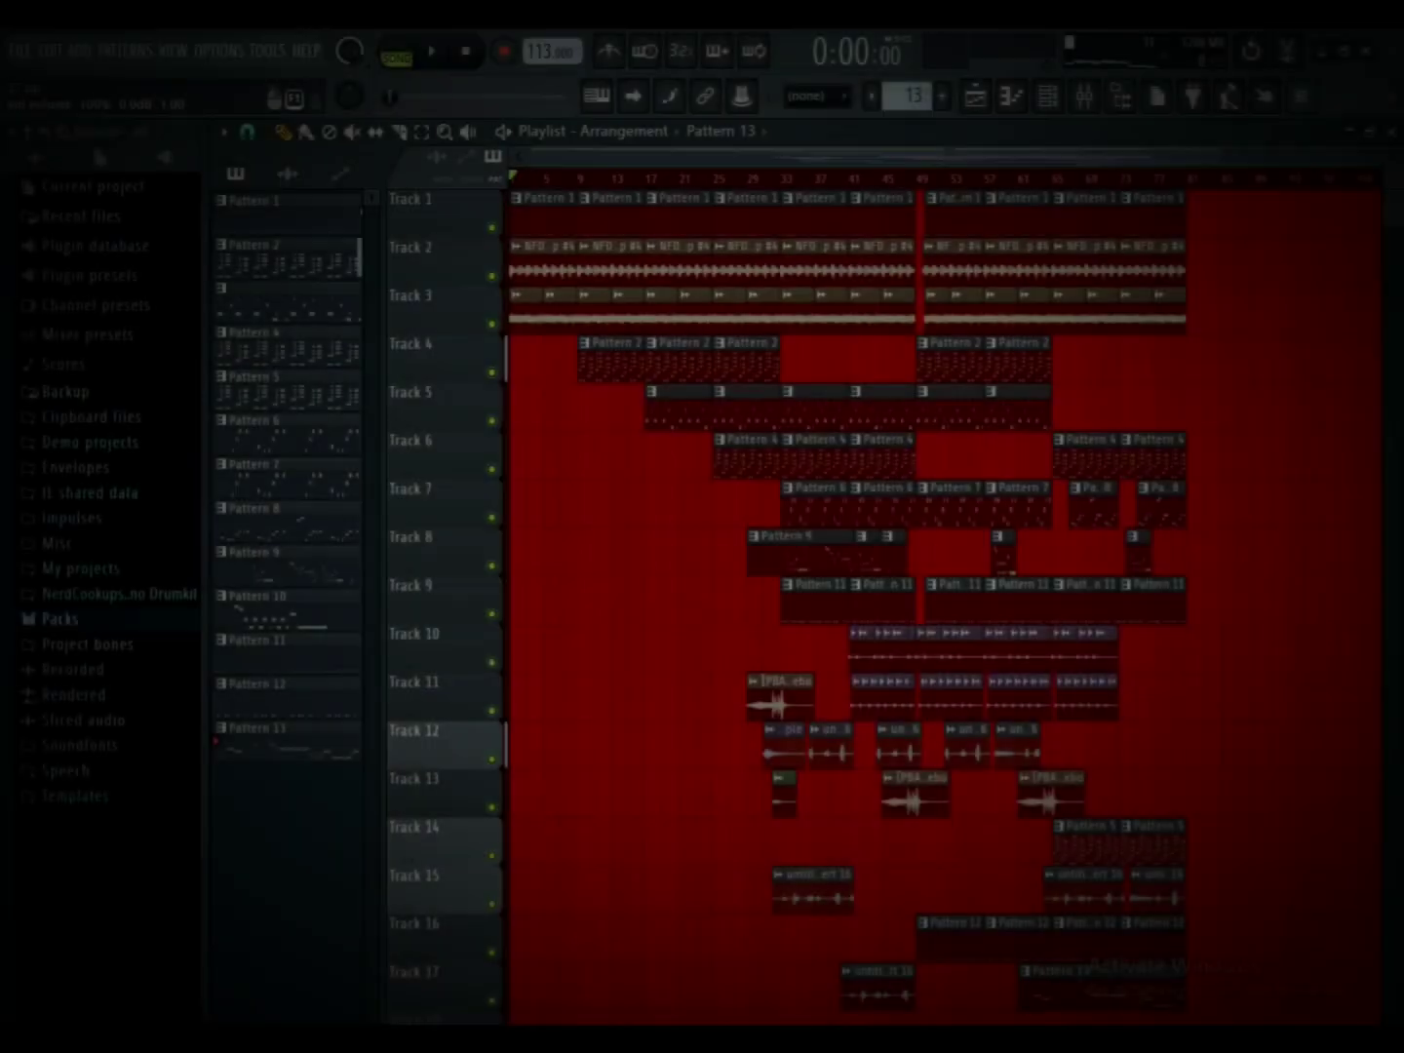
# Step: Play the song from the beginning and copy the [PBA] FXz - Awu'Yebo clip on Track 11 to bar 5
pyautogui.press('space')
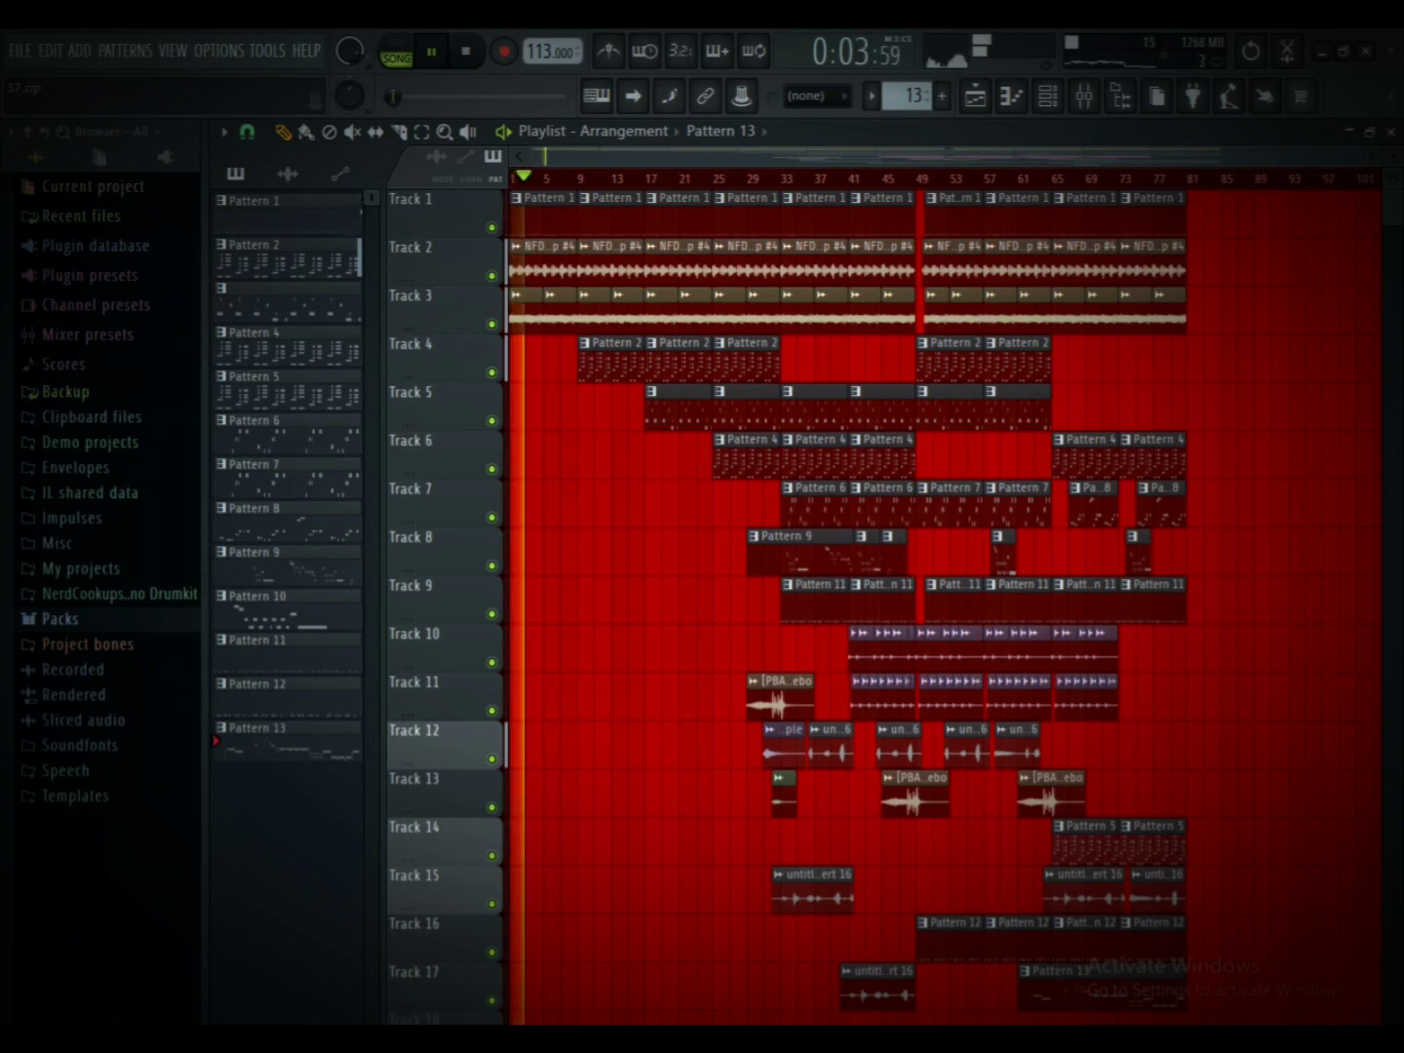
pyautogui.moveTo(778, 682); pyautogui.dragTo(577, 683)
pyautogui.doubleClick(567, 682)
pyautogui.click(942, 349)
pyautogui.click(599, 599)
pyautogui.rightClick(598, 598)
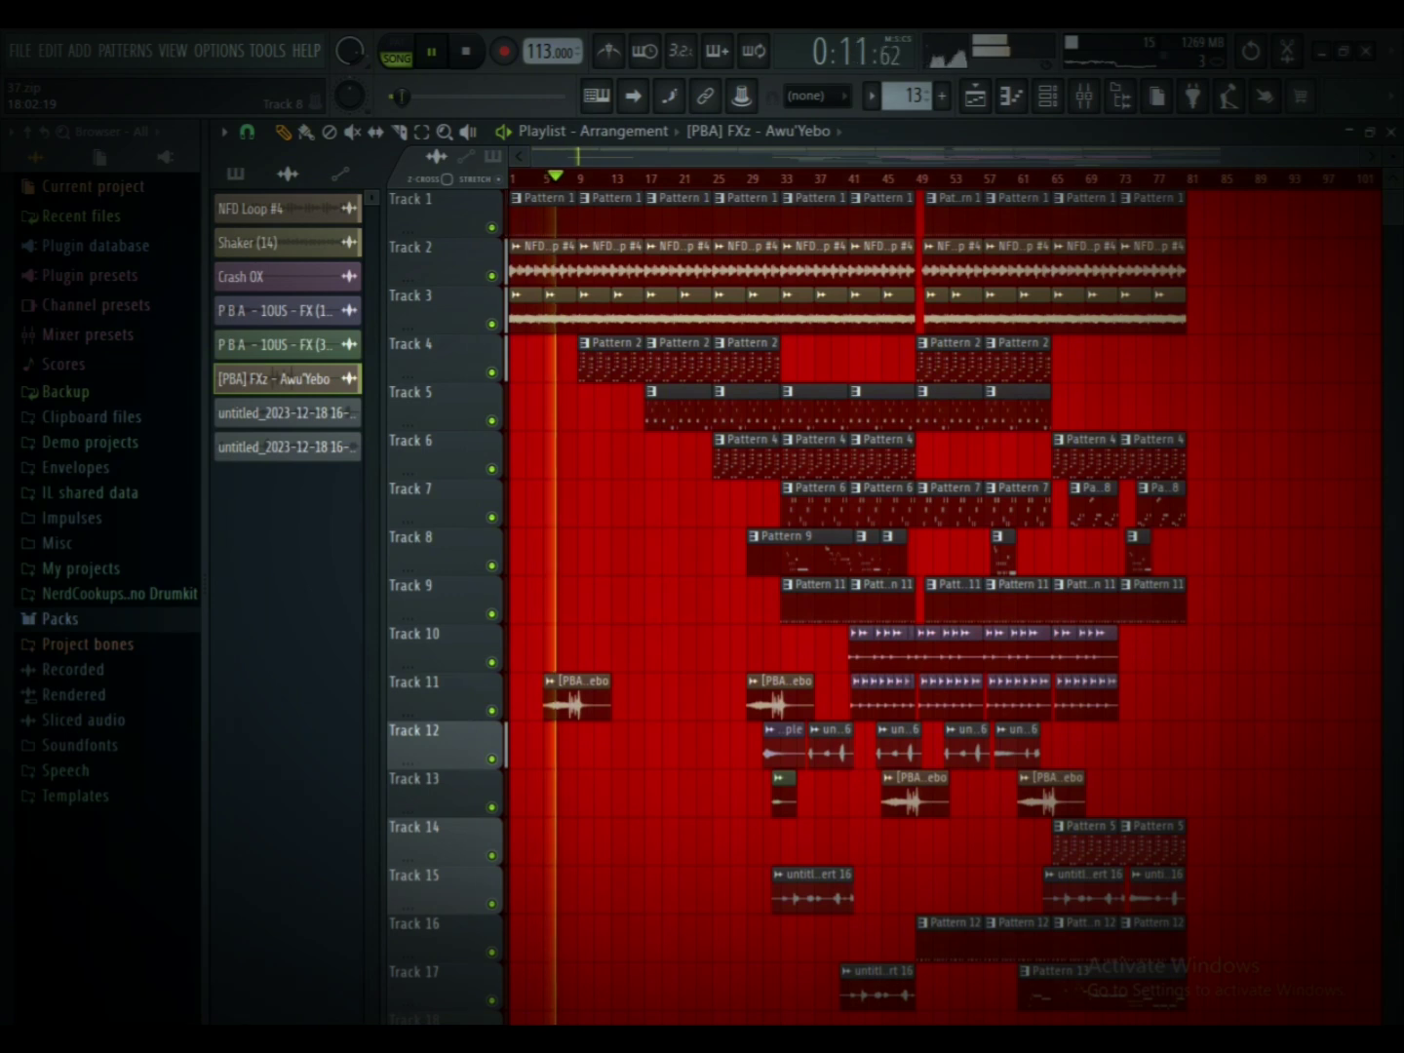